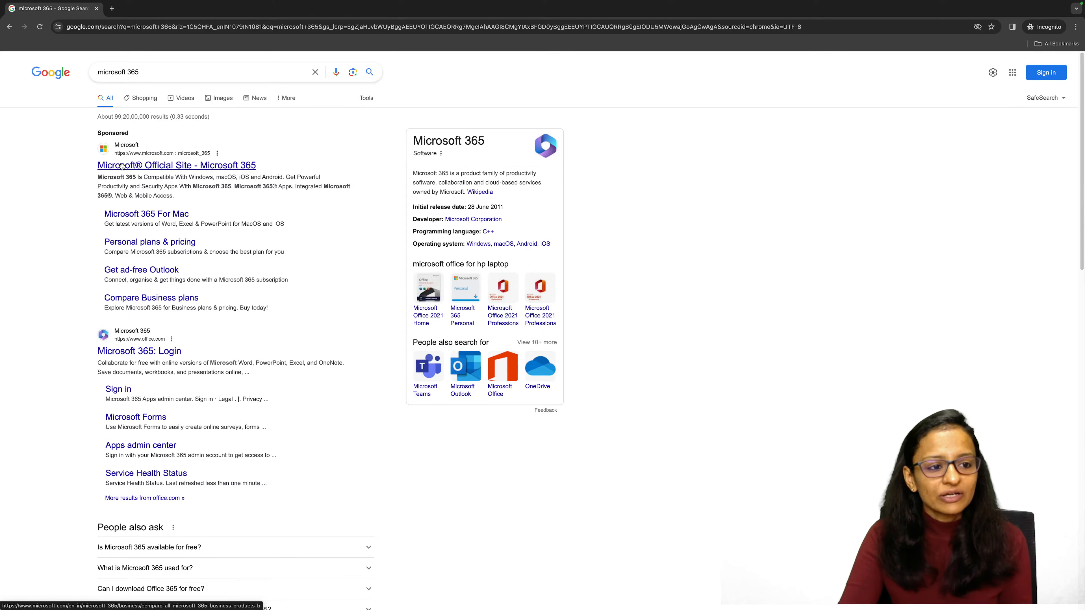
Open the official Microsoft 365 site from the search results and go to its Pricing for Business page.
{"action": "left_click", "coordinate": [122, 168]}
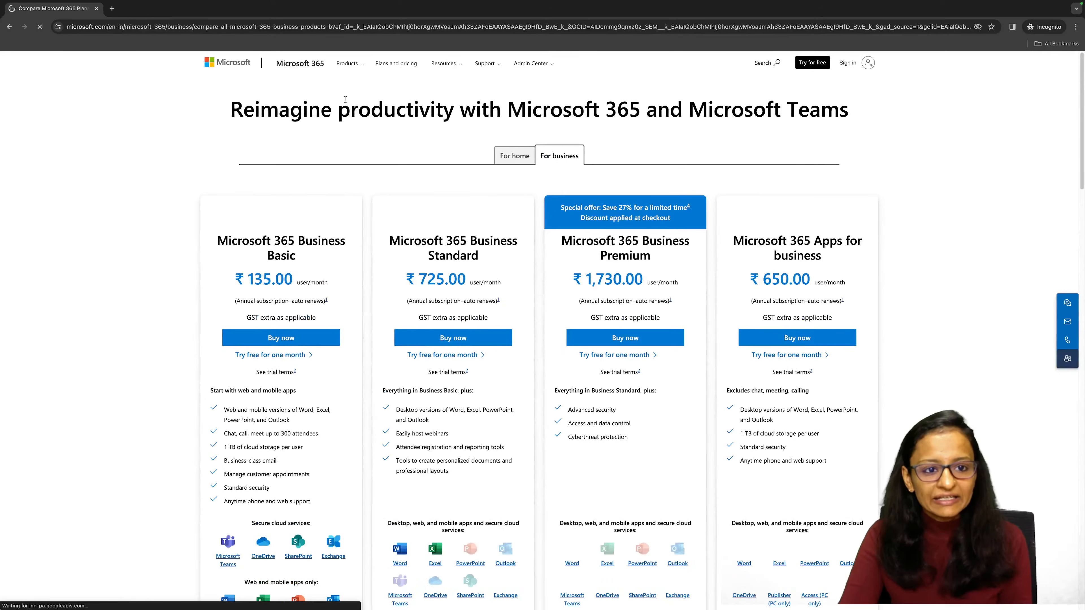
{"action": "left_click", "coordinate": [355, 68]}
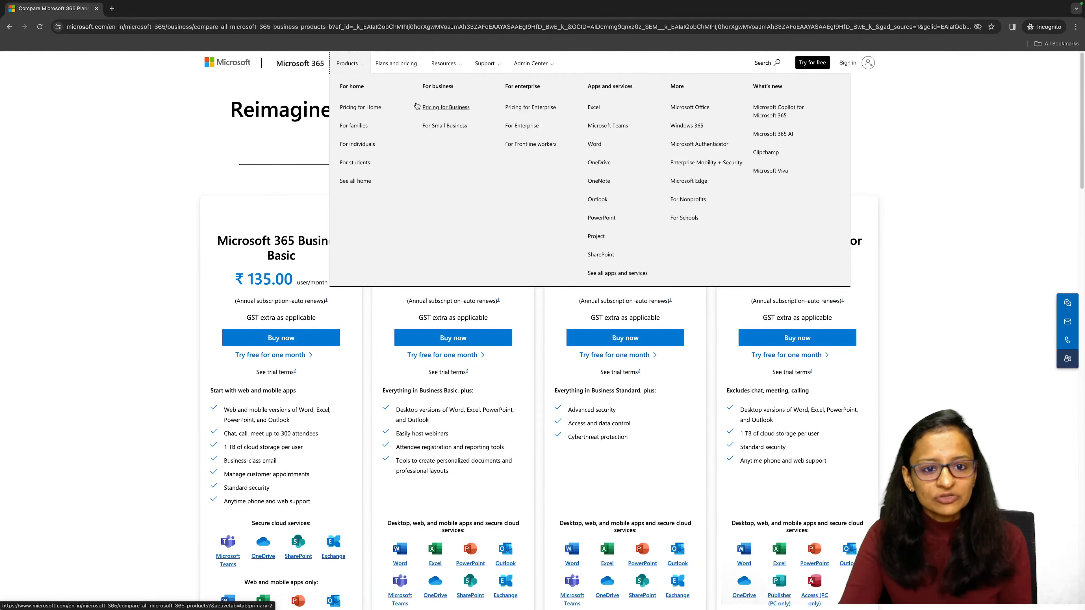
{"action": "left_click", "coordinate": [440, 108]}
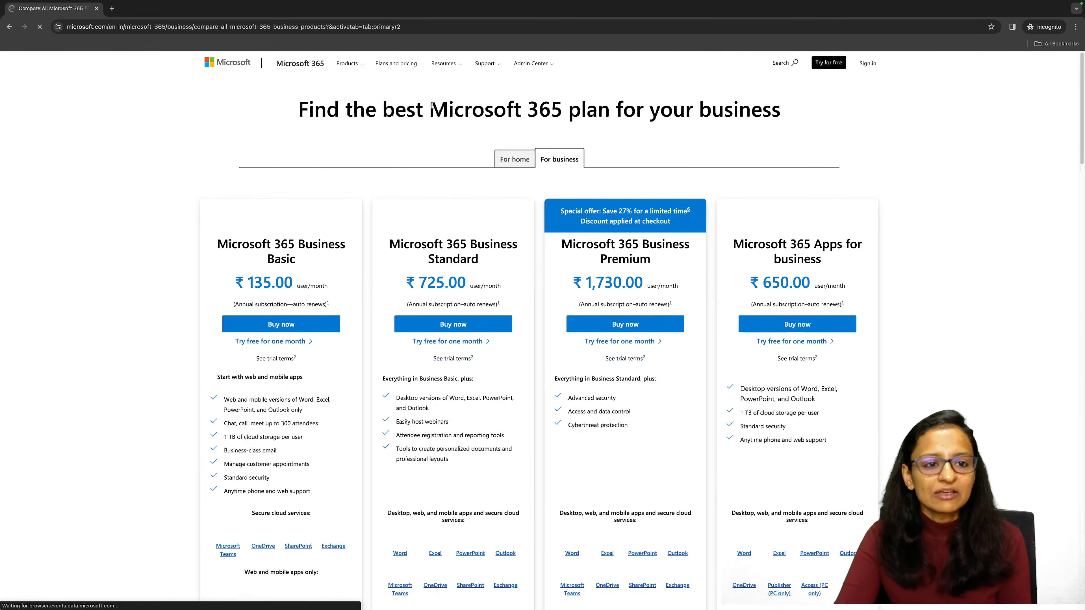
Open the For Small Business page and start the one-month free trial of Microsoft 365 Business Premium.
{"action": "left_click", "coordinate": [346, 67]}
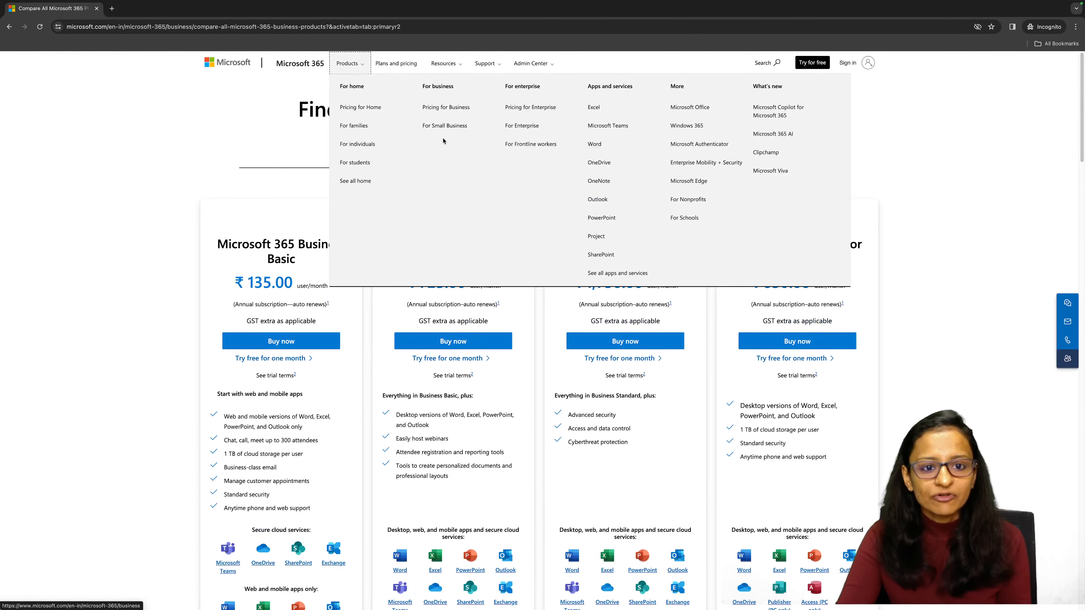
{"action": "left_click", "coordinate": [447, 126]}
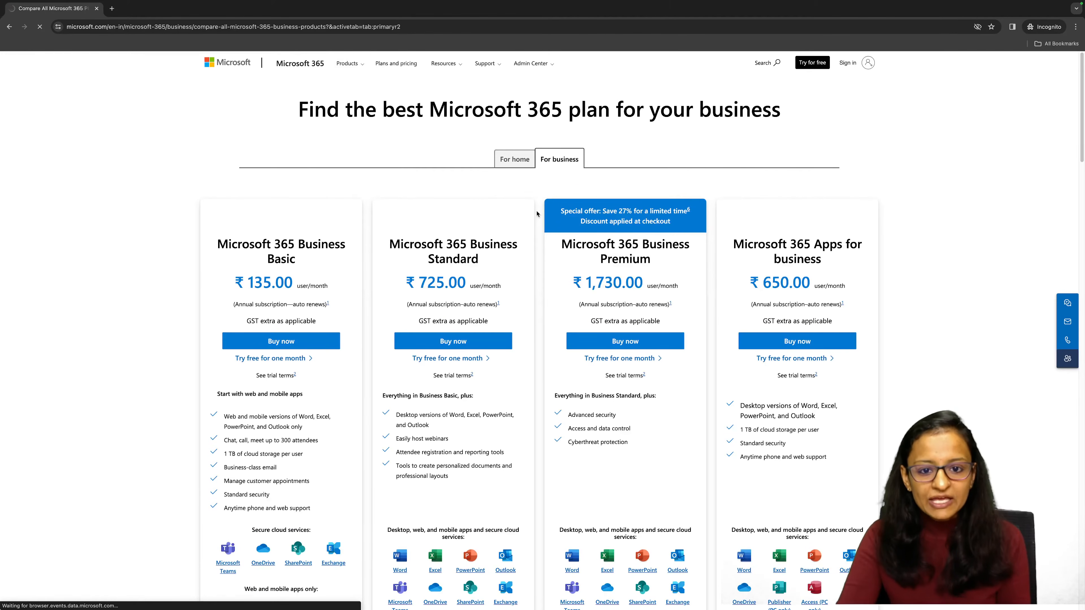
{"action": "scroll", "coordinate": [547, 216], "scroll_direction": "down", "scroll_amount": 8}
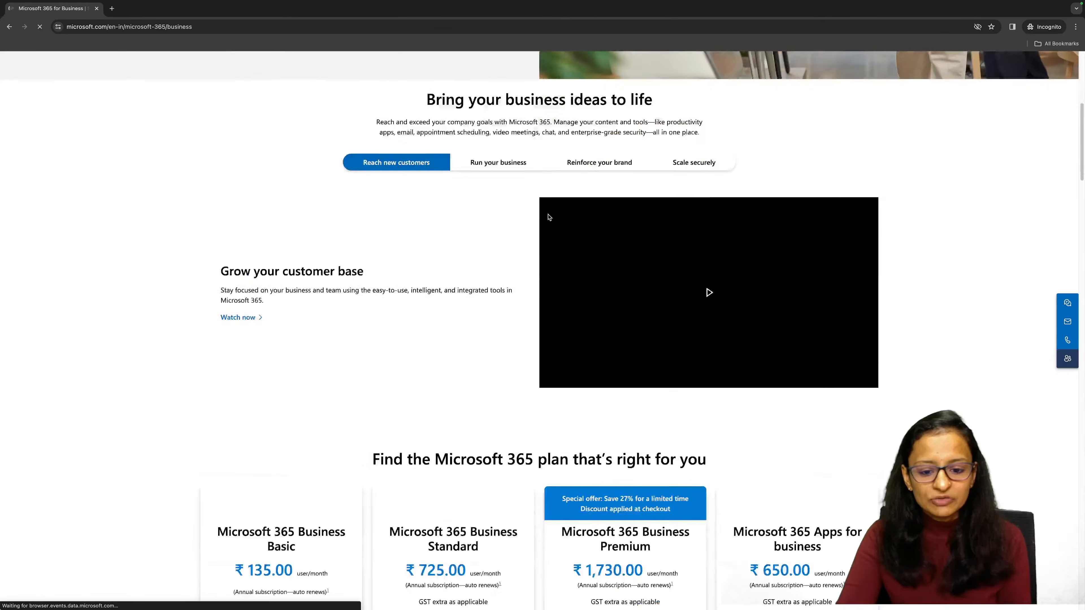
{"action": "scroll", "coordinate": [549, 217], "scroll_direction": "down", "scroll_amount": 4}
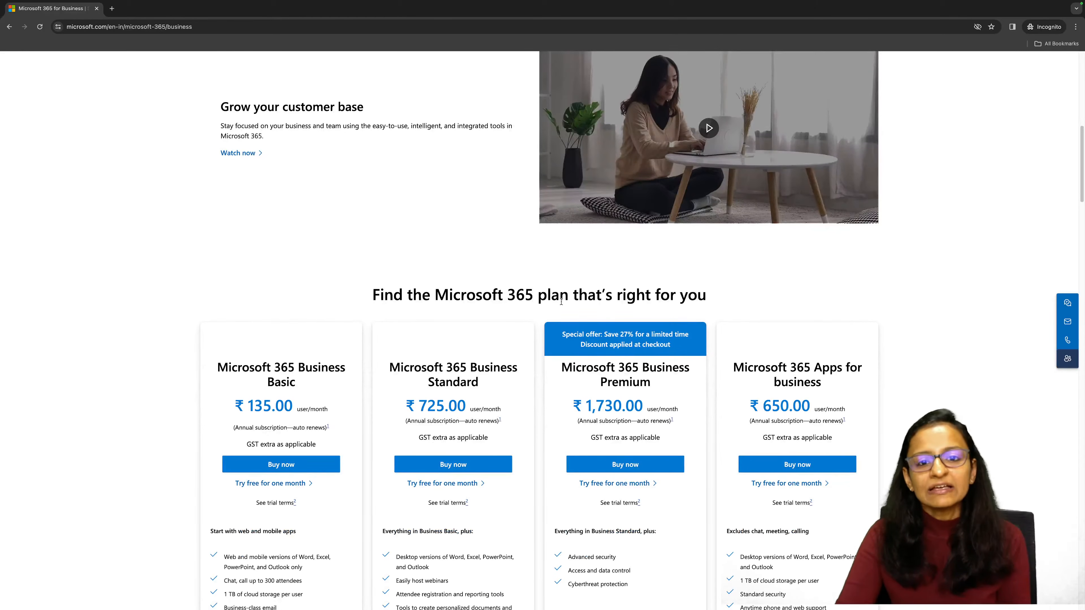
{"action": "scroll", "coordinate": [562, 302], "scroll_direction": "down", "scroll_amount": 2}
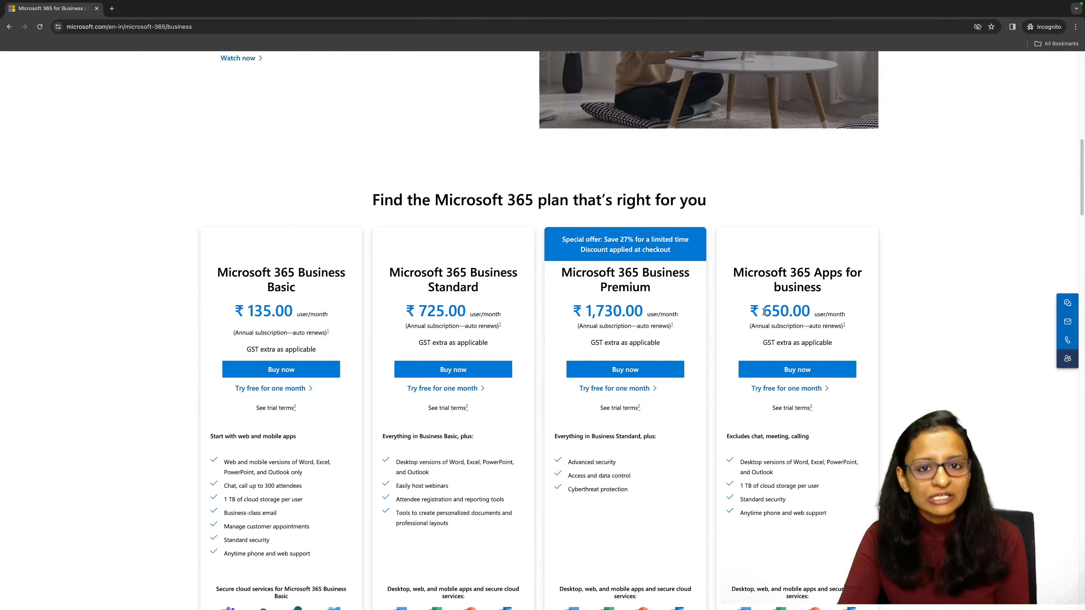
{"action": "scroll", "coordinate": [647, 391], "scroll_direction": "down", "scroll_amount": 1}
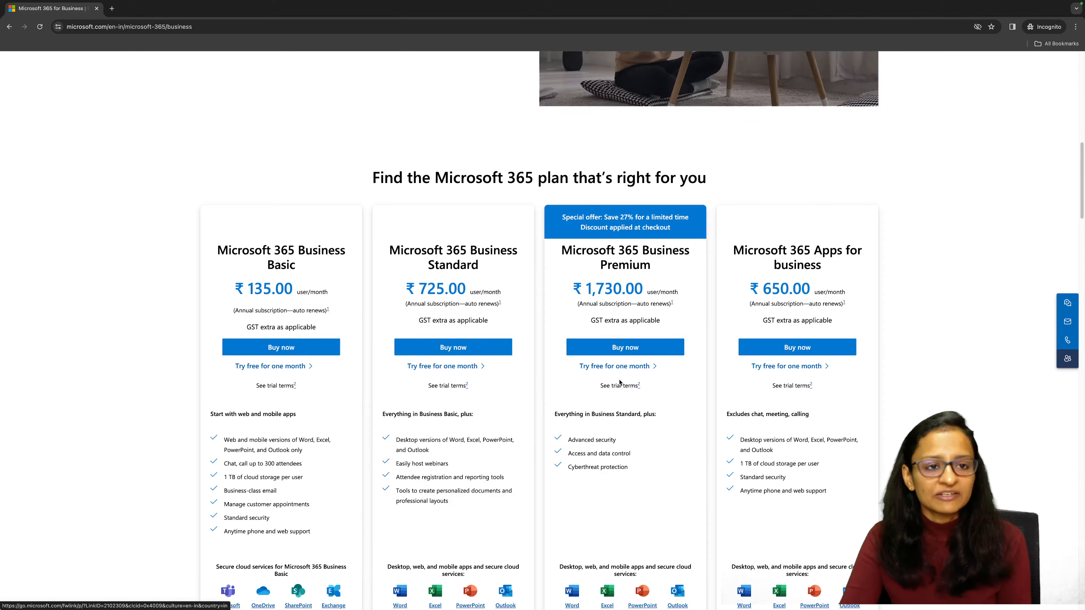
{"action": "left_click", "coordinate": [606, 368]}
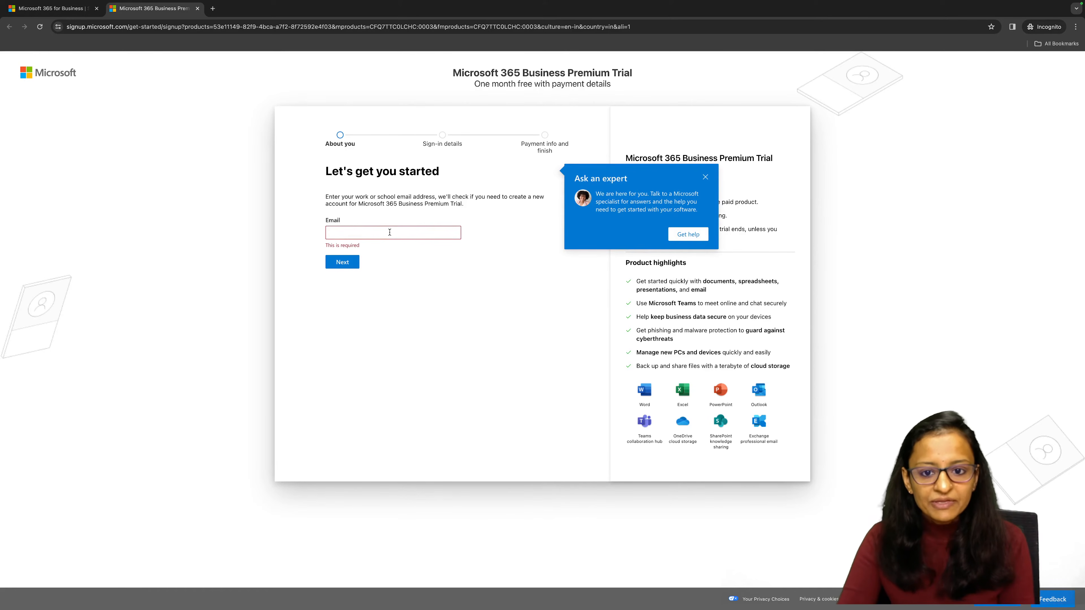
Dismiss the Ask an expert pop-up, submit the email address for the trial and proceed to set up the account.
{"action": "left_click", "coordinate": [705, 177]}
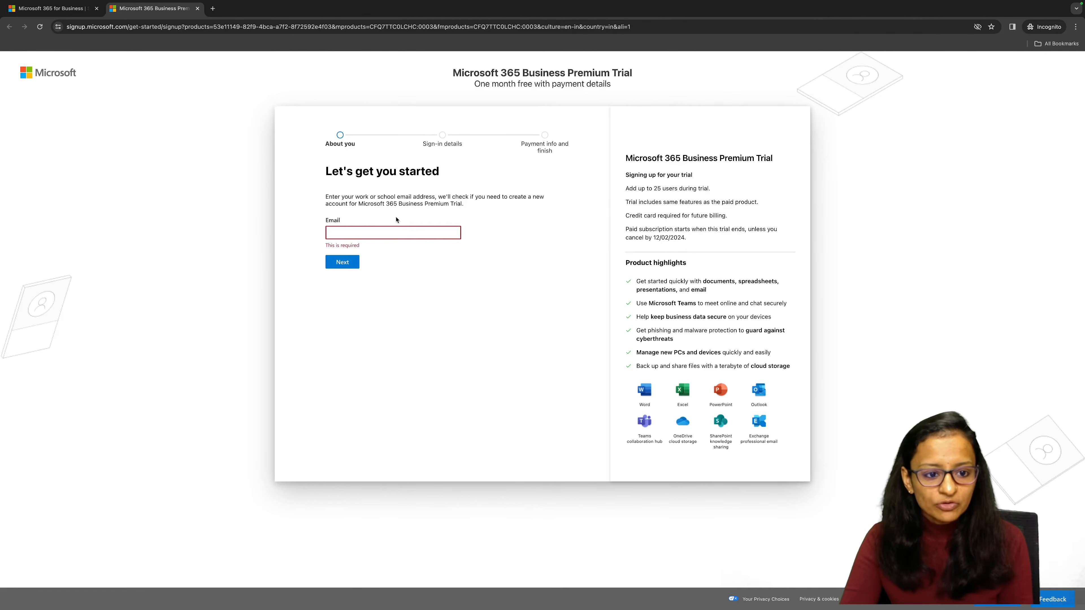
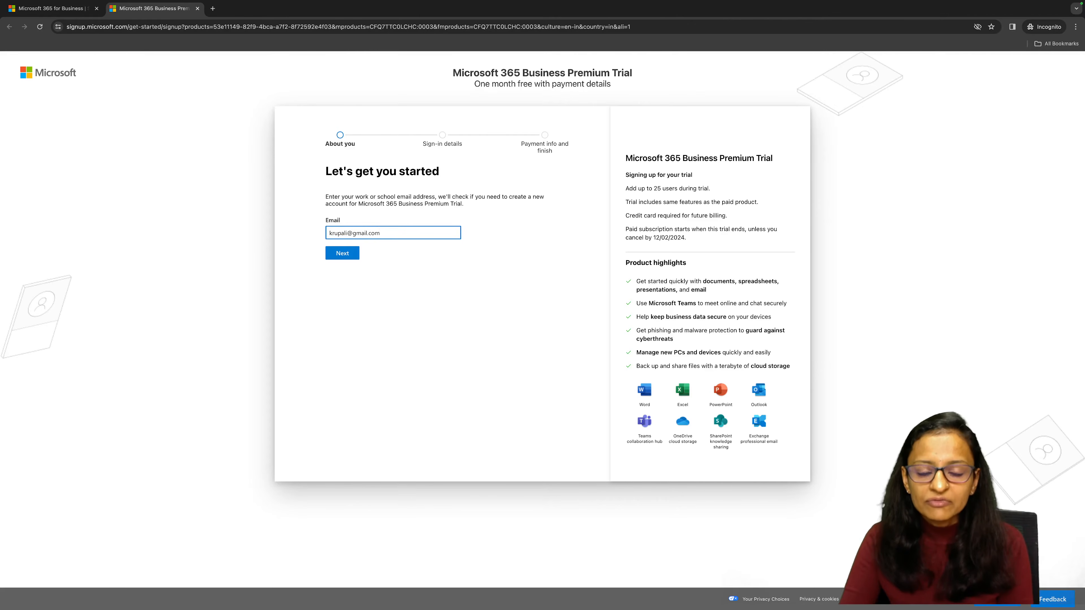
{"action": "left_click", "coordinate": [344, 257]}
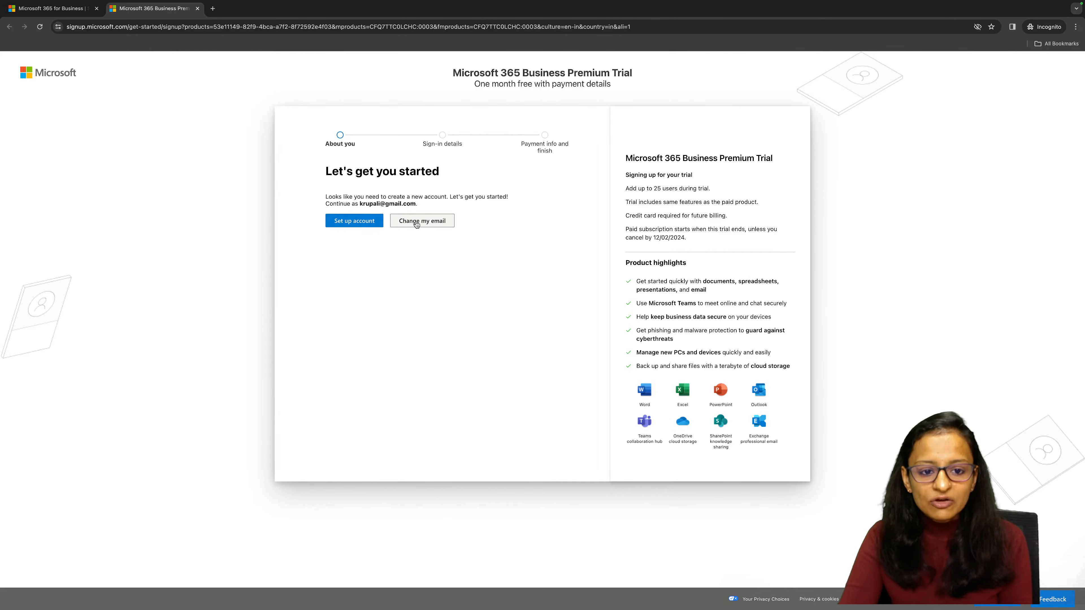
{"action": "left_click", "coordinate": [366, 225]}
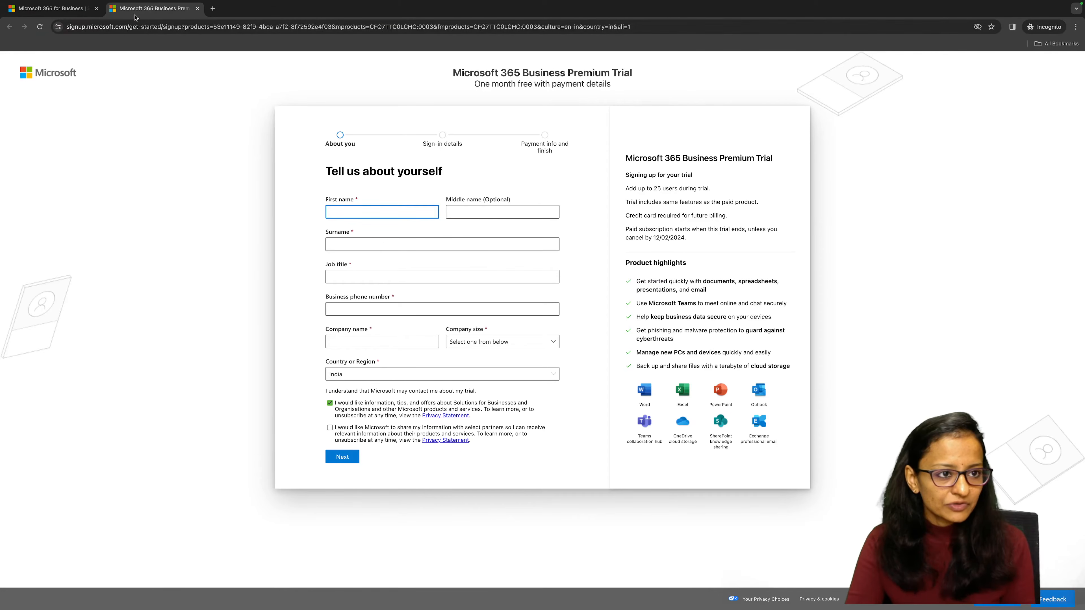
Leave the trial sign-up form and switch to the other browser window showing Power App.pdf.
{"action": "key", "text": "ctrl+Left"}
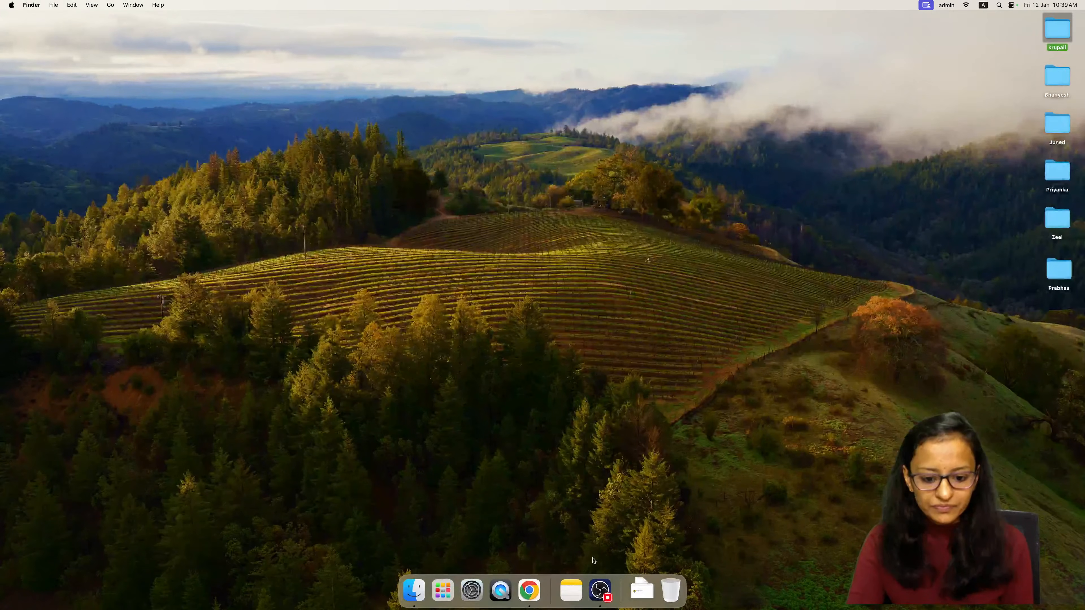
{"action": "left_click", "coordinate": [537, 588]}
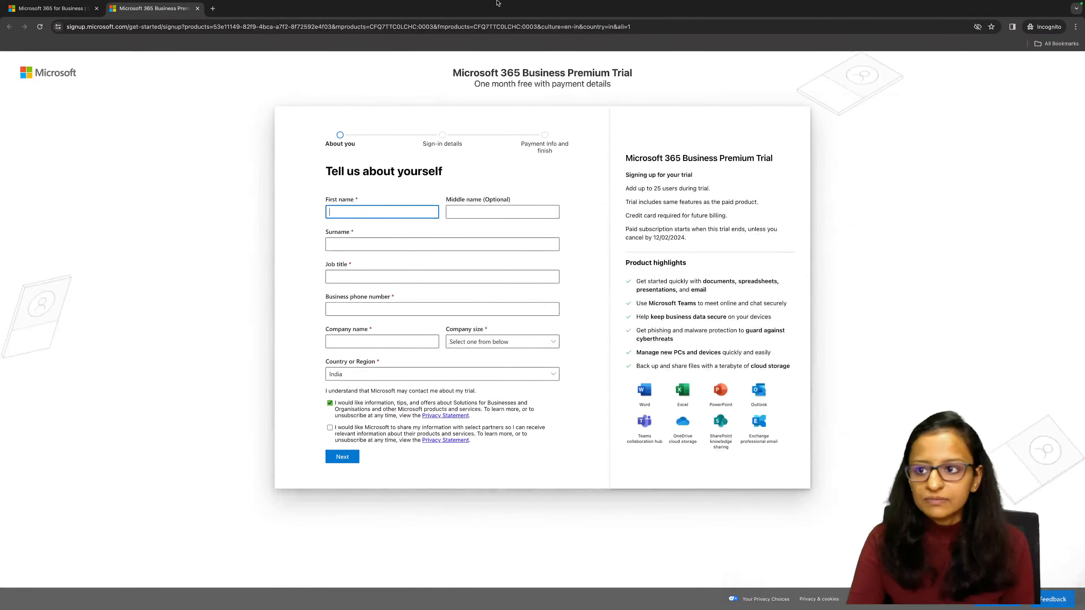
{"action": "left_click", "coordinate": [11, 16]}
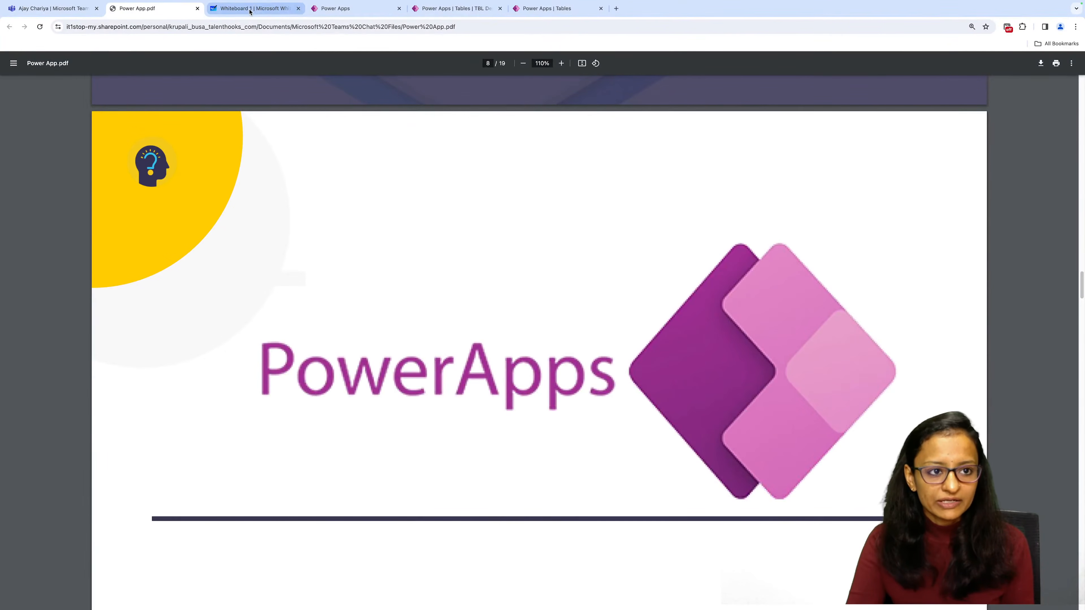
Read through the PowerApps slides in Power App.pdf as far as the Microsoft Power APP Link page.
{"action": "scroll", "coordinate": [441, 254], "scroll_direction": "down", "scroll_amount": 5}
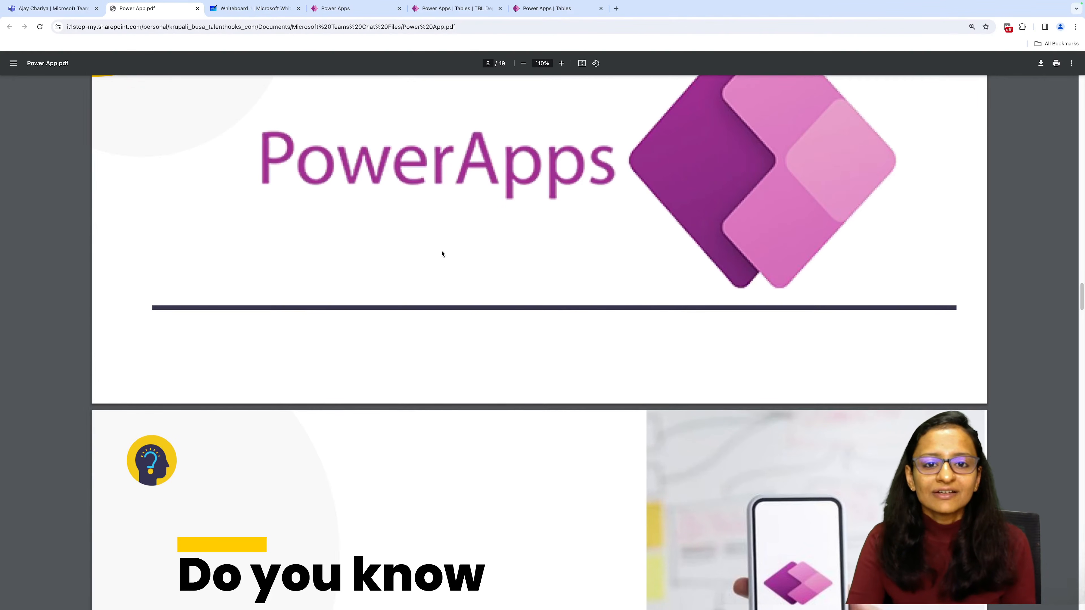
{"action": "scroll", "coordinate": [442, 254], "scroll_direction": "down", "scroll_amount": 2}
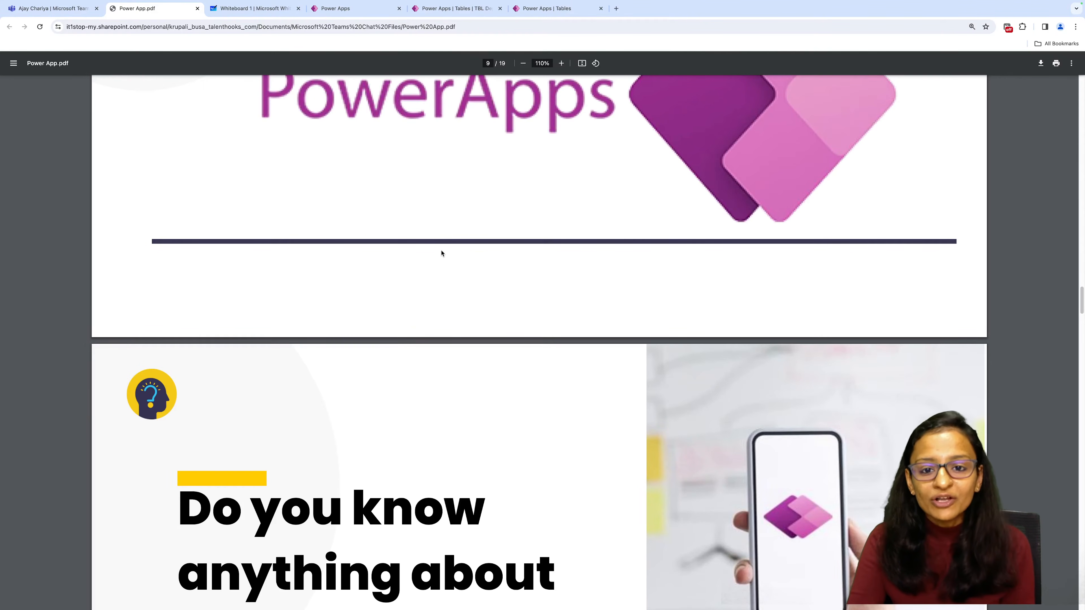
{"action": "scroll", "coordinate": [441, 253], "scroll_direction": "down", "scroll_amount": 3}
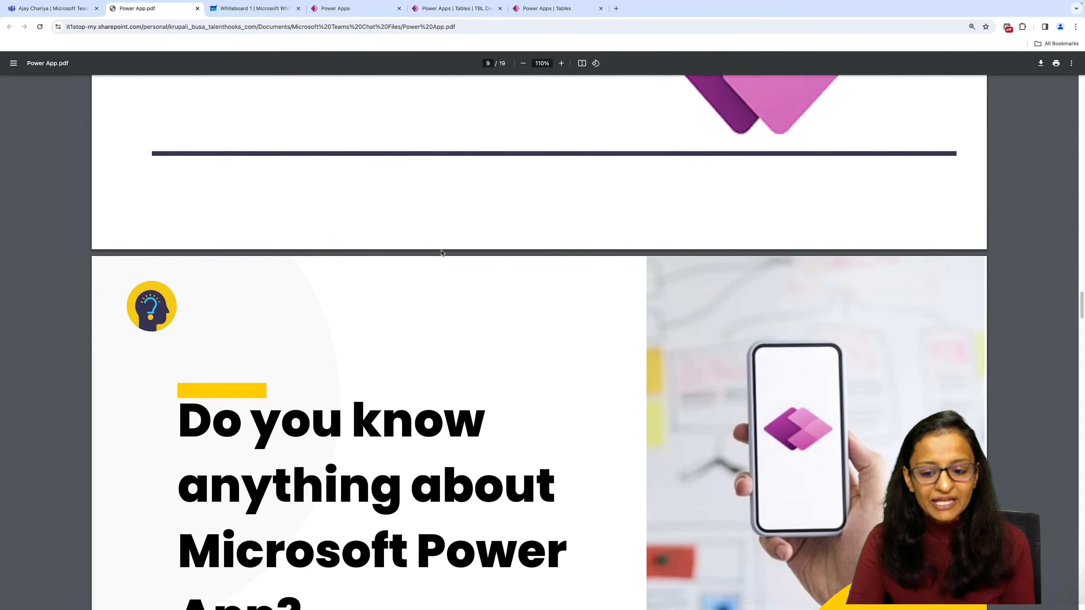
{"action": "scroll", "coordinate": [441, 254], "scroll_direction": "down", "scroll_amount": 2}
{"action": "scroll", "coordinate": [442, 254], "scroll_direction": "down", "scroll_amount": 1}
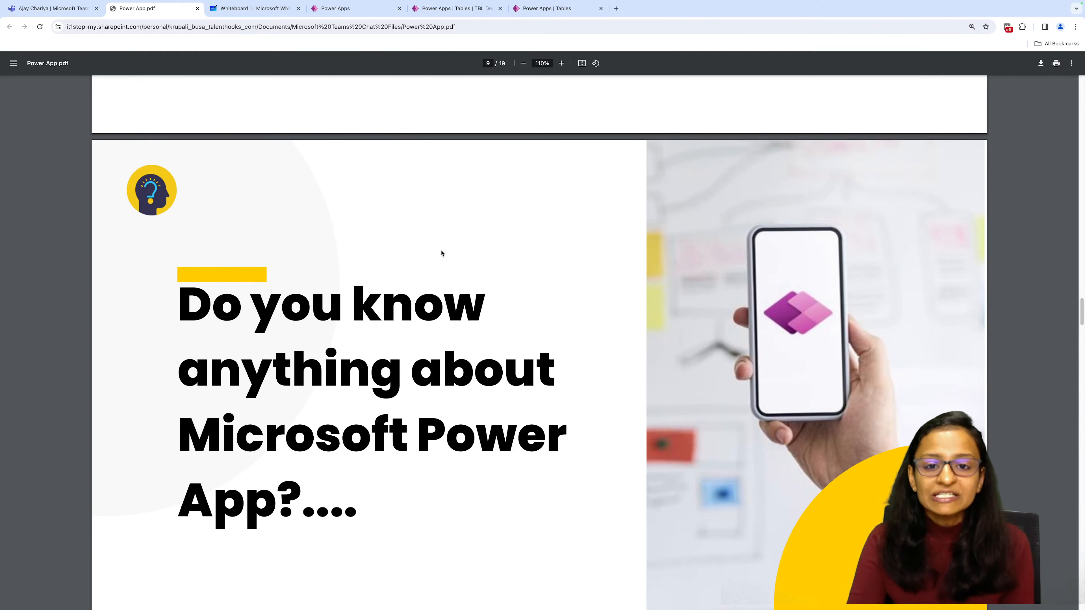
{"action": "scroll", "coordinate": [442, 254], "scroll_direction": "down", "scroll_amount": 1}
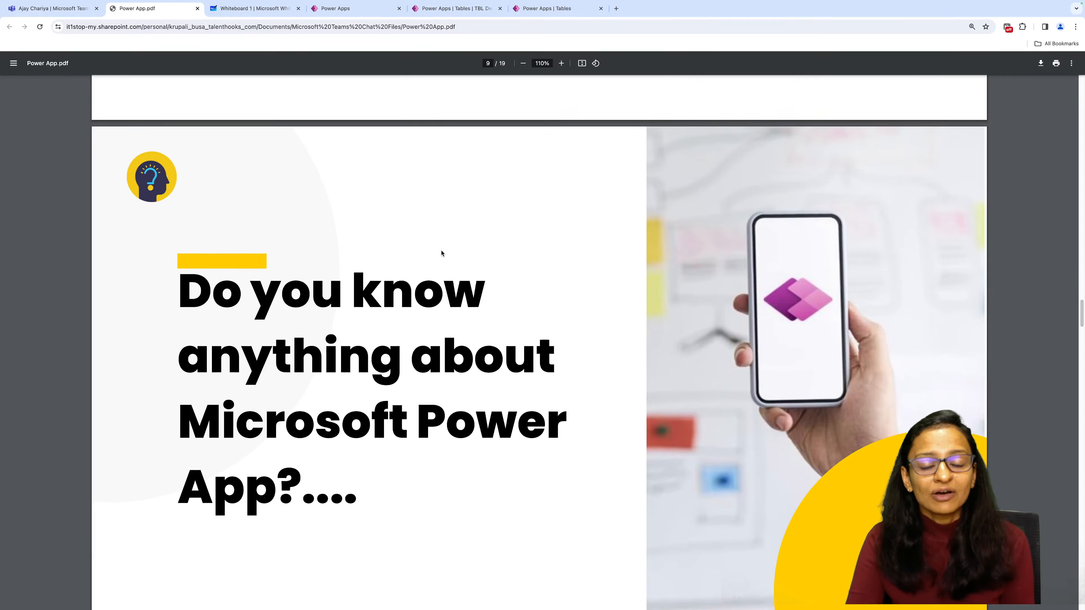
{"action": "scroll", "coordinate": [442, 253], "scroll_direction": "down", "scroll_amount": 3}
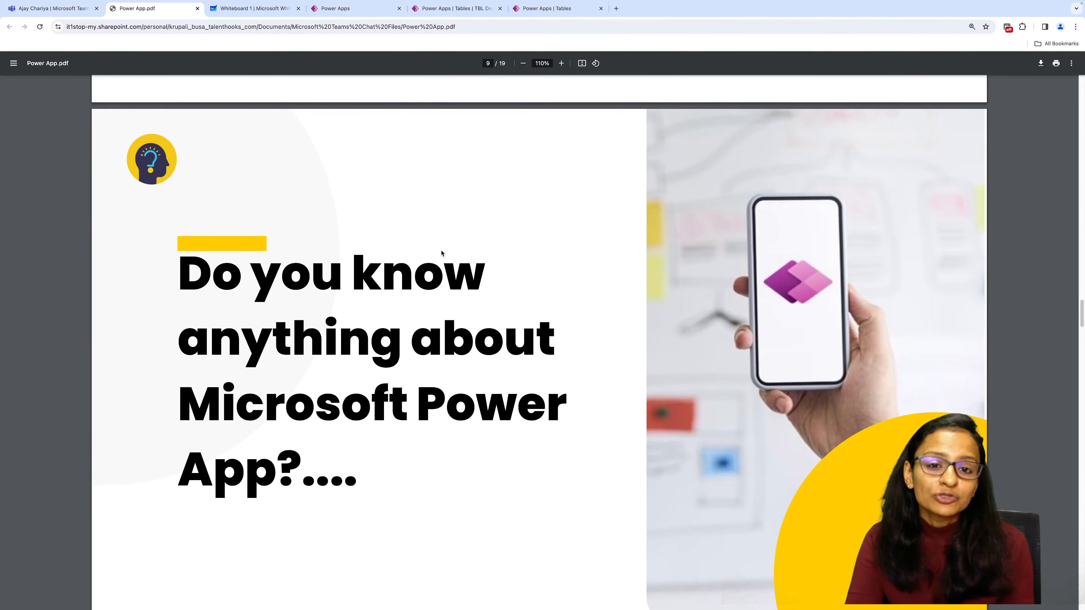
{"action": "scroll", "coordinate": [442, 253], "scroll_direction": "down", "scroll_amount": 1}
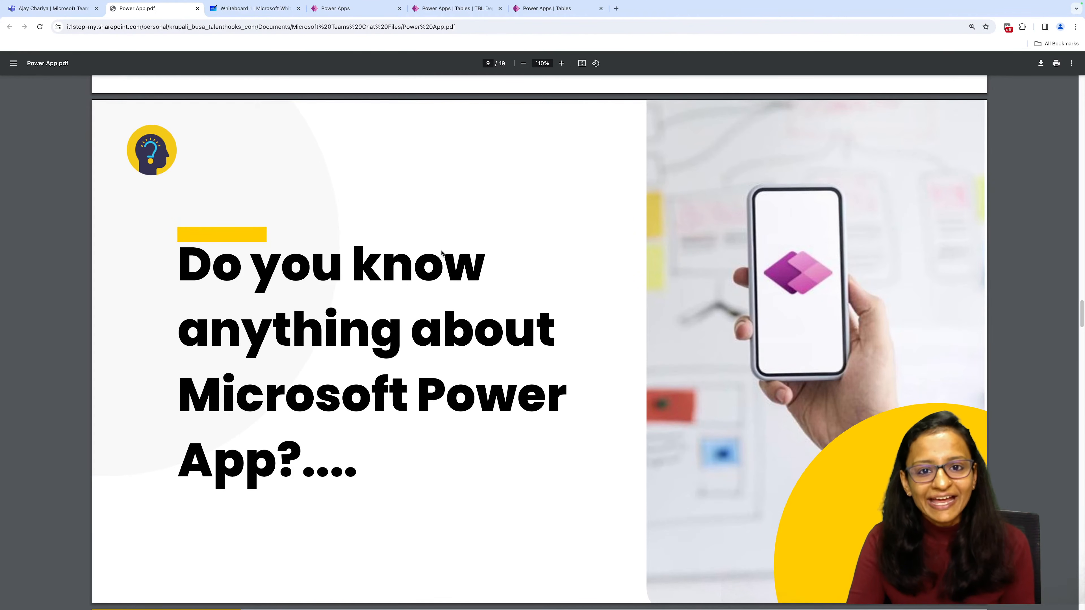
{"action": "scroll", "coordinate": [442, 253], "scroll_direction": "down", "scroll_amount": 7}
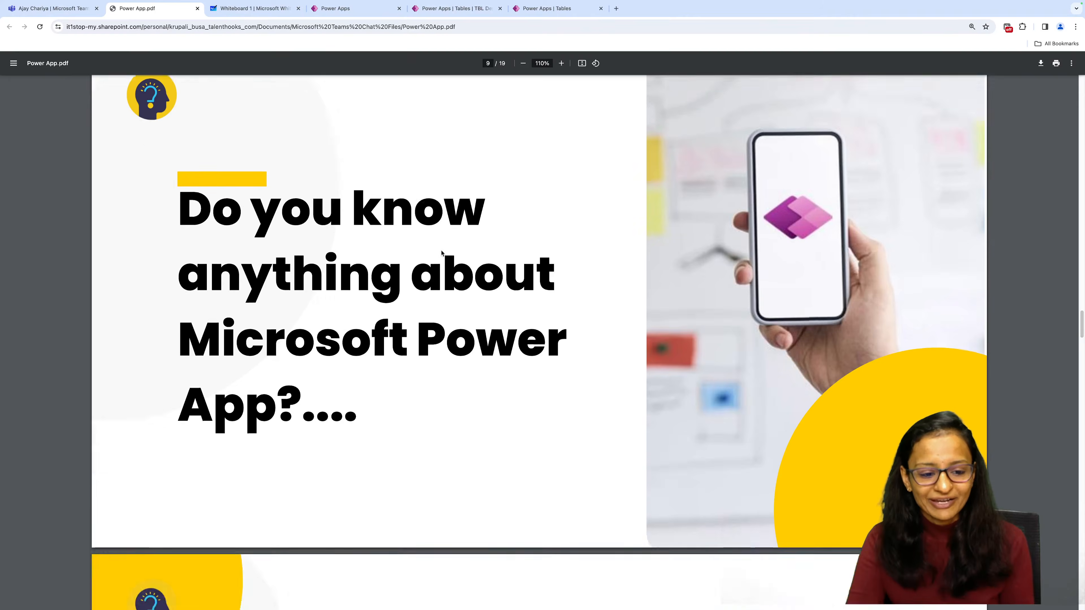
{"action": "scroll", "coordinate": [441, 253], "scroll_direction": "down", "scroll_amount": 2}
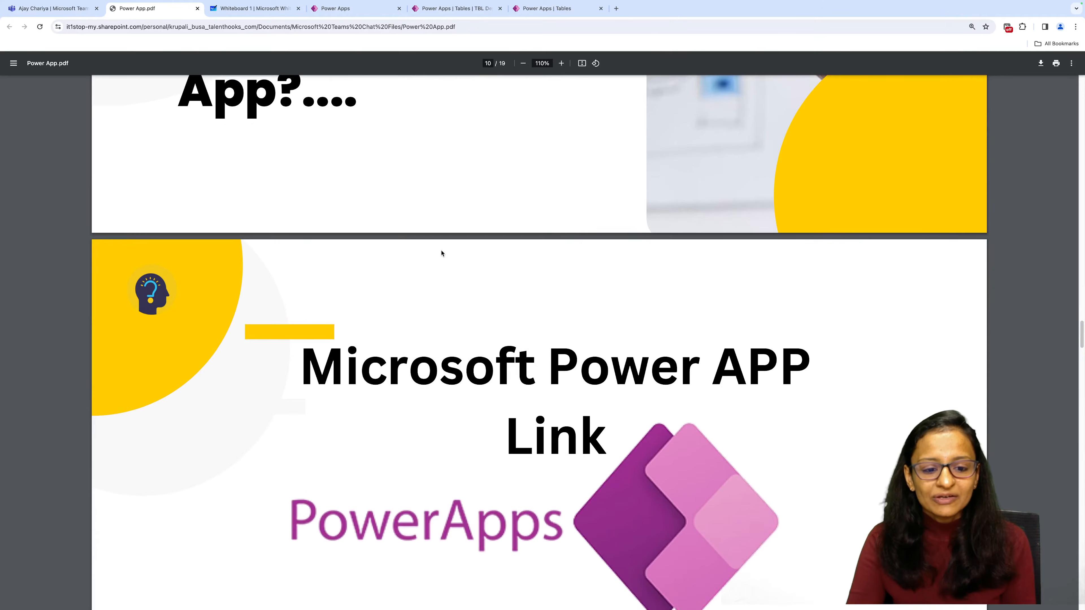
{"action": "scroll", "coordinate": [442, 254], "scroll_direction": "down", "scroll_amount": 3}
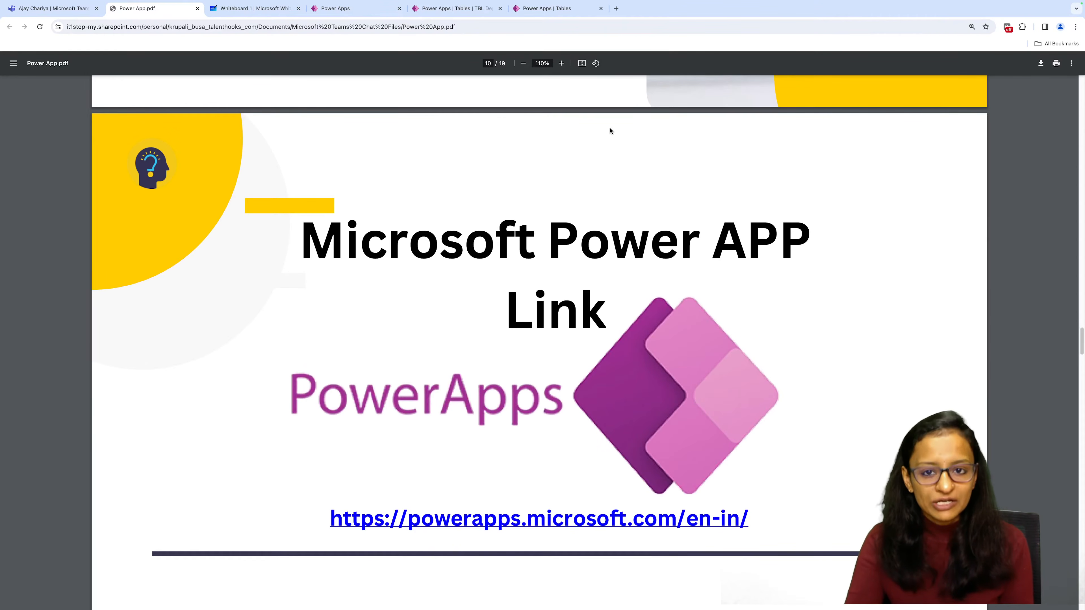
Search the web for "power app devloper login" in a new browser tab.
{"action": "left_click", "coordinate": [616, 9]}
{"action": "type", "text": "p"}
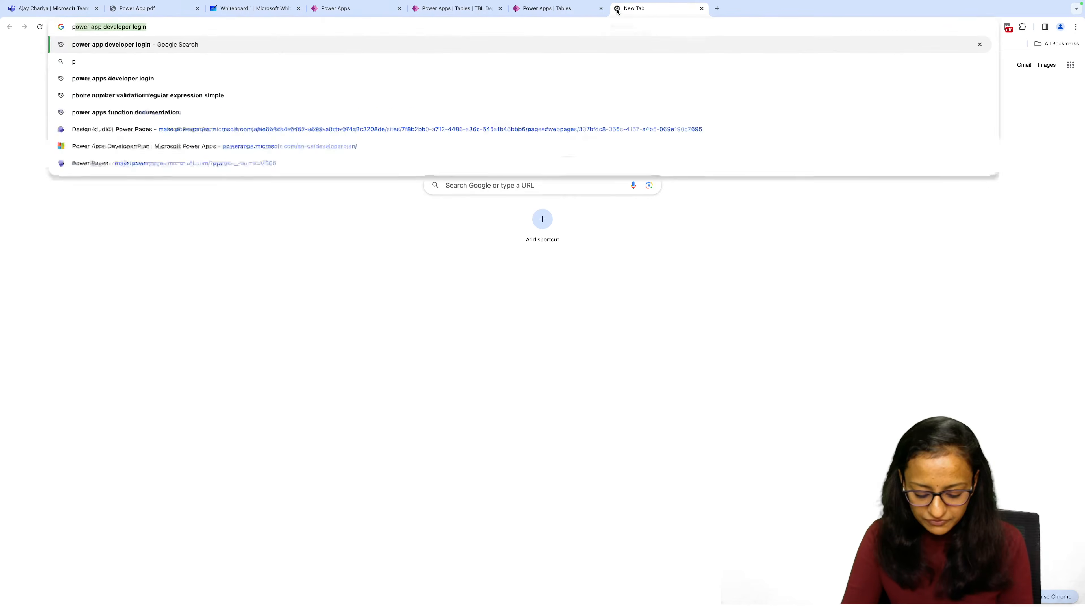
{"action": "type", "text": "ower app dev"}
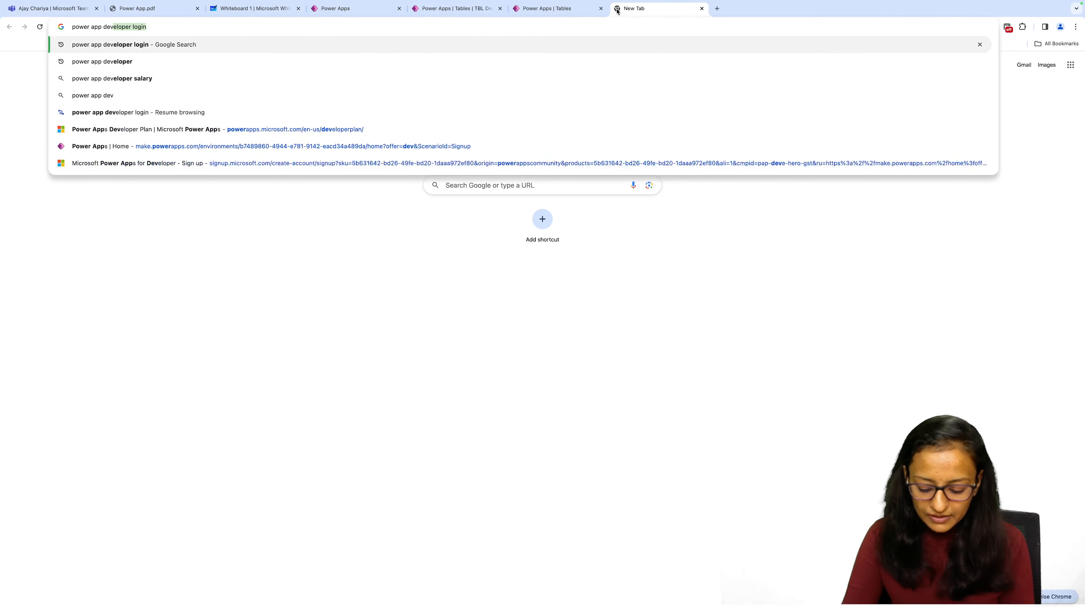
{"action": "type", "text": "loper login"}
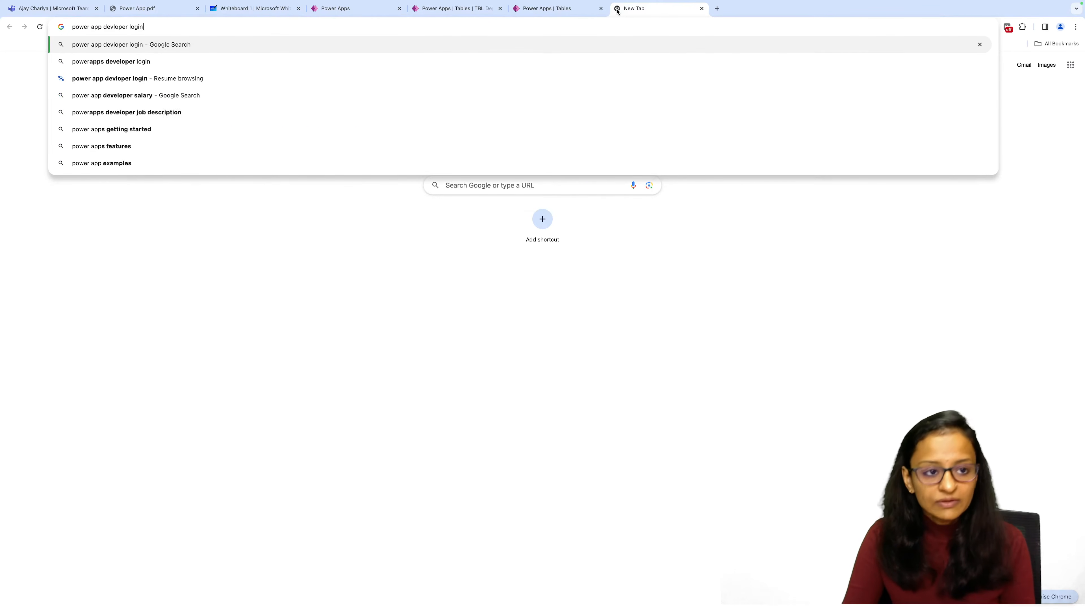
{"action": "key", "text": "Return"}
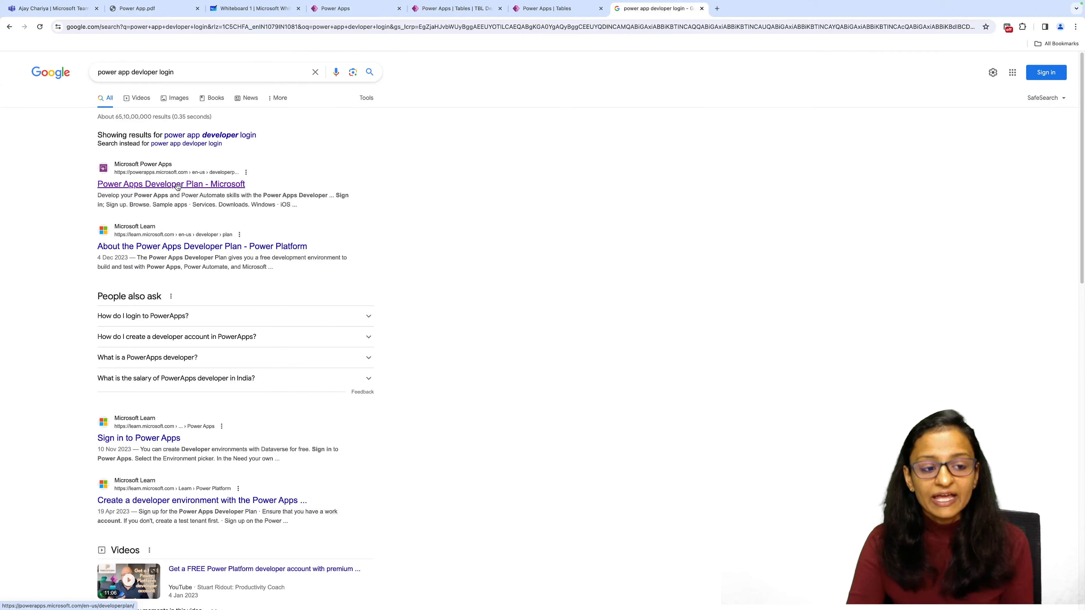
Open the Power Apps Developer Plan page from the results and sign in to Power Apps.
{"action": "left_click", "coordinate": [177, 185]}
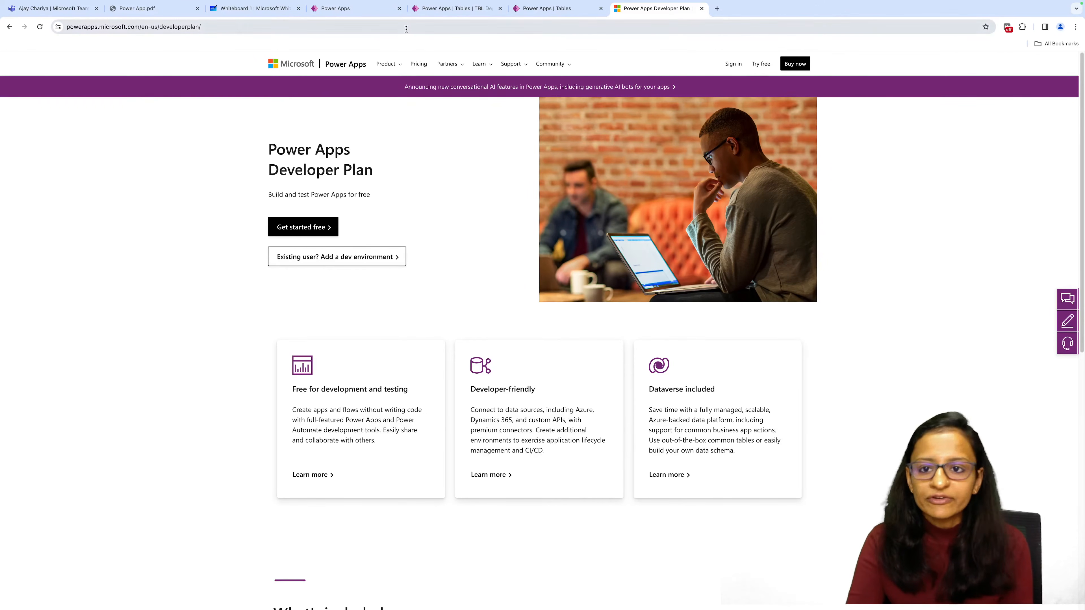
{"action": "left_click", "coordinate": [731, 64]}
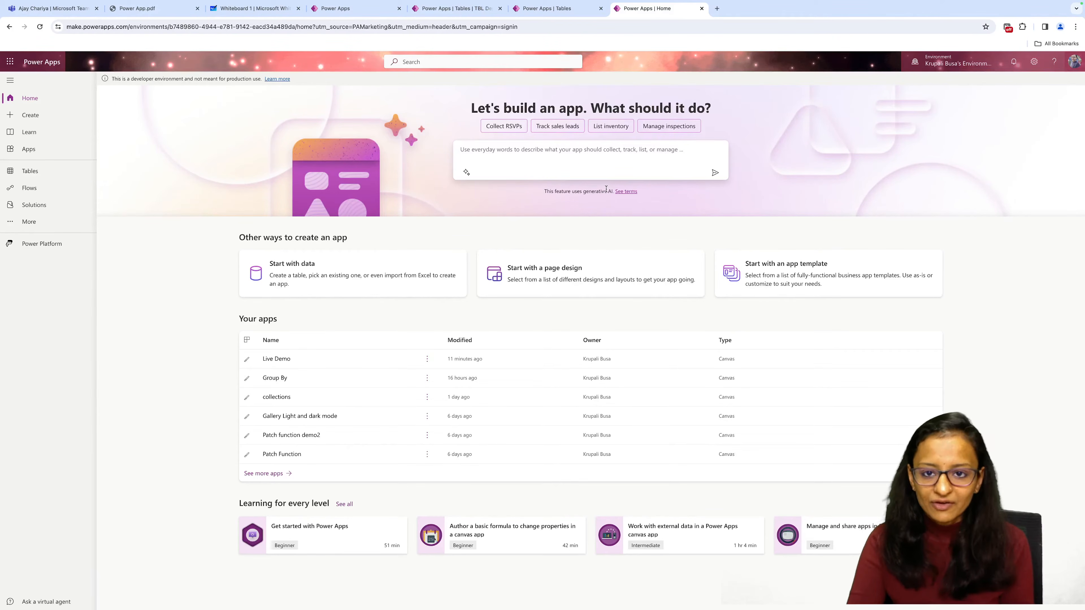
Return to Power App.pdf and examine the buzzwords slide listing canvas, controls, data source and data binding.
{"action": "left_click", "coordinate": [141, 8]}
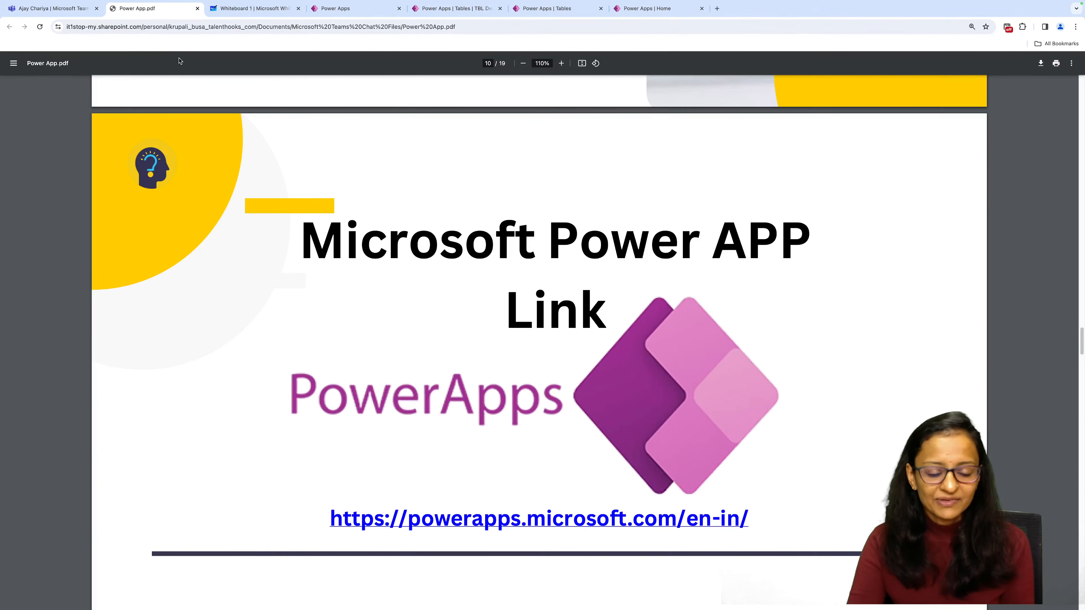
{"action": "scroll", "coordinate": [532, 375], "scroll_direction": "down", "scroll_amount": 5}
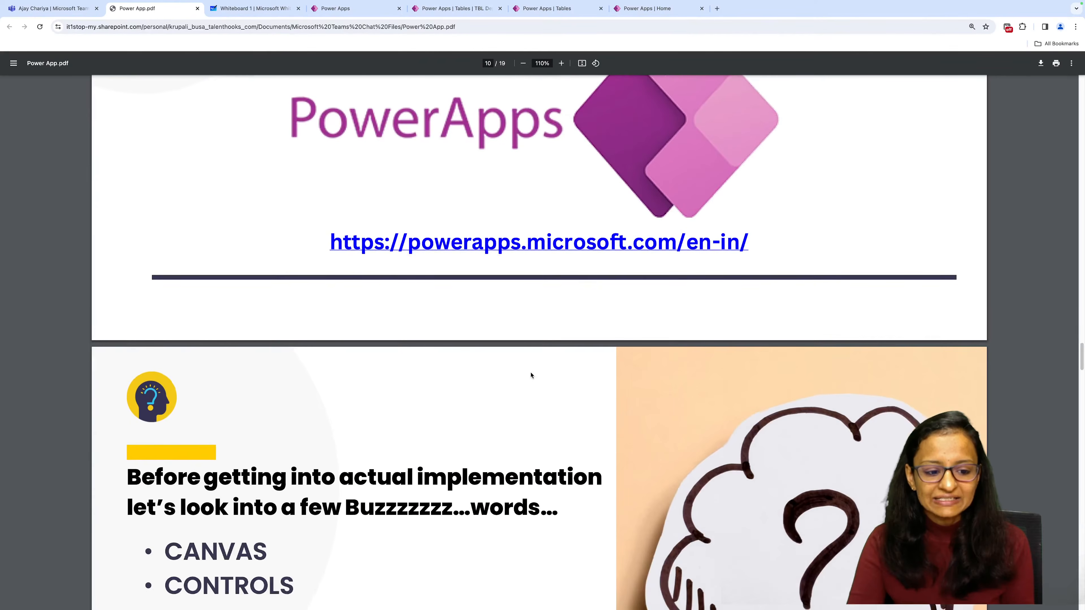
{"action": "scroll", "coordinate": [532, 375], "scroll_direction": "down", "scroll_amount": 3}
{"action": "scroll", "coordinate": [532, 375], "scroll_direction": "down", "scroll_amount": 1}
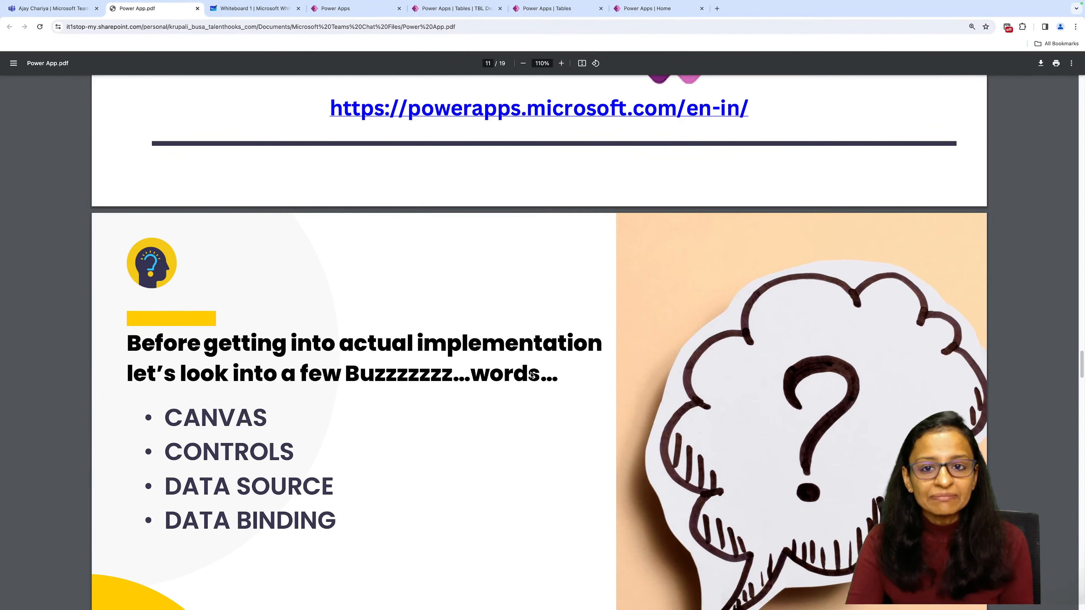
{"action": "scroll", "coordinate": [532, 375], "scroll_direction": "down", "scroll_amount": 2}
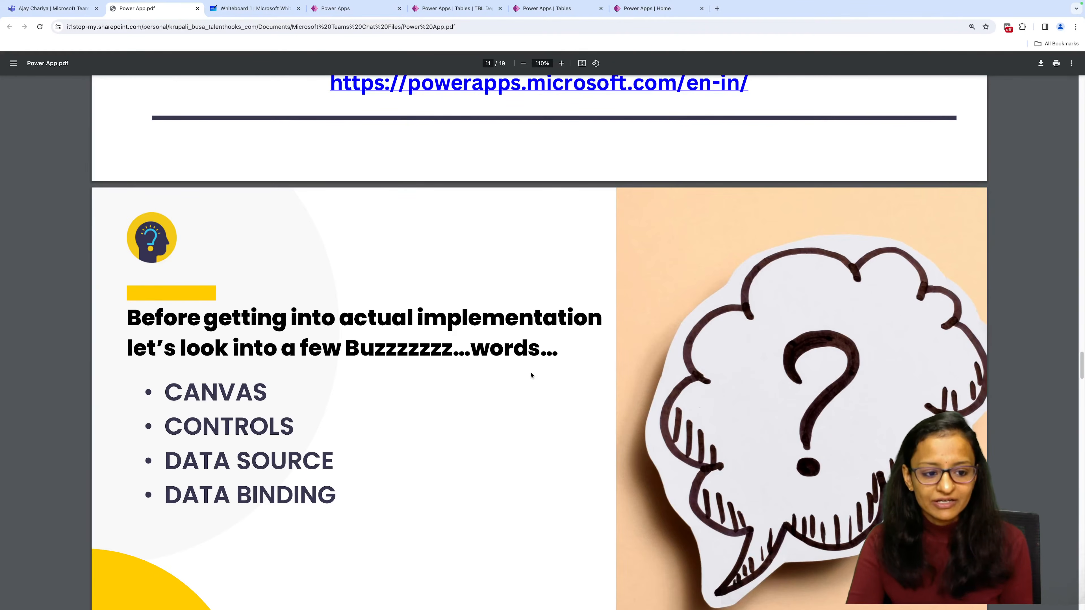
{"action": "scroll", "coordinate": [530, 378], "scroll_direction": "down", "scroll_amount": 1}
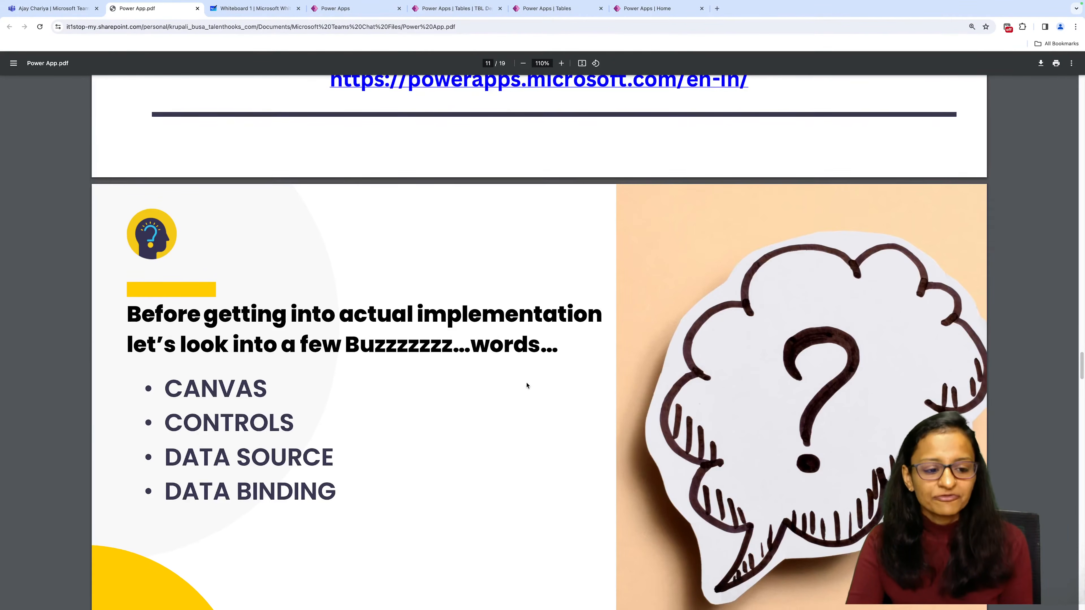
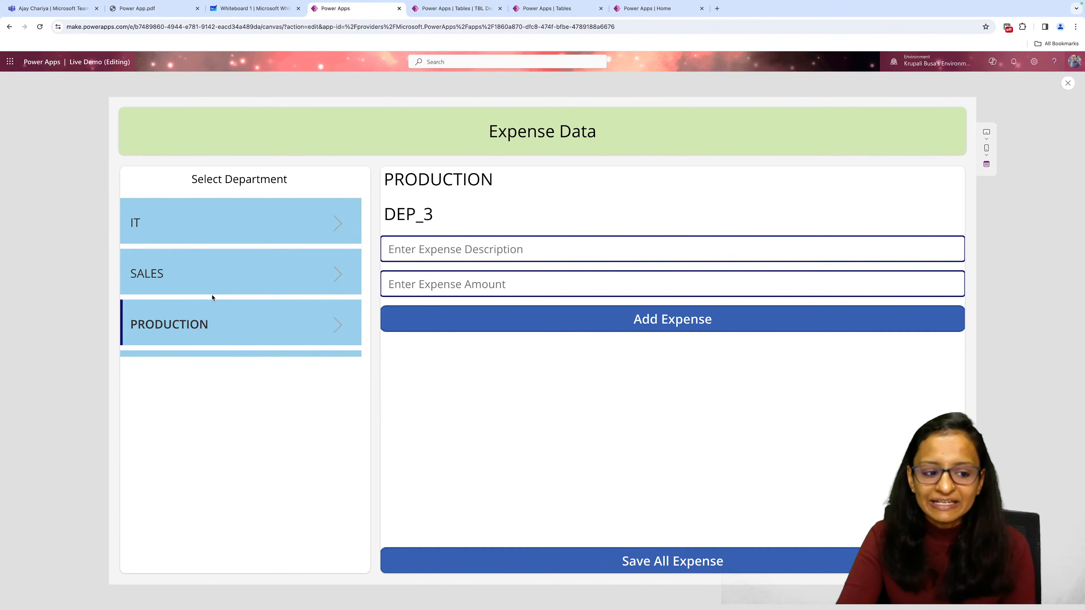
Switch the Expense Data app through the IT, SALES and PRODUCTION departments and examine the department details.
{"action": "left_click", "coordinate": [159, 228]}
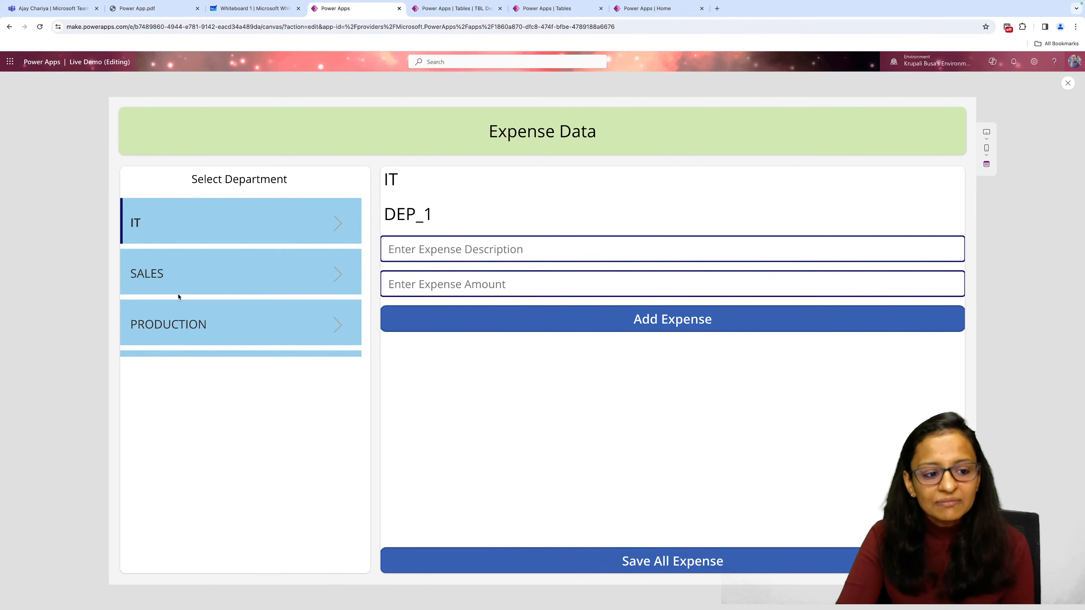
{"action": "left_click", "coordinate": [180, 280]}
{"action": "left_click", "coordinate": [194, 327]}
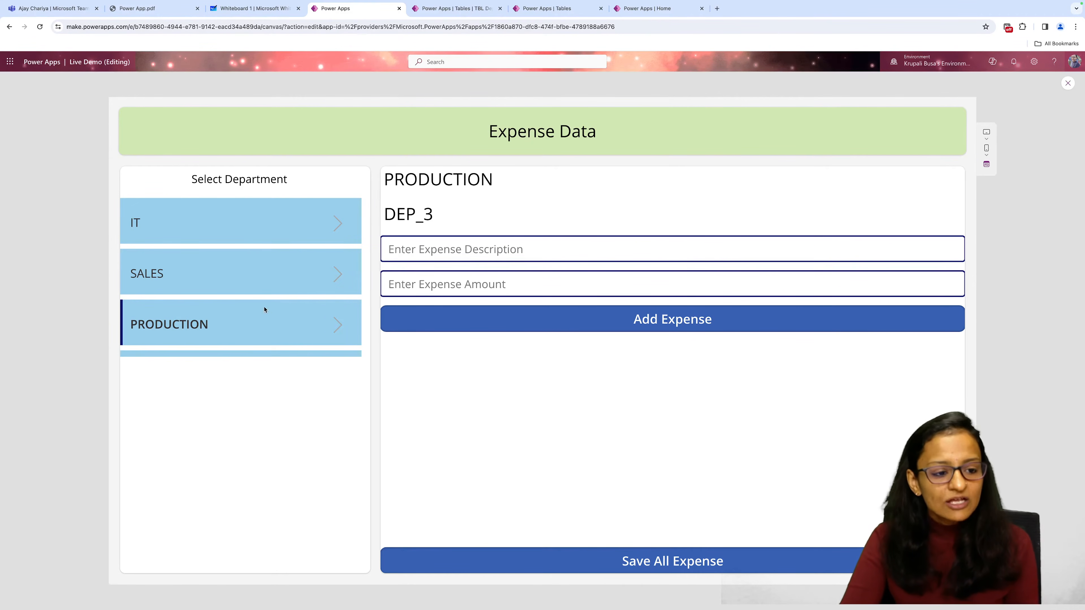
Select the IT department and add an expense described as Computer with the amount 10000.
{"action": "left_click", "coordinate": [239, 228]}
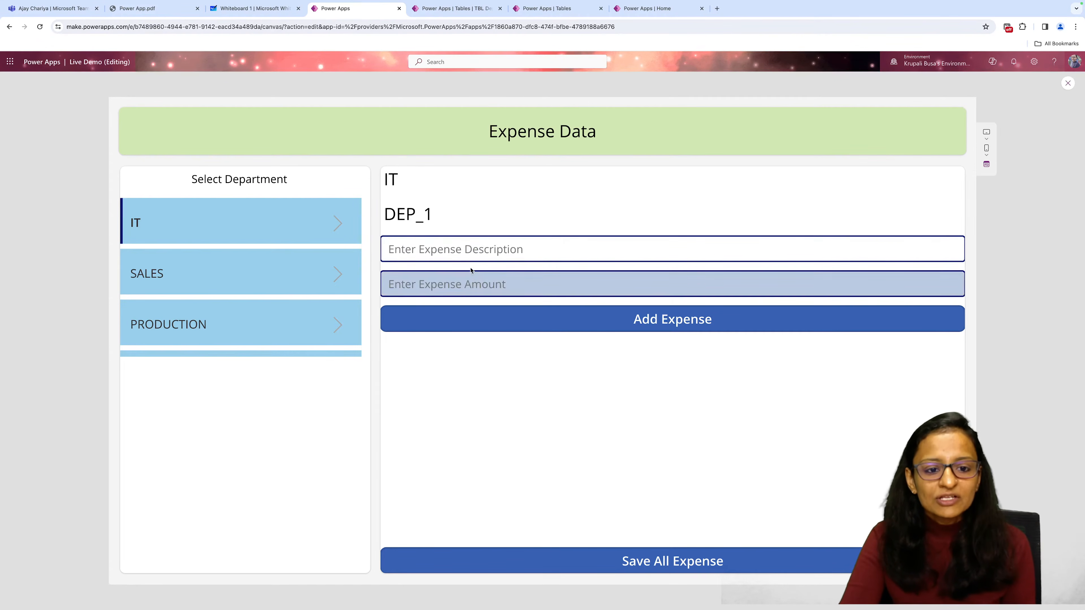
{"action": "left_click", "coordinate": [431, 246]}
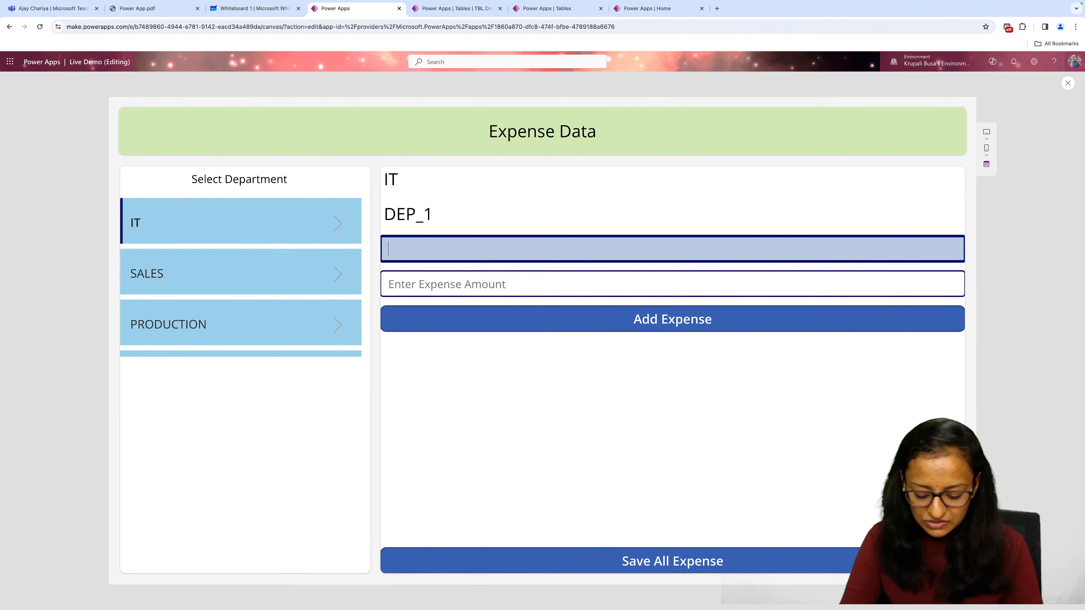
{"action": "type", "text": "Computer"}
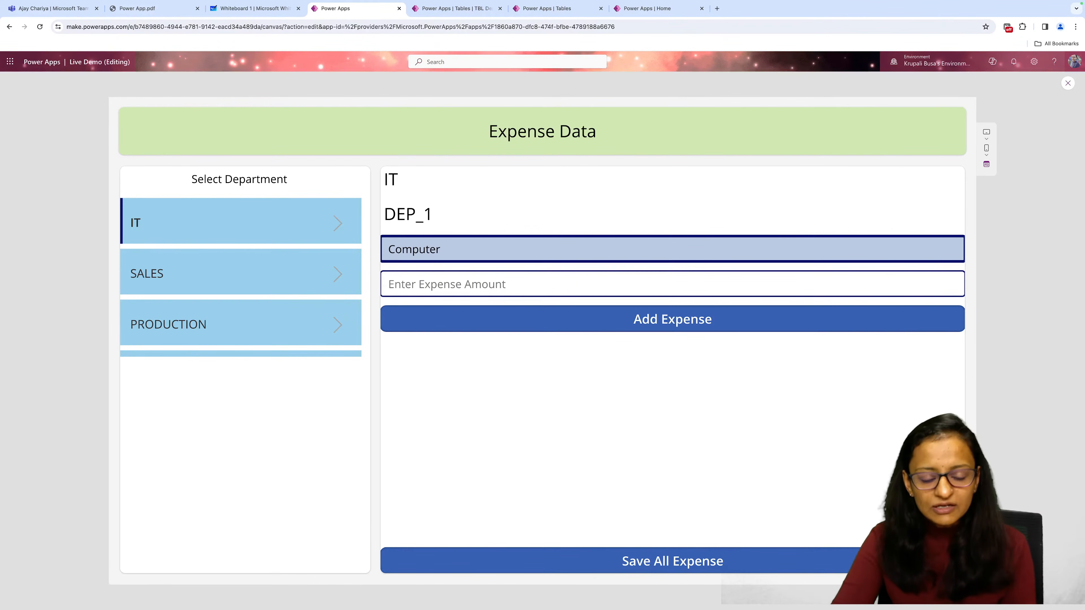
{"action": "left_click", "coordinate": [458, 284]}
{"action": "type", "text": "100"}
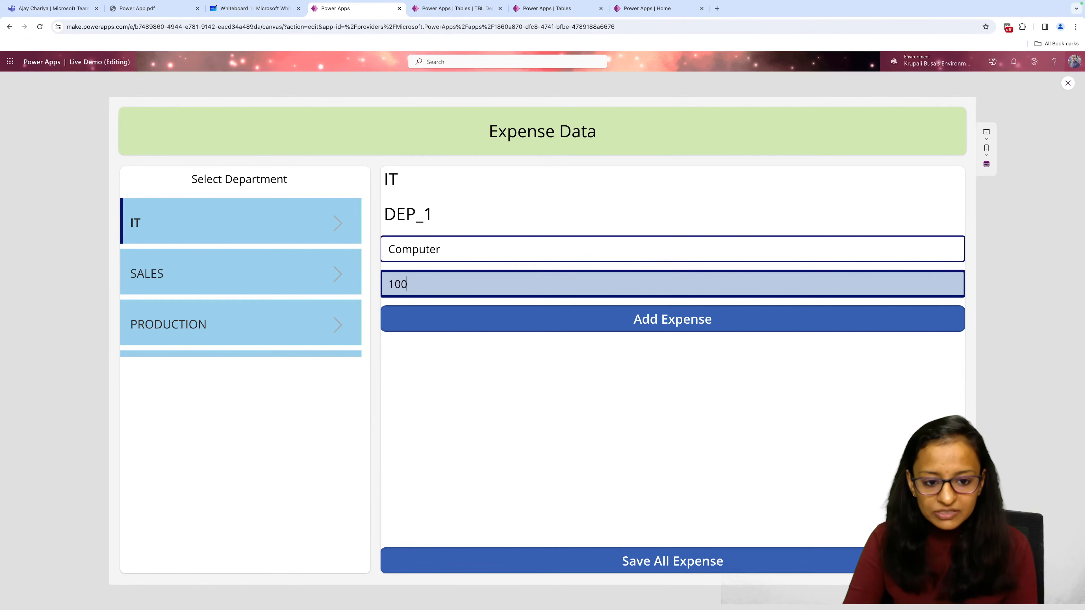
{"action": "type", "text": "00"}
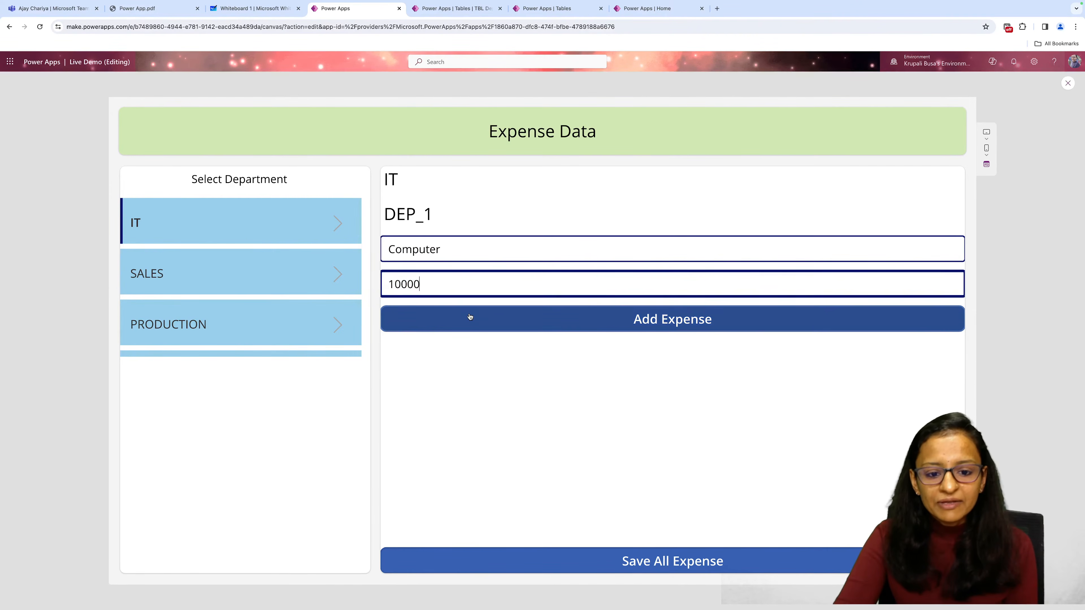
{"action": "left_click", "coordinate": [468, 318]}
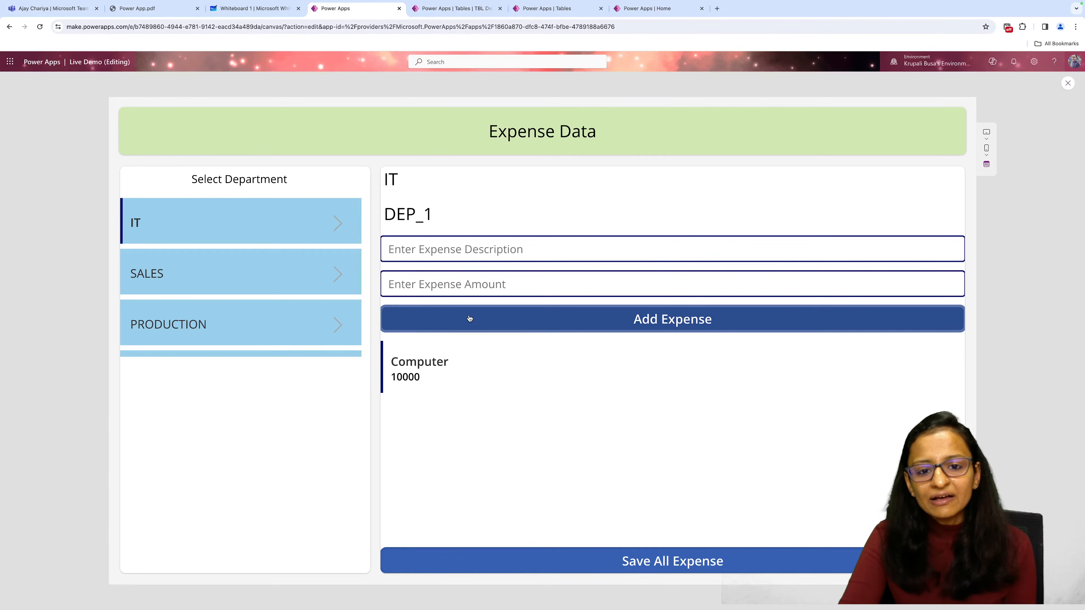
Add a second IT expense, "Salary of month Jan" with the amount 30000, and save all expenses.
{"action": "left_click", "coordinate": [444, 251]}
{"action": "type", "text": "Sa"}
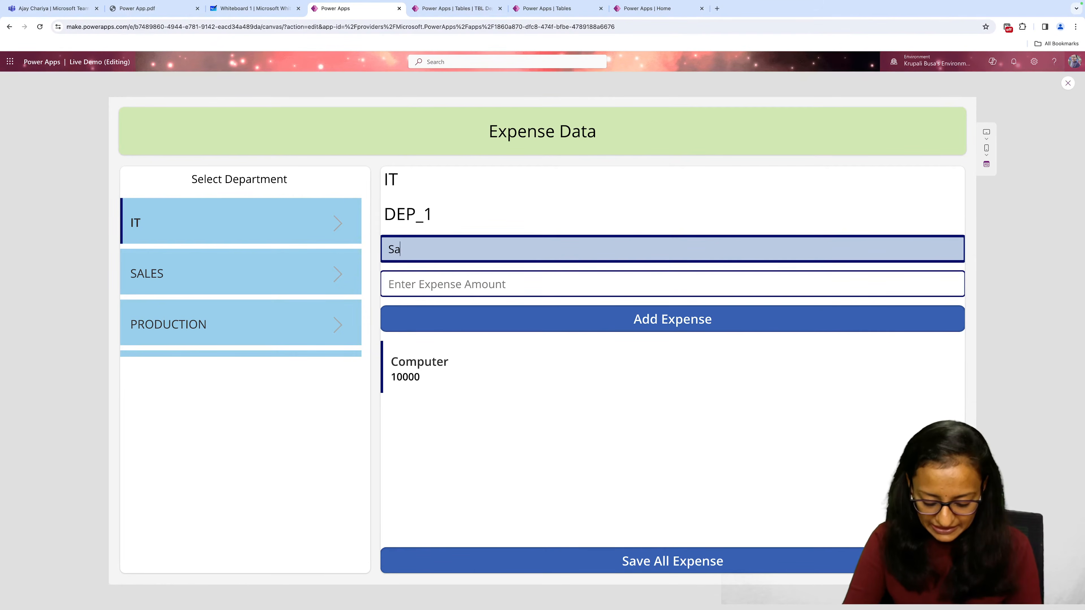
{"action": "type", "text": "lary o"}
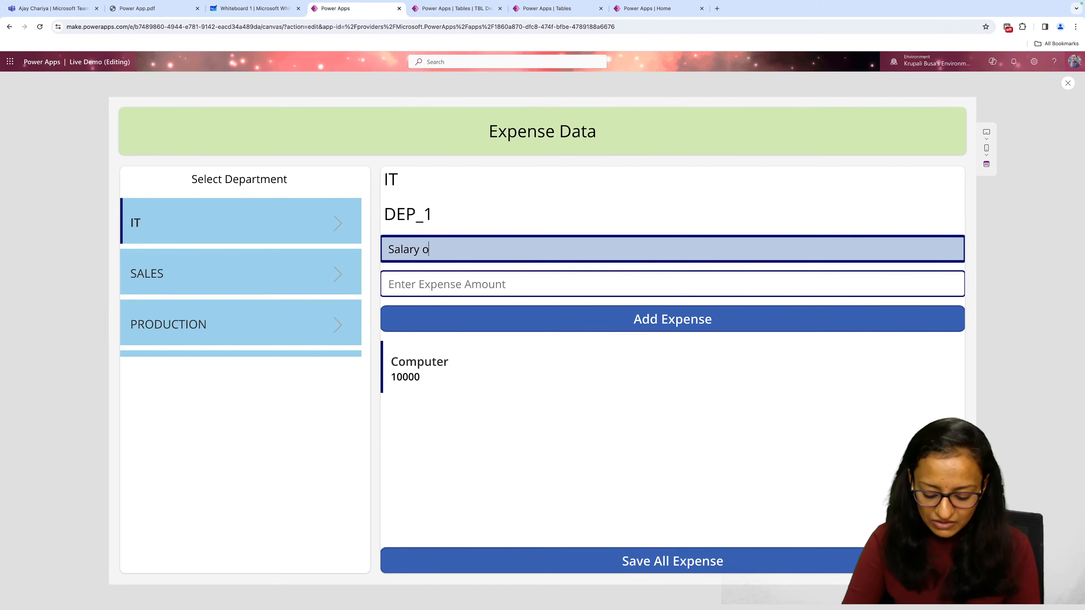
{"action": "type", "text": "f month Jan"}
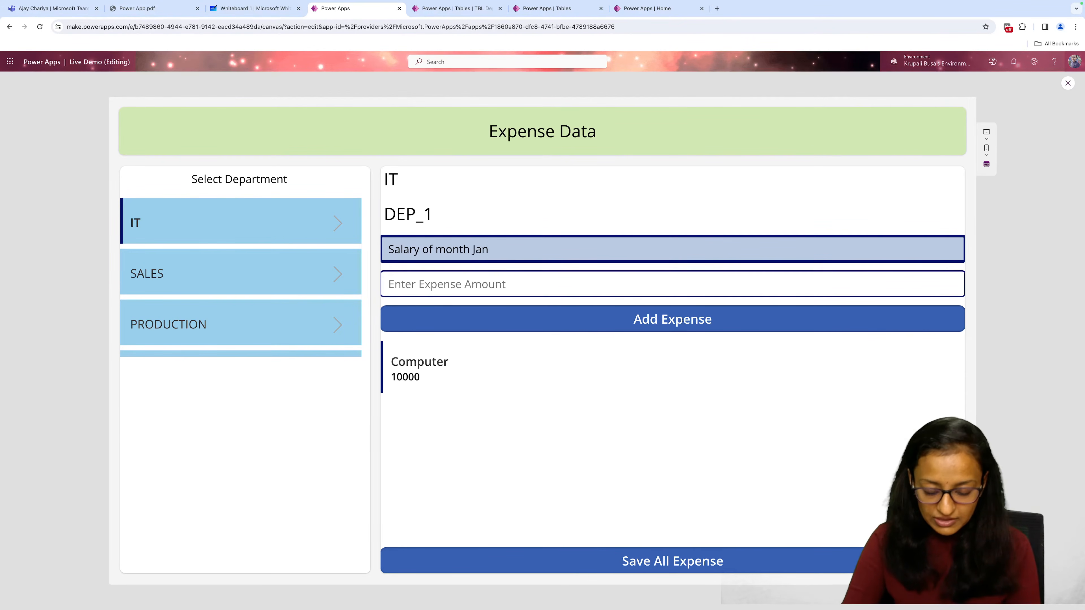
{"action": "key", "text": "Tab"}
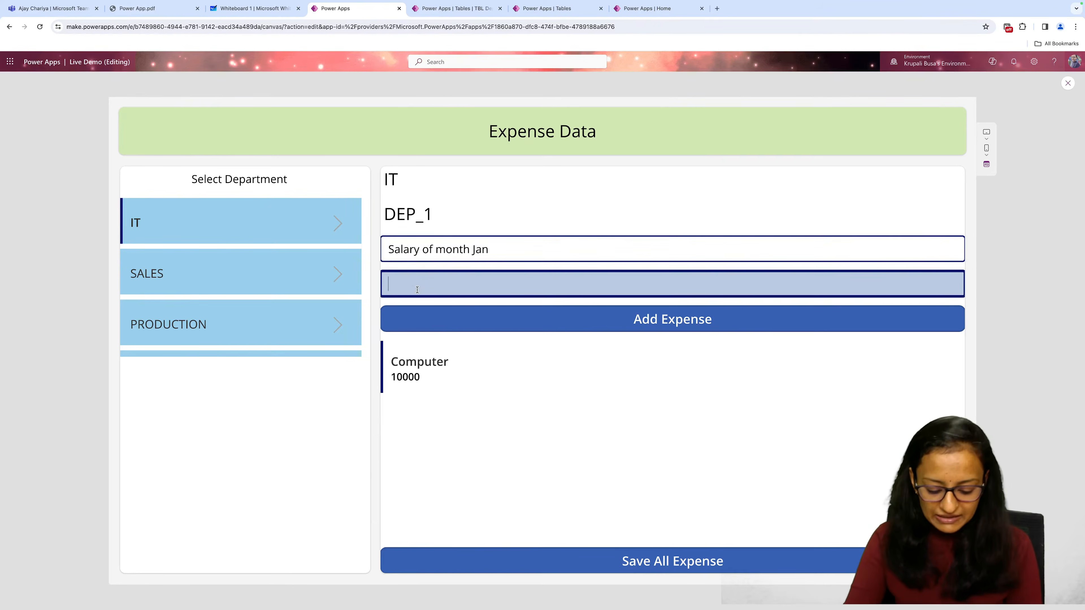
{"action": "type", "text": "300000"}
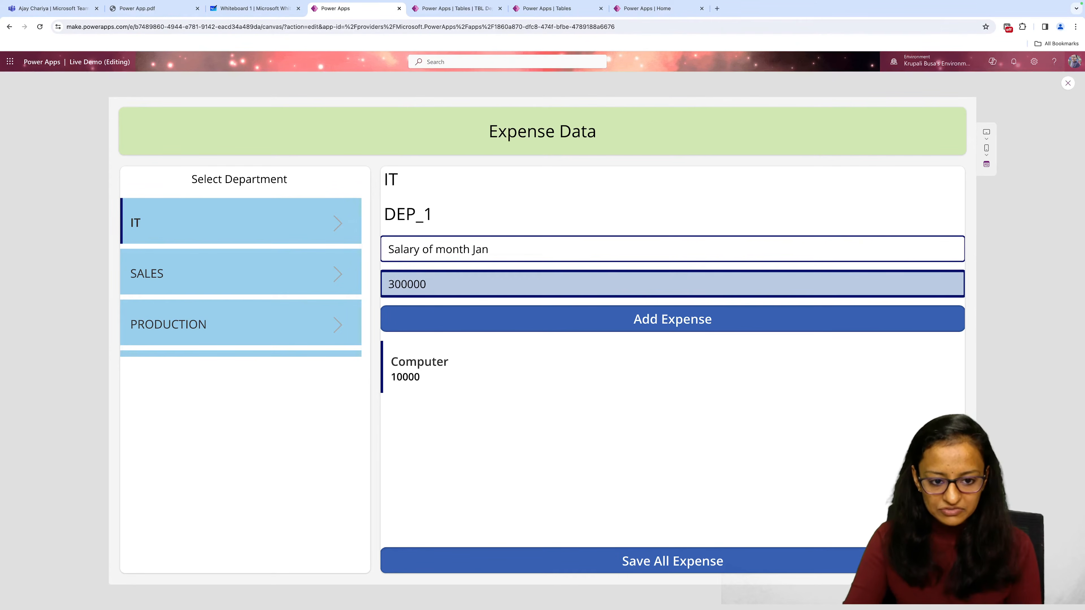
{"action": "key", "text": "BackSpace"}
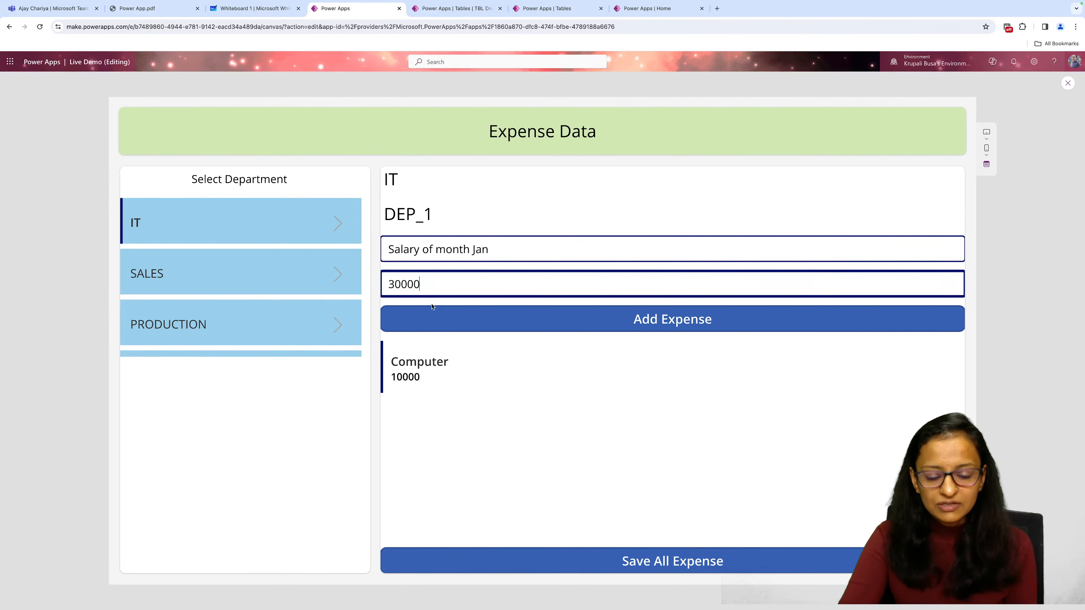
{"action": "left_click", "coordinate": [472, 326]}
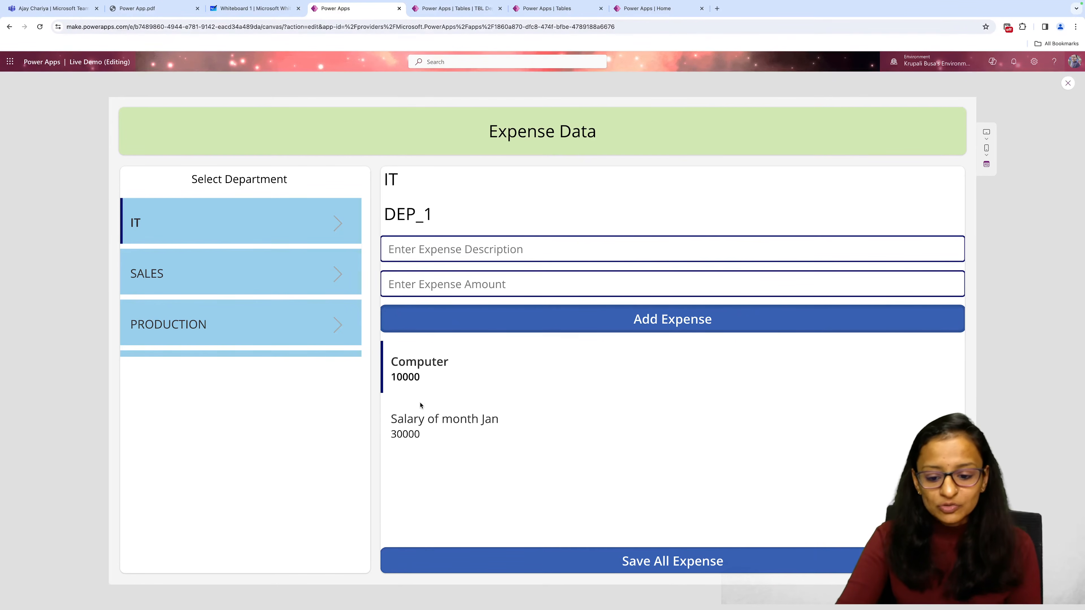
{"action": "left_click", "coordinate": [517, 564]}
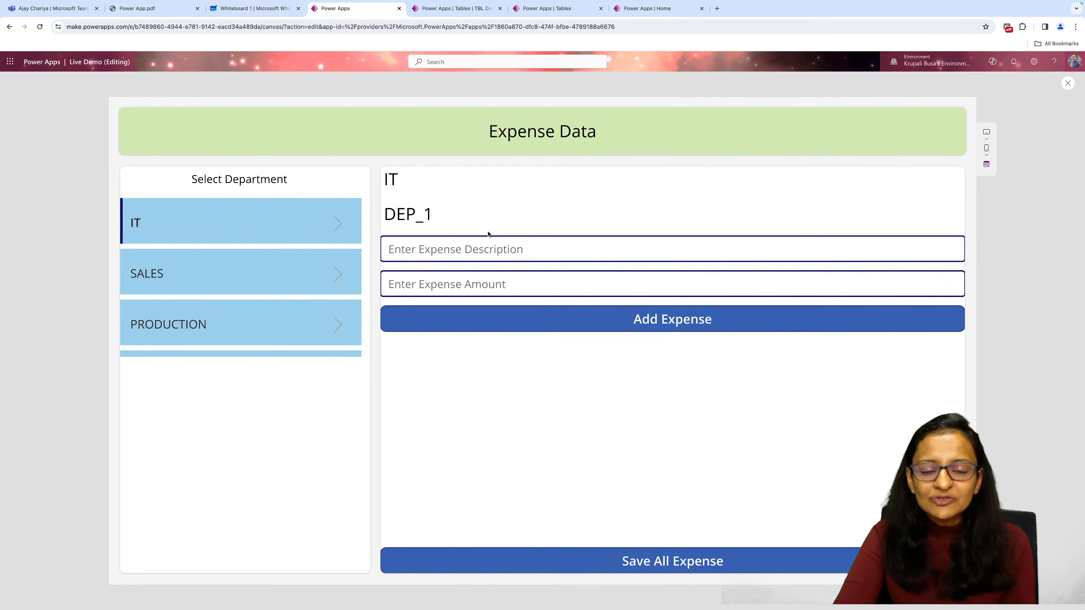
Filter the Tables list to custom tables and open TBL Department to examine its records.
{"action": "left_click", "coordinate": [470, 15]}
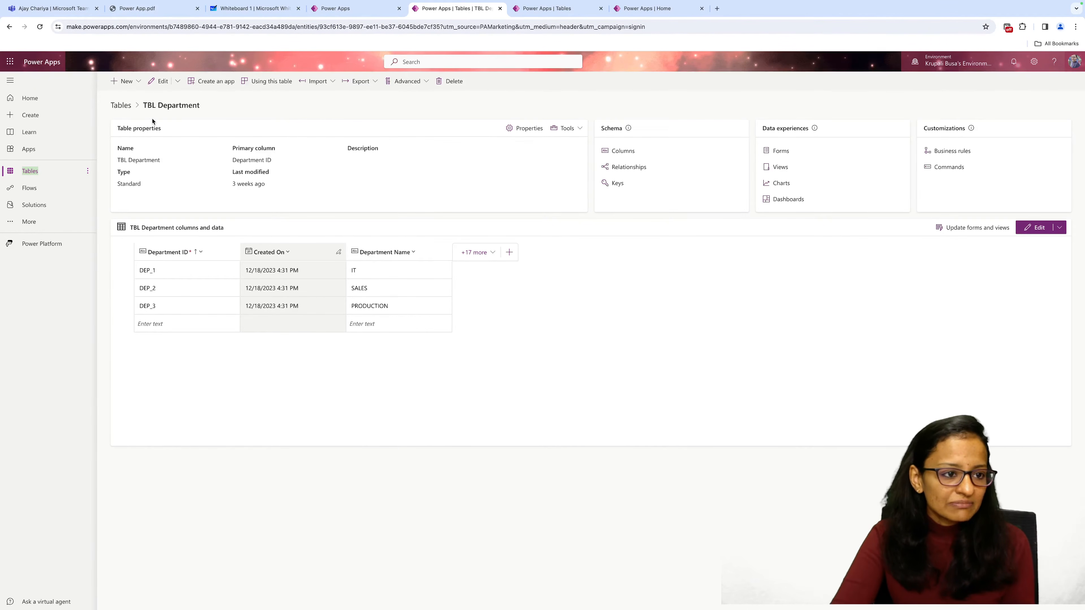
{"action": "left_click", "coordinate": [121, 107]}
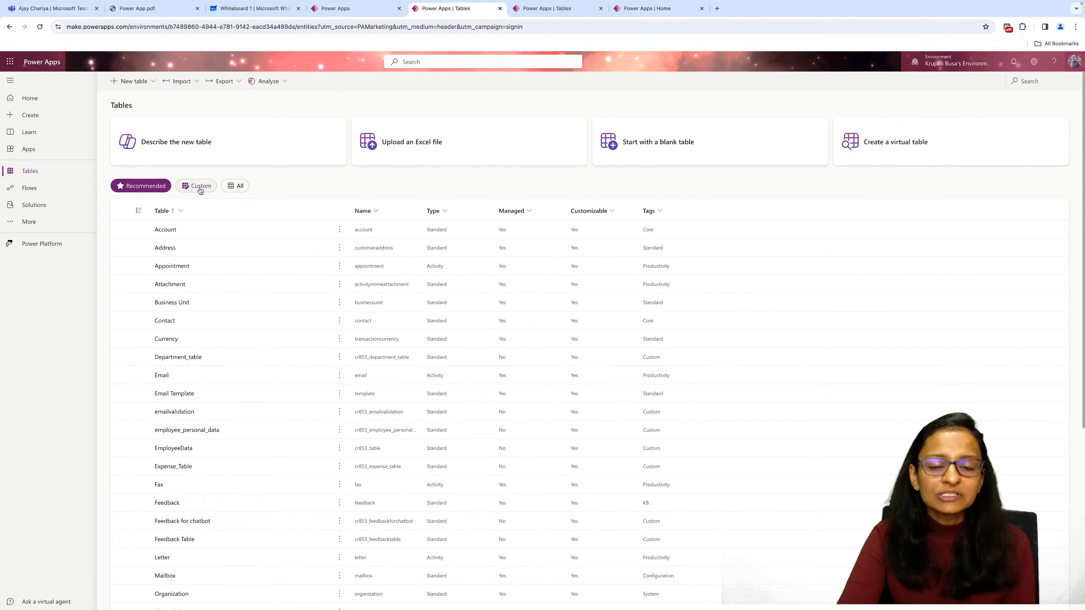
{"action": "left_click", "coordinate": [200, 188]}
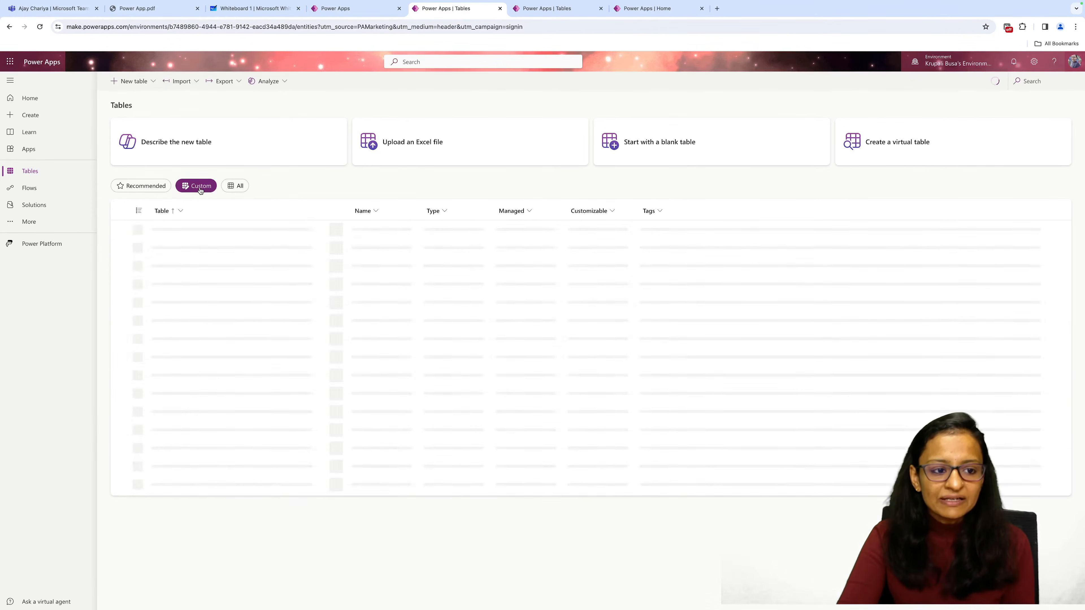
{"action": "left_click", "coordinate": [331, 9]}
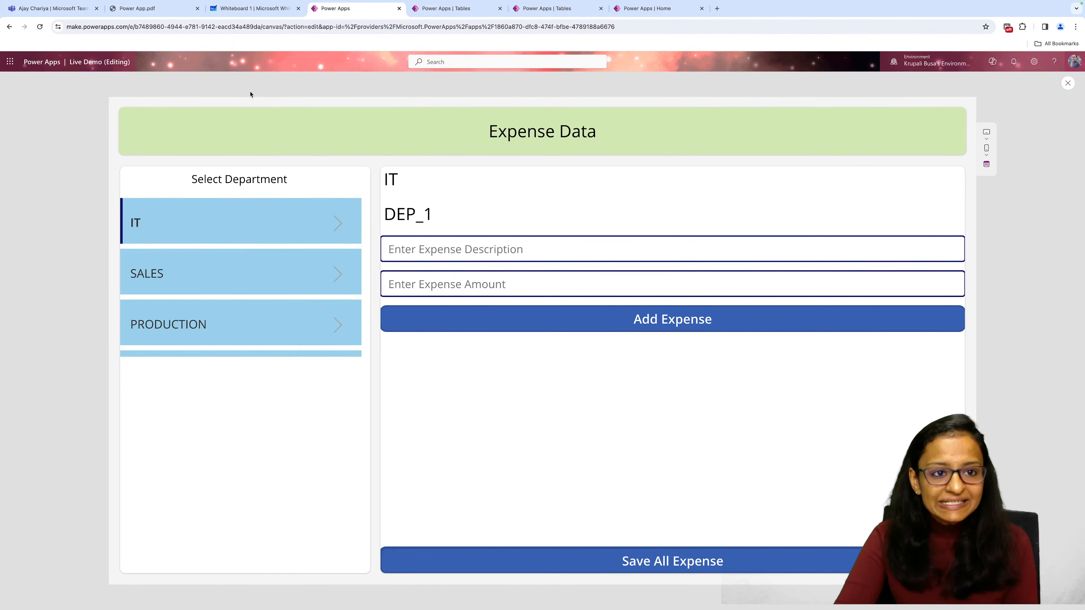
{"action": "left_click", "coordinate": [454, 8]}
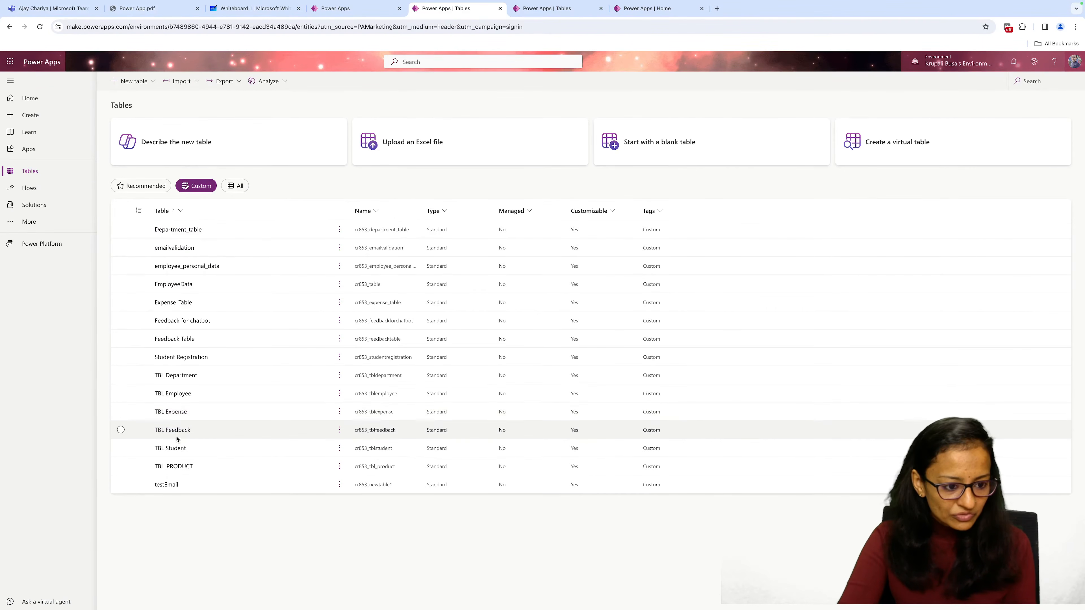
{"action": "left_click", "coordinate": [177, 376]}
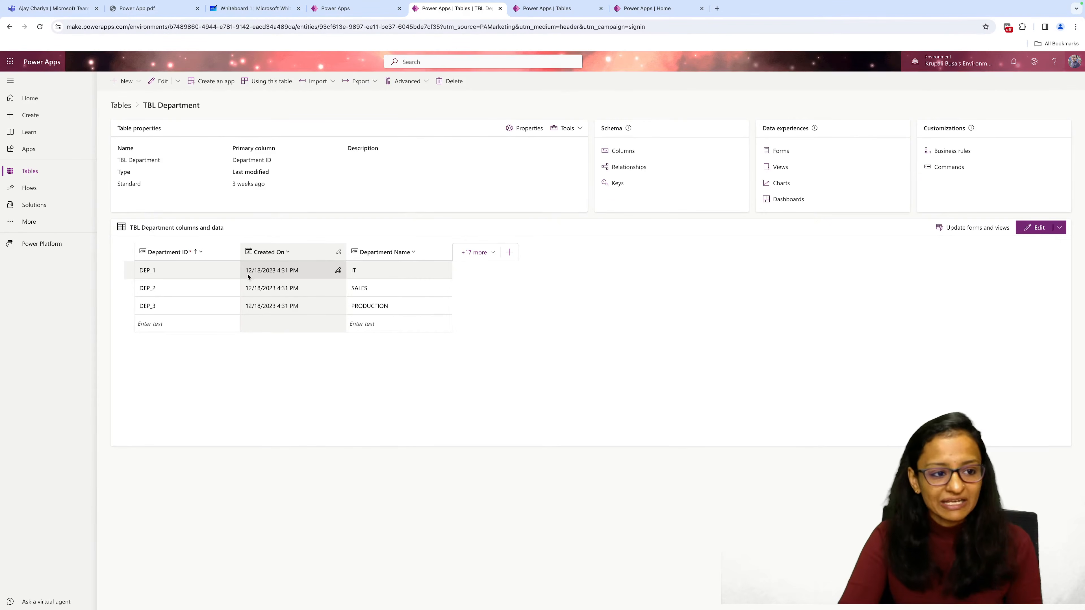
Return to the custom tables and open TBL Expense with its additional rows to check the saved expenses.
{"action": "left_click", "coordinate": [120, 105]}
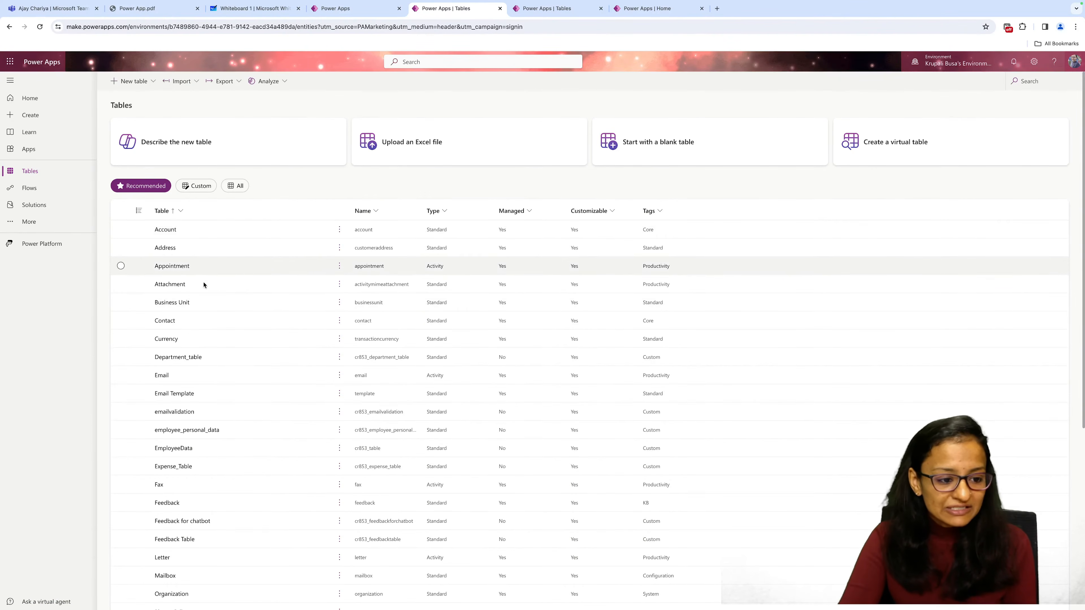
{"action": "left_click", "coordinate": [192, 186]}
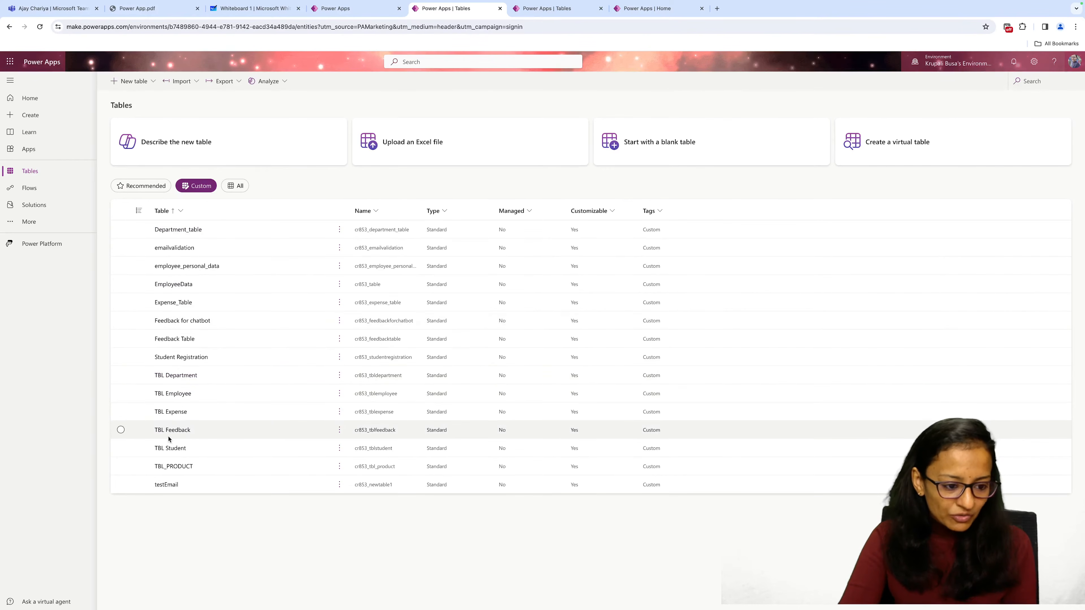
{"action": "left_click", "coordinate": [181, 395]}
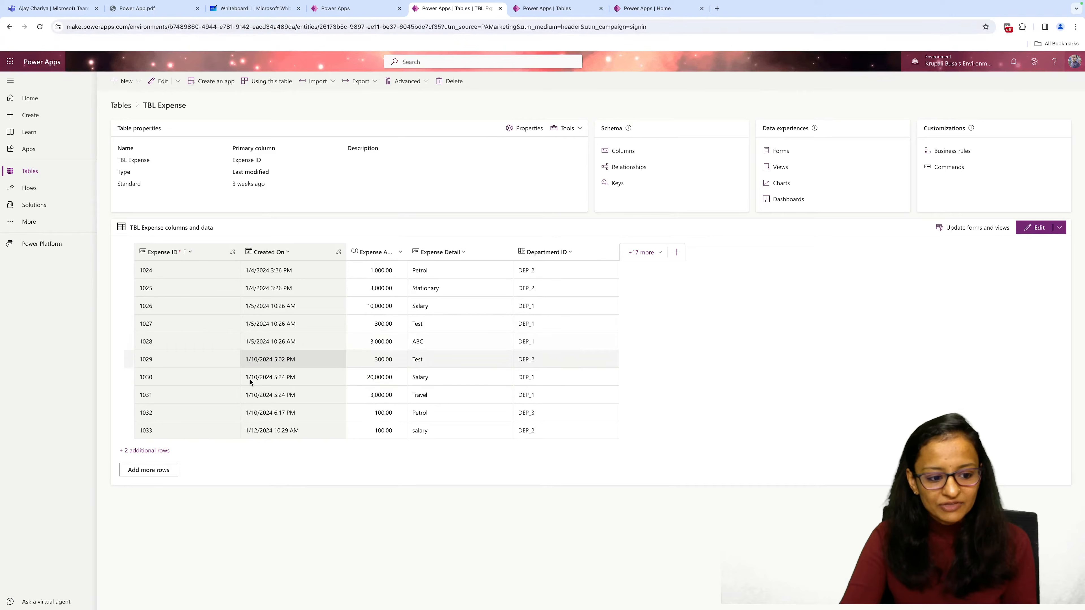
{"action": "left_click", "coordinate": [156, 452]}
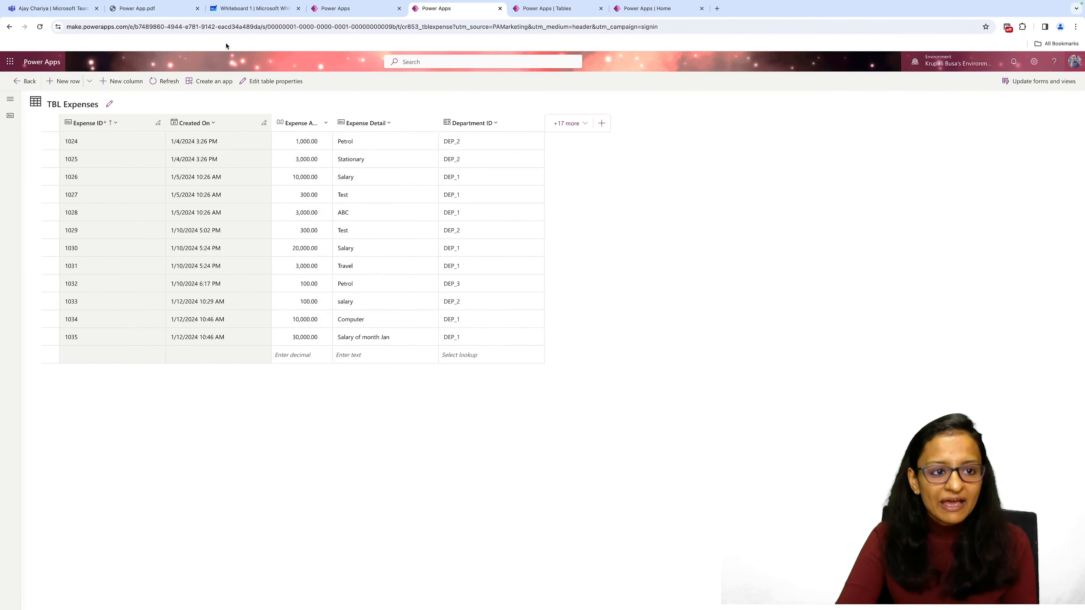
Switch to Whiteboard 1 and add a text box reading "1. DataVerse" on the empty canvas.
{"action": "left_click", "coordinate": [262, 9]}
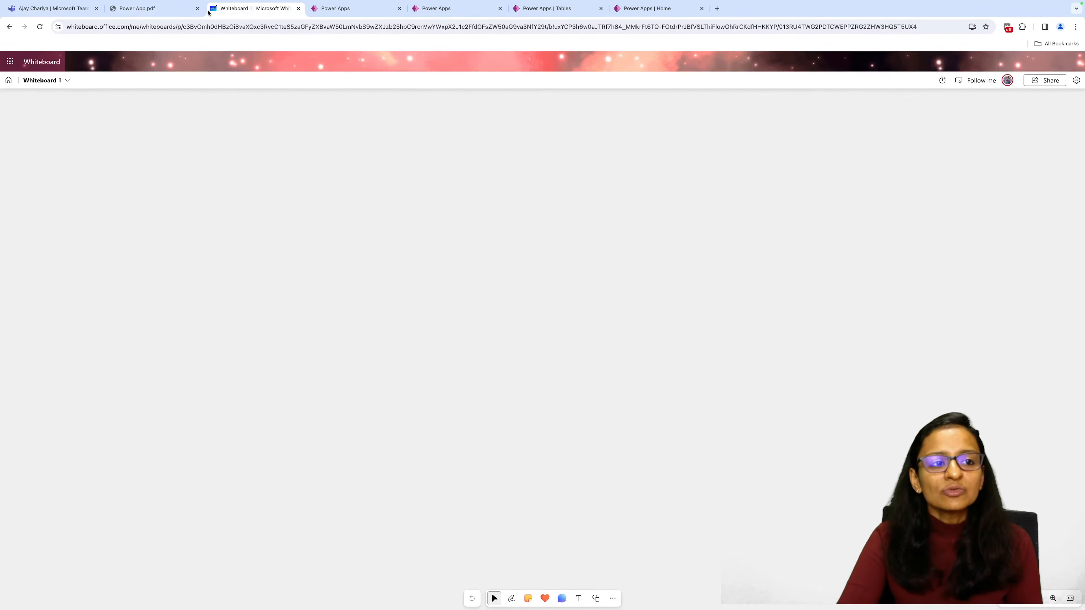
{"action": "left_click", "coordinate": [336, 9]}
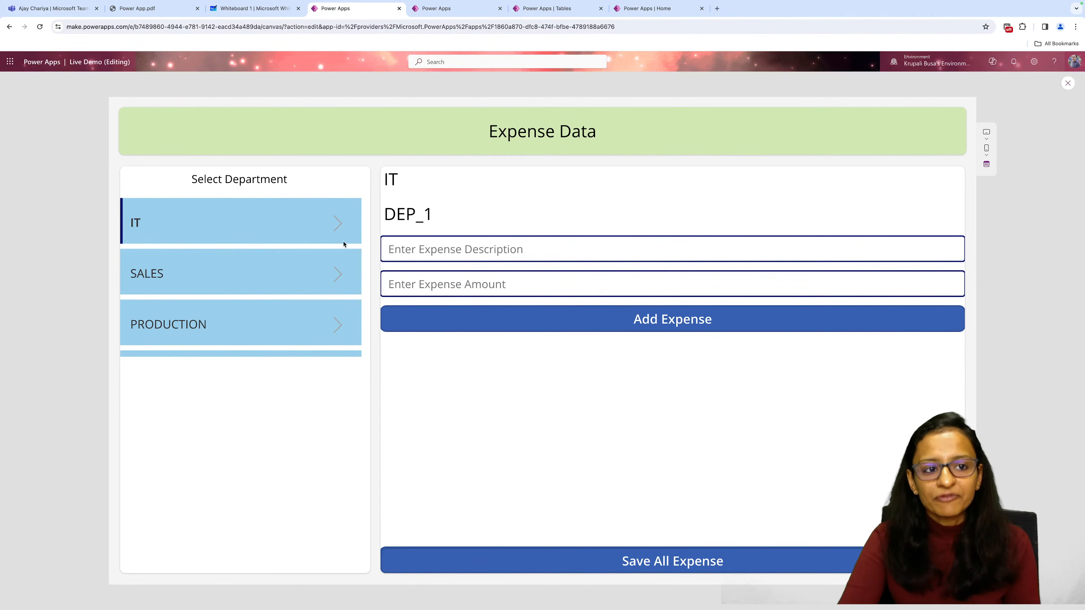
{"action": "left_click", "coordinate": [265, 9]}
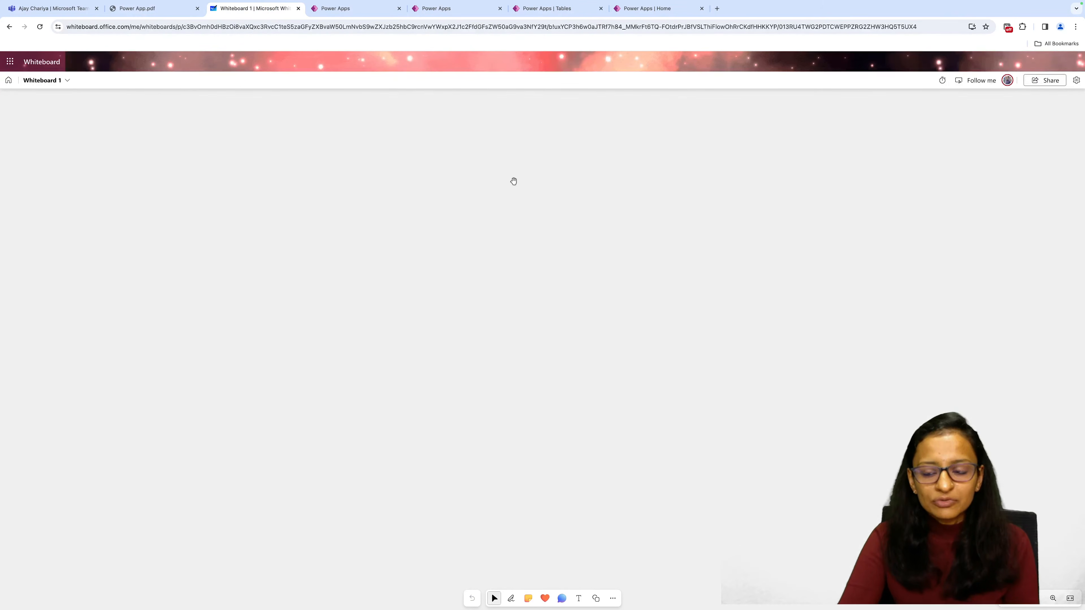
{"action": "left_click", "coordinate": [579, 599]}
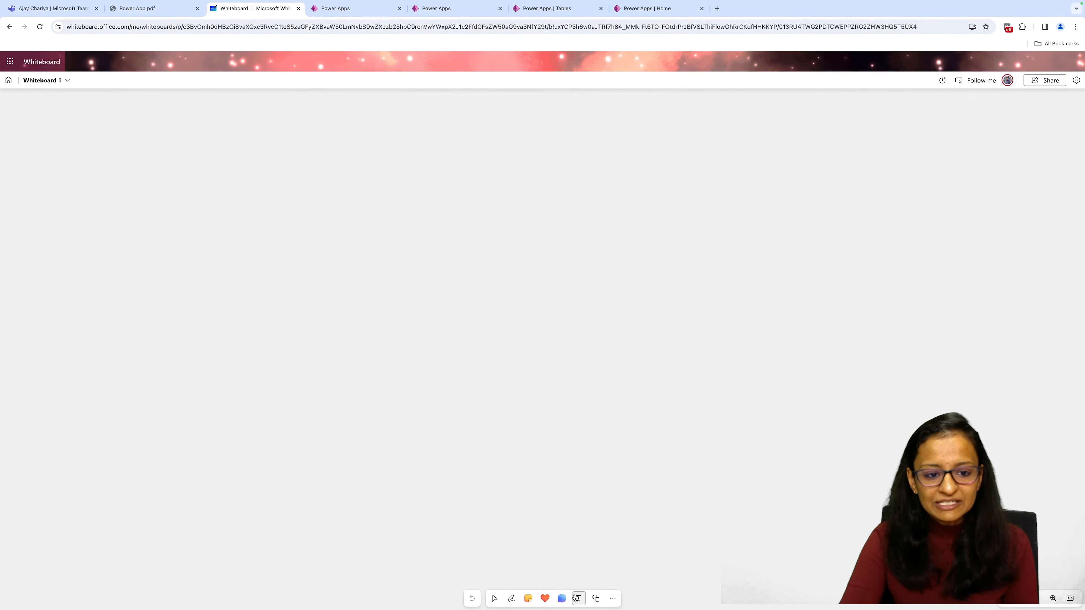
{"action": "left_click", "coordinate": [382, 271]}
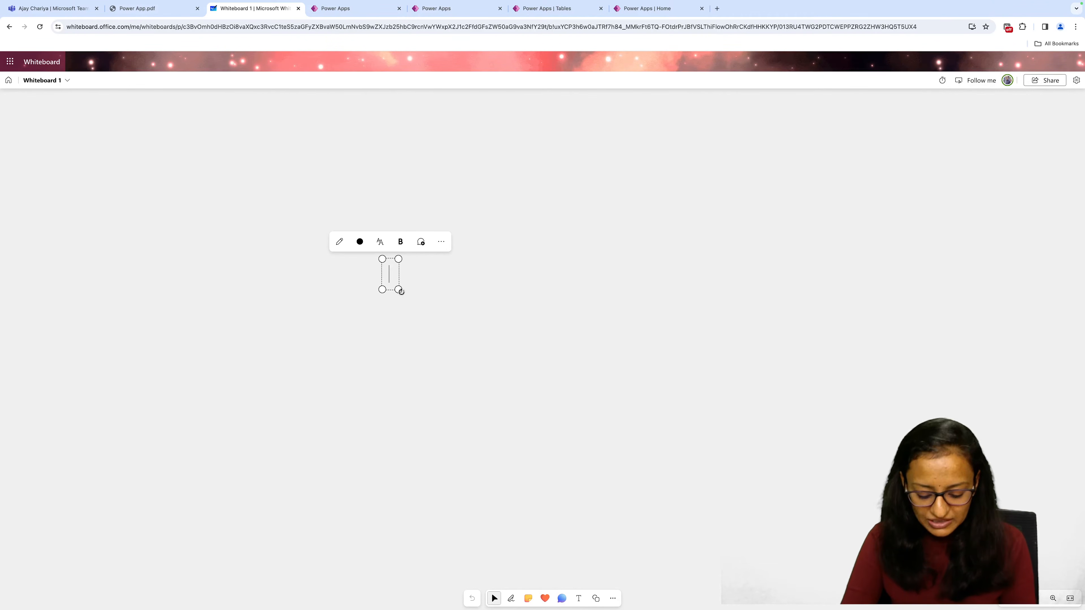
{"action": "type", "text": "Data"}
{"action": "key", "text": "BackSpace"}
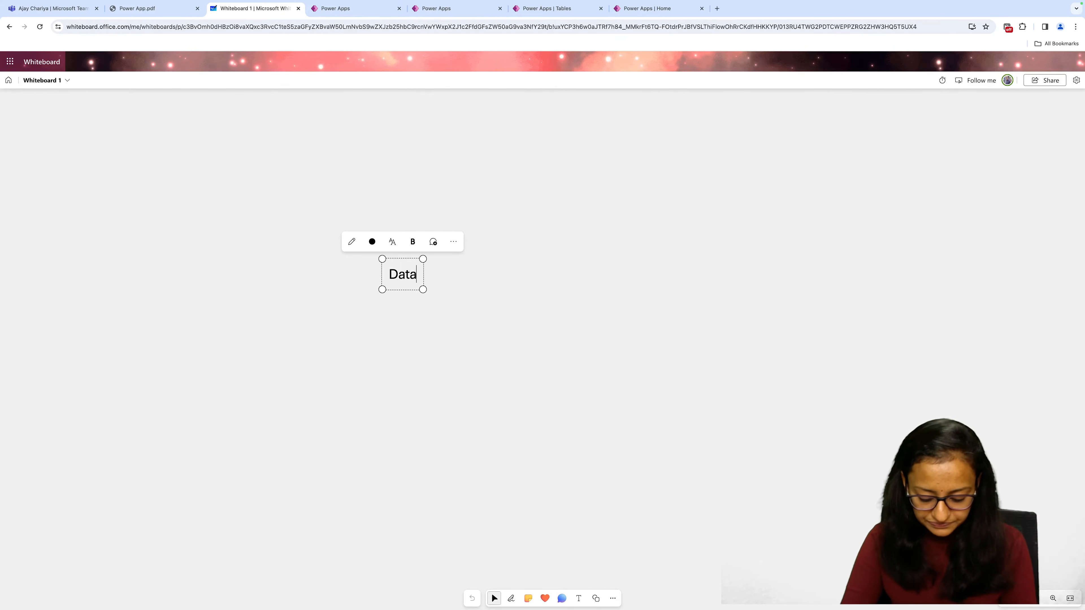
{"action": "type", "text": "Verse"}
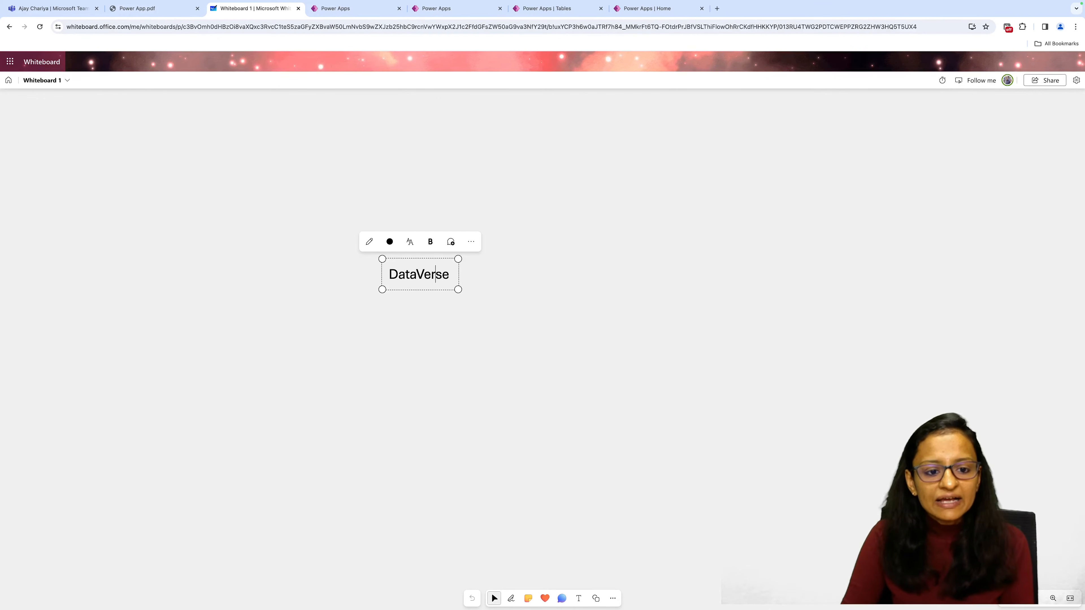
{"action": "key", "text": "Home"}
{"action": "type", "text": "1."}
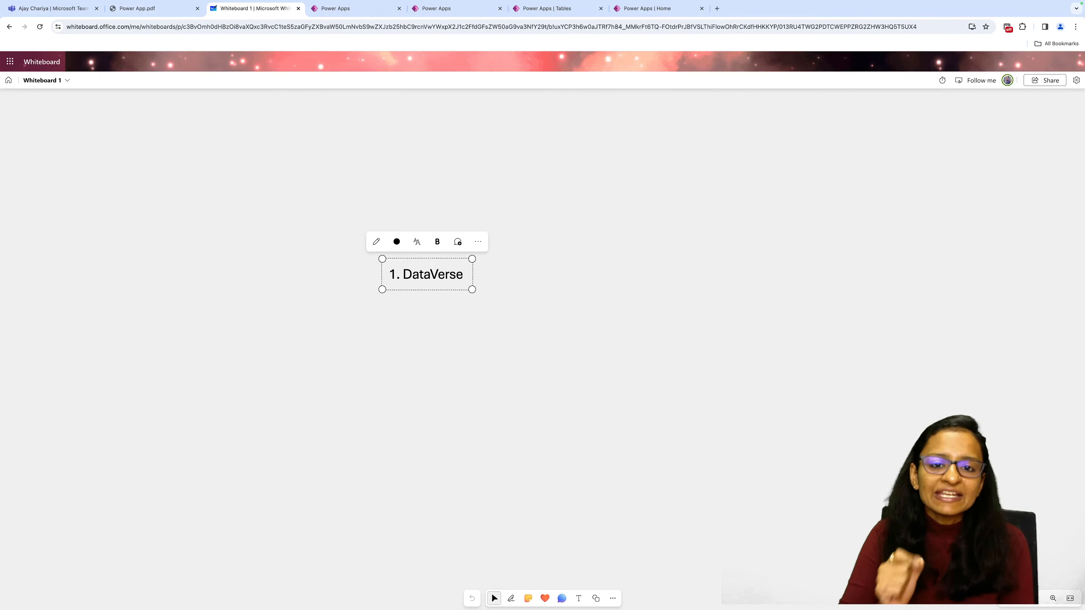
{"action": "key", "text": "Right"}
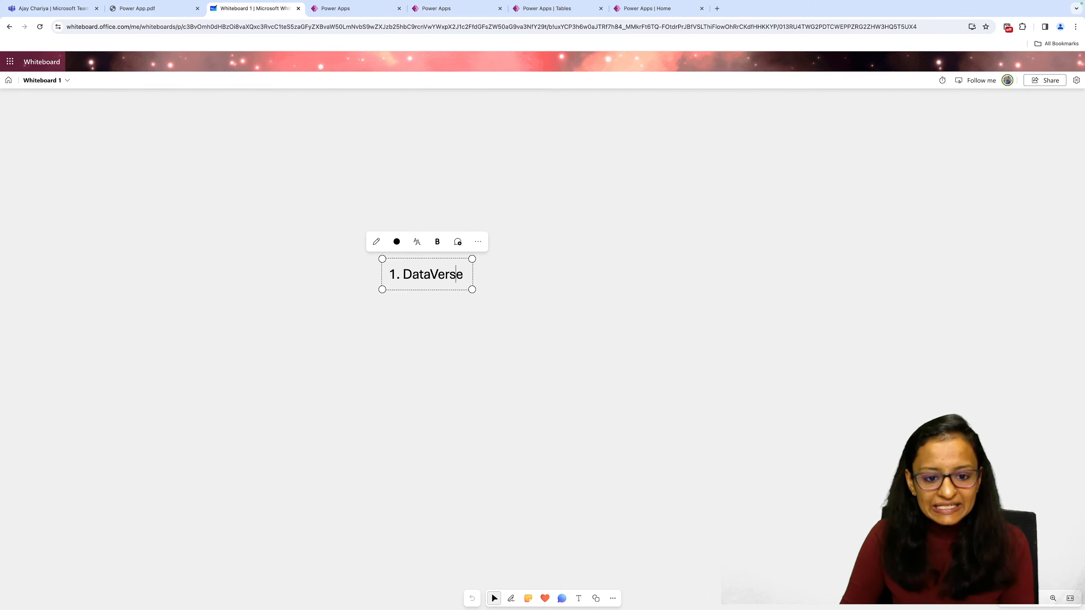
Add the lines "2. Power App" and "3. Publishing the App" to the whiteboard list and highlight the listed topics.
{"action": "key", "text": "Return"}
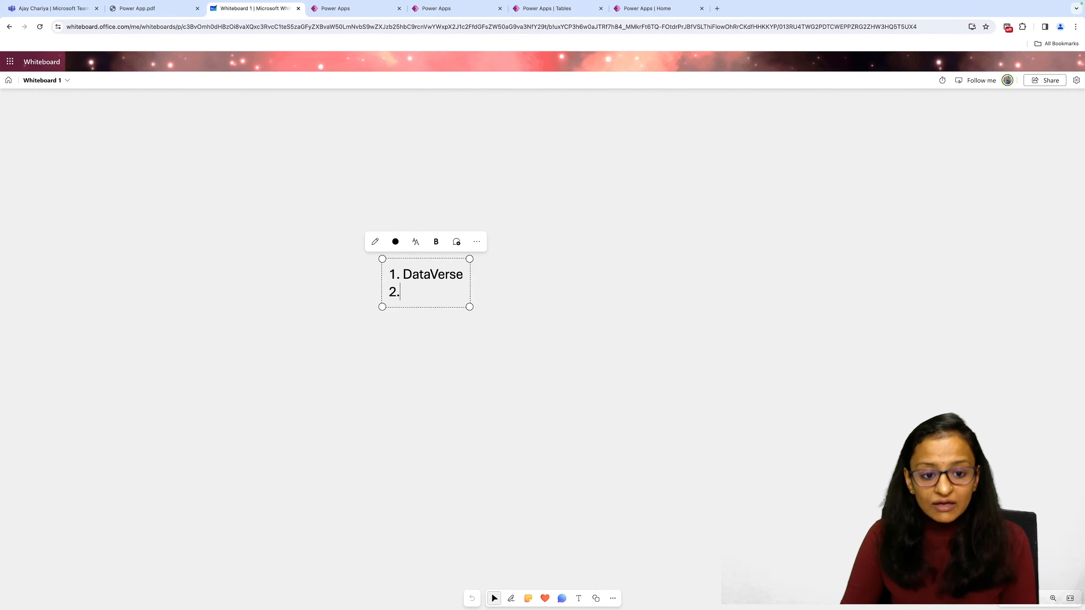
{"action": "type", "text": "Powe"}
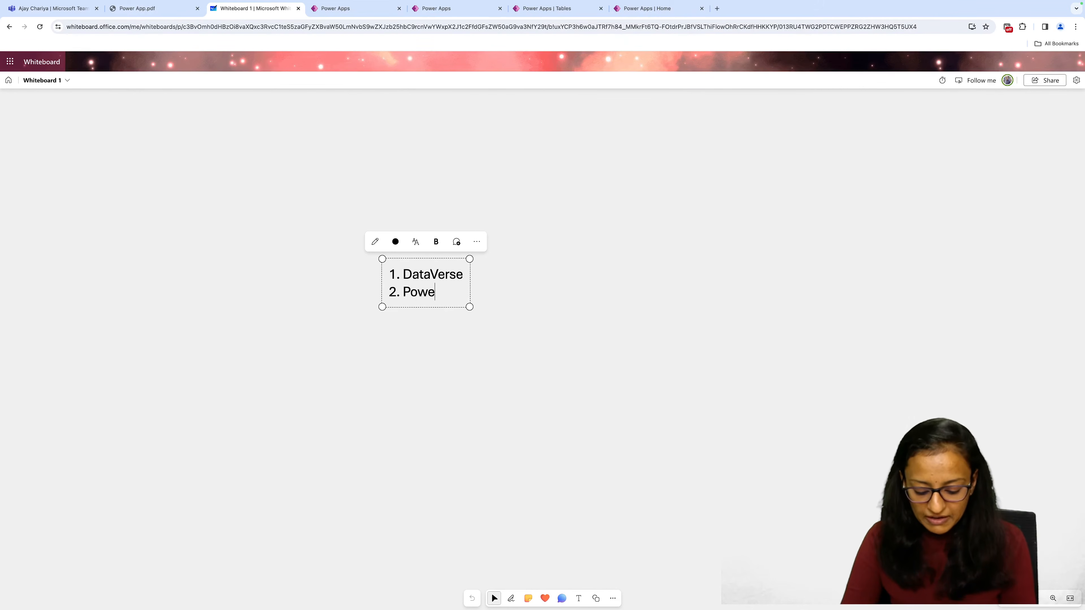
{"action": "type", "text": "r App"}
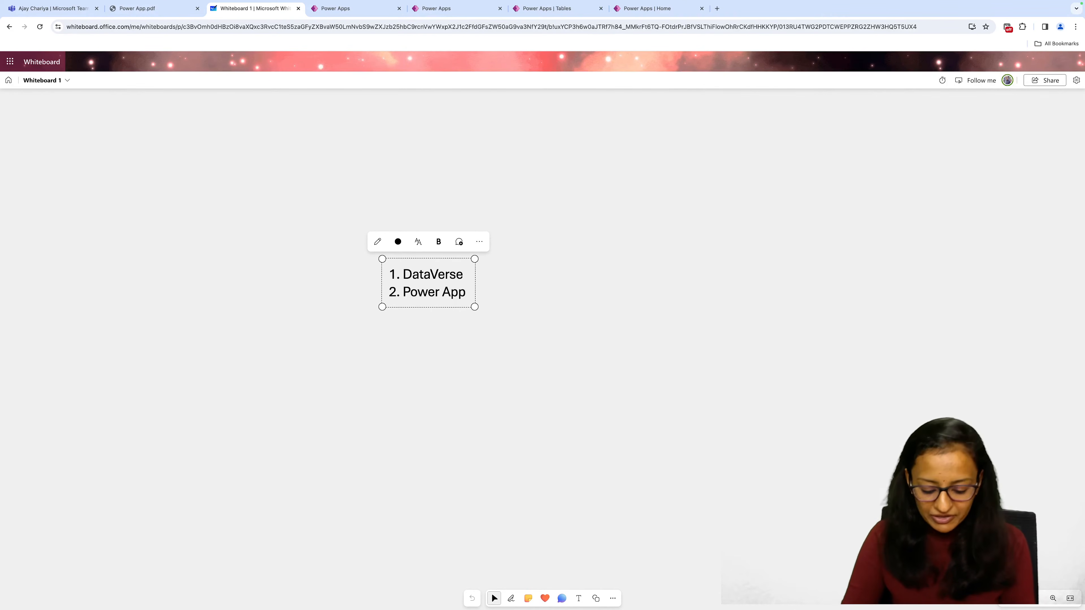
{"action": "key", "text": "Return"}
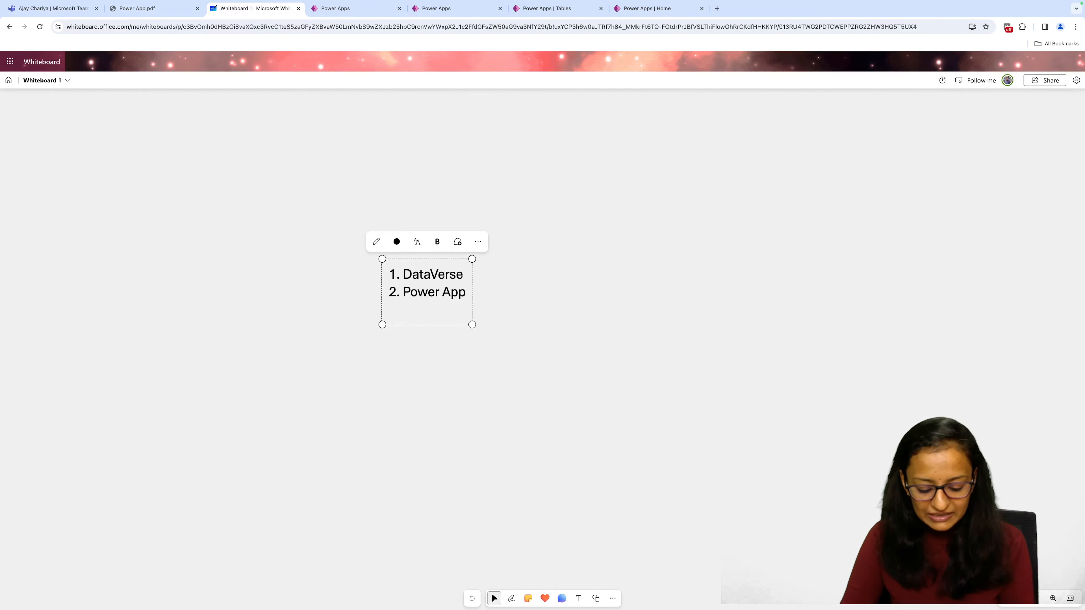
{"action": "type", "text": "3. Pu"}
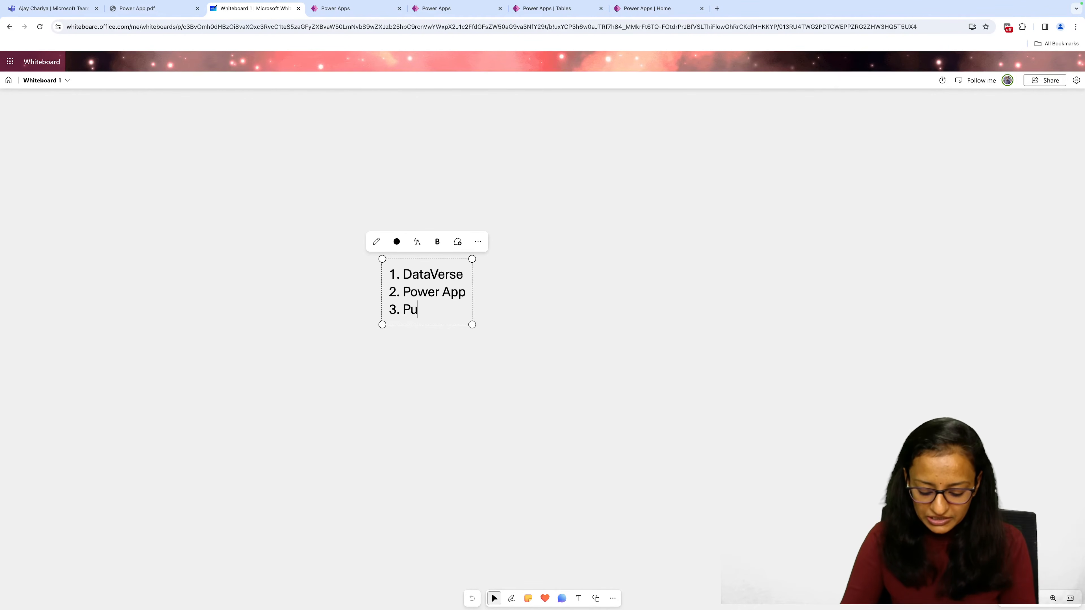
{"action": "type", "text": "blishing the Apo"}
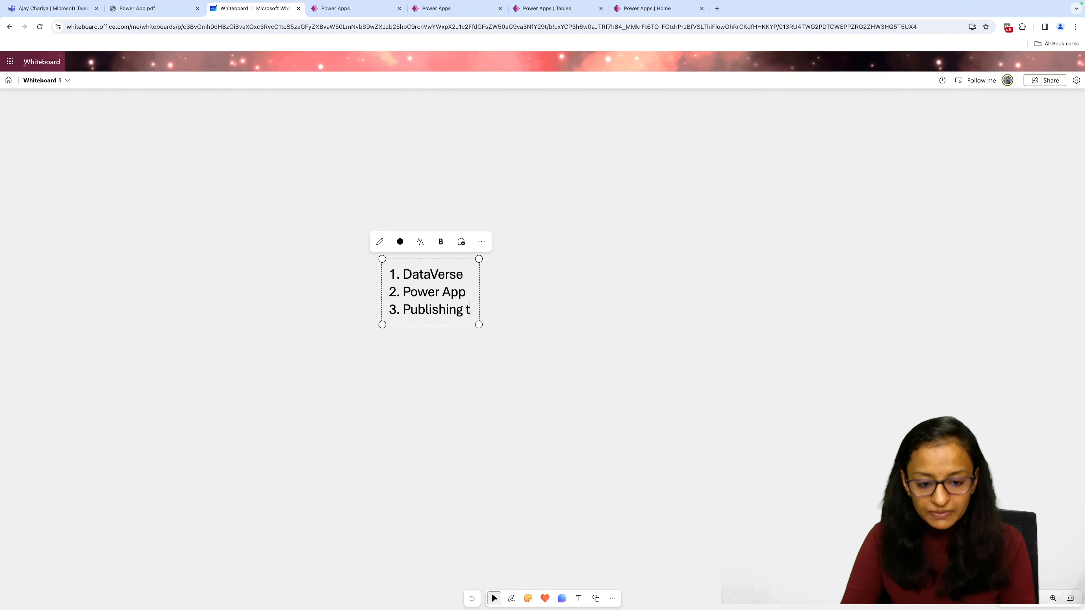
{"action": "key", "text": "BackSpace"}
{"action": "key", "text": "BackSpace"}
{"action": "key", "text": "BackSpace"}
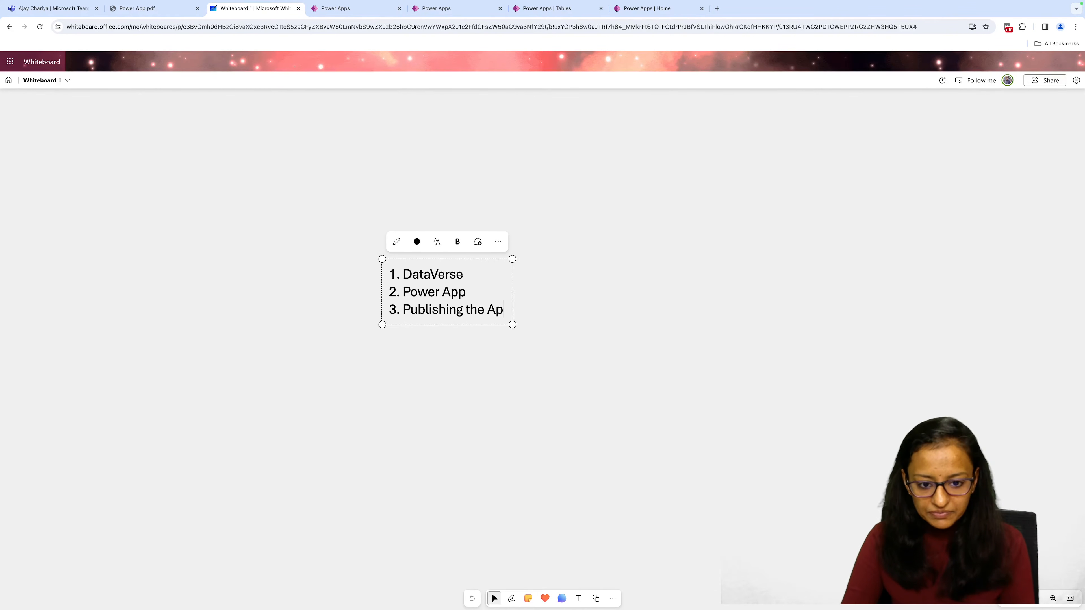
{"action": "type", "text": "App"}
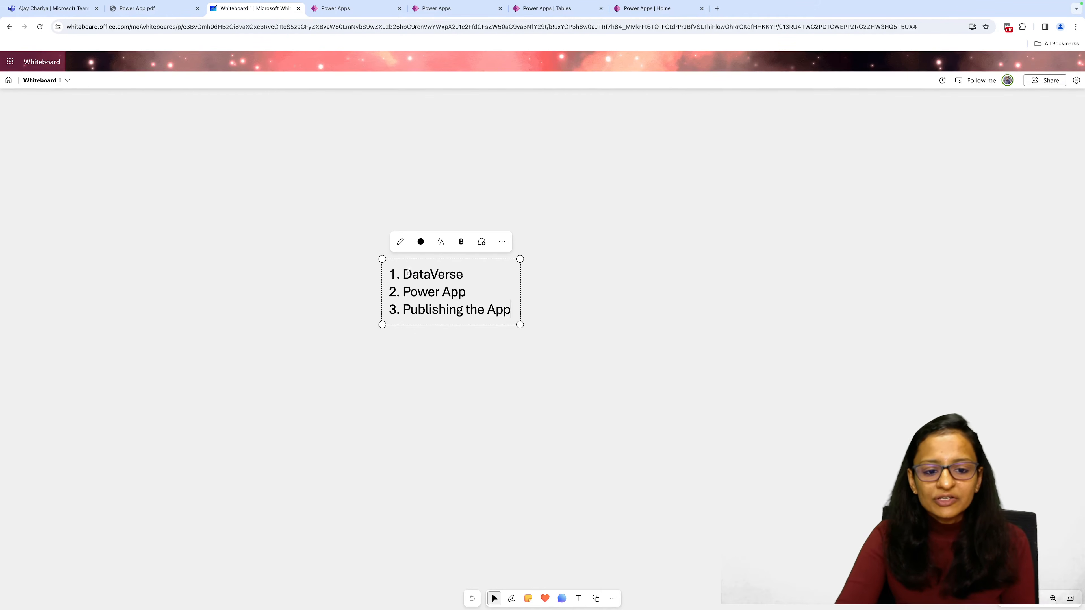
{"action": "left_click_drag", "start_coordinate": [403, 272], "coordinate": [510, 311]}
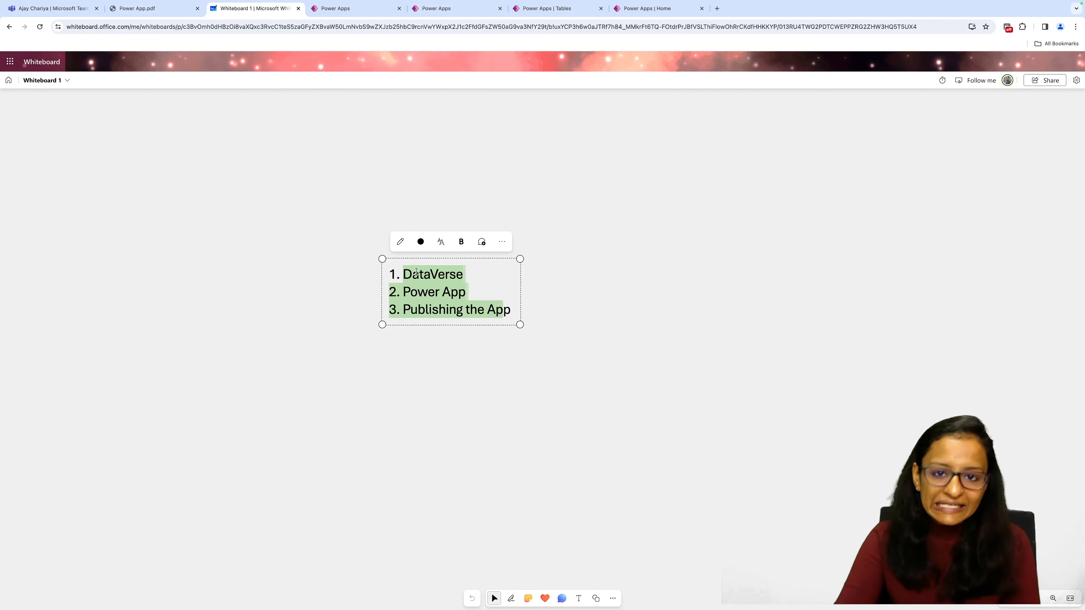
Check the Power Apps home page, return to Whiteboard 1 and extend the first line to "1. DataVerse : Department table , Expense".
{"action": "left_click", "coordinate": [342, 13]}
{"action": "left_click", "coordinate": [646, 13]}
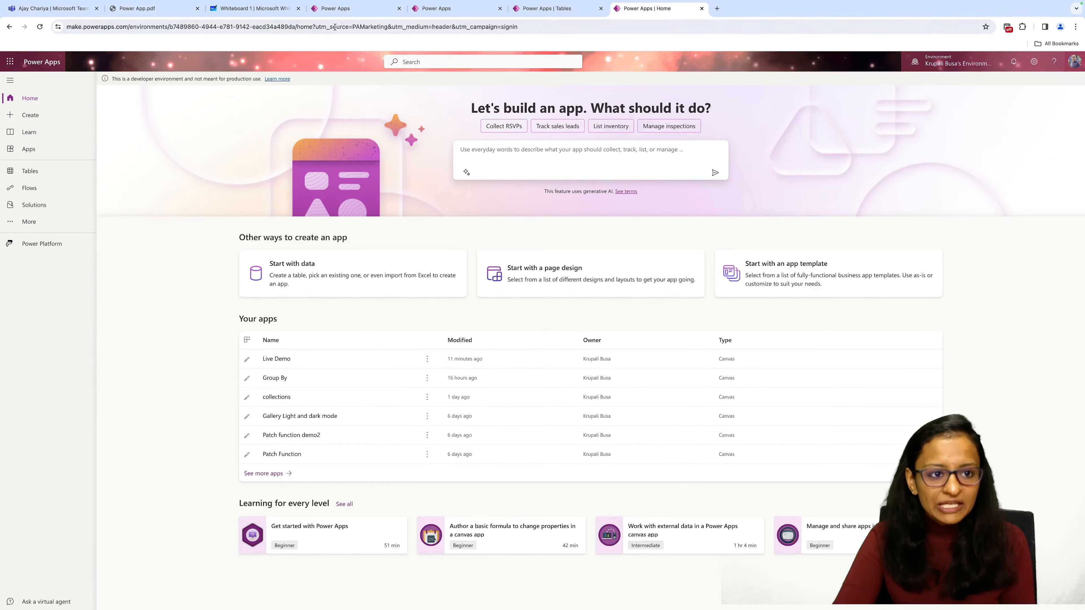
{"action": "left_click", "coordinate": [255, 8]}
{"action": "left_click", "coordinate": [464, 275]}
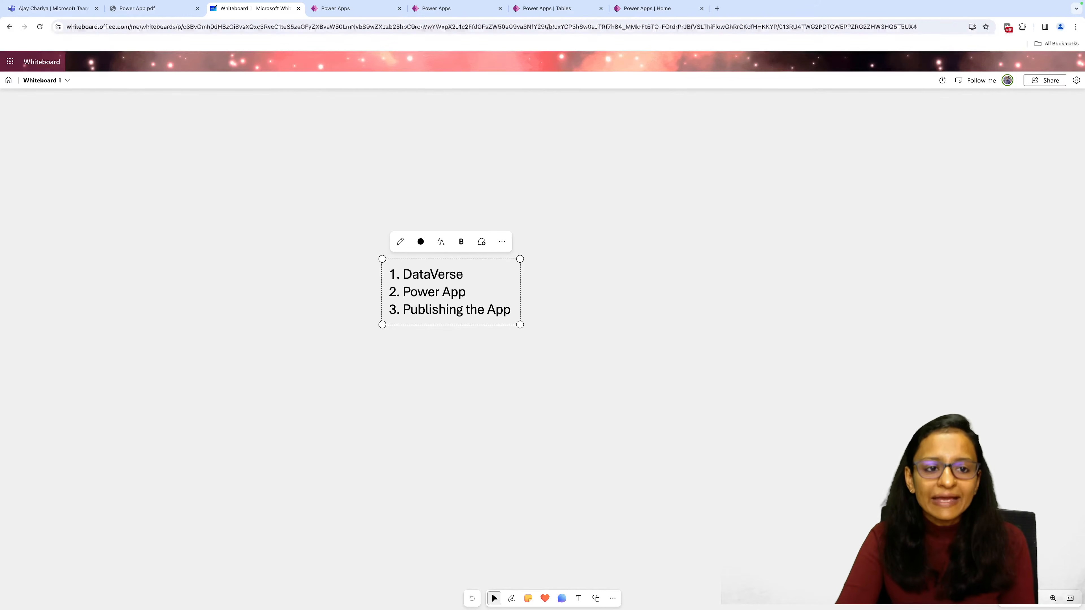
{"action": "type", "text": ":"}
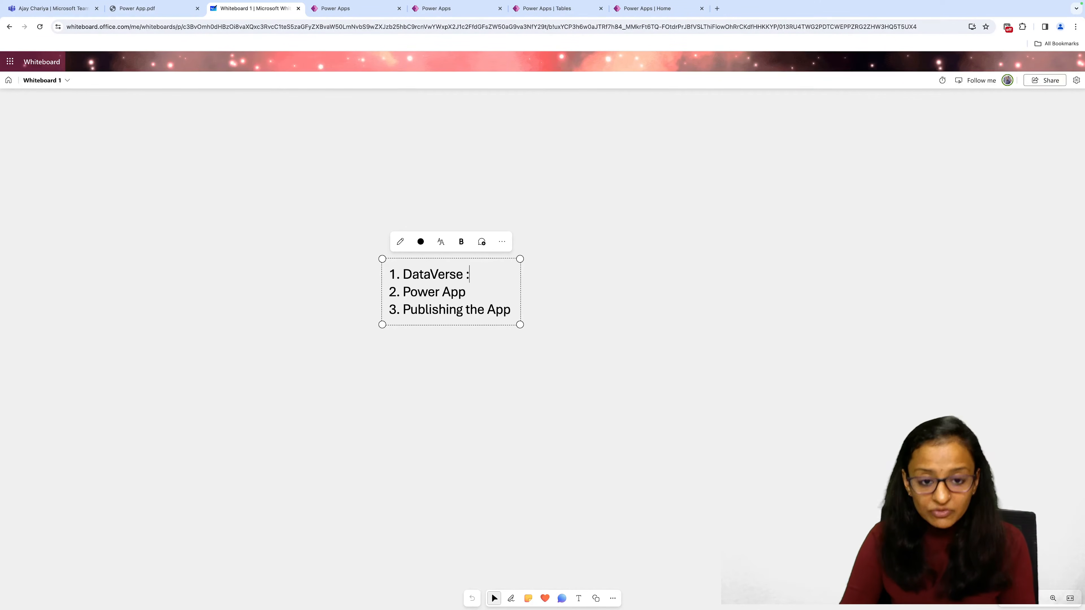
{"action": "type", "text": " Dep"}
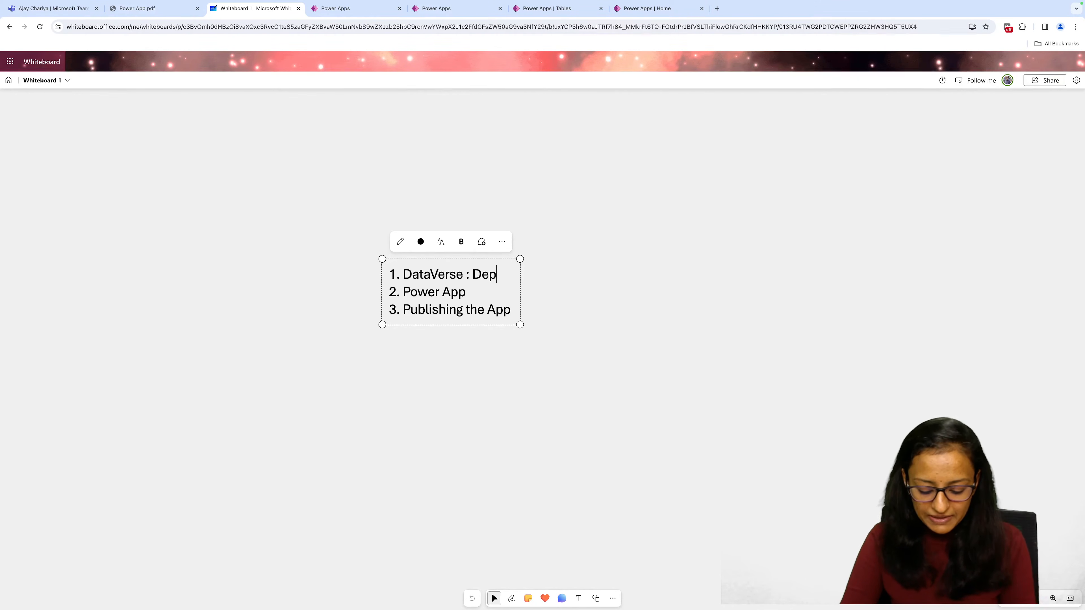
{"action": "type", "text": "artment table"}
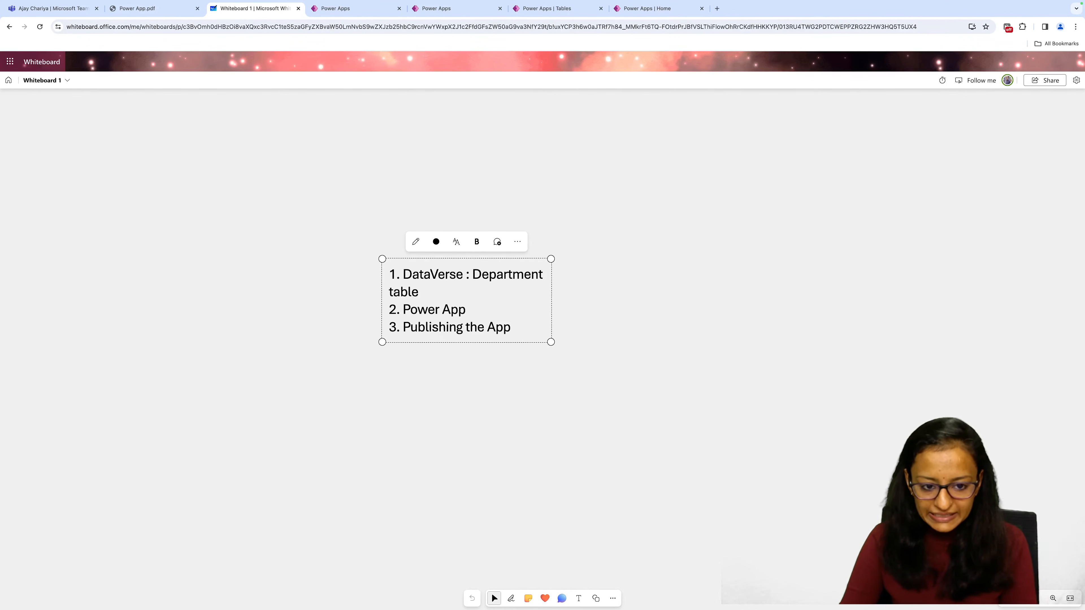
{"action": "type", "text": " , "}
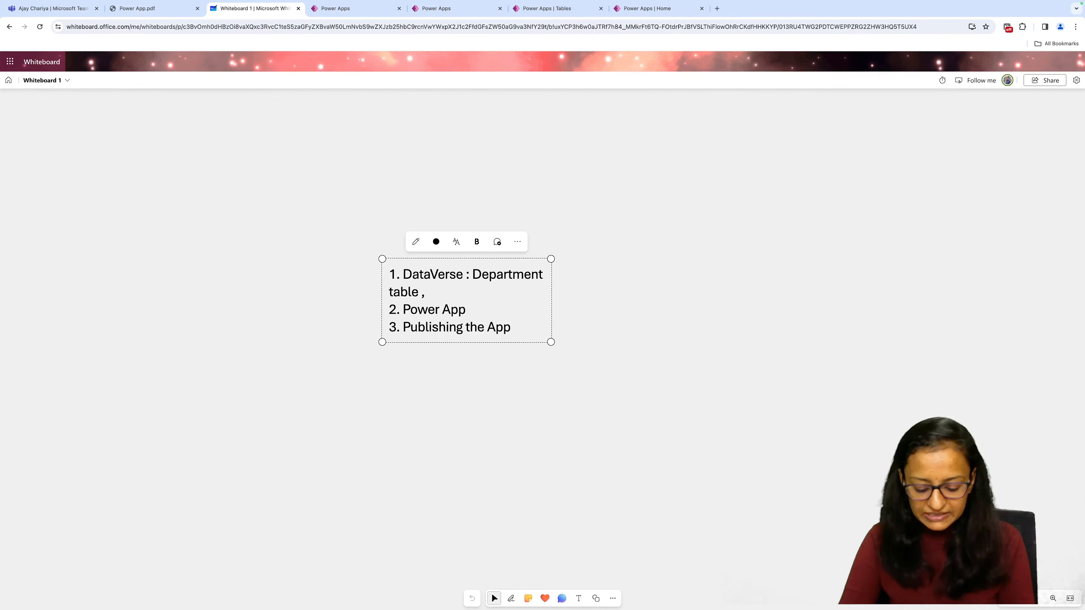
{"action": "type", "text": "Expense"}
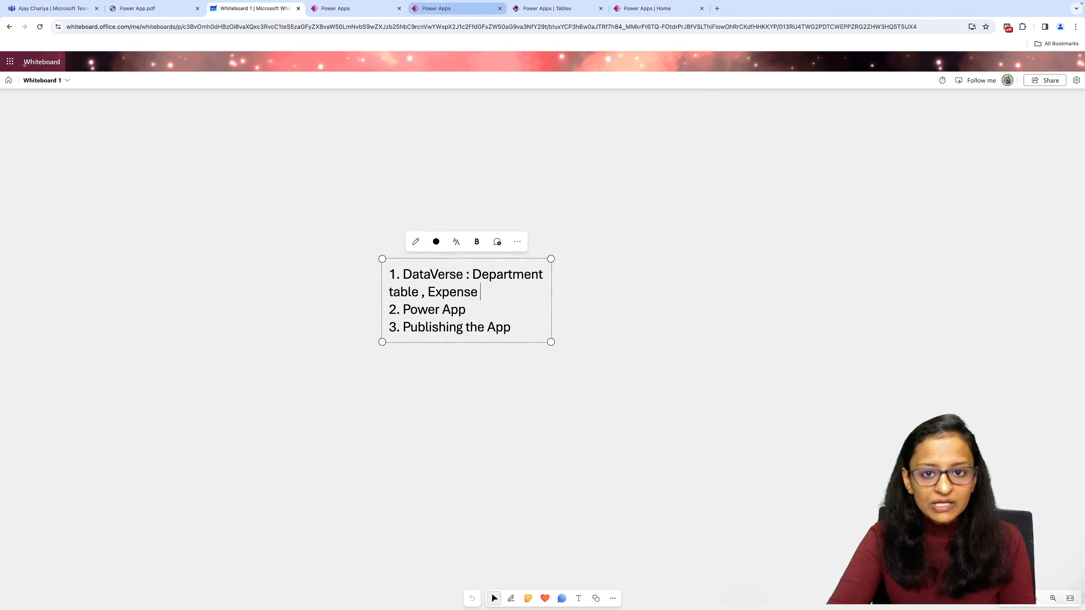
Switch to Power Apps, look through the Tables list and filter it to custom tables.
{"action": "left_click", "coordinate": [629, 11]}
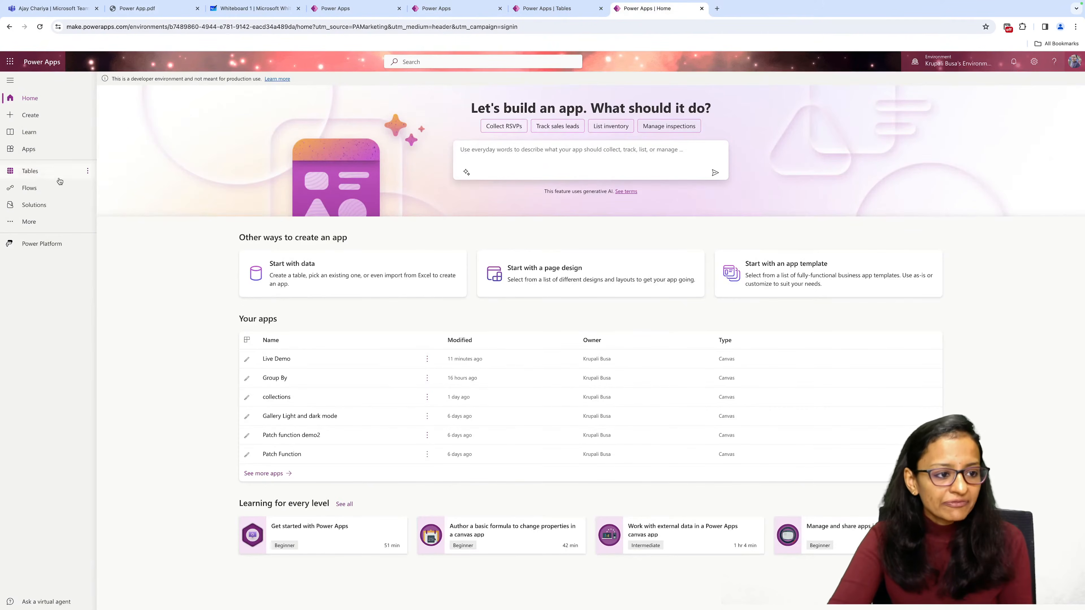
{"action": "left_click", "coordinate": [29, 172]}
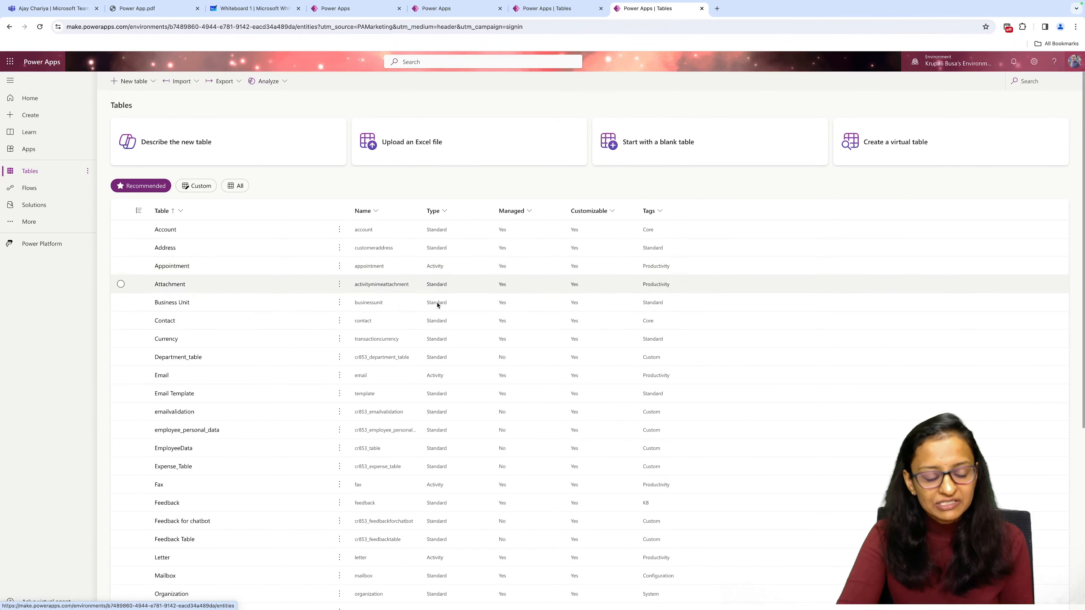
{"action": "scroll", "coordinate": [315, 395], "scroll_direction": "down", "scroll_amount": 5}
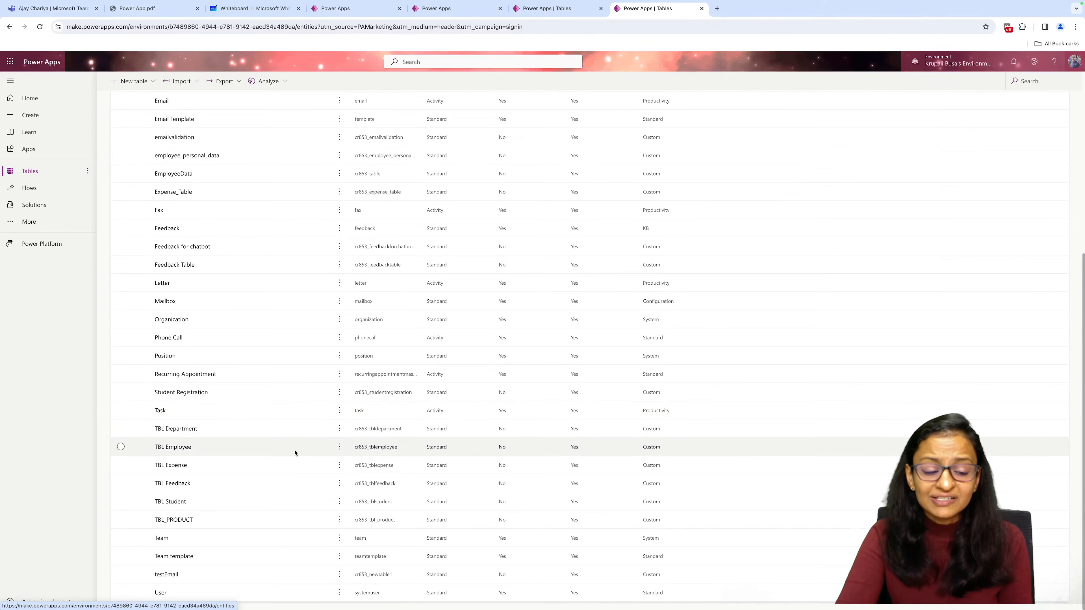
{"action": "scroll", "coordinate": [295, 452], "scroll_direction": "up", "scroll_amount": 1}
{"action": "scroll", "coordinate": [295, 451], "scroll_direction": "up", "scroll_amount": 4}
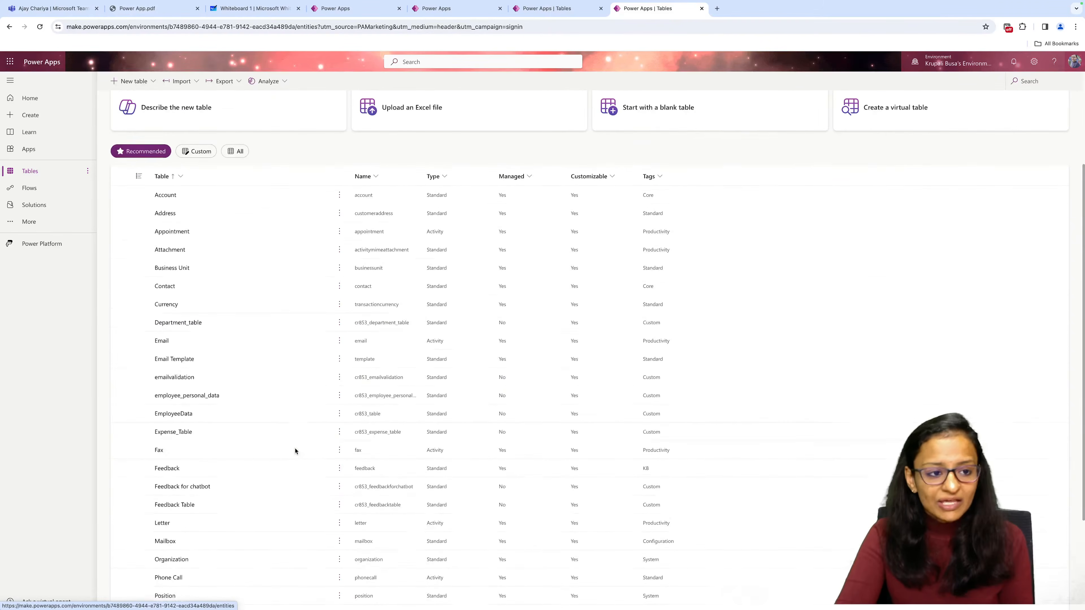
{"action": "left_click", "coordinate": [196, 186]}
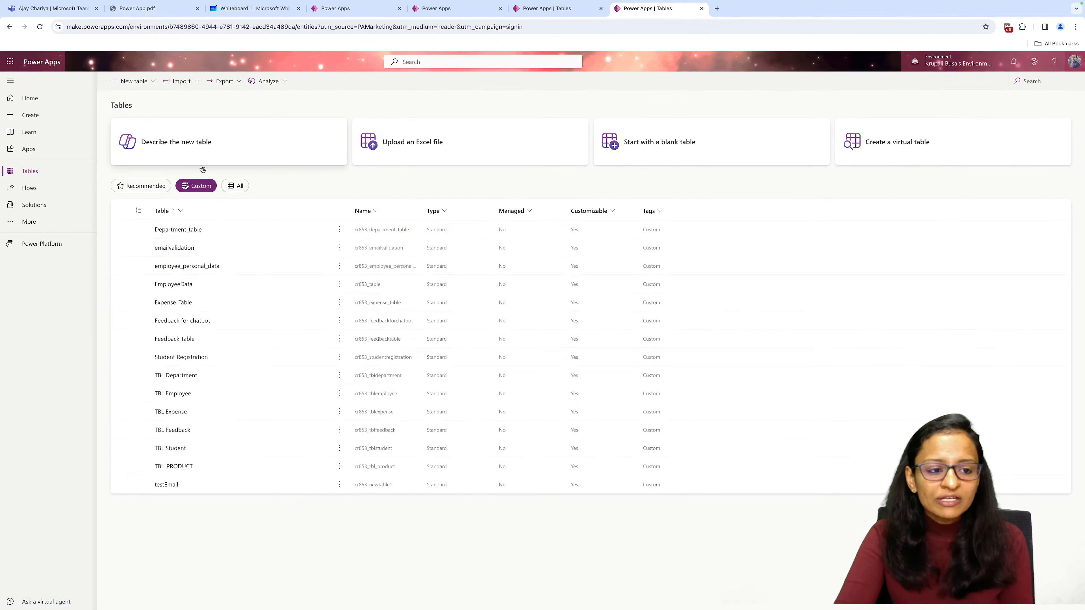
Start a new blank table by adding columns and data, and save its display name as department_table.
{"action": "left_click", "coordinate": [141, 84]}
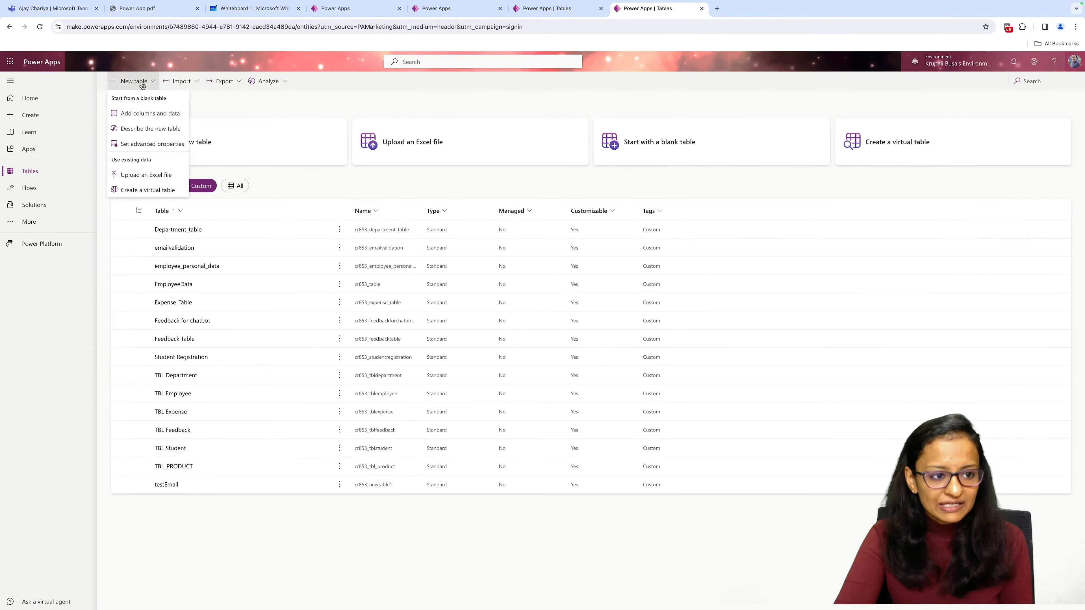
{"action": "left_click", "coordinate": [145, 120]}
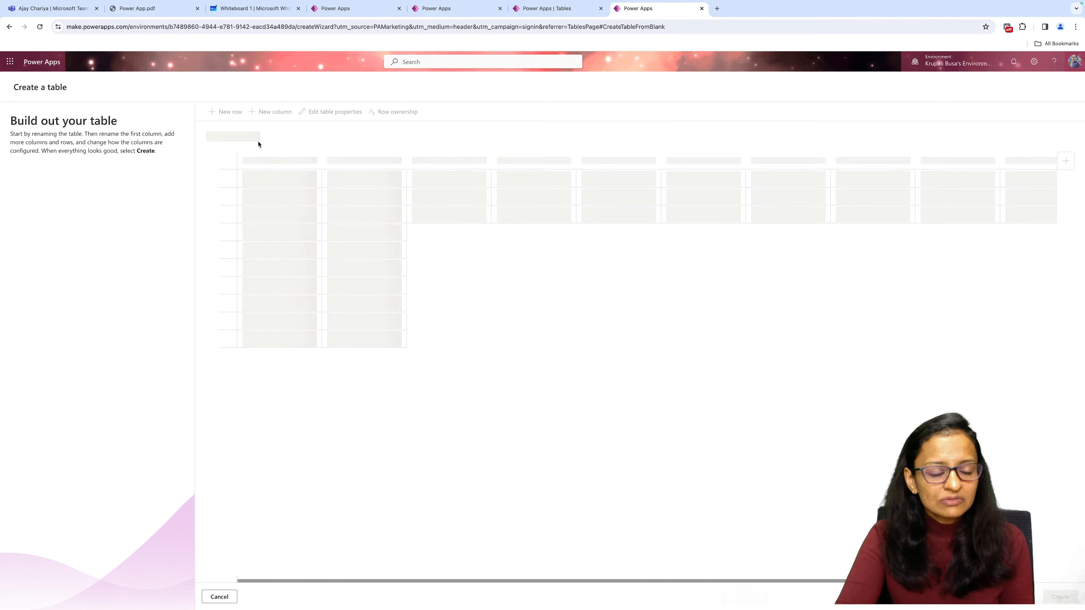
{"action": "left_click", "coordinate": [273, 138]}
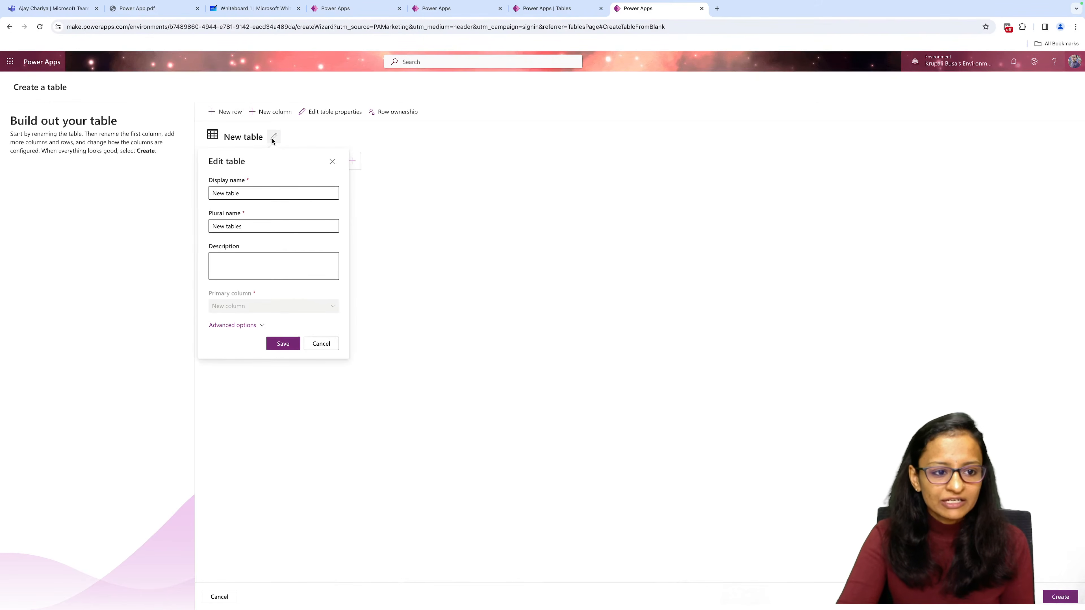
{"action": "left_click", "coordinate": [263, 194]}
{"action": "key", "text": "ctrl+a"}
{"action": "key", "text": "BackSpace"}
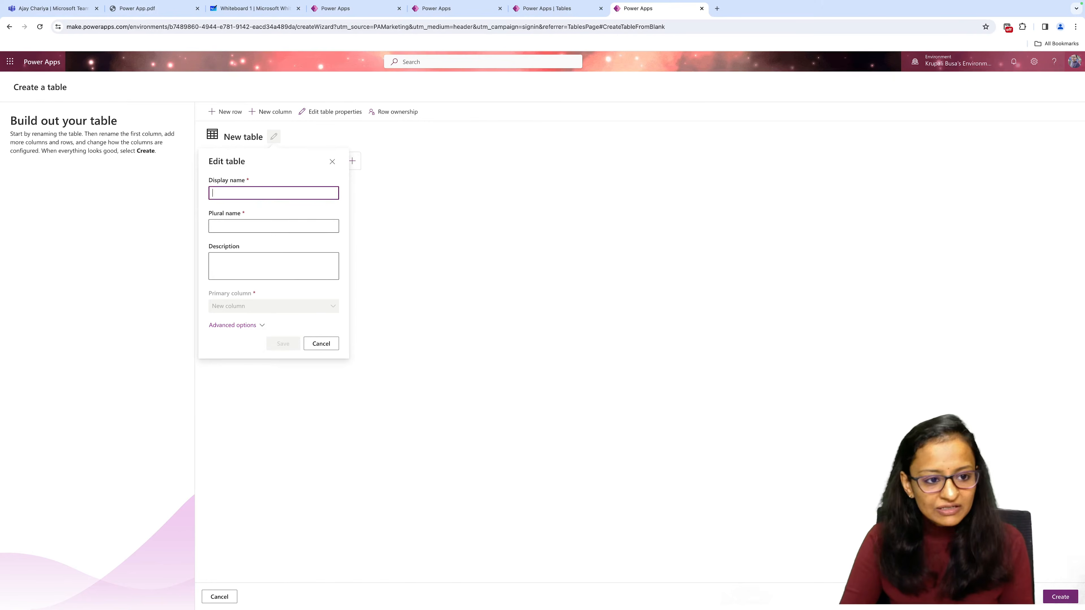
{"action": "type", "text": "dep"}
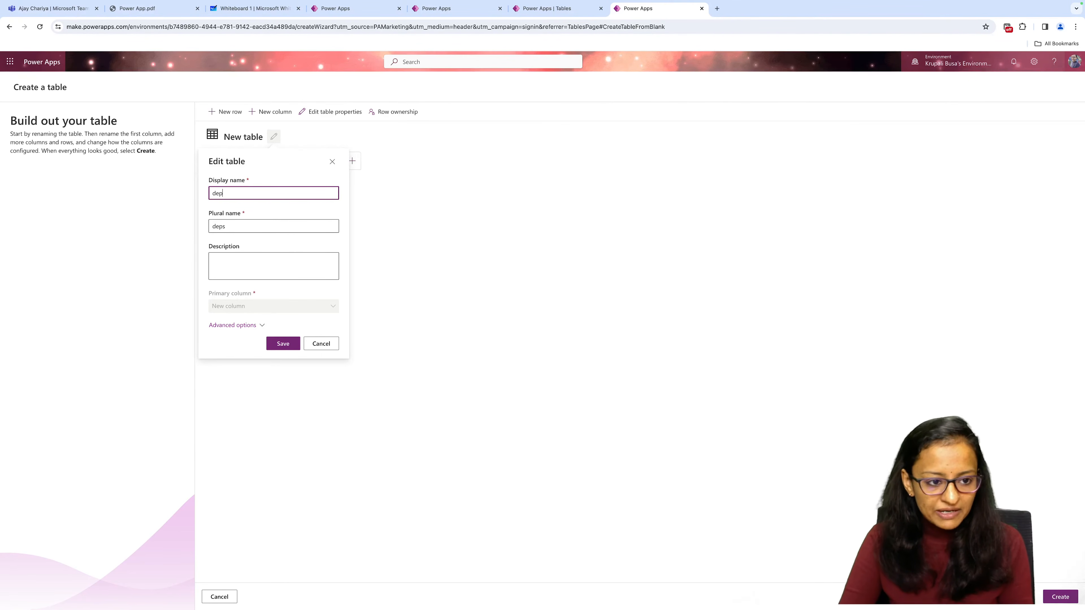
{"action": "type", "text": "artment"}
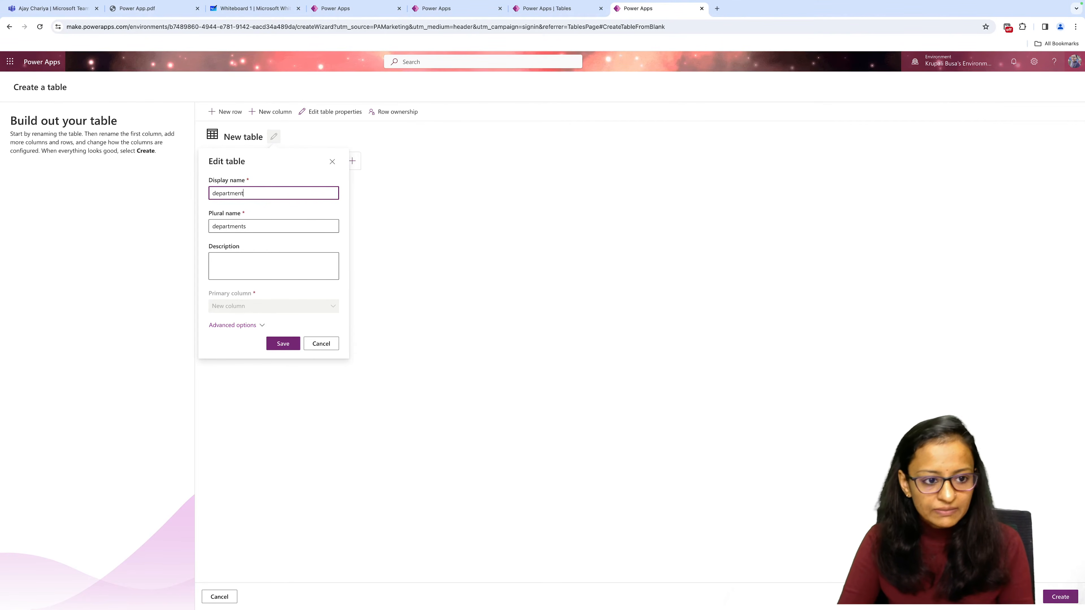
{"action": "type", "text": "_table"}
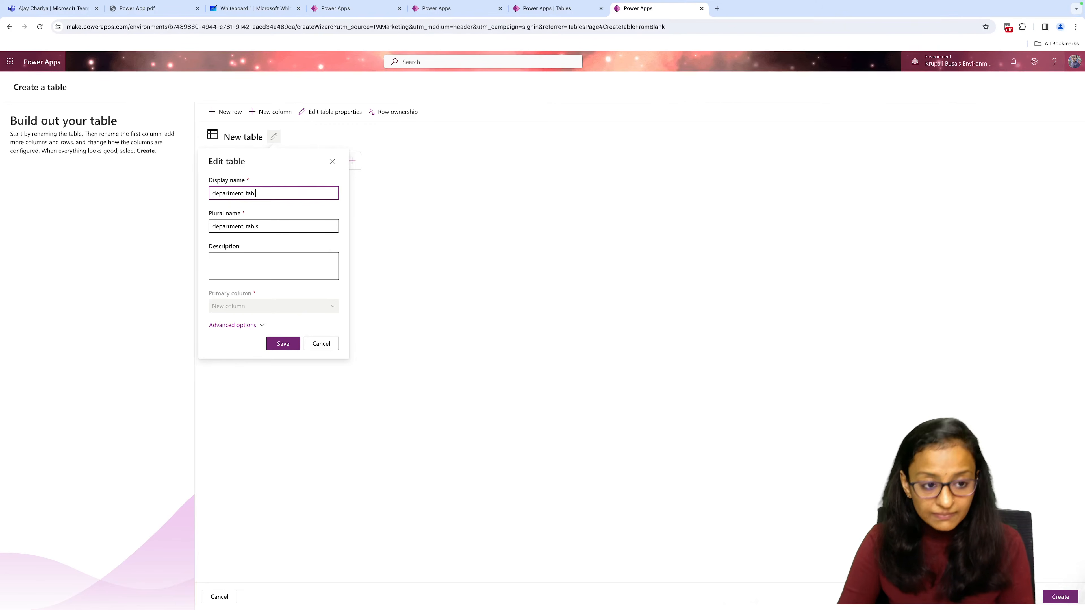
{"action": "left_click", "coordinate": [282, 344]}
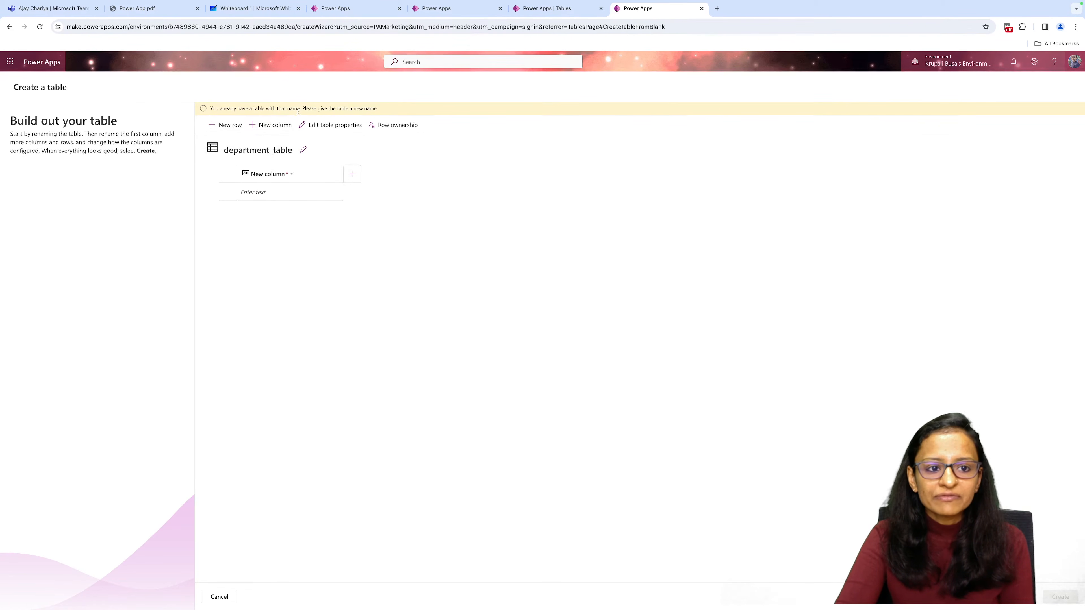
Change the new table's display name to dep_tbl and create the table.
{"action": "left_click", "coordinate": [303, 150]}
{"action": "double_click", "coordinate": [292, 205]}
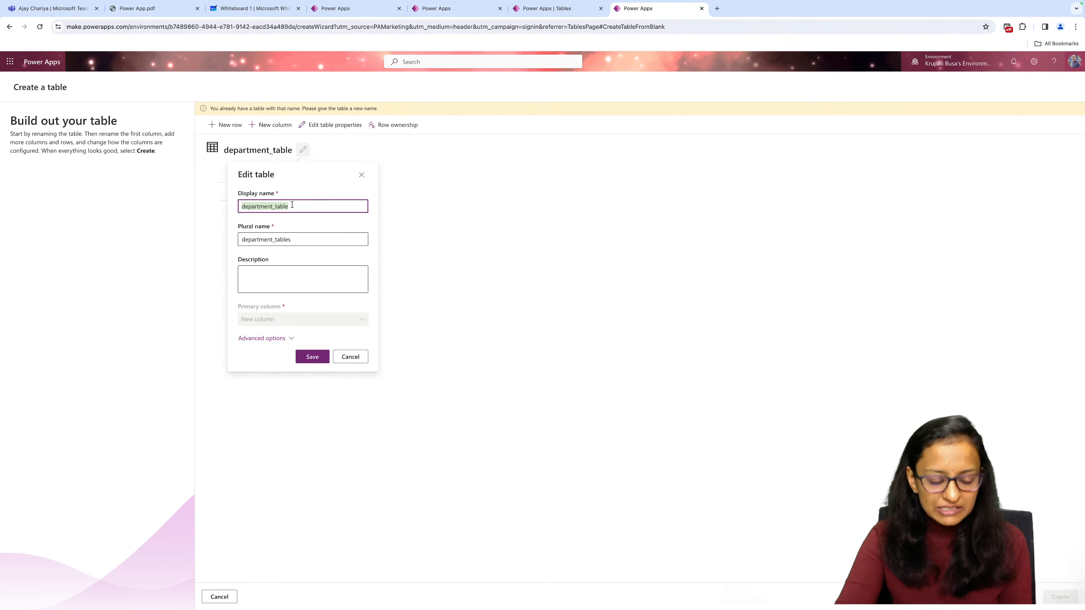
{"action": "type", "text": "dep_"}
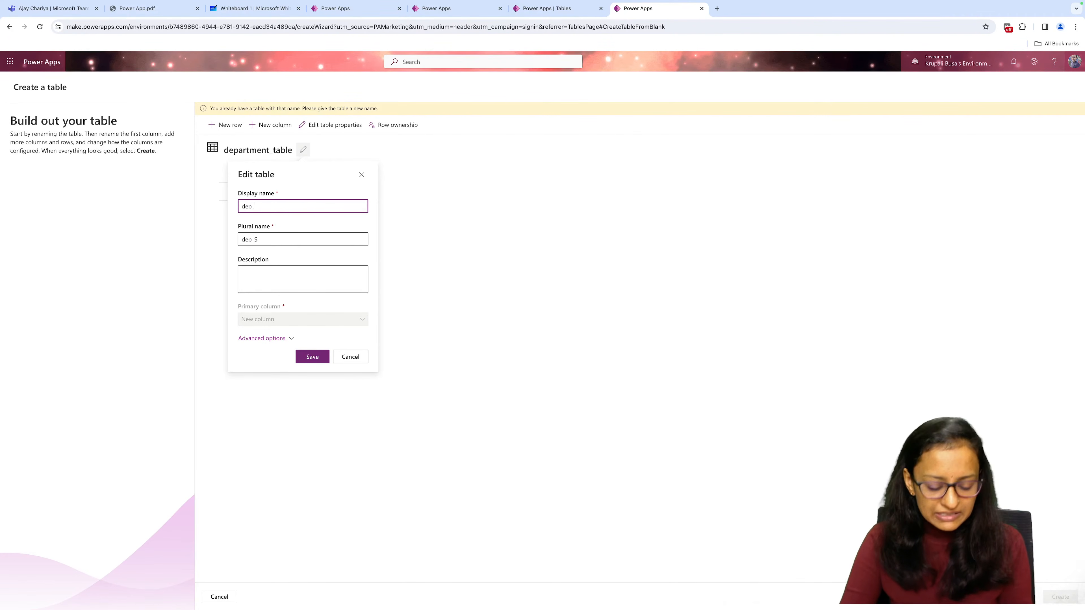
{"action": "type", "text": "tbl"}
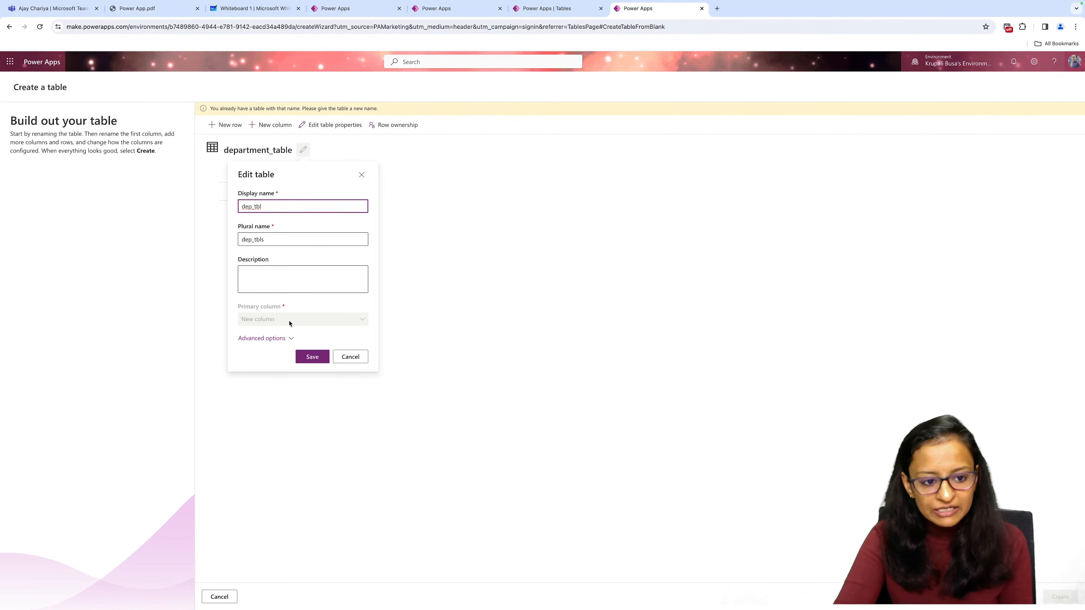
{"action": "left_click", "coordinate": [304, 357]}
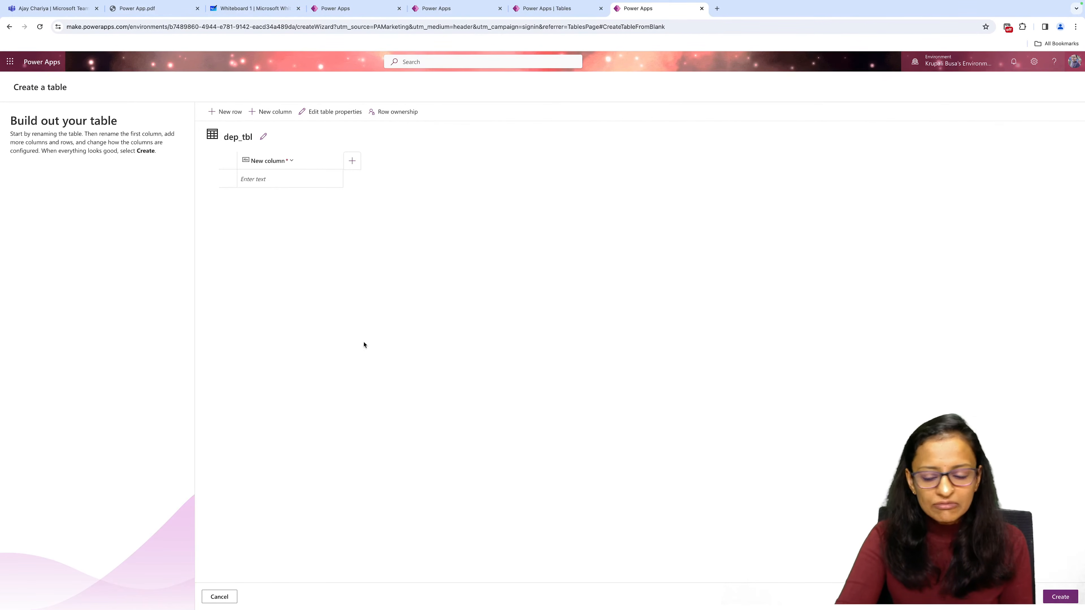
{"action": "left_click", "coordinate": [1064, 597]}
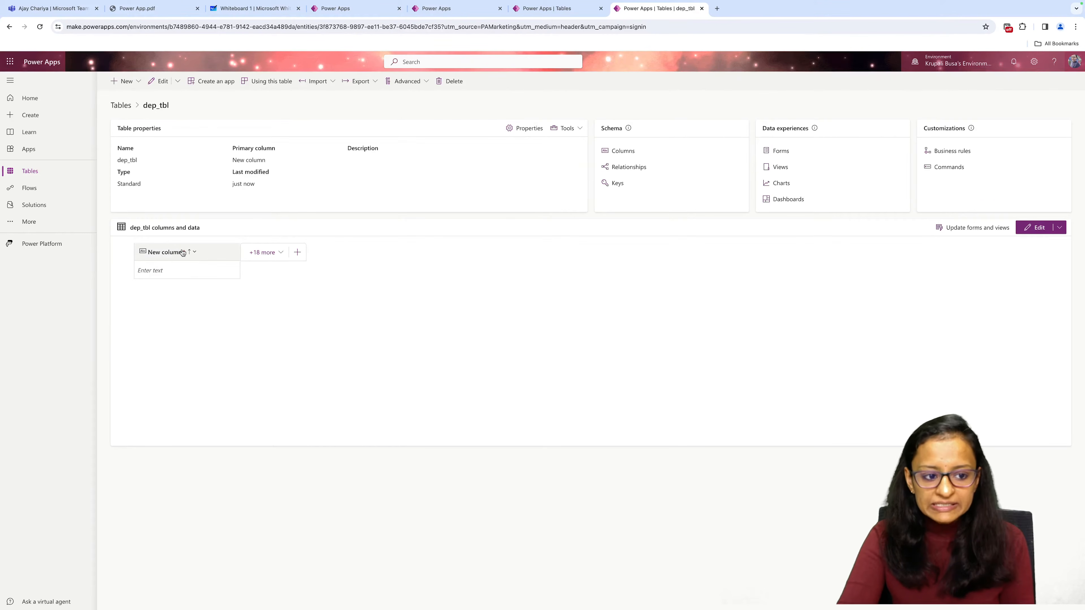
Edit the primary column of dep_tbl and set its display name to dep_id.
{"action": "left_click", "coordinate": [190, 254]}
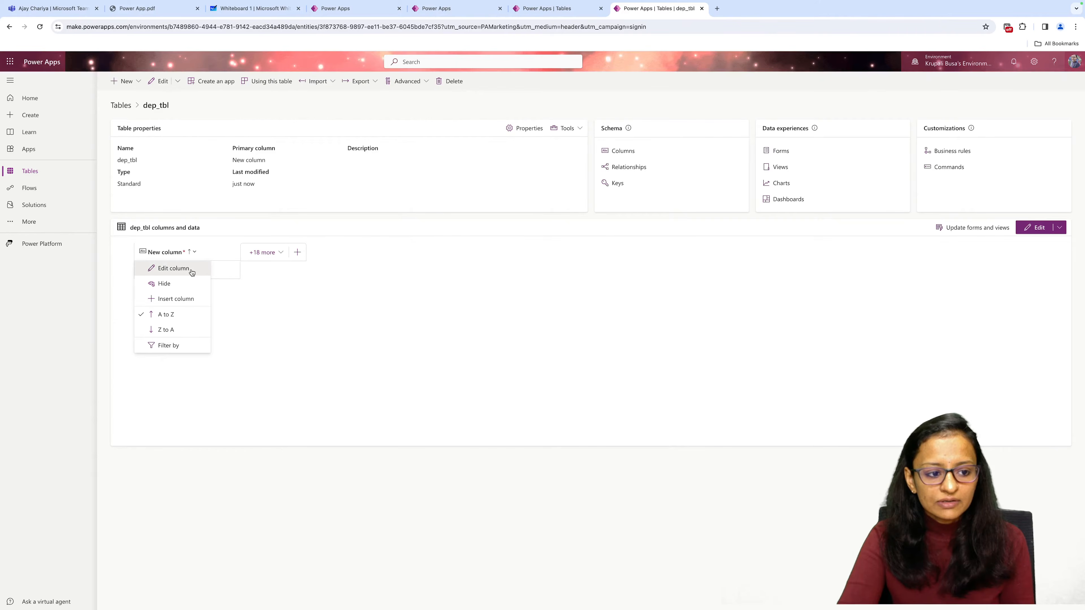
{"action": "left_click", "coordinate": [190, 270]}
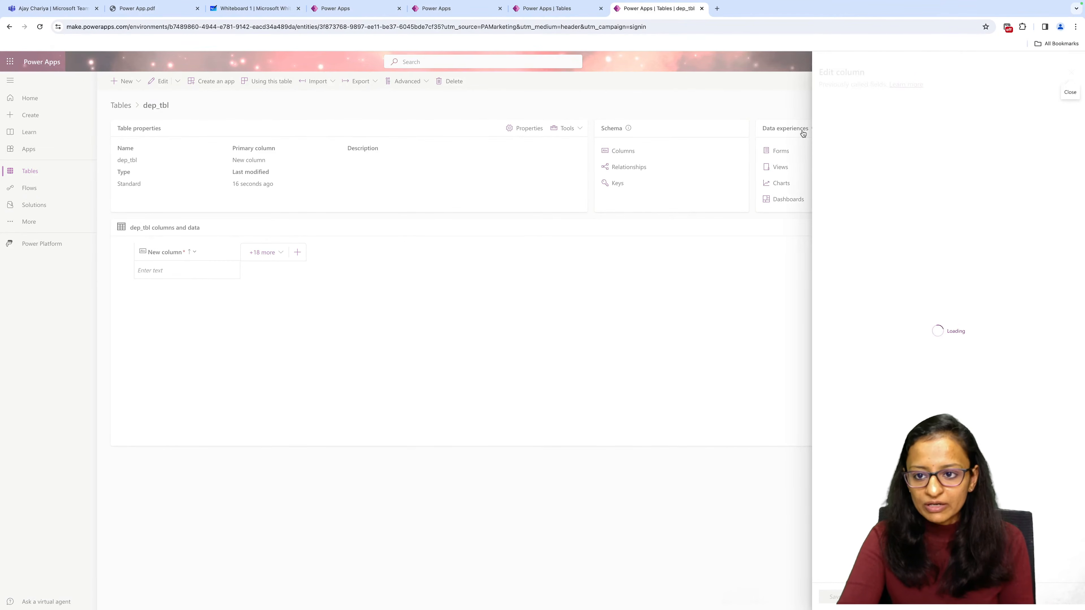
{"action": "left_click", "coordinate": [858, 119]}
{"action": "key", "text": "ctrl+a"}
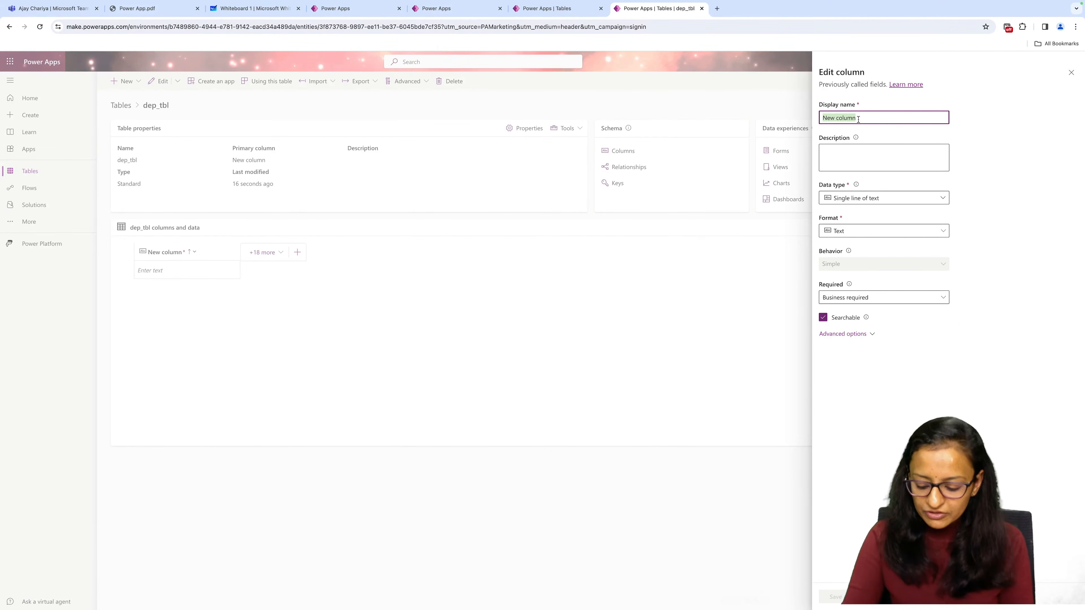
{"action": "key", "text": "BackSpace"}
{"action": "type", "text": "dep"}
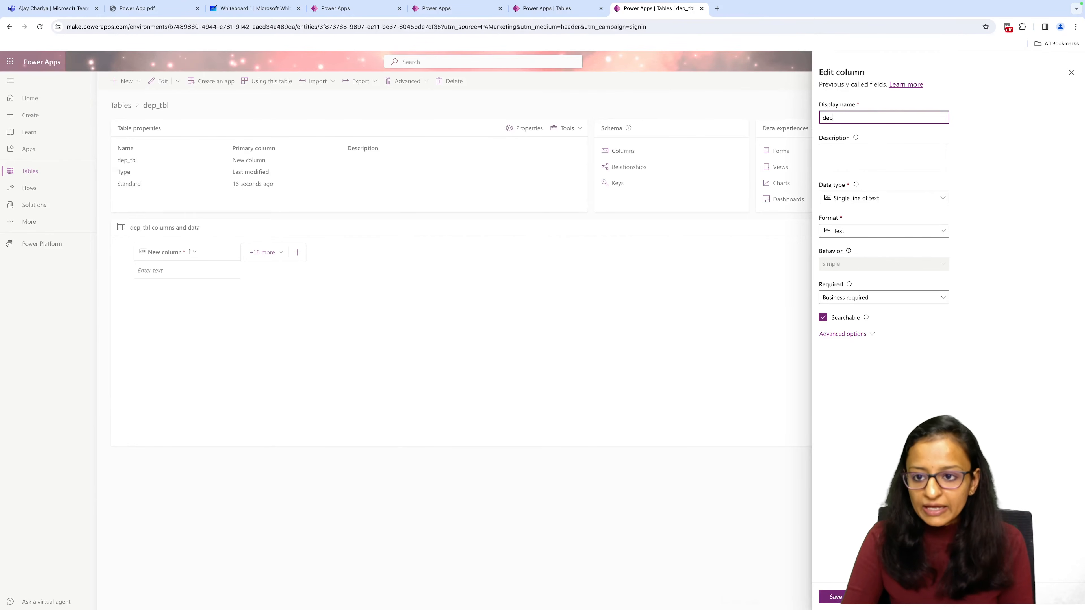
{"action": "type", "text": "_id"}
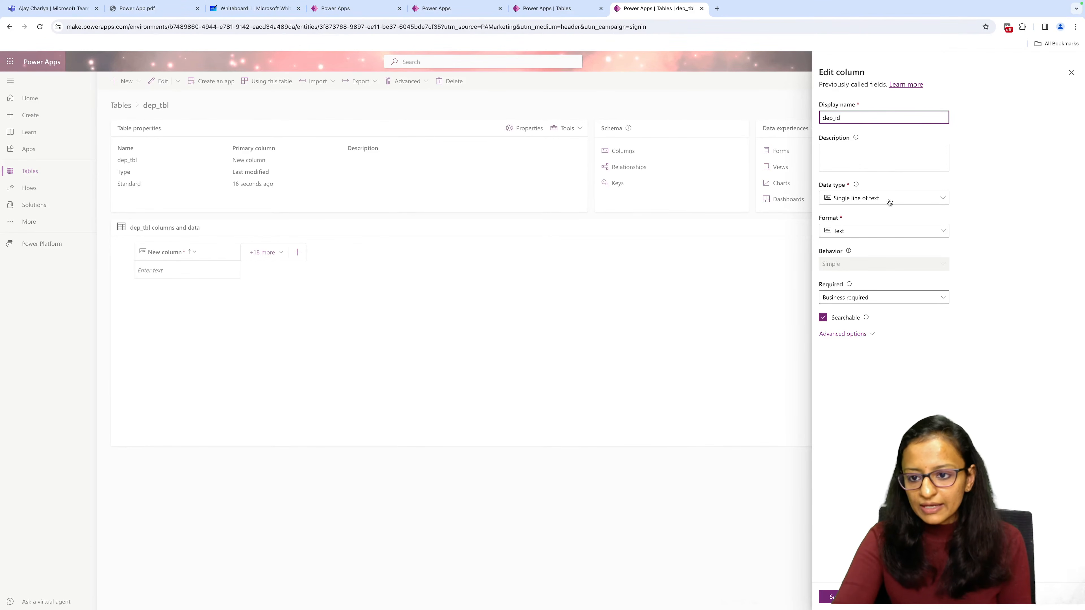
{"action": "left_click", "coordinate": [897, 197]}
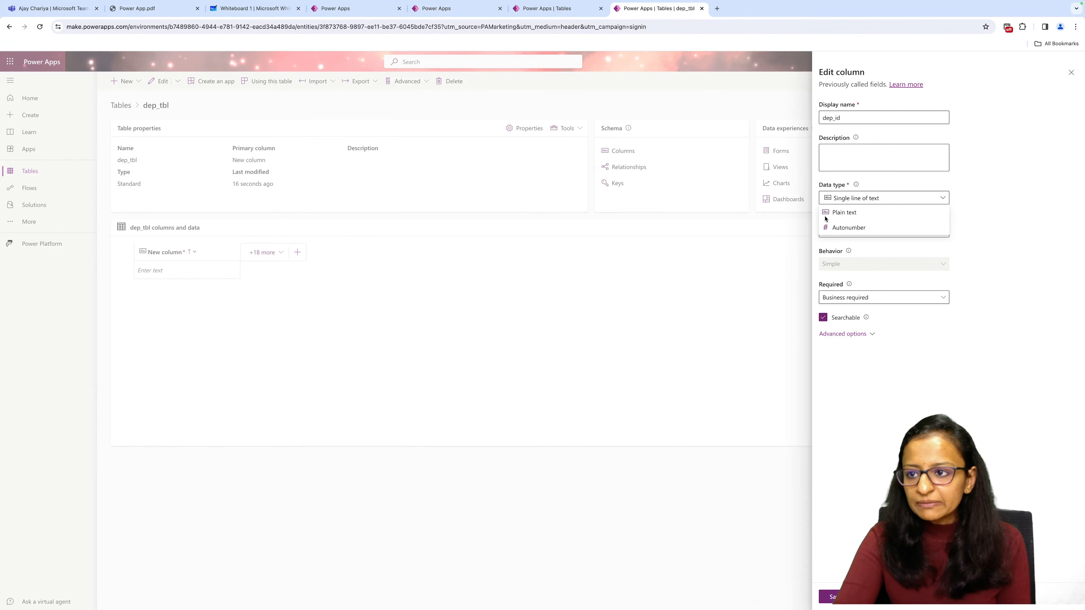
{"action": "left_click", "coordinate": [1071, 72]}
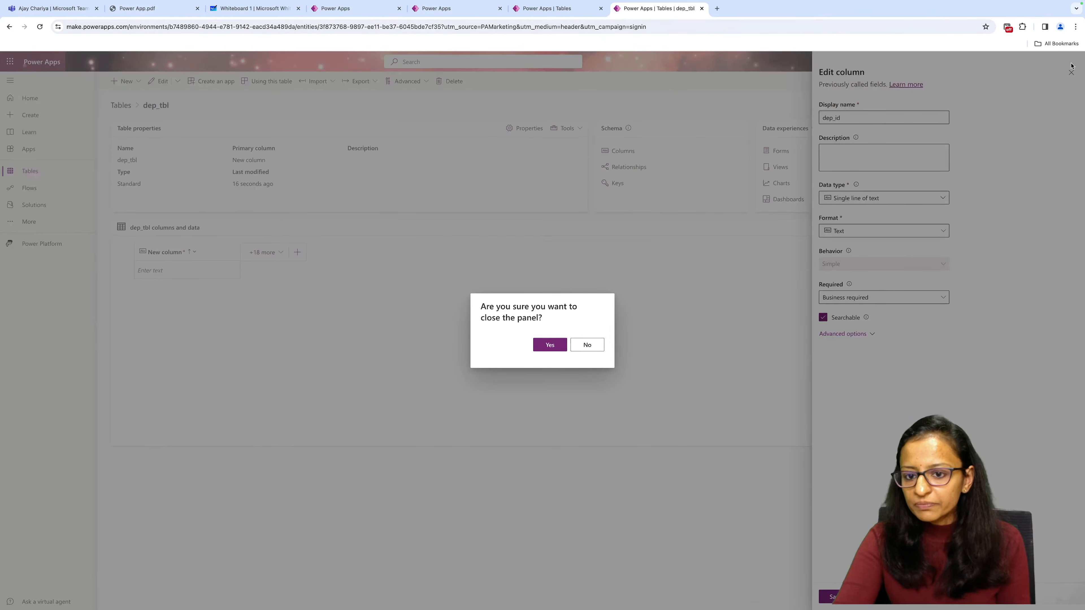
{"action": "left_click", "coordinate": [738, 259]}
Enlarge the browser page zoom to 175%, keeping the column being edited open.
{"action": "left_click", "coordinate": [1076, 27]}
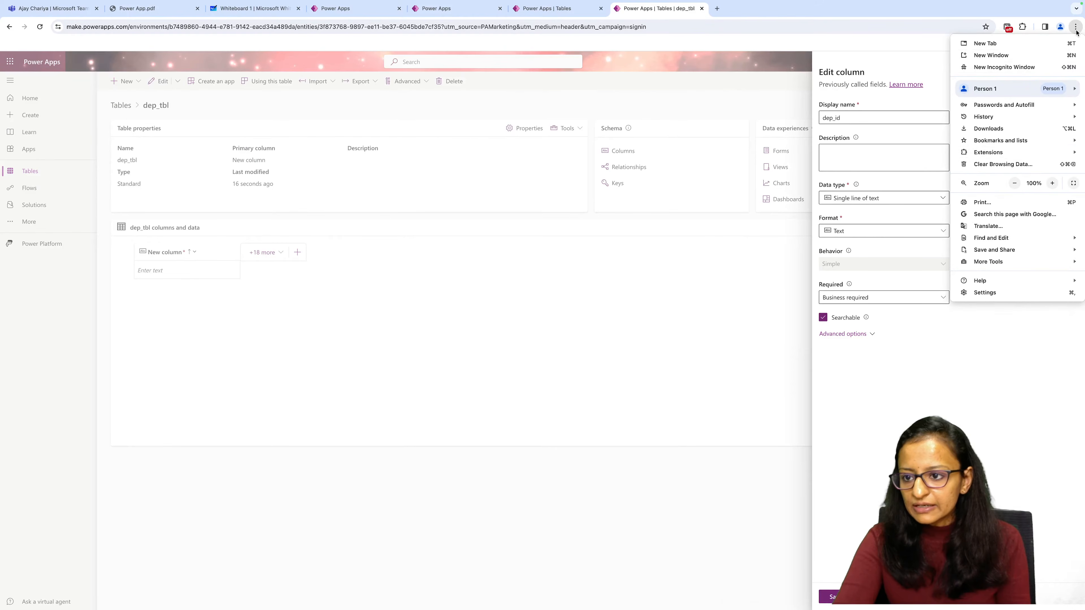
{"action": "left_click", "coordinate": [1054, 183]}
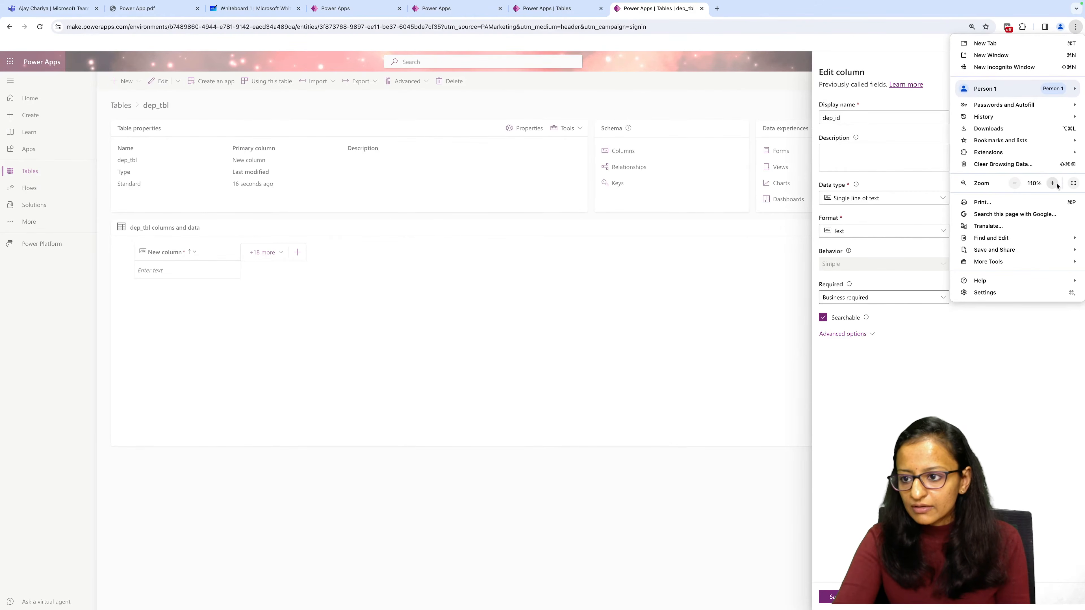
{"action": "left_click", "coordinate": [1054, 183]}
{"action": "left_click", "coordinate": [1053, 184]}
{"action": "left_click", "coordinate": [1054, 183]}
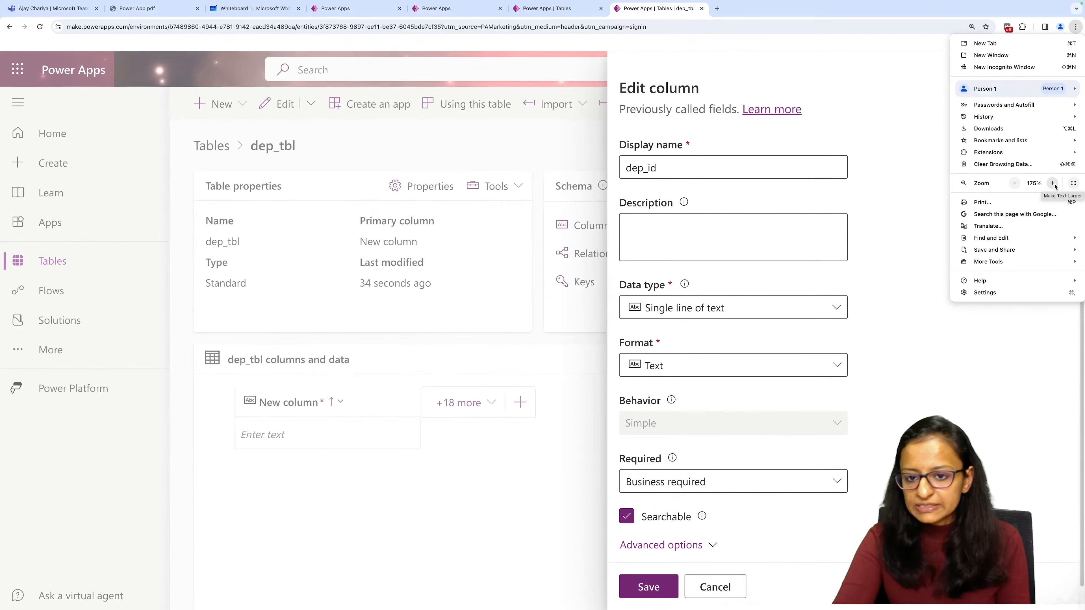
{"action": "left_click", "coordinate": [684, 178]}
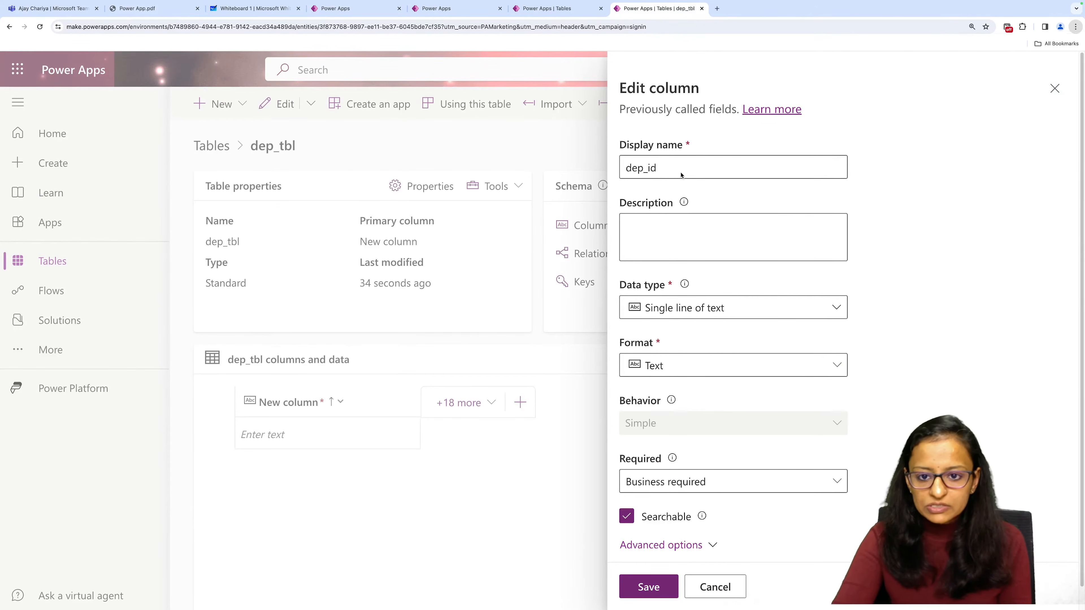
Set the dep_id column's data type to Autonumber with the prefix dep, and save the column.
{"action": "double_click", "coordinate": [683, 173]}
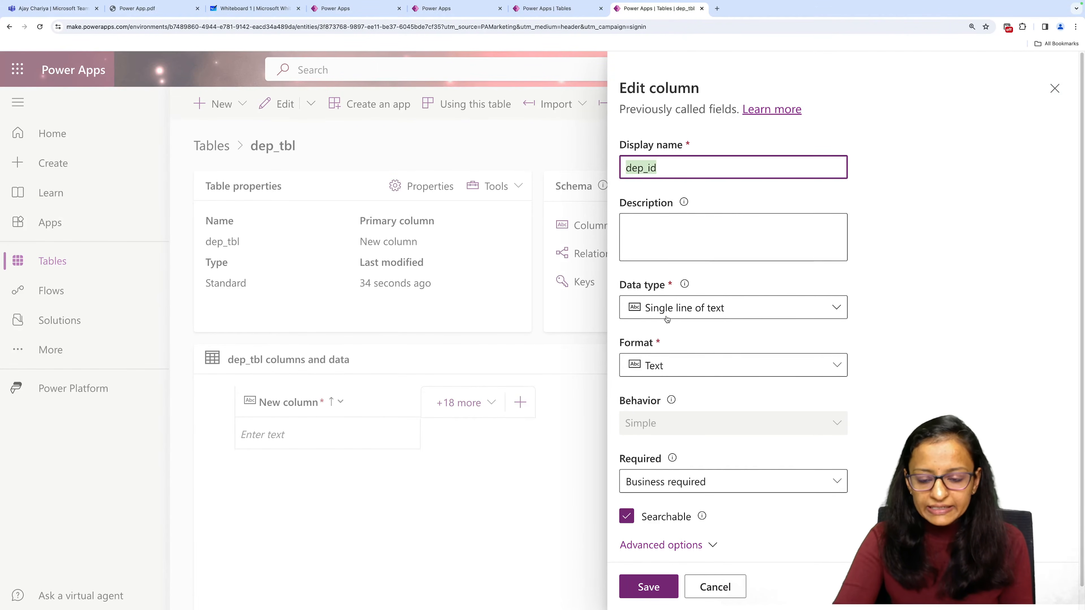
{"action": "scroll", "coordinate": [667, 308], "scroll_direction": "down", "scroll_amount": 1}
{"action": "left_click", "coordinate": [669, 290]}
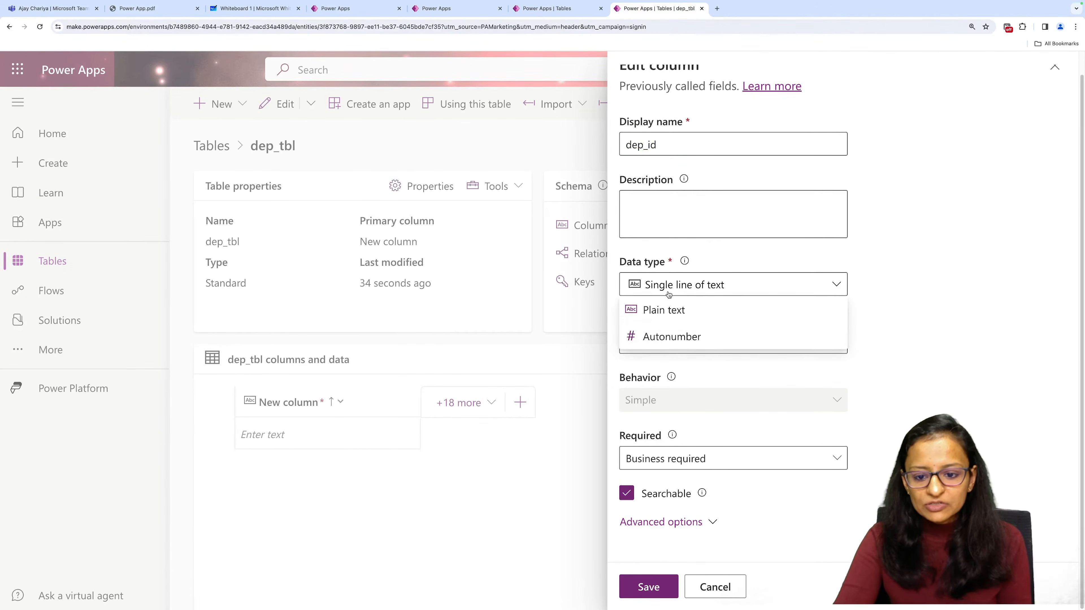
{"action": "left_click", "coordinate": [674, 340]}
{"action": "scroll", "coordinate": [658, 428], "scroll_direction": "down", "scroll_amount": 5}
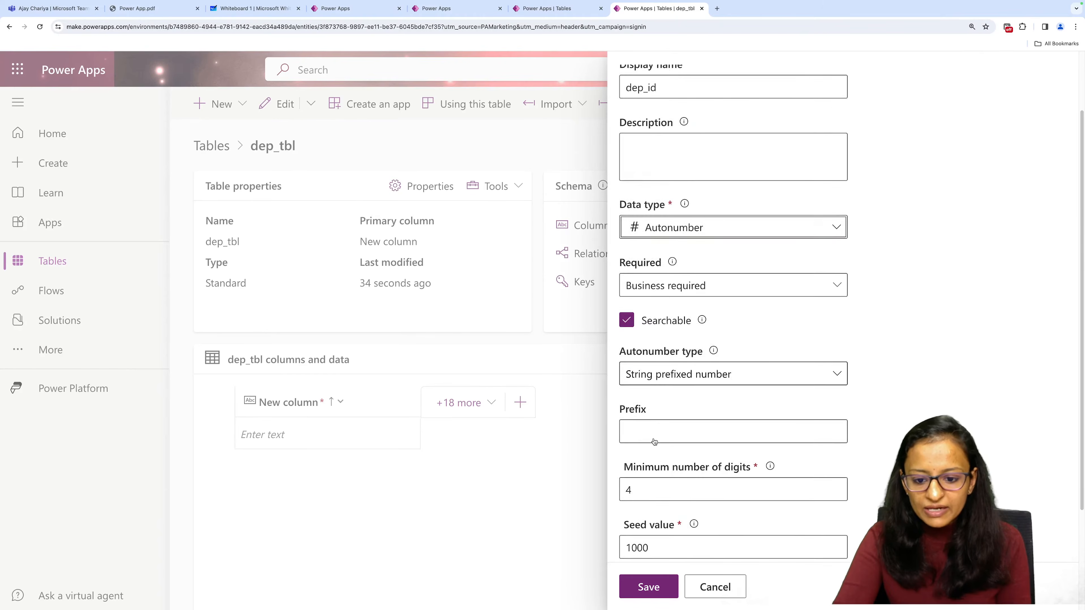
{"action": "left_click", "coordinate": [641, 298]}
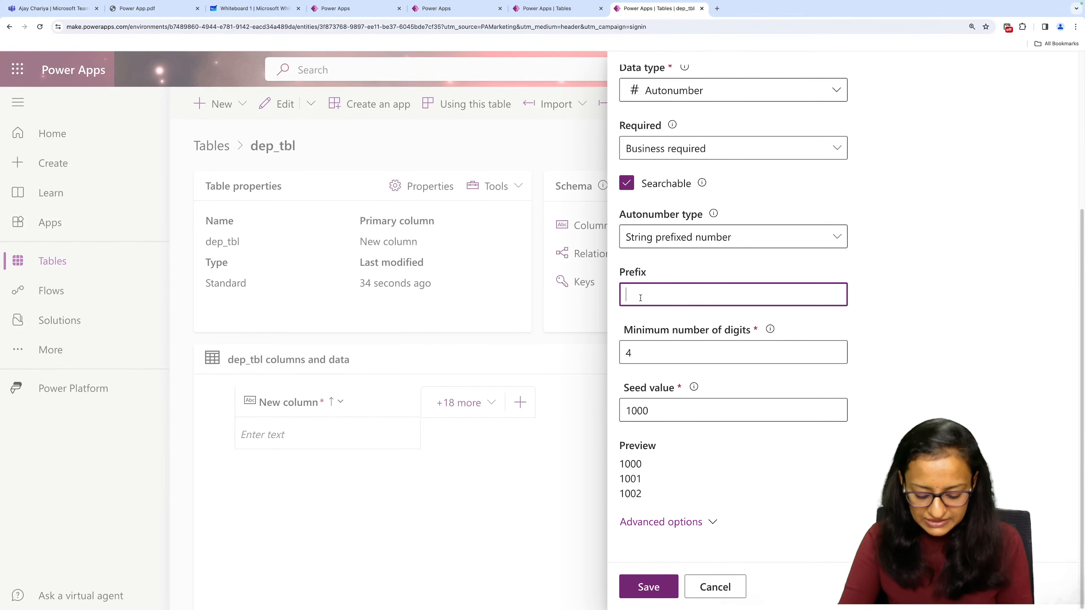
{"action": "type", "text": "dep"}
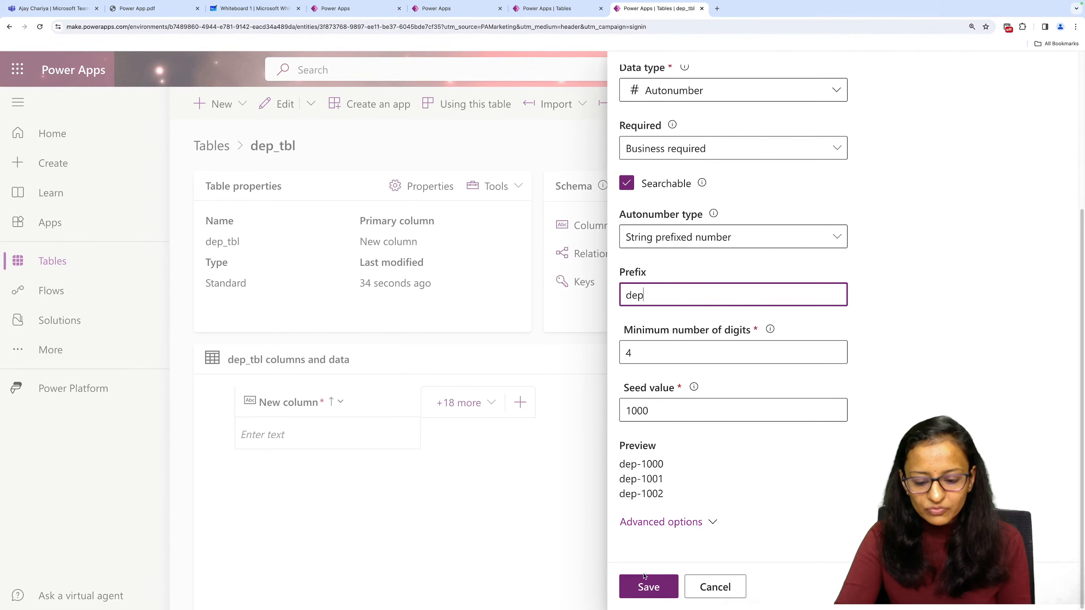
{"action": "left_click", "coordinate": [646, 586]}
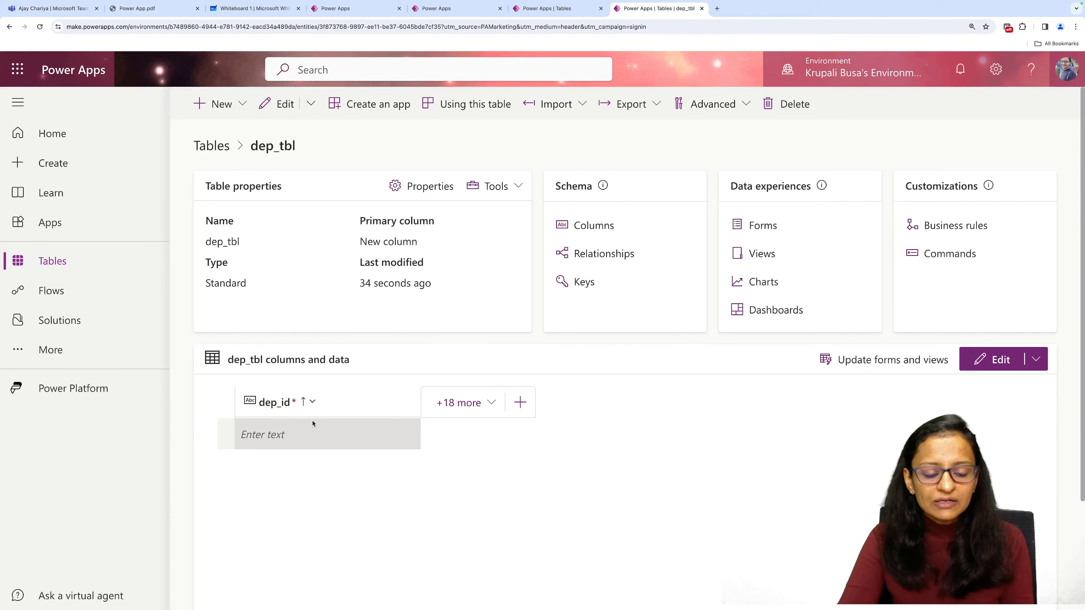
Add a new single-line text column with the display name dep_name to dep_tbl and save it.
{"action": "left_click", "coordinate": [519, 405]}
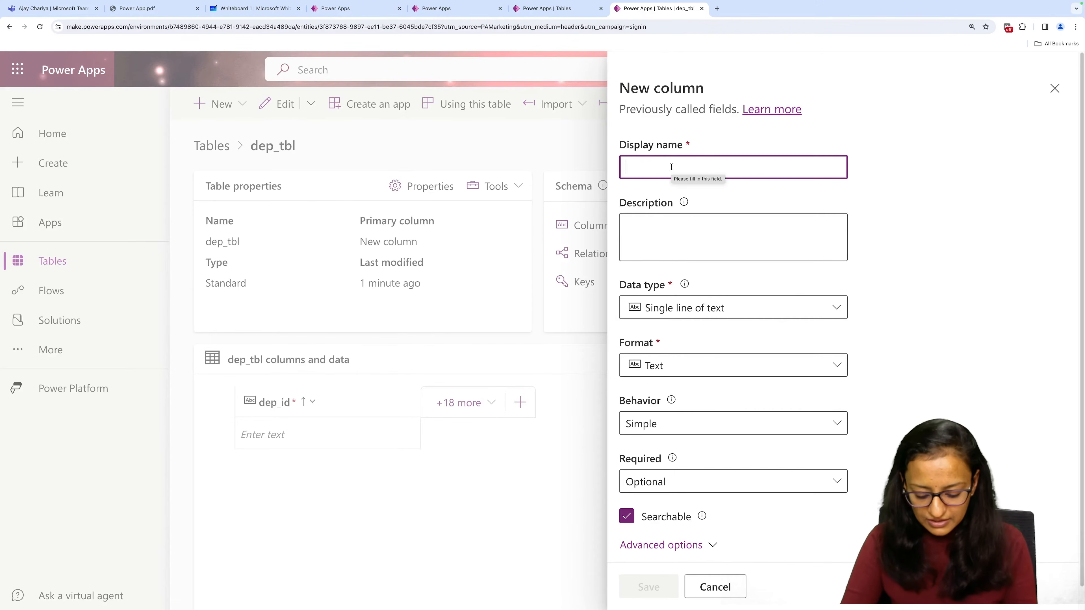
{"action": "type", "text": "dep_)"}
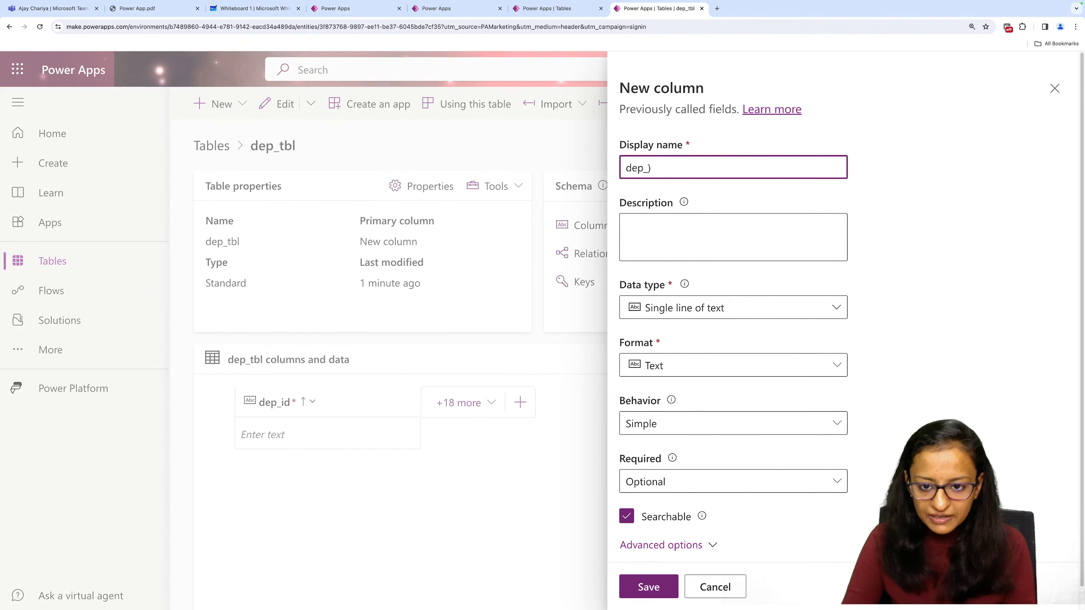
{"action": "key", "text": "BackSpace"}
{"action": "type", "text": "name"}
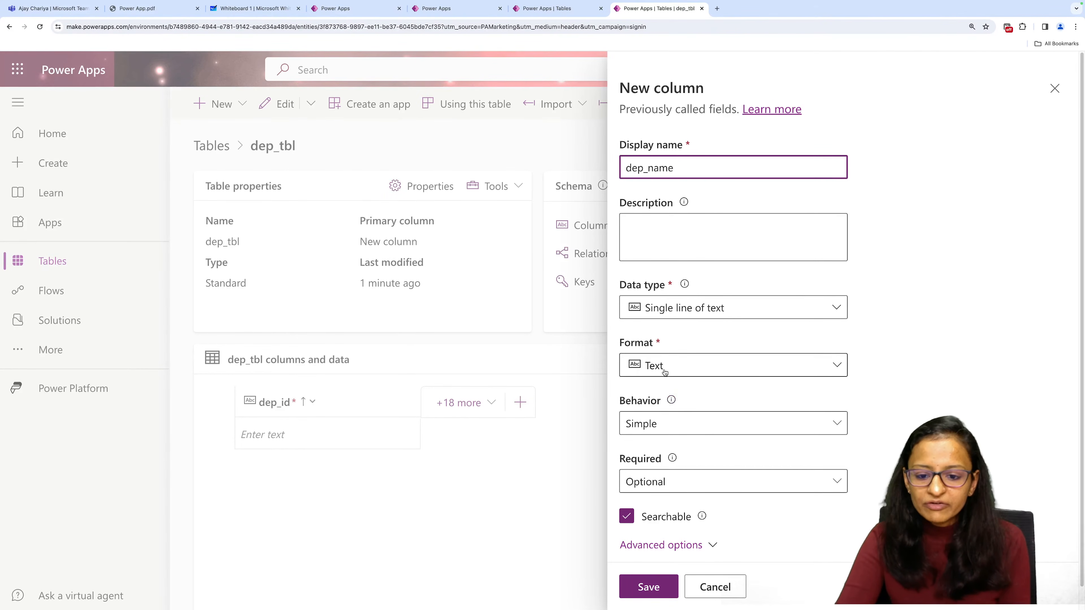
{"action": "left_click", "coordinate": [646, 592]}
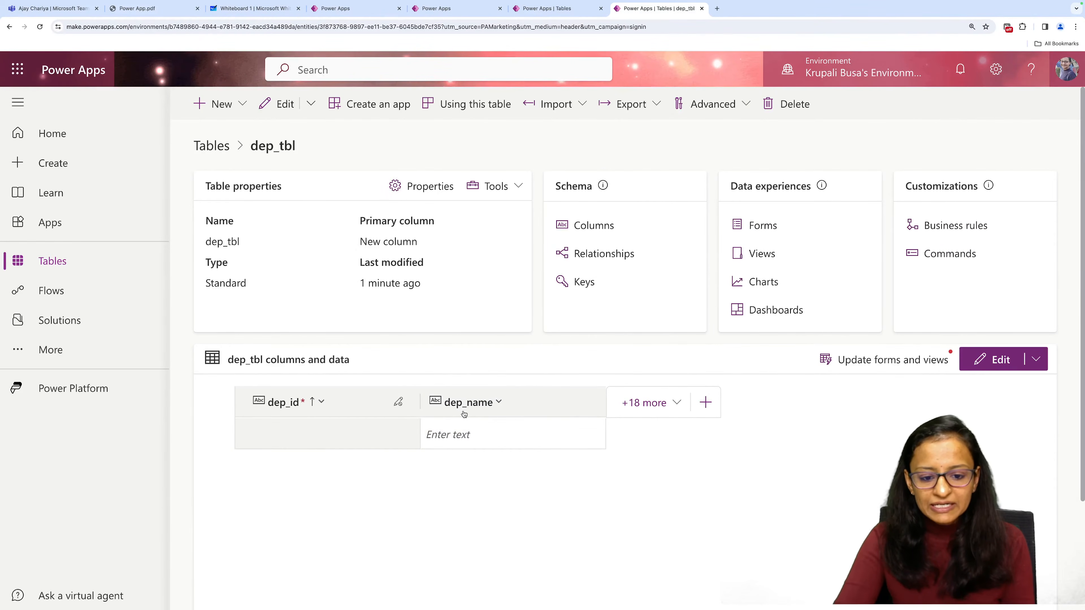
Try to add a first row to dep_tbl with Sales as its dep_name.
{"action": "scroll", "coordinate": [464, 413], "scroll_direction": "down", "scroll_amount": 2}
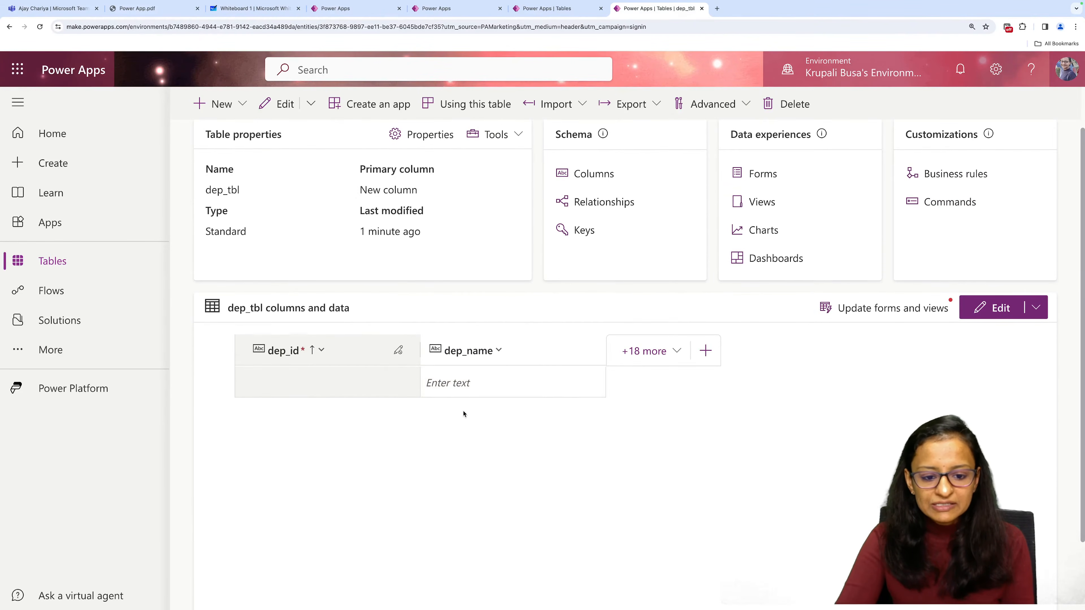
{"action": "left_click", "coordinate": [475, 381]}
{"action": "left_click", "coordinate": [476, 381]}
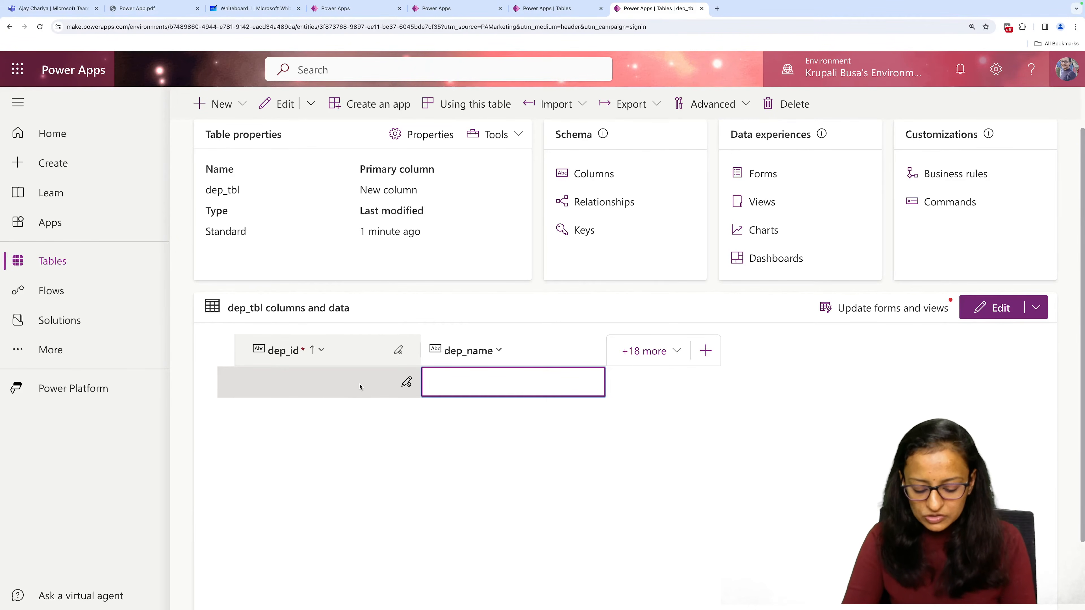
{"action": "type", "text": "Sales"}
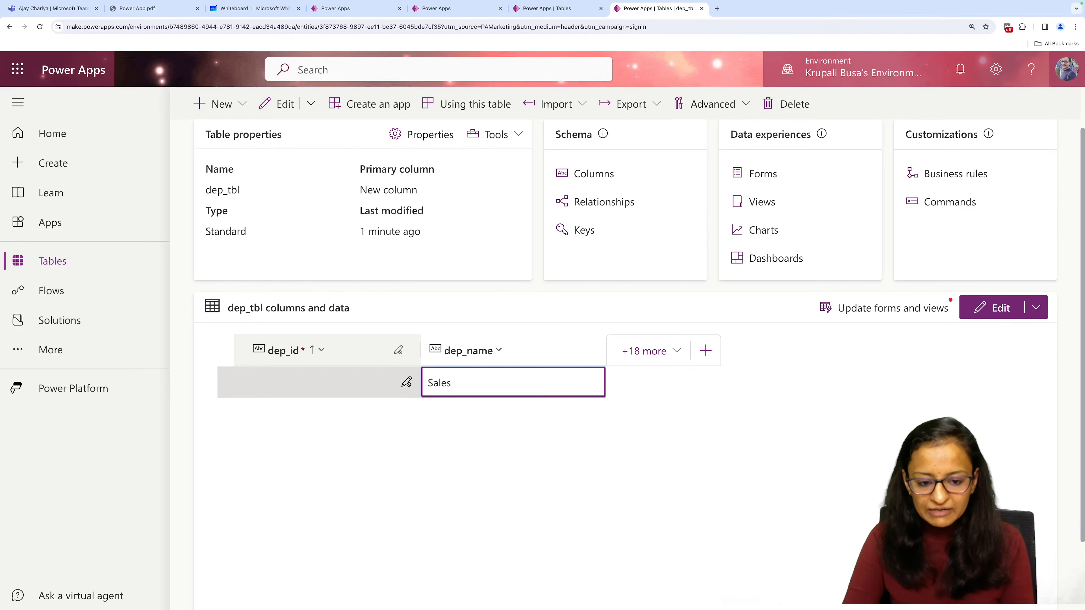
{"action": "key", "text": "Return"}
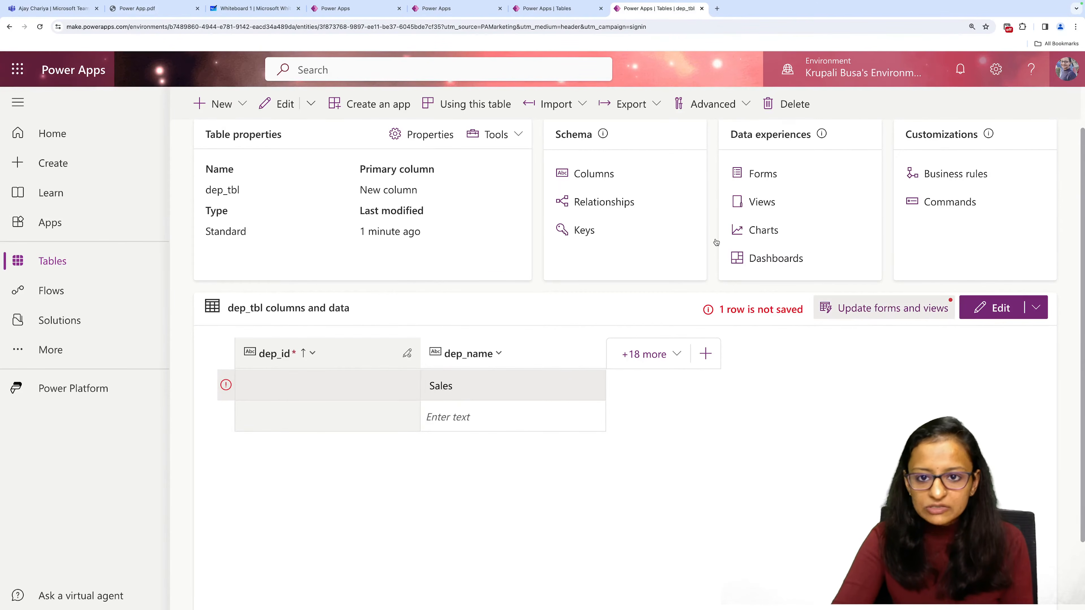
Reload the table page and add a first row with Sales as its dep_name, correcting the capitalization.
{"action": "left_click", "coordinate": [43, 31]}
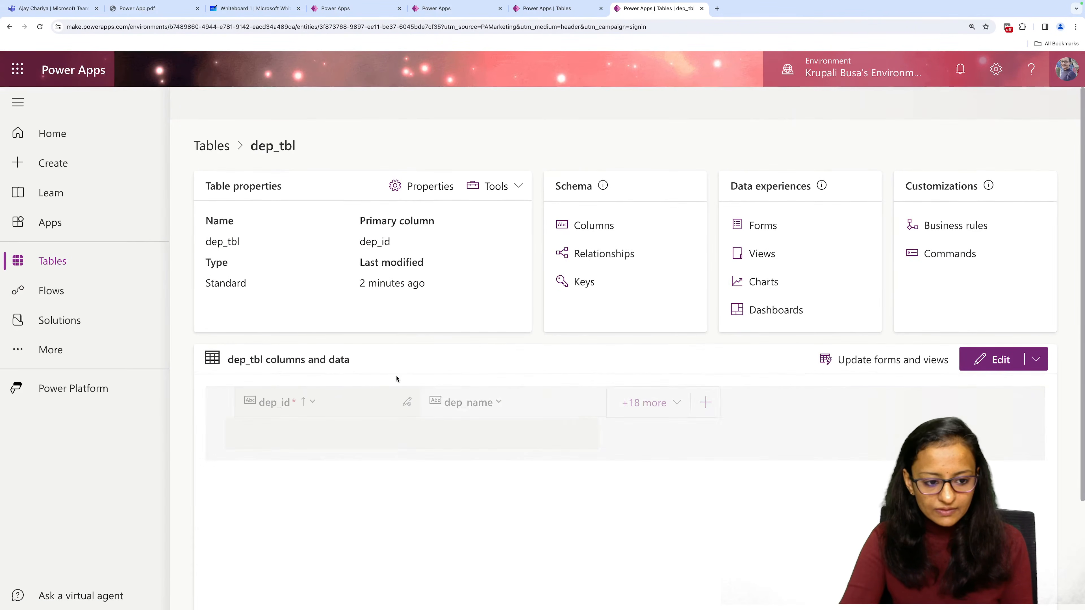
{"action": "left_click", "coordinate": [474, 438]}
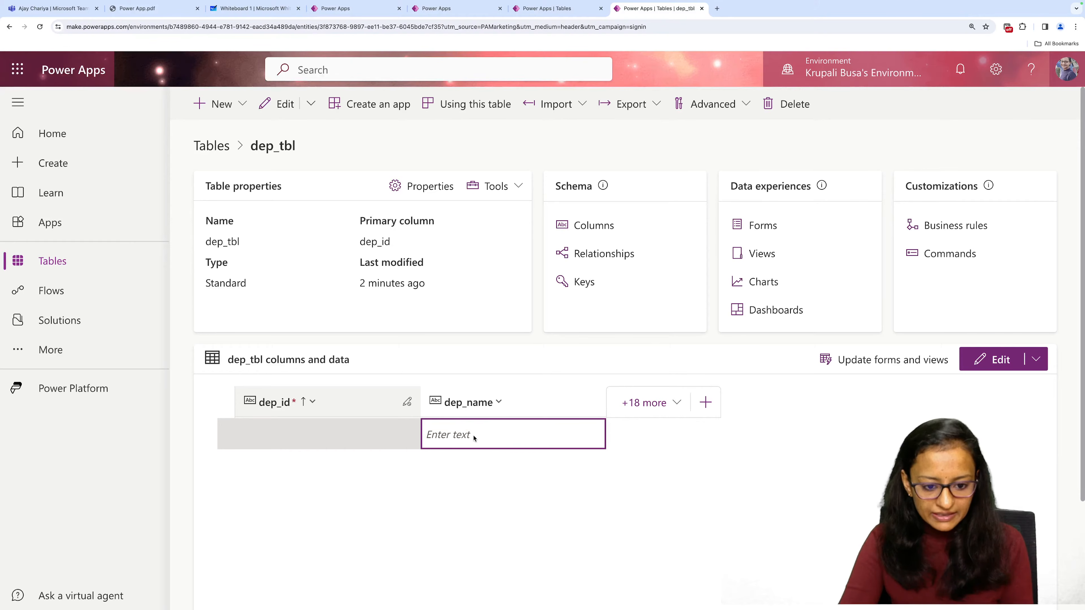
{"action": "left_click", "coordinate": [467, 434]}
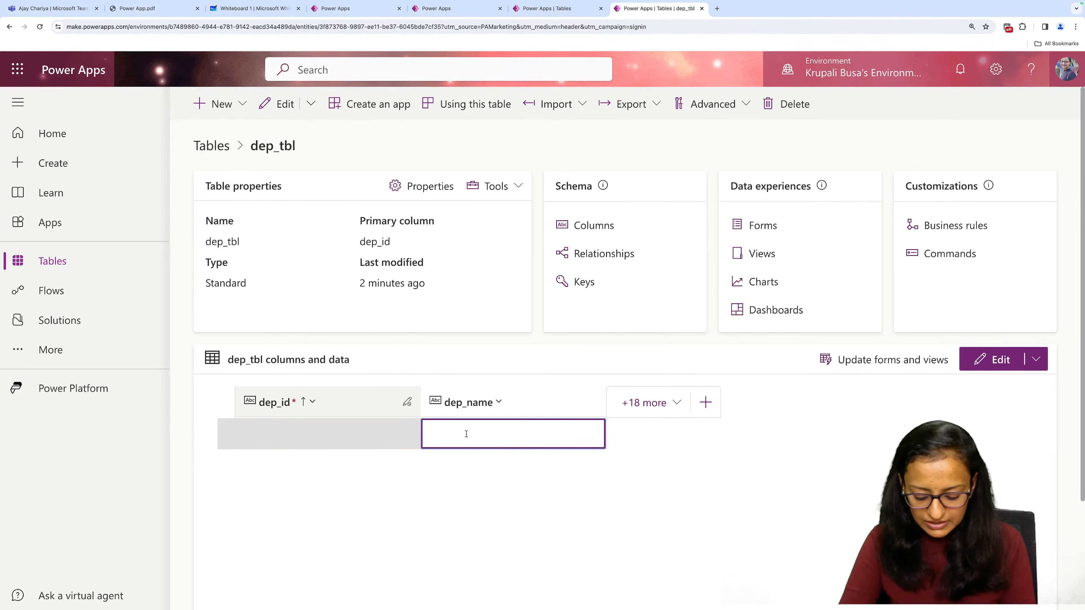
{"action": "type", "text": "SAles"}
{"action": "key", "text": "Return"}
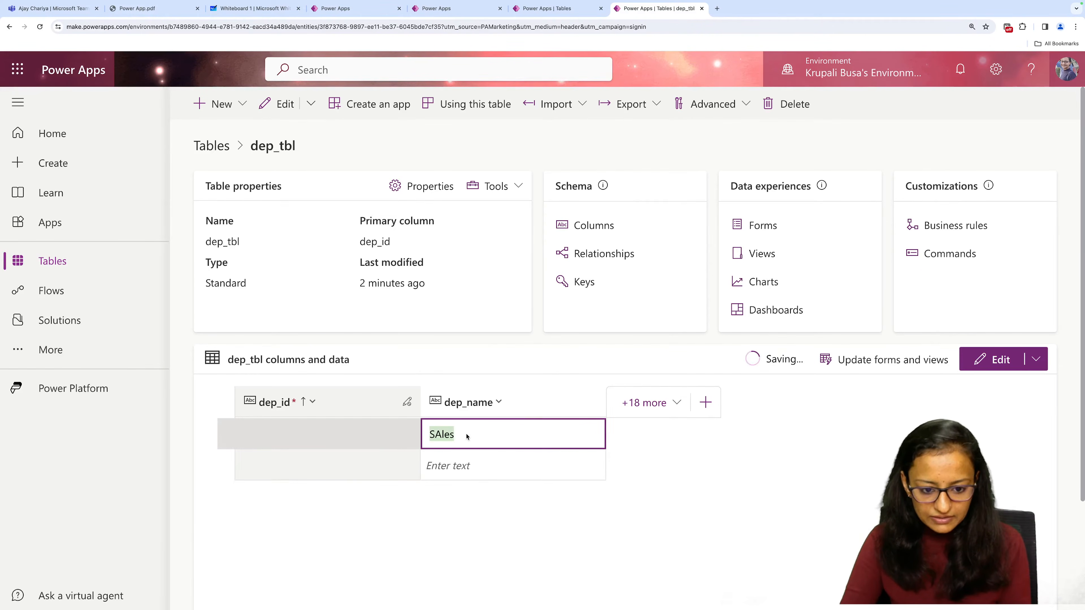
{"action": "right_click", "coordinate": [451, 430]}
{"action": "left_click", "coordinate": [445, 435]}
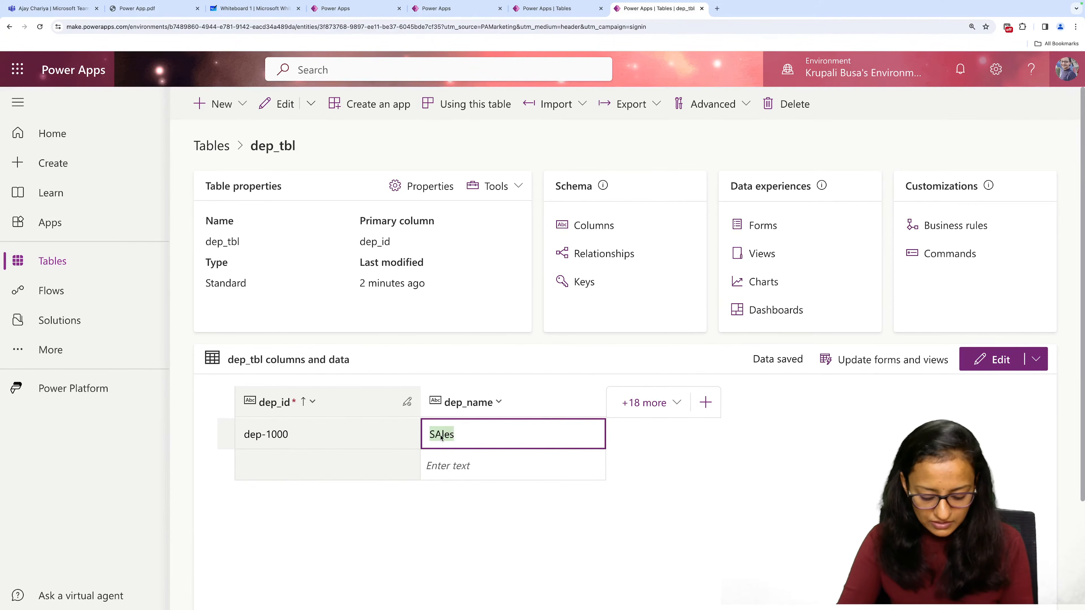
{"action": "type", "text": "Sales"}
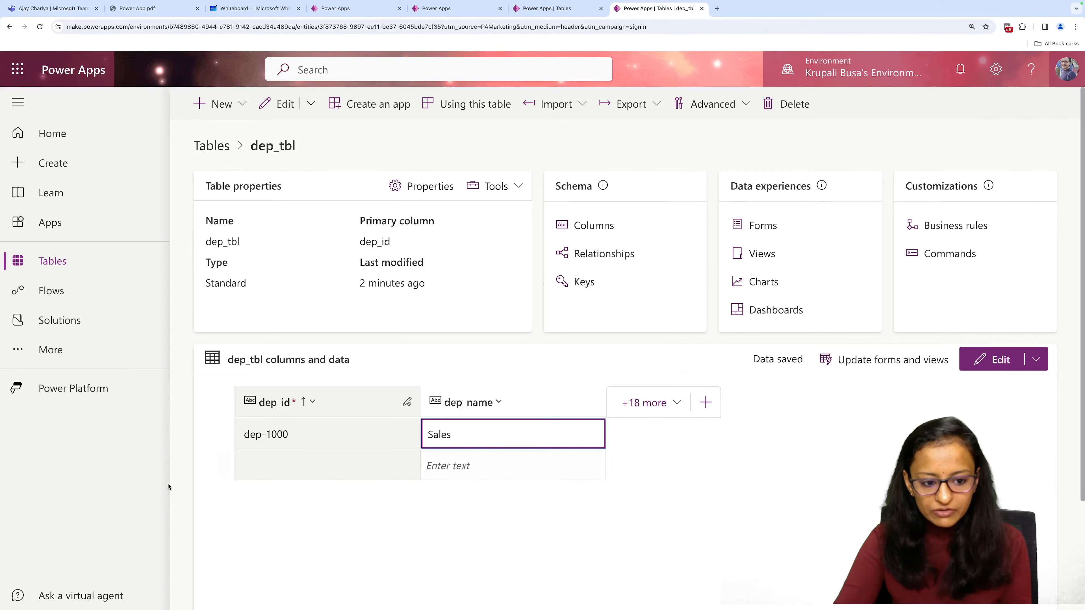
Add two more rows to dep_tbl with IT and Customer care as their dep_name values.
{"action": "left_click", "coordinate": [428, 461]}
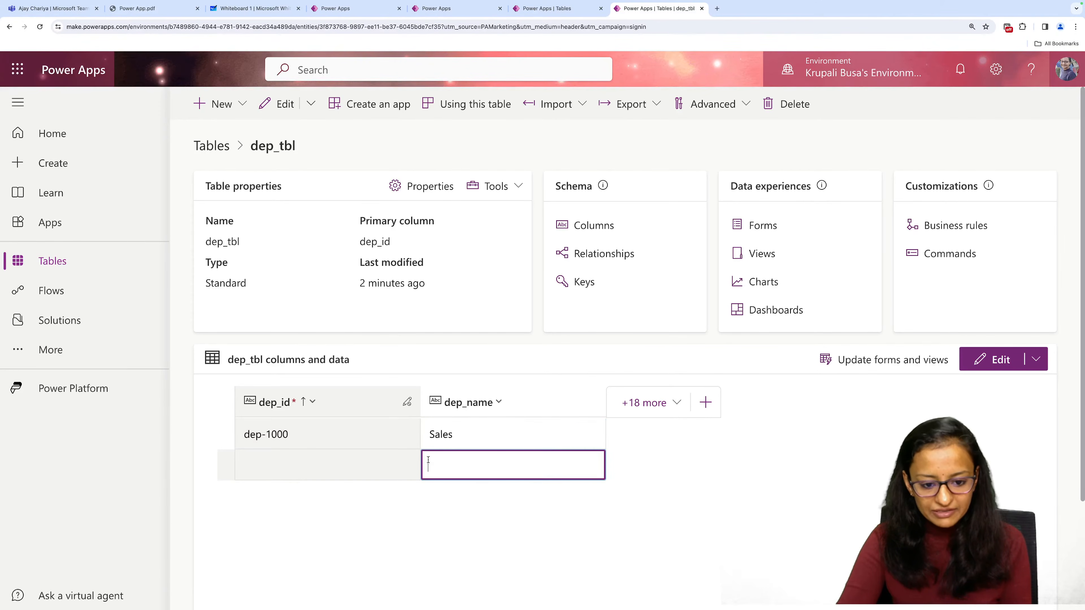
{"action": "type", "text": "IT"}
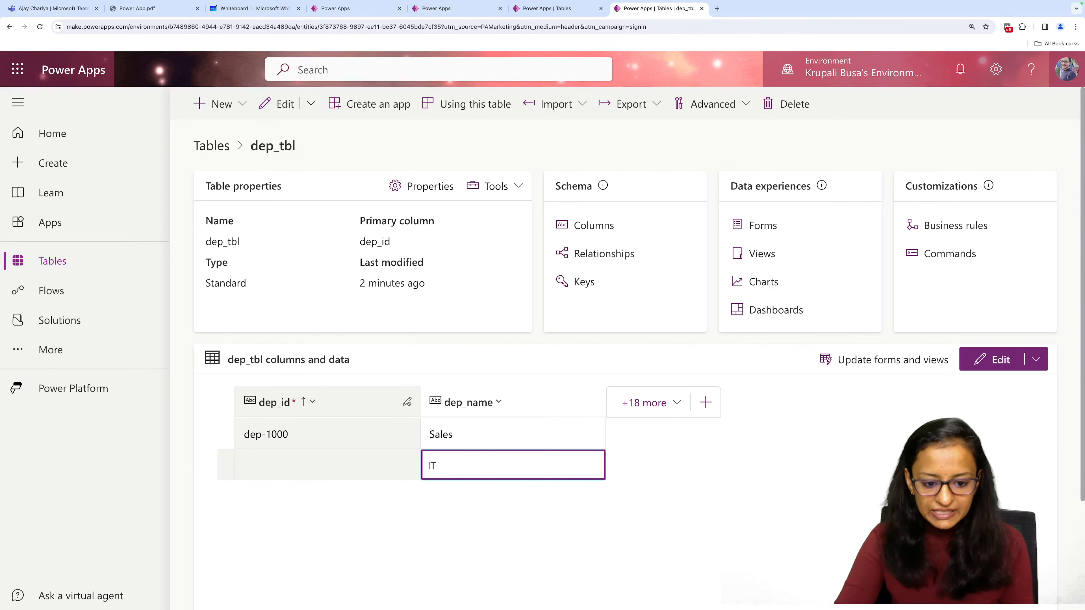
{"action": "key", "text": "Return"}
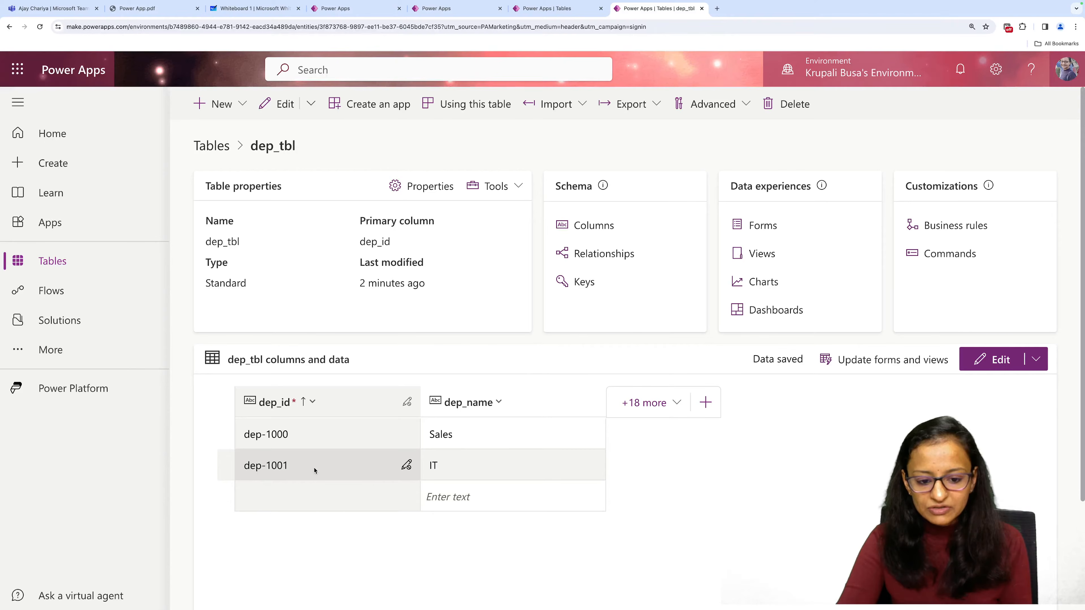
{"action": "left_click", "coordinate": [451, 500]}
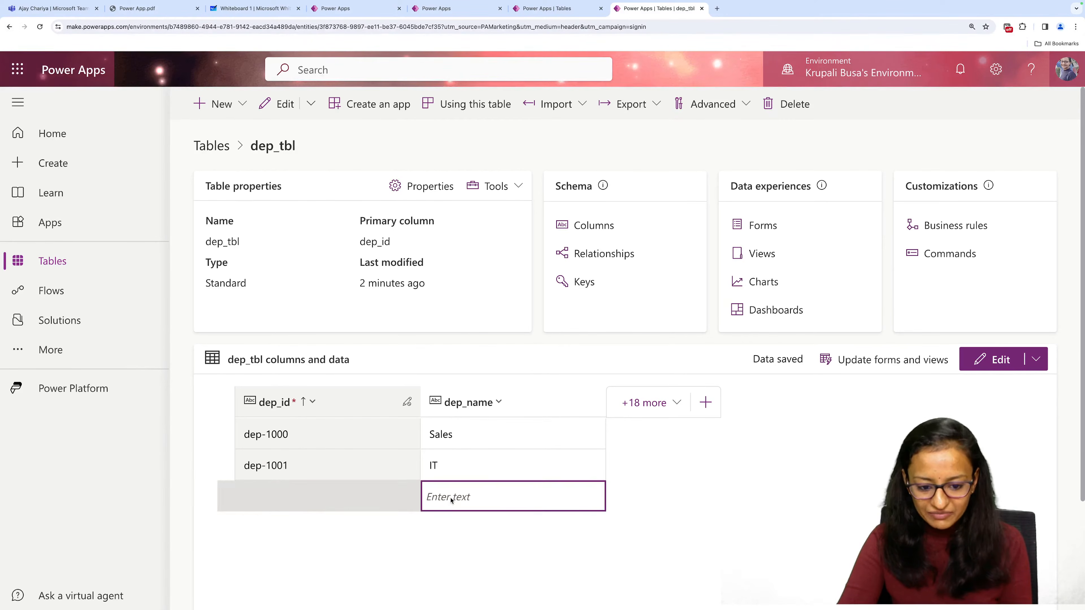
{"action": "left_click", "coordinate": [450, 497]}
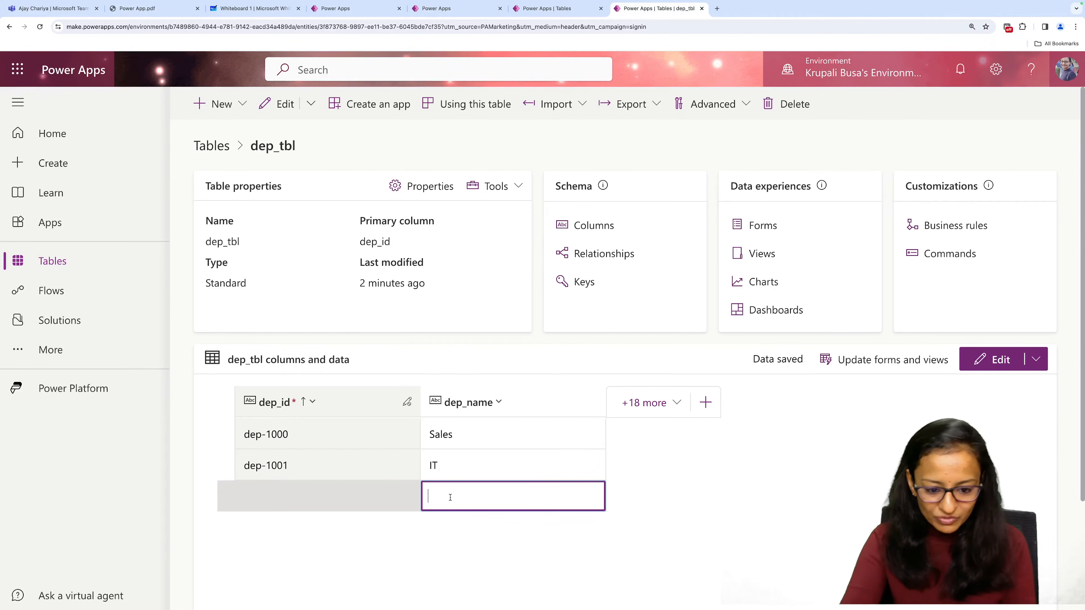
{"action": "type", "text": "Custom"}
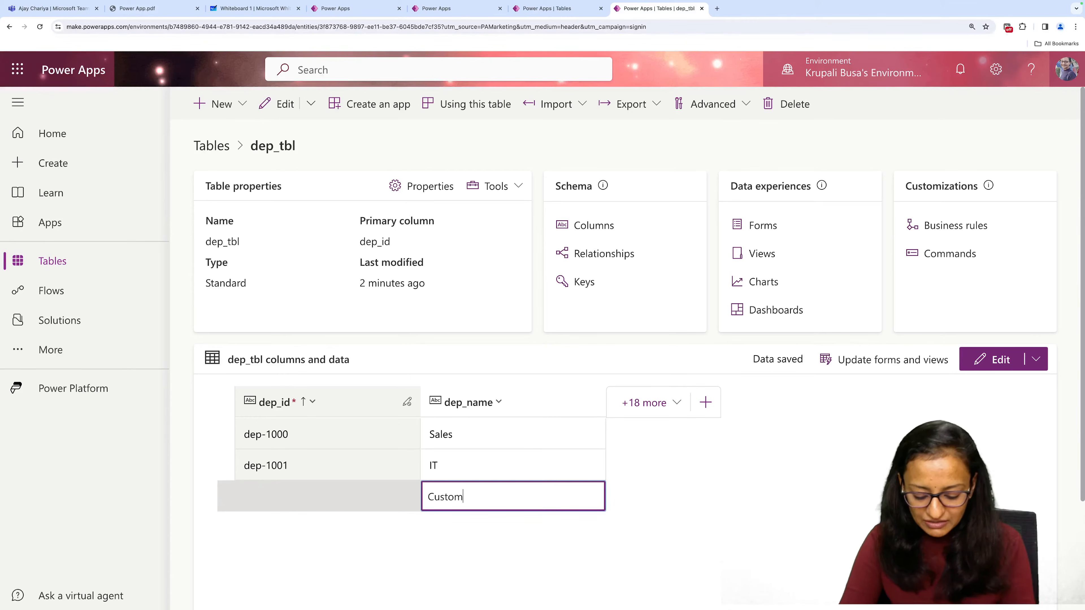
{"action": "type", "text": "er care"}
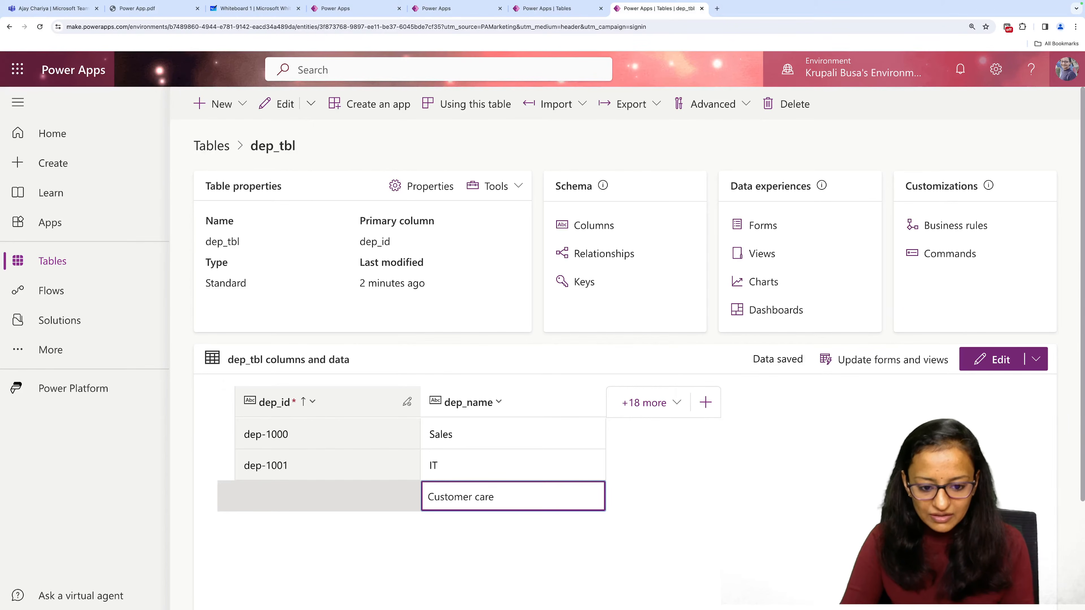
{"action": "key", "text": "Return"}
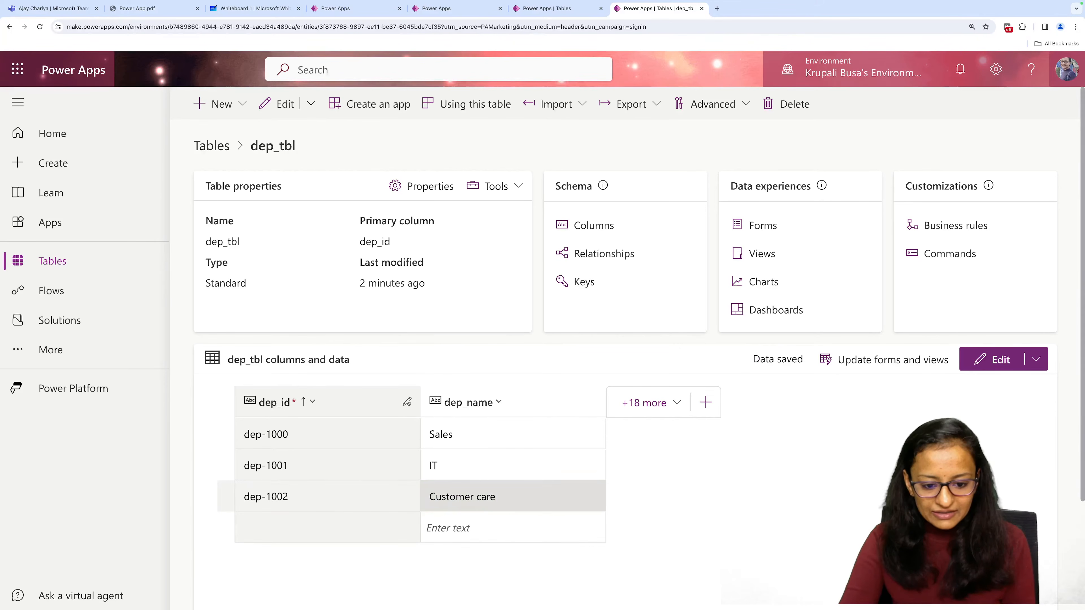
Add another row to dep_tbl with Production as its dep_name.
{"action": "left_click", "coordinate": [450, 531]}
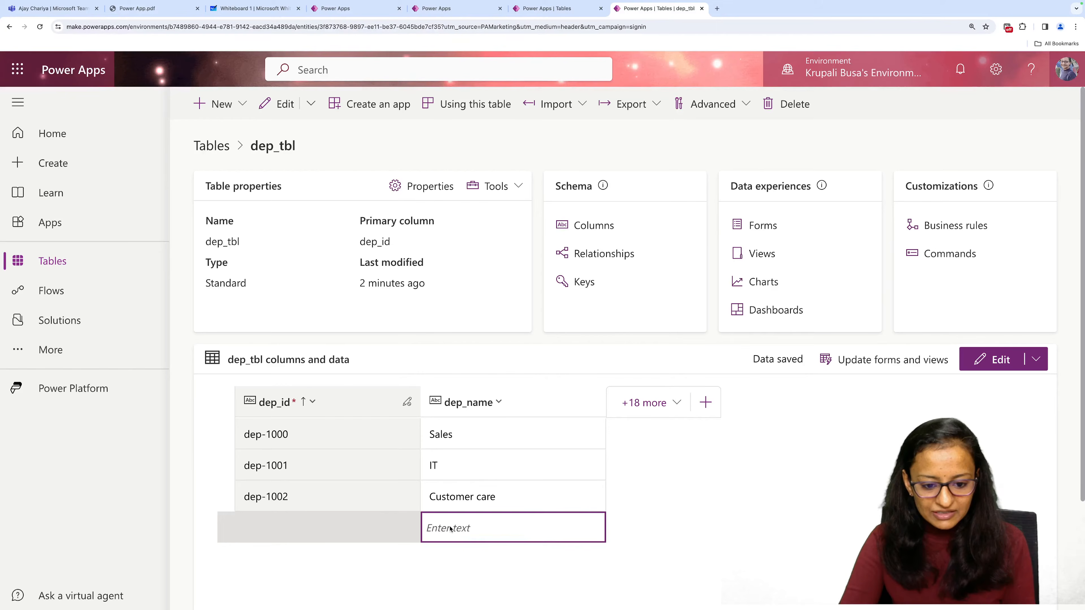
{"action": "type", "text": "Prod"}
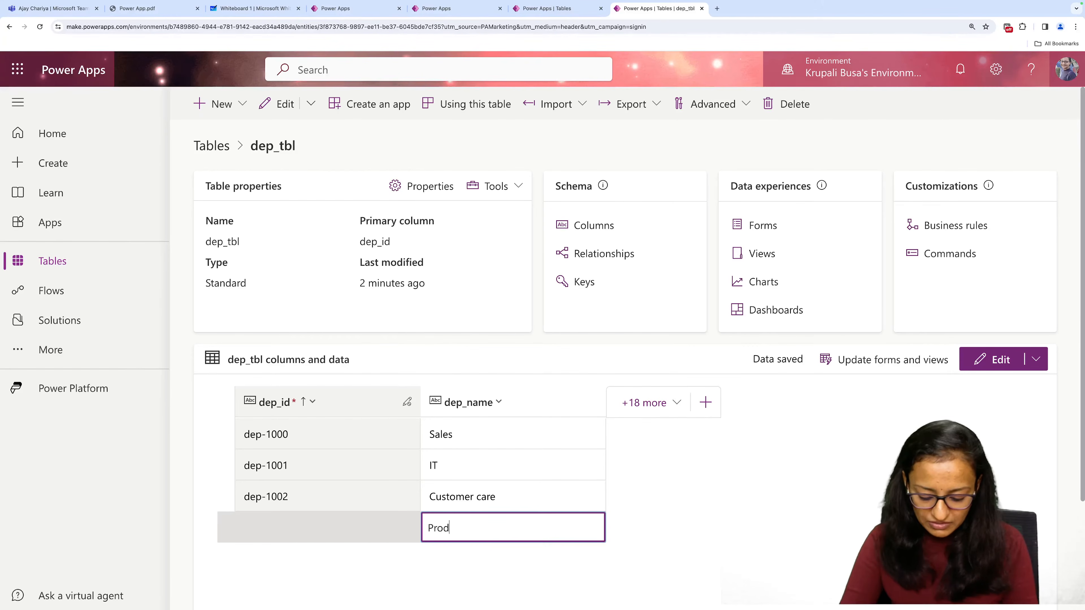
{"action": "type", "text": "uction"}
{"action": "key", "text": "Return"}
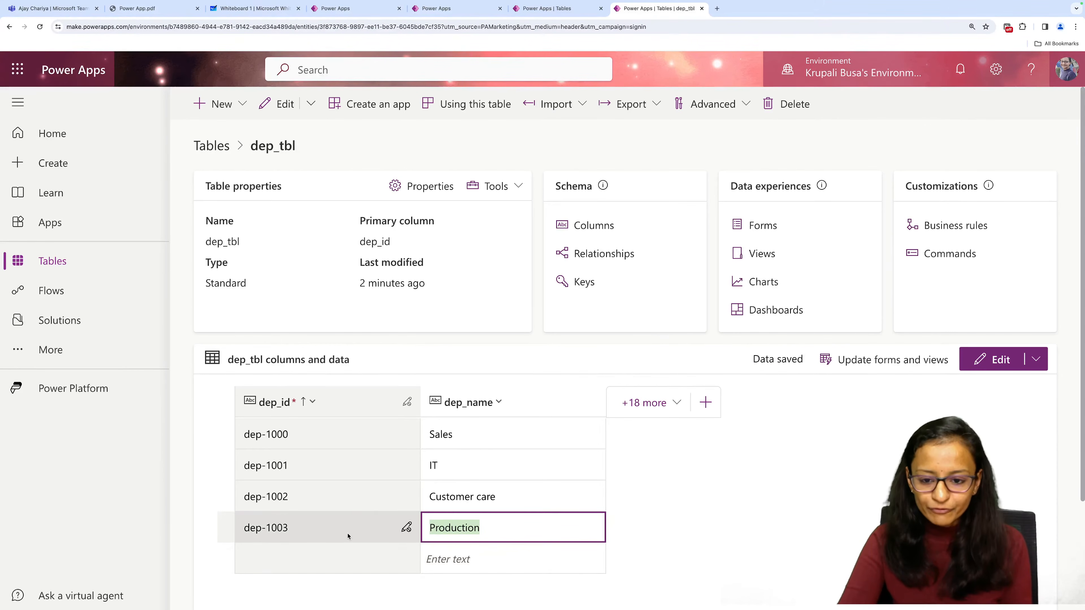
{"action": "scroll", "coordinate": [384, 513], "scroll_direction": "down", "scroll_amount": 2}
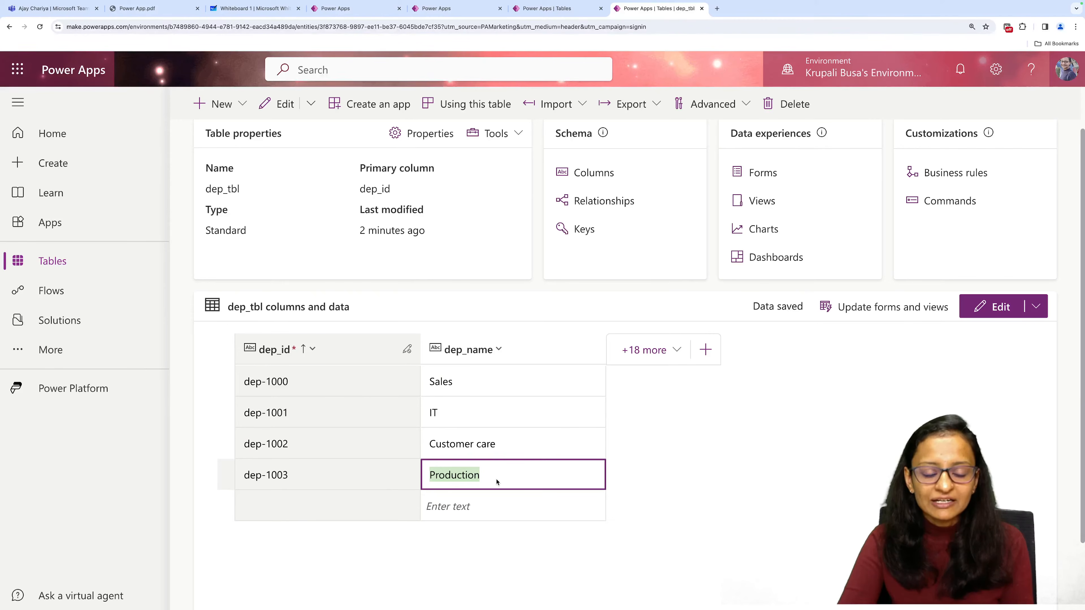
Switch to the Whiteboard and add a text box beside the numbered list with the heading Expense Table.
{"action": "left_click", "coordinate": [246, 13]}
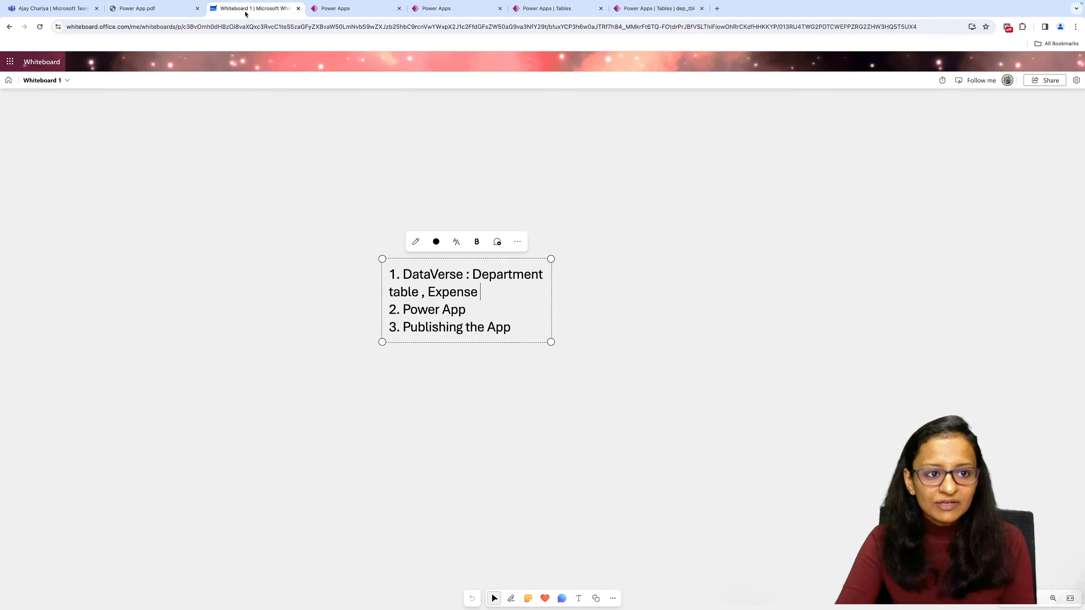
{"action": "left_click", "coordinate": [431, 412]}
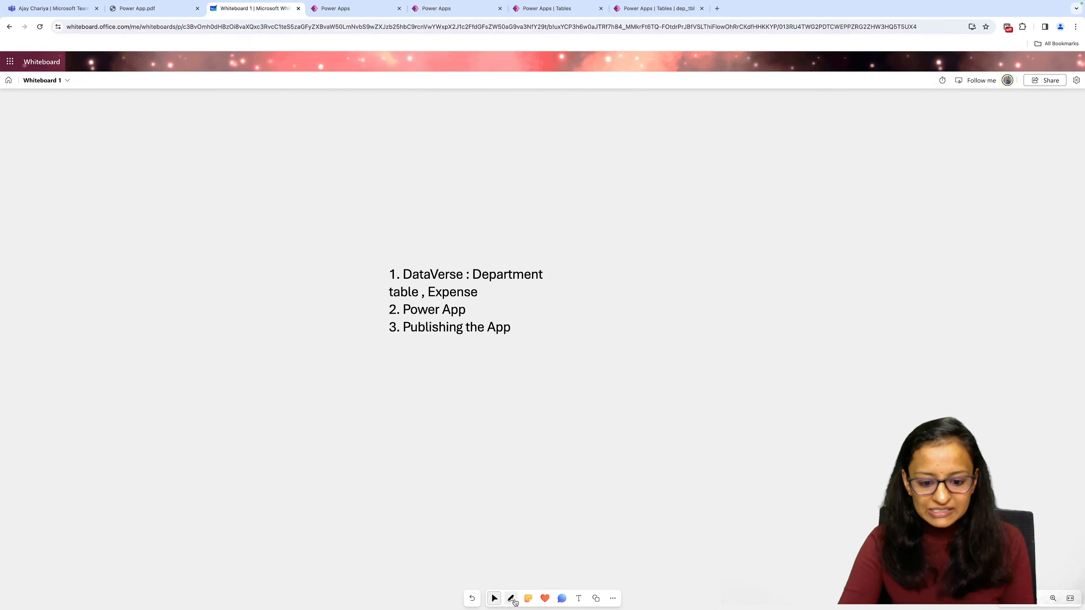
{"action": "left_click", "coordinate": [577, 598]}
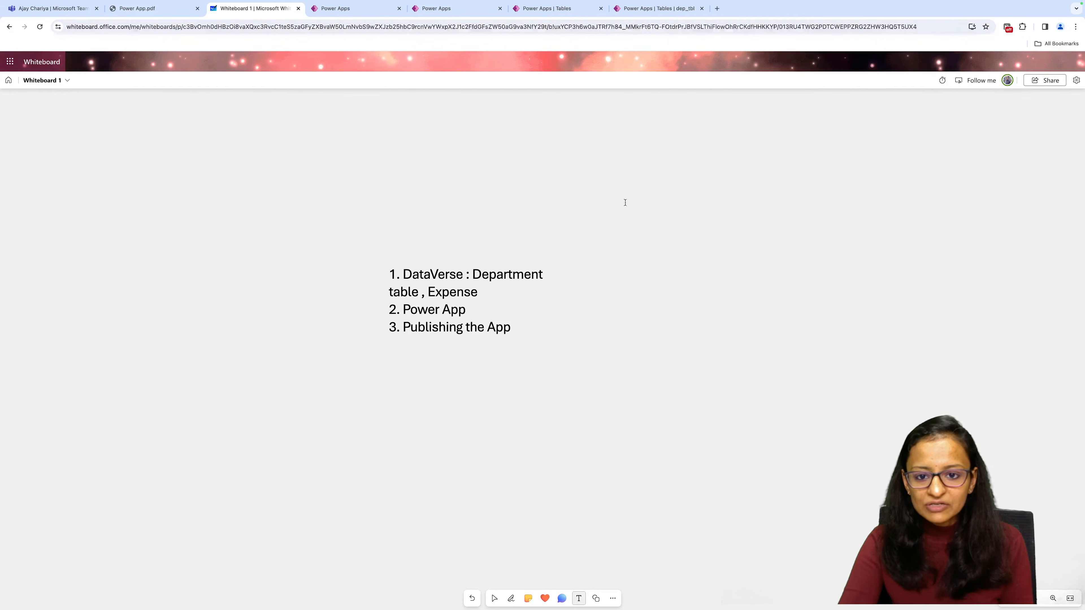
{"action": "left_click", "coordinate": [684, 259]}
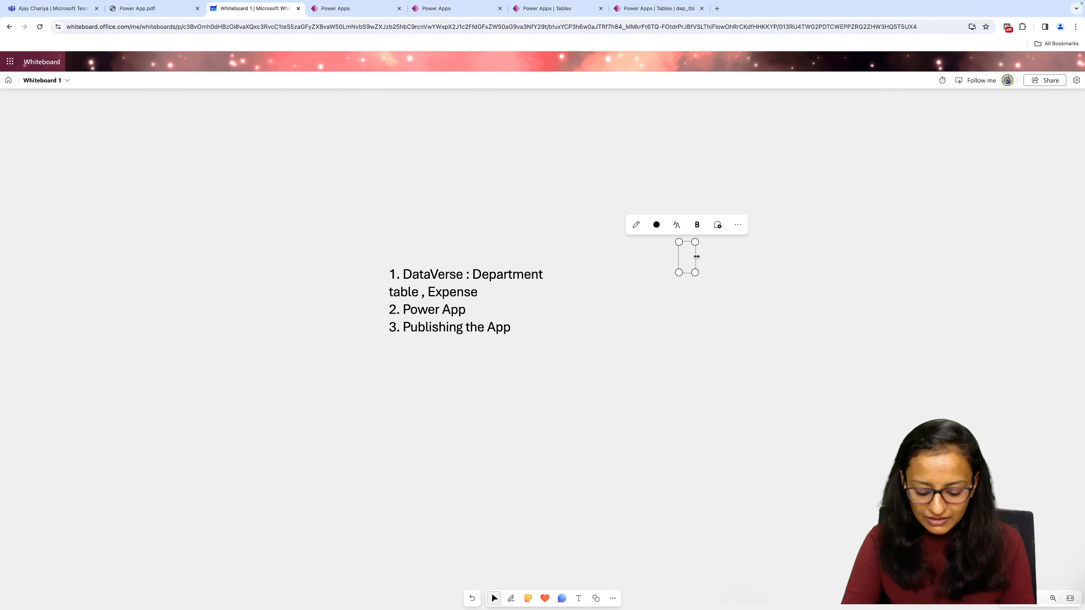
{"action": "type", "text": "Expense"}
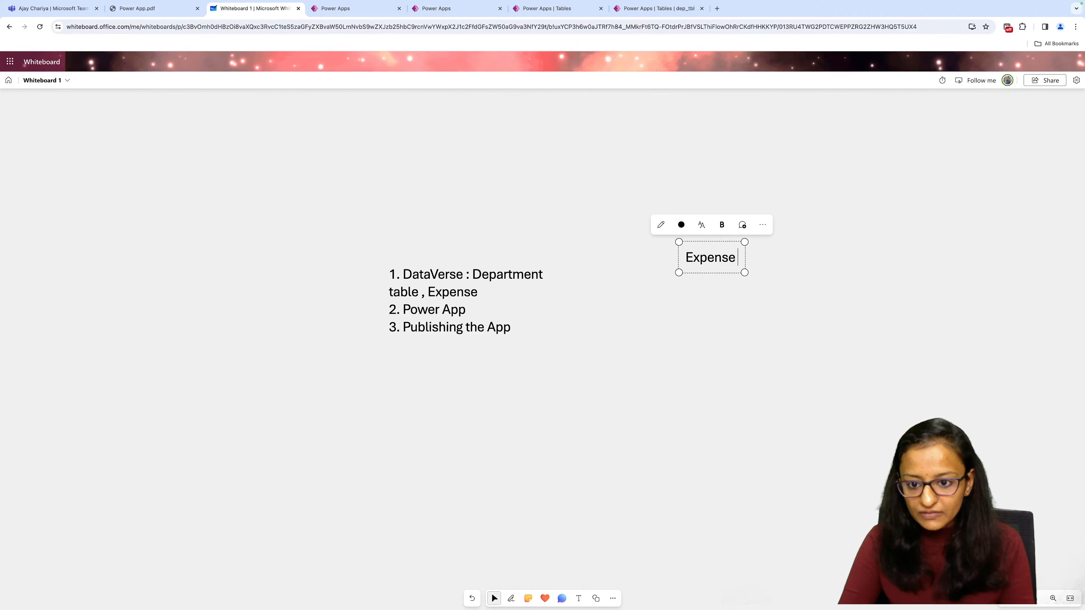
{"action": "type", "text": " Table"}
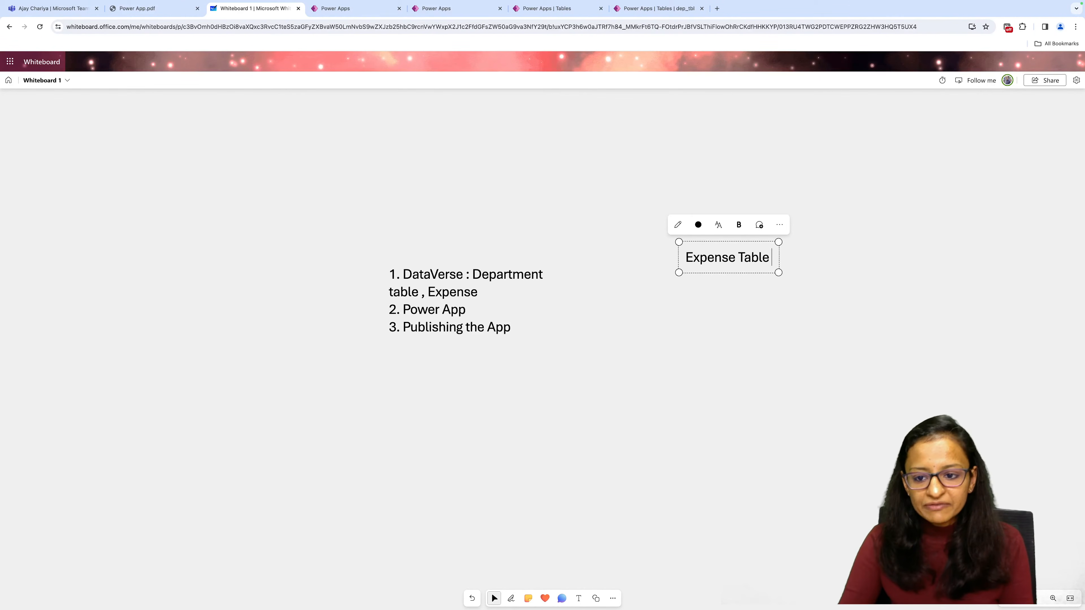
{"action": "key", "text": "Return"}
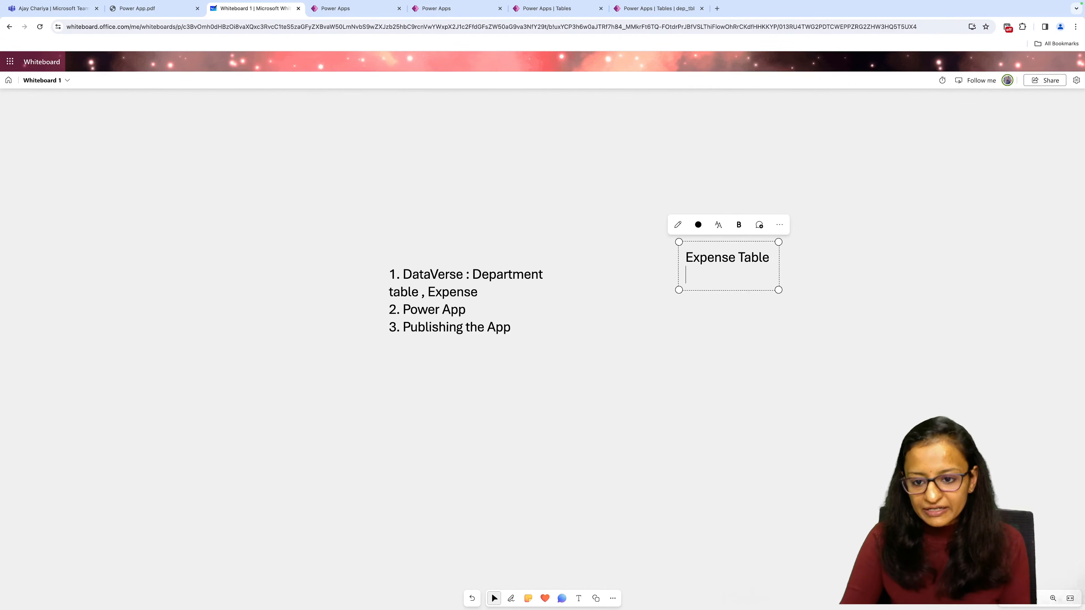
List the columns ID, Exp_des, exp_amt and dep_id under the Expense Table heading and highlight the dep_id line.
{"action": "type", "text": "ID"}
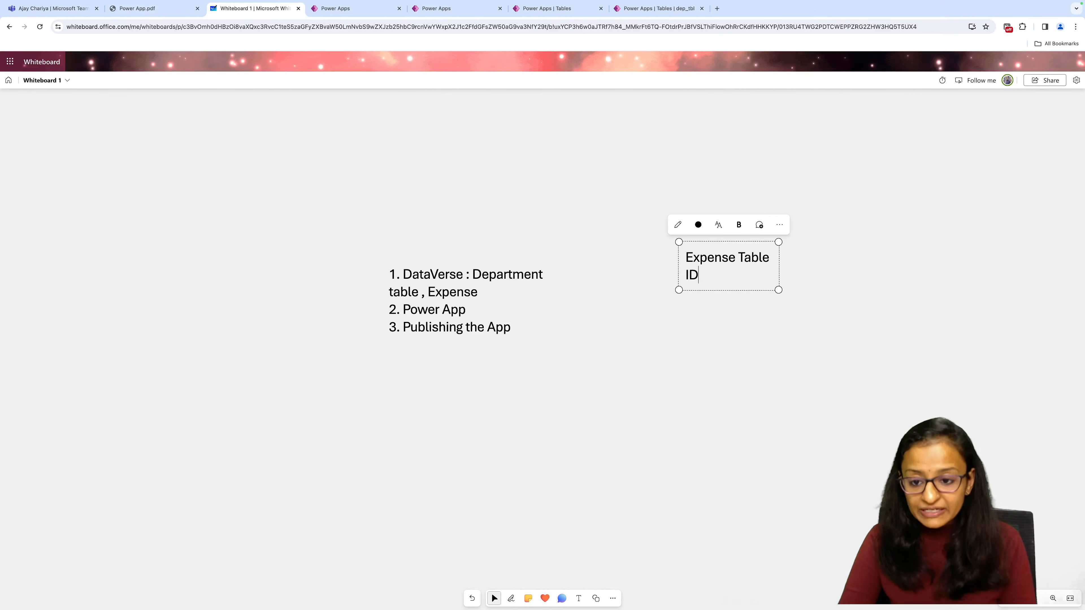
{"action": "key", "text": "Return"}
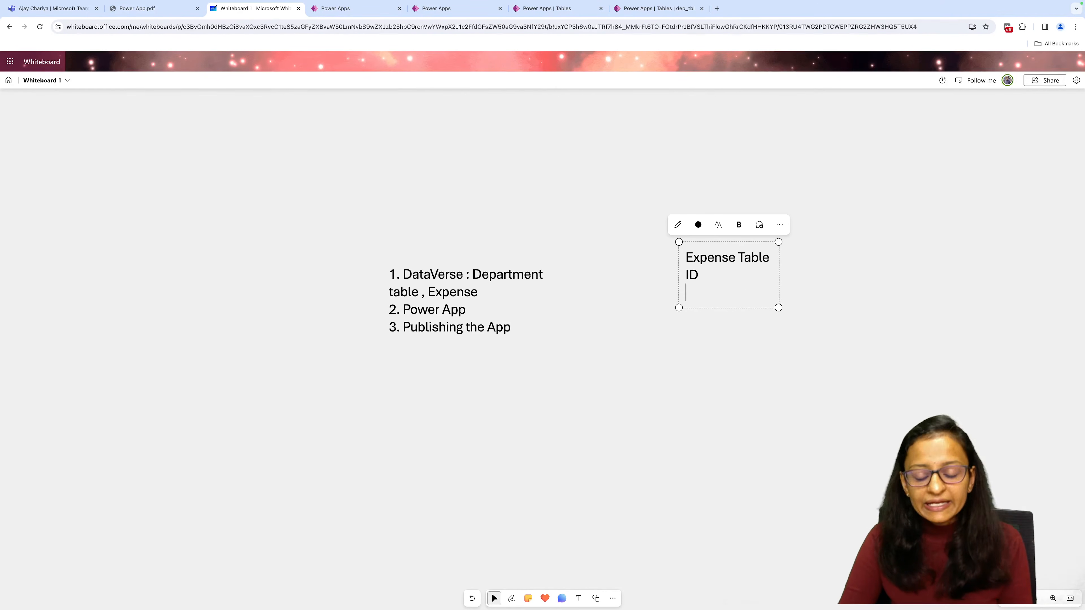
{"action": "type", "text": "Exp"}
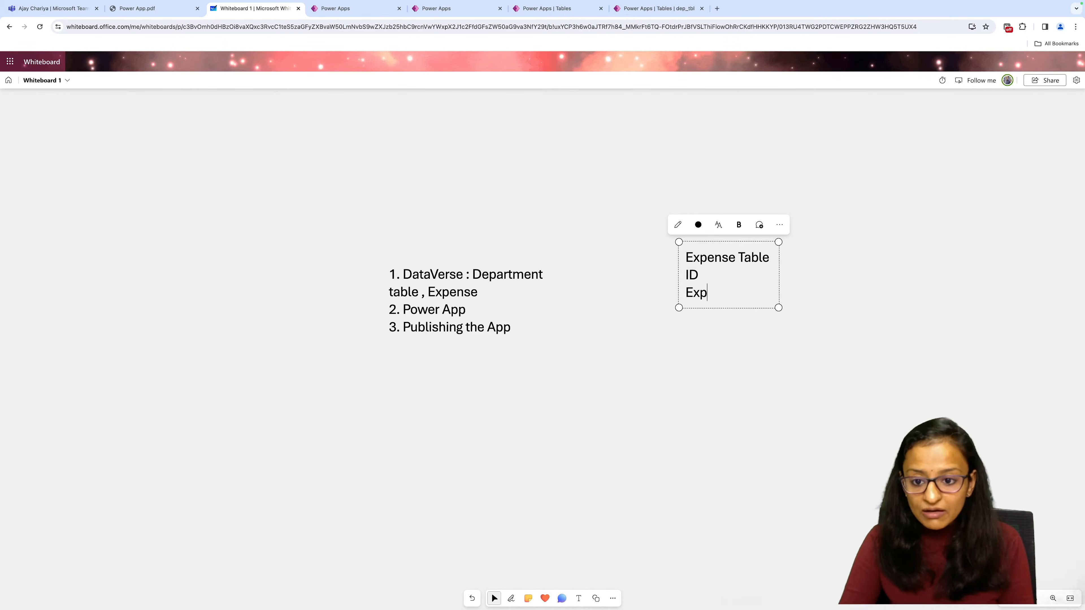
{"action": "type", "text": "_des"}
{"action": "key", "text": "Return"}
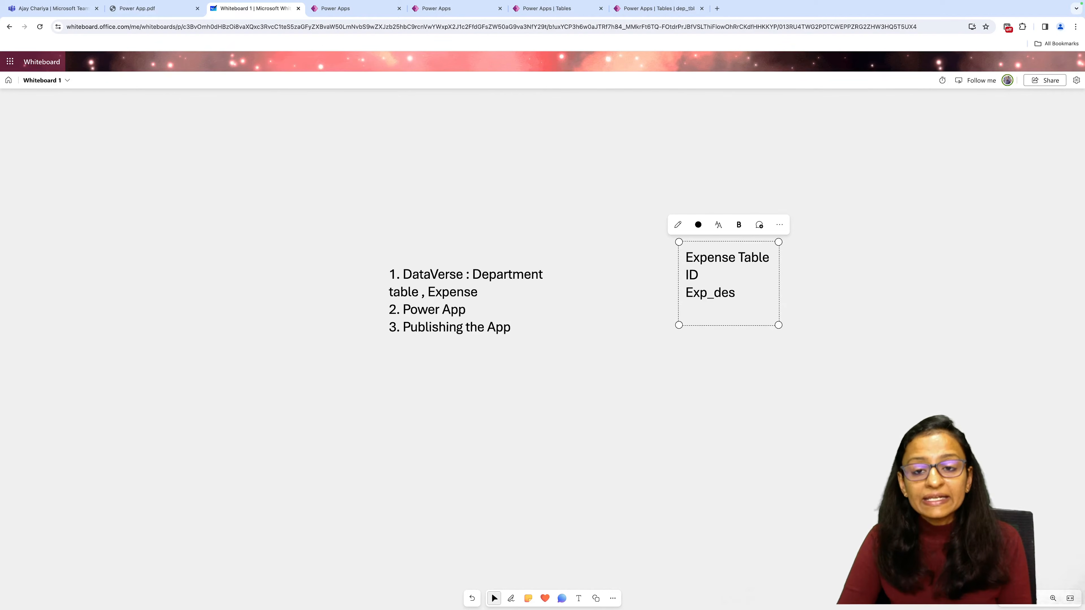
{"action": "type", "text": "exp_"}
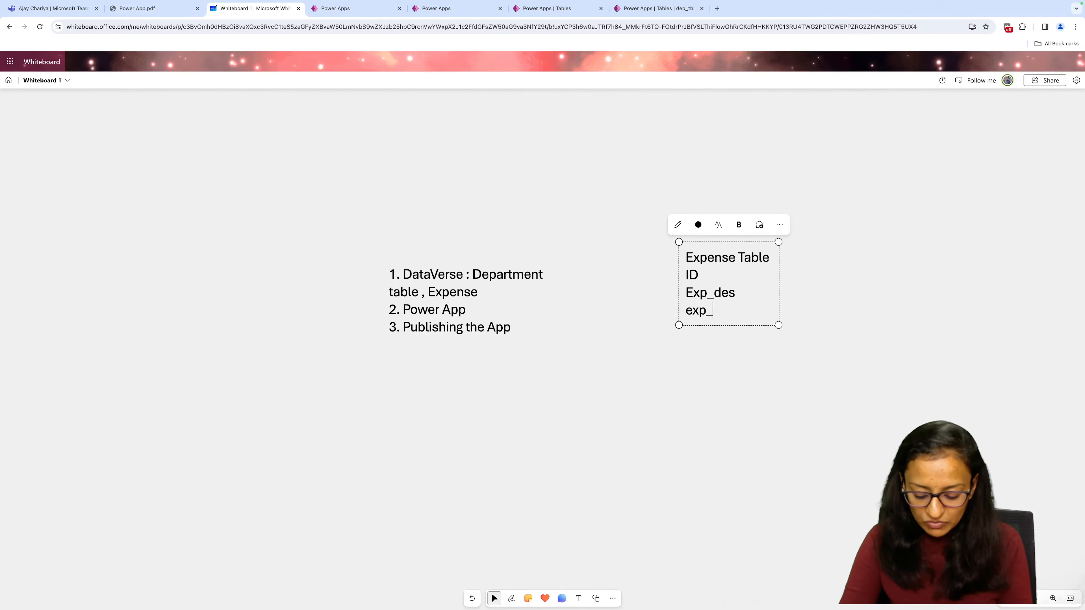
{"action": "type", "text": "amt"}
{"action": "key", "text": "Return"}
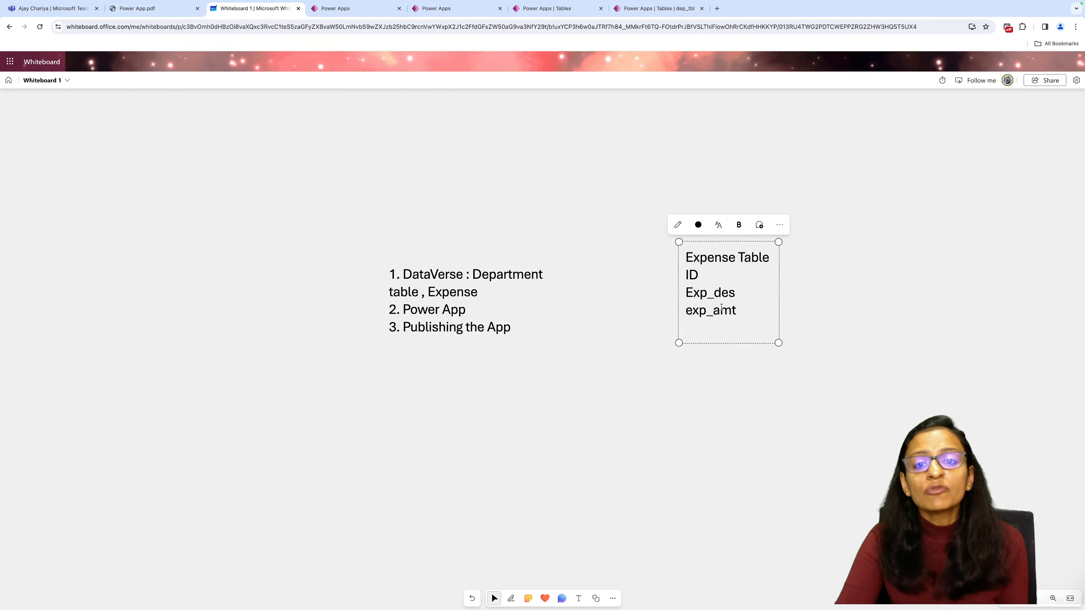
{"action": "type", "text": "dep"}
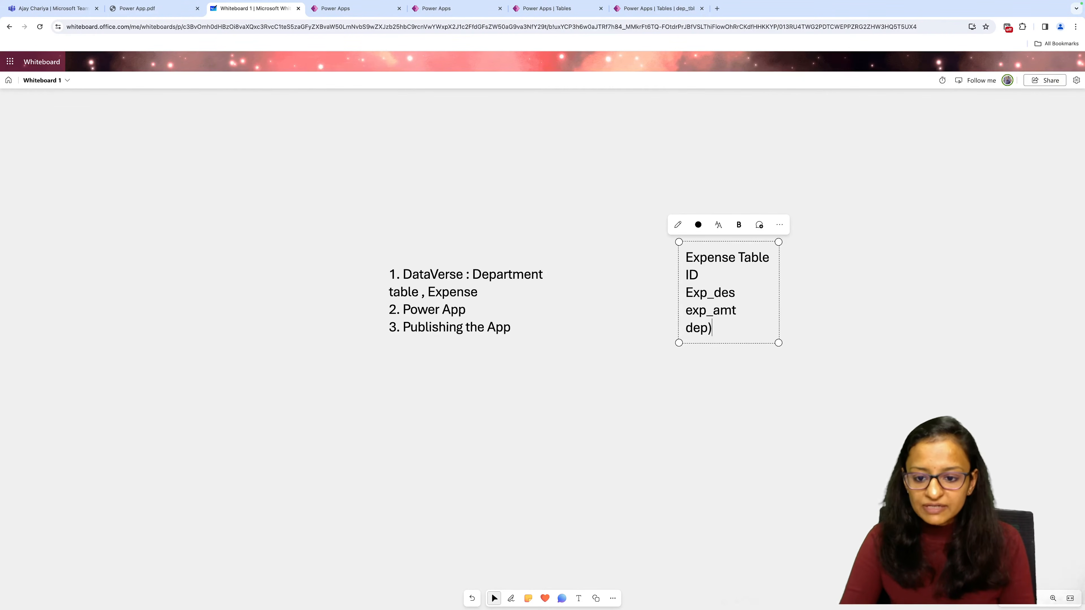
{"action": "key", "text": "BackSpace"}
{"action": "type", "text": "_id"}
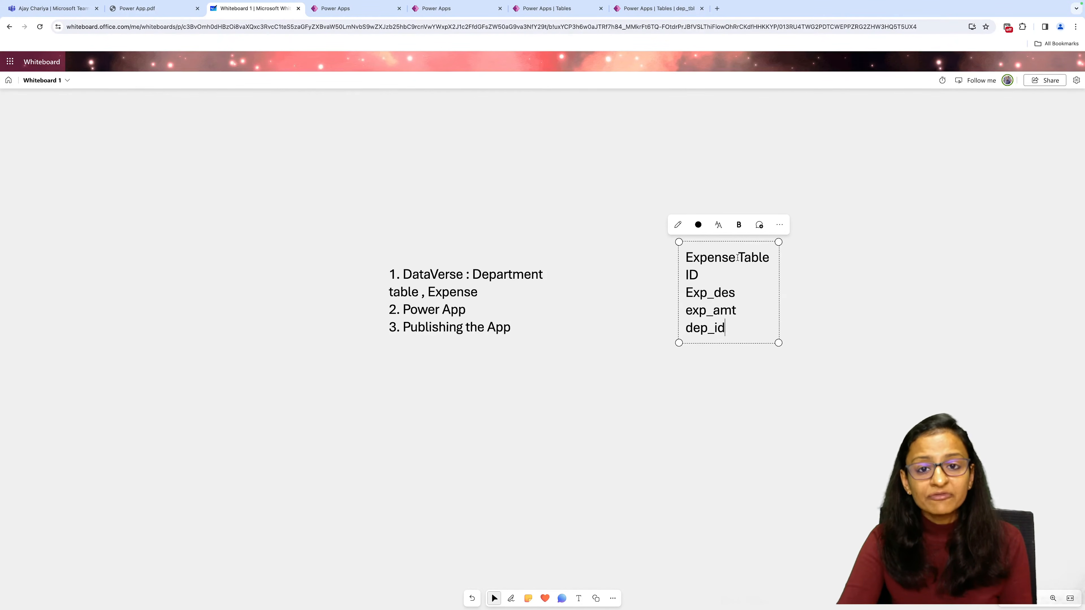
{"action": "left_click_drag", "start_coordinate": [726, 329], "coordinate": [679, 333]}
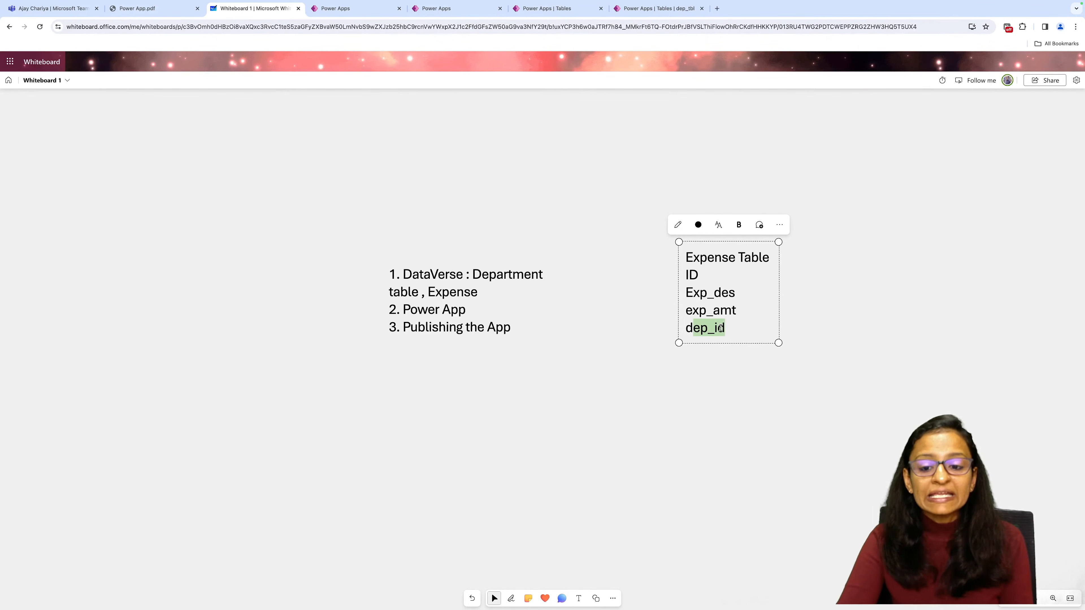
Switch back to Power Apps, show the custom tables, and start a new blank table by adding columns and data.
{"action": "left_click", "coordinate": [657, 11]}
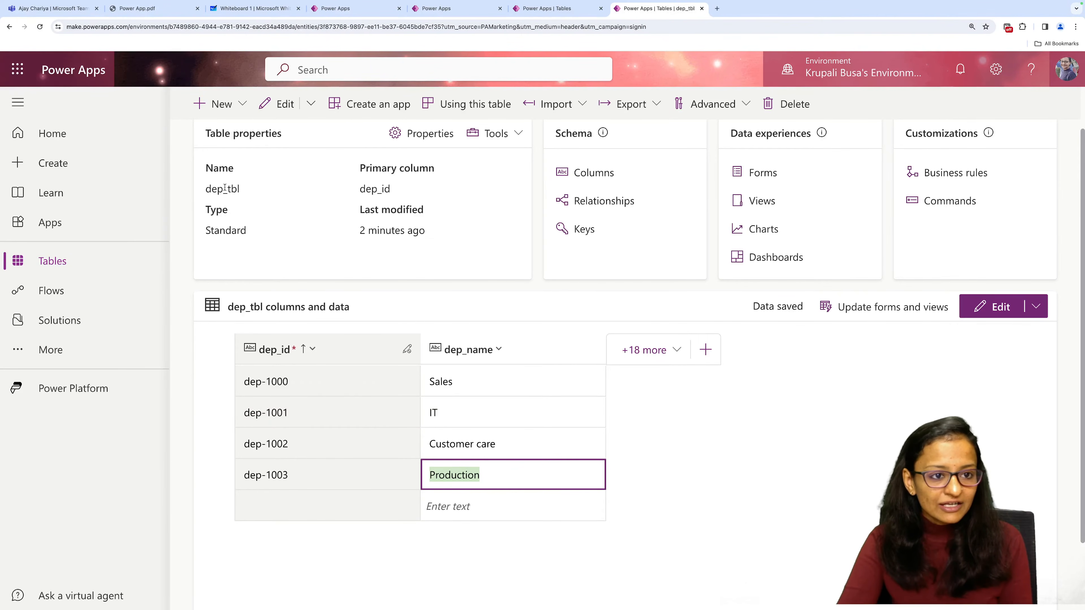
{"action": "scroll", "coordinate": [497, 245], "scroll_direction": "down", "scroll_amount": 2}
{"action": "scroll", "coordinate": [497, 245], "scroll_direction": "up", "scroll_amount": 4}
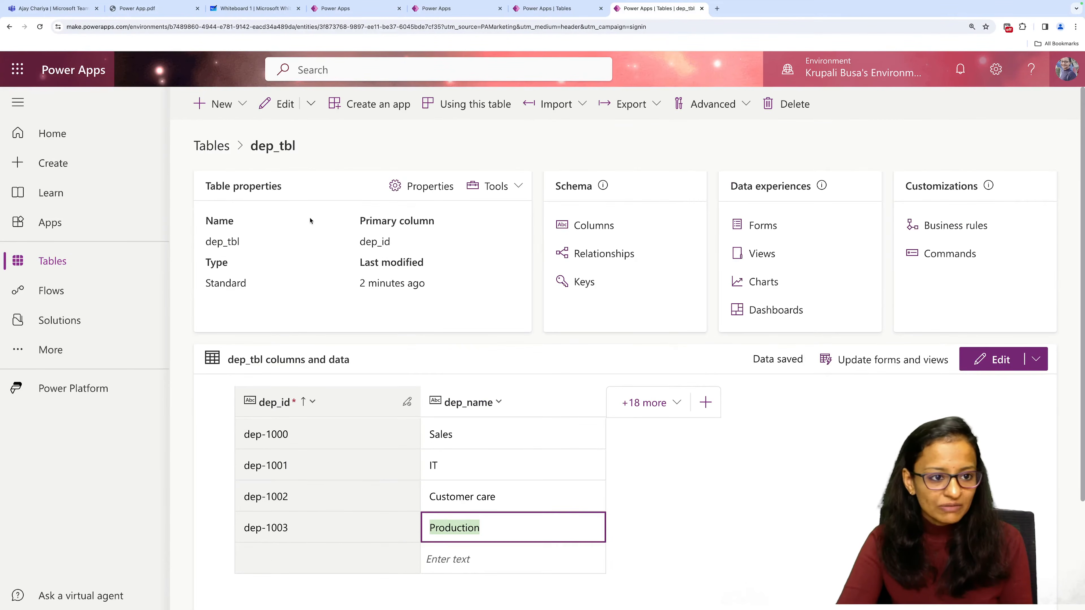
{"action": "left_click", "coordinate": [202, 148]}
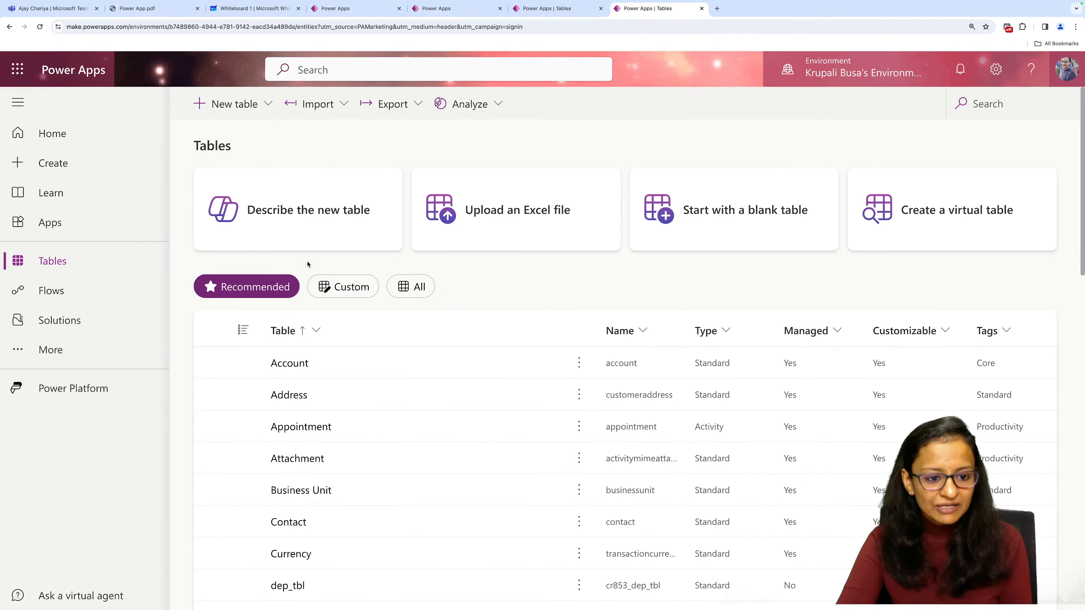
{"action": "left_click", "coordinate": [327, 288]}
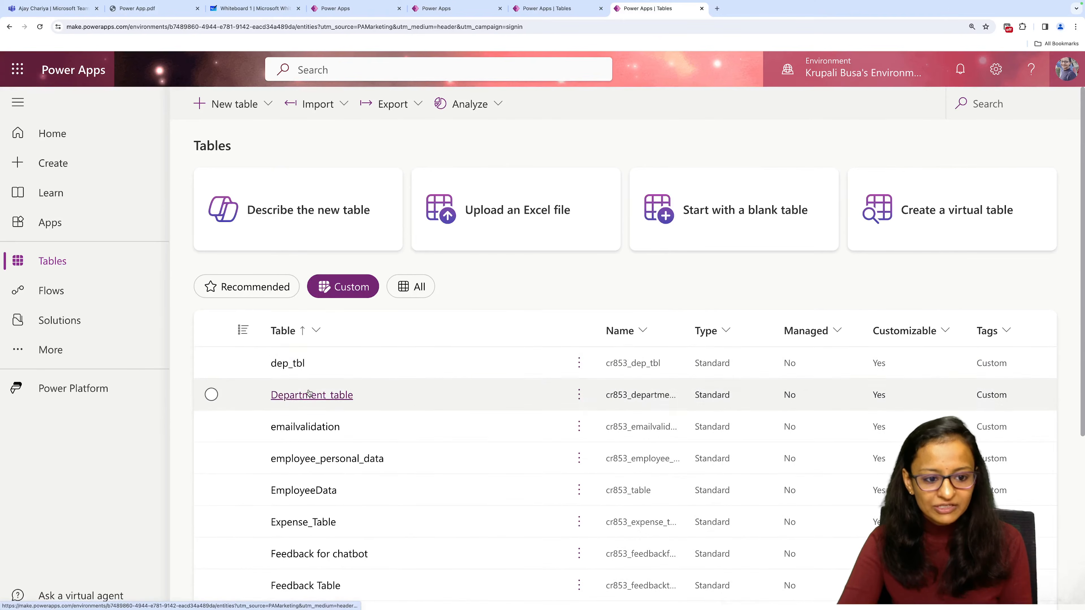
{"action": "left_click", "coordinate": [242, 100]}
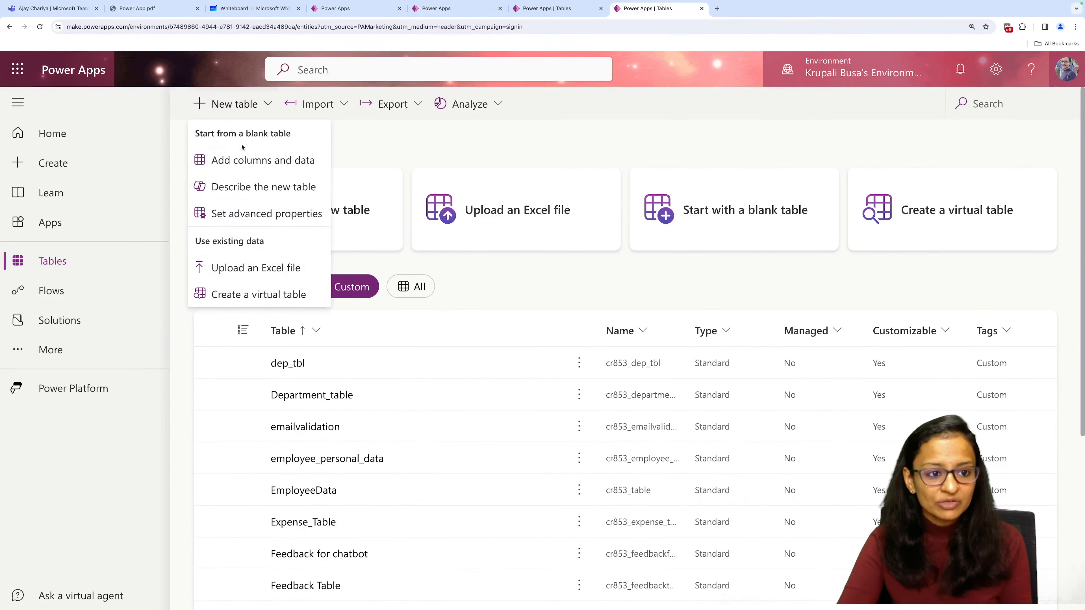
{"action": "left_click", "coordinate": [243, 165]}
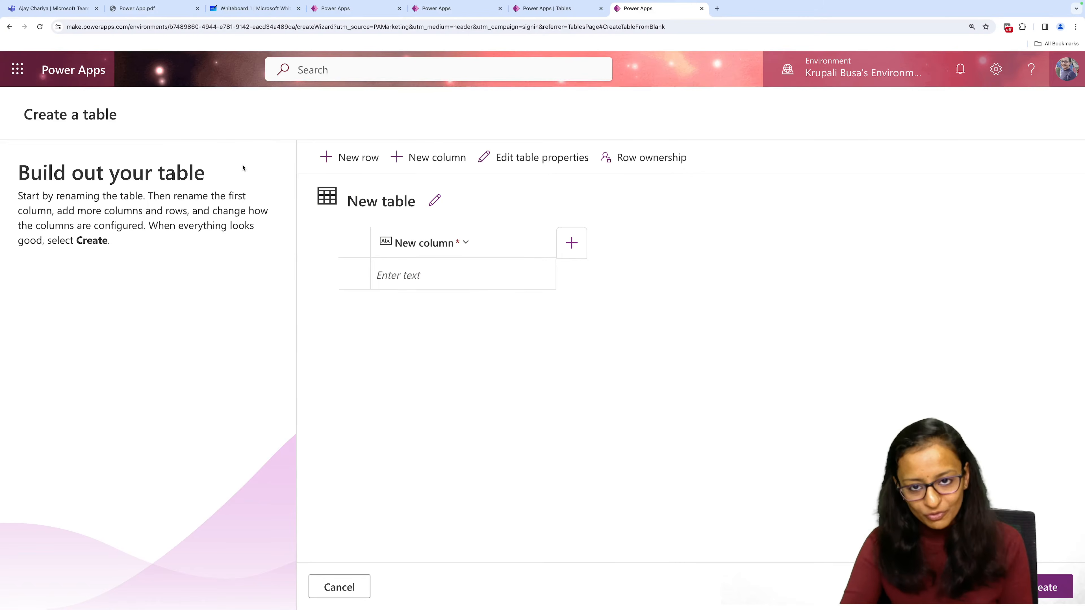
Set the new table's display name to exp_tbl and save the table properties.
{"action": "left_click", "coordinate": [440, 203]}
{"action": "double_click", "coordinate": [365, 298]}
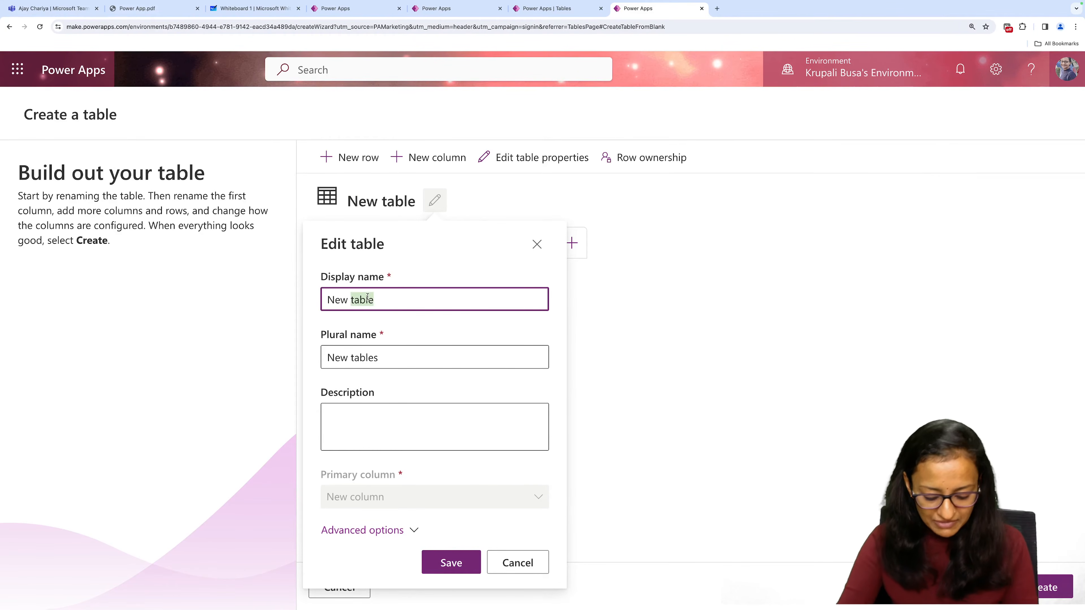
{"action": "key", "text": "BackSpace"}
{"action": "key", "text": "BackSpace"}
{"action": "key", "text": "BackSpace"}
{"action": "key", "text": "BackSpace"}
{"action": "key", "text": "BackSpace"}
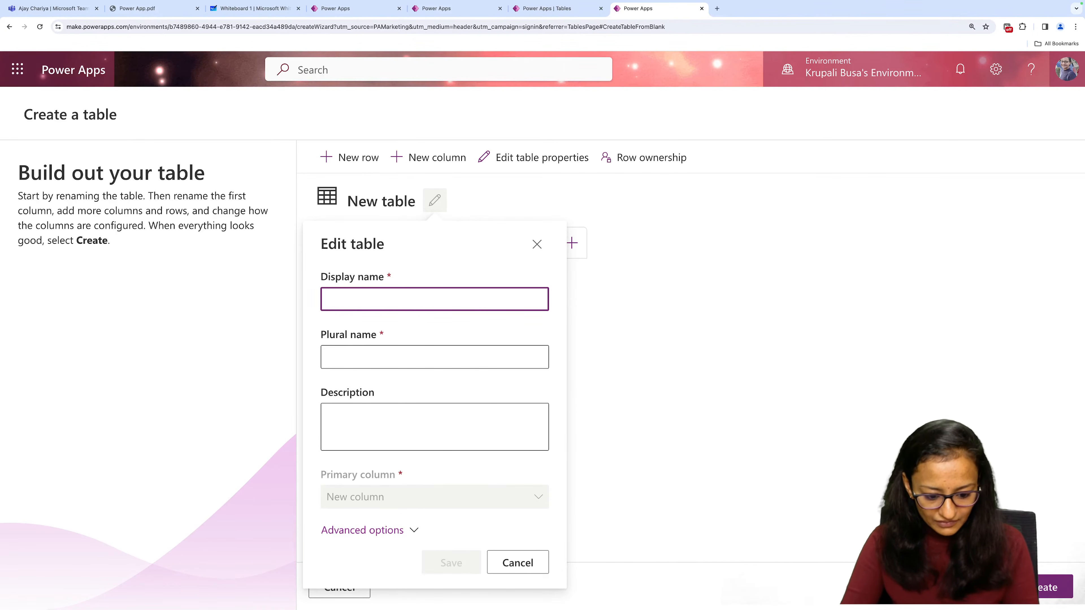
{"action": "type", "text": "exp_"}
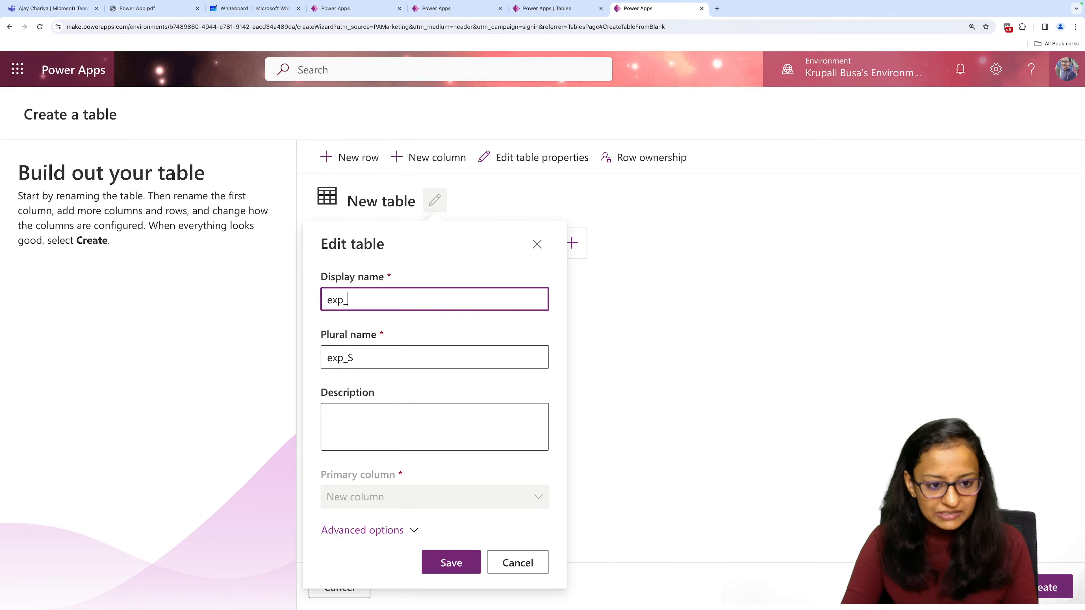
{"action": "type", "text": "tbl"}
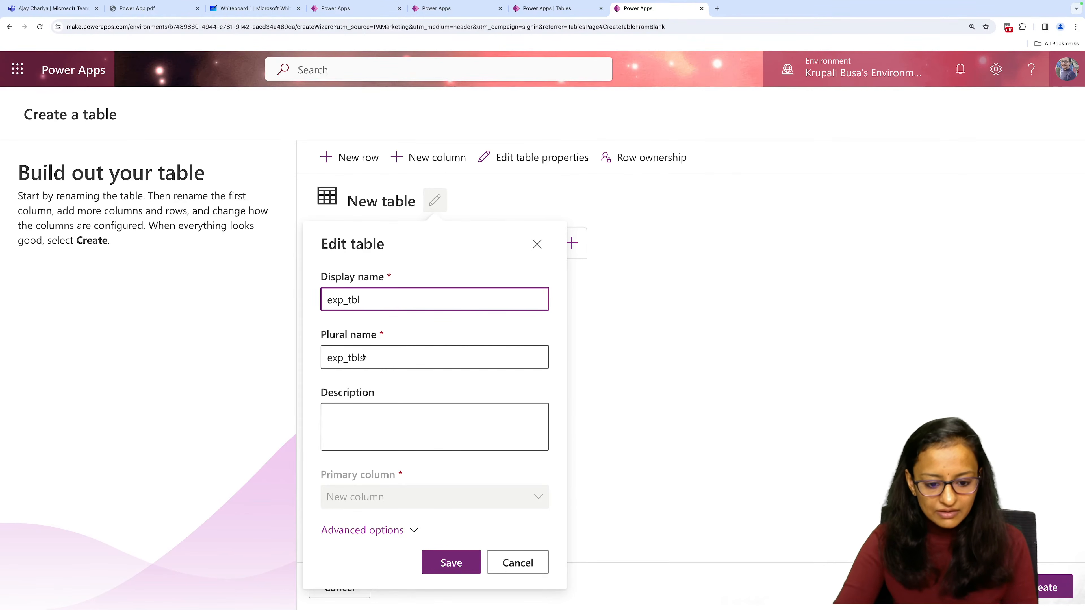
{"action": "left_click", "coordinate": [446, 563]}
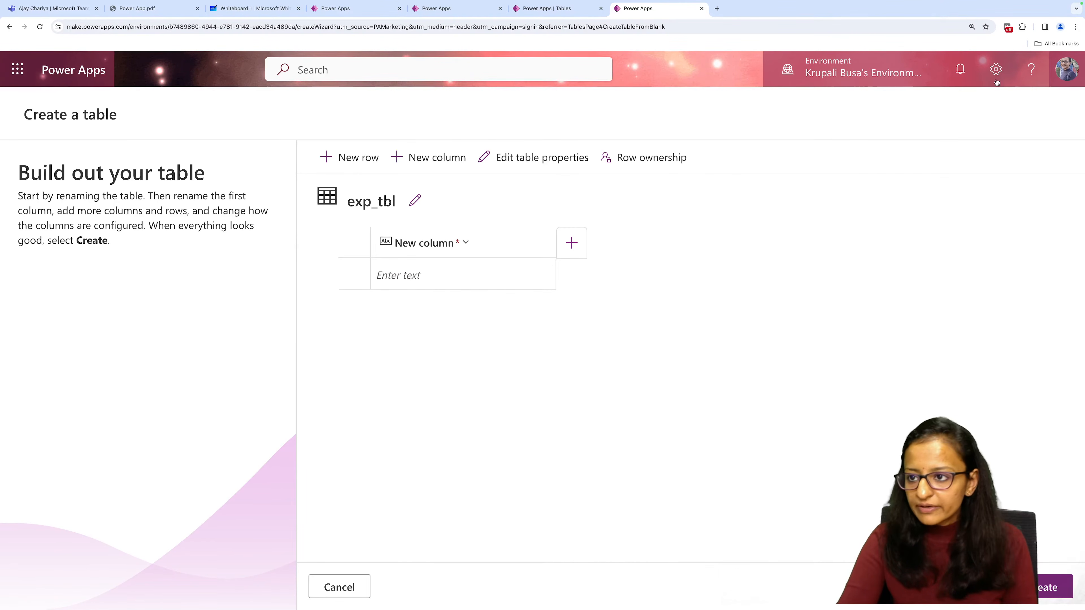
{"action": "left_click", "coordinate": [1076, 26]}
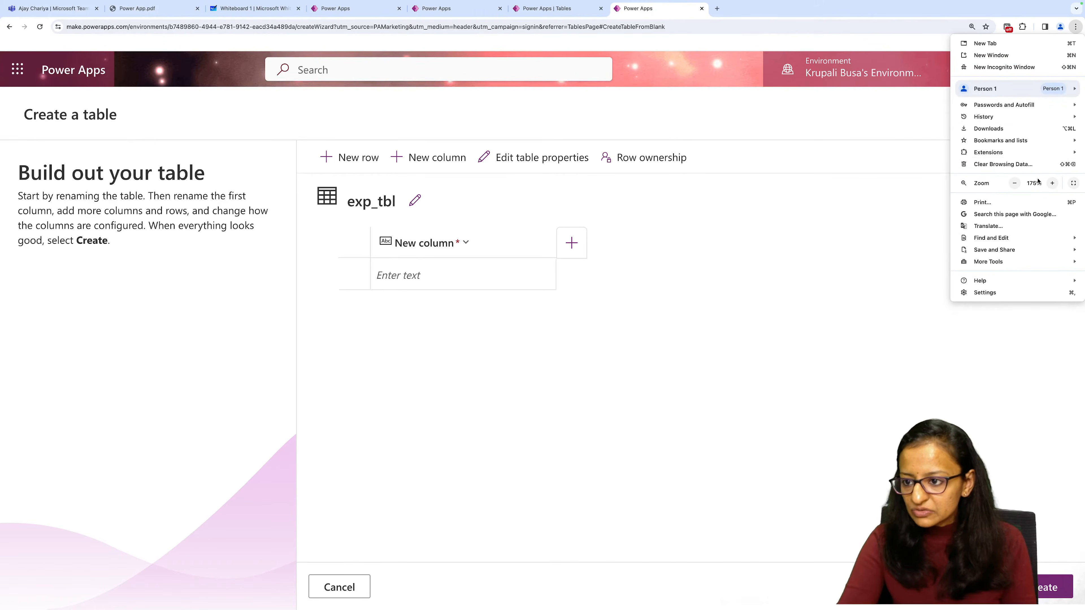
{"action": "left_click", "coordinate": [1052, 183]}
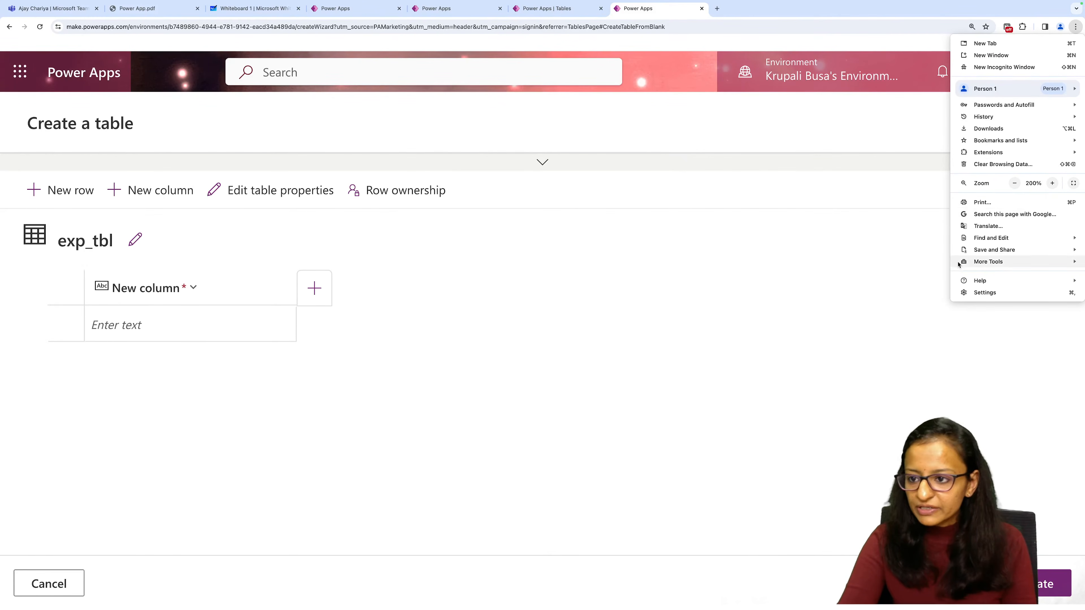
{"action": "left_click", "coordinate": [1014, 183]}
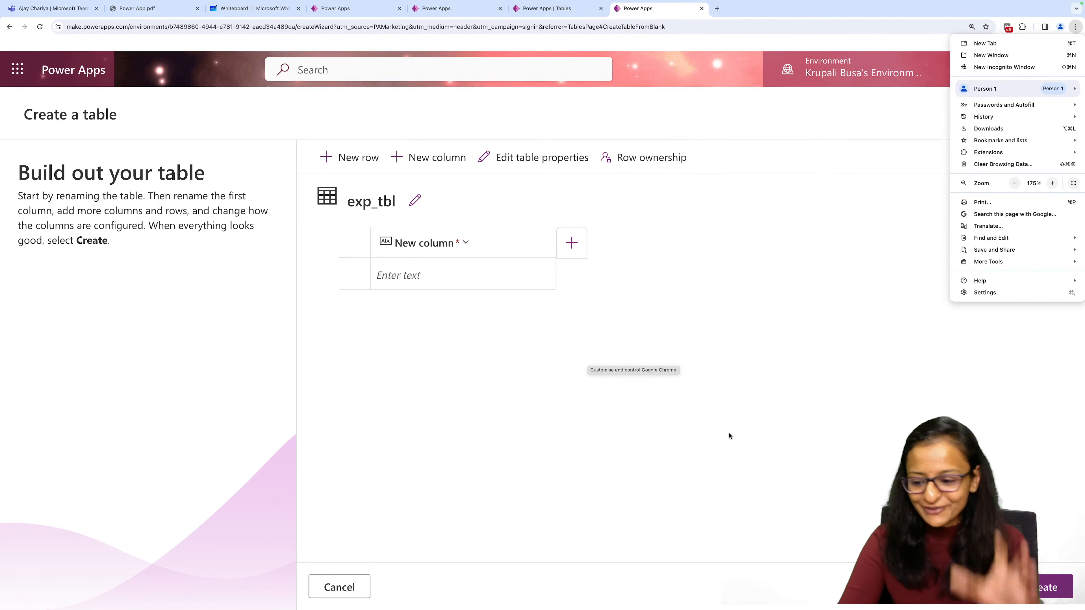
{"action": "left_click", "coordinate": [1040, 588]}
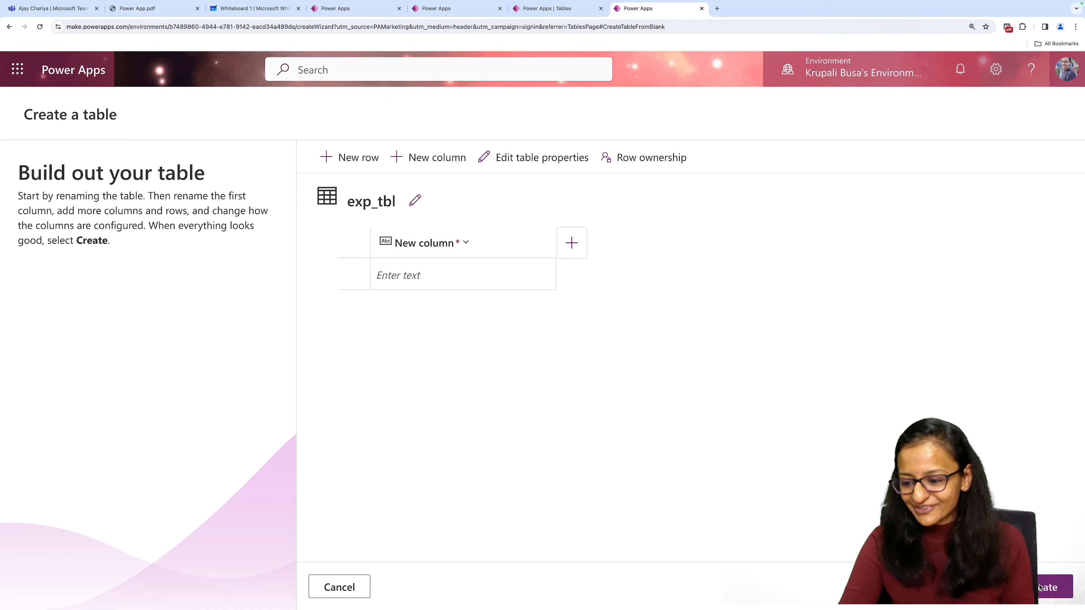
Create the exp_tbl table and show its columns and data section.
{"action": "left_click", "coordinate": [1040, 588]}
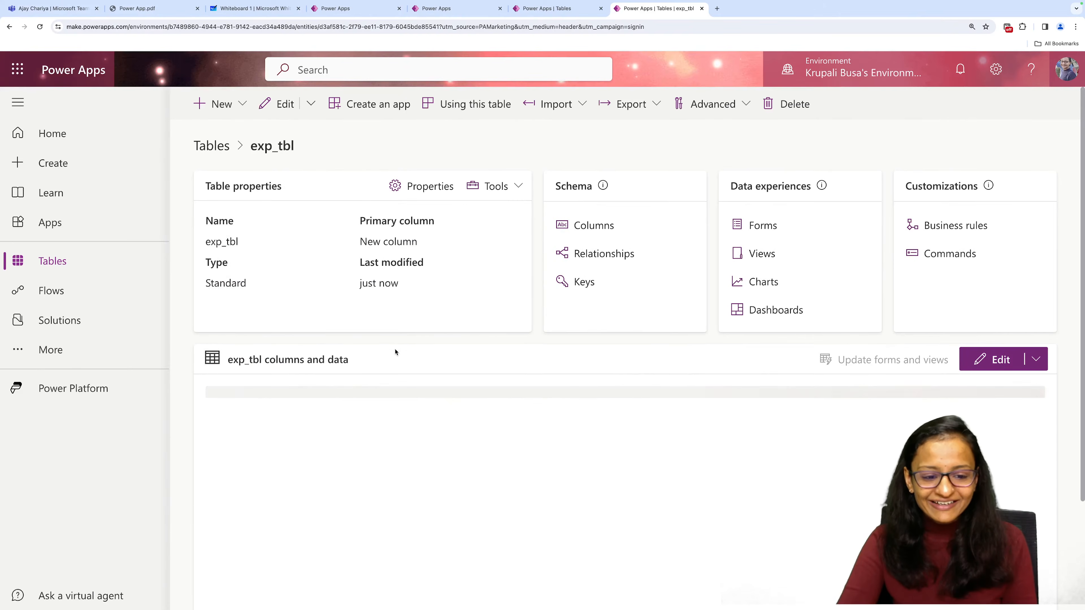
{"action": "scroll", "coordinate": [396, 352], "scroll_direction": "down", "scroll_amount": 1}
{"action": "scroll", "coordinate": [380, 353], "scroll_direction": "down", "scroll_amount": 1}
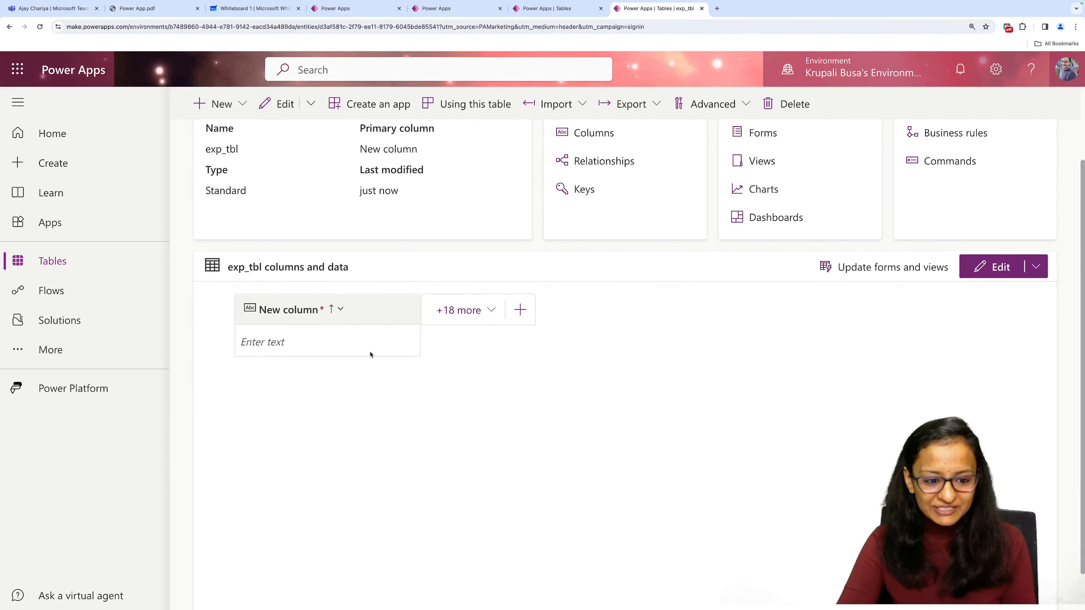
Edit the primary column of exp_tbl, renaming it exp_id and setting its data type to Autonumber.
{"action": "left_click", "coordinate": [335, 313]}
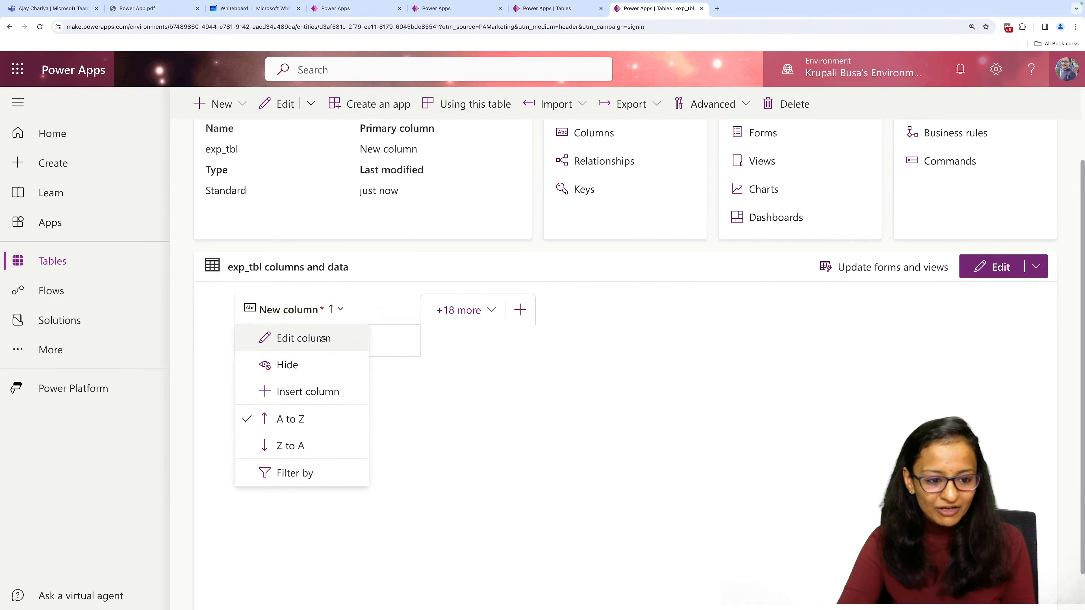
{"action": "scroll", "coordinate": [319, 341], "scroll_direction": "up", "scroll_amount": 1}
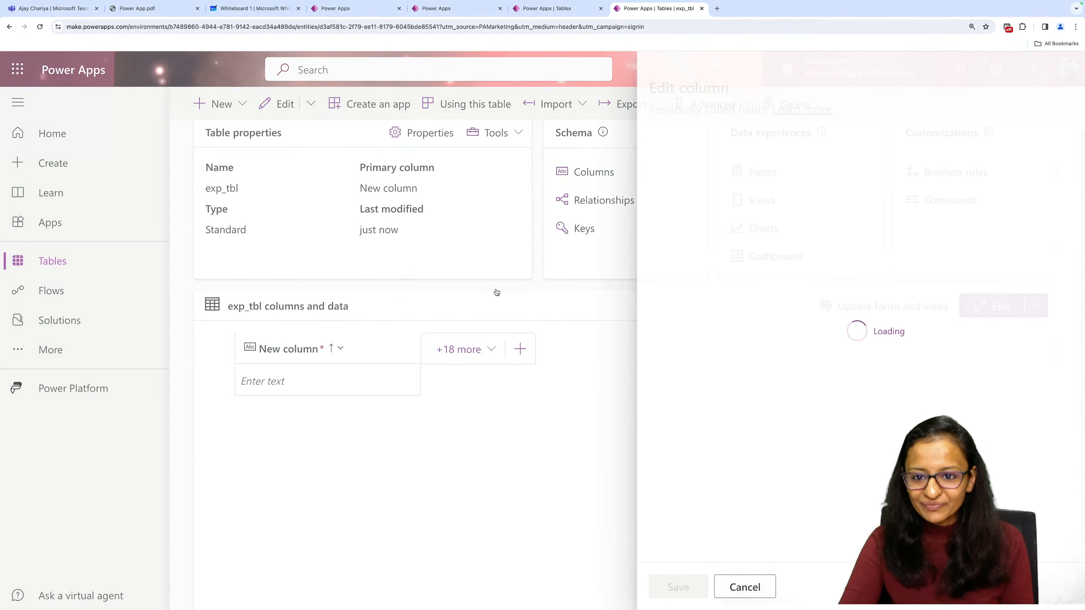
{"action": "left_click", "coordinate": [700, 167]}
{"action": "key", "text": "ctrl+a"}
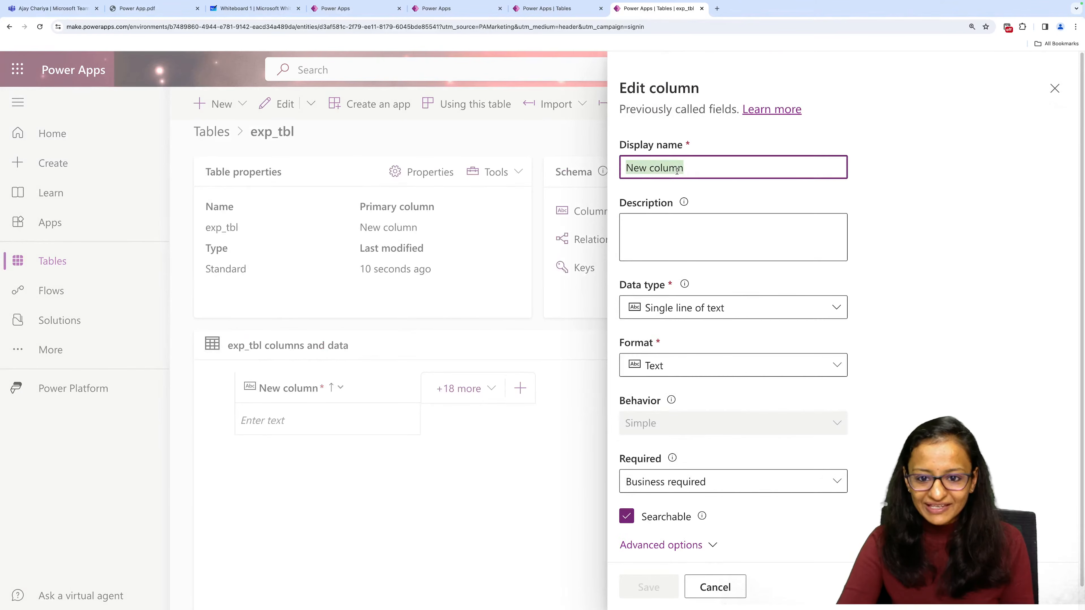
{"action": "type", "text": "exp_id"}
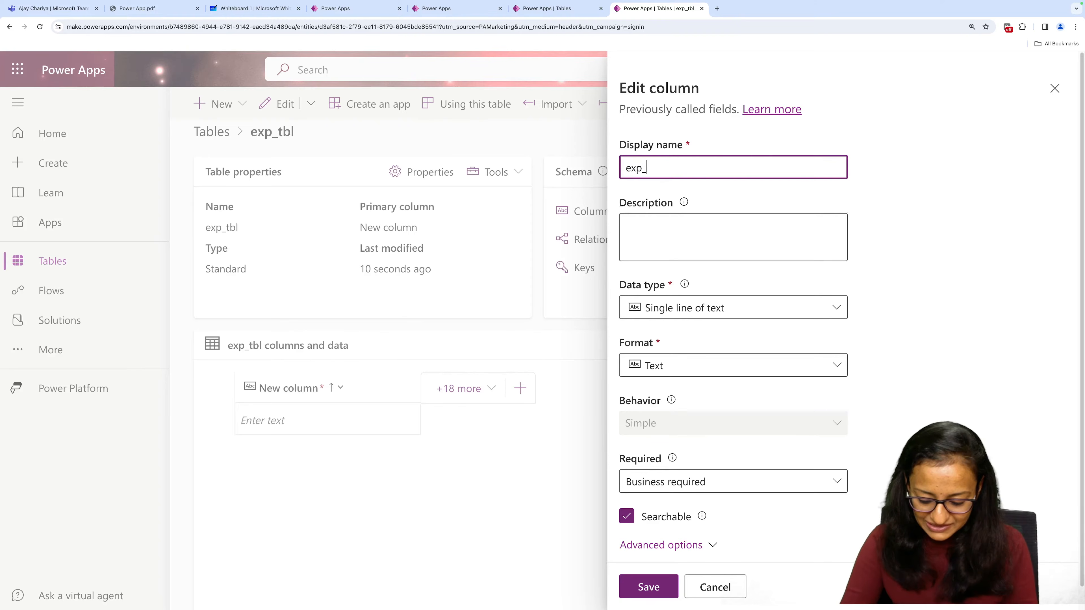
{"action": "left_click", "coordinate": [660, 318]}
{"action": "left_click", "coordinate": [687, 361]}
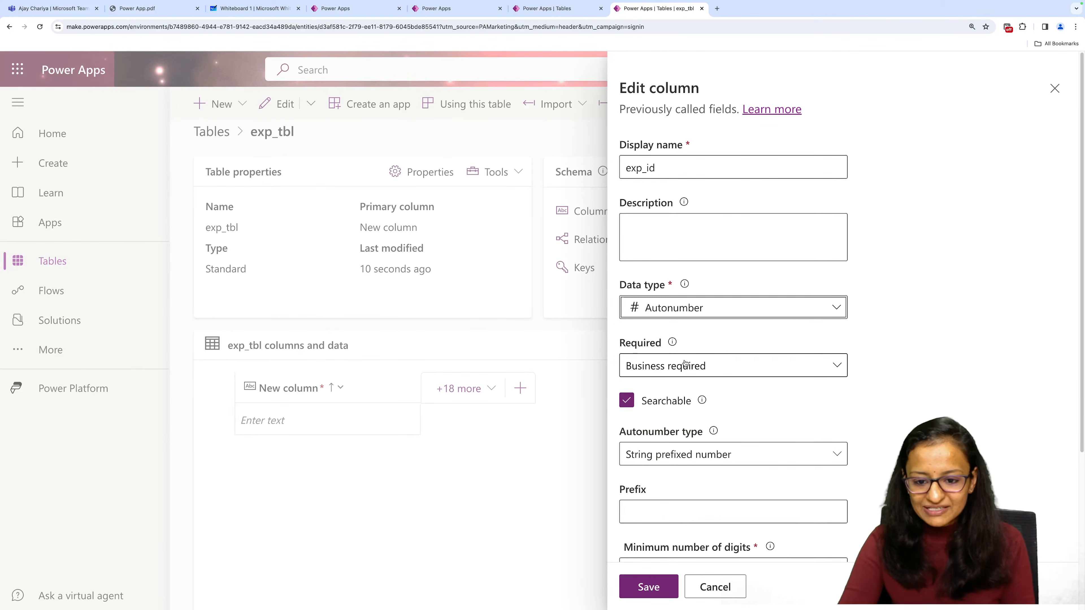
Set the exp_id autonumber prefix to exp and save the column.
{"action": "left_click", "coordinate": [661, 506]}
{"action": "scroll", "coordinate": [661, 507], "scroll_direction": "down", "scroll_amount": 5}
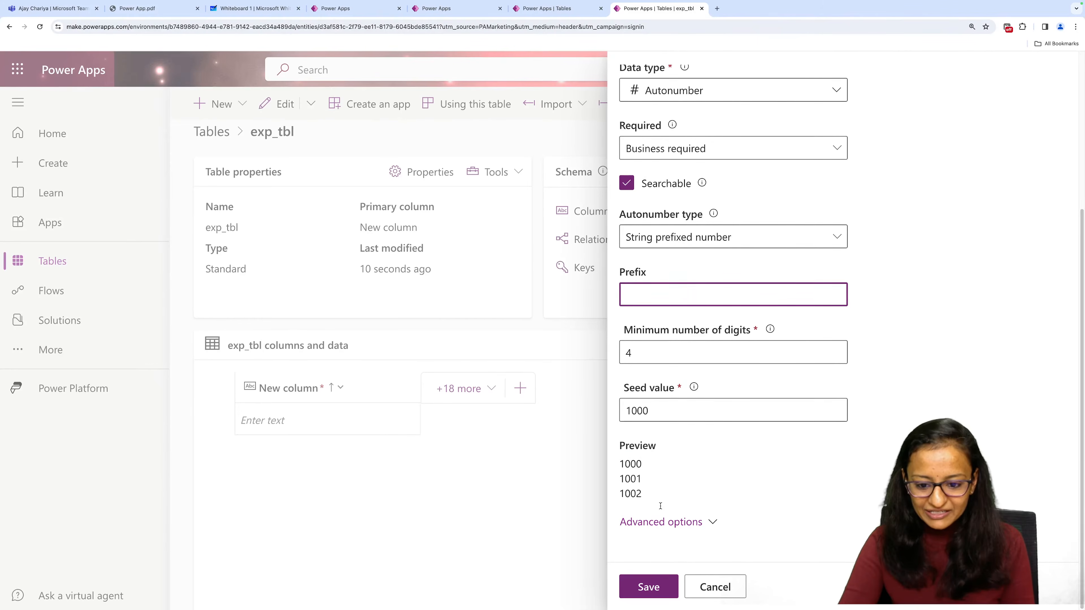
{"action": "type", "text": "exo"}
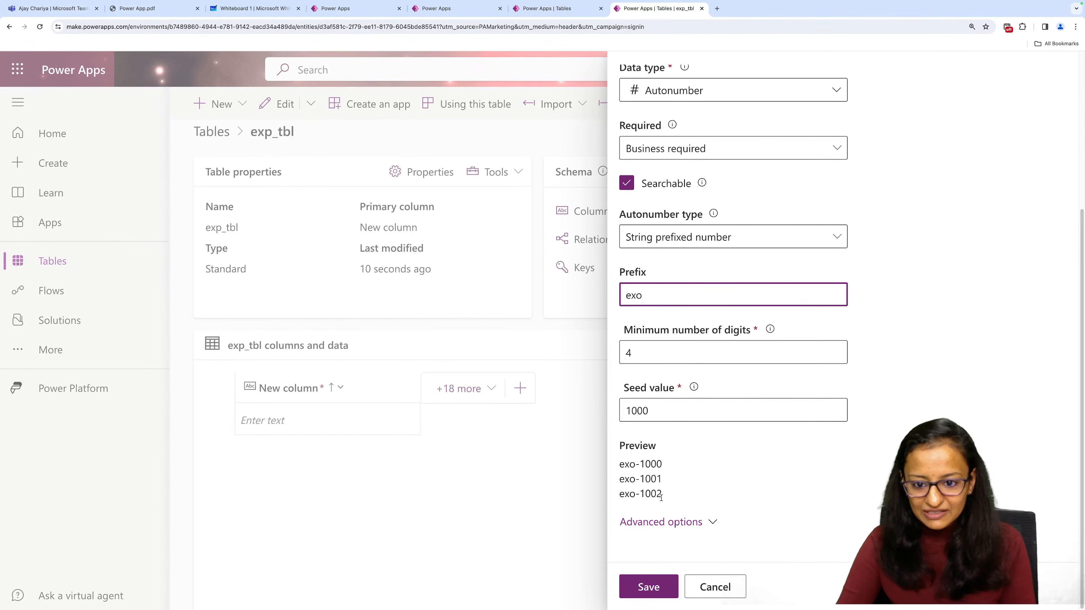
{"action": "key", "text": "BackSpace"}
{"action": "type", "text": "p"}
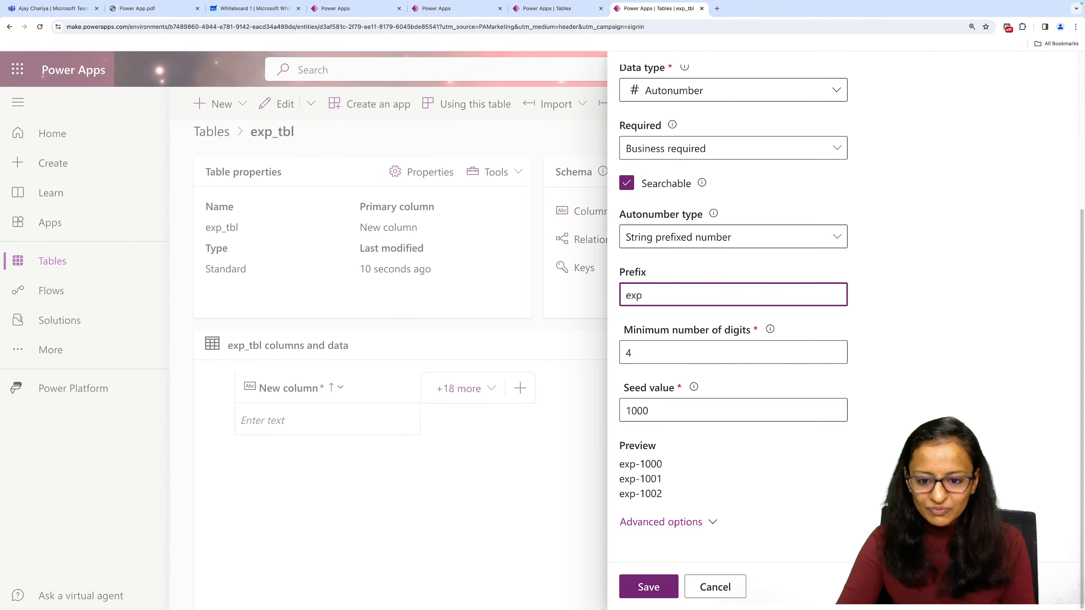
{"action": "left_click", "coordinate": [631, 597]}
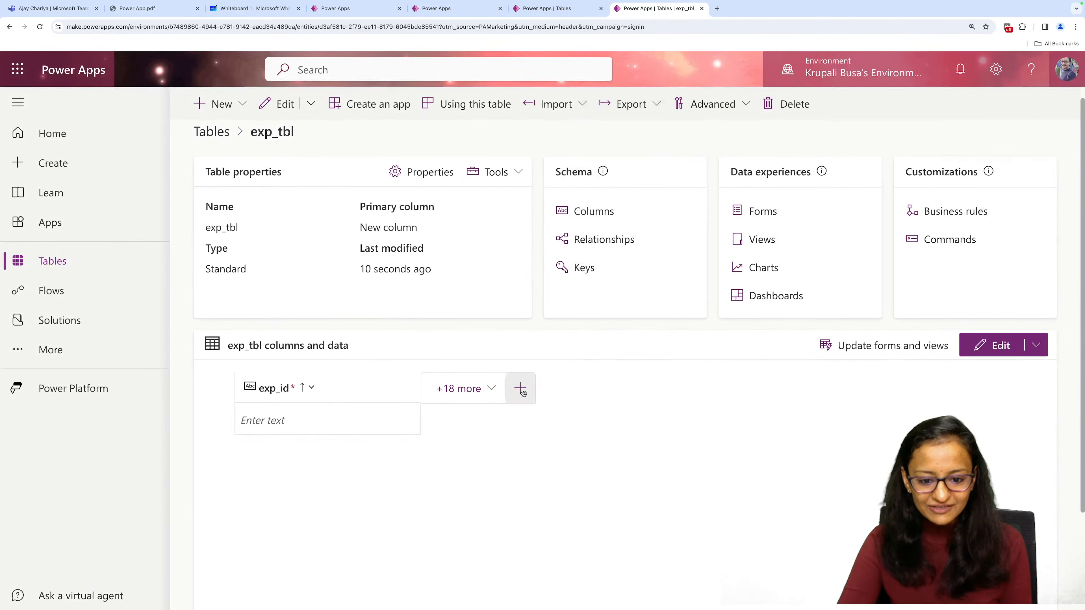
Add a column named exp_des to exp_tbl with the Single line of text data type and save it.
{"action": "left_click", "coordinate": [520, 388]}
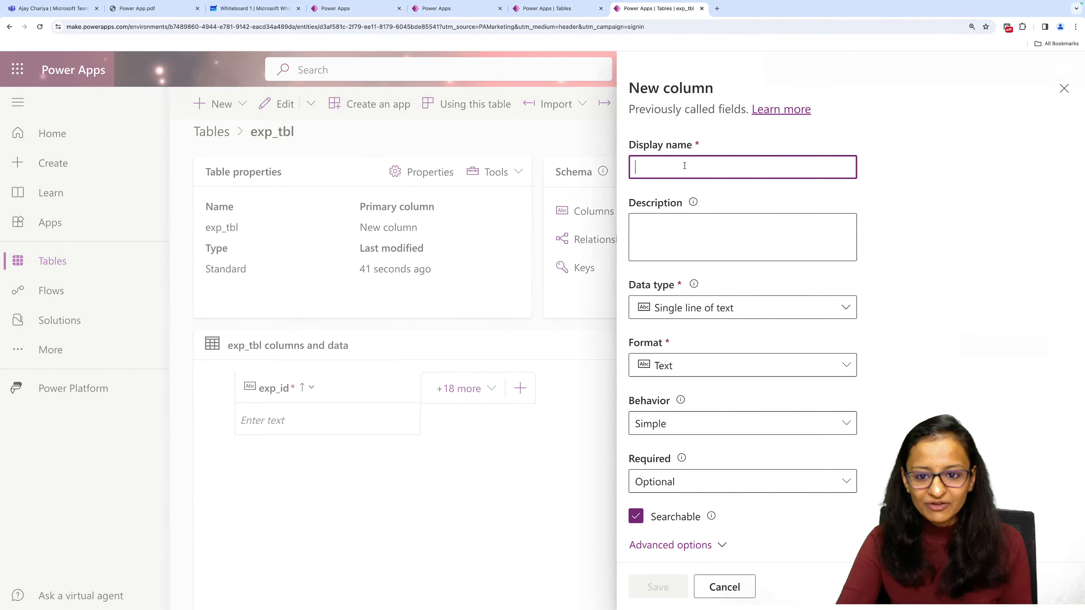
{"action": "type", "text": "exp_"}
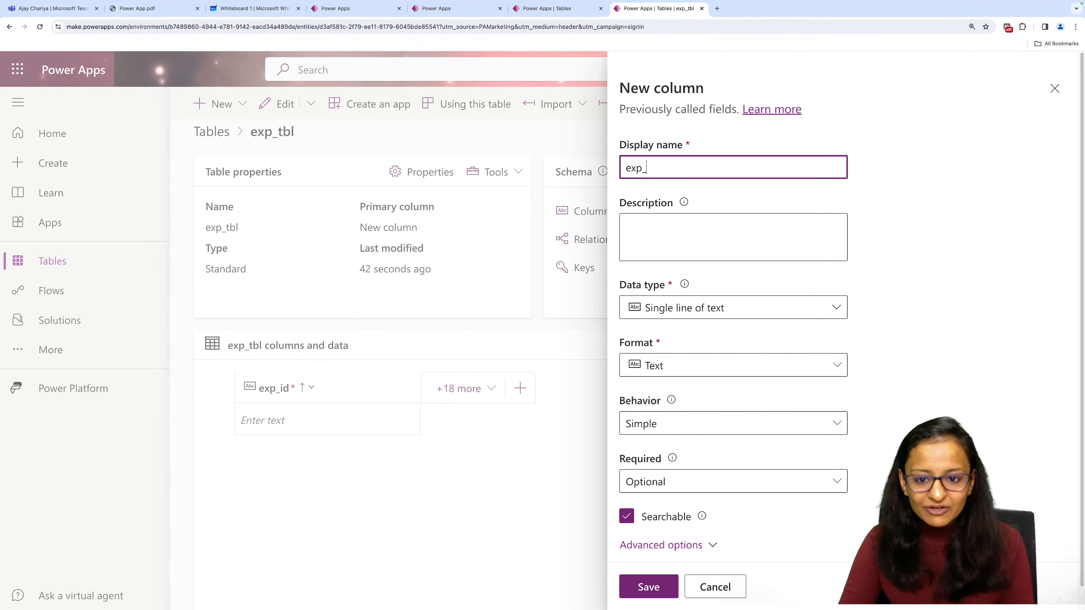
{"action": "type", "text": "des"}
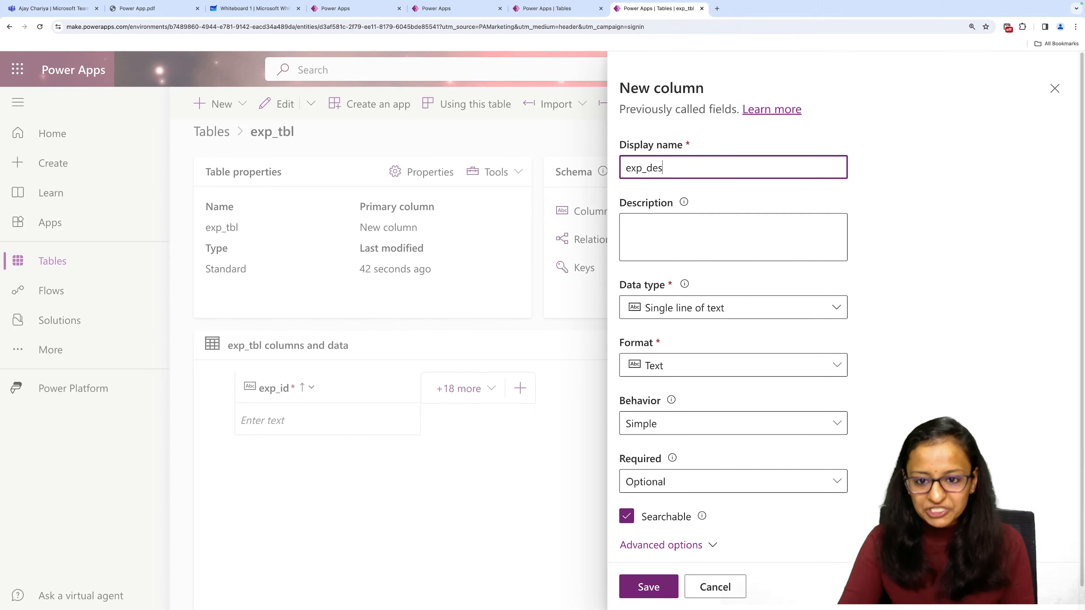
{"action": "left_click", "coordinate": [670, 311]}
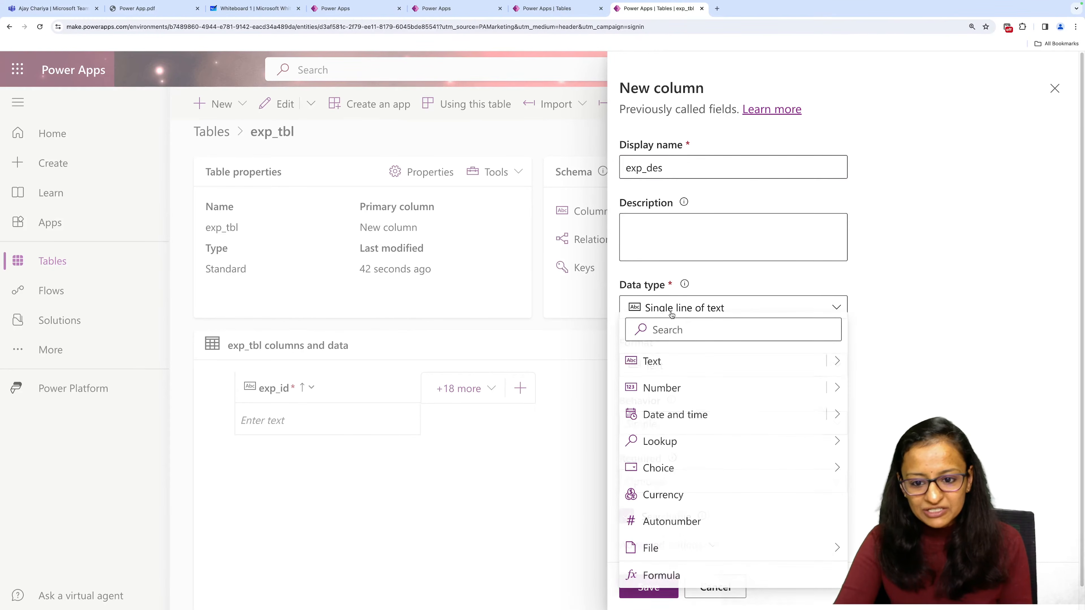
{"action": "left_click", "coordinate": [672, 314]}
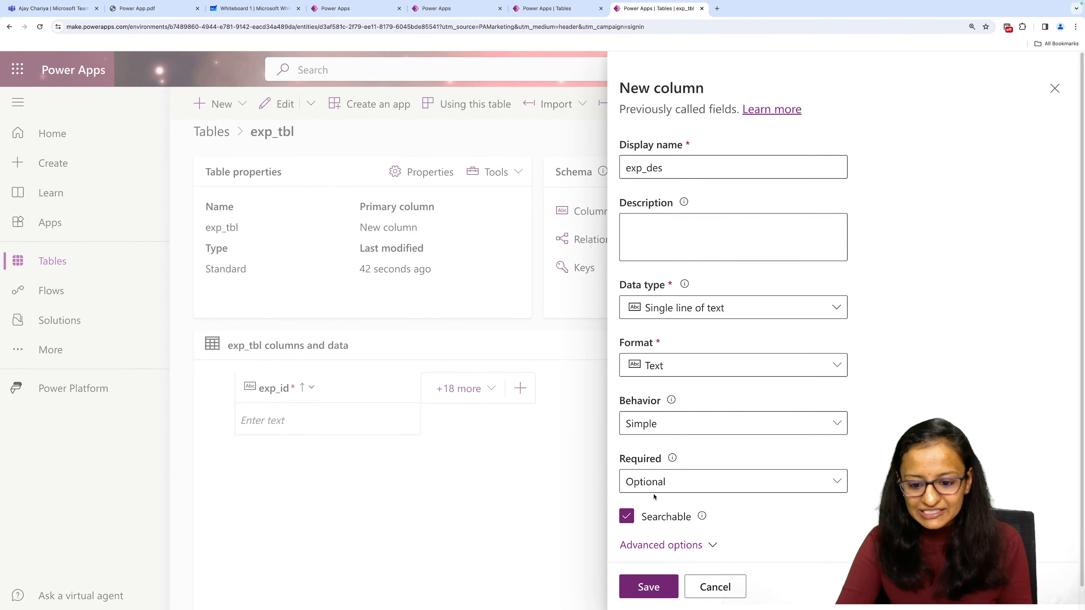
{"action": "scroll", "coordinate": [657, 510], "scroll_direction": "down", "scroll_amount": 1}
{"action": "left_click", "coordinate": [641, 584]}
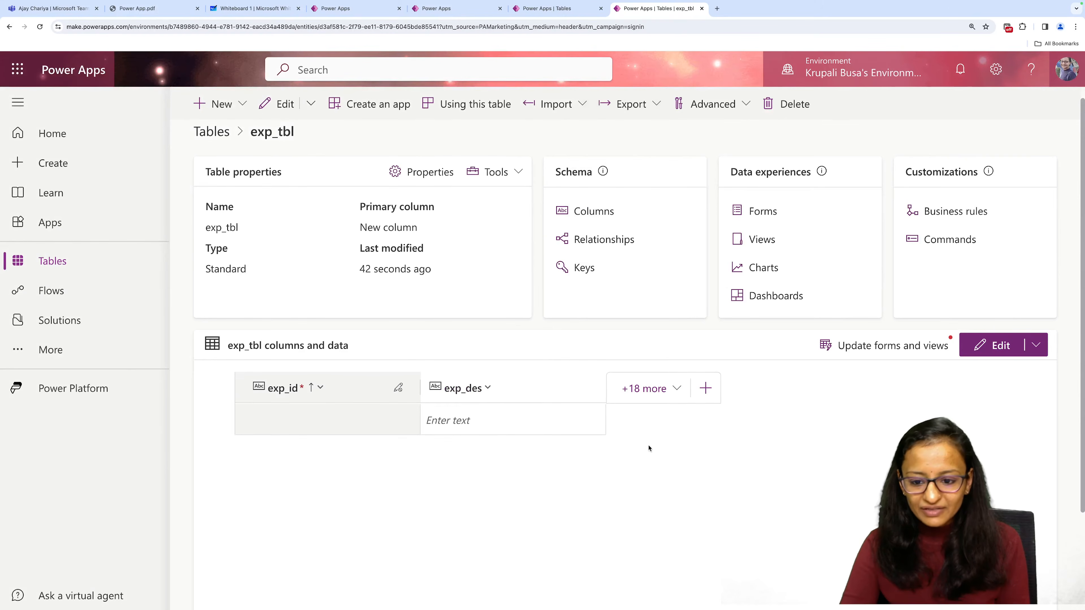
Add a column named exp_amt to exp_tbl with the Decimal data type and save it.
{"action": "left_click", "coordinate": [706, 388]}
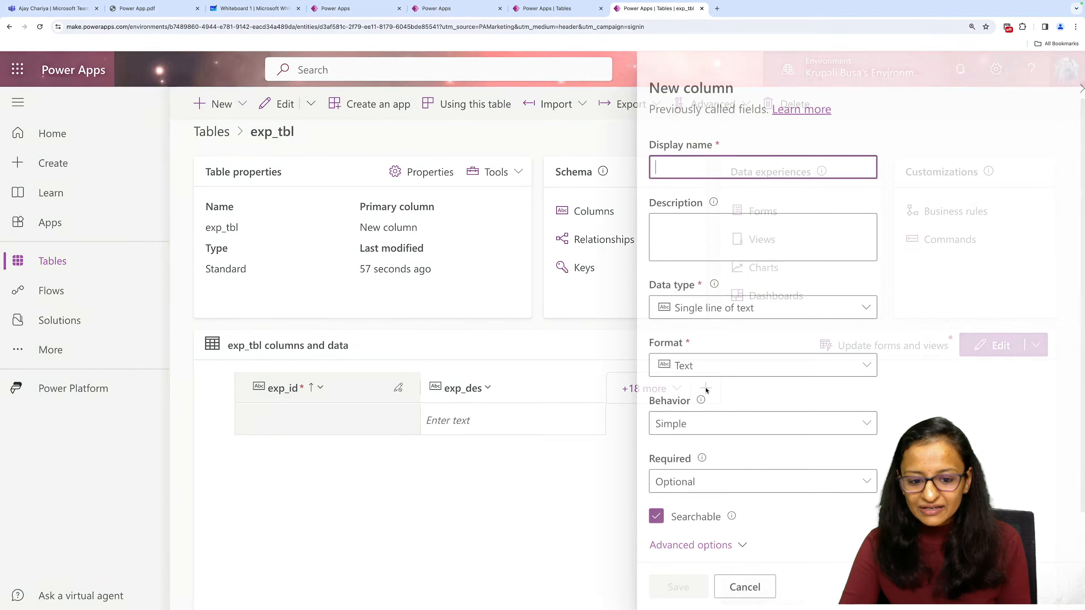
{"action": "type", "text": "exp"}
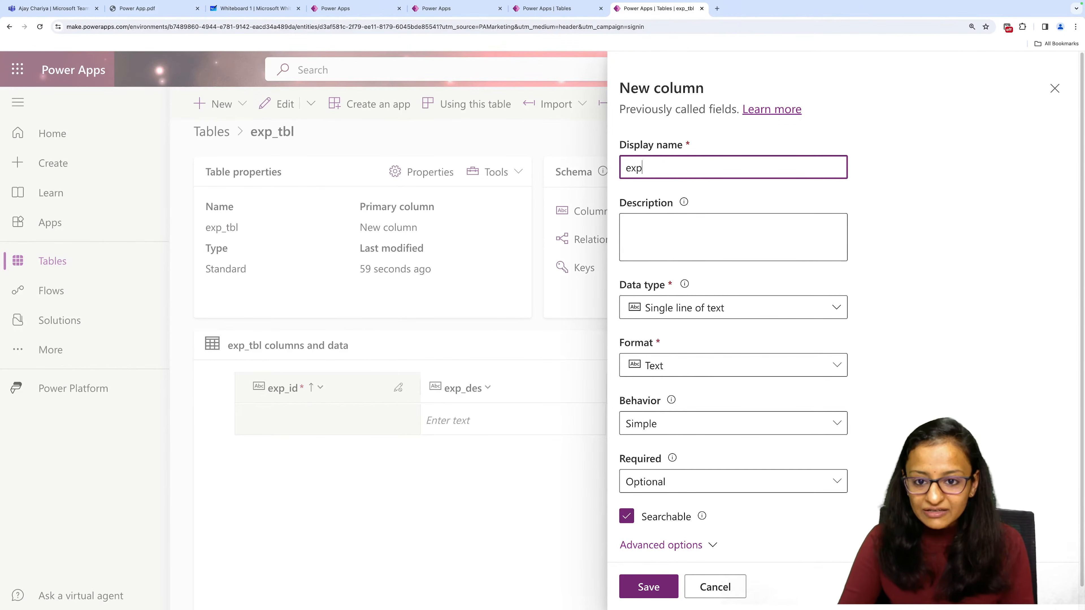
{"action": "type", "text": "_amt"}
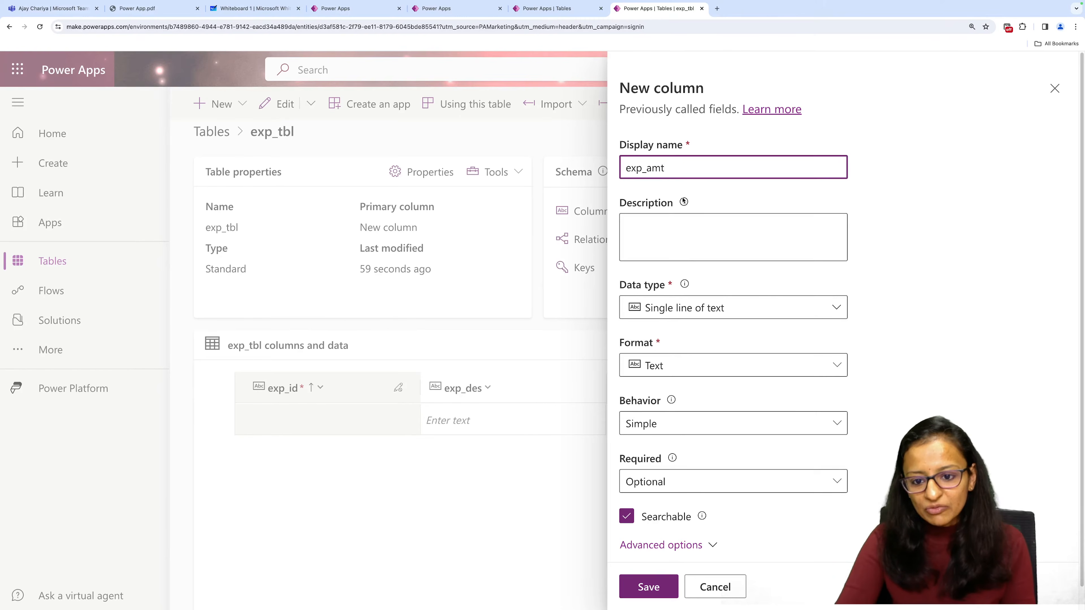
{"action": "left_click", "coordinate": [678, 310]}
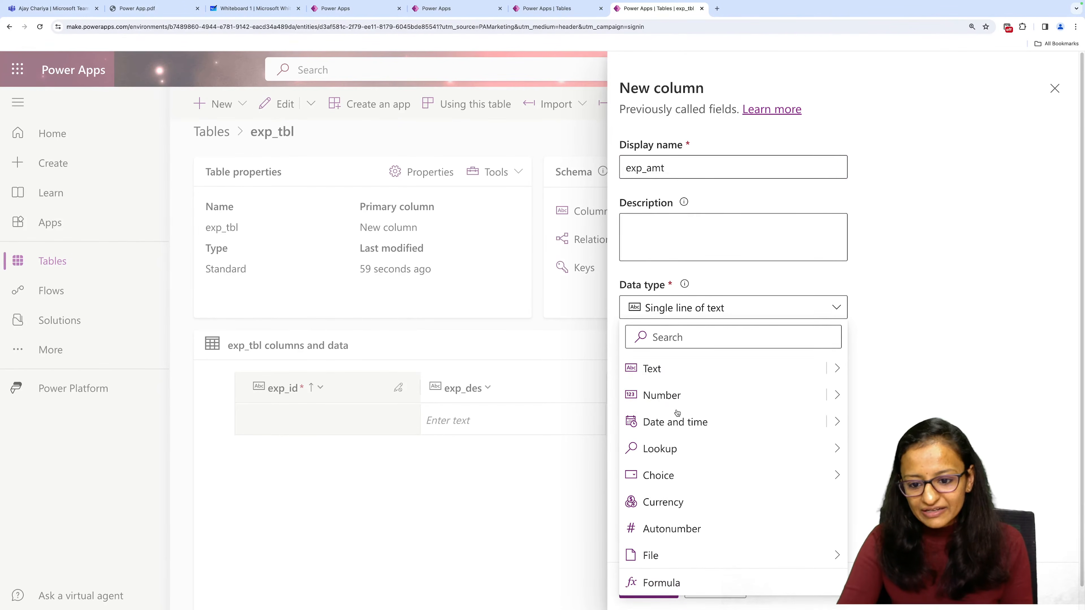
{"action": "mouse_move", "coordinate": [838, 393]}
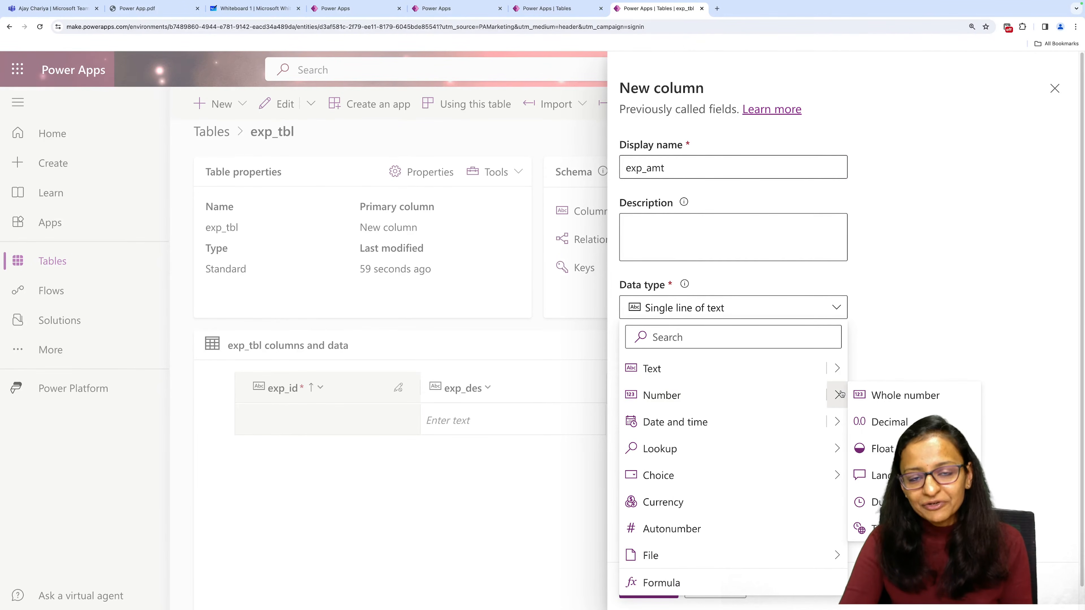
{"action": "left_click", "coordinate": [880, 422]}
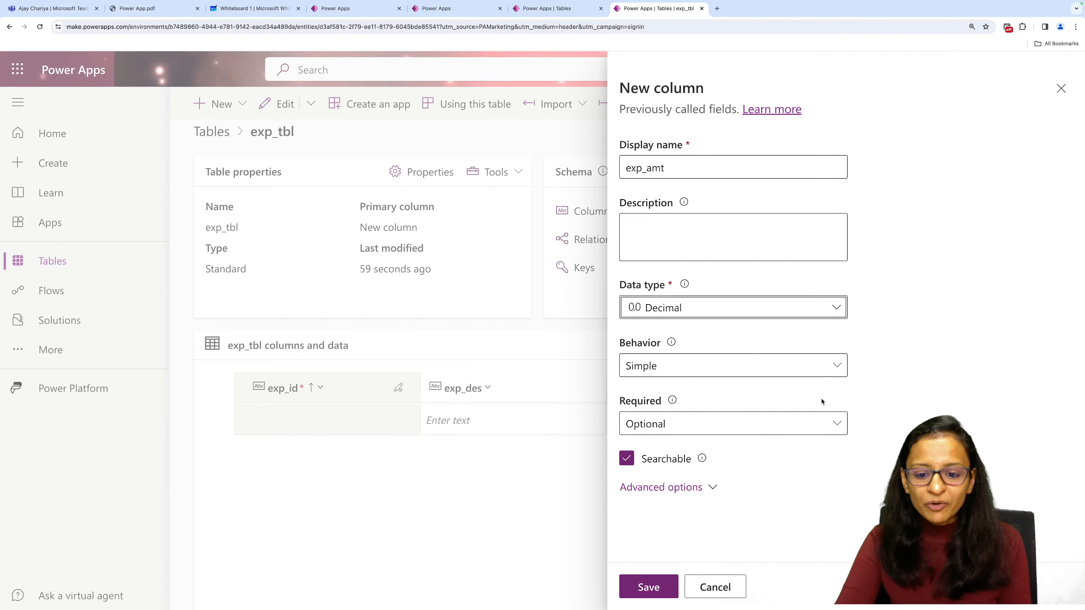
{"action": "left_click", "coordinate": [657, 589]}
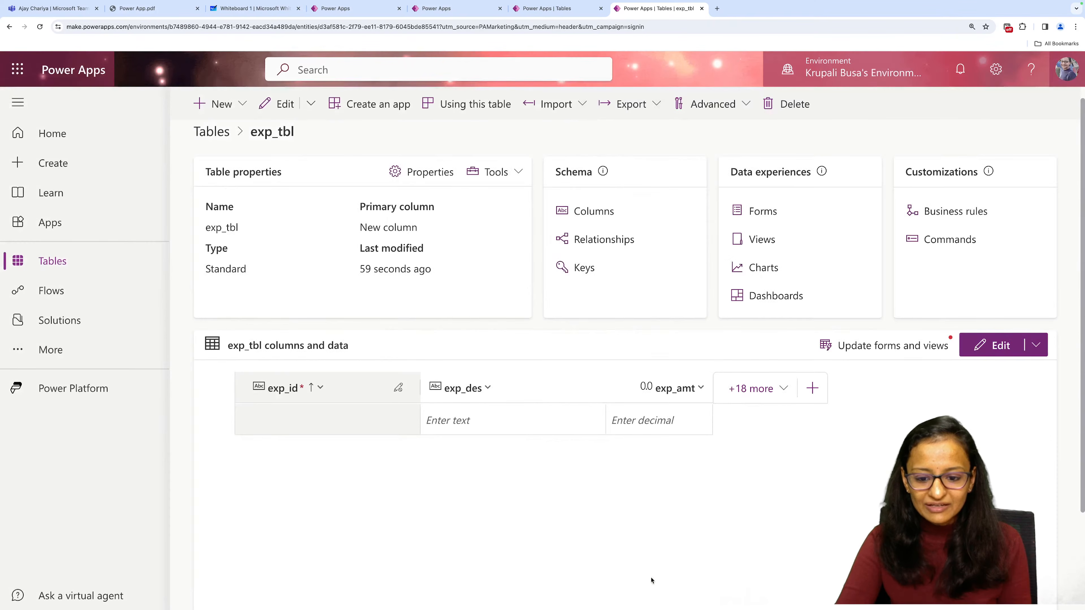
Start a new column in exp_tbl named dep_id with the Lookup data type.
{"action": "left_click", "coordinate": [814, 390]}
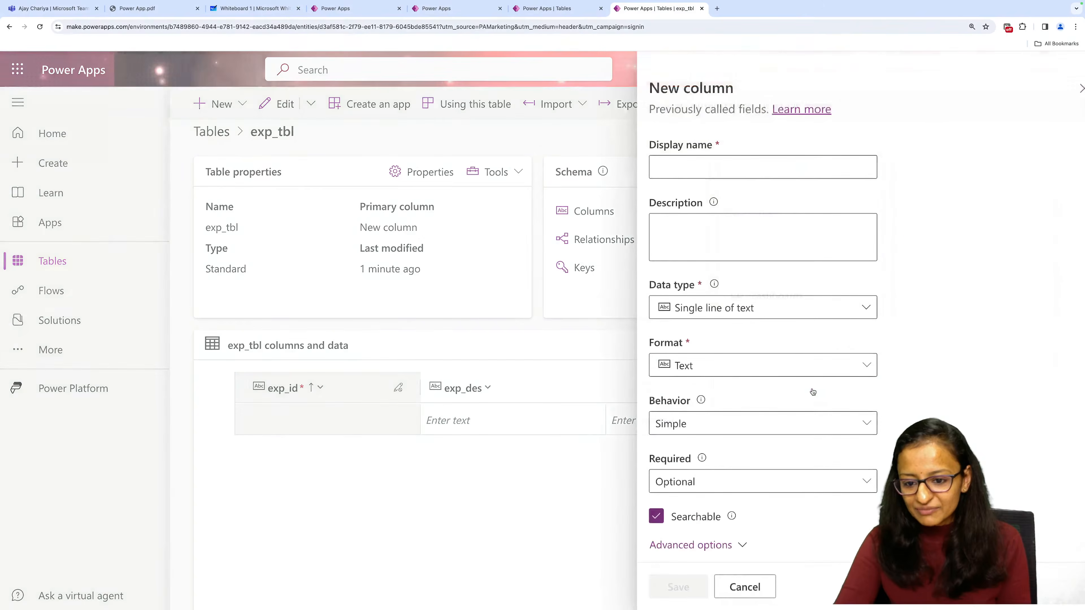
{"action": "left_click", "coordinate": [697, 178]}
{"action": "type", "text": "dep_id"}
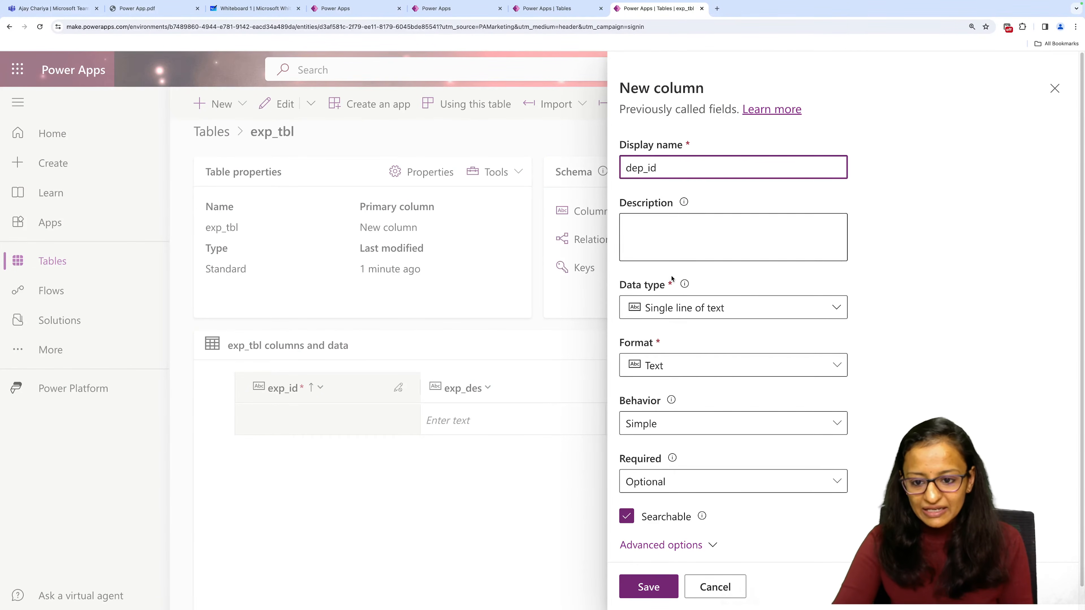
{"action": "left_click", "coordinate": [678, 312]}
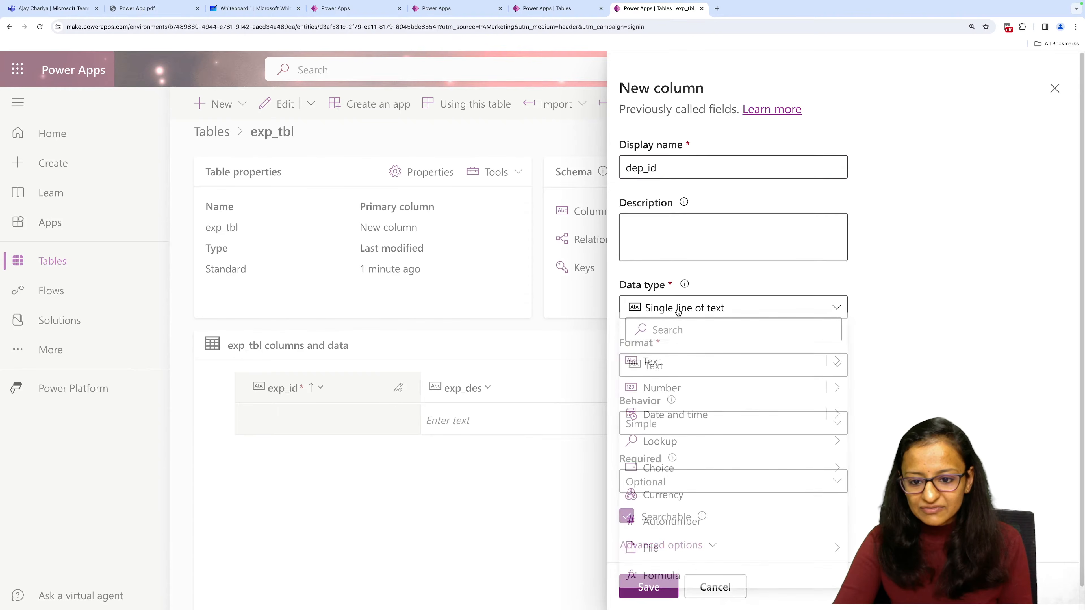
{"action": "left_click", "coordinate": [678, 312]}
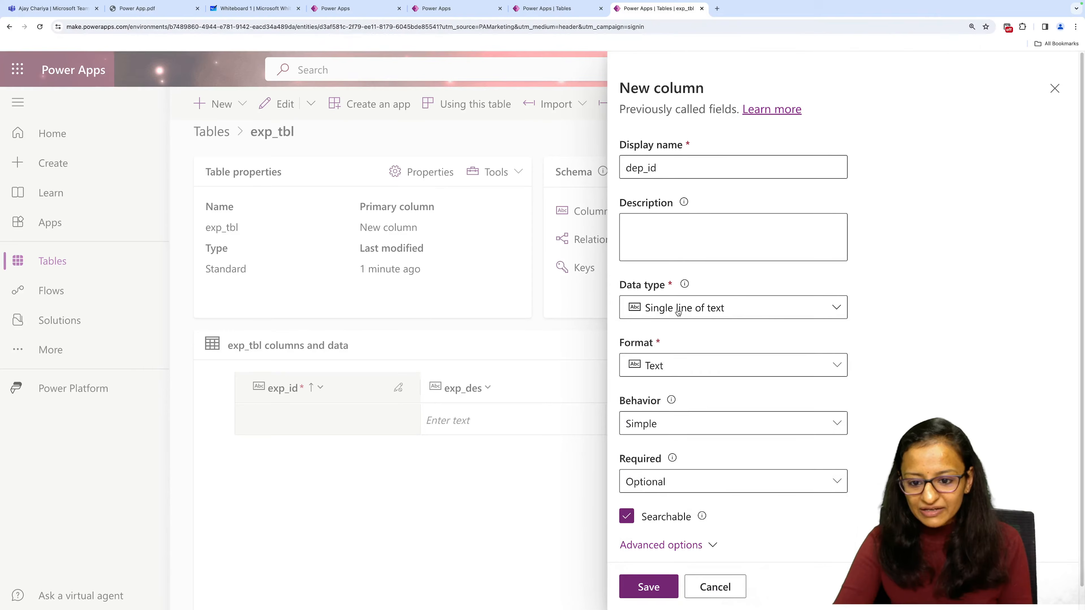
{"action": "left_click", "coordinate": [822, 304]}
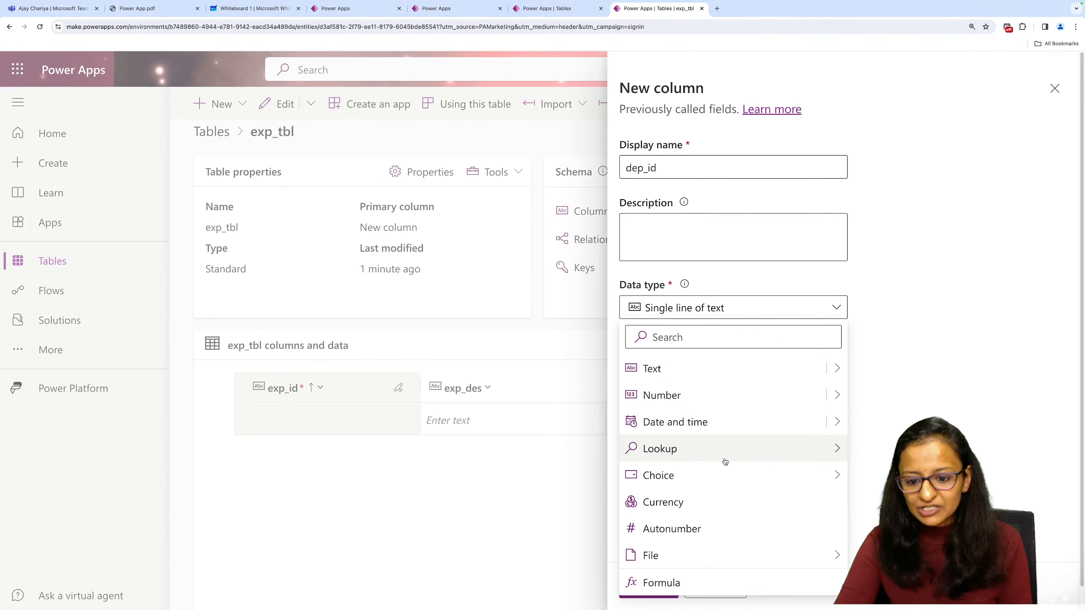
{"action": "mouse_move", "coordinate": [651, 447]}
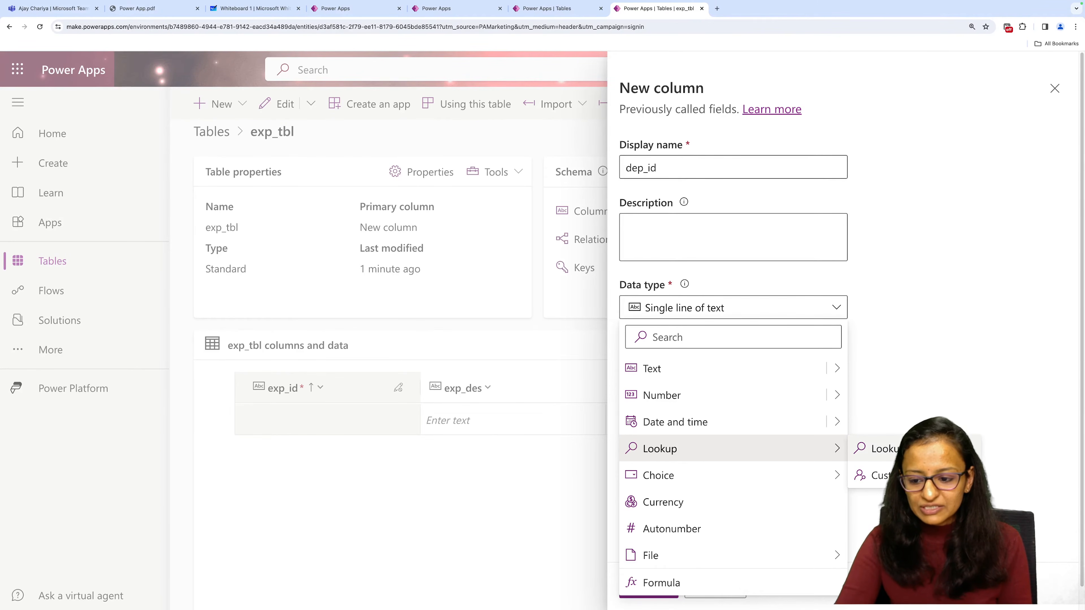
{"action": "left_click", "coordinate": [880, 449]}
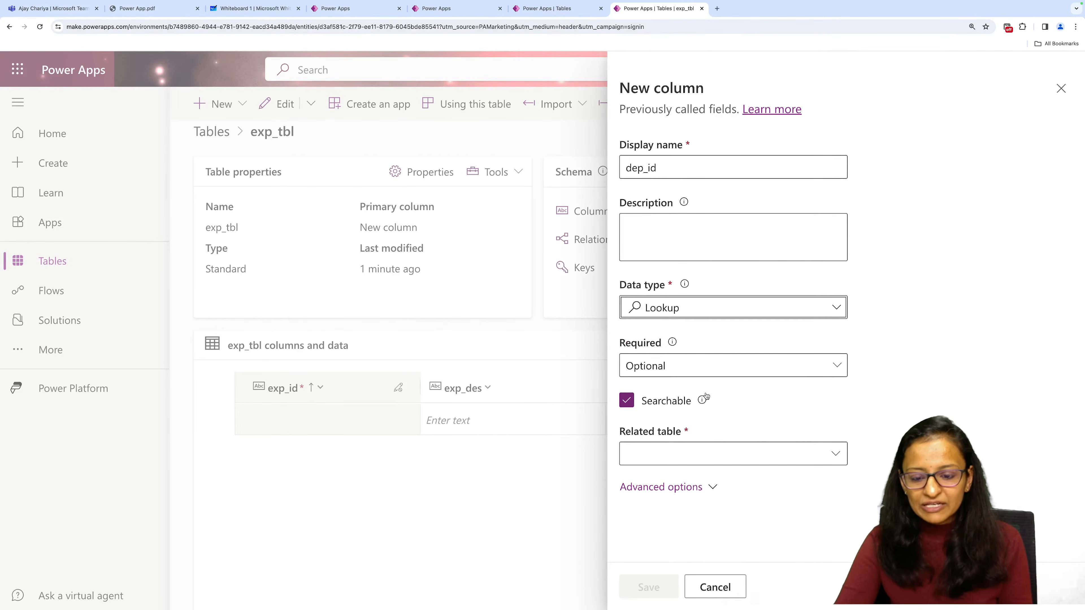
Make the new dep_id column Business required.
{"action": "left_click", "coordinate": [822, 369]}
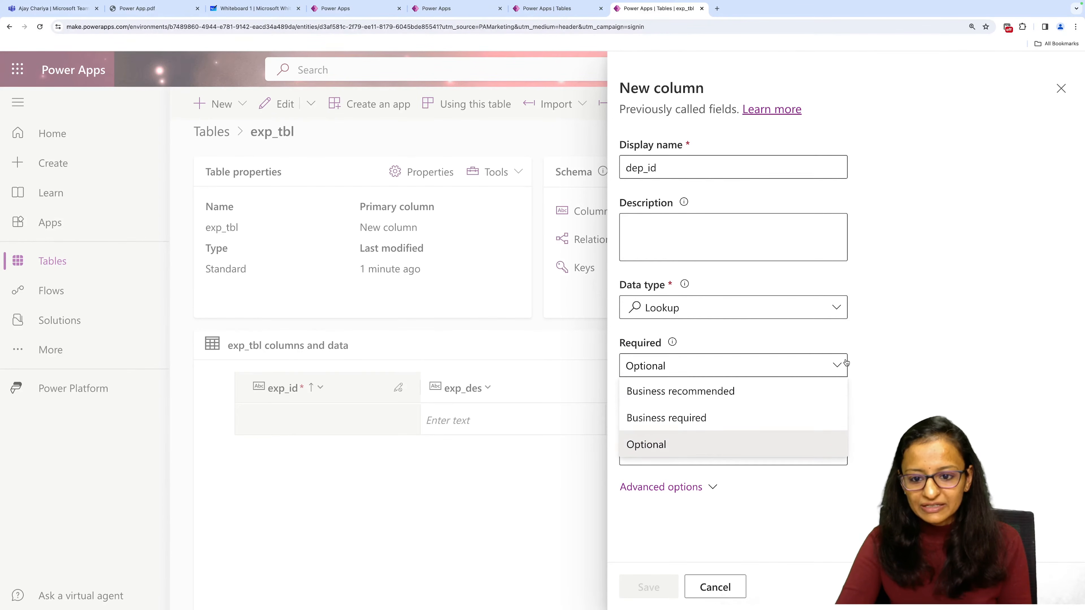
{"action": "left_click", "coordinate": [841, 303]}
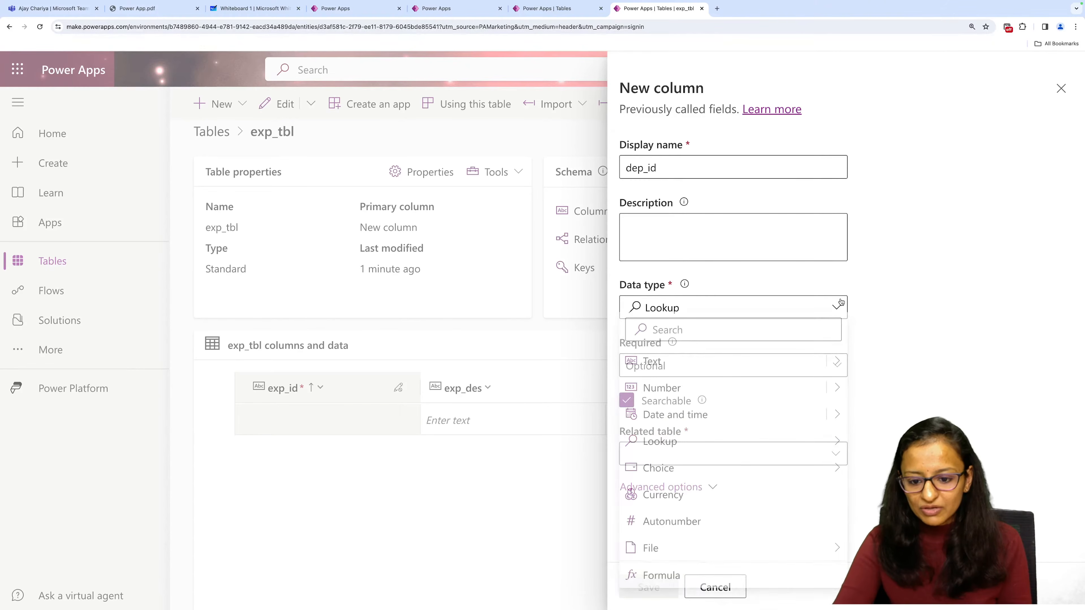
{"action": "left_click", "coordinate": [841, 302]}
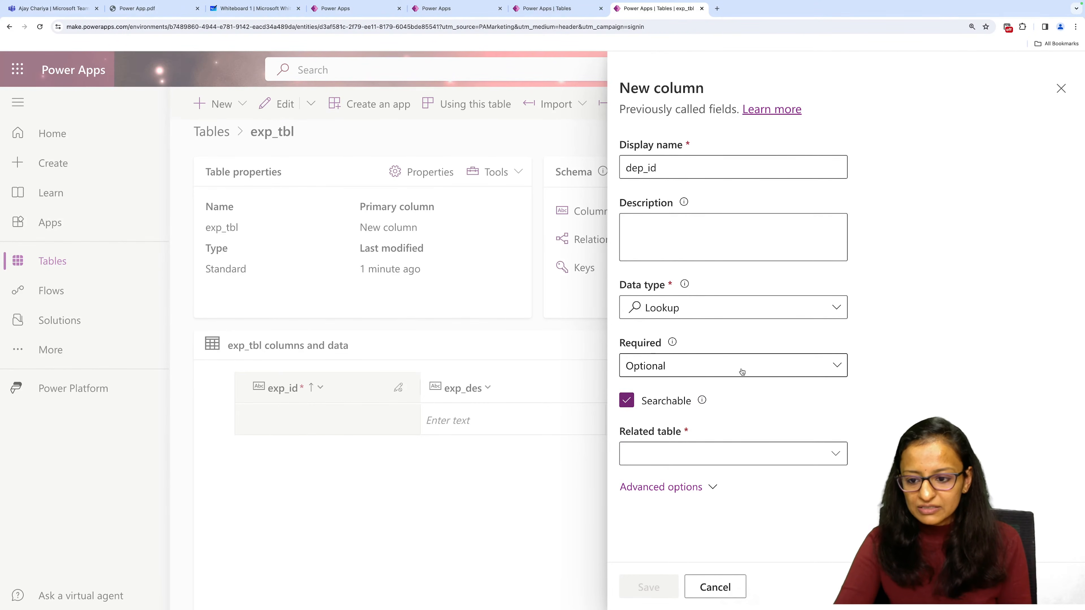
{"action": "left_click", "coordinate": [837, 365]}
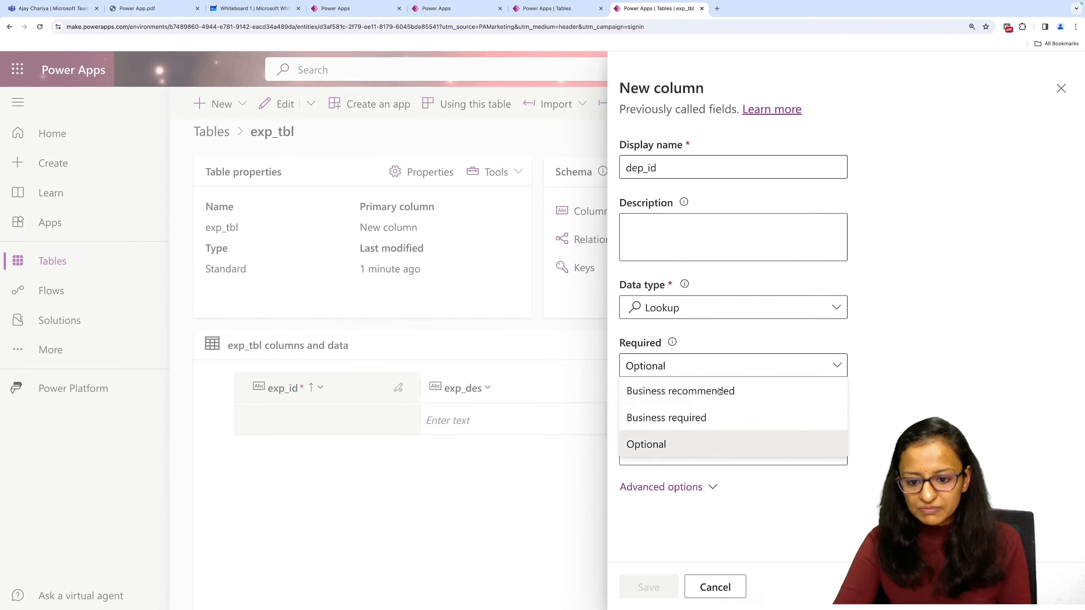
{"action": "left_click", "coordinate": [698, 419]}
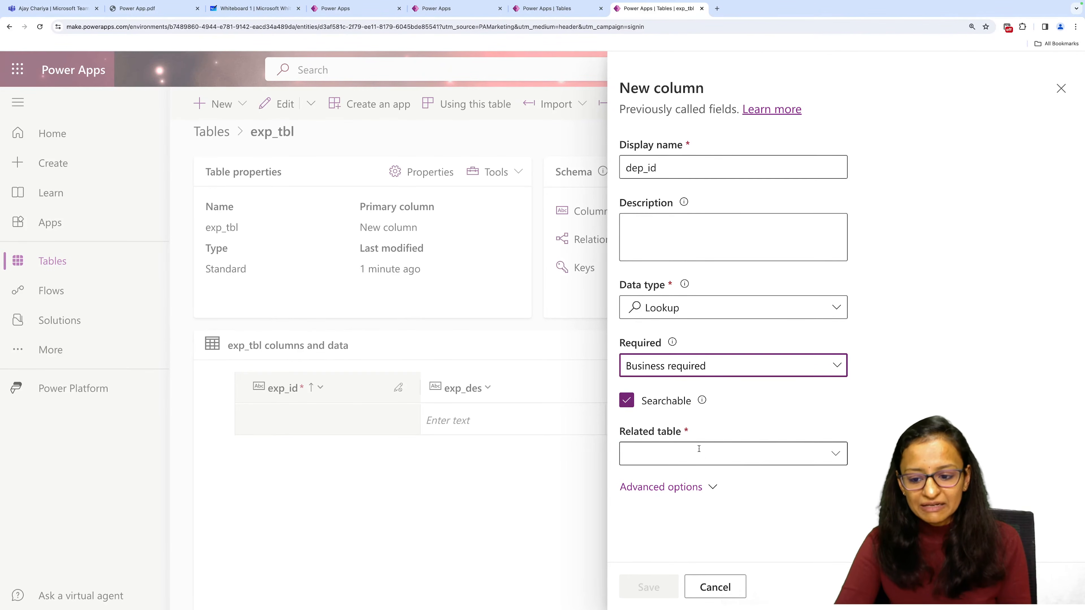
Set dep_tbl as the related table of the dep_id lookup and save the column.
{"action": "left_click", "coordinate": [833, 459]}
{"action": "left_click", "coordinate": [833, 455]}
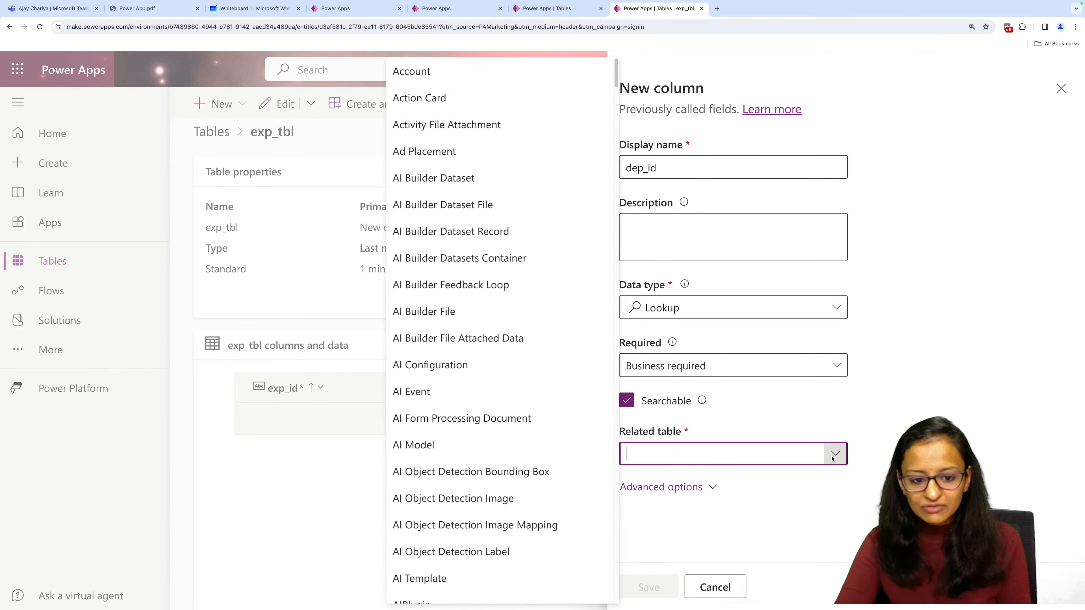
{"action": "type", "text": "dep"}
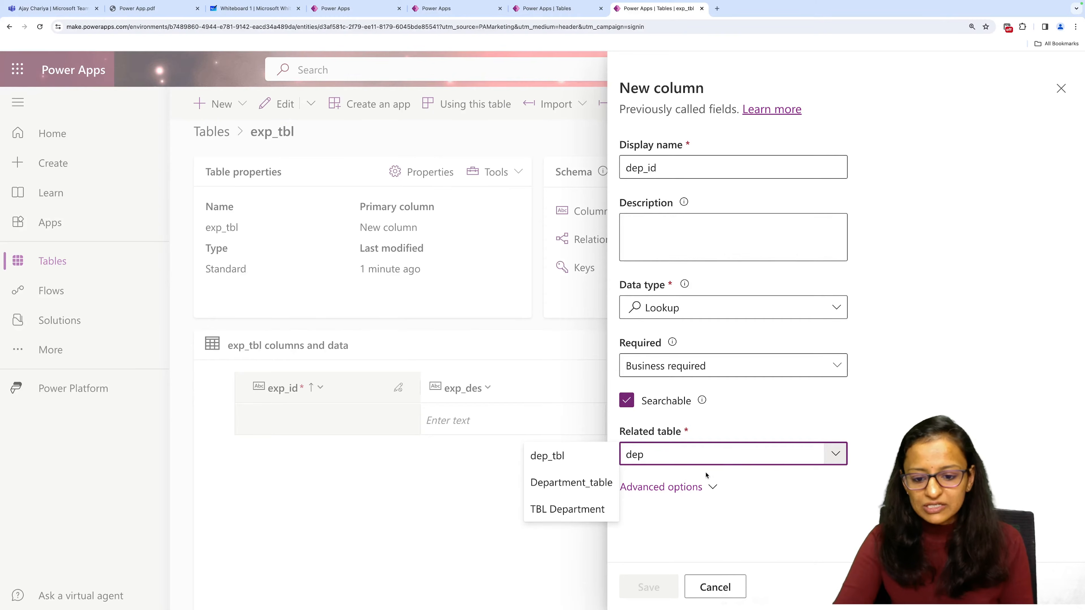
{"action": "left_click", "coordinate": [556, 459]}
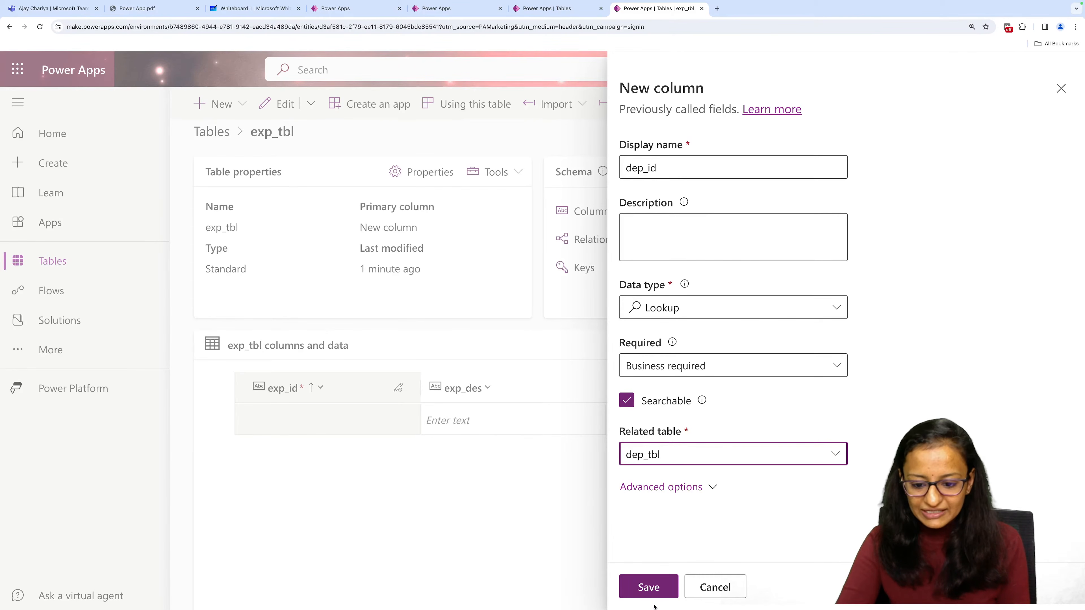
{"action": "left_click", "coordinate": [648, 595]}
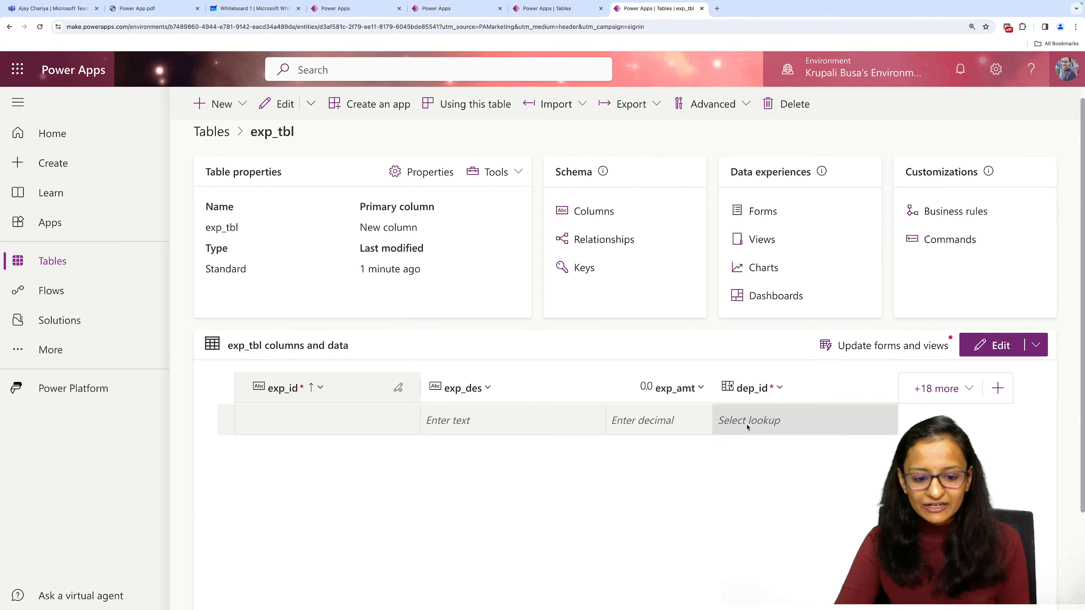
Try to add an exp_tbl row with description Test, amount 100 and department dep-1002.
{"action": "left_click", "coordinate": [461, 424]}
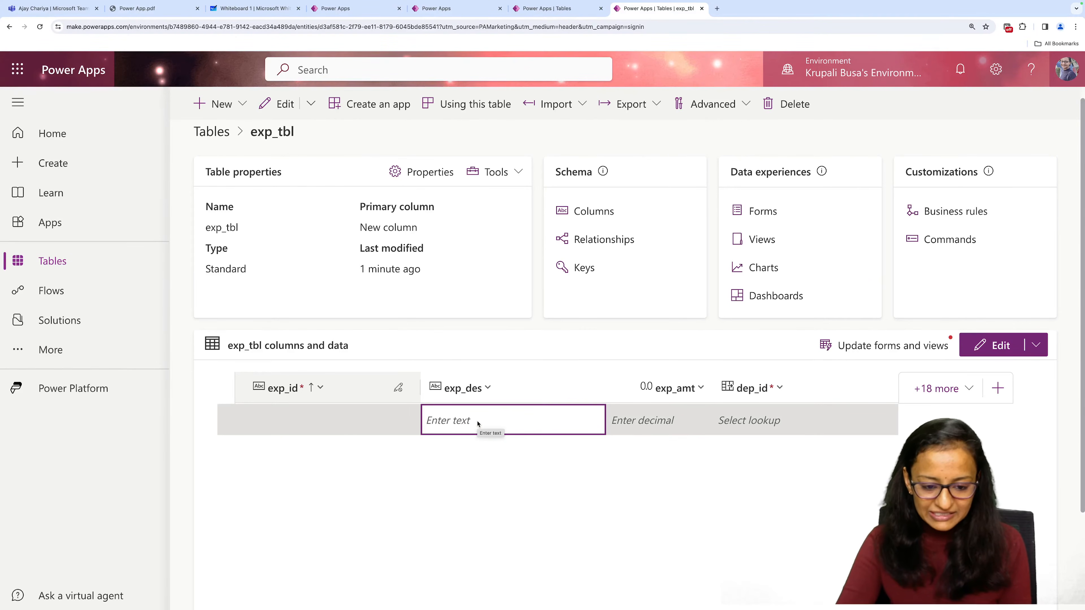
{"action": "left_click", "coordinate": [455, 420]}
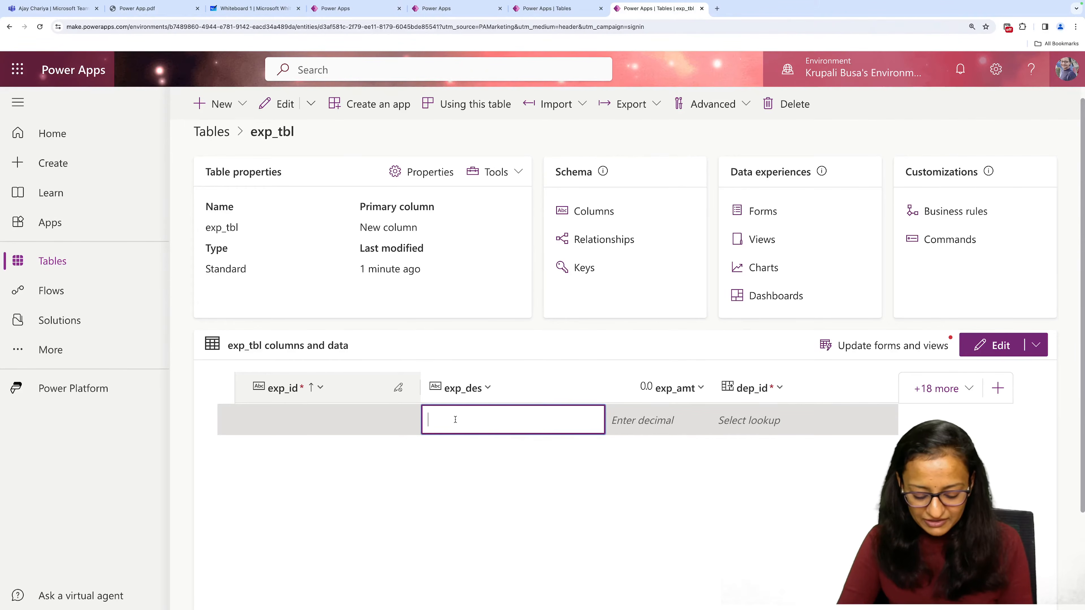
{"action": "type", "text": "Test"}
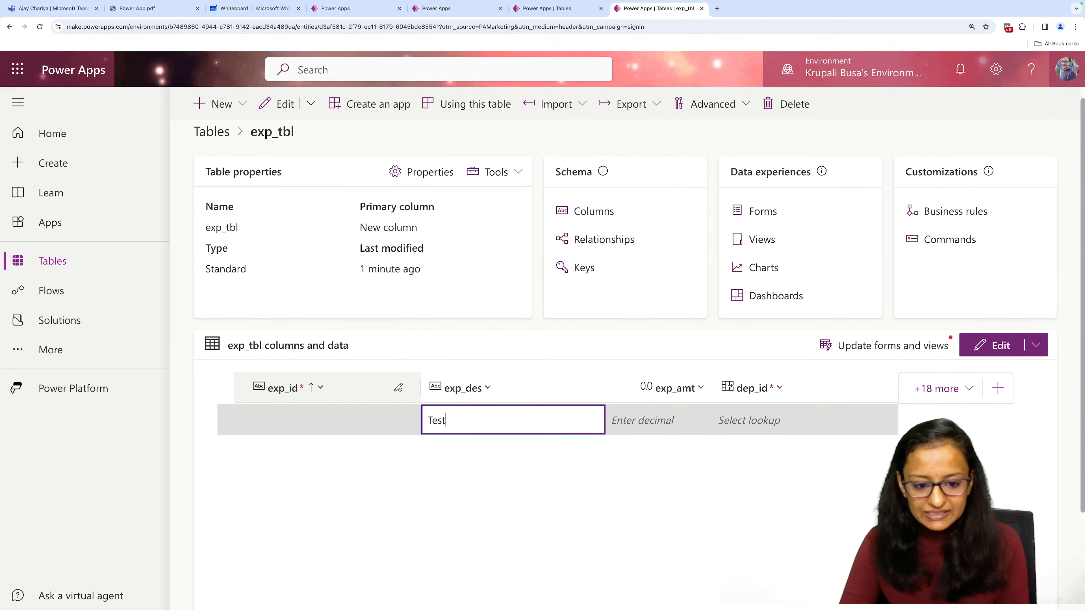
{"action": "key", "text": "Return"}
{"action": "key", "text": "Tab"}
{"action": "type", "text": "100"}
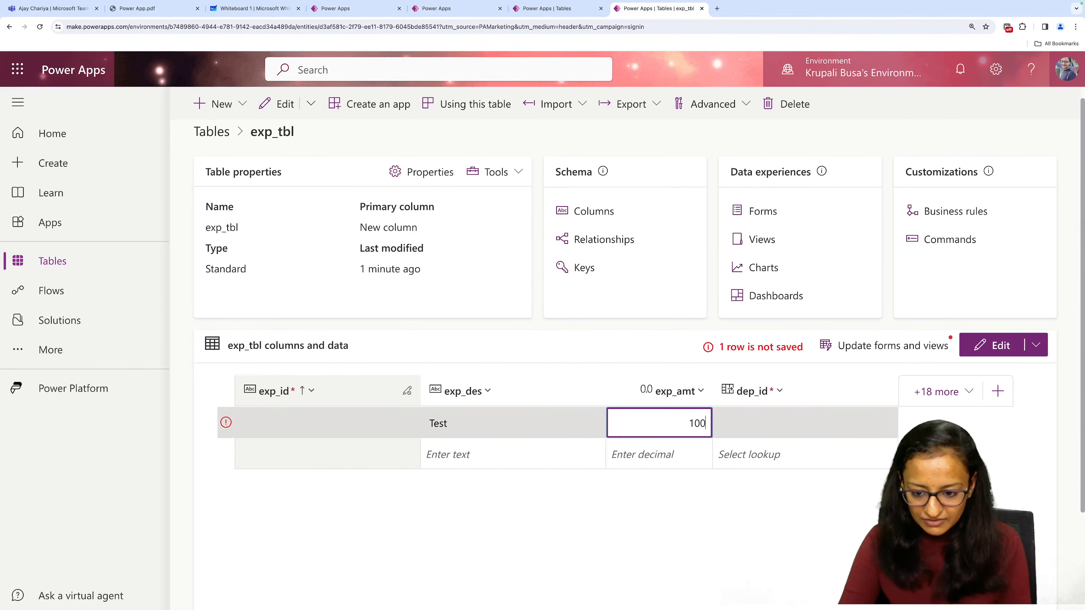
{"action": "key", "text": "Tab"}
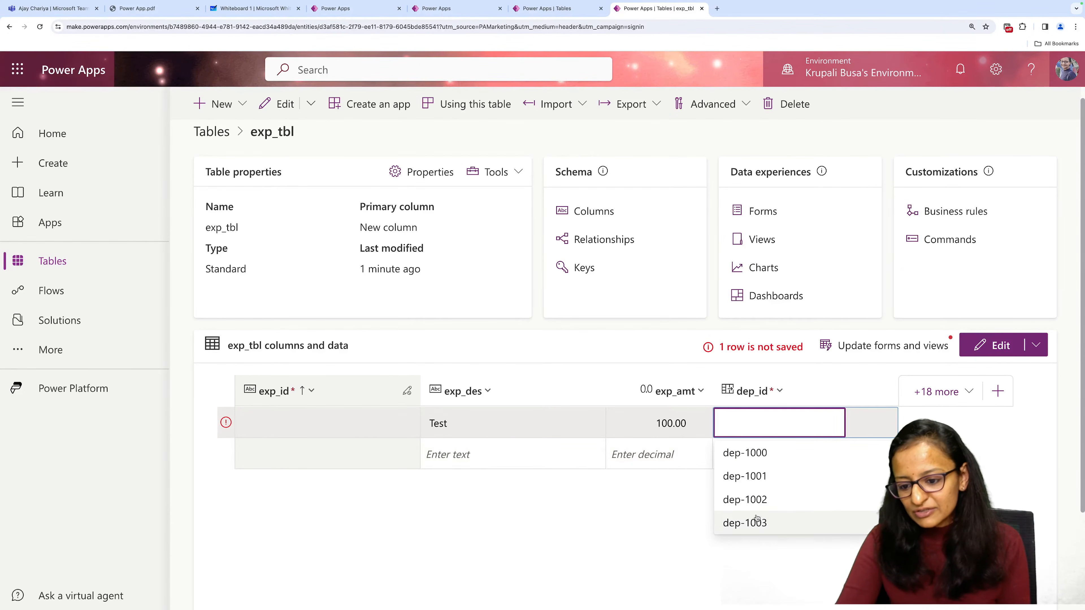
{"action": "left_click", "coordinate": [755, 500]}
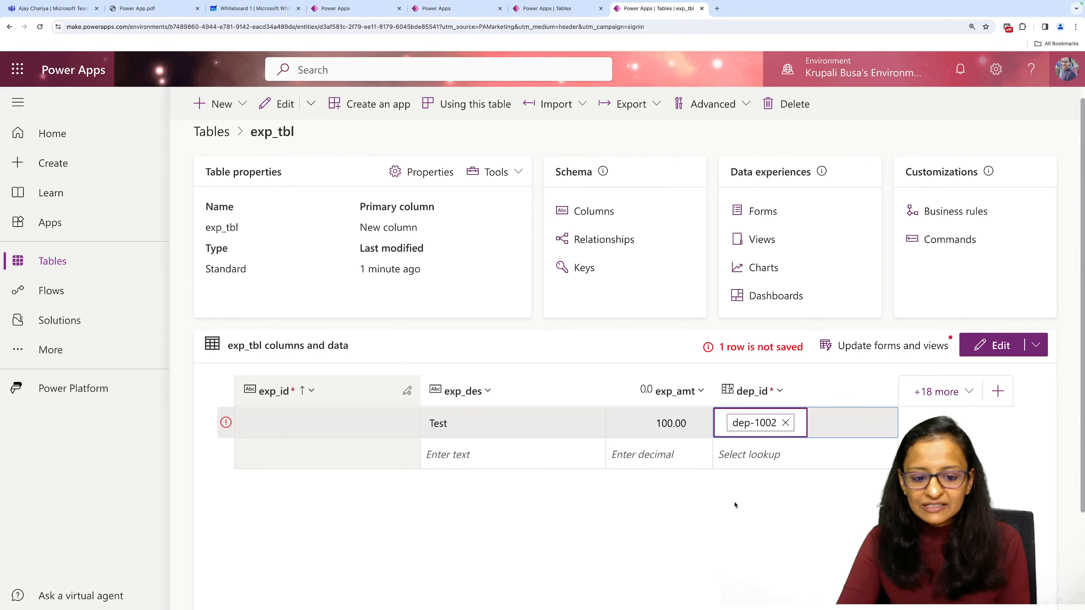
{"action": "left_click", "coordinate": [550, 465]}
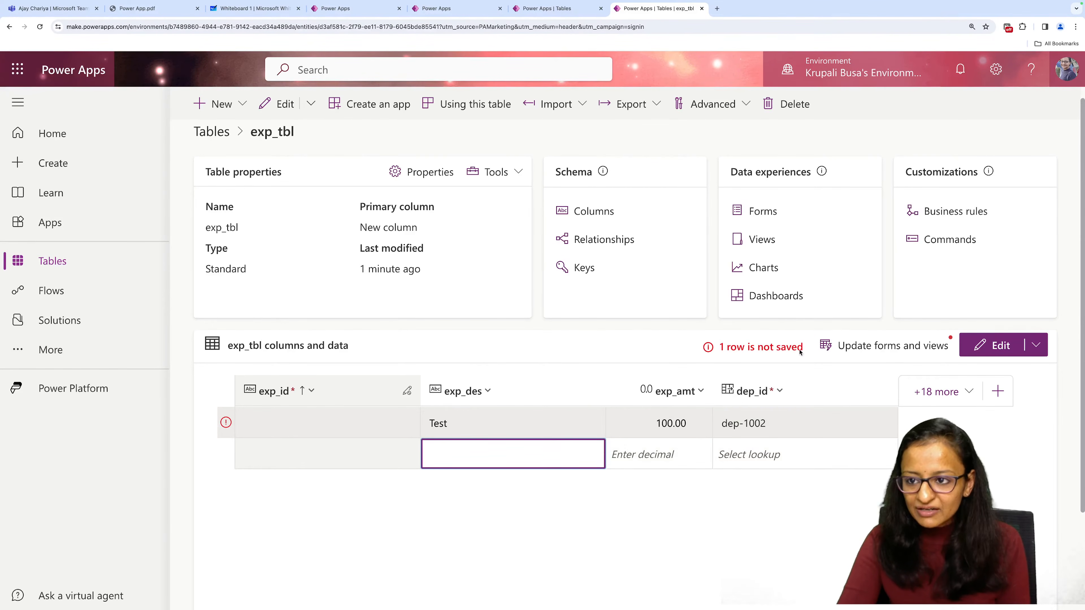
Reload the table page and add an exp_tbl row with description Test, amount 100 and department dep-1000.
{"action": "left_click", "coordinate": [40, 27]}
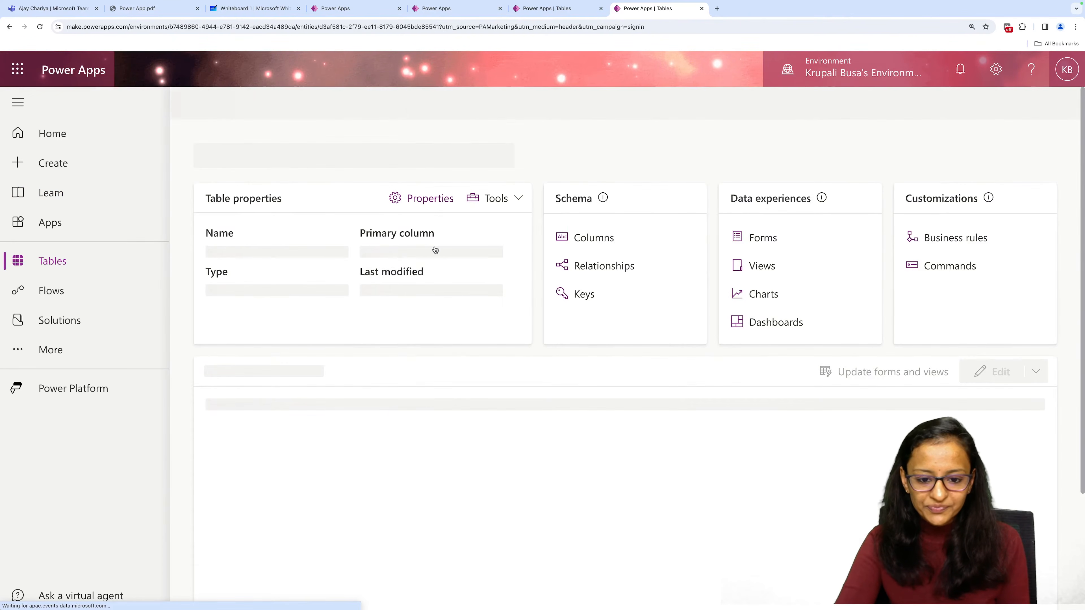
{"action": "scroll", "coordinate": [492, 325], "scroll_direction": "down", "scroll_amount": 3}
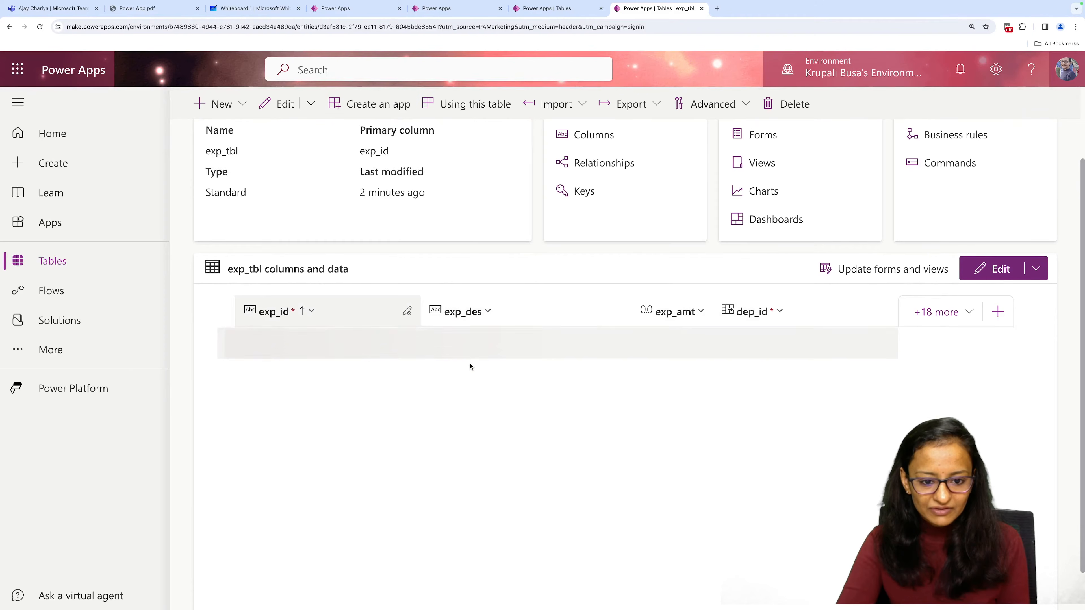
{"action": "left_click", "coordinate": [453, 346]}
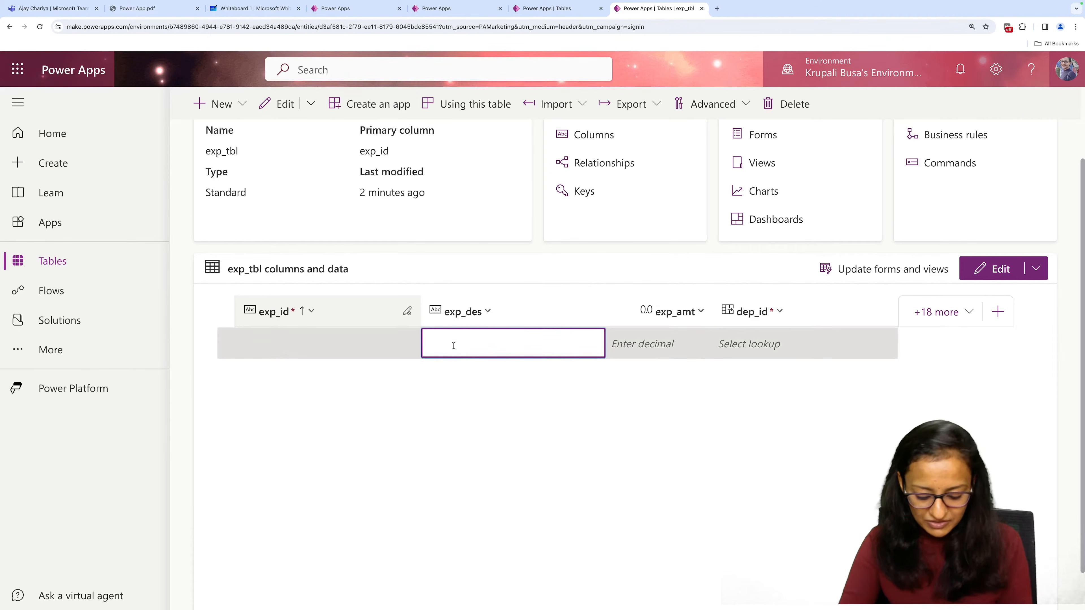
{"action": "type", "text": "Test"}
{"action": "left_click", "coordinate": [632, 351]}
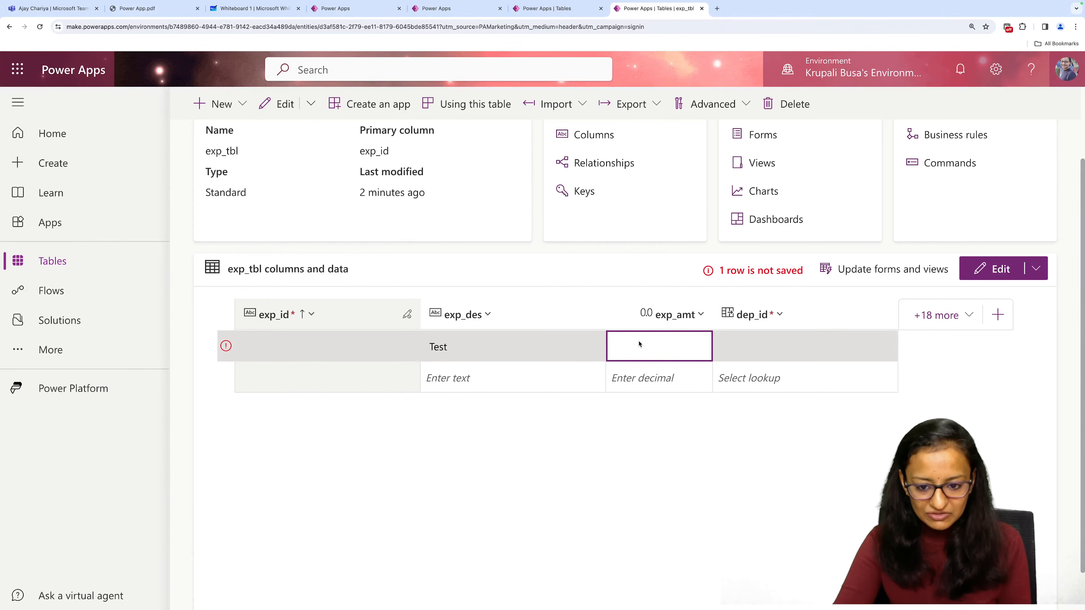
{"action": "type", "text": "100"}
{"action": "key", "text": "Tab"}
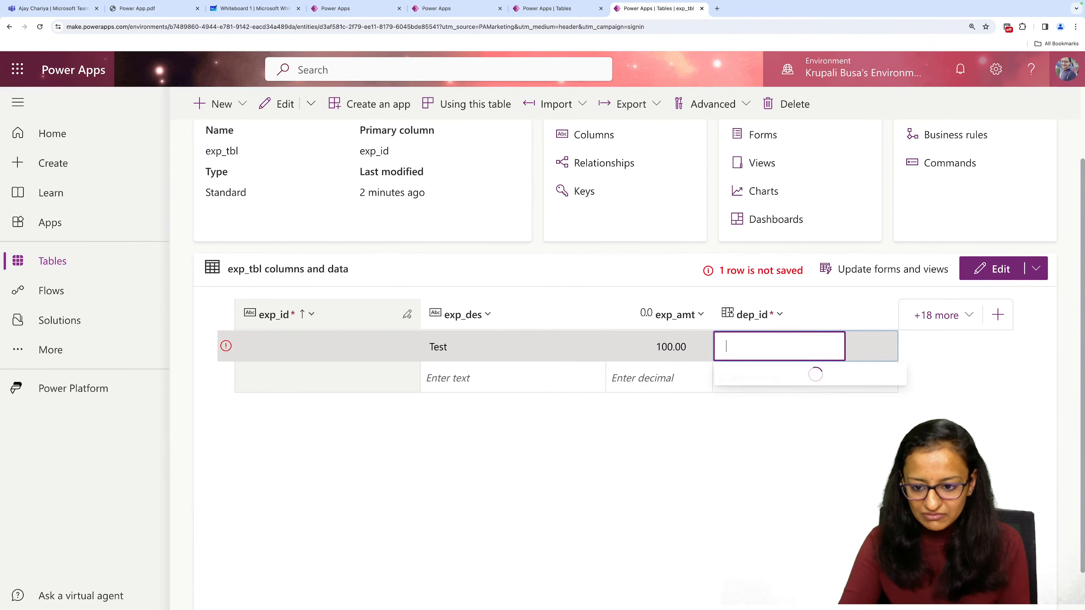
{"action": "left_click", "coordinate": [765, 374]}
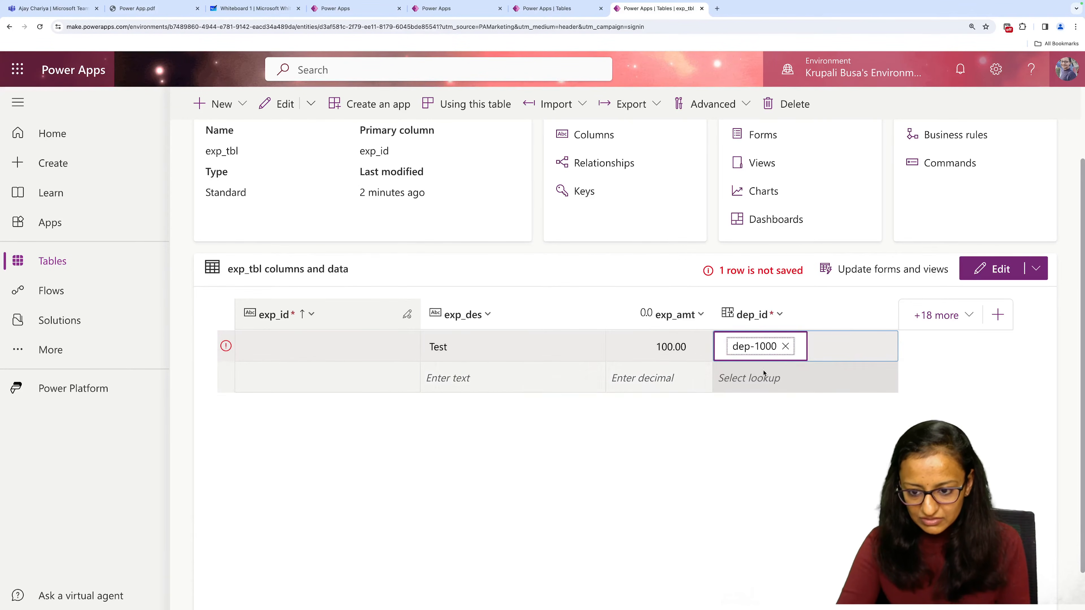
{"action": "key", "text": "Tab"}
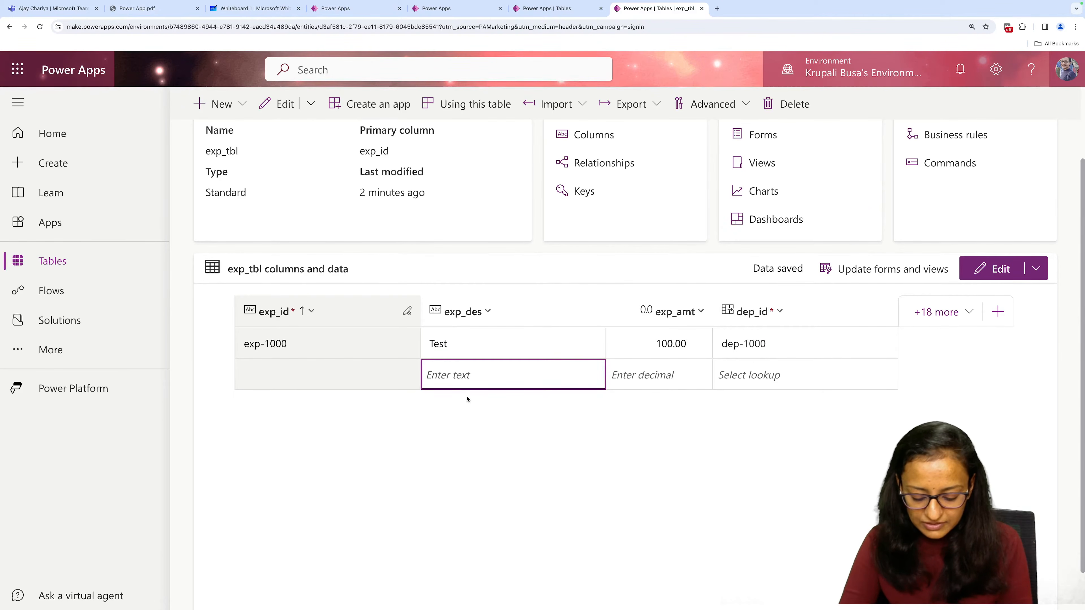
Start a second exp_tbl row with description Salary and amount 100000, keeping the unsaved changes.
{"action": "type", "text": "Salary"}
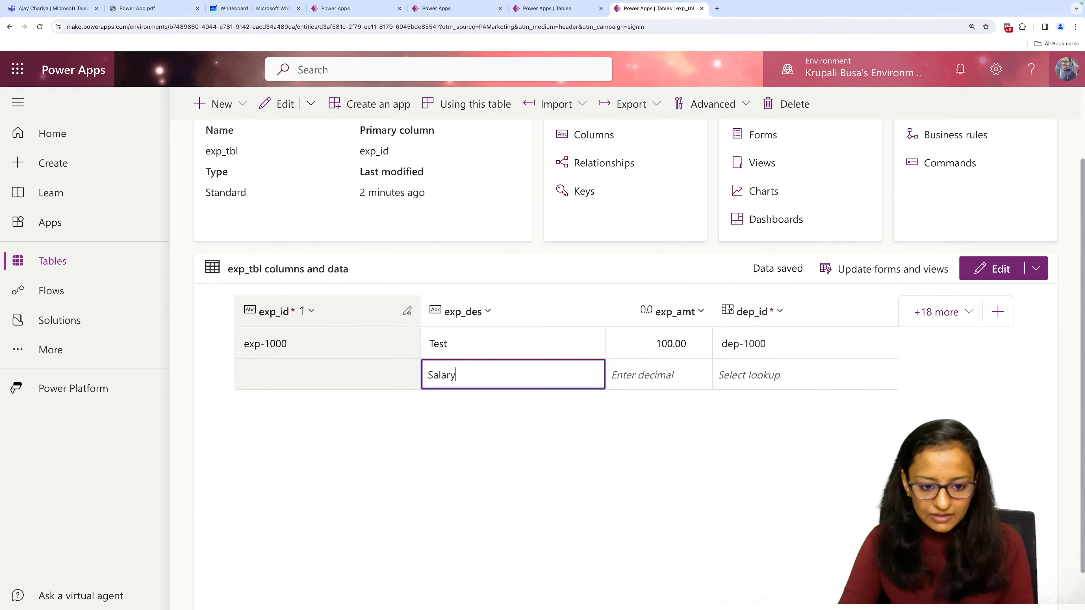
{"action": "left_click", "coordinate": [628, 375]}
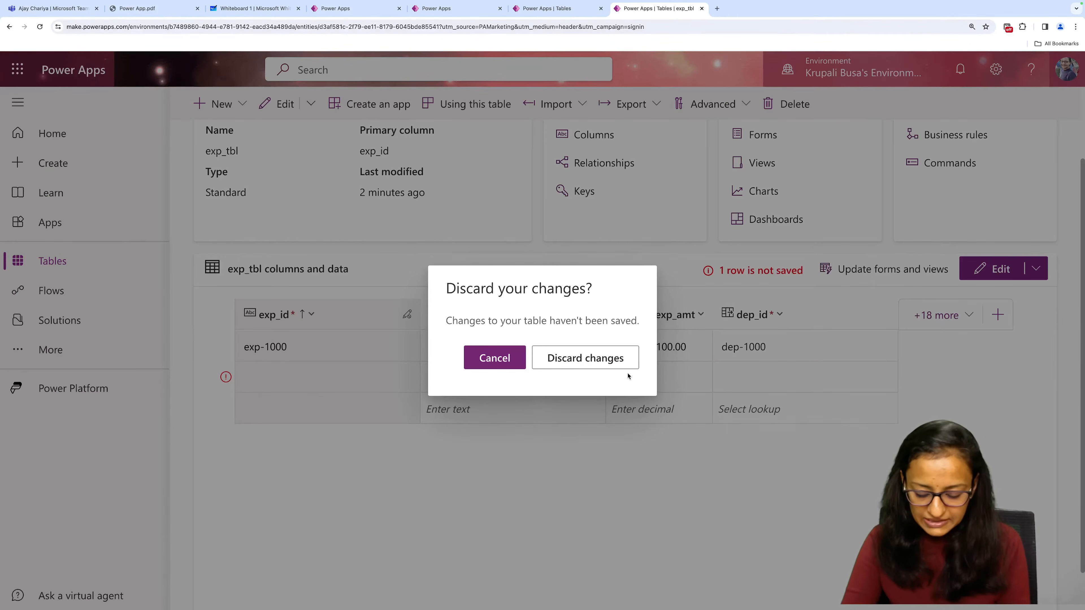
{"action": "left_click", "coordinate": [495, 359]}
{"action": "left_click", "coordinate": [649, 378]}
{"action": "type", "text": "1"}
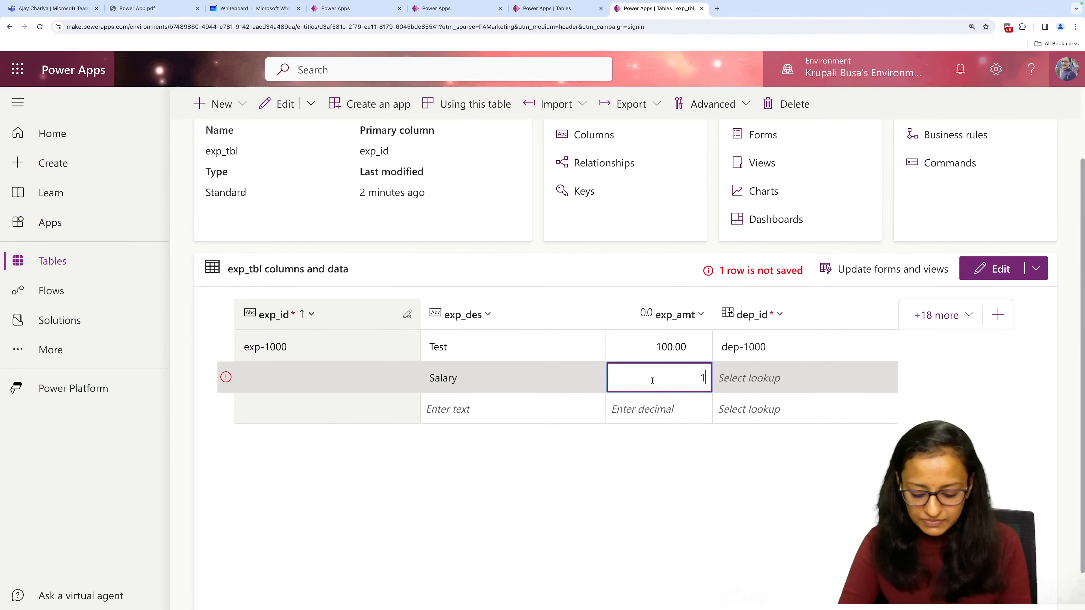
{"action": "type", "text": "00000"}
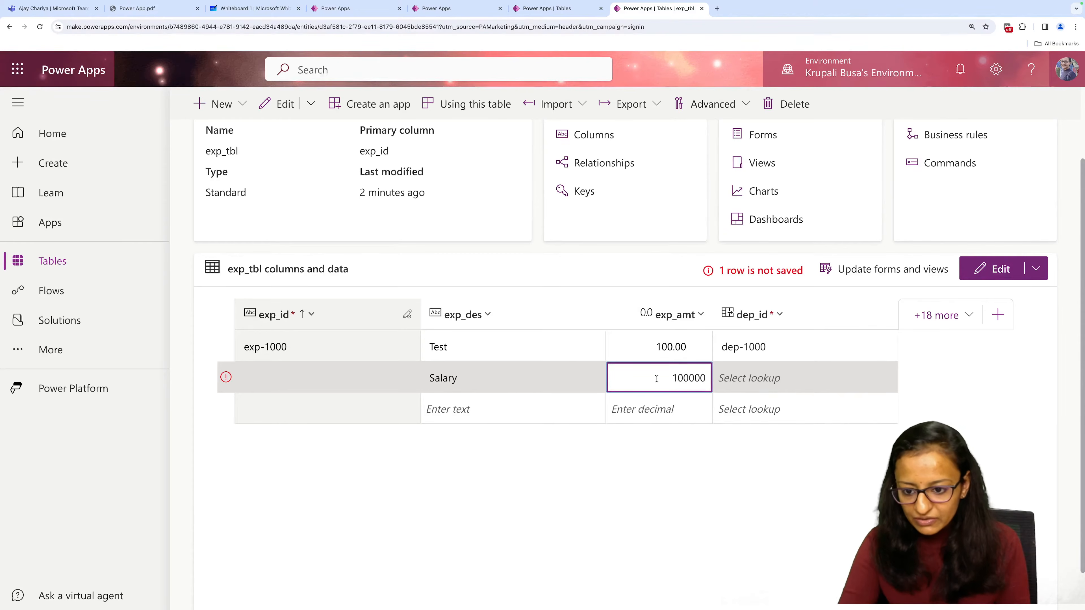
Set the department of the Salary row to dep-1003 and save the row.
{"action": "left_click", "coordinate": [745, 396]}
{"action": "left_click", "coordinate": [750, 388]}
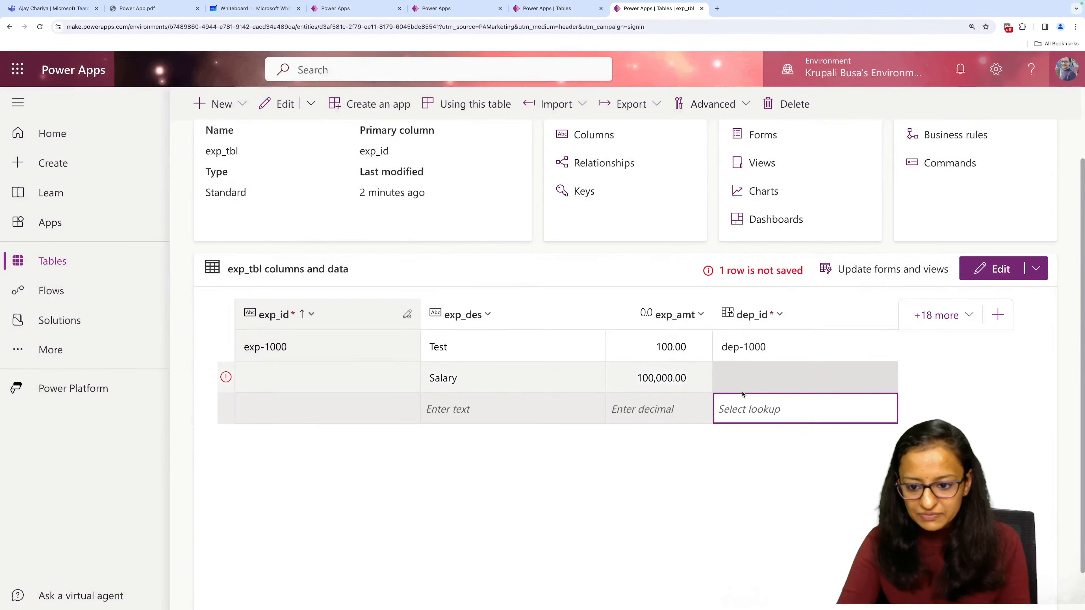
{"action": "left_click", "coordinate": [745, 387]}
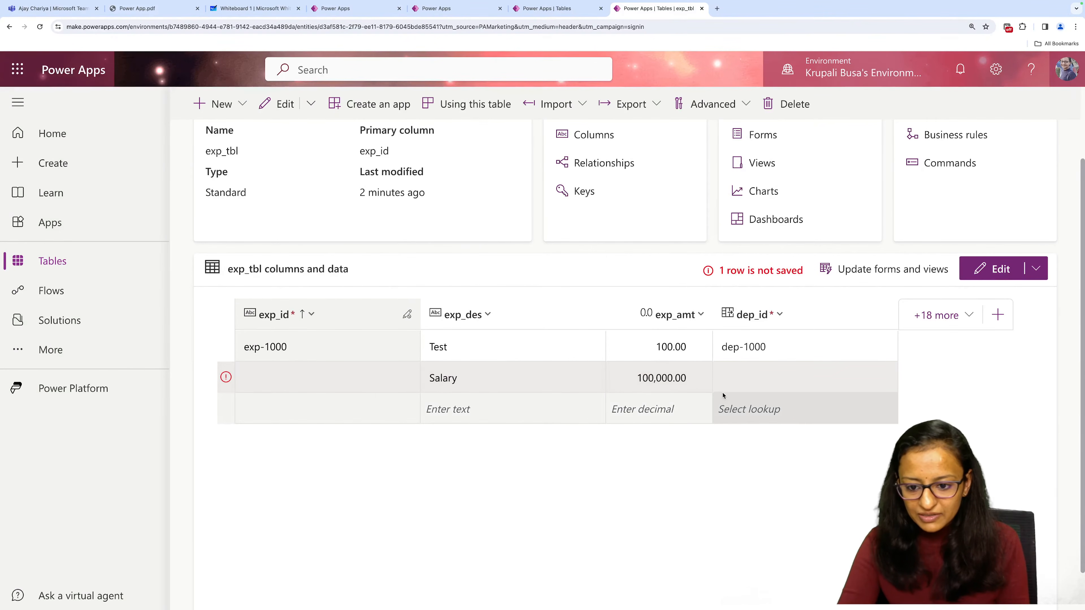
{"action": "left_click", "coordinate": [657, 385]}
{"action": "key", "text": "Tab"}
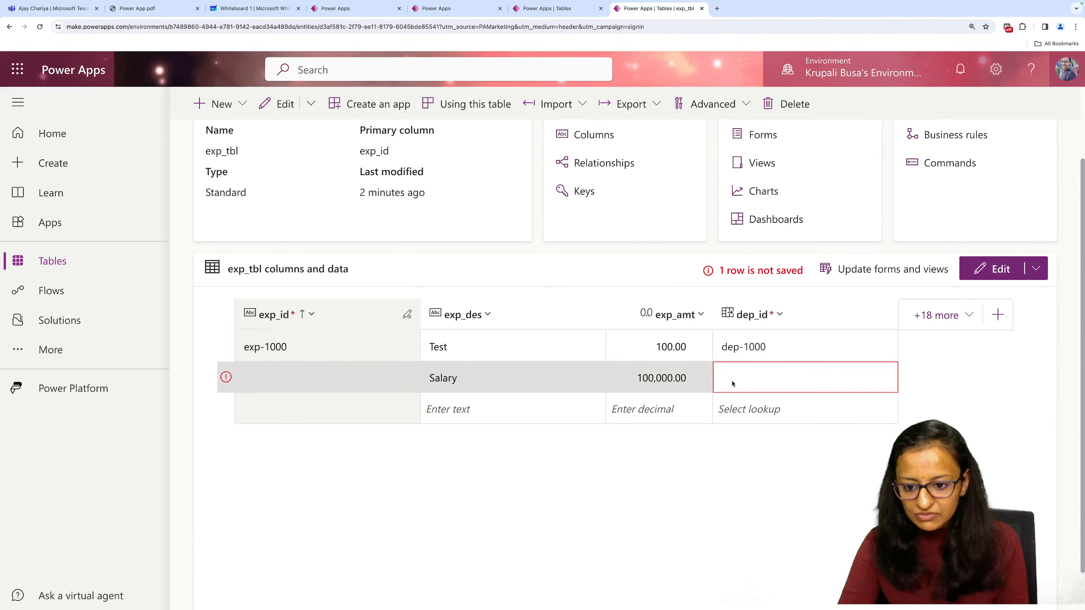
{"action": "left_click", "coordinate": [768, 378]}
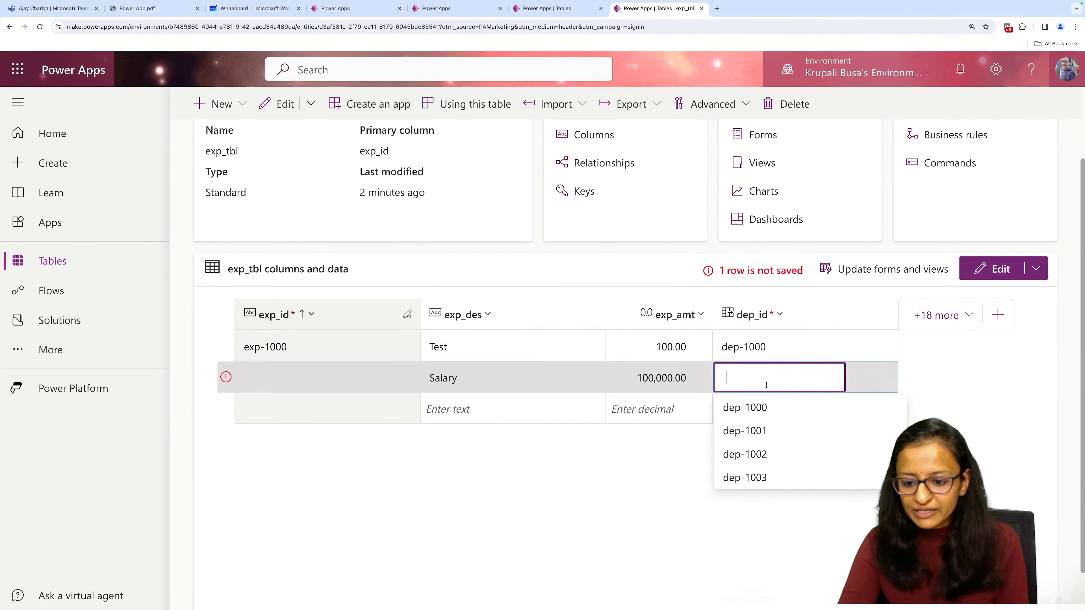
{"action": "left_click", "coordinate": [755, 478]}
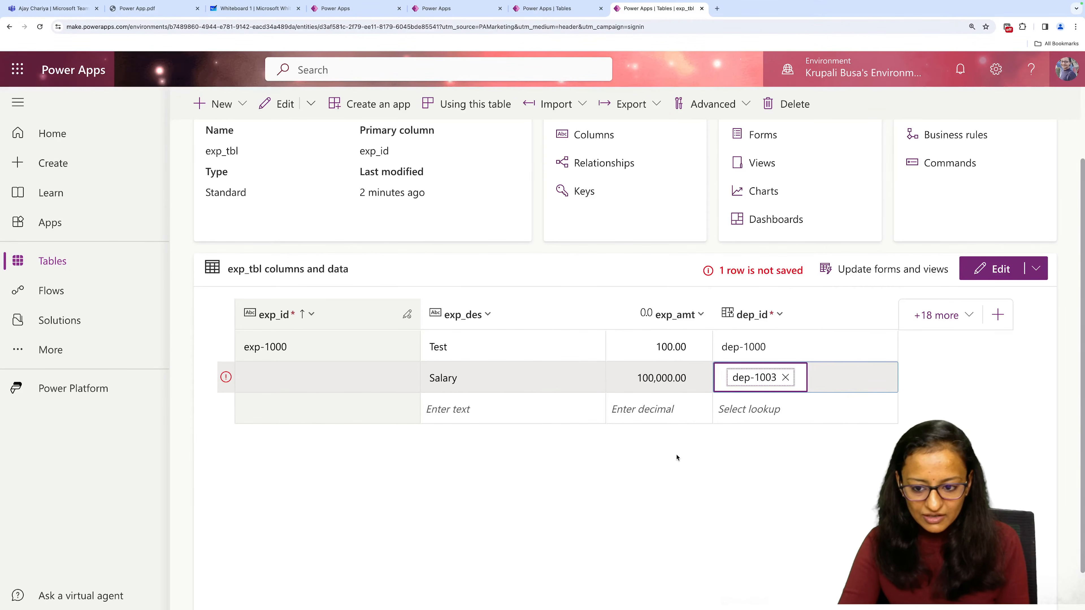
{"action": "key", "text": "Tab"}
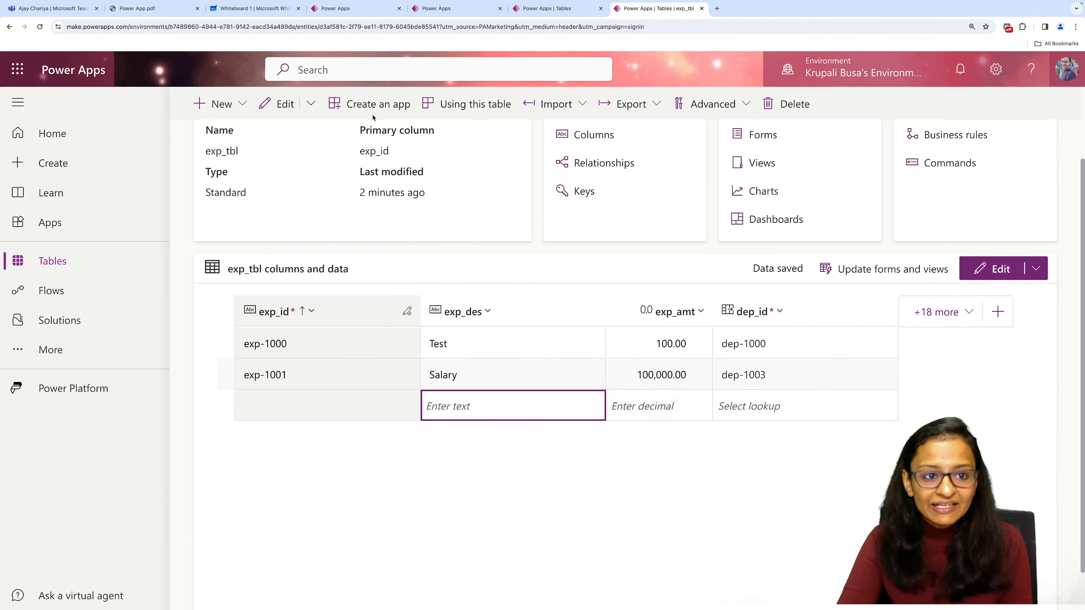
Review the demo outline on the whiteboard and return to the exp_tbl page.
{"action": "left_click", "coordinate": [240, 9]}
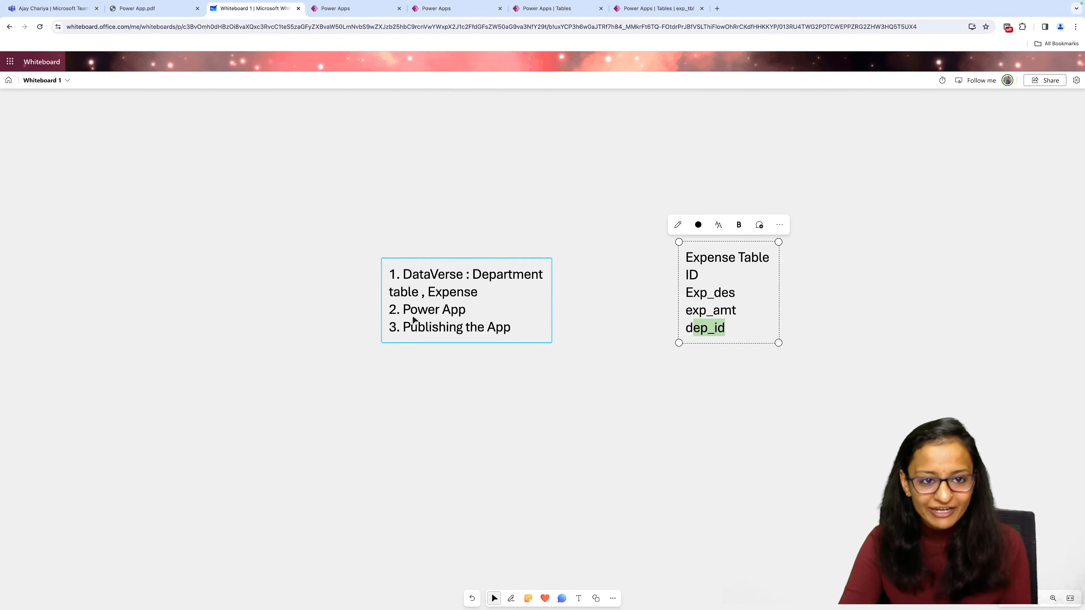
{"action": "left_click", "coordinate": [344, 11]}
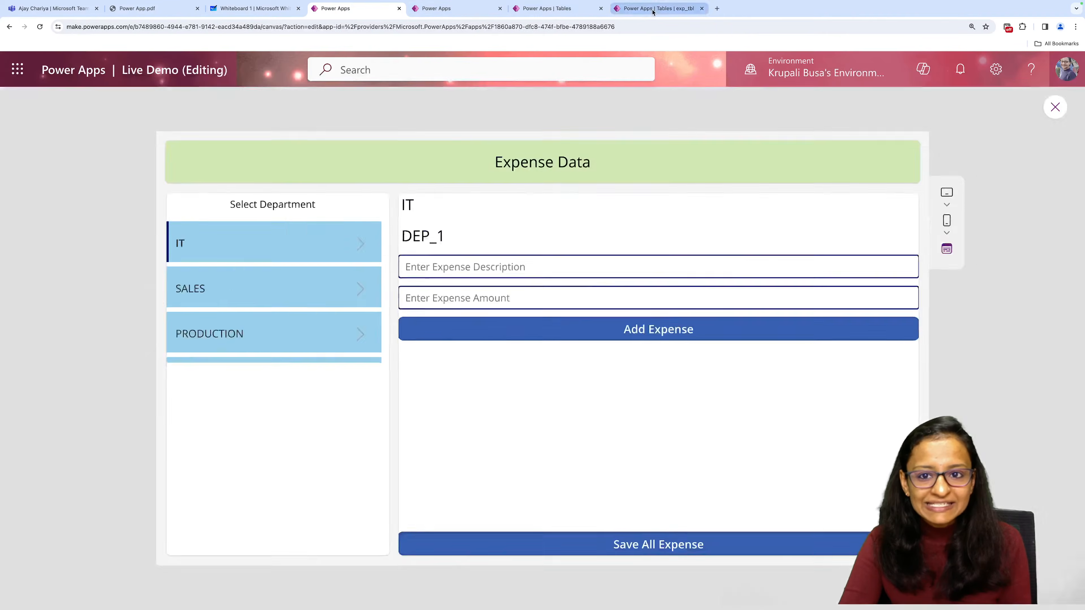
{"action": "left_click", "coordinate": [653, 10]}
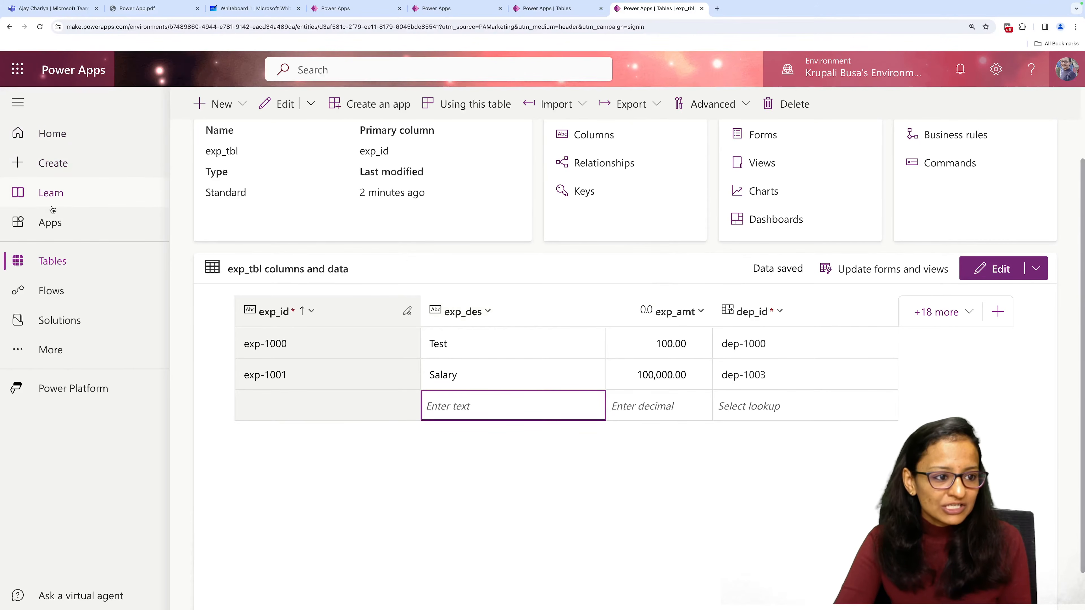
Create a blank canvas app named exp_demo_live in Tablet format.
{"action": "left_click", "coordinate": [54, 162]}
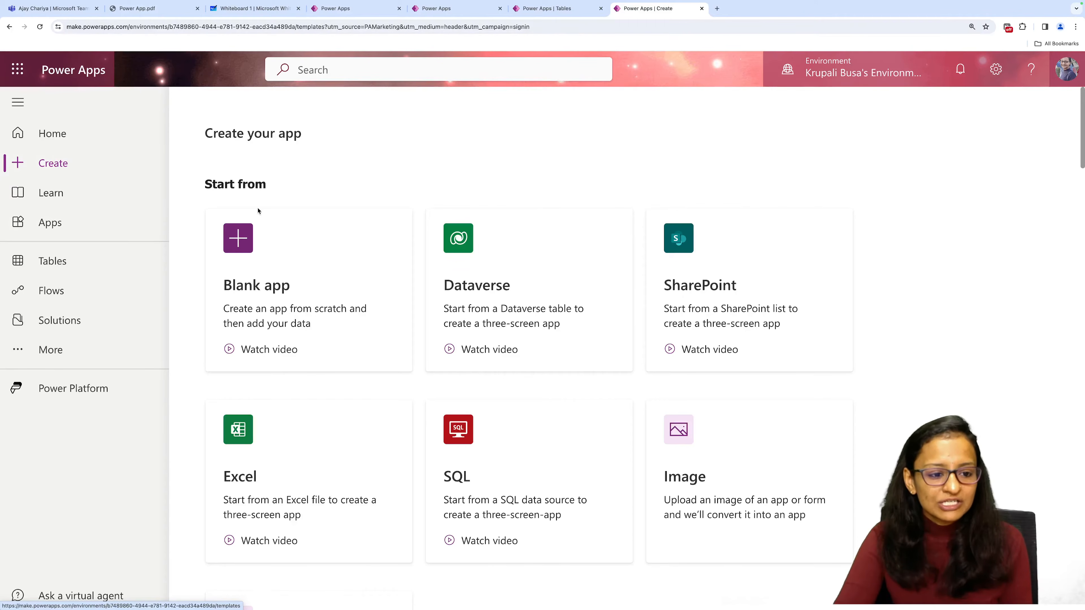
{"action": "left_click", "coordinate": [243, 253]}
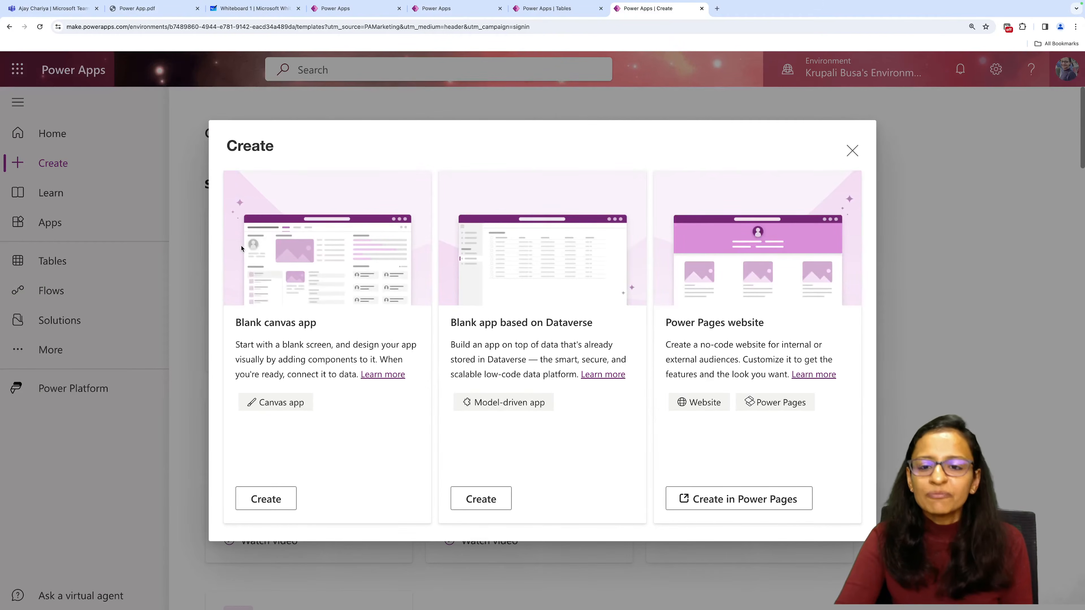
{"action": "left_click", "coordinate": [255, 500]}
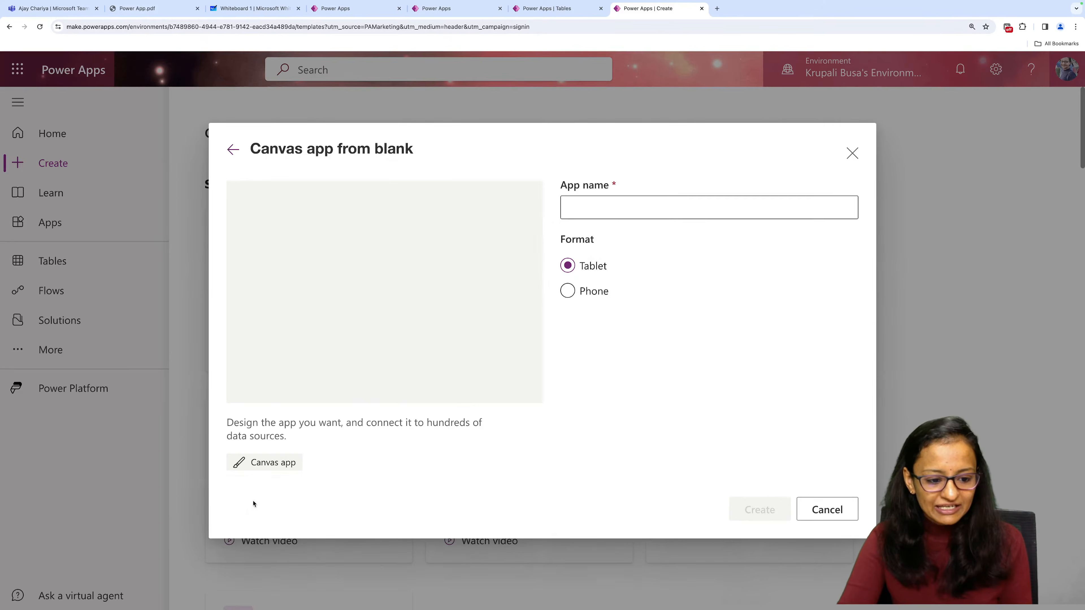
{"action": "left_click", "coordinate": [604, 204]}
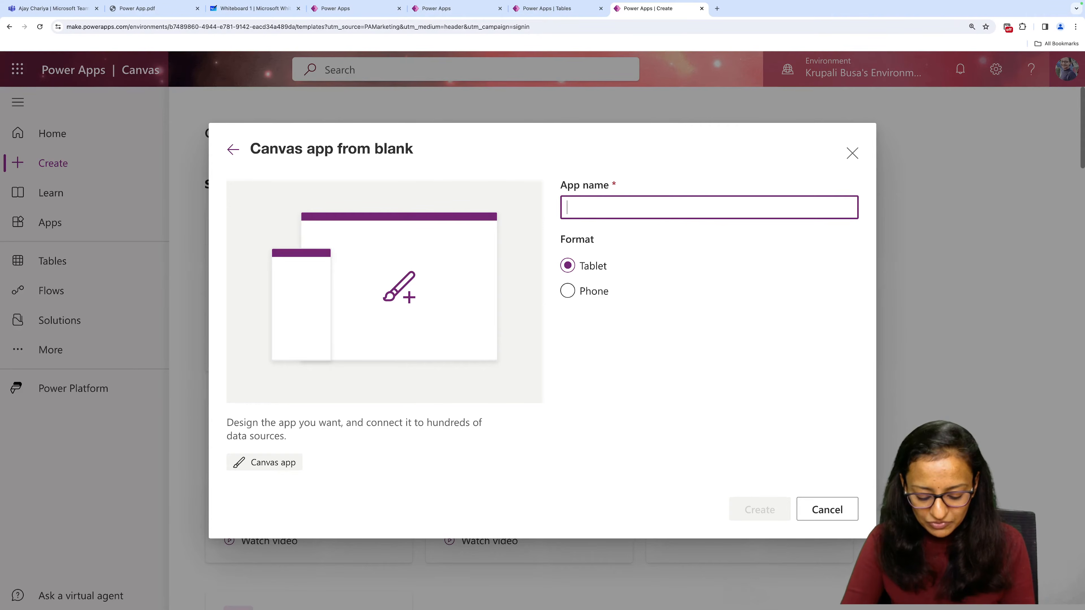
{"action": "type", "text": "exp_"}
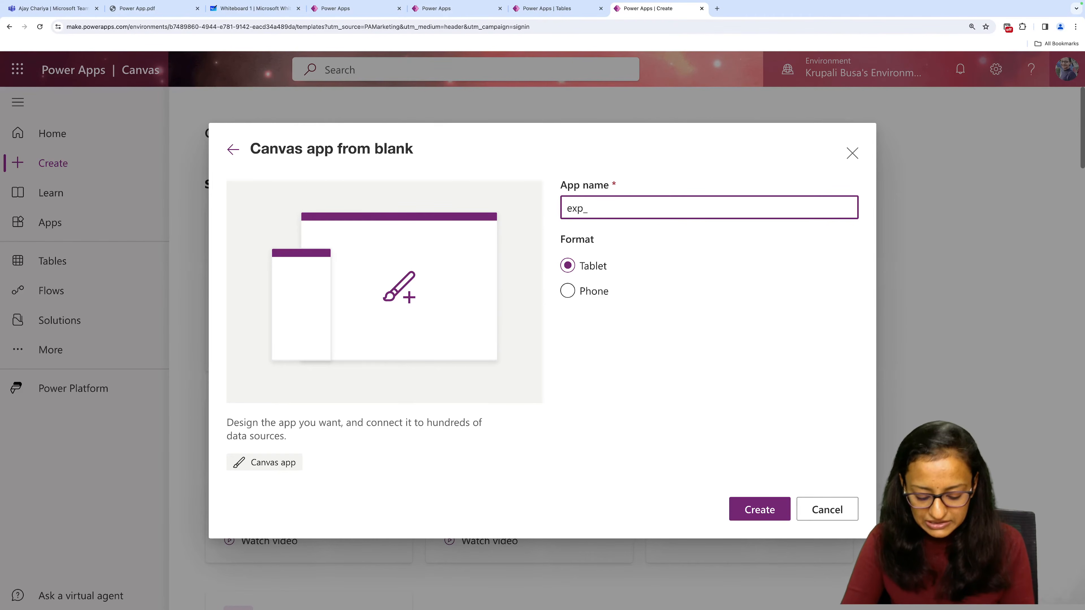
{"action": "type", "text": "demo_"}
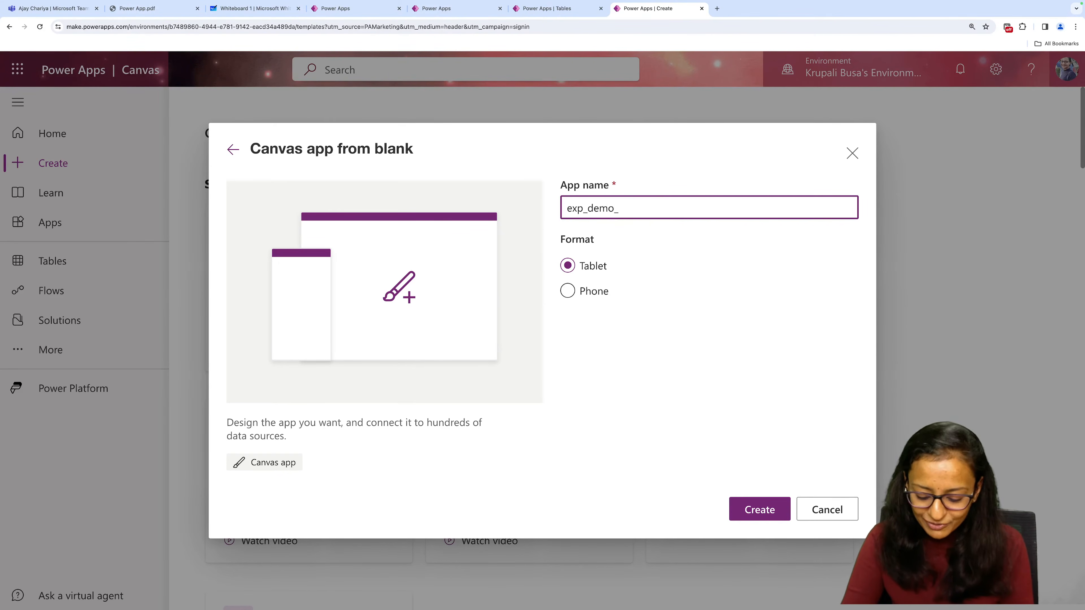
{"action": "type", "text": "live"}
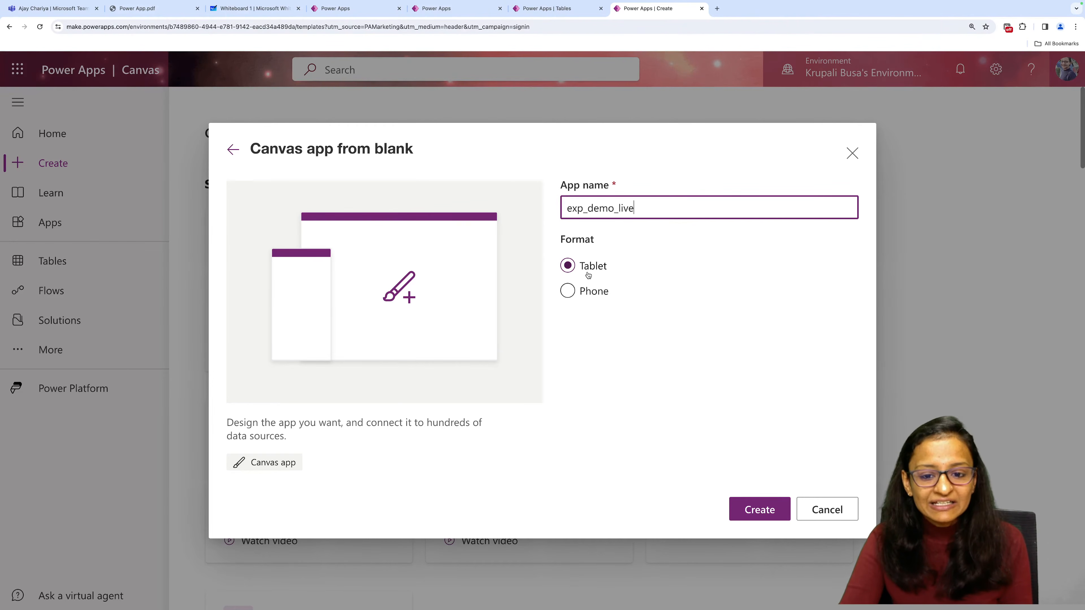
{"action": "left_click", "coordinate": [756, 510]}
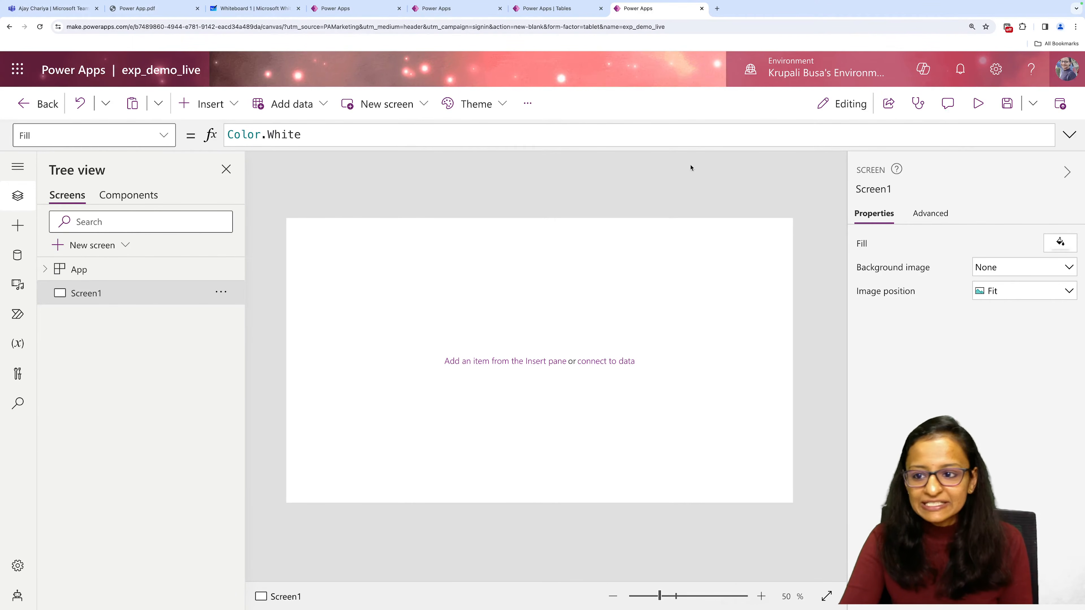
{"action": "left_click", "coordinate": [1067, 172]}
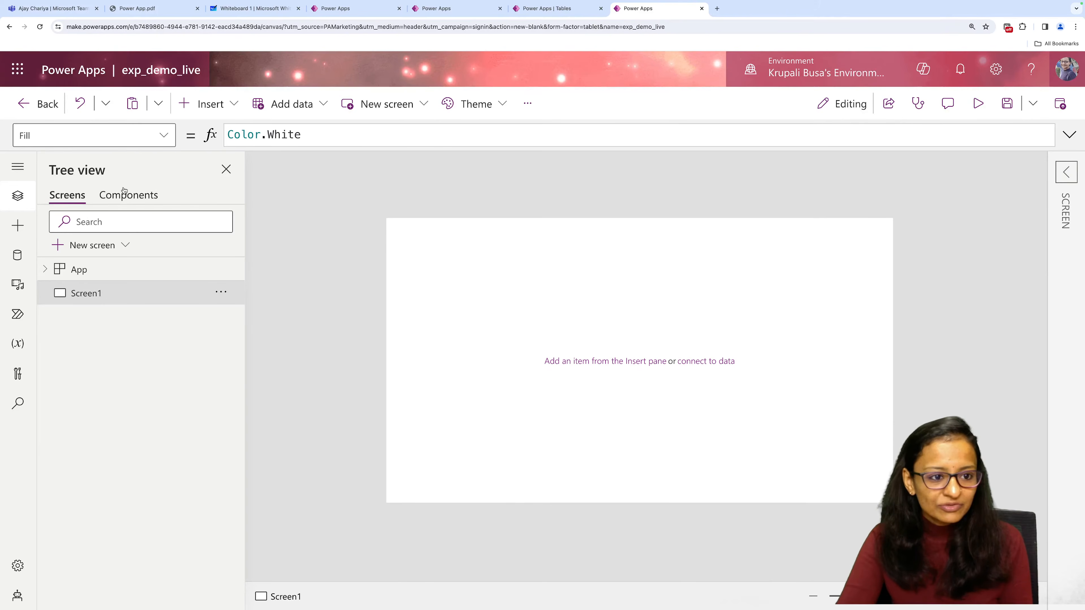
{"action": "left_click", "coordinate": [225, 170]}
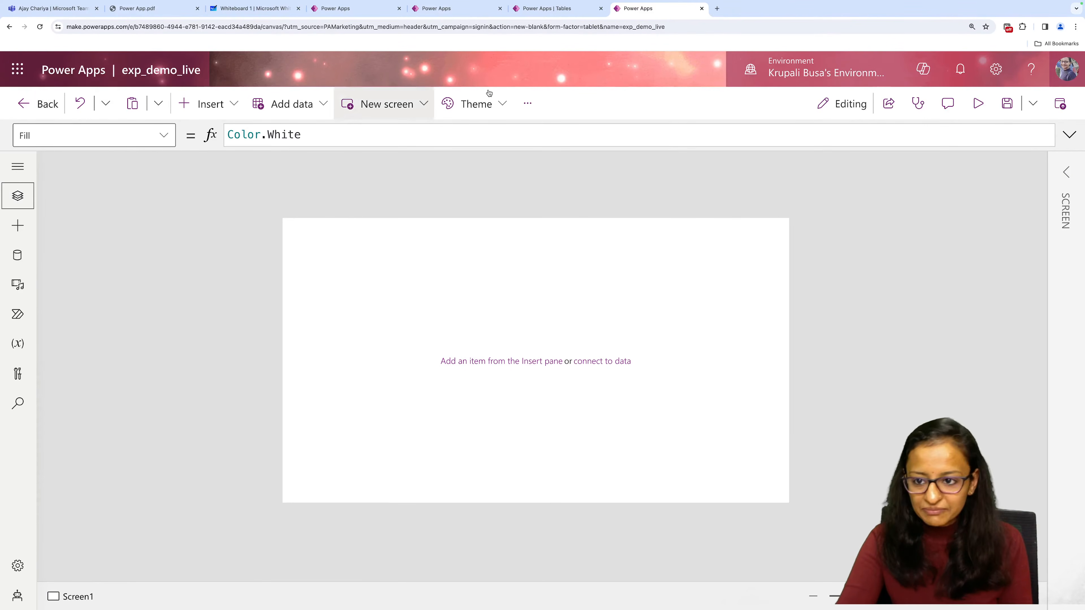
{"action": "left_click", "coordinate": [17, 196]}
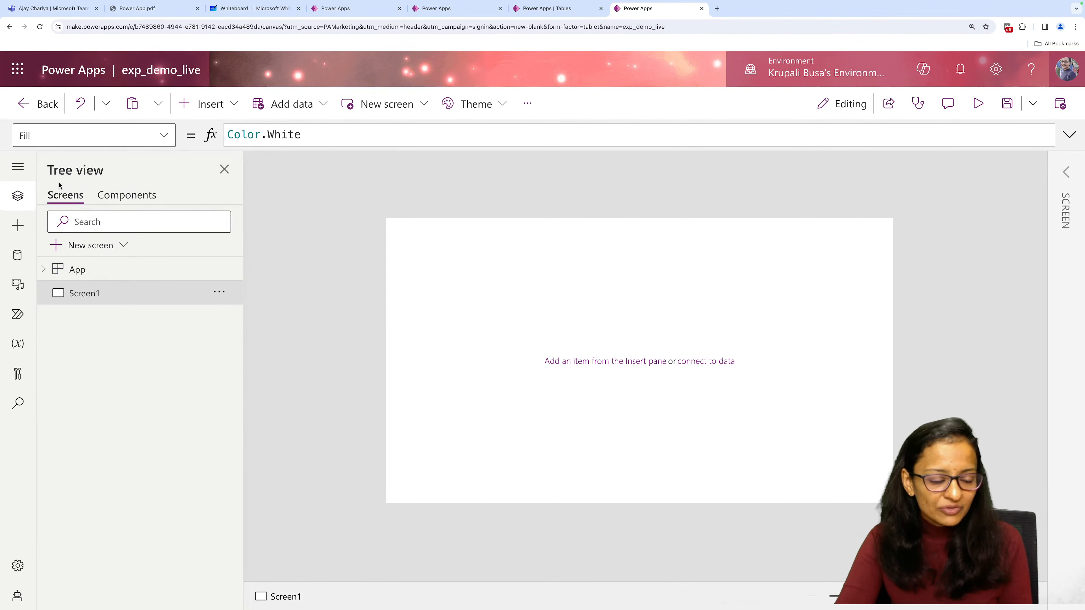
{"action": "left_click", "coordinate": [1064, 173]}
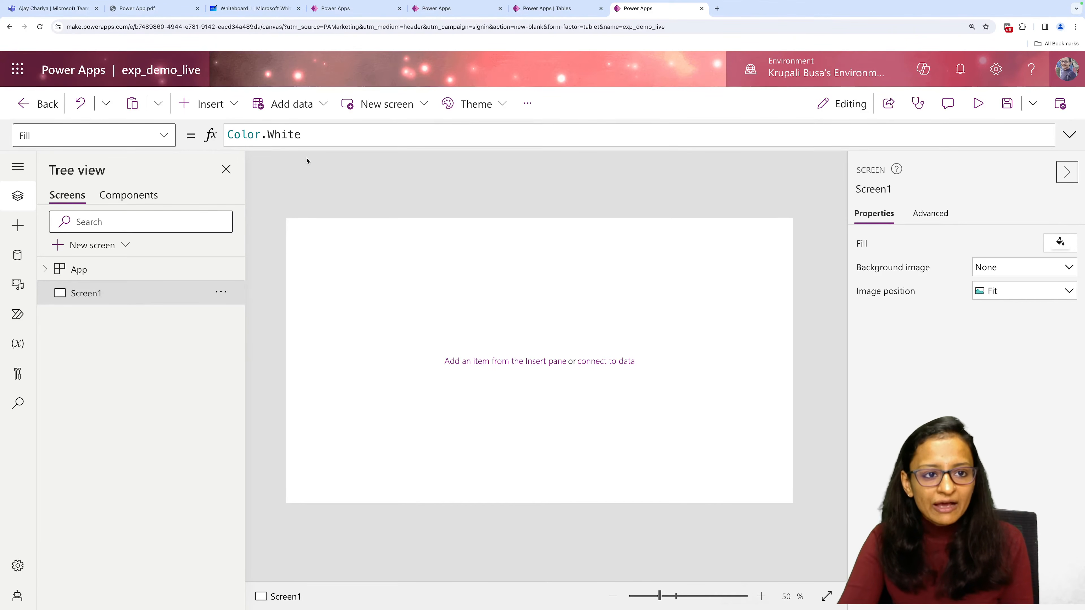
Preview the finished Live Demo app at phone size in portrait and landscape orientation.
{"action": "left_click", "coordinate": [340, 8]}
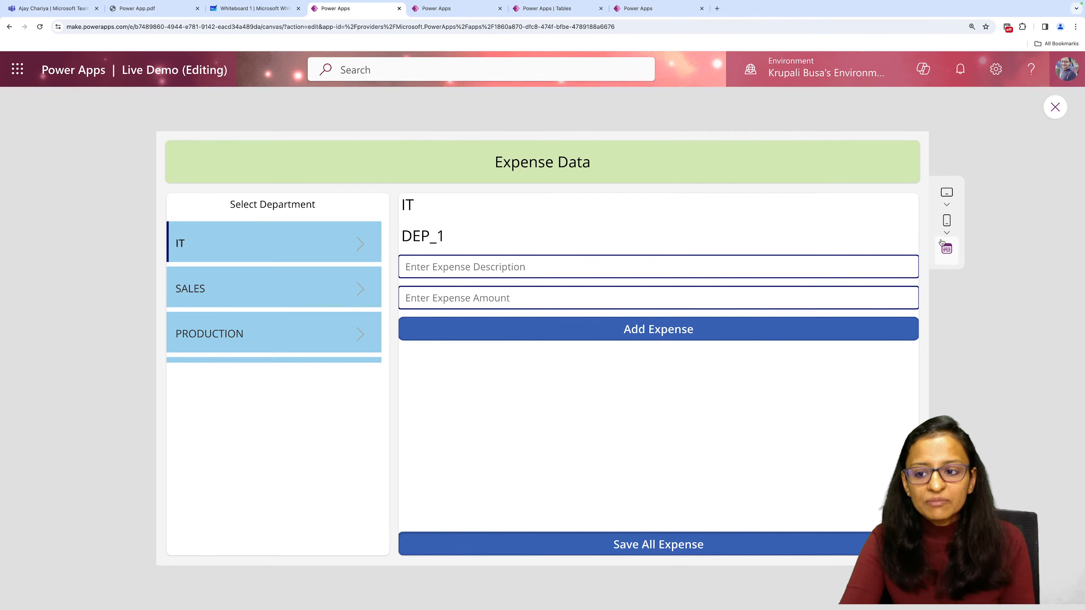
{"action": "left_click", "coordinate": [947, 224]}
{"action": "left_click", "coordinate": [882, 333]}
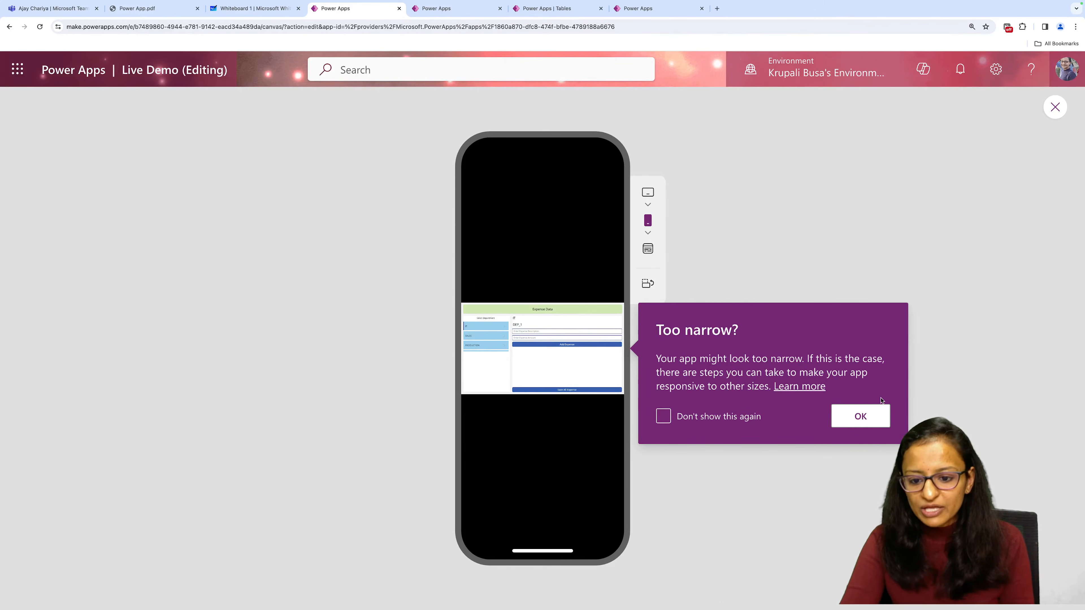
{"action": "left_click", "coordinate": [870, 417]}
{"action": "left_click", "coordinate": [648, 284]}
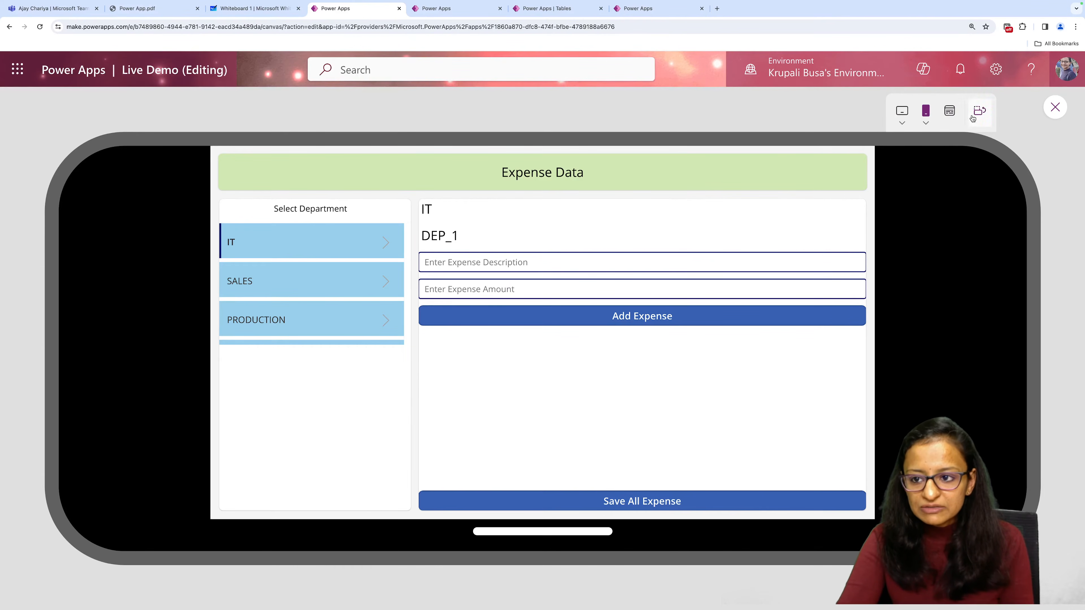
{"action": "left_click", "coordinate": [949, 111]}
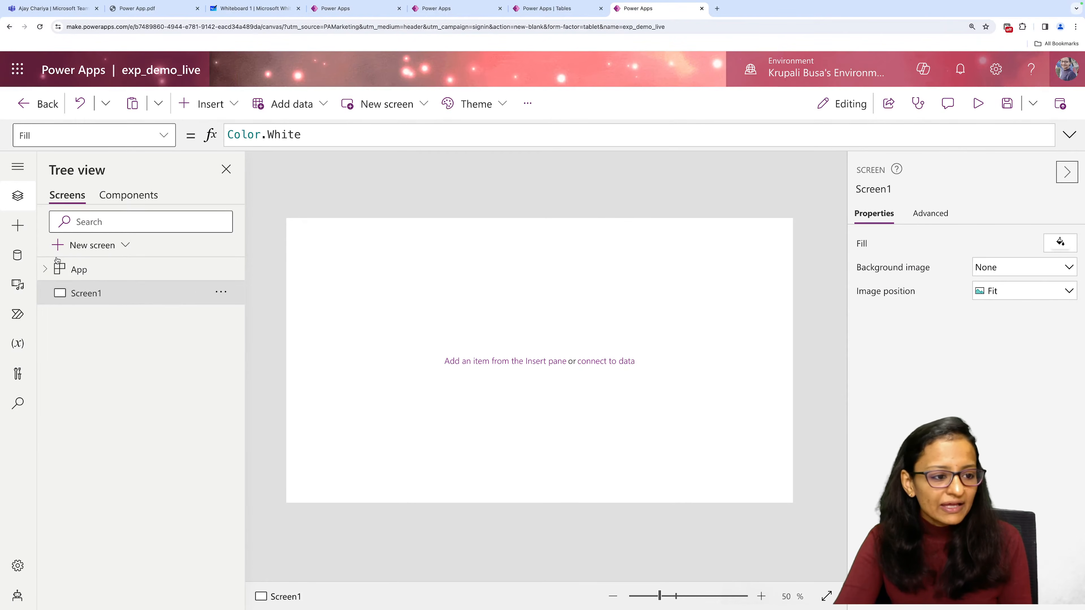
Add a new screen with the Sidebar layout to exp_demo_live.
{"action": "left_click", "coordinate": [92, 246]}
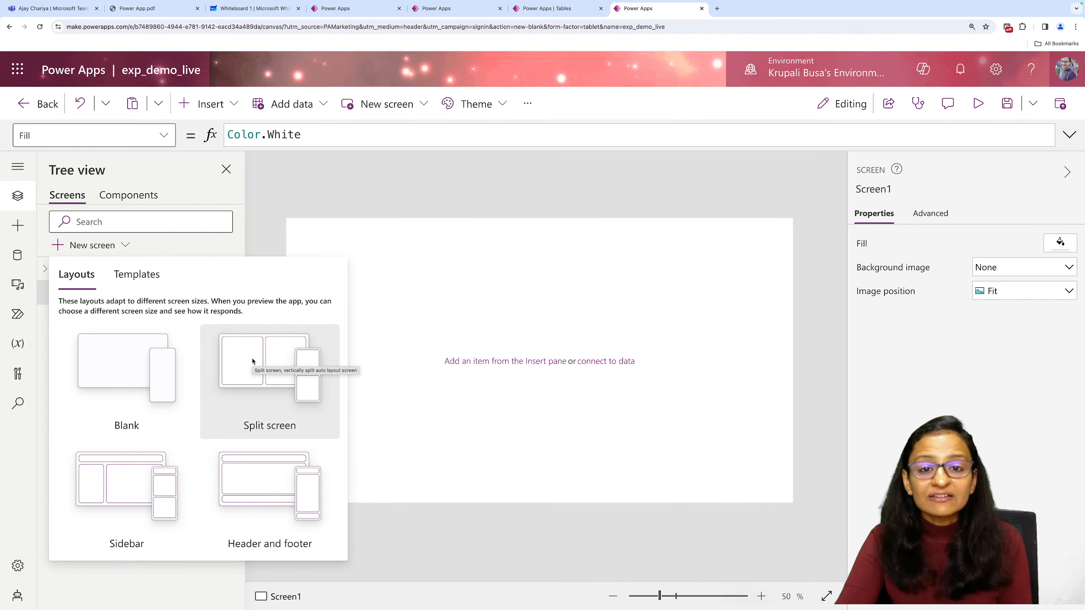
{"action": "left_click", "coordinate": [112, 496]}
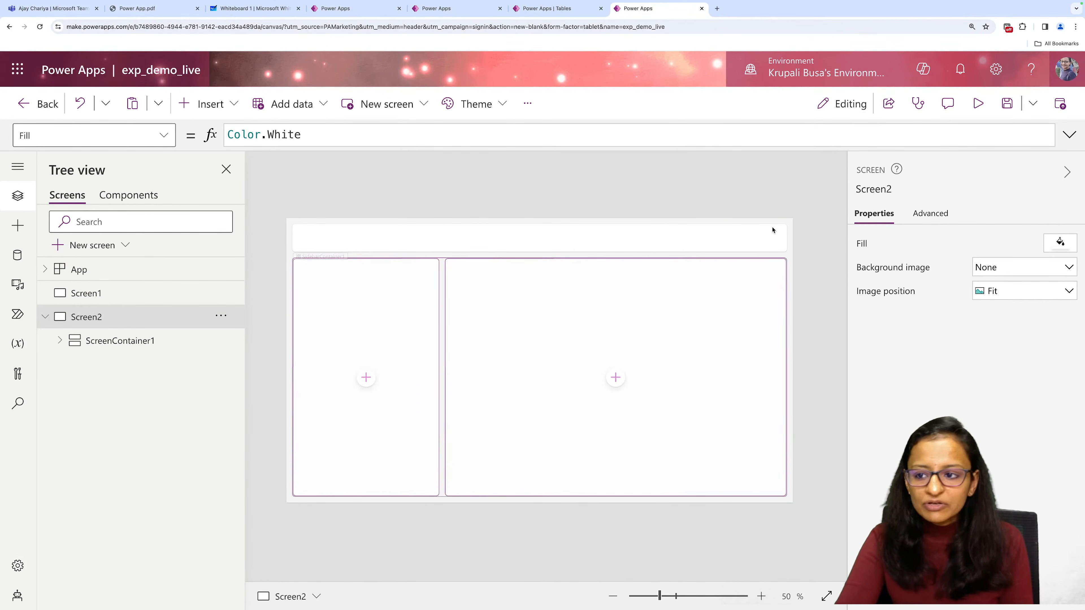
{"action": "left_click", "coordinate": [1068, 173]}
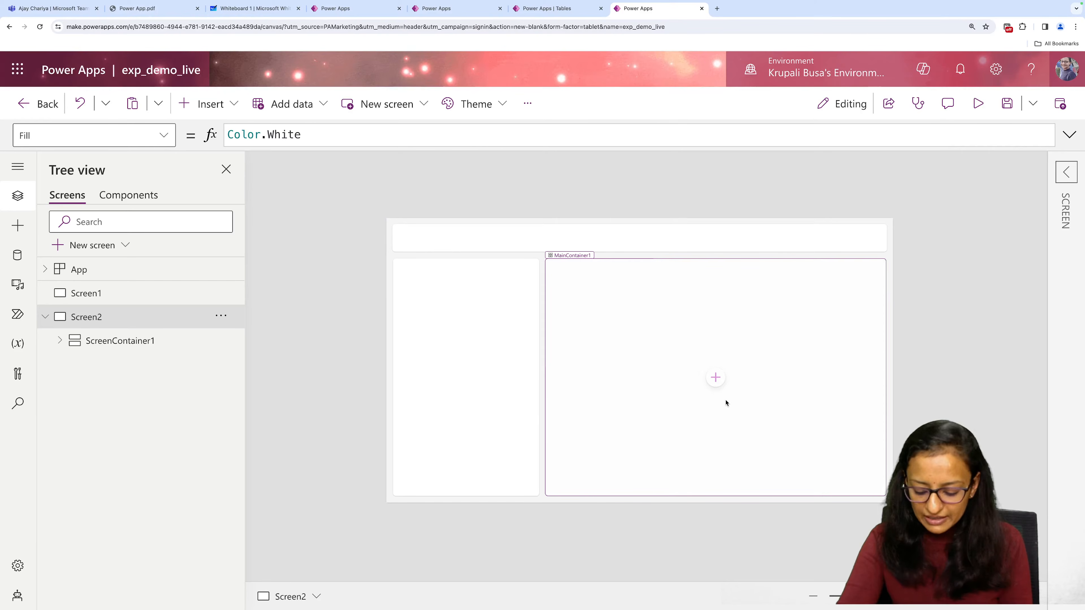
Insert a text label into the header container of the sidebar screen.
{"action": "left_click", "coordinate": [958, 598]}
{"action": "left_click", "coordinate": [958, 597]}
{"action": "left_click", "coordinate": [958, 598]}
{"action": "left_click", "coordinate": [958, 598]}
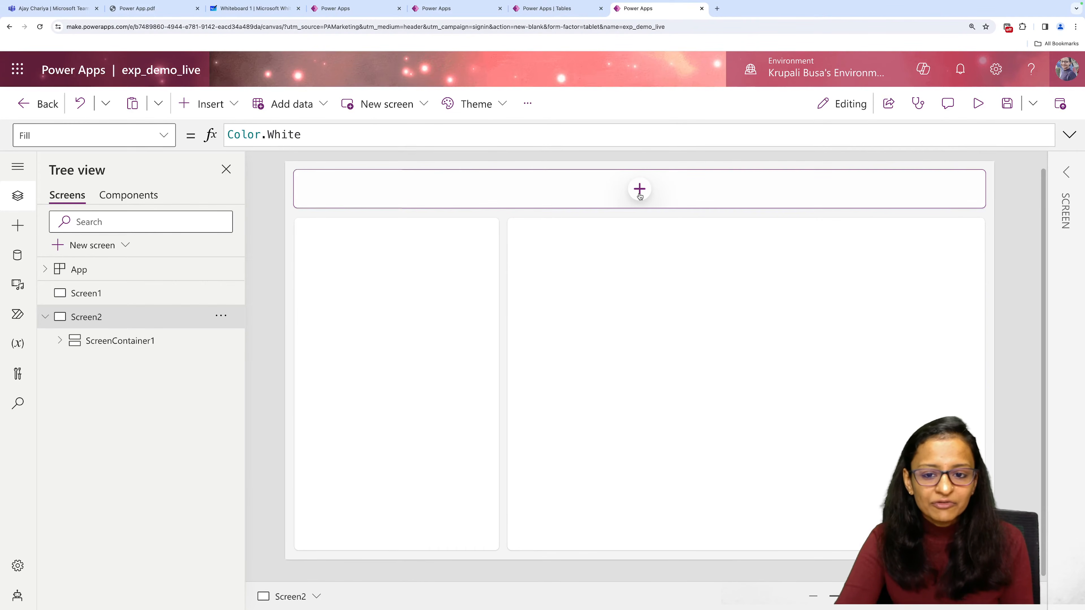
{"action": "left_click", "coordinate": [640, 190]}
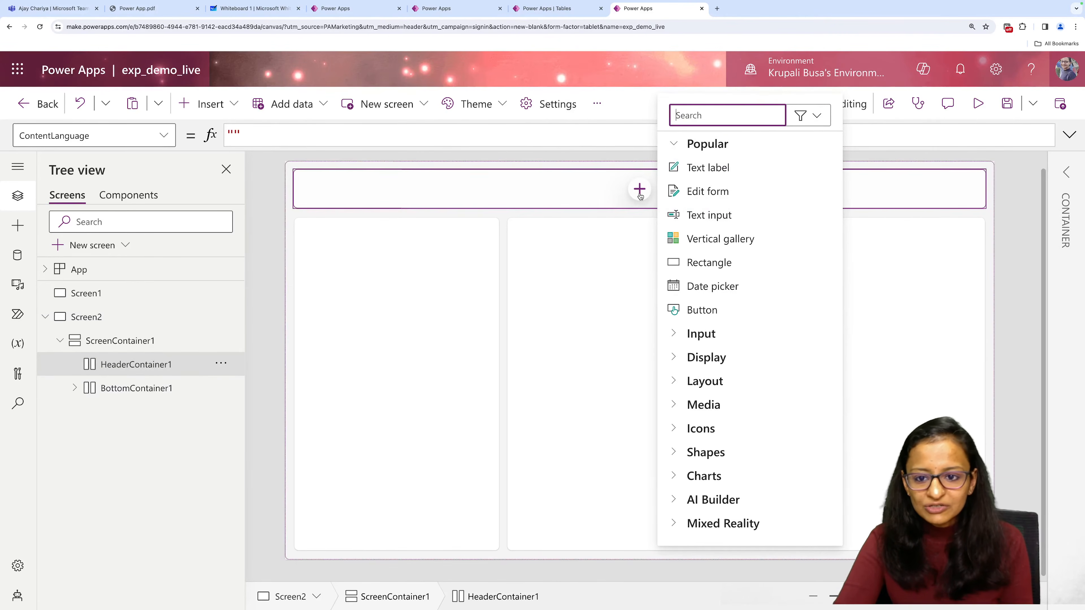
{"action": "left_click", "coordinate": [715, 168]}
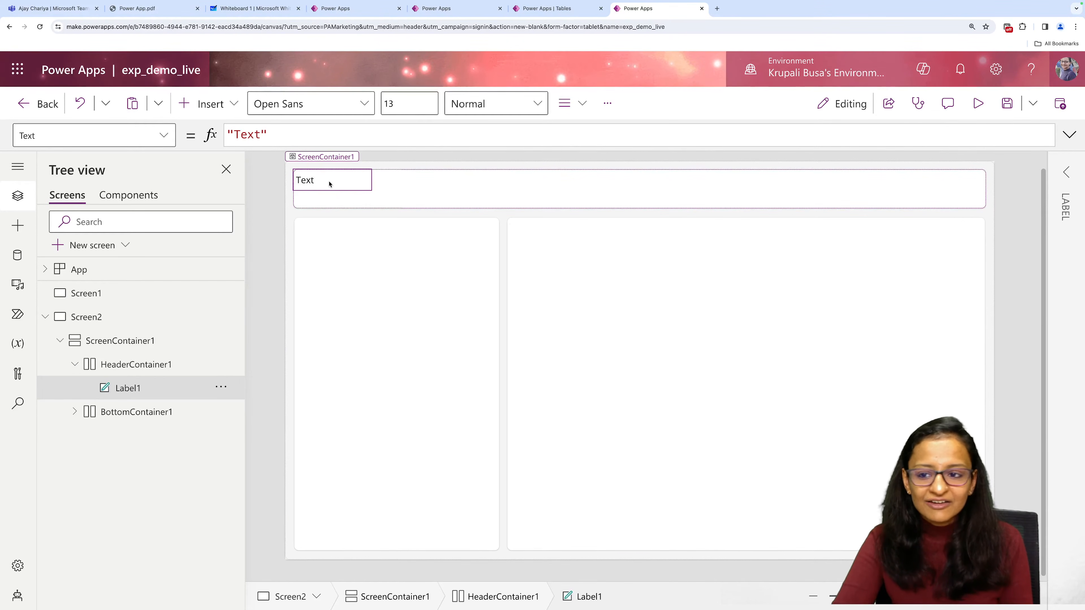
Replace the header label's placeholder text with "Expense Data" on a single line, without a trailing line break.
{"action": "double_click", "coordinate": [329, 183]}
{"action": "key", "text": "BackSpace"}
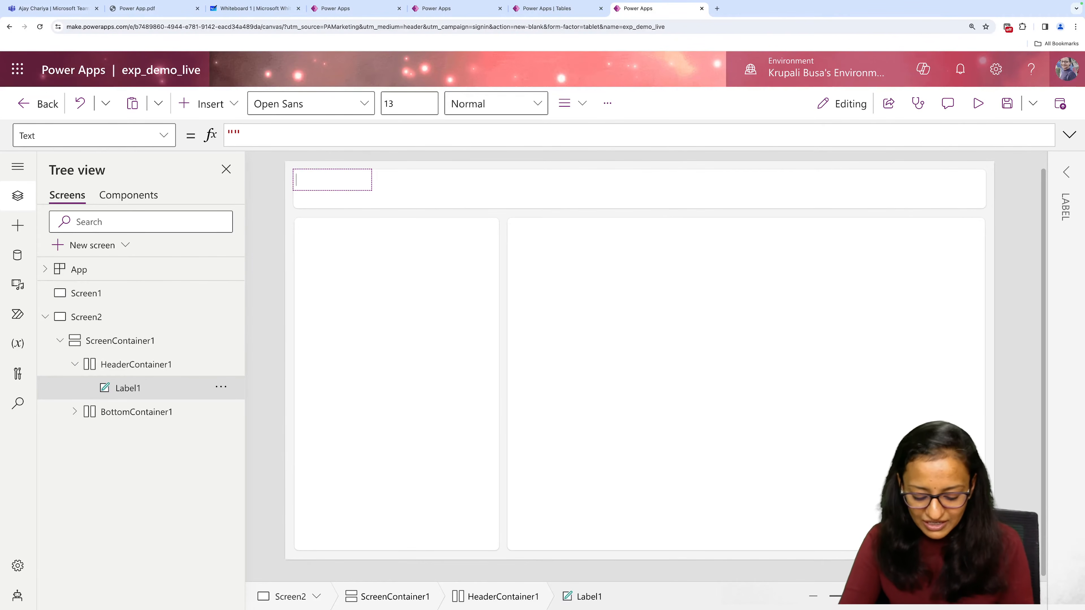
{"action": "type", "text": "Ex"}
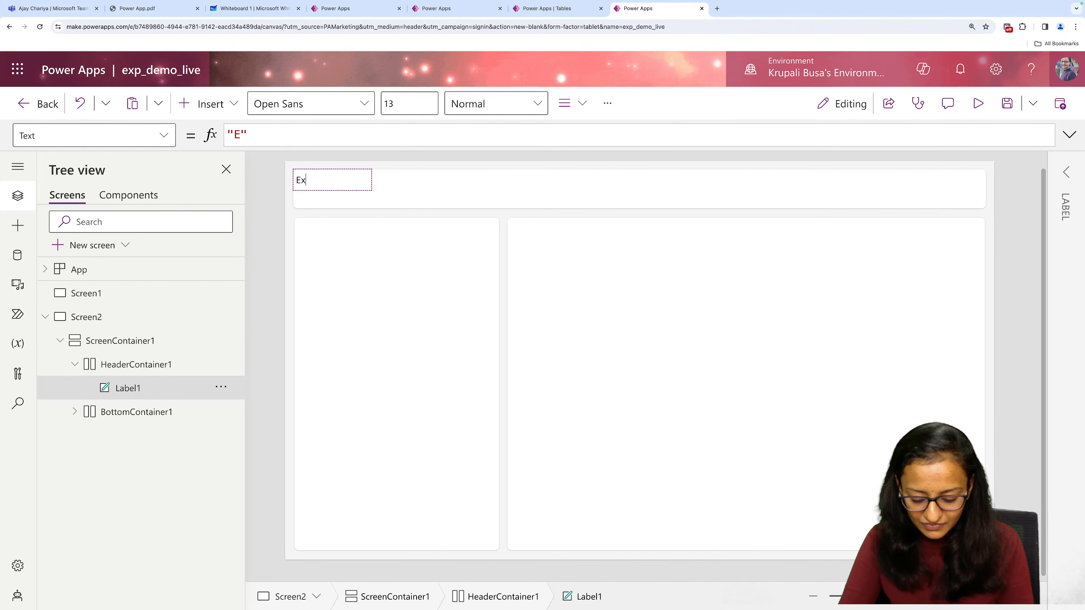
{"action": "type", "text": "pense Data"}
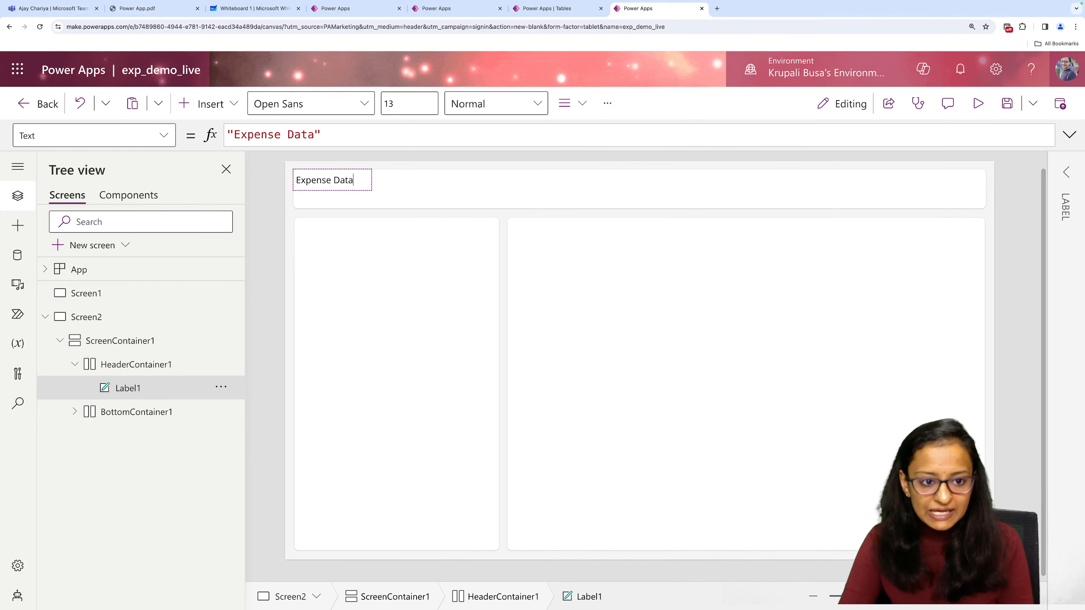
{"action": "key", "text": "Return"}
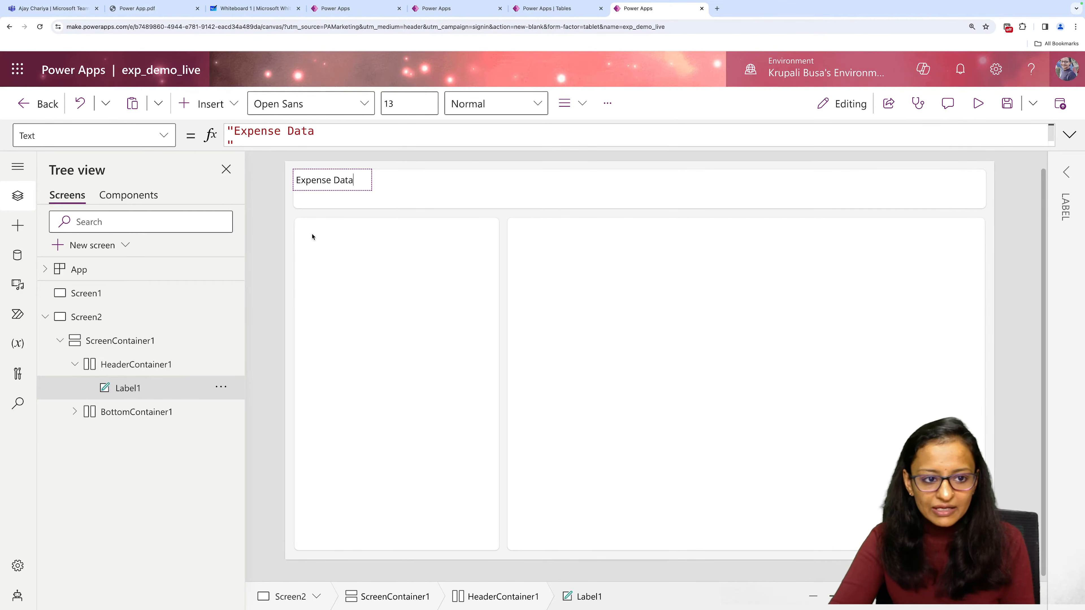
{"action": "key", "text": "BackSpace"}
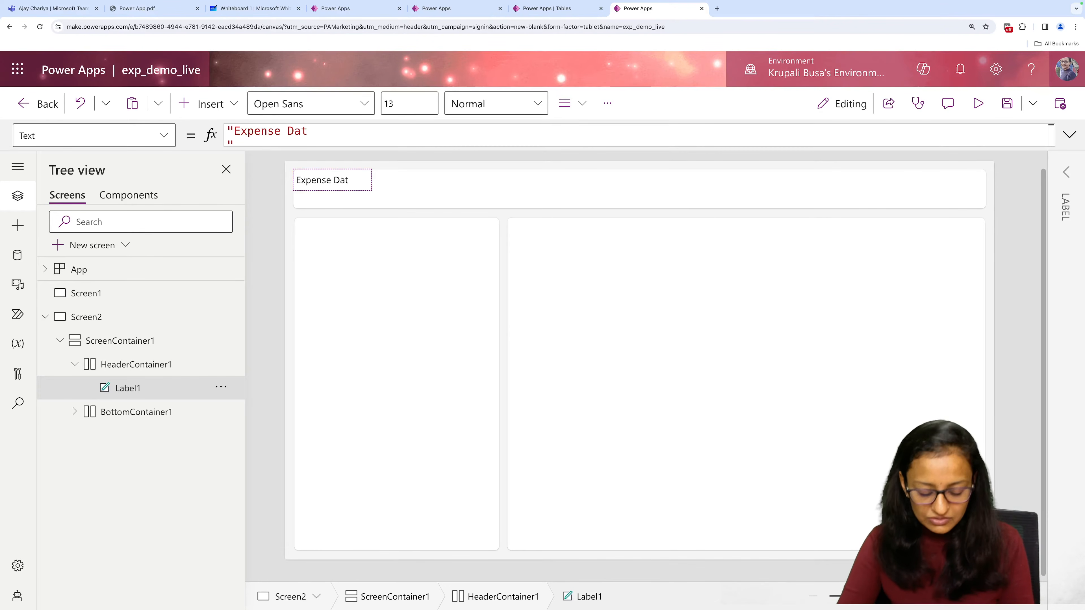
{"action": "type", "text": "a"}
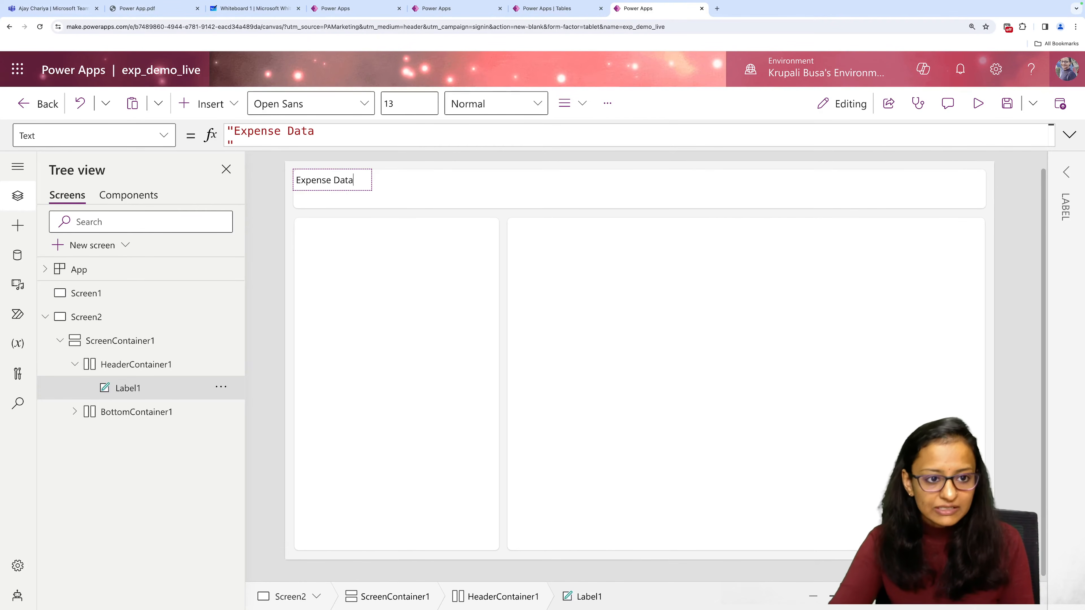
{"action": "left_click", "coordinate": [1074, 171]}
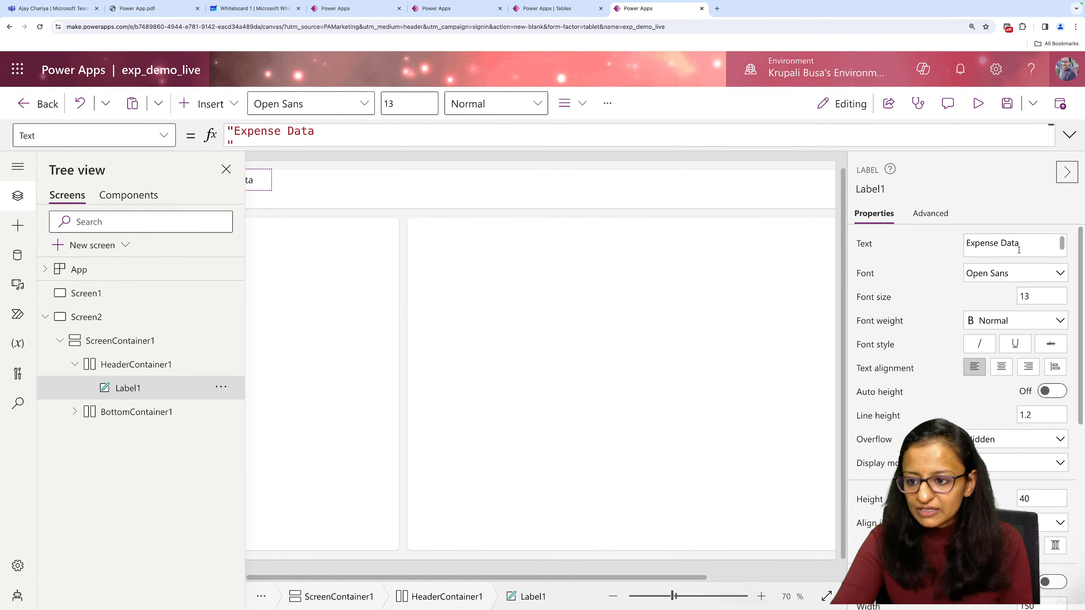
{"action": "left_click", "coordinate": [1019, 250]}
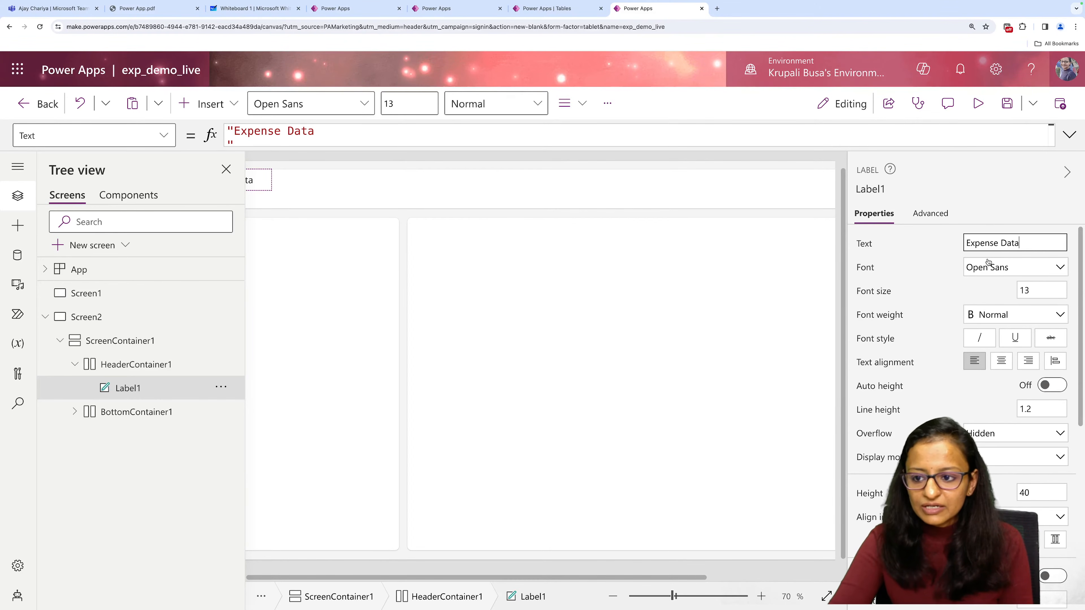
{"action": "left_click", "coordinate": [1068, 176]}
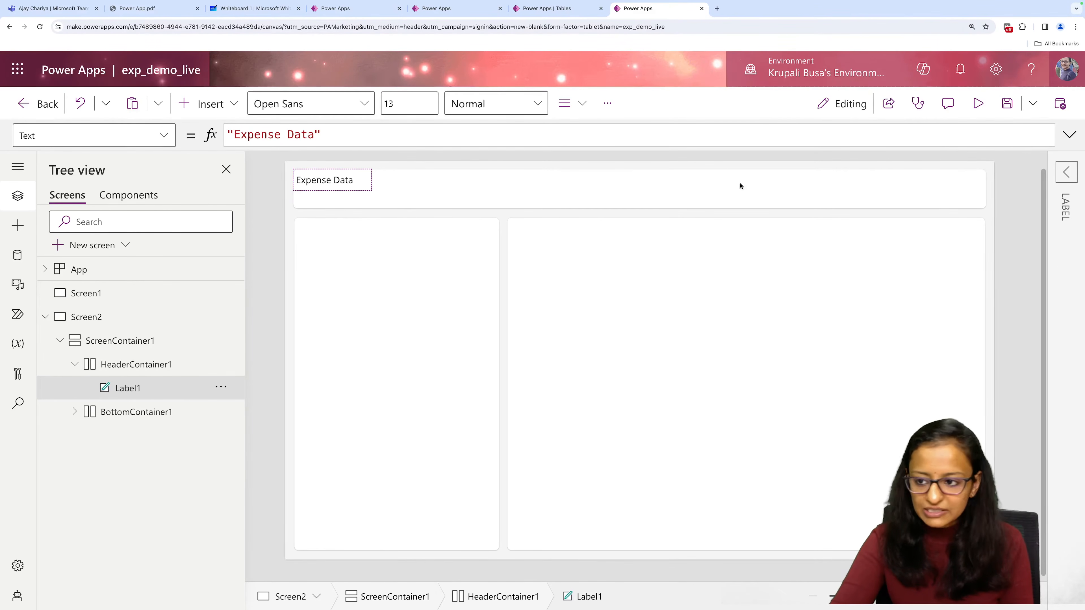
Center the text alignment of the "Expense Data" label in the header.
{"action": "left_click", "coordinate": [1067, 172]}
{"action": "left_click", "coordinate": [1002, 362]}
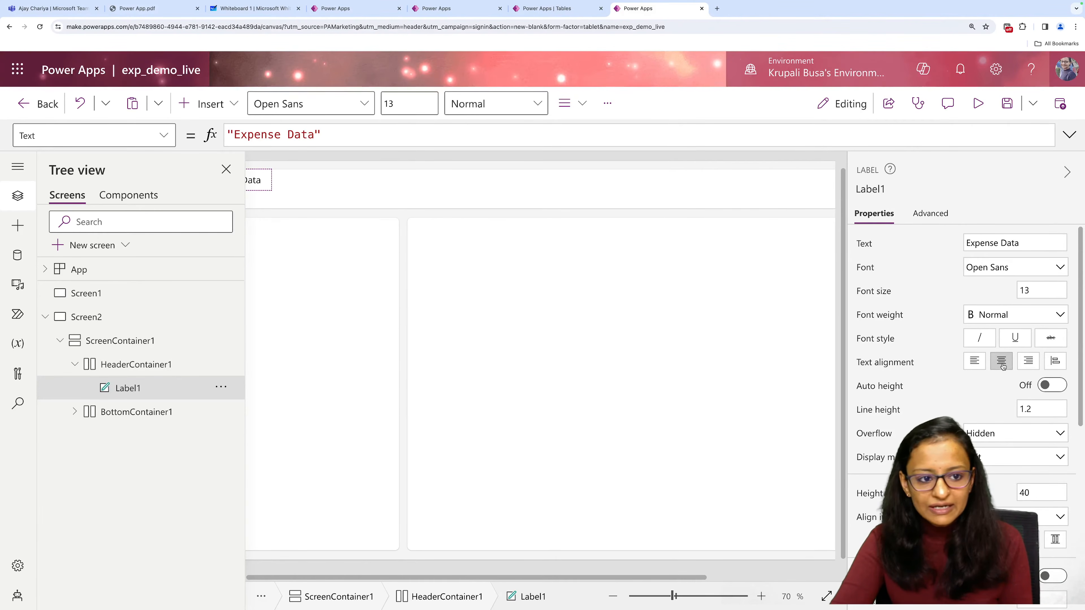
{"action": "left_click", "coordinate": [1068, 173]}
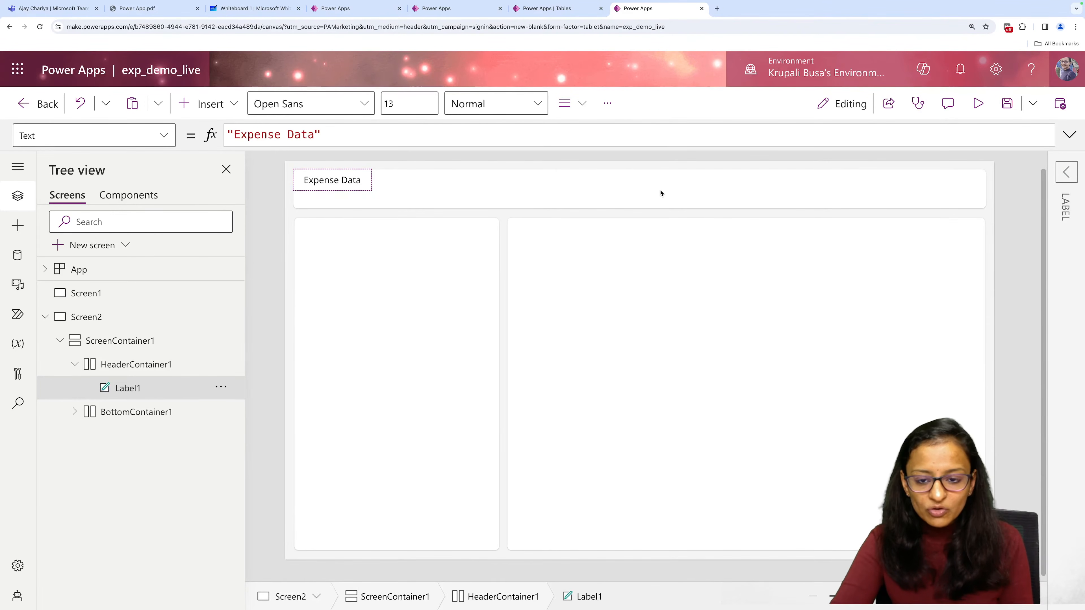
Set HeaderContainer1 to center its contents both horizontally and vertically.
{"action": "left_click", "coordinate": [147, 364]}
{"action": "left_click", "coordinate": [1066, 214]}
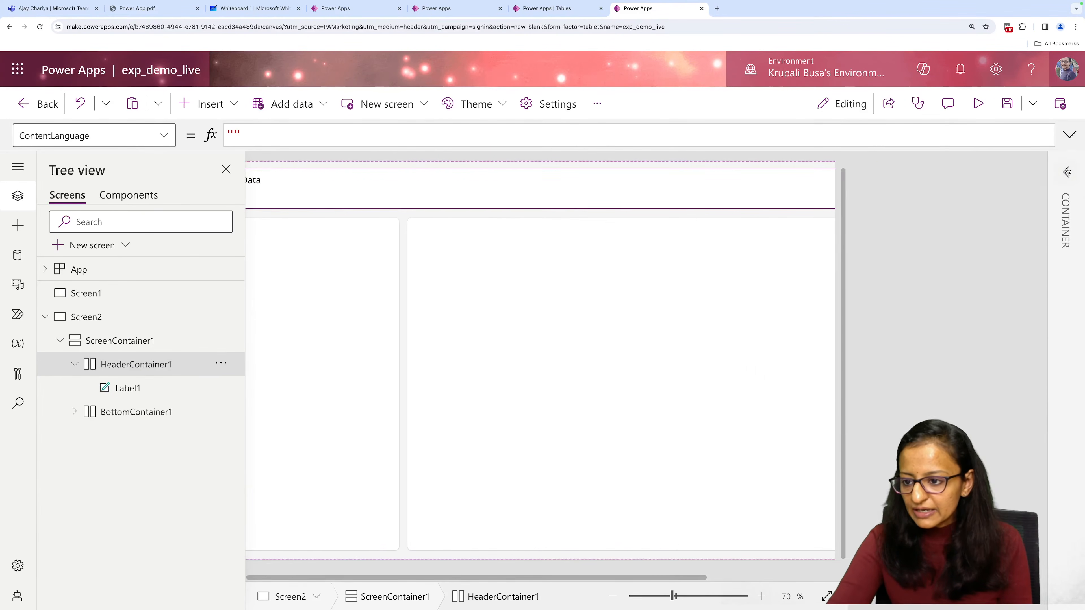
{"action": "left_click", "coordinate": [1003, 270]}
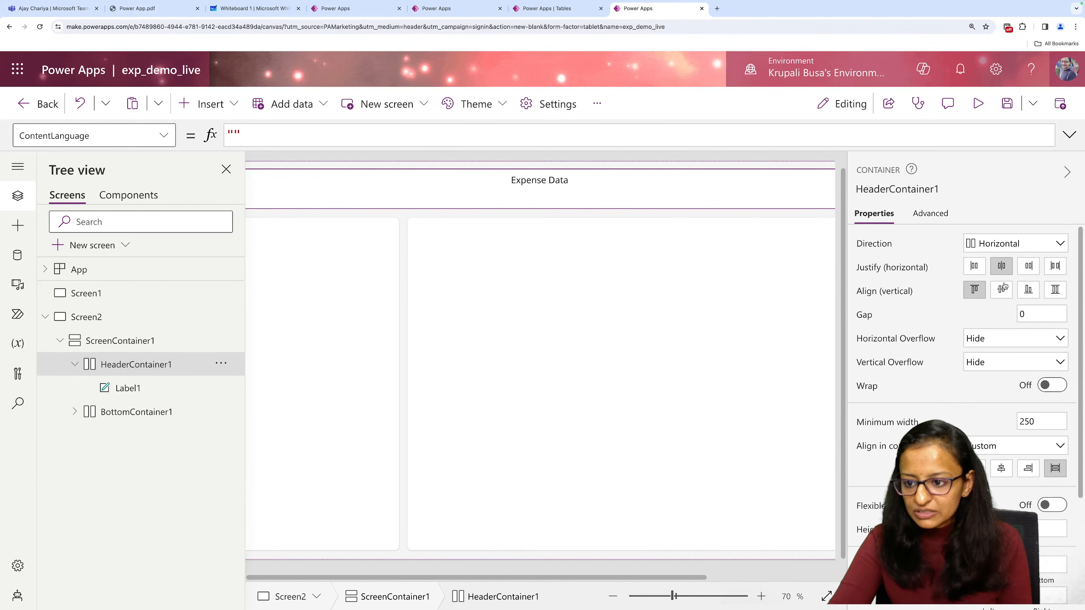
{"action": "left_click", "coordinate": [1002, 290]}
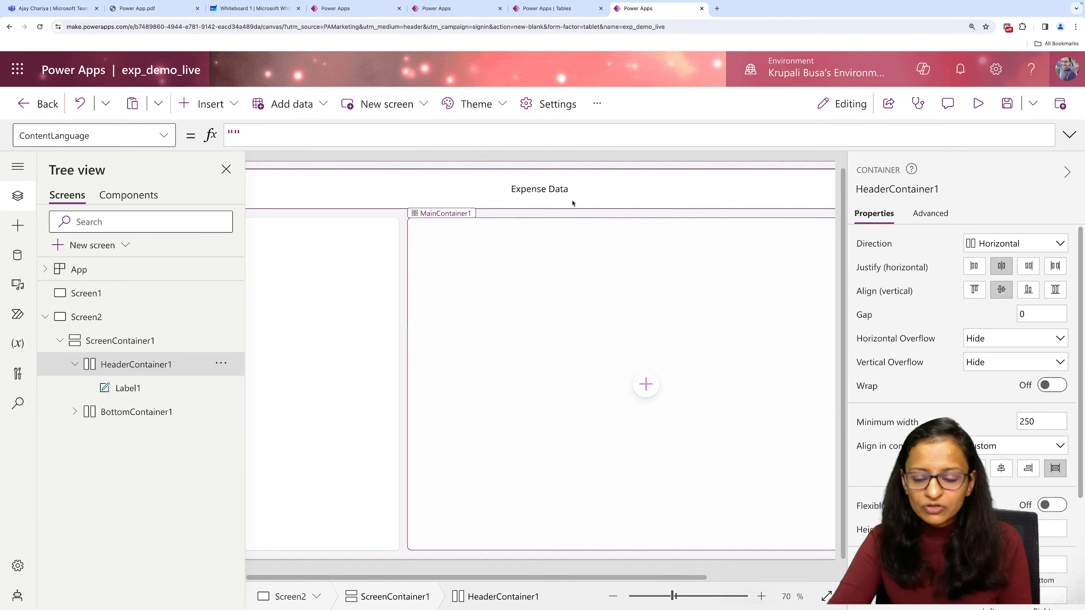
{"action": "left_click", "coordinate": [1067, 172]}
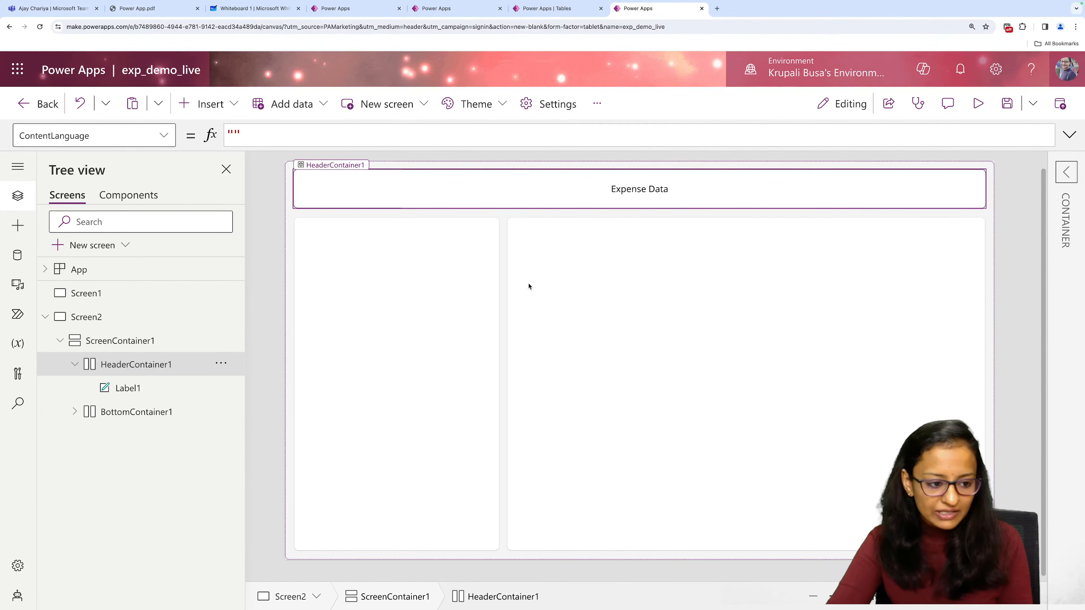
Set the "Expense Data" label's font size to 20 and its width to 300.
{"action": "left_click", "coordinate": [185, 388]}
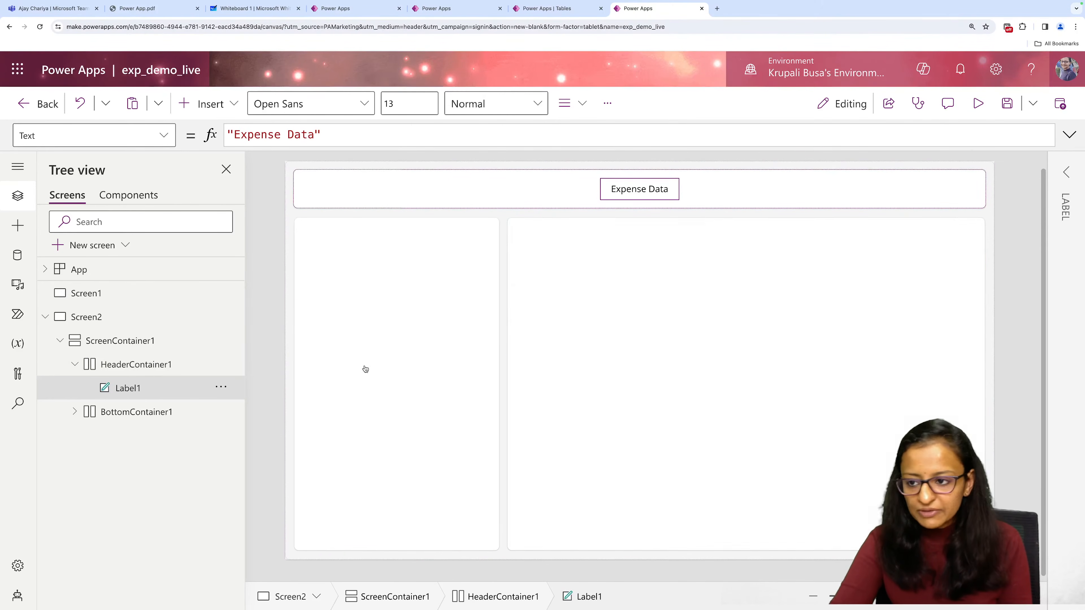
{"action": "left_click", "coordinate": [1067, 173]}
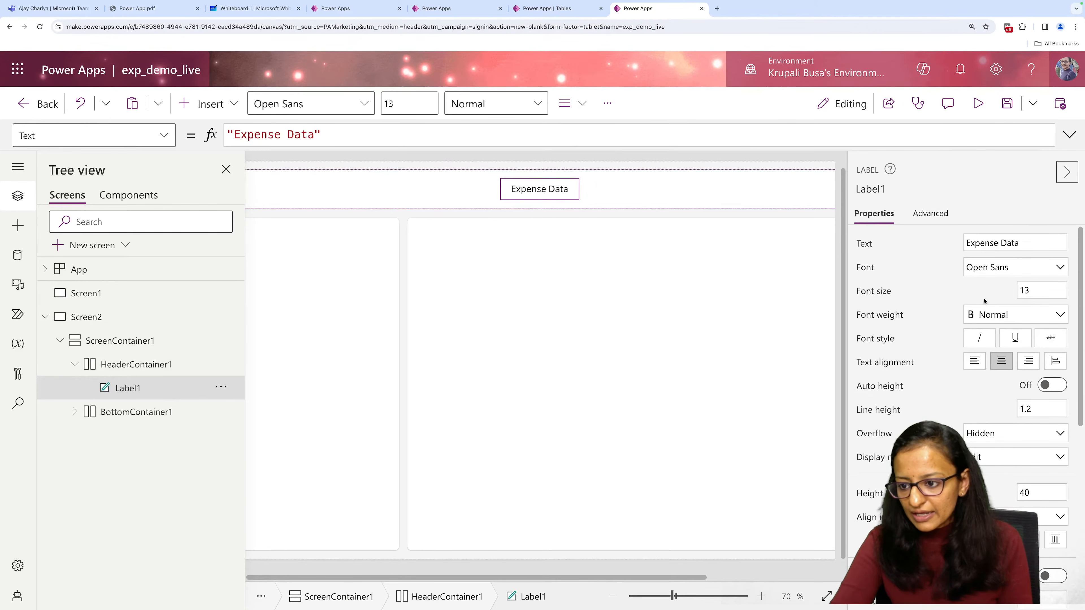
{"action": "left_click", "coordinate": [1048, 289]}
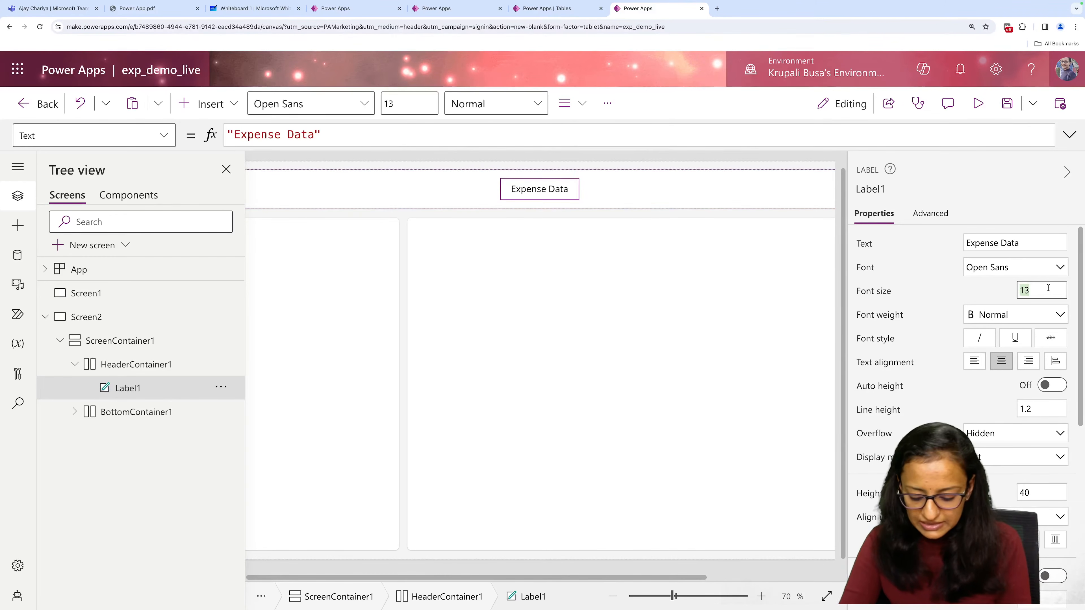
{"action": "type", "text": "20"}
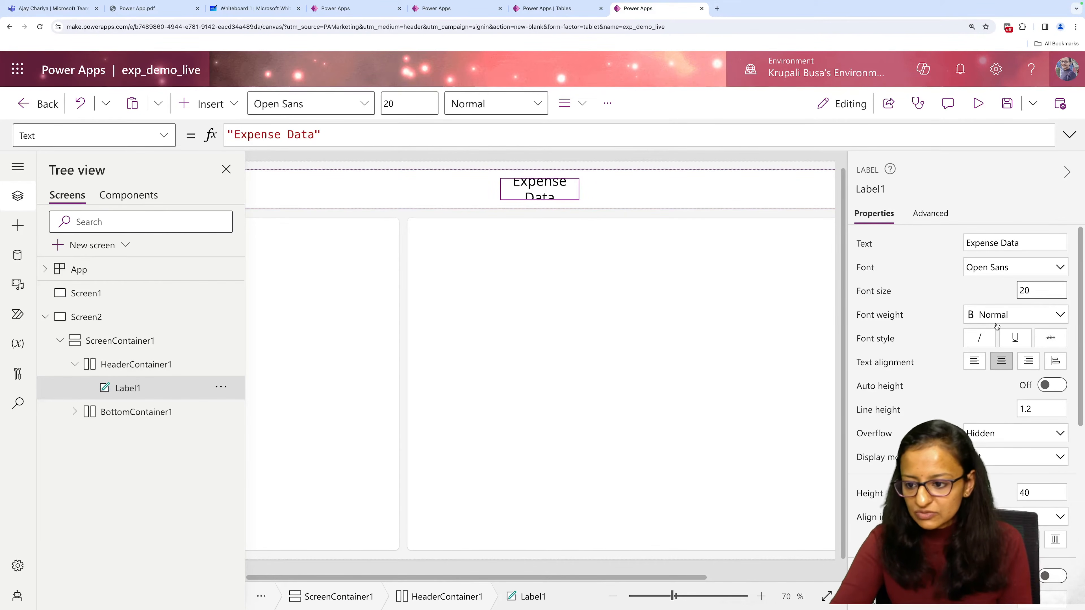
{"action": "scroll", "coordinate": [984, 416], "scroll_direction": "down", "scroll_amount": 3}
{"action": "left_click", "coordinate": [1032, 465]}
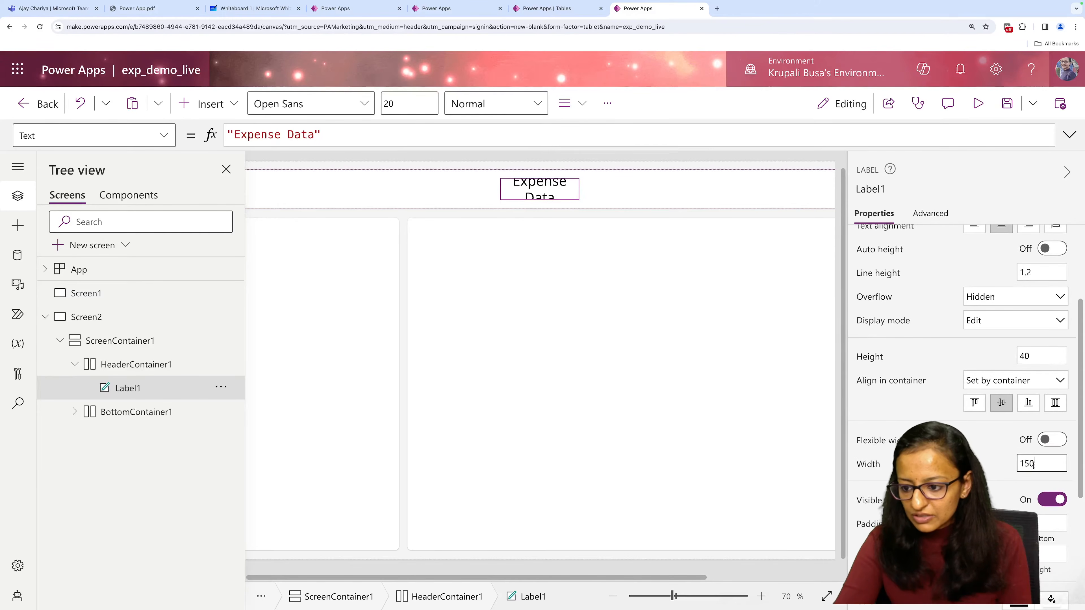
{"action": "key", "text": "Return"}
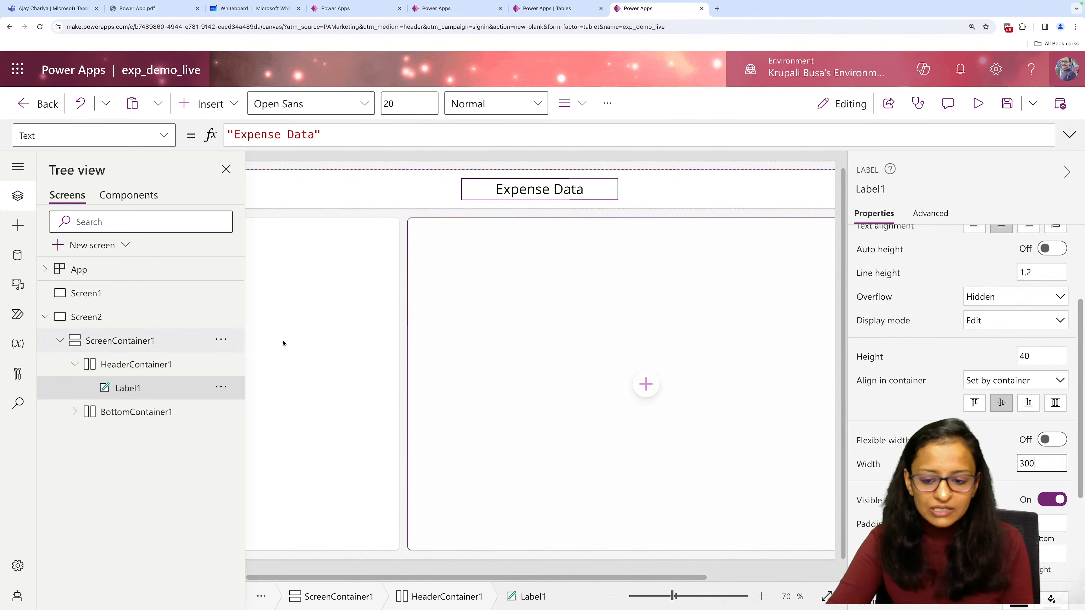
{"action": "left_click", "coordinate": [1067, 171]}
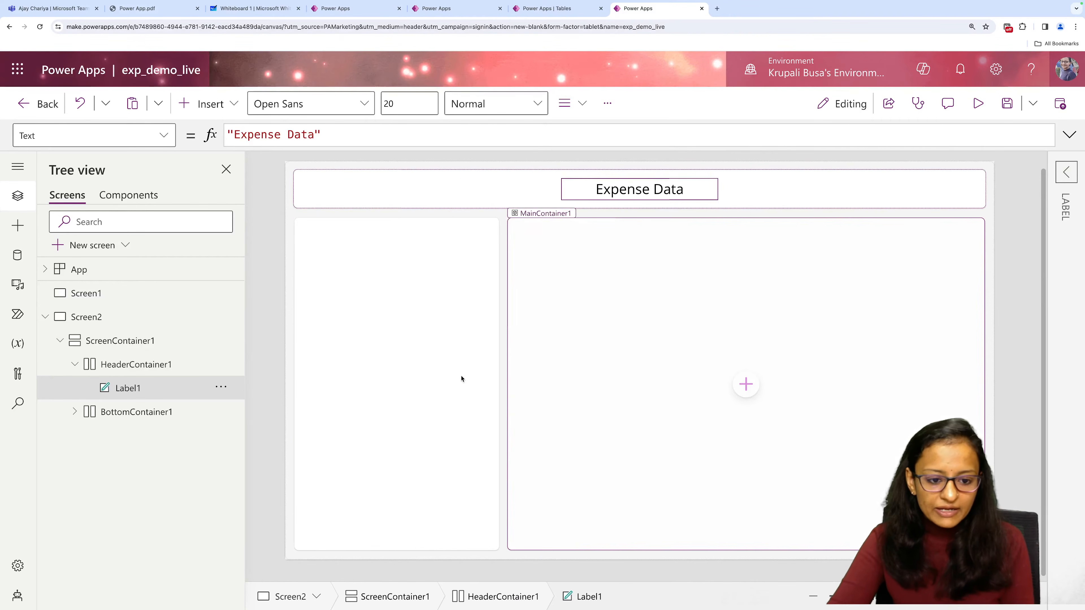
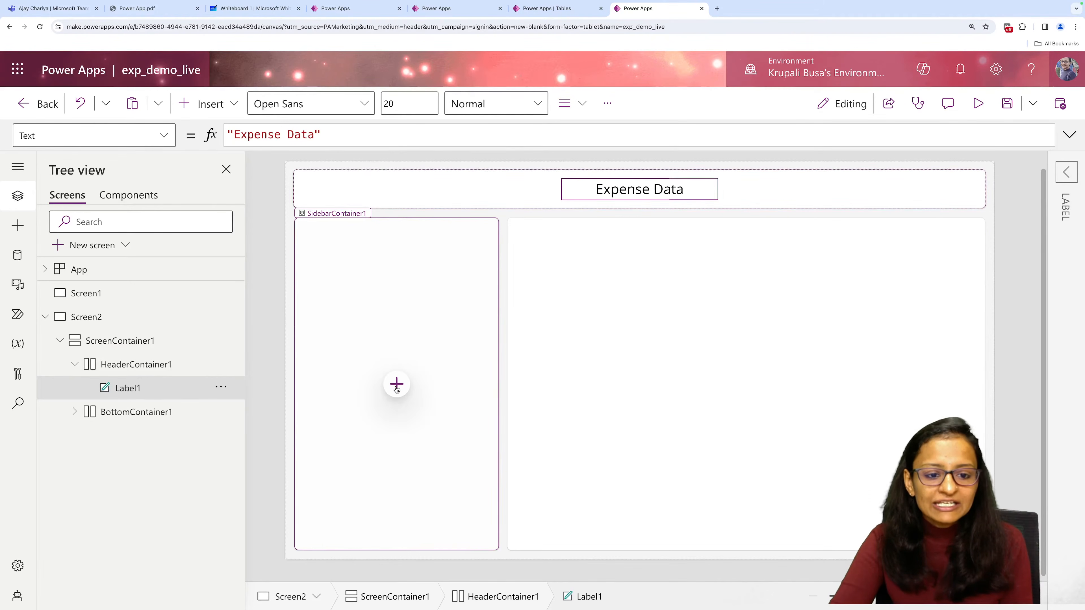
Add a gallery to the empty SidebarContainer1 and connect it to the dep_tbls Dataverse table.
{"action": "left_click", "coordinate": [397, 384]}
{"action": "left_click", "coordinate": [451, 299]}
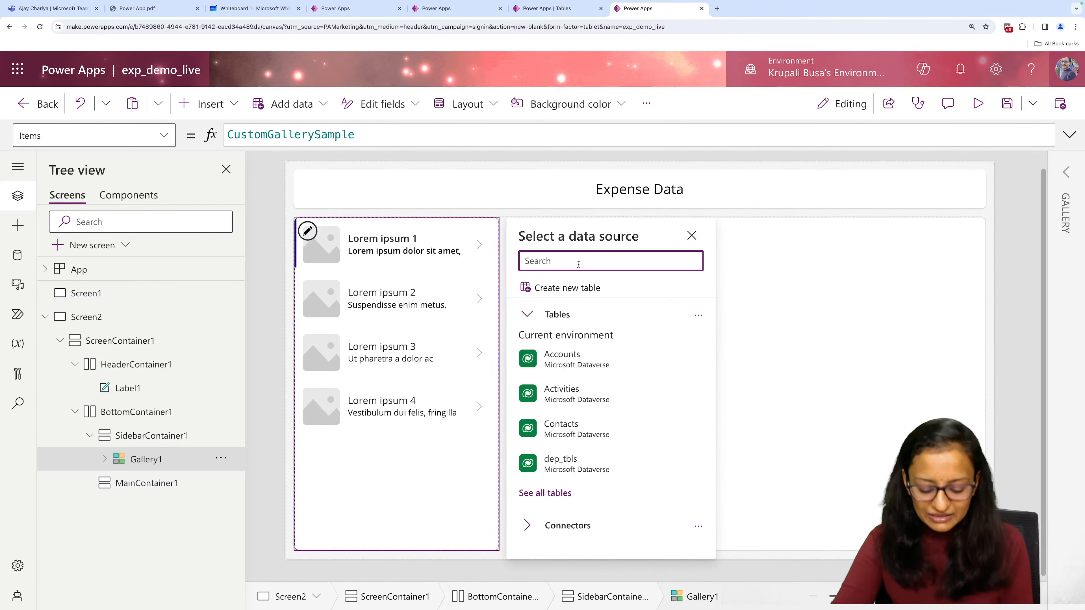
{"action": "type", "text": "de"}
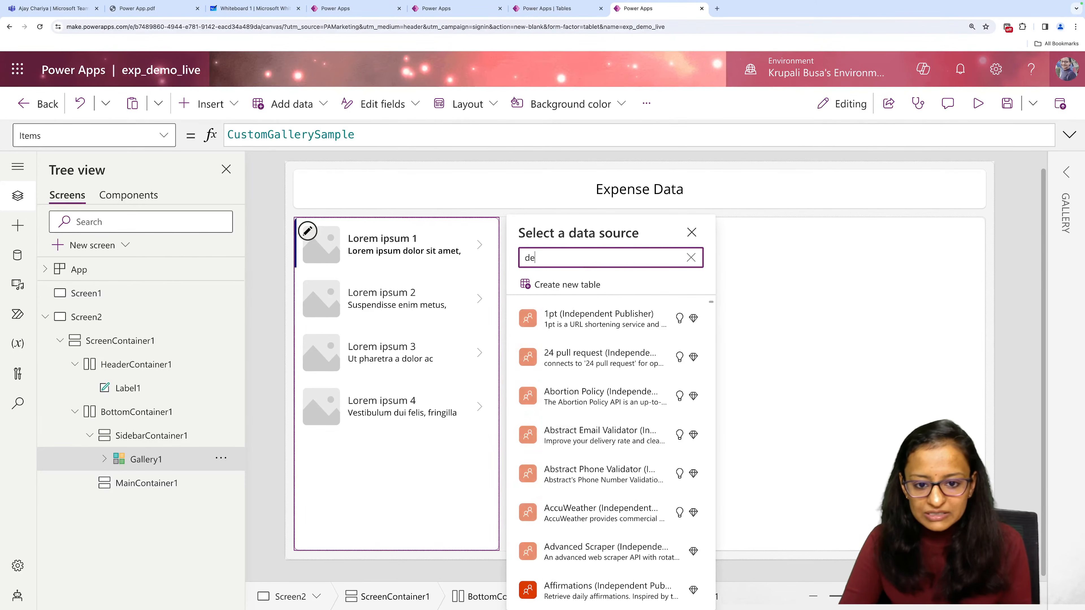
{"action": "type", "text": "p_tb"}
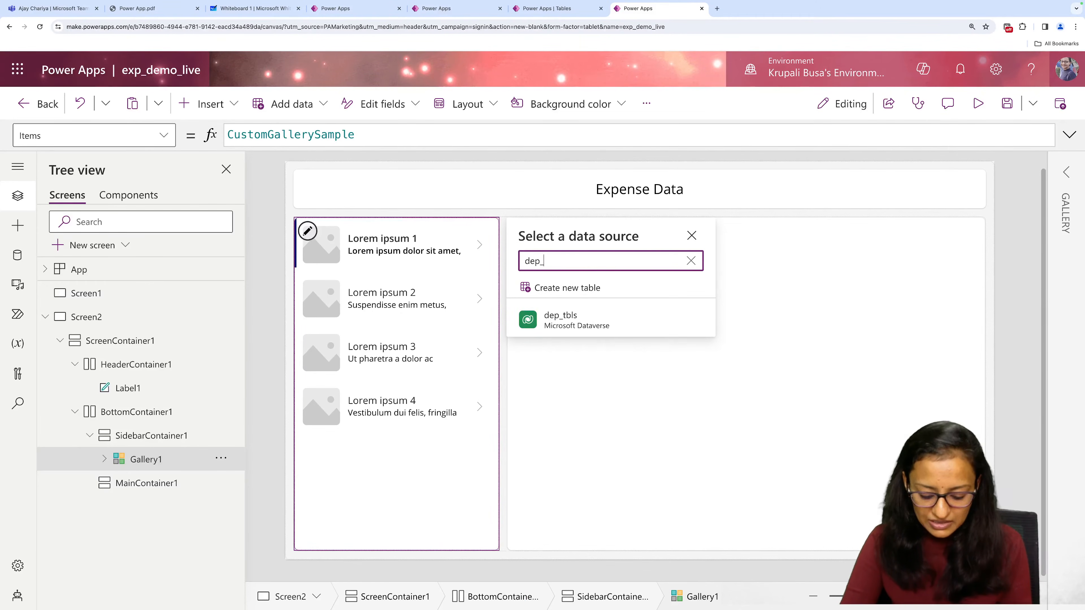
{"action": "left_click", "coordinate": [563, 322]}
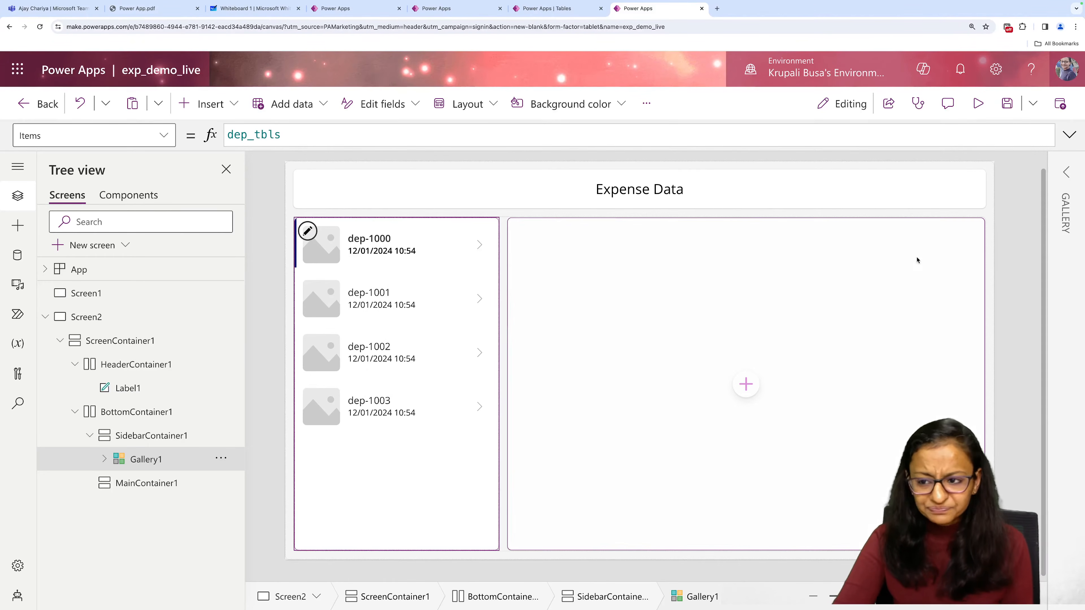
Change the sidebar gallery's layout to Title.
{"action": "left_click", "coordinate": [1076, 185]}
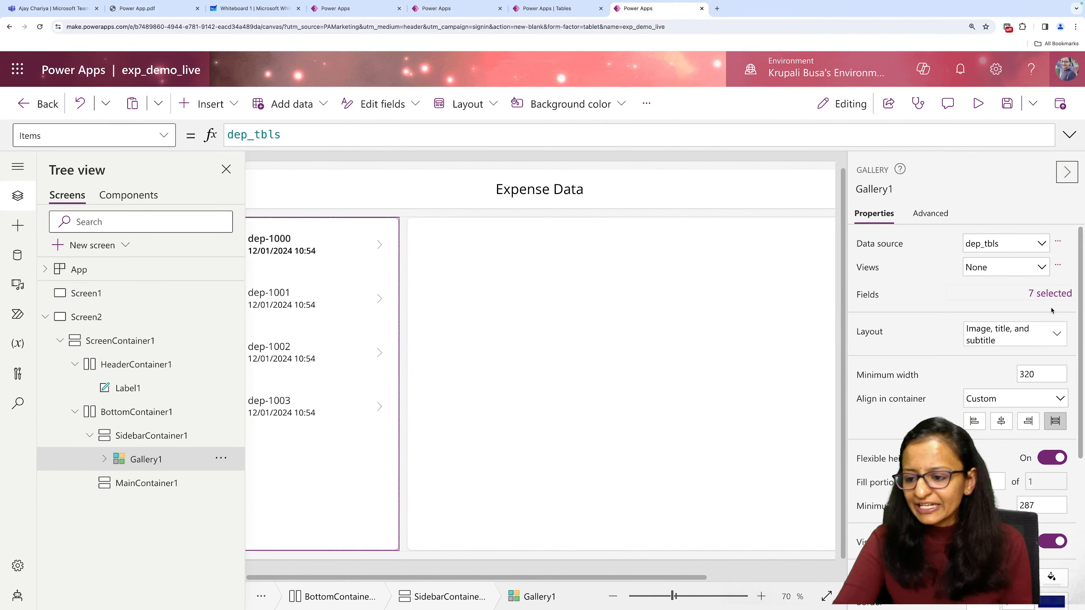
{"action": "left_click", "coordinate": [1054, 335]}
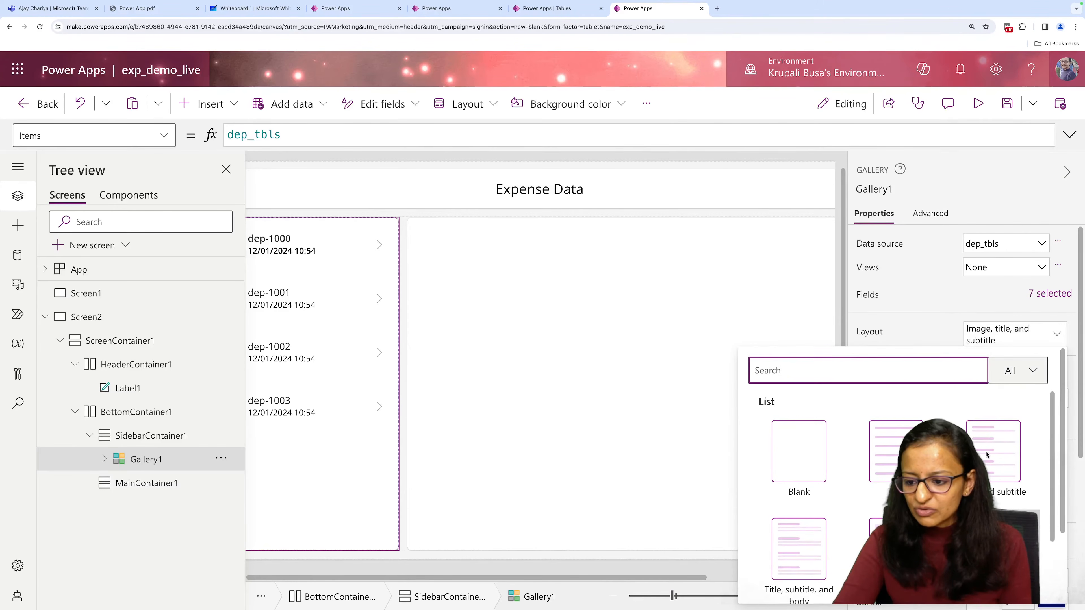
{"action": "left_click", "coordinate": [902, 459]}
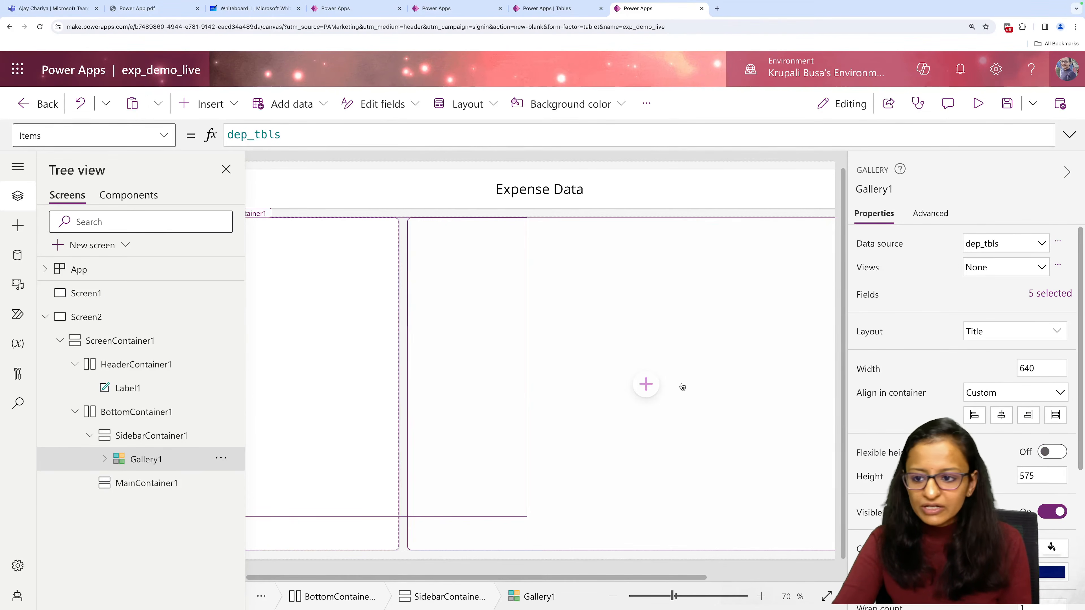
Set the gallery's title field to dep_name and close the data and property panes.
{"action": "left_click", "coordinate": [1042, 293]}
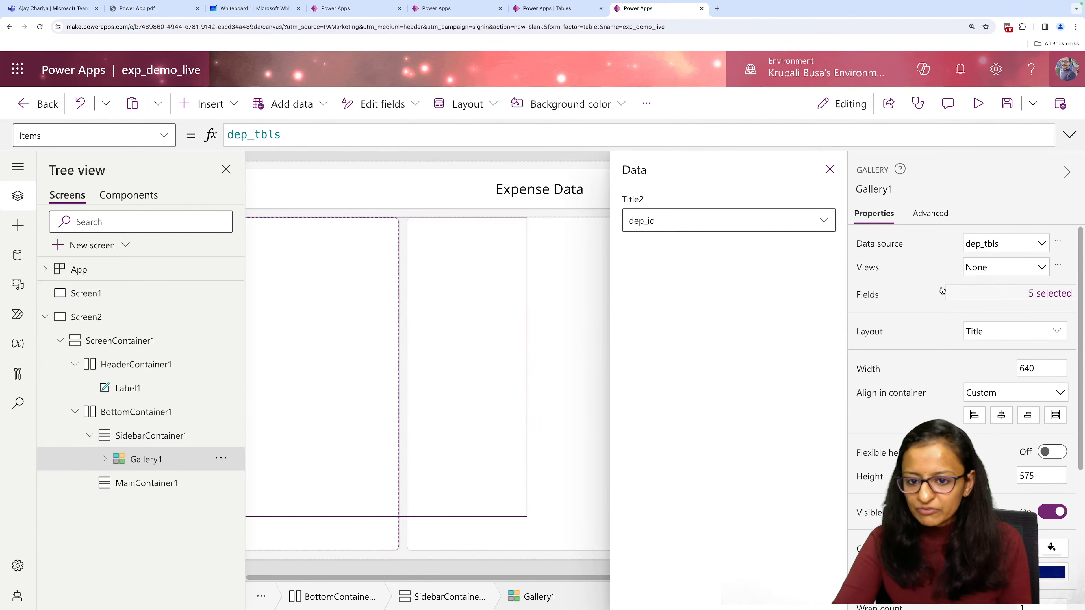
{"action": "left_click", "coordinate": [775, 218]}
{"action": "left_click", "coordinate": [713, 272]}
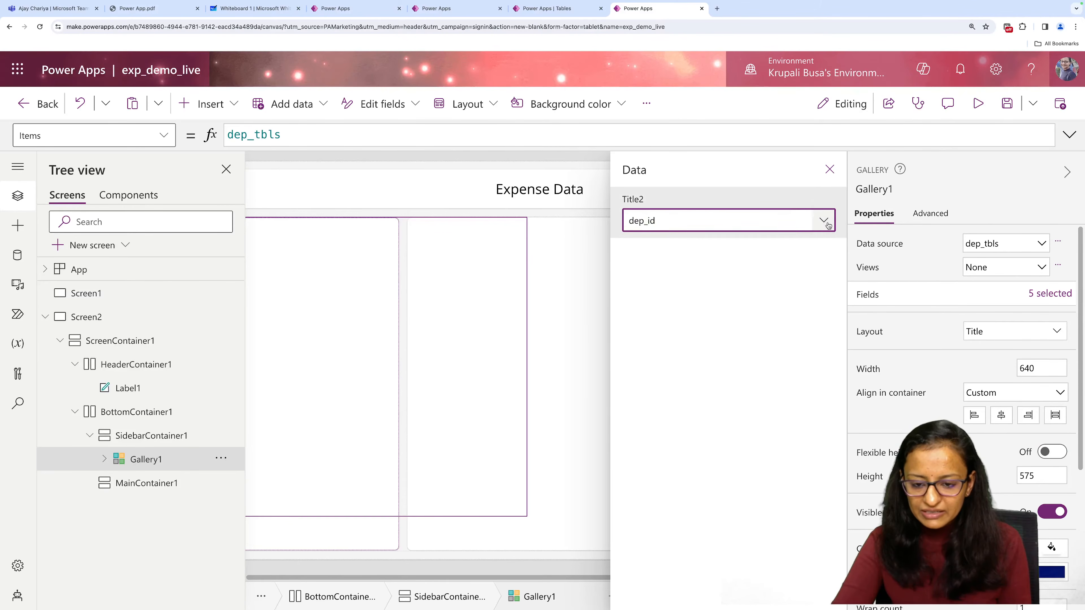
{"action": "left_click", "coordinate": [824, 221]}
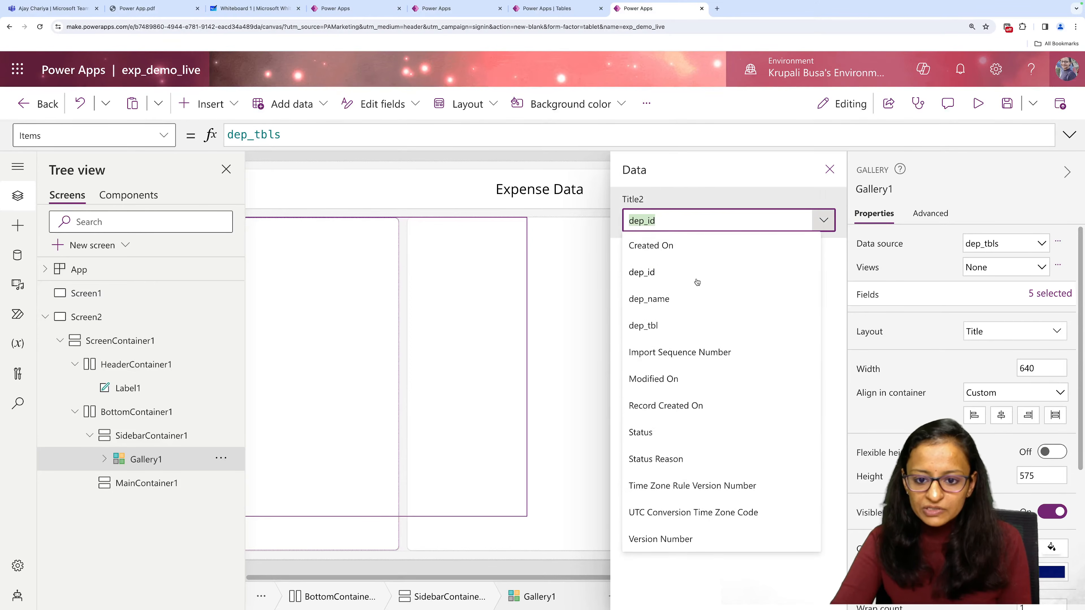
{"action": "left_click", "coordinate": [654, 307]}
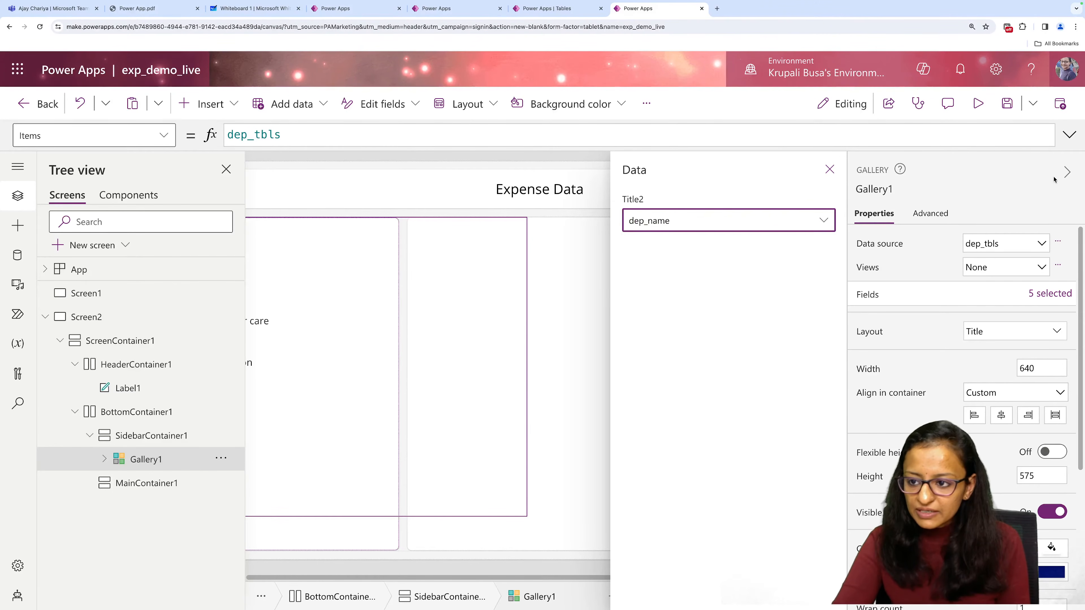
{"action": "left_click", "coordinate": [1064, 173]}
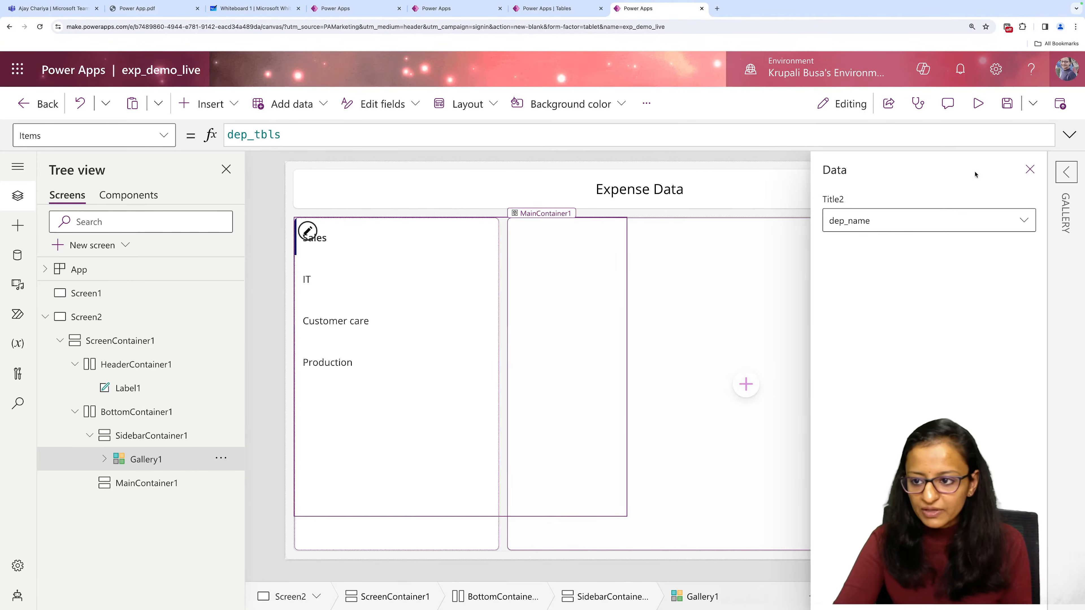
{"action": "left_click", "coordinate": [1030, 170]}
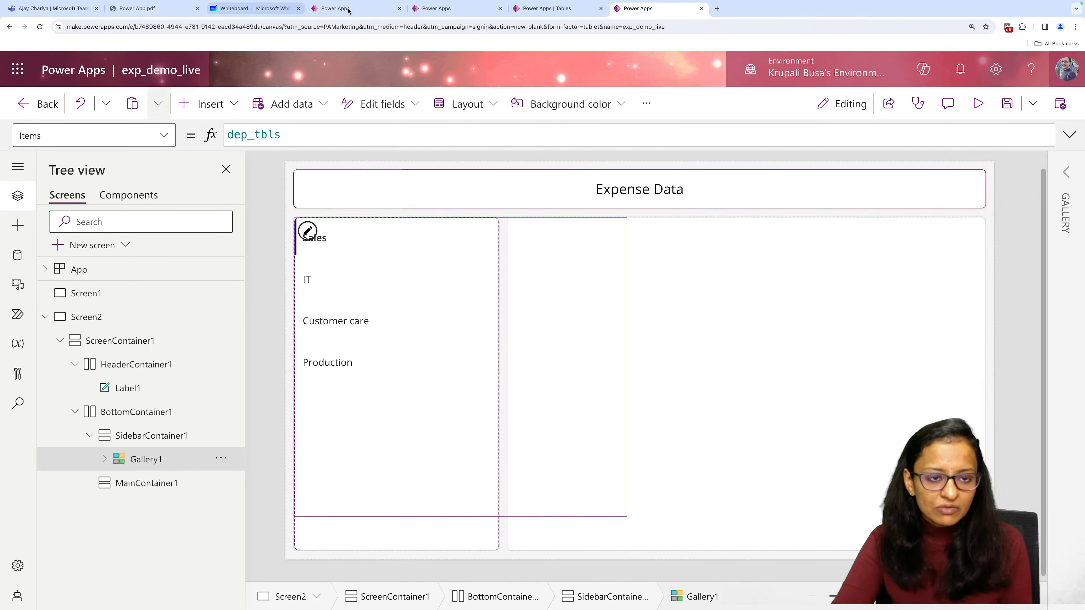
Consult the Live Demo app's sidebar, and add a text label at the top of SidebarContainer1, above the gallery.
{"action": "left_click", "coordinate": [315, 6]}
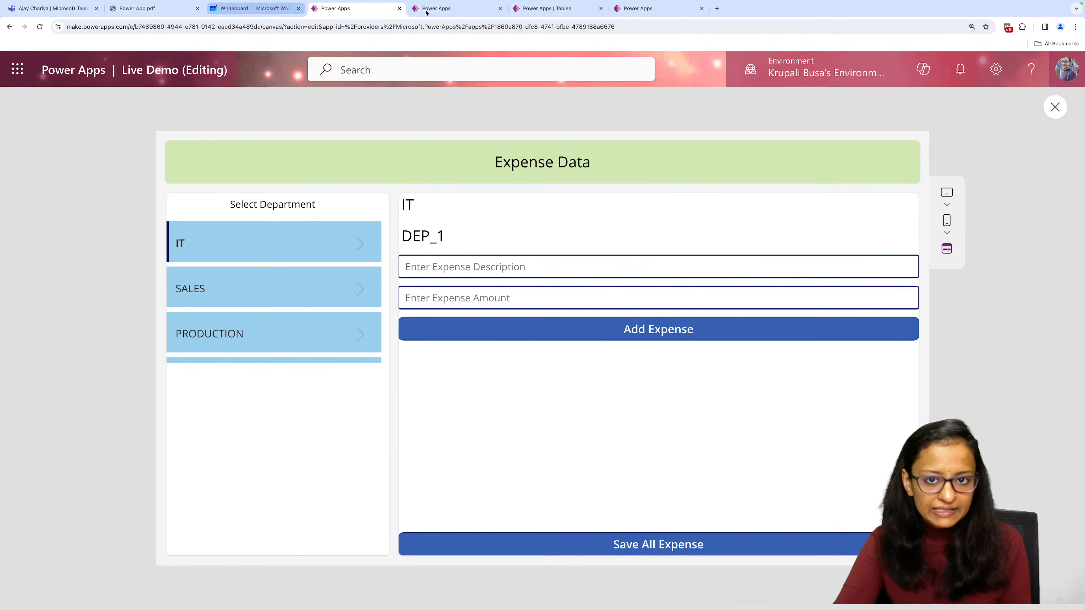
{"action": "left_click", "coordinate": [641, 8]}
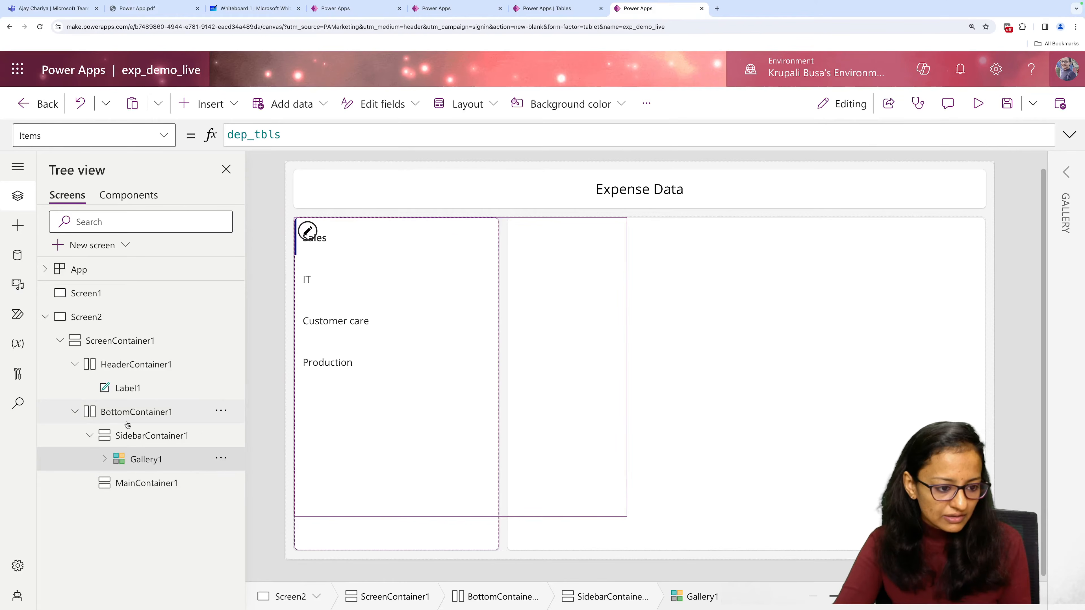
{"action": "left_click", "coordinate": [133, 435]}
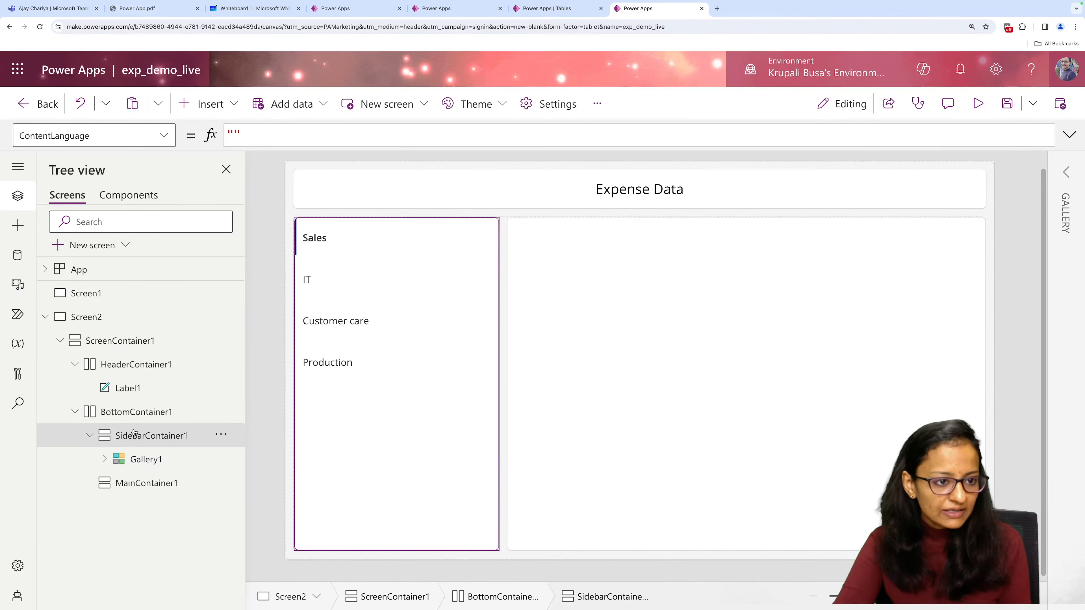
{"action": "left_click", "coordinate": [204, 98]}
{"action": "left_click", "coordinate": [225, 197]}
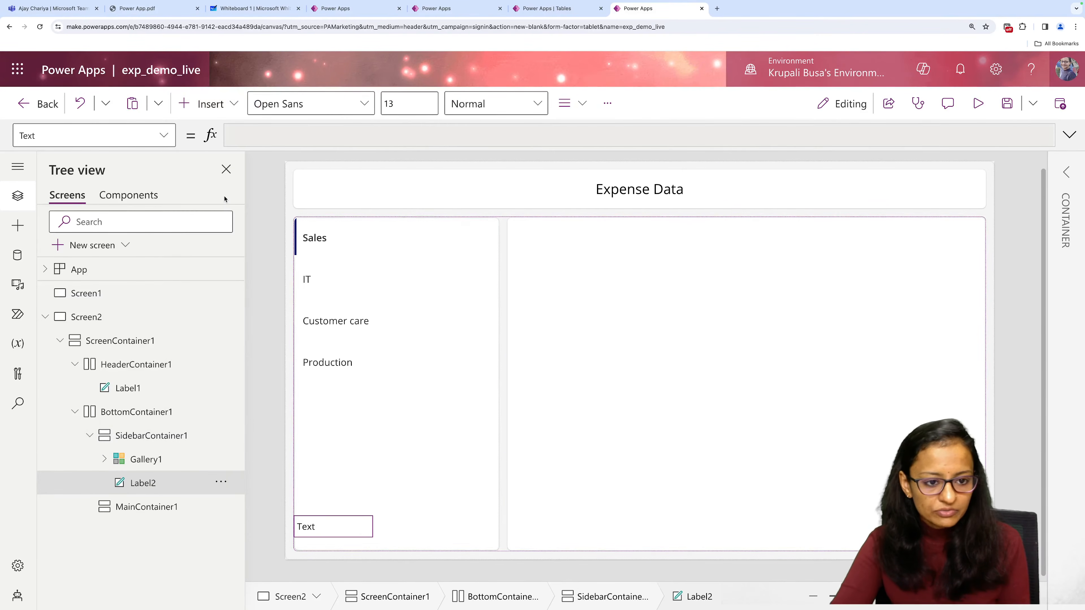
{"action": "left_click", "coordinate": [221, 484]}
{"action": "mouse_move", "coordinate": [259, 323]}
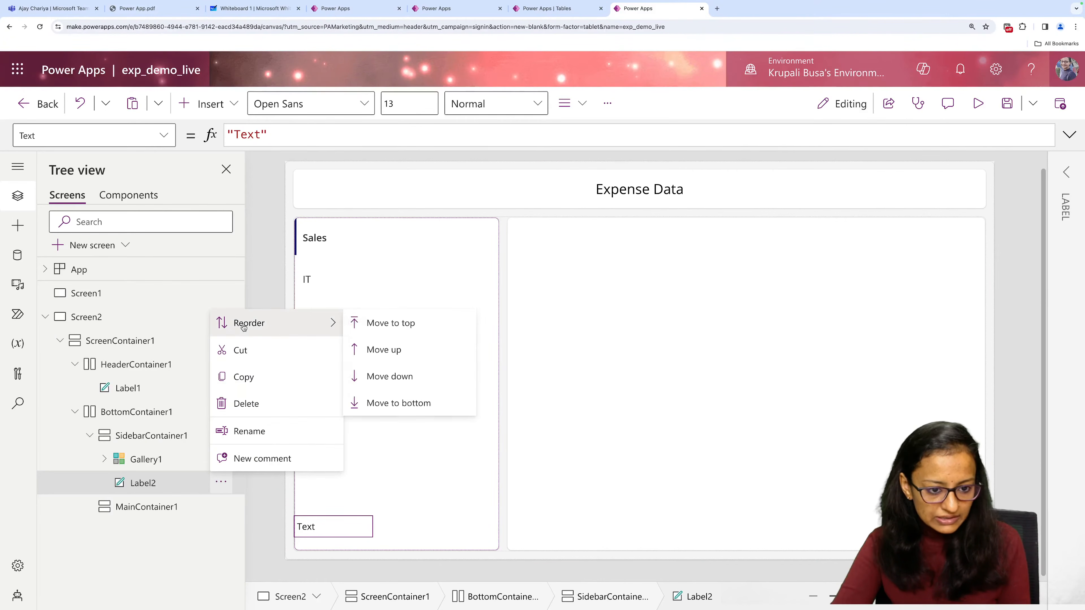
{"action": "left_click", "coordinate": [361, 325]}
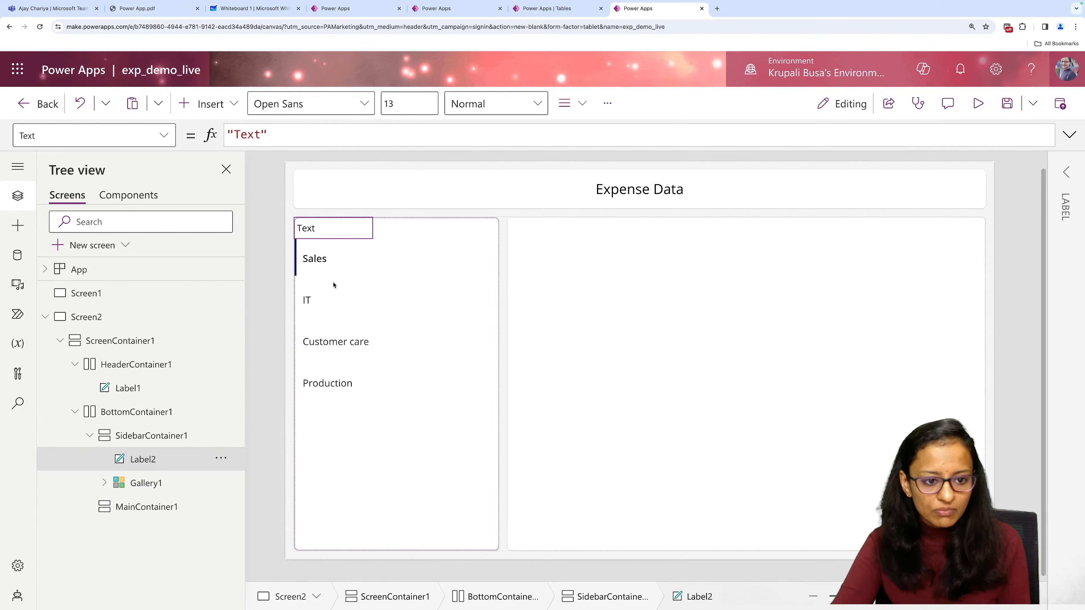
Replace the new sidebar label's placeholder text with "Select Department".
{"action": "double_click", "coordinate": [348, 228]}
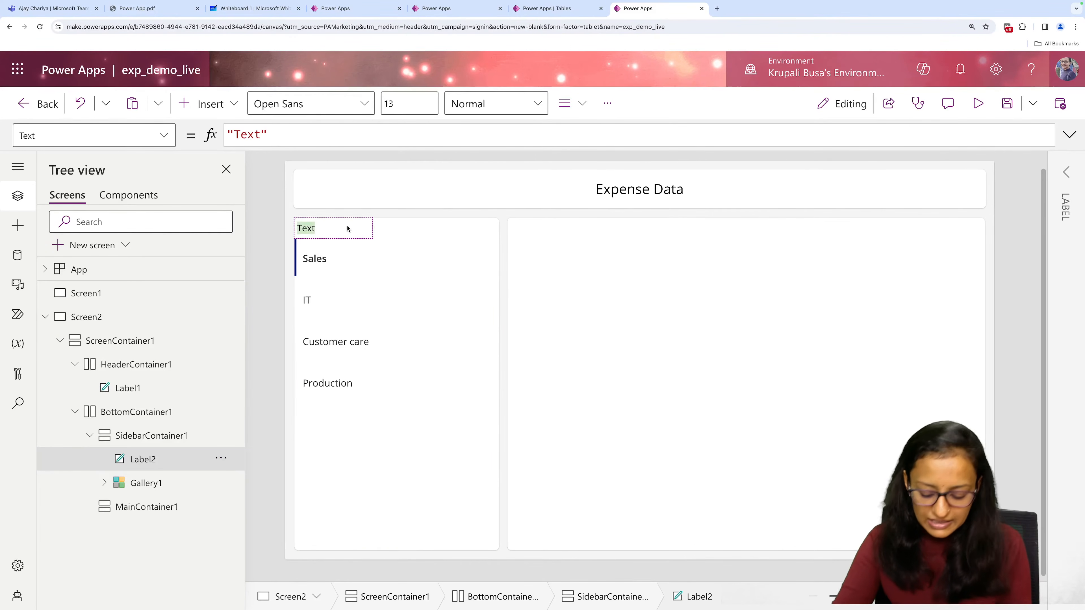
{"action": "key", "text": "BackSpace"}
{"action": "type", "text": "Selsect D"}
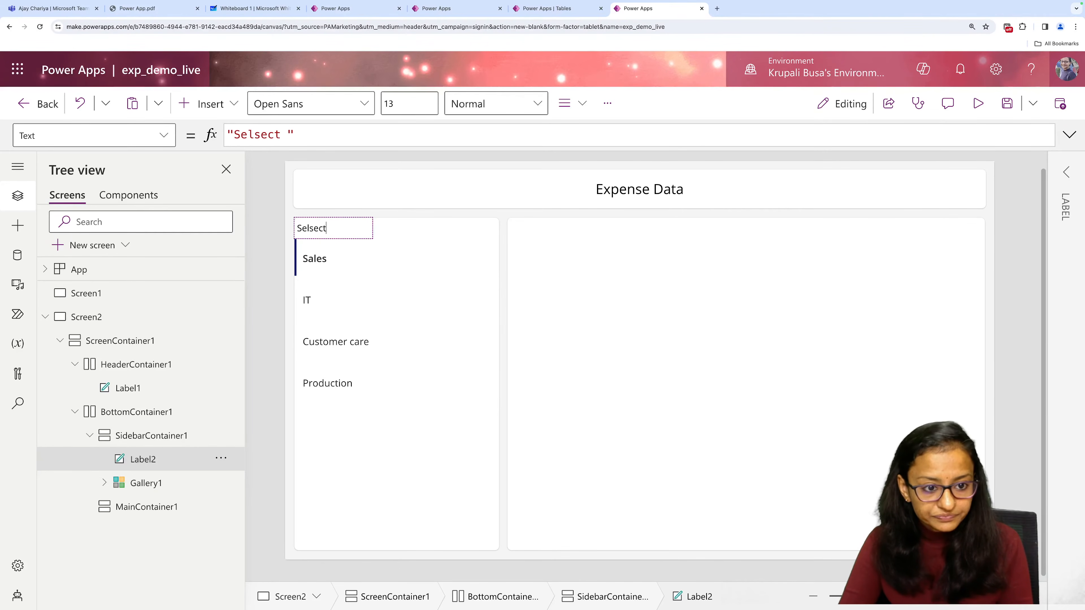
{"action": "key", "text": "BackSpace"}
{"action": "key", "text": "BackSpace"}
{"action": "key", "text": "BackSpace"}
{"action": "type", "text": "lec"}
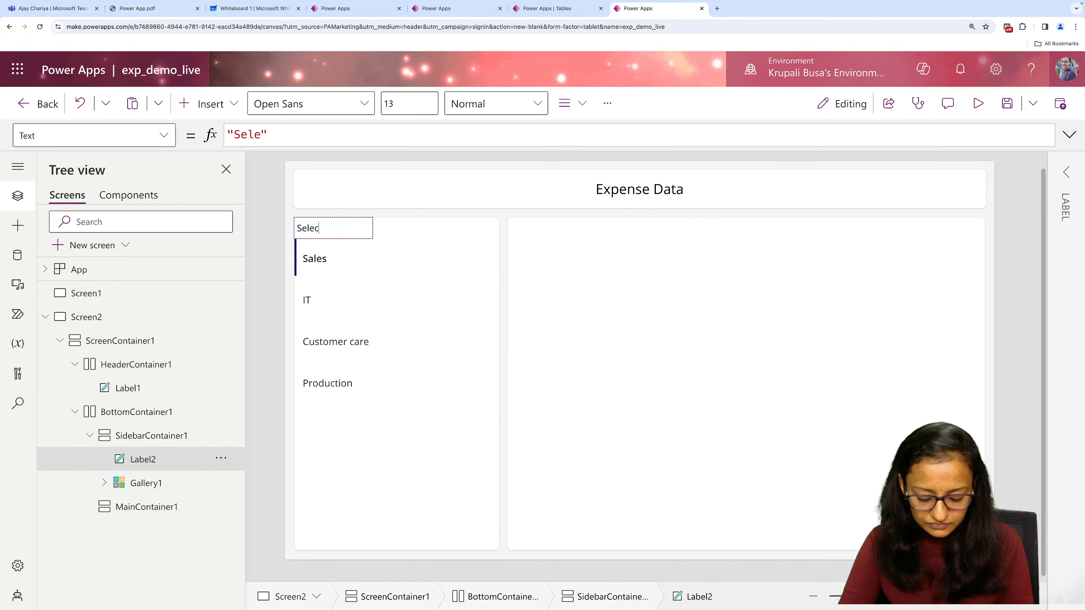
{"action": "type", "text": "t Department"}
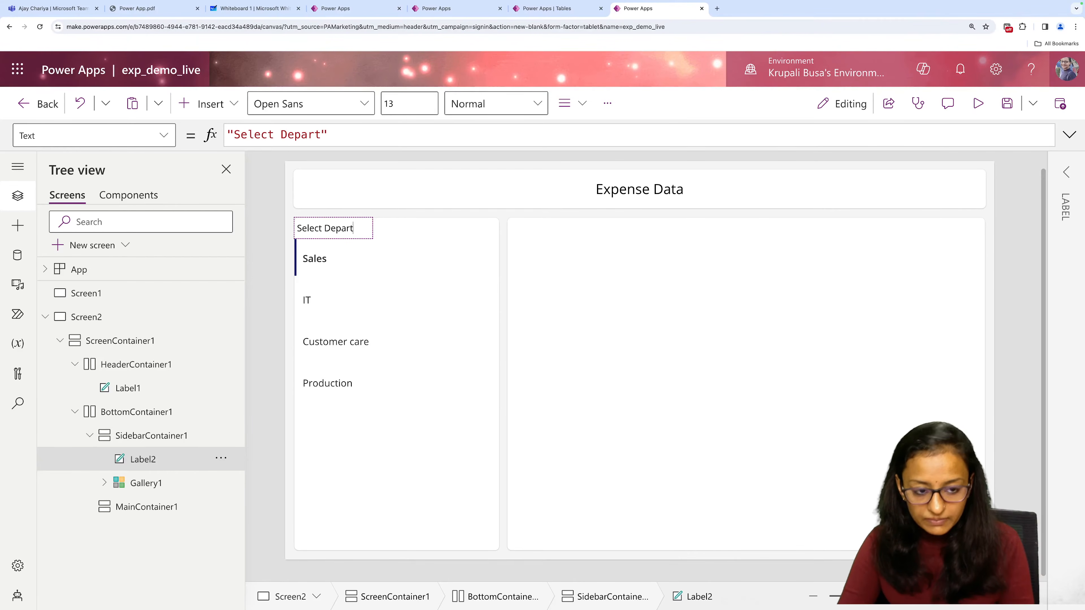
Set the "Select Department" label's font size to 15.
{"action": "left_click", "coordinate": [1061, 172]}
{"action": "double_click", "coordinate": [1030, 291]}
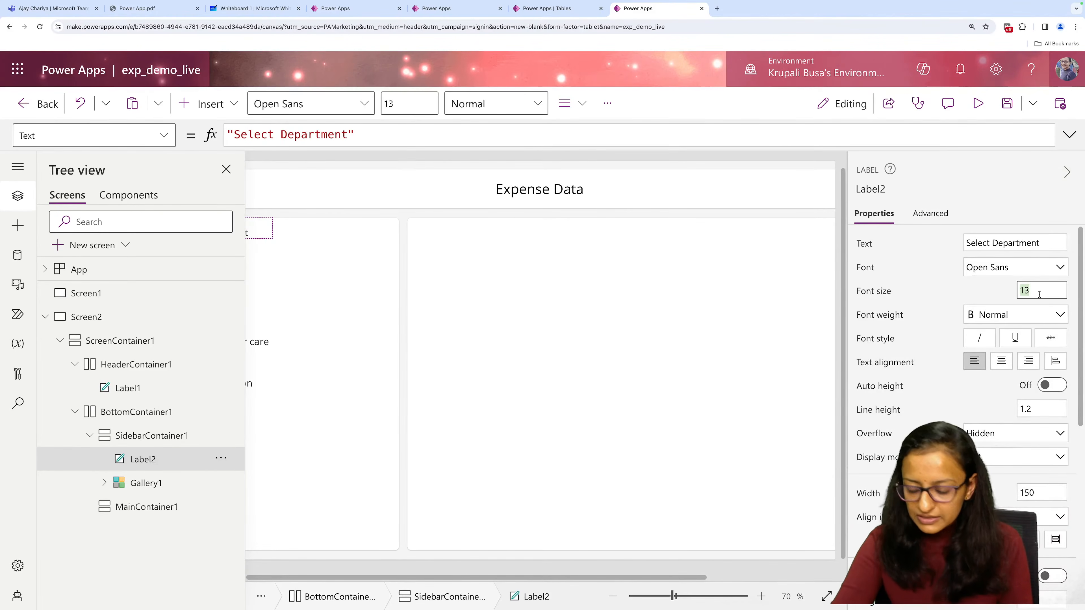
{"action": "type", "text": "15"}
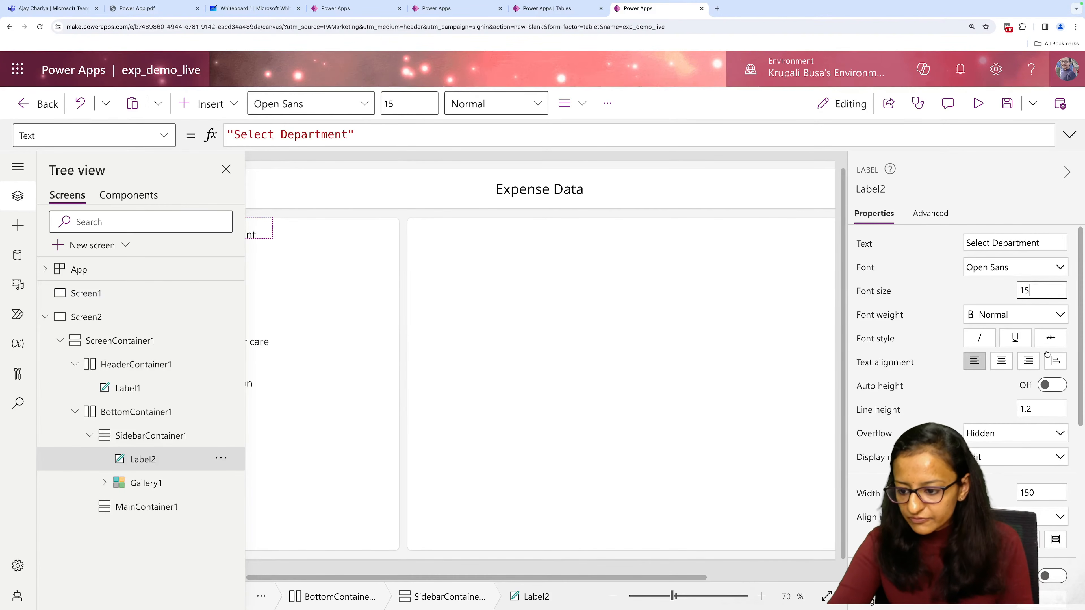
Set the "Select Department" label's width to 200 and align it to the center of its container.
{"action": "scroll", "coordinate": [1017, 491], "scroll_direction": "down", "scroll_amount": 5}
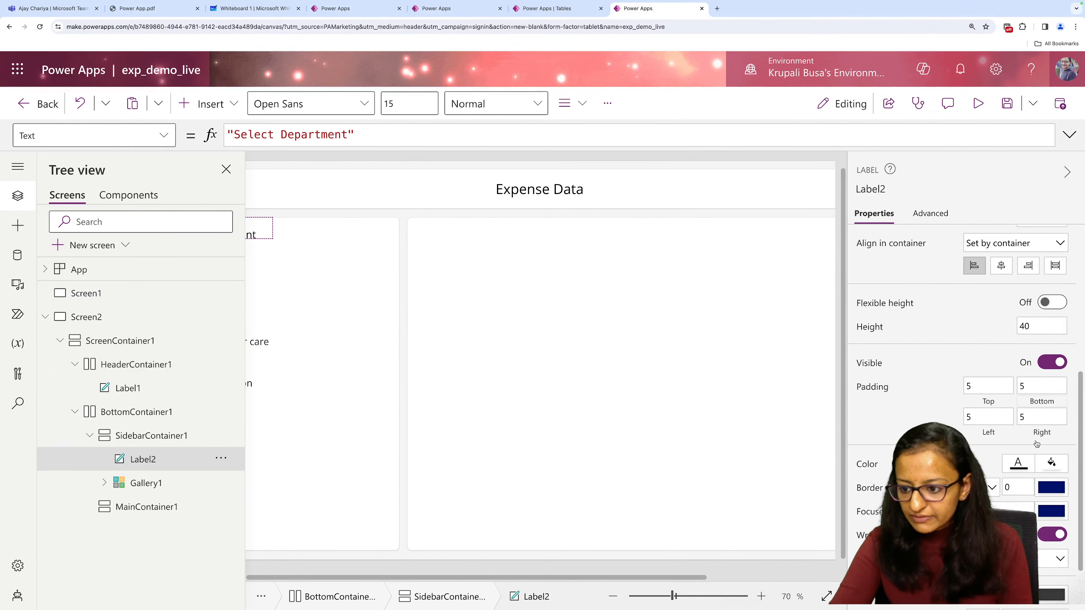
{"action": "scroll", "coordinate": [1008, 367], "scroll_direction": "up", "scroll_amount": 2}
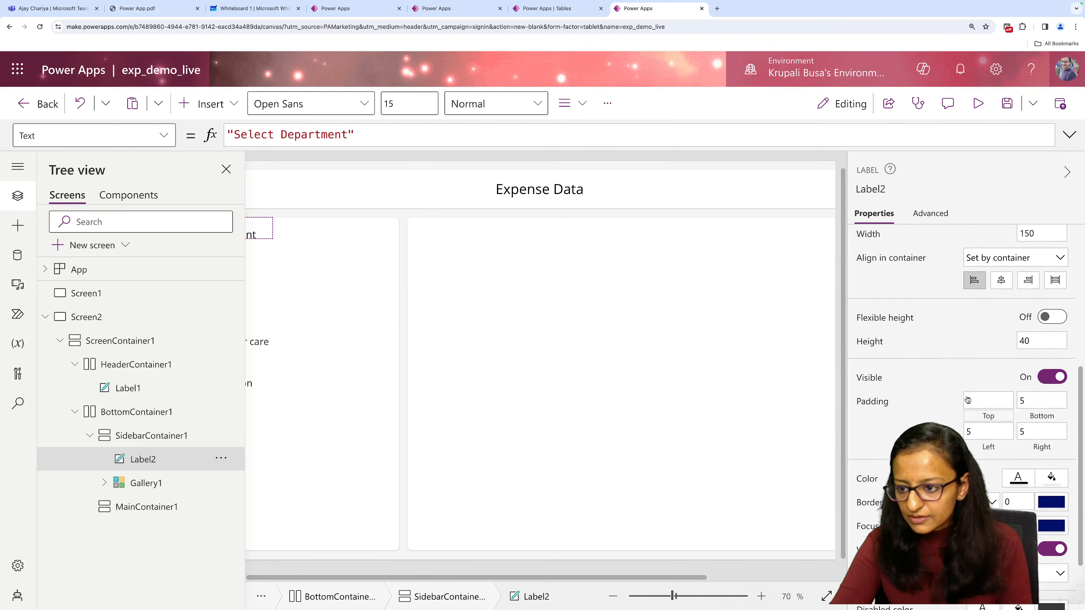
{"action": "left_click", "coordinate": [1047, 291]}
{"action": "key", "text": "BackSpace"}
{"action": "key", "text": "BackSpace"}
{"action": "key", "text": "BackSpace"}
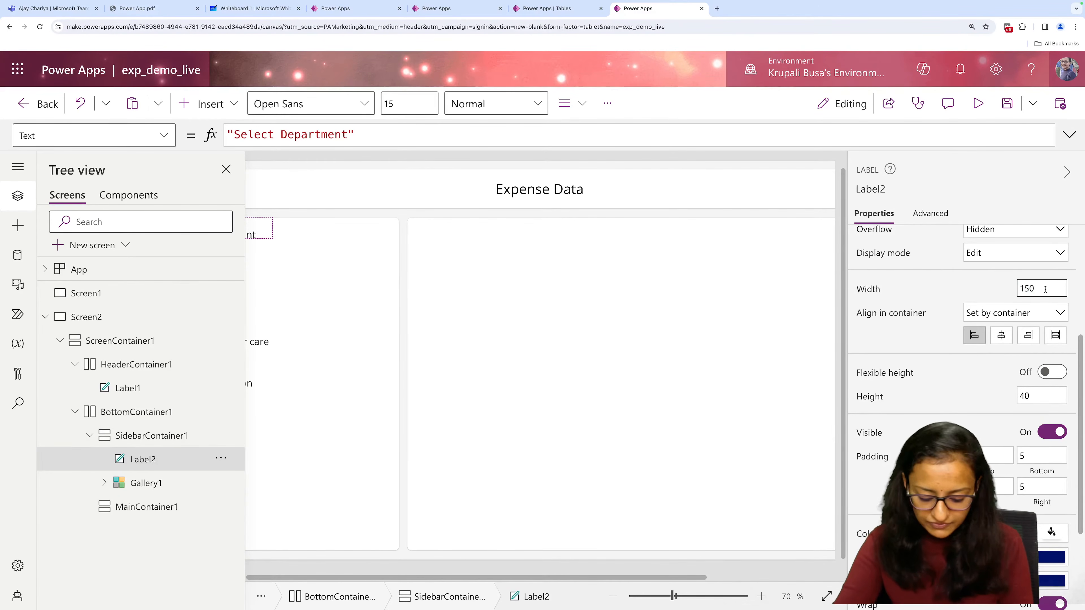
{"action": "type", "text": "200"}
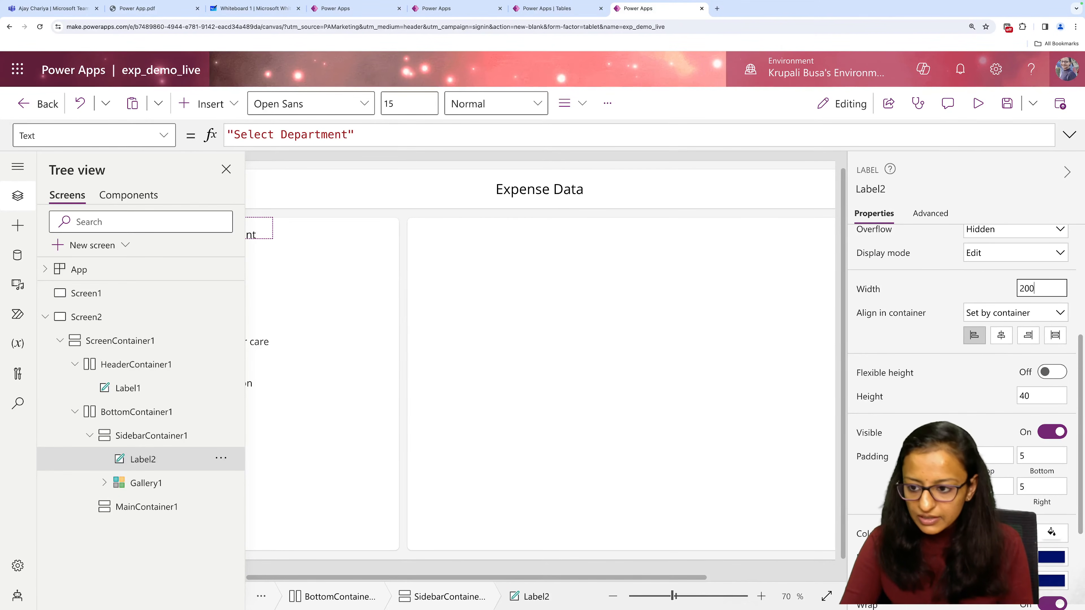
{"action": "left_click", "coordinate": [1002, 336]}
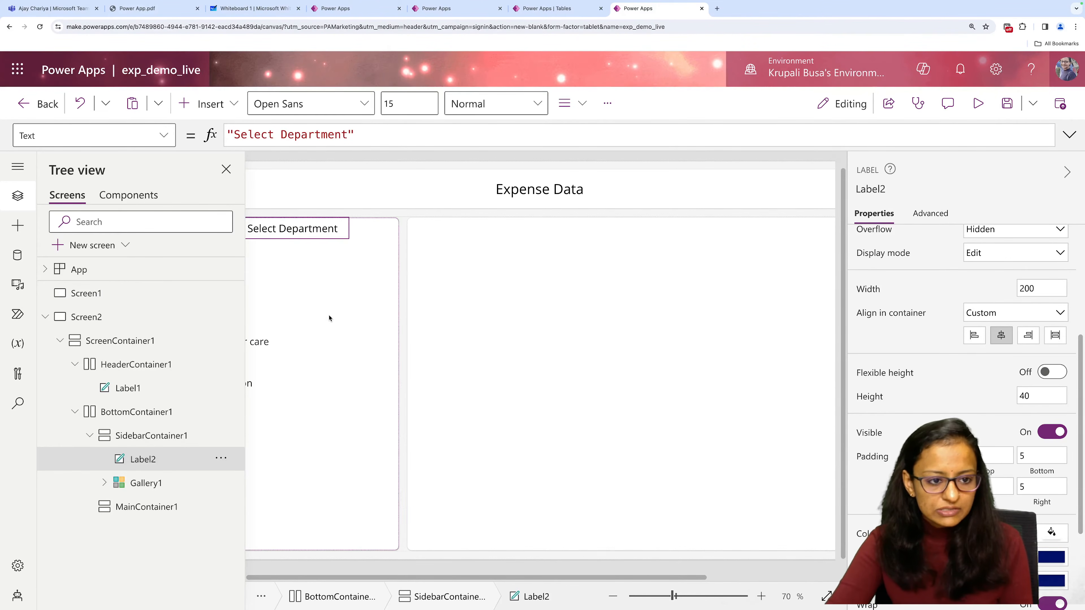
Compare the department gallery with the Live Demo app's layout and select the empty MainContainer1.
{"action": "left_click", "coordinate": [331, 400]}
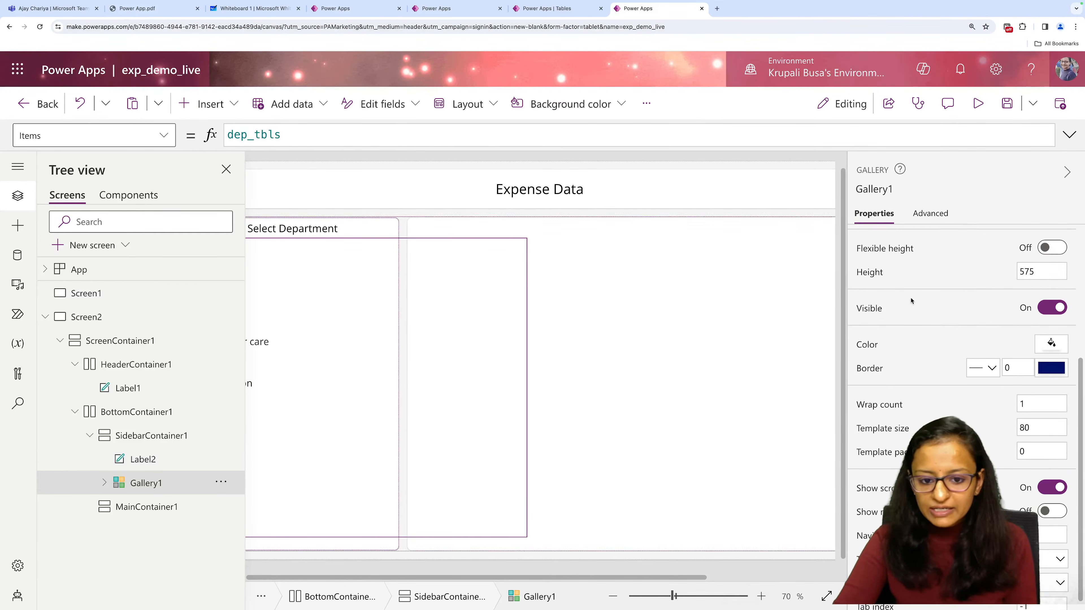
{"action": "left_click", "coordinate": [1067, 172]}
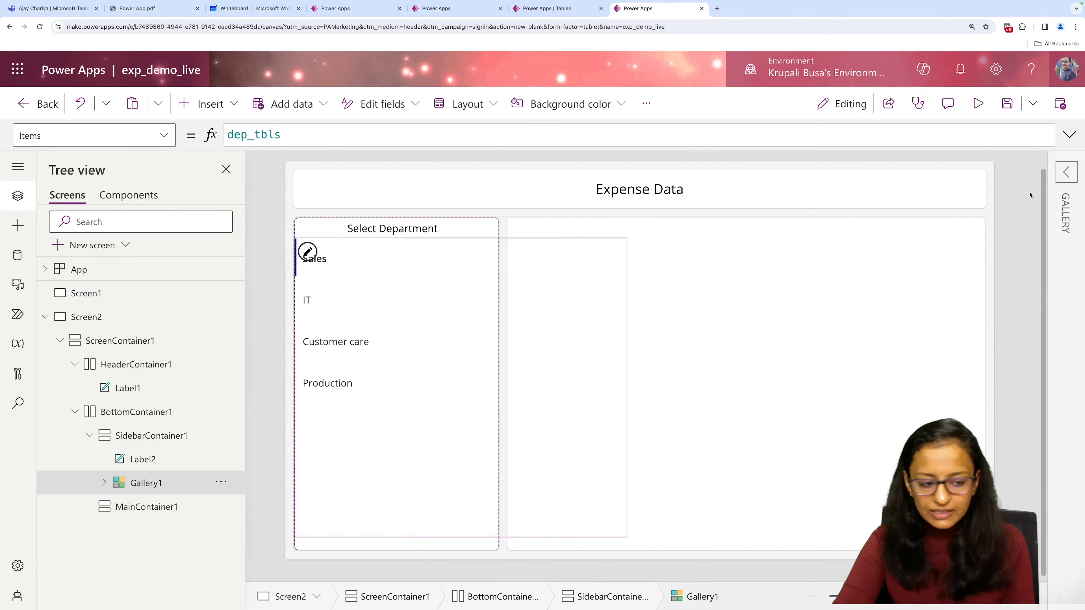
{"action": "left_click", "coordinate": [342, 8]}
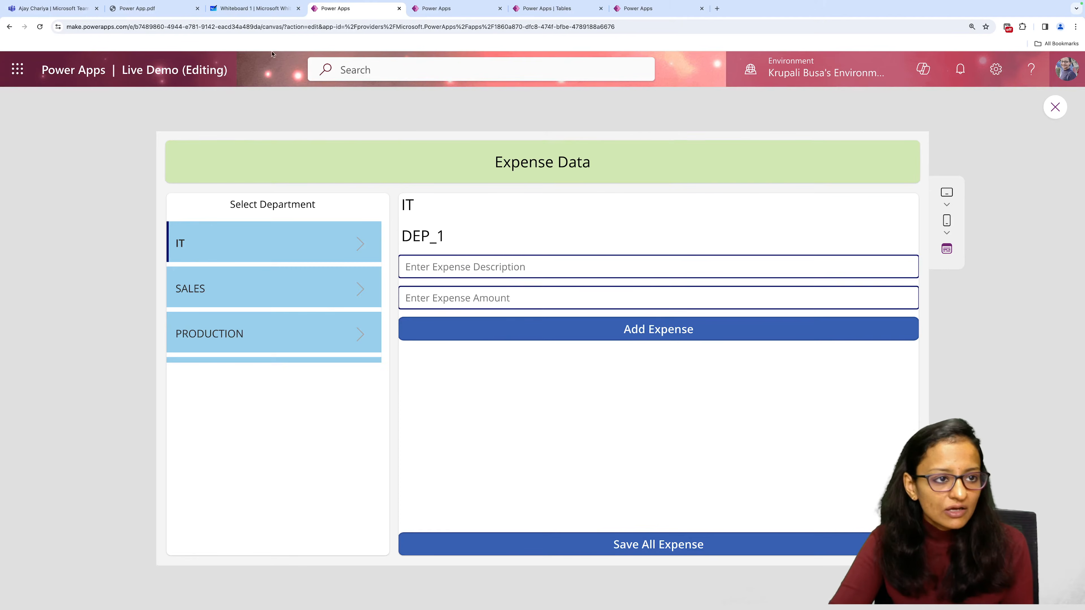
{"action": "left_click", "coordinate": [664, 11]}
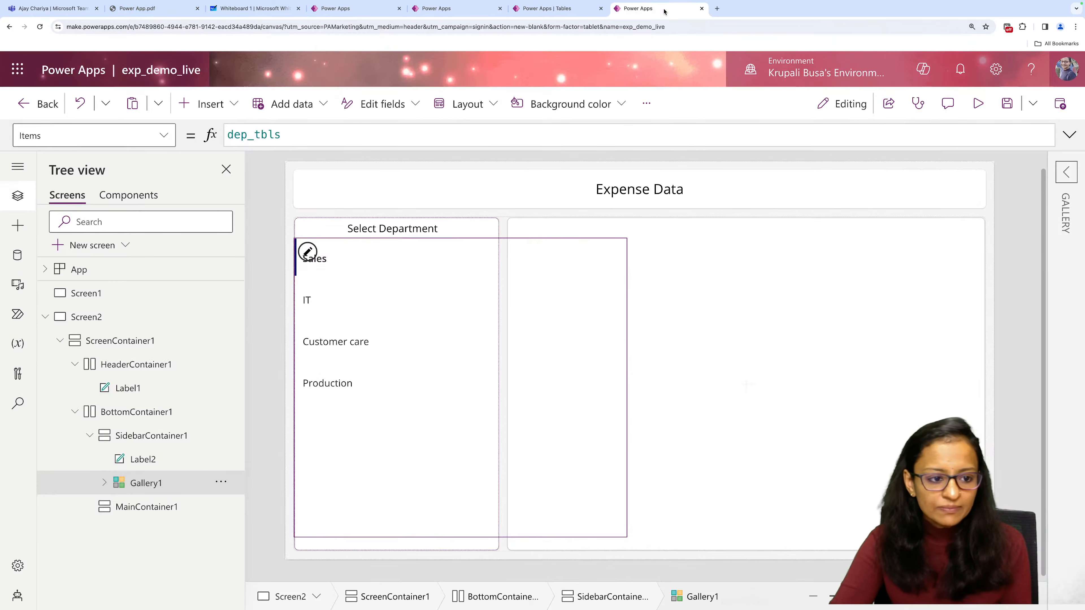
{"action": "left_click", "coordinate": [703, 349]}
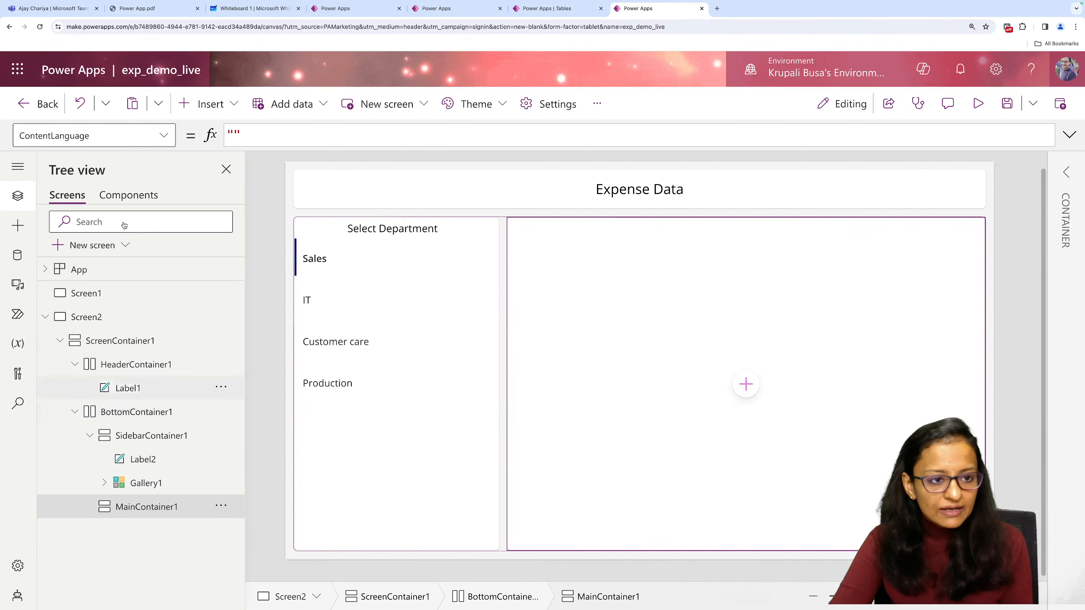
Insert two text labels into the empty MainContainer1.
{"action": "left_click", "coordinate": [190, 104]}
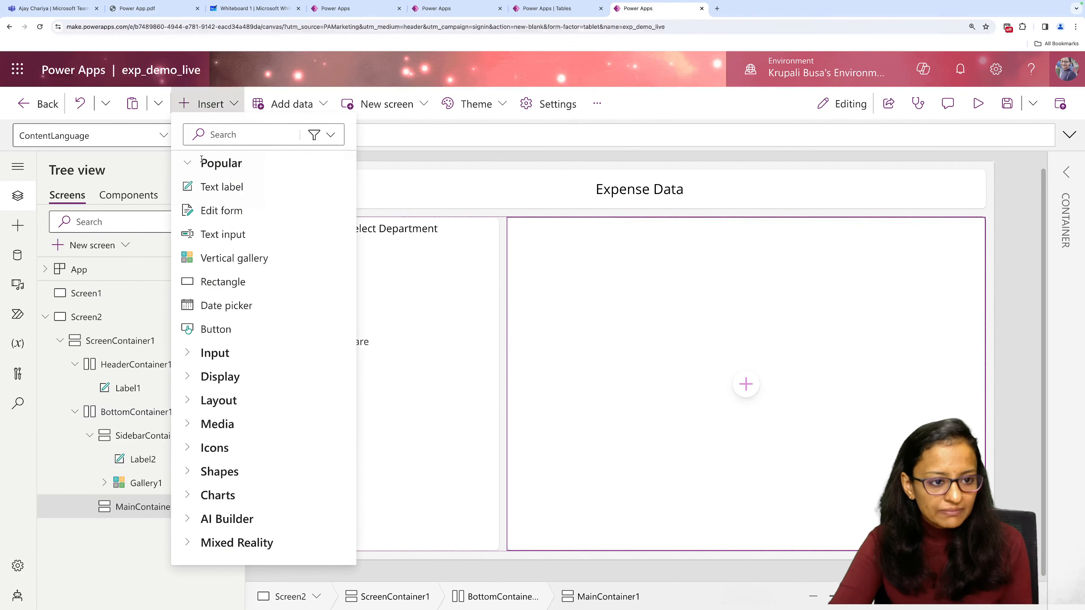
{"action": "left_click", "coordinate": [215, 187]}
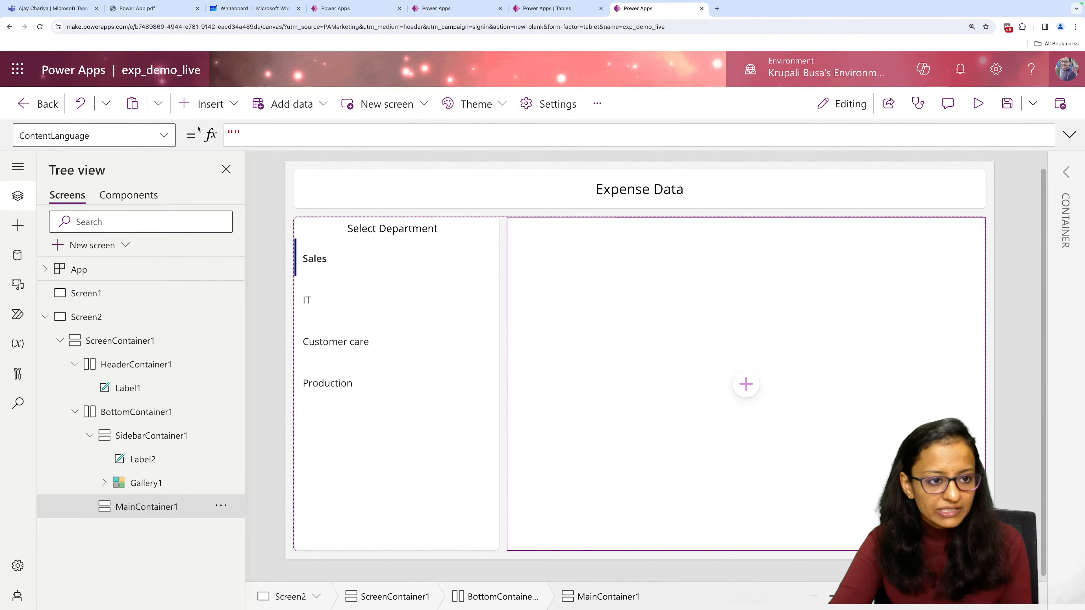
{"action": "left_click", "coordinate": [201, 102]}
{"action": "left_click", "coordinate": [217, 199]}
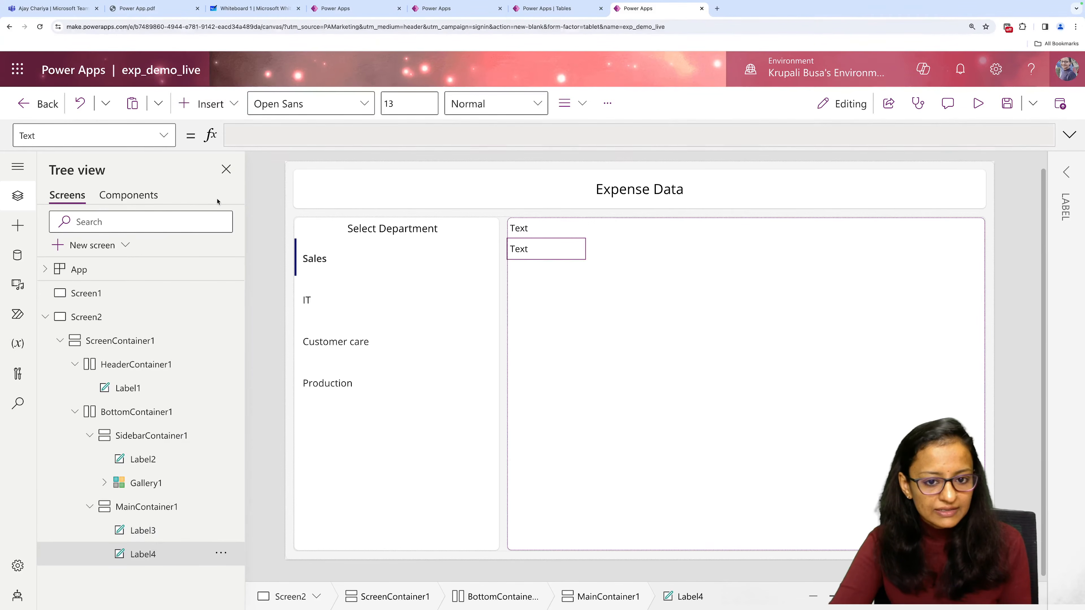
Insert two text inputs and a button below the labels in MainContainer1.
{"action": "left_click", "coordinate": [209, 104]}
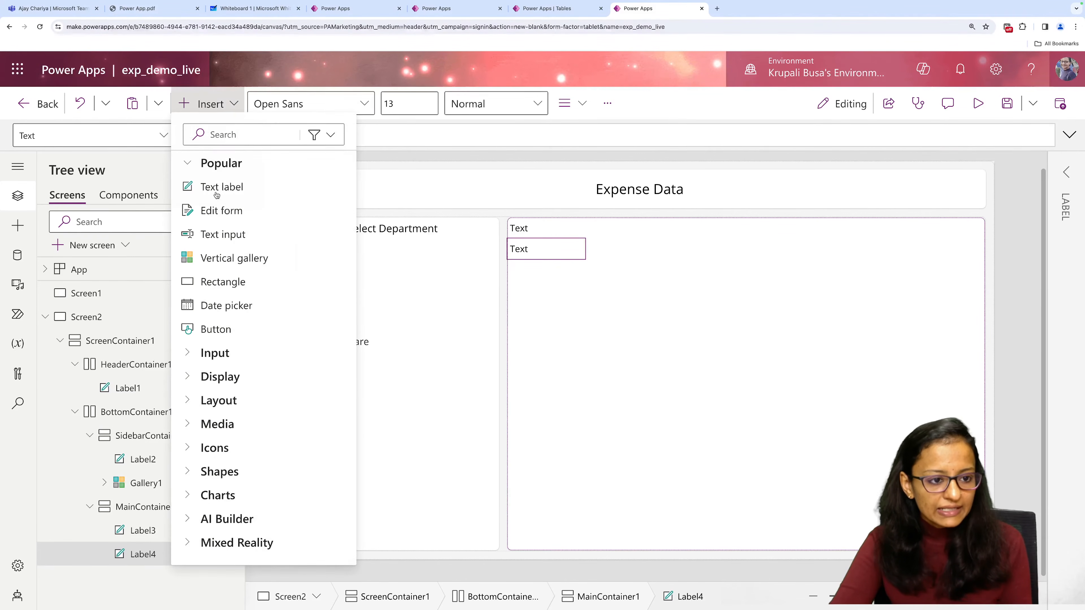
{"action": "left_click", "coordinate": [222, 236]}
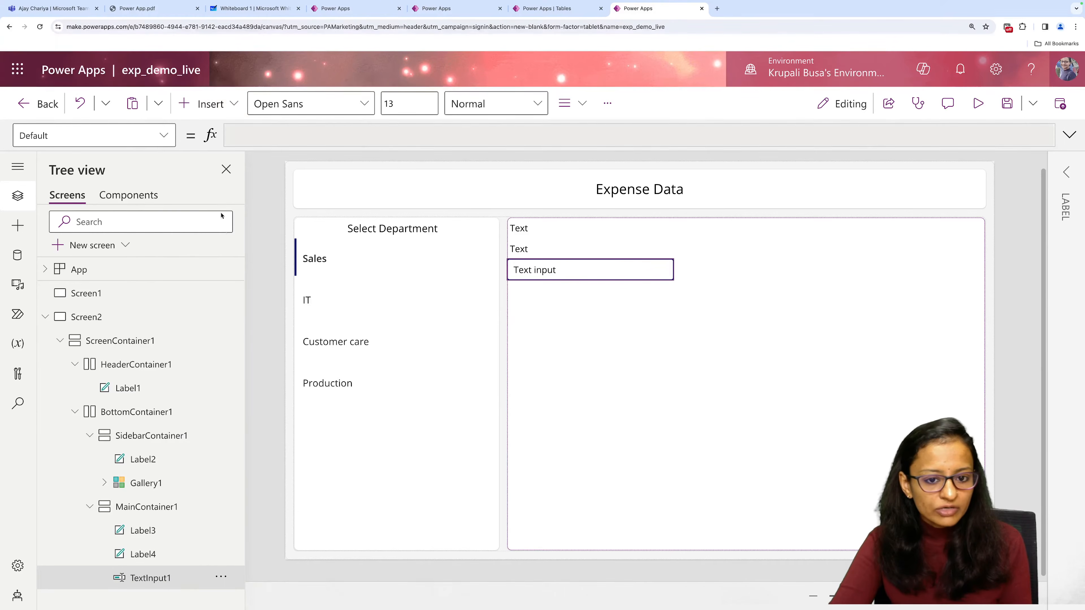
{"action": "left_click", "coordinate": [209, 105]}
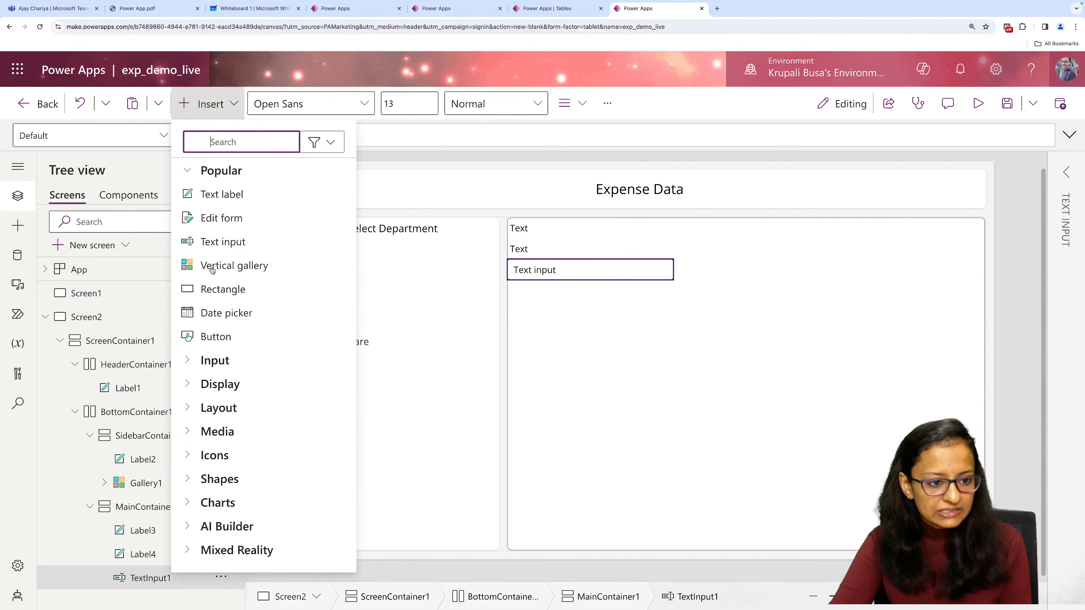
{"action": "left_click", "coordinate": [212, 241]}
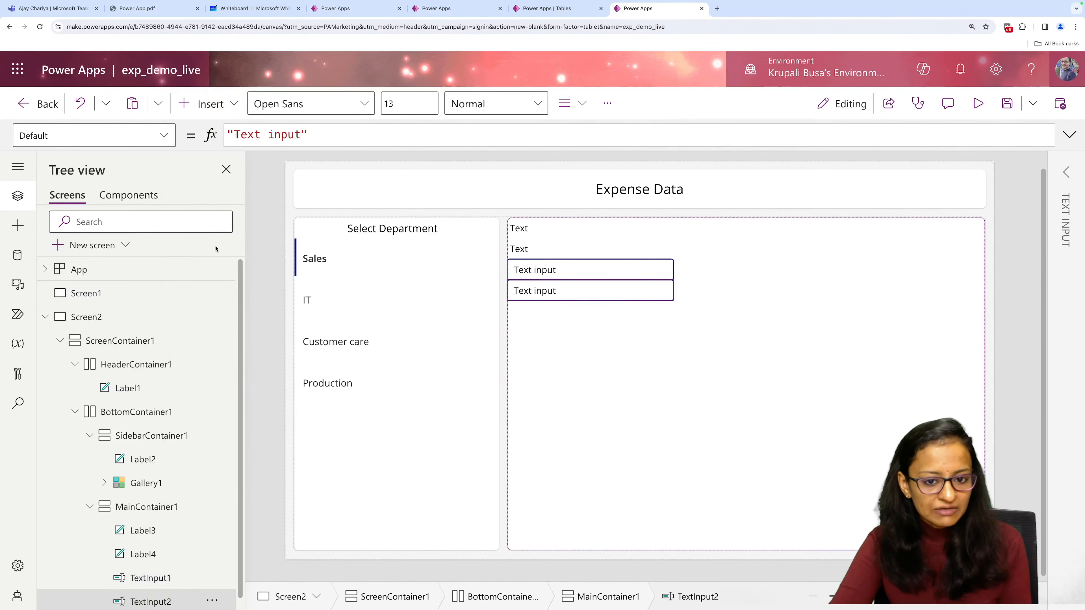
{"action": "left_click", "coordinate": [209, 110]}
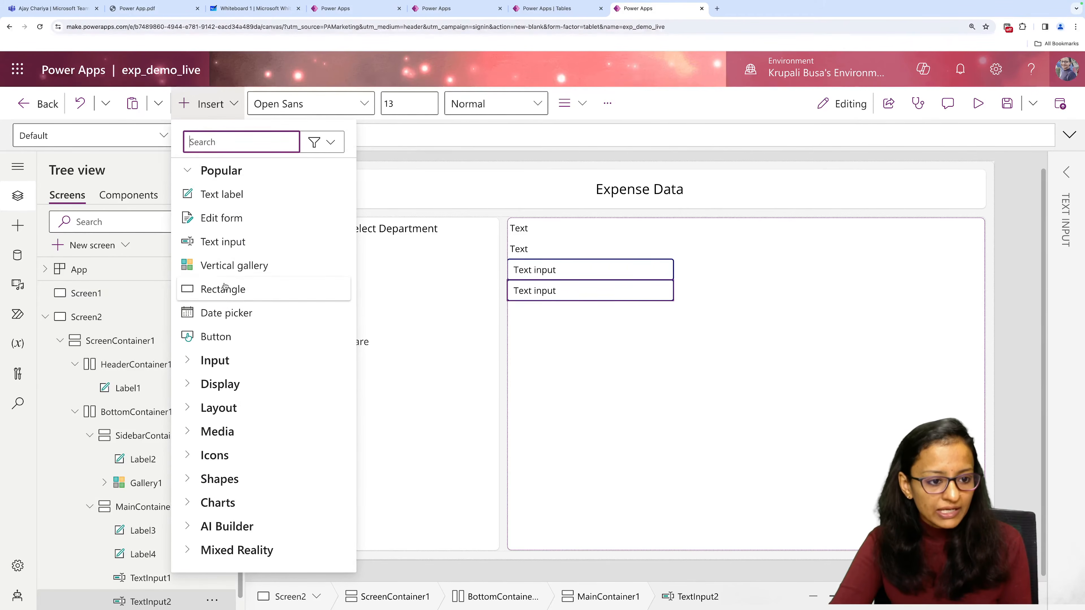
{"action": "left_click", "coordinate": [224, 334]}
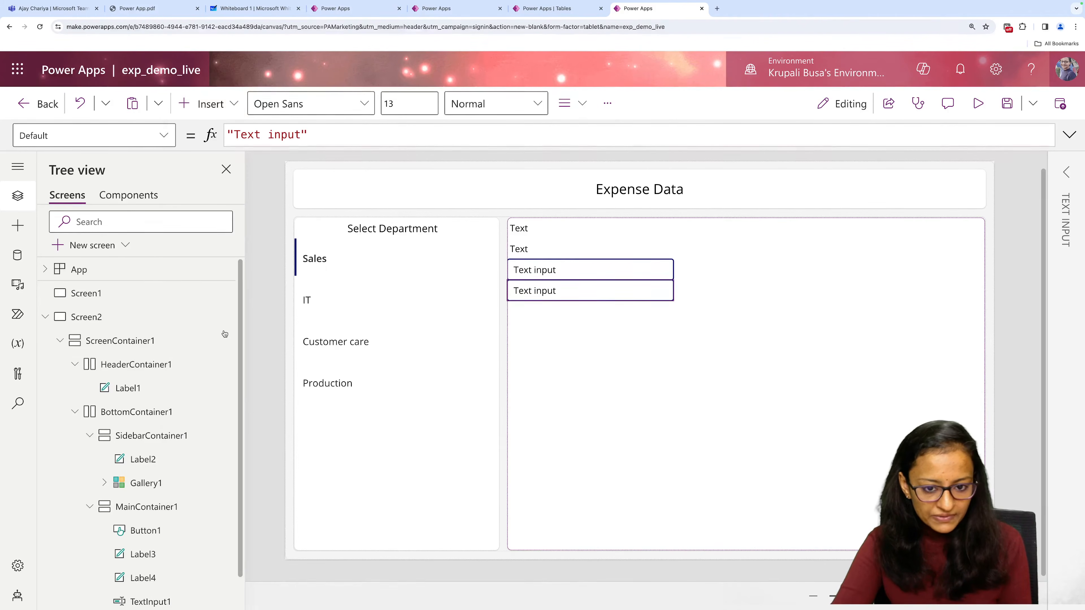
Insert a vertical gallery below the button in MainContainer1, followed by a second button beneath the gallery.
{"action": "left_click", "coordinate": [212, 110]}
{"action": "key", "text": "Escape"}
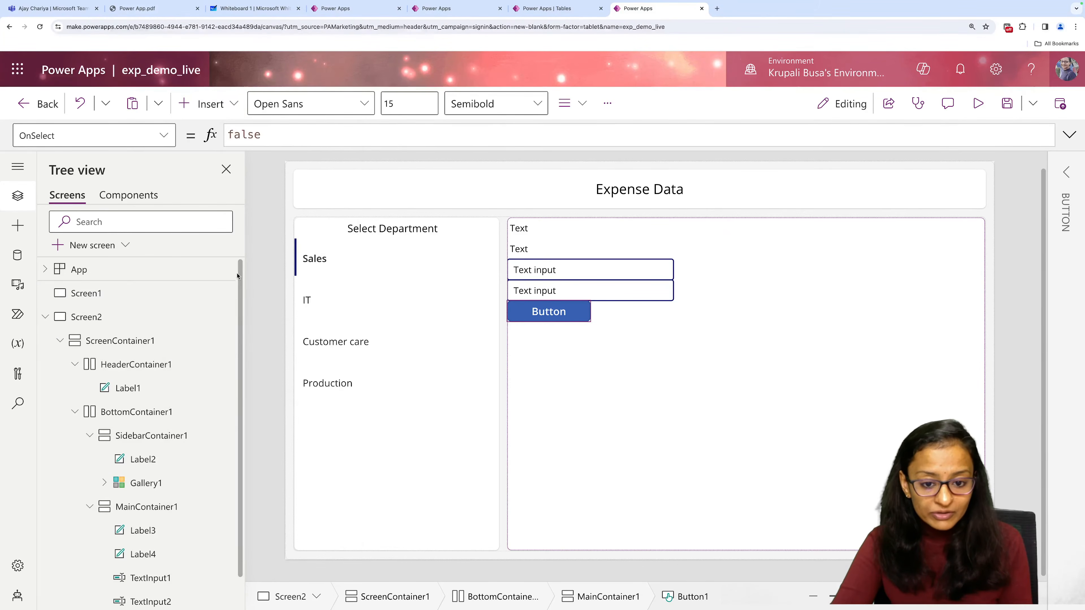
{"action": "left_click", "coordinate": [195, 110]}
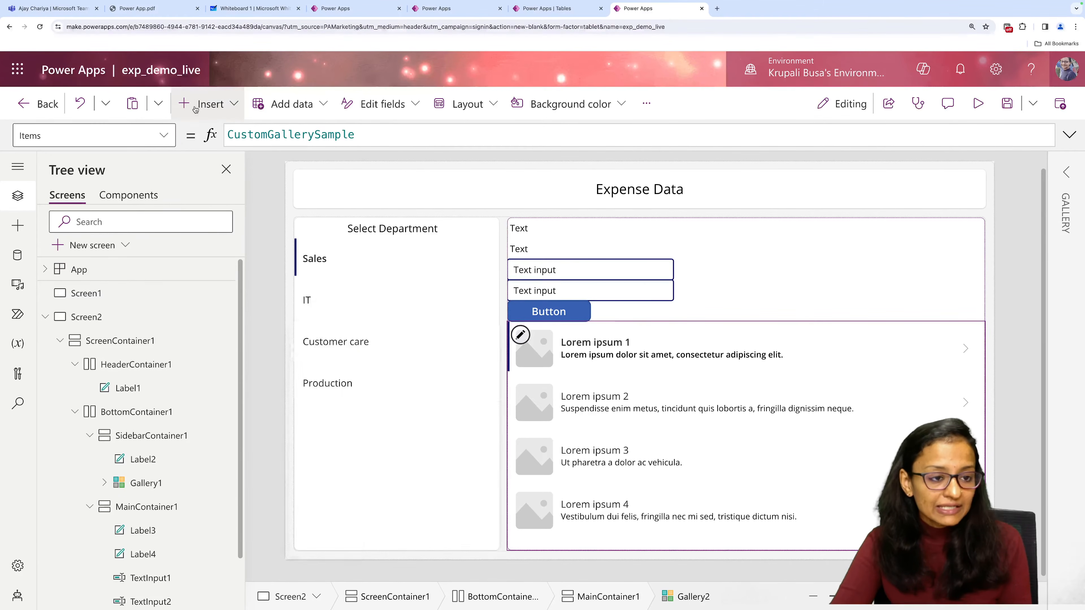
{"action": "left_click", "coordinate": [196, 110]}
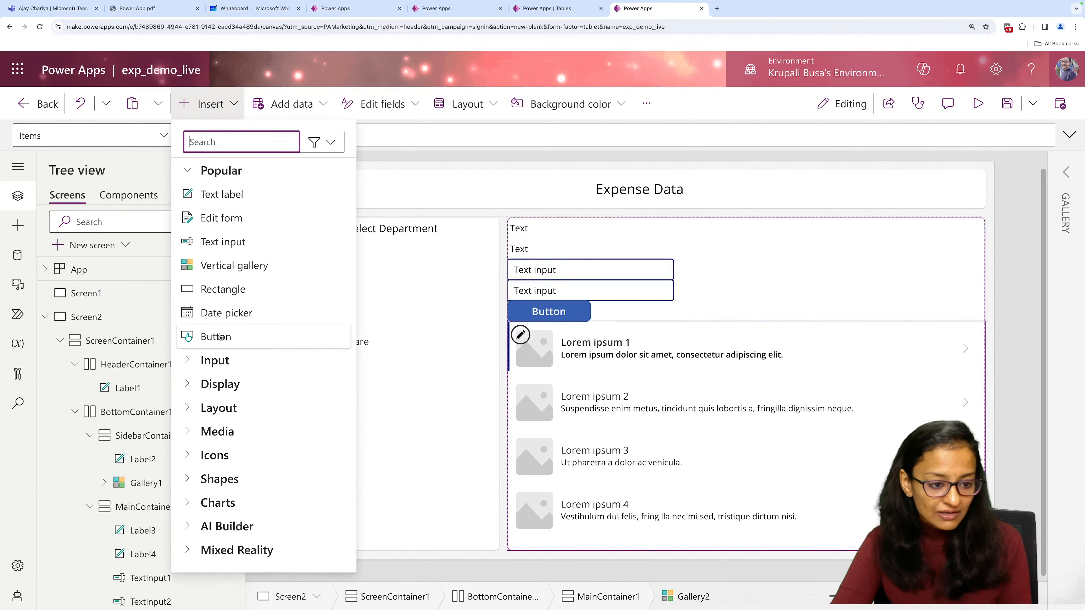
{"action": "left_click", "coordinate": [209, 332]}
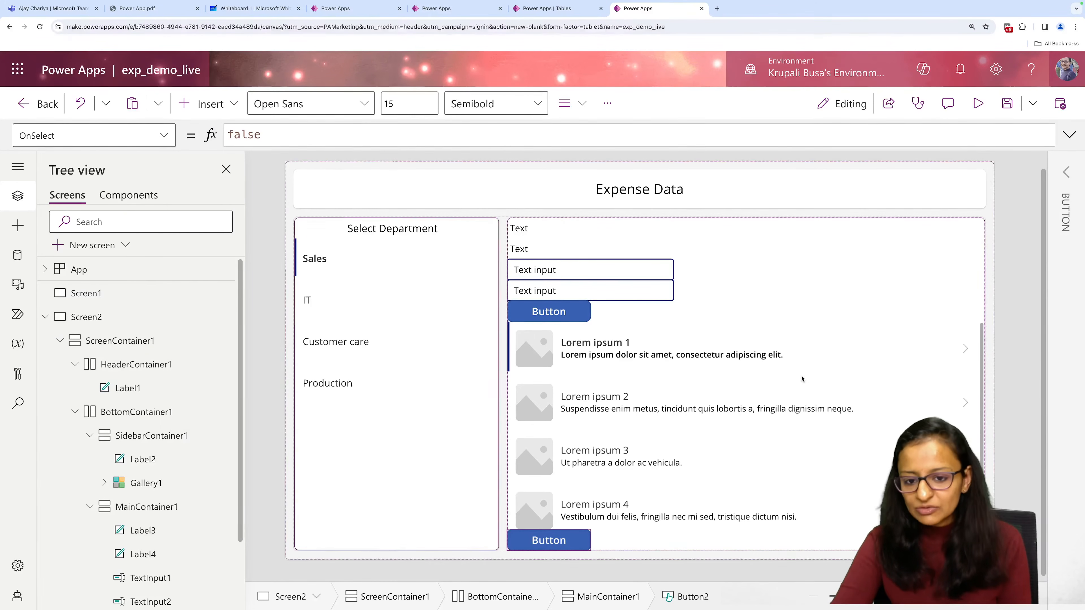
Check the main area's spacing in the Live Demo app and set MainContainer1's gap to 10 in exp_demo_live.
{"action": "left_click", "coordinate": [802, 275]}
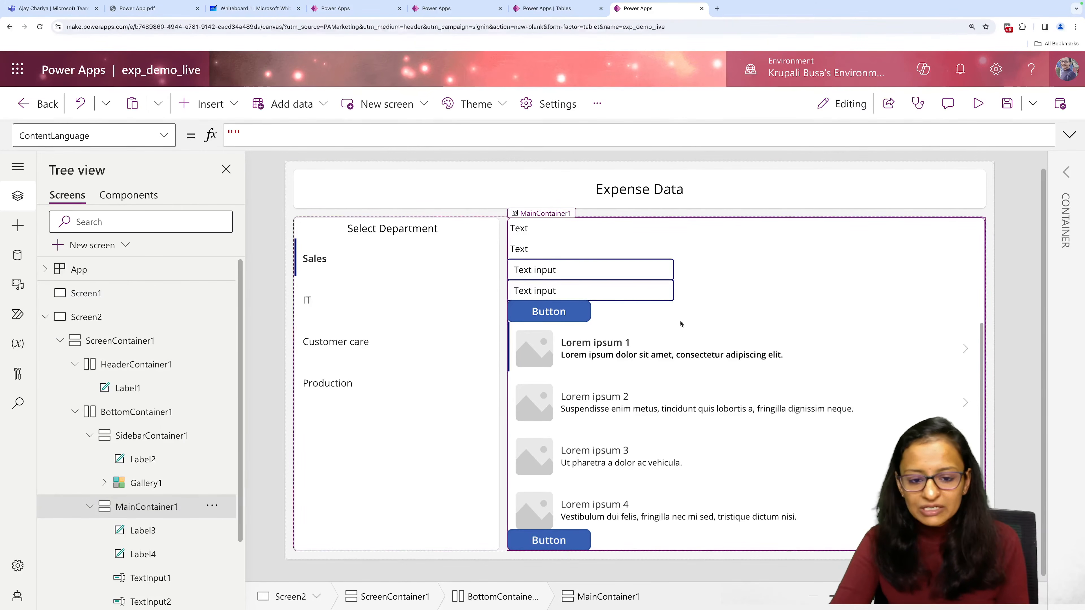
{"action": "left_click", "coordinate": [337, 8]}
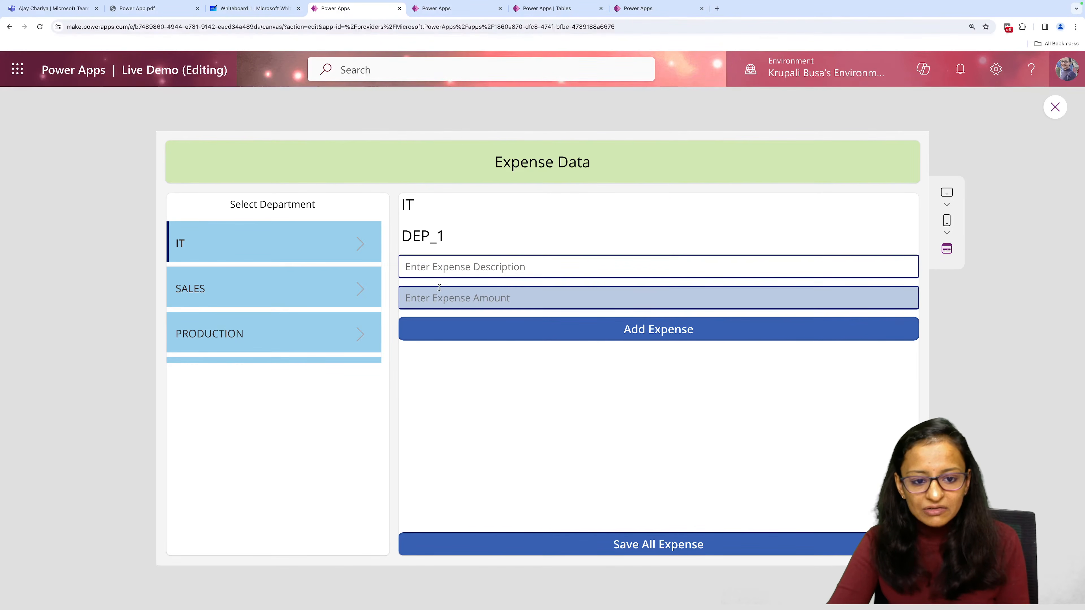
{"action": "left_click", "coordinate": [641, 8]}
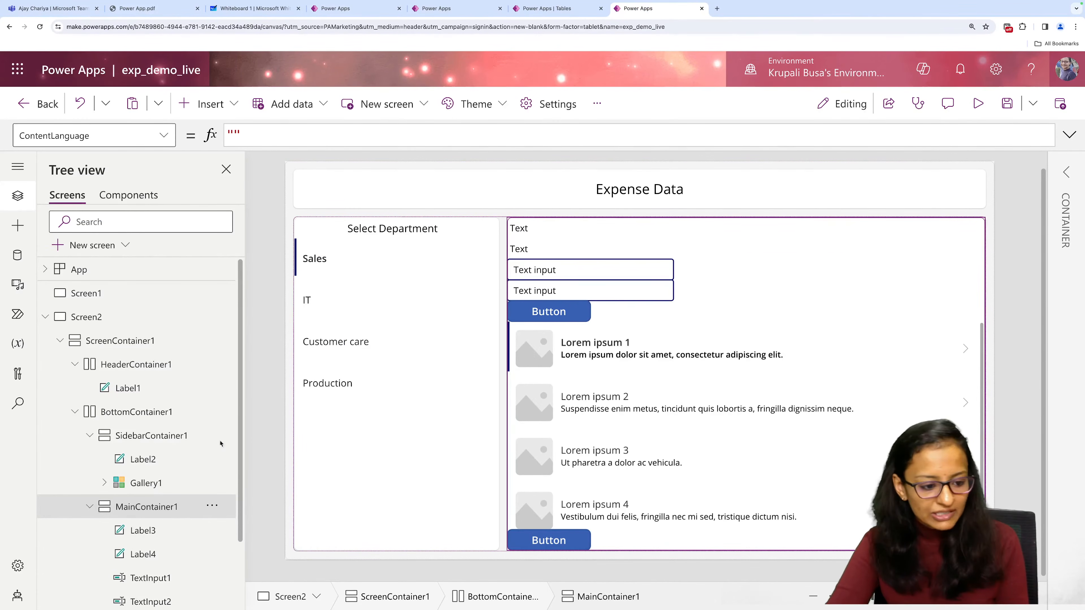
{"action": "left_click", "coordinate": [1066, 172]}
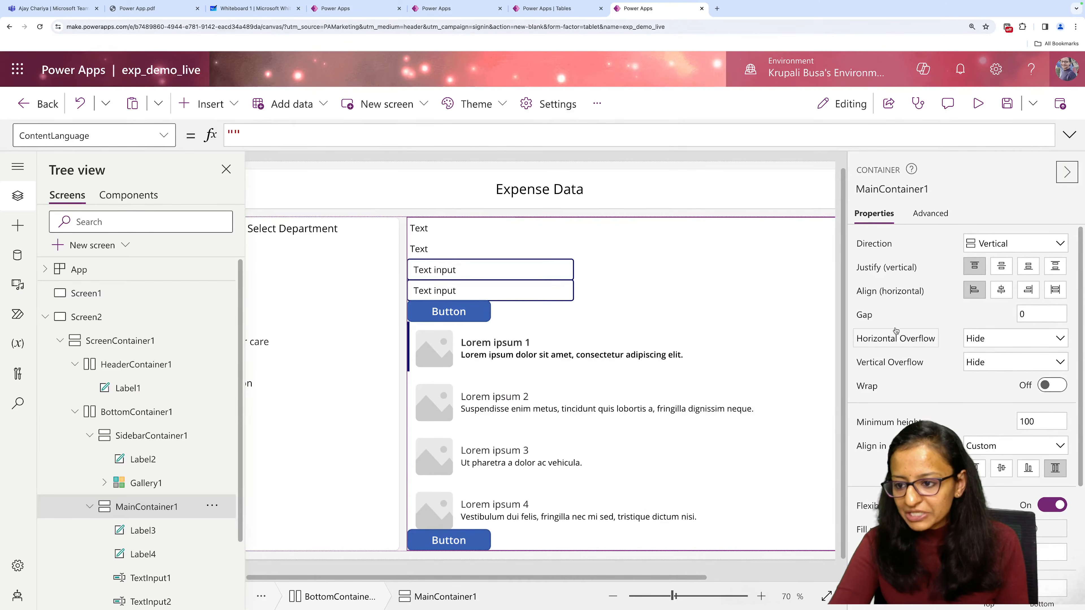
{"action": "left_click", "coordinate": [1039, 315]}
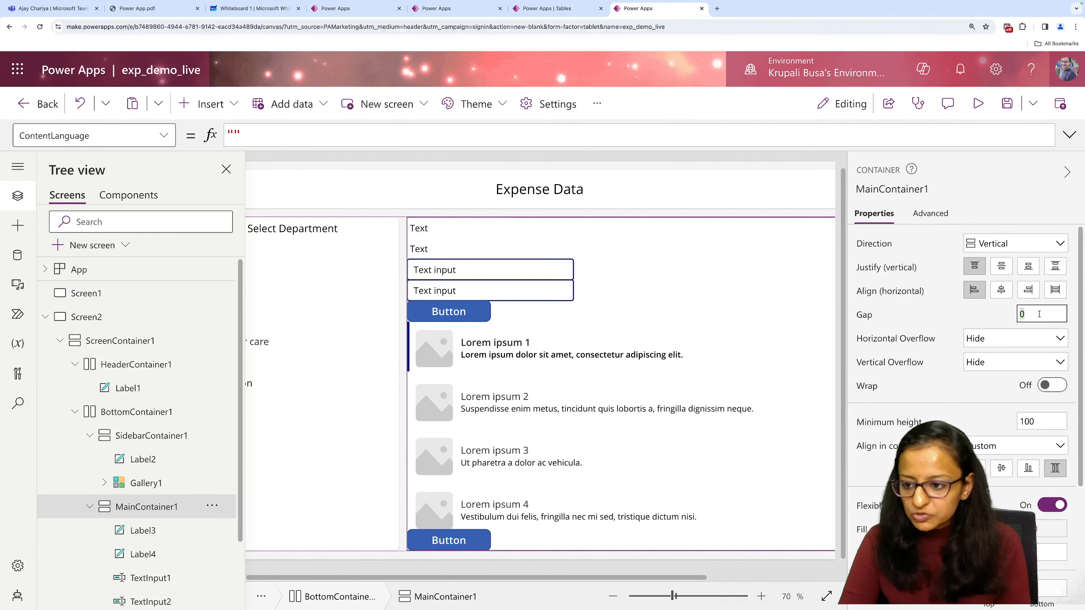
{"action": "type", "text": "10"}
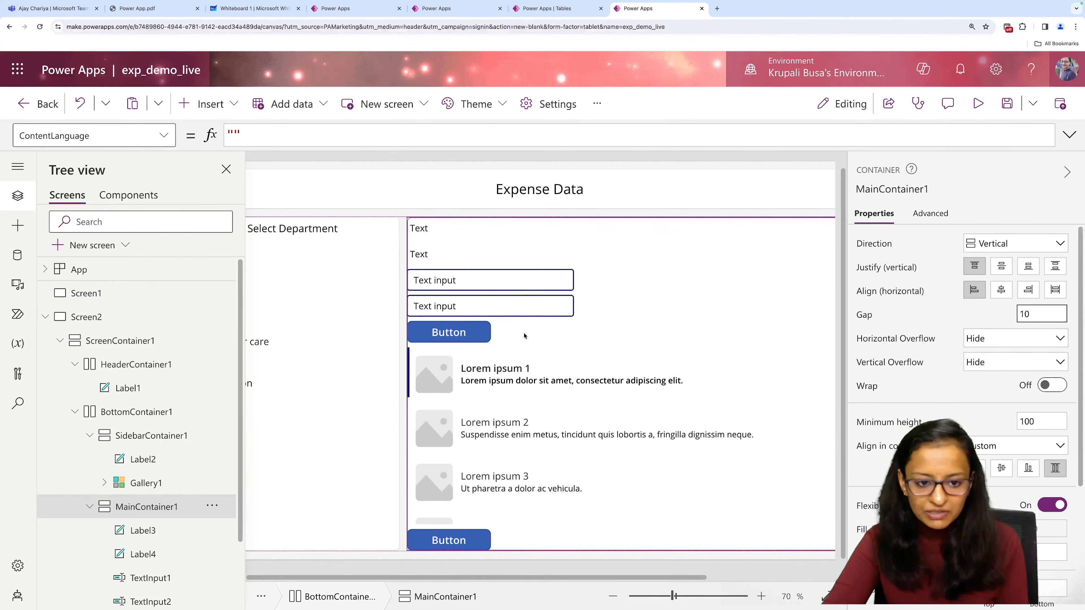
Rename the first text label in MainContainer1 to lbl_dep_name.
{"action": "left_click", "coordinate": [425, 234]}
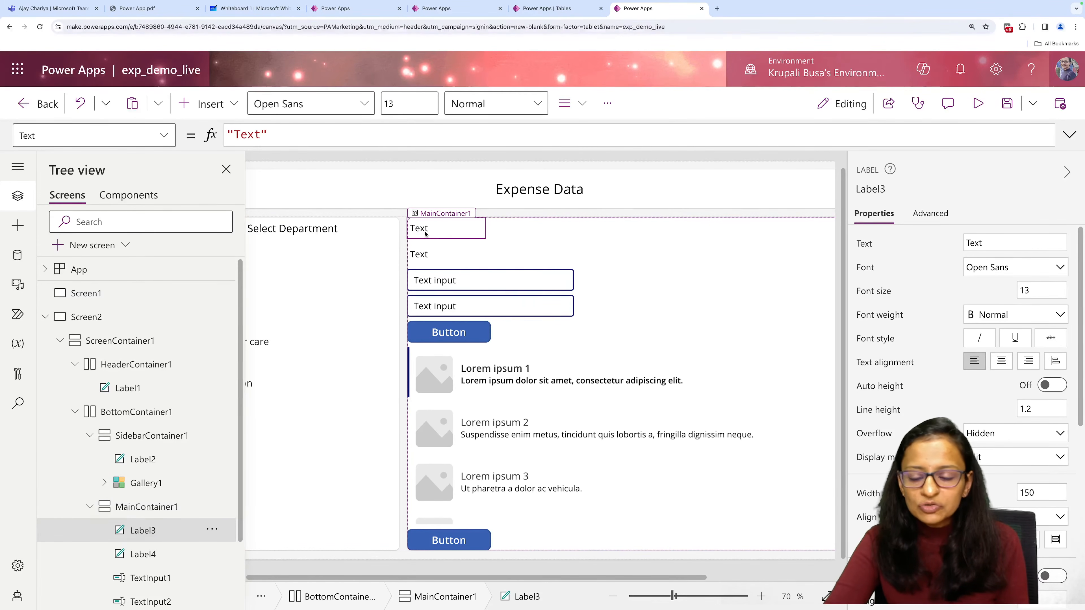
{"action": "left_click", "coordinate": [874, 189]}
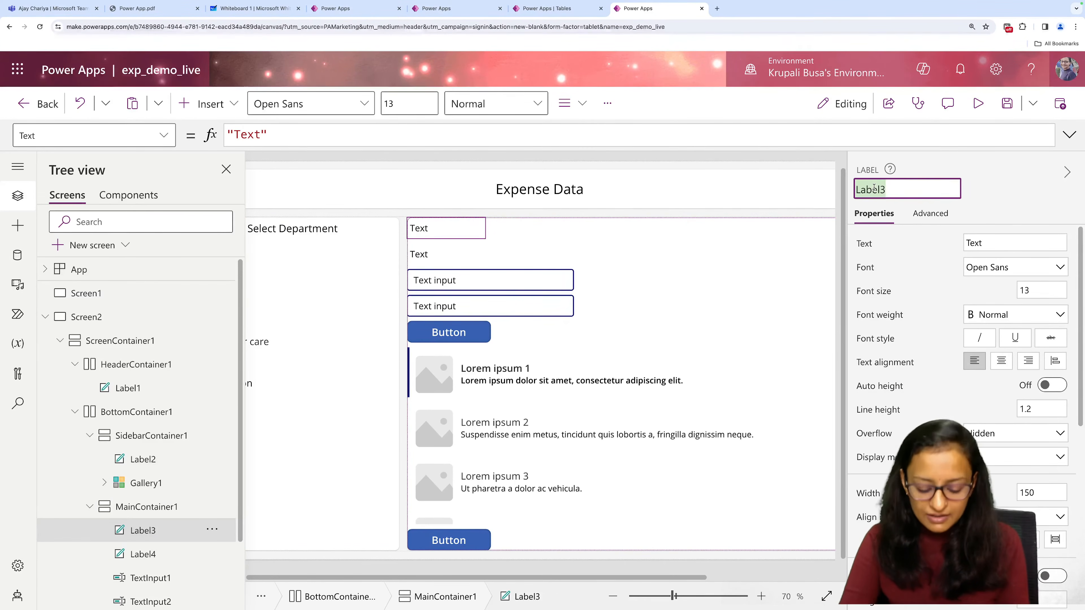
{"action": "type", "text": "dep"}
{"action": "key", "text": "BackSpace"}
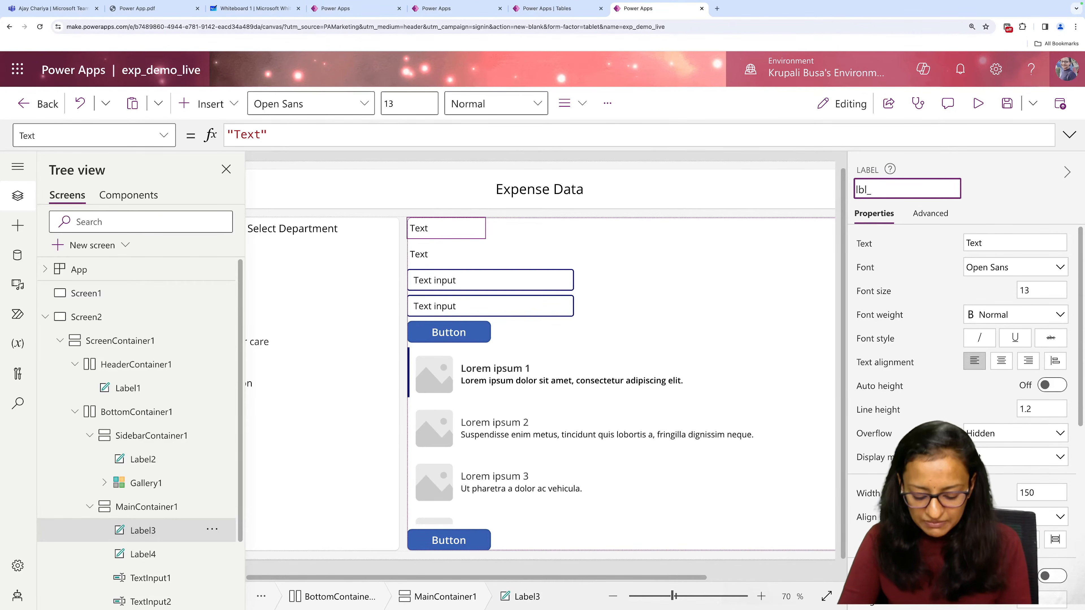
{"action": "type", "text": "lbl_dep"}
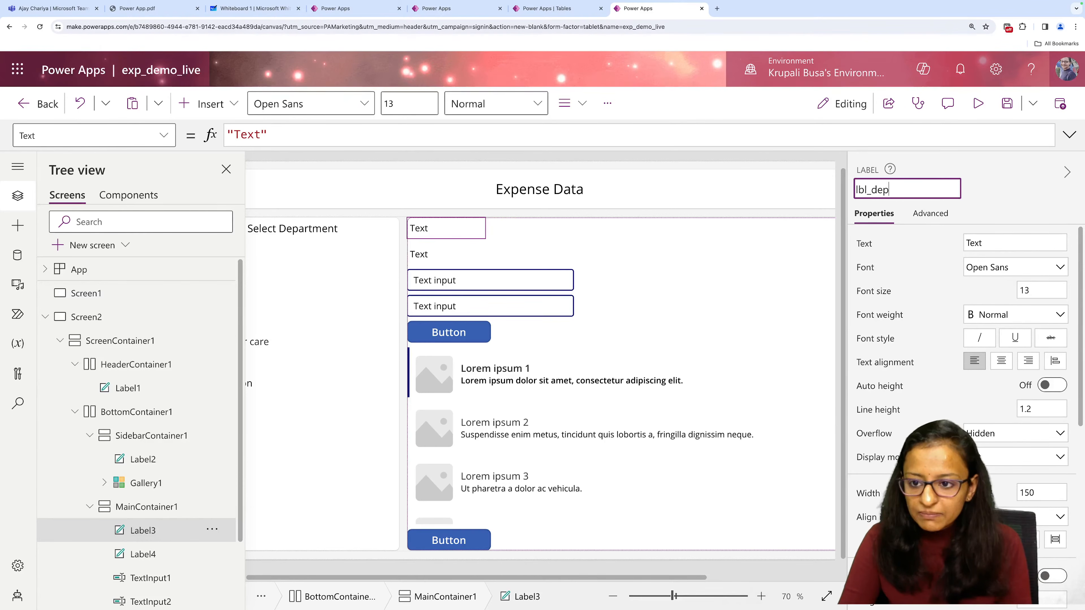
{"action": "type", "text": "_name"}
{"action": "key", "text": "Return"}
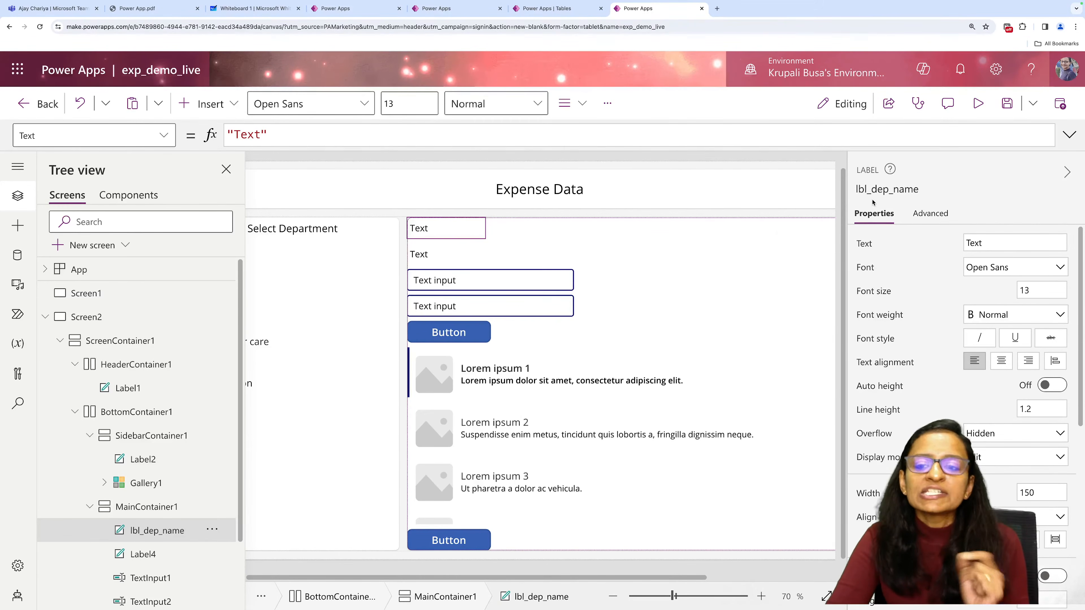
Rename the second text label in MainContainer1 to lbl_dep_id.
{"action": "left_click", "coordinate": [434, 253]}
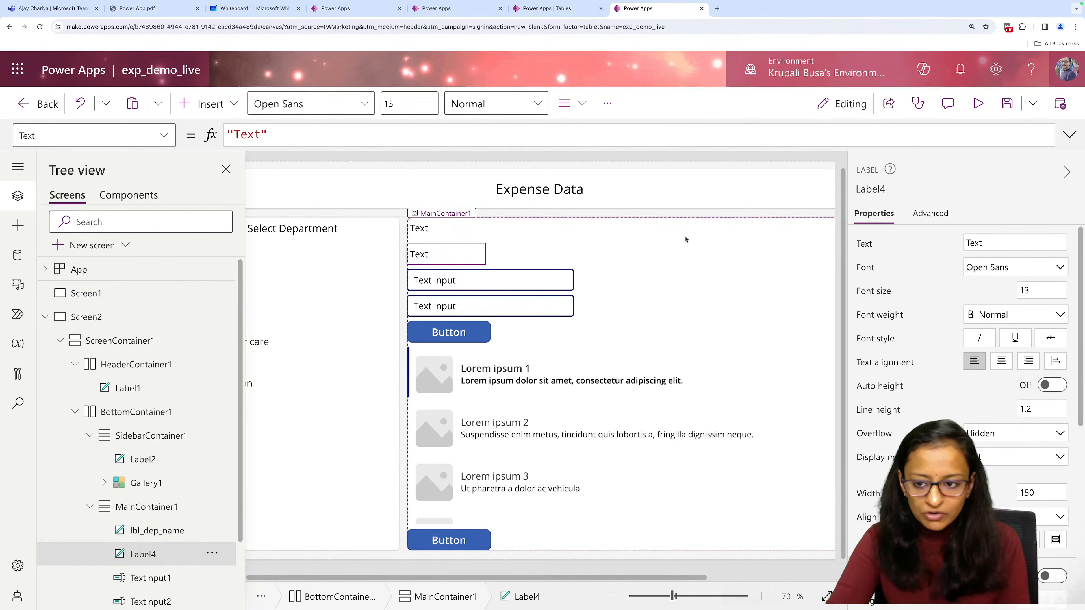
{"action": "left_click", "coordinate": [871, 189]}
{"action": "type", "text": "lb"}
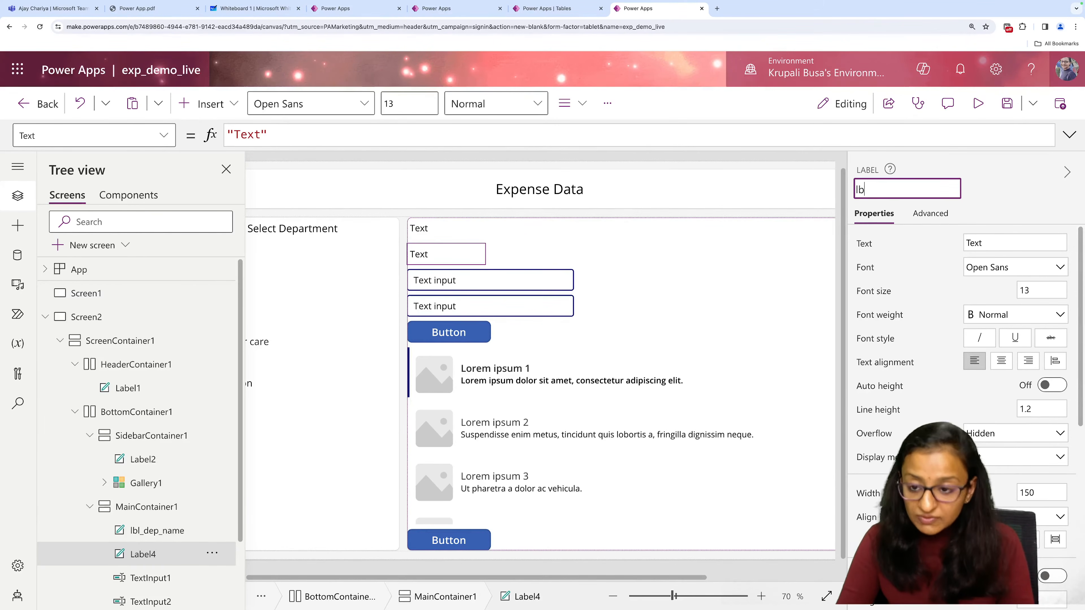
{"action": "type", "text": "l"}
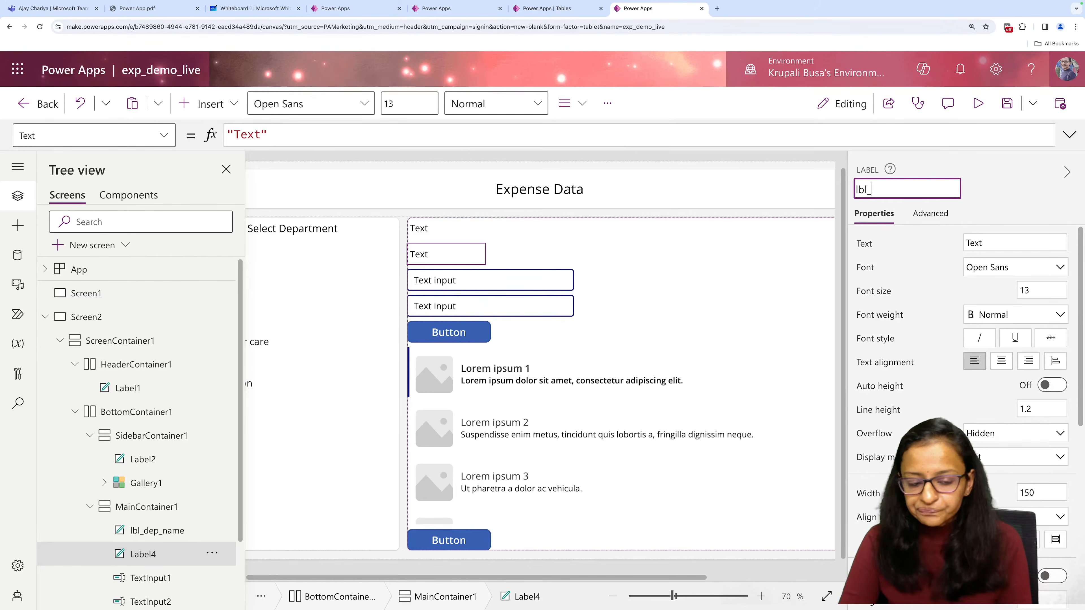
{"action": "type", "text": "_dep_id"}
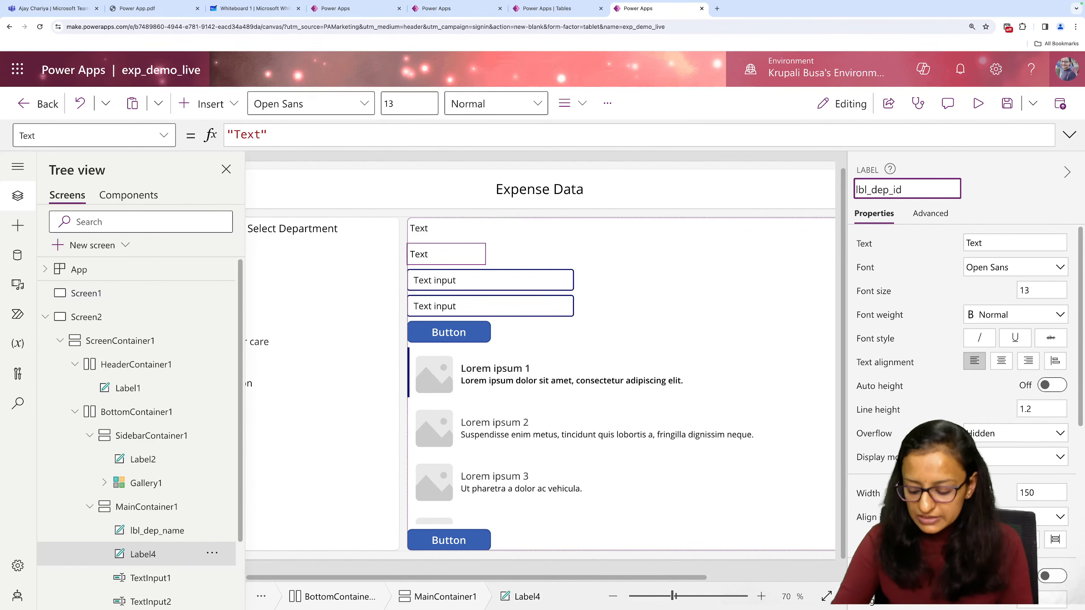
{"action": "key", "text": "Return"}
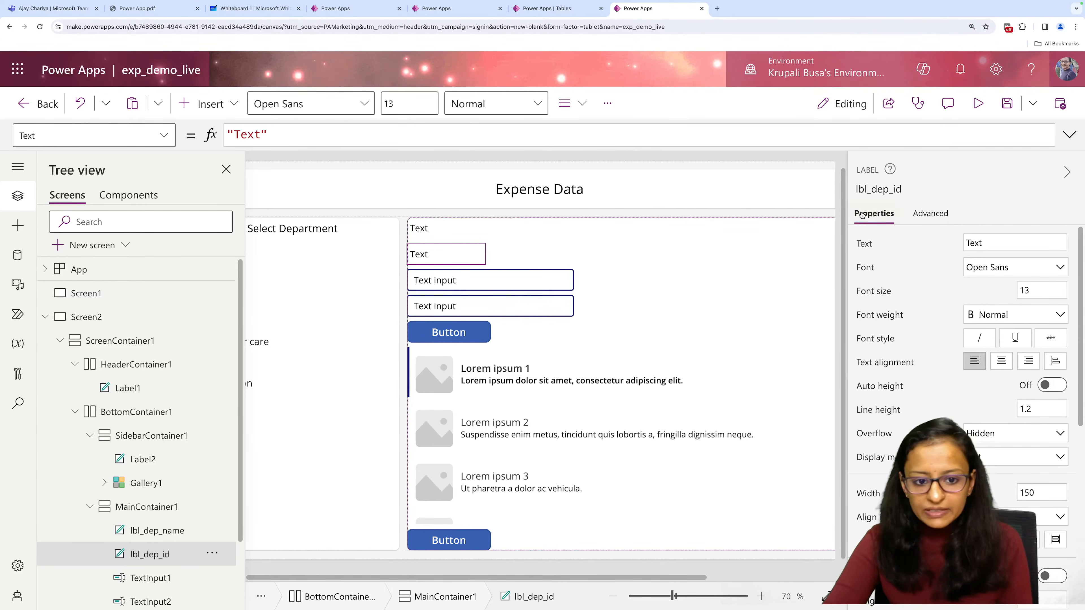
Clear the default text of the first text input in MainContainer1 and set its hint text to "Enter Expense Detail".
{"action": "left_click", "coordinate": [499, 283]}
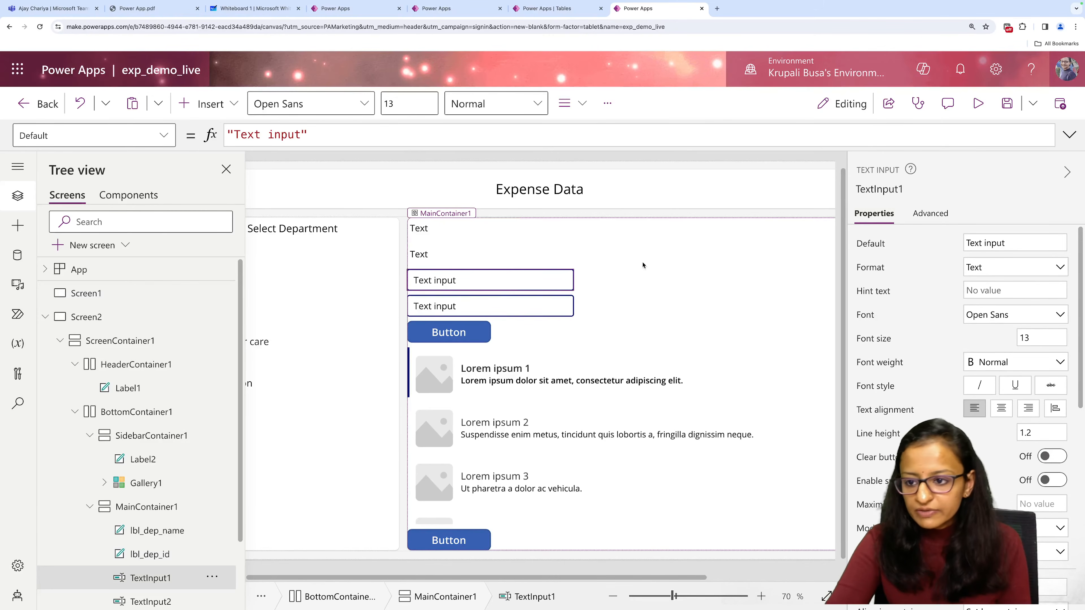
{"action": "triple_click", "coordinate": [998, 244]}
{"action": "key", "text": "BackSpace"}
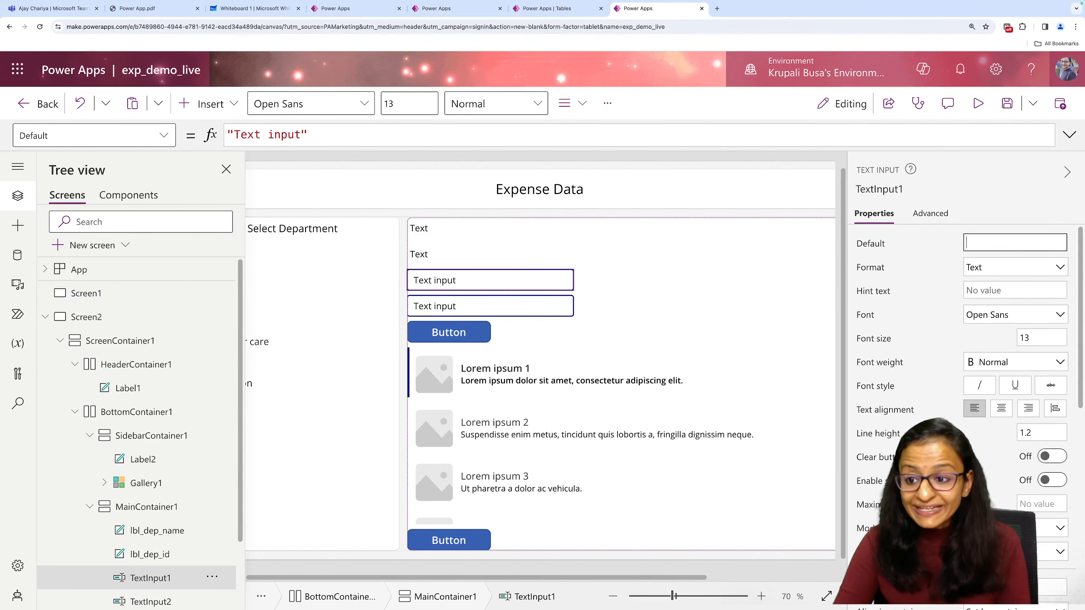
{"action": "left_click", "coordinate": [989, 293]}
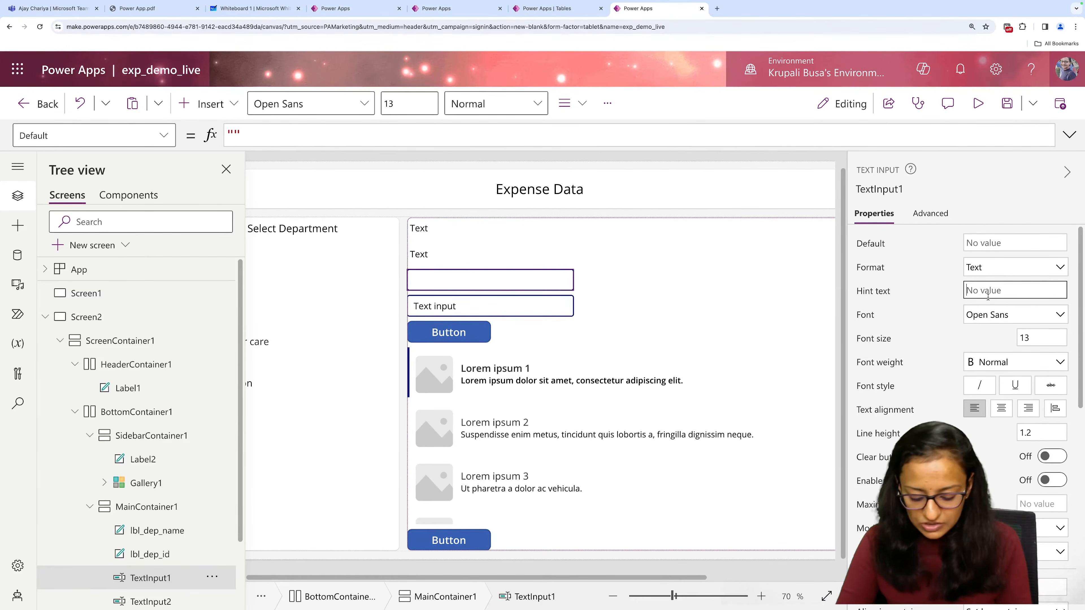
{"action": "type", "text": "Enter "}
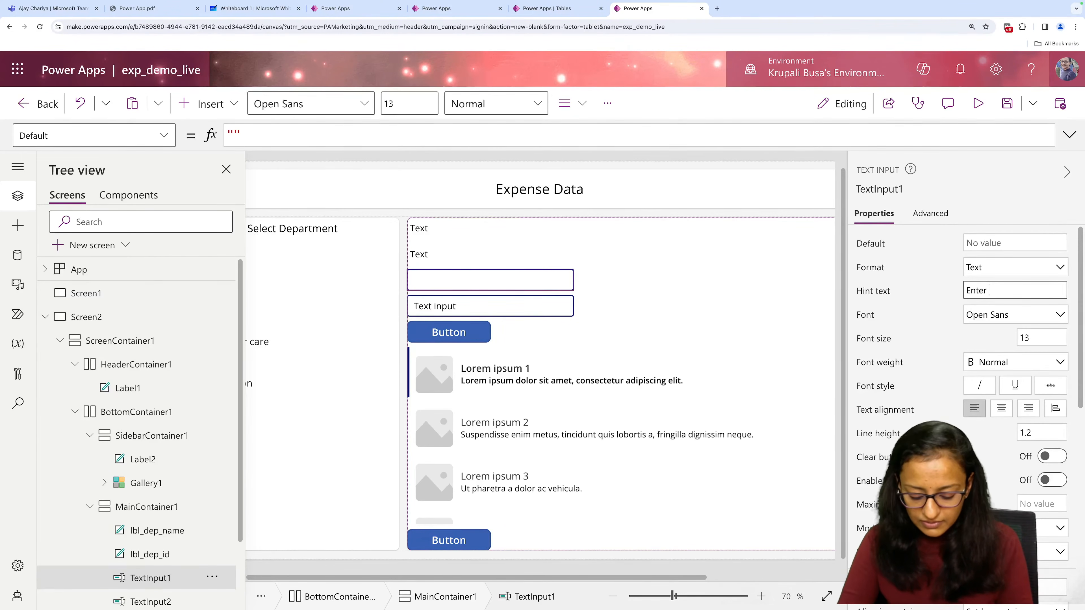
{"action": "type", "text": "Expense"}
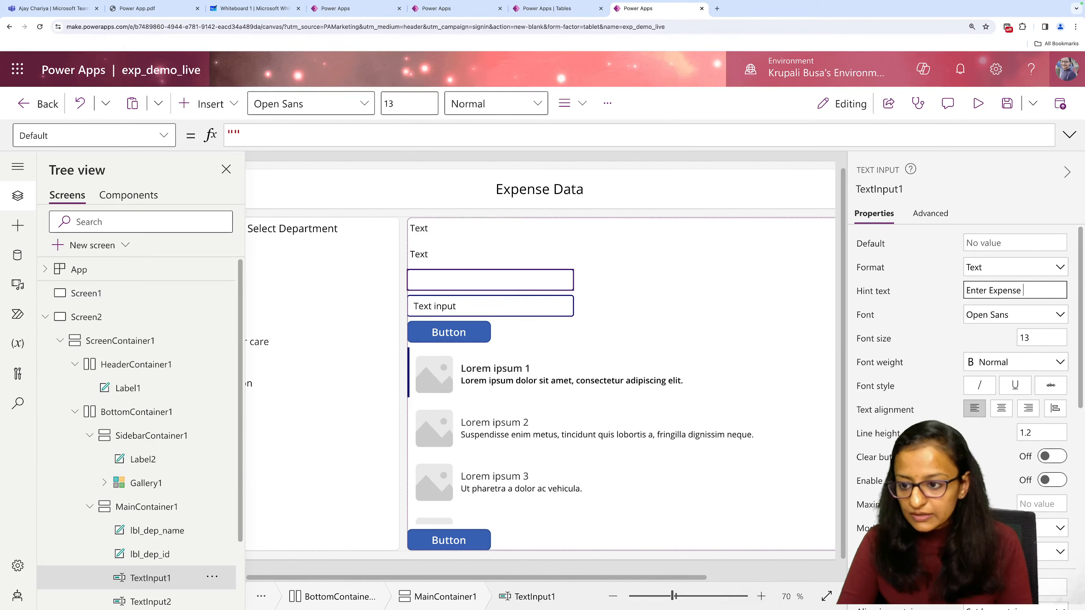
{"action": "type", "text": " Detail"}
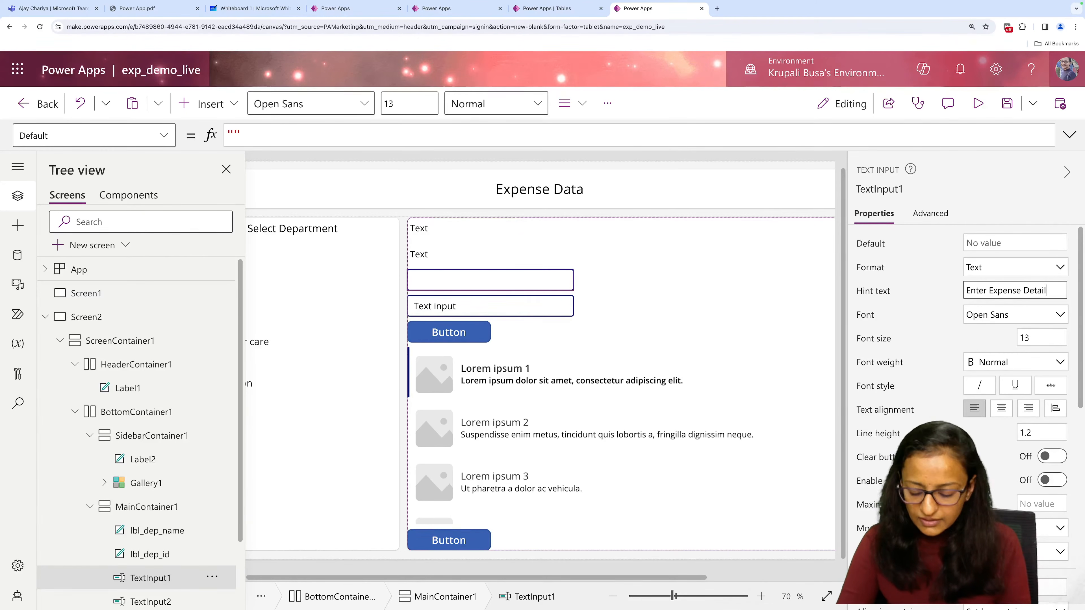
Rename the expense detail text input to txt_exp_Detail.
{"action": "left_click", "coordinate": [885, 190]}
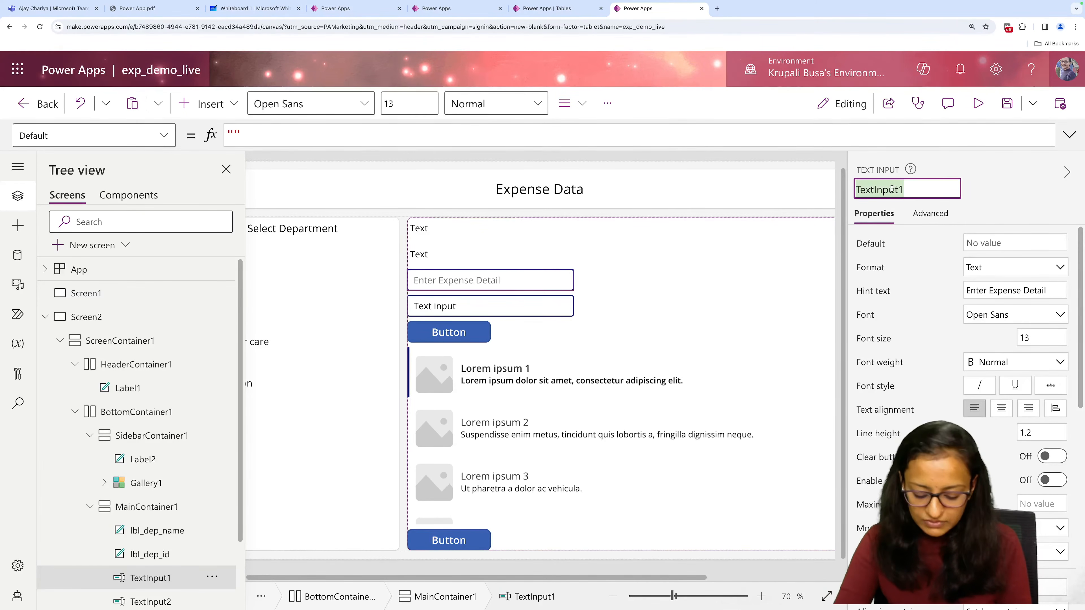
{"action": "type", "text": "txt_e"}
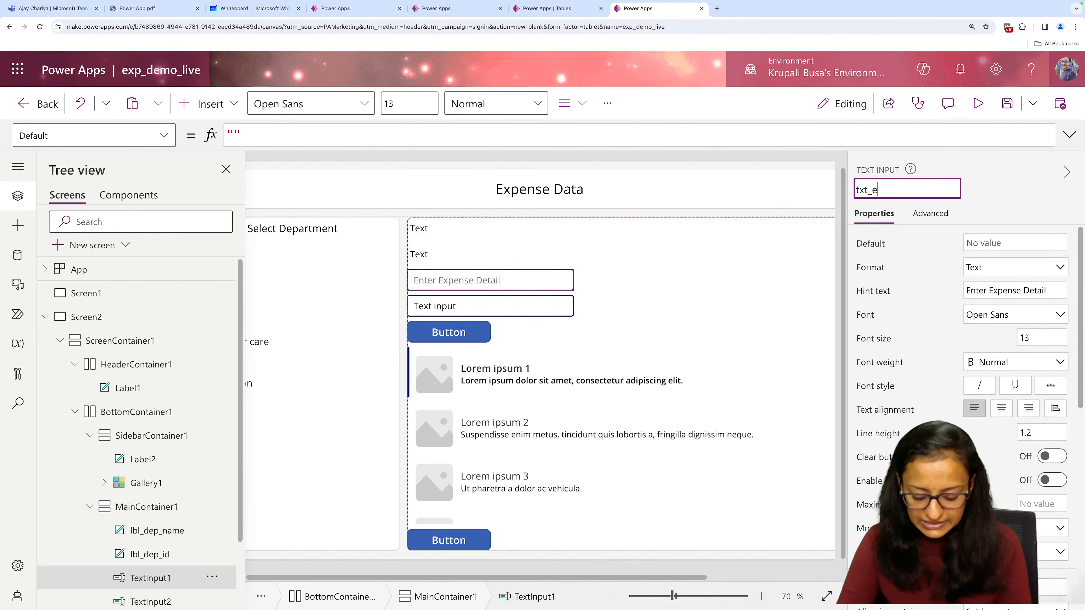
{"action": "type", "text": "xp_Detai"}
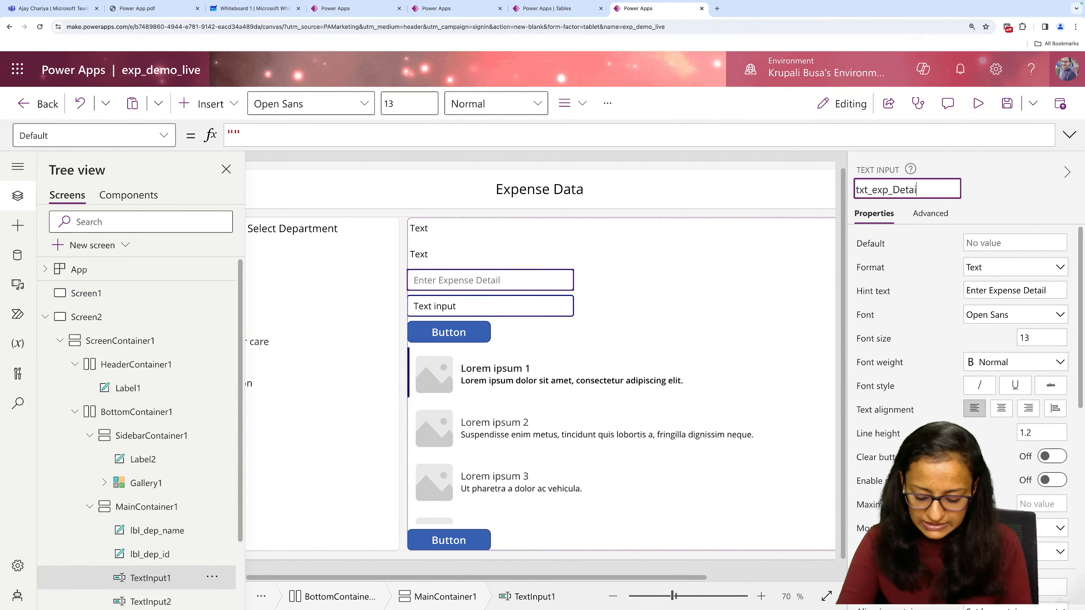
{"action": "type", "text": "l"}
{"action": "key", "text": "Return"}
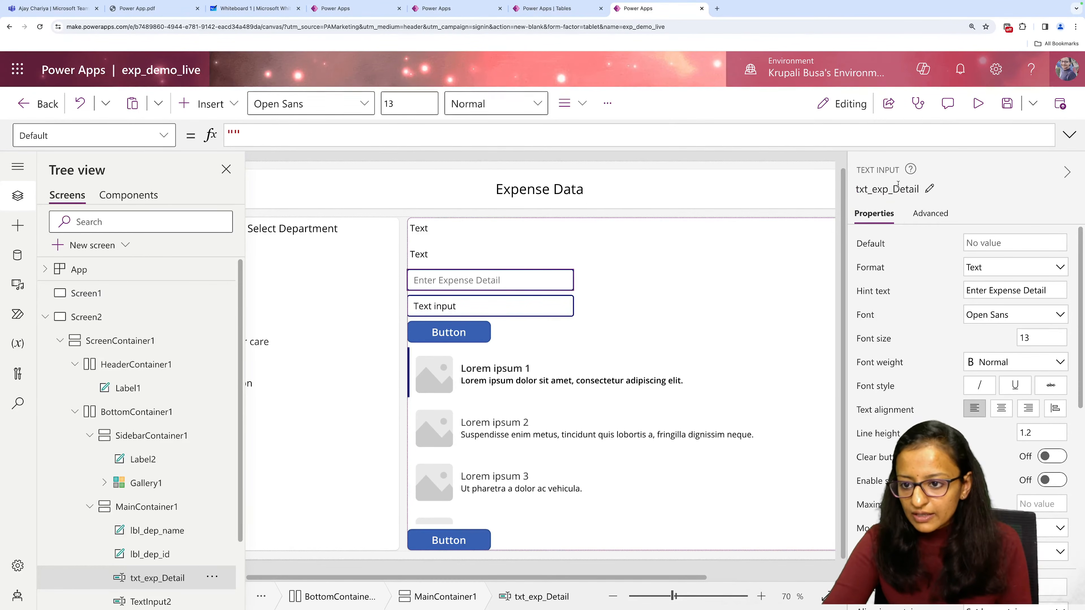
{"action": "left_click", "coordinate": [898, 186]}
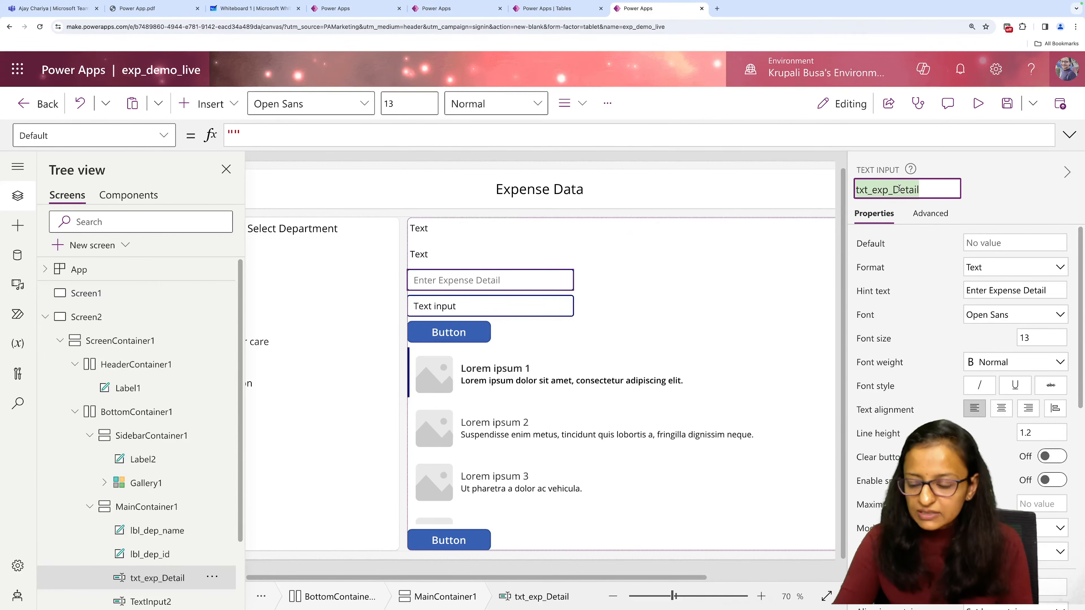
Rename the second text input in MainContainer1 to exp_amt.
{"action": "left_click", "coordinate": [465, 315]}
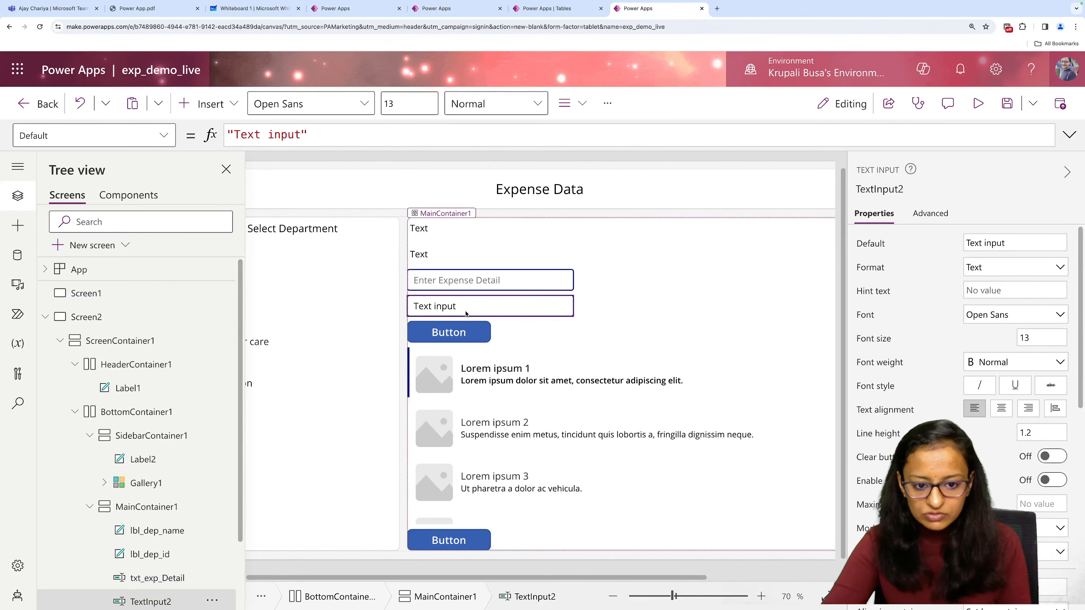
{"action": "left_click", "coordinate": [879, 189]}
{"action": "key", "text": "BackSpace"}
{"action": "type", "text": "ex"}
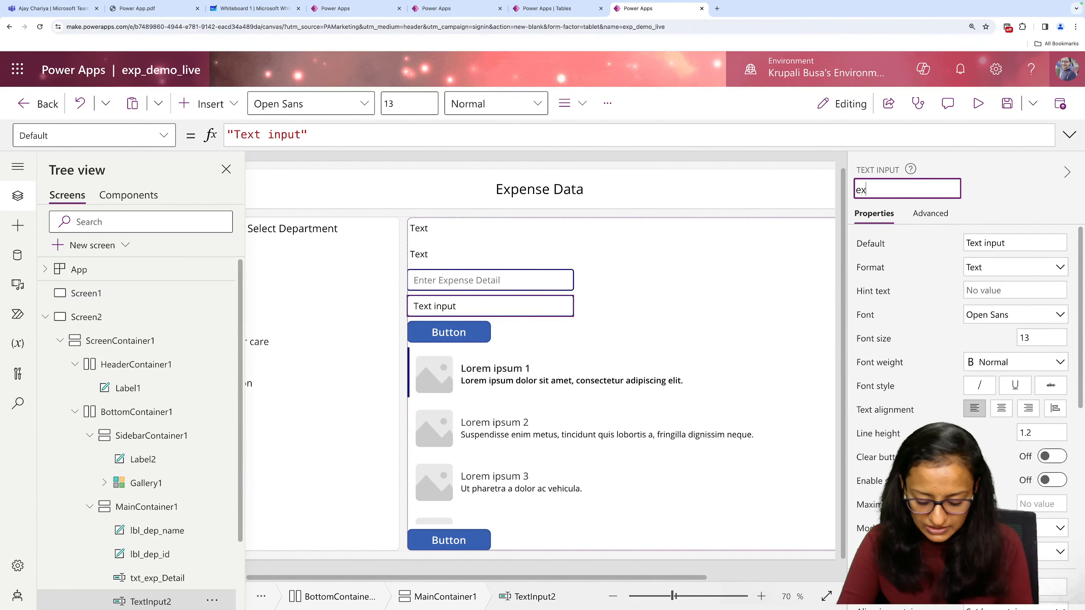
{"action": "type", "text": "p_"}
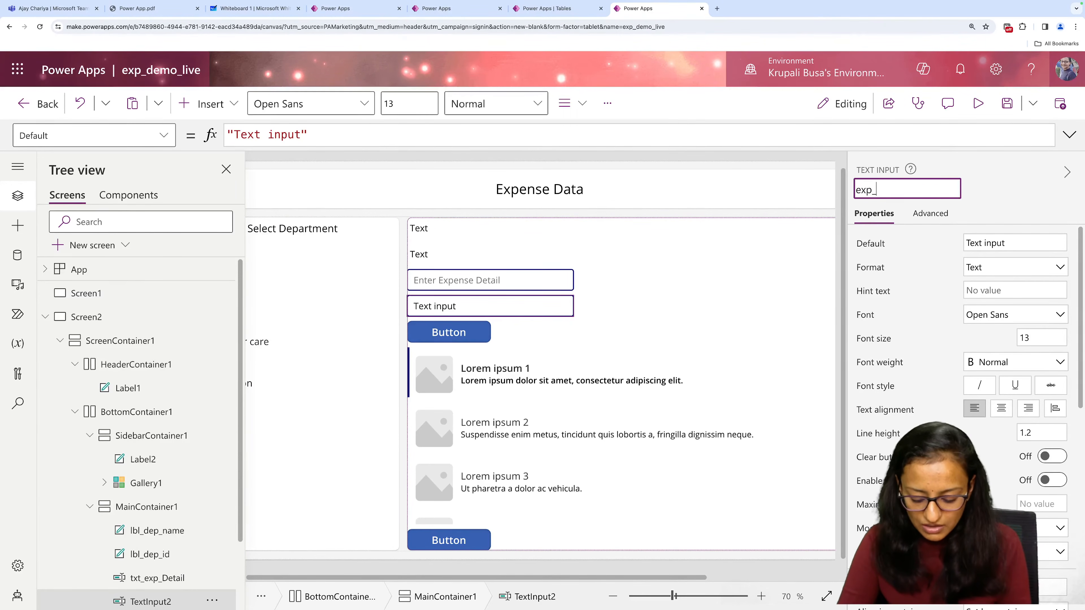
{"action": "type", "text": "amt"}
{"action": "key", "text": "Return"}
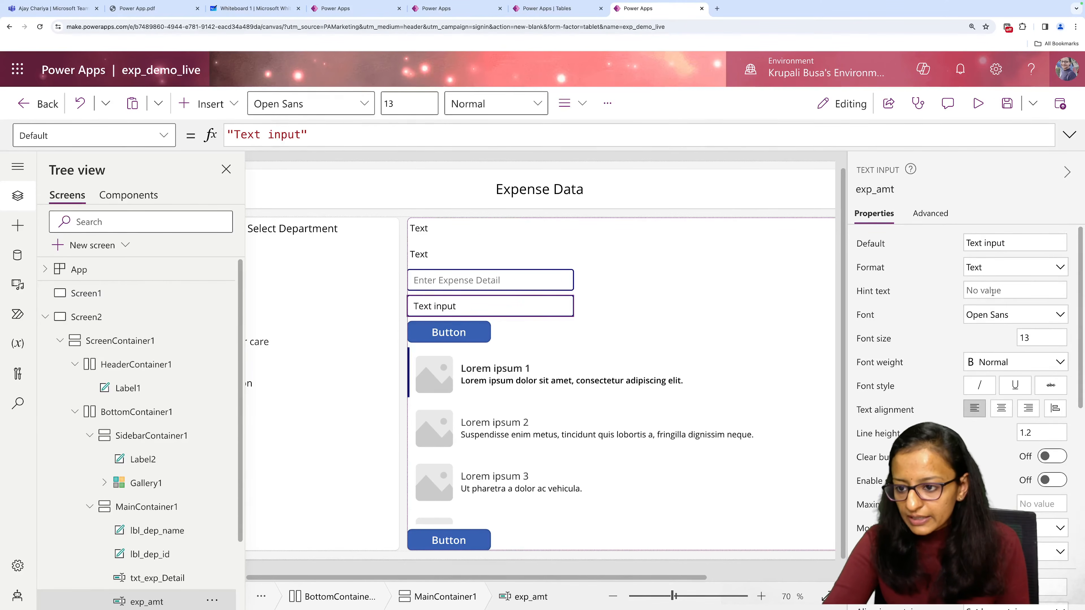
Clear the default text of exp_amt and set its hint text to "Enter Expense Amount".
{"action": "left_click_drag", "start_coordinate": [1006, 244], "coordinate": [966, 245]}
{"action": "key", "text": "BackSpace"}
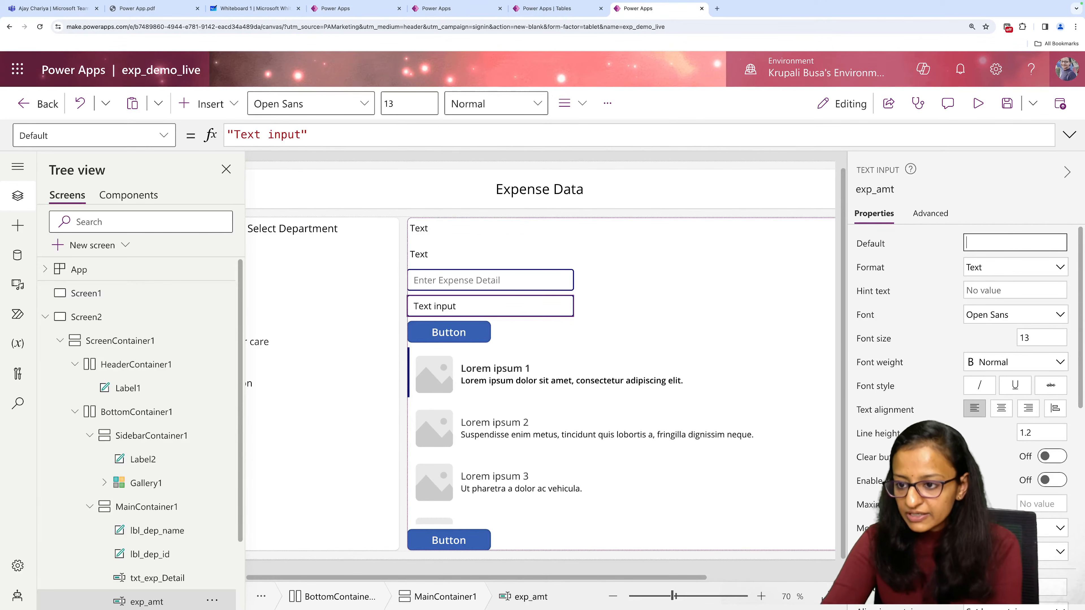
{"action": "left_click", "coordinate": [1003, 291]}
{"action": "type", "text": "Enter "}
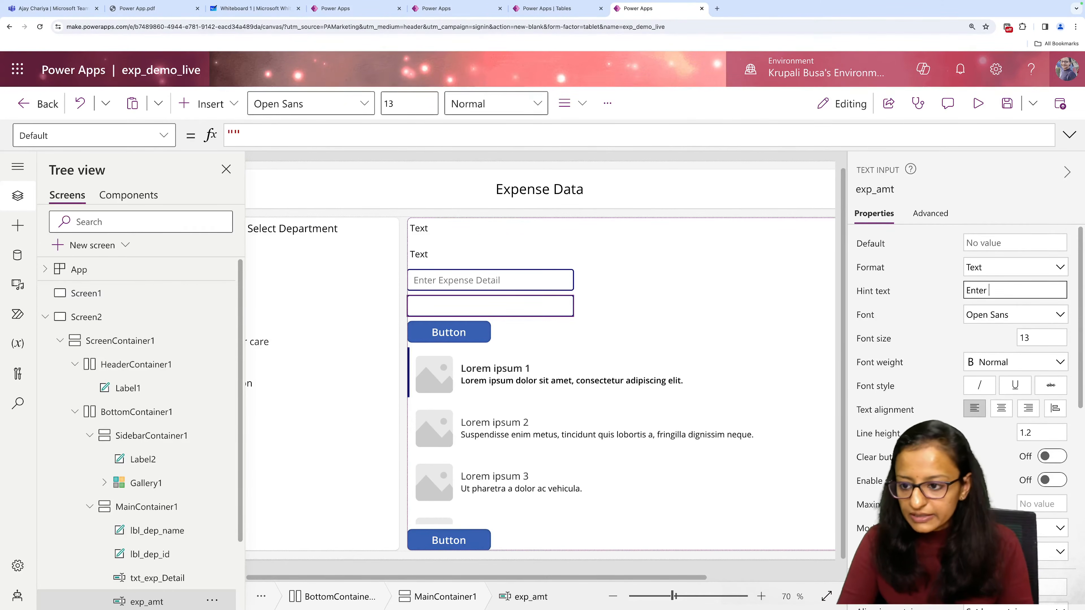
{"action": "type", "text": "Expense"}
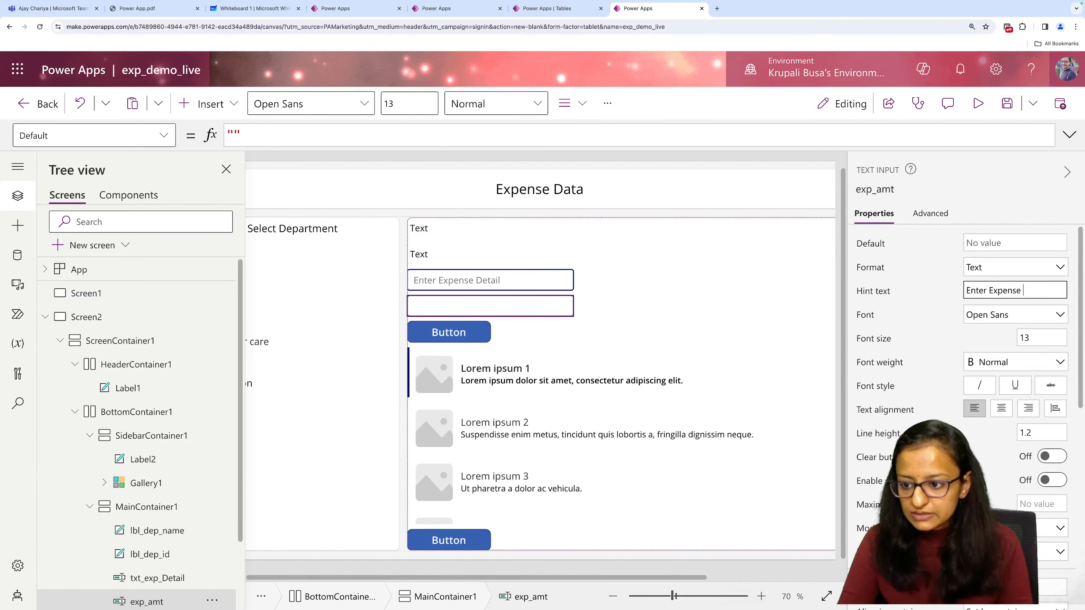
{"action": "type", "text": " Amount"}
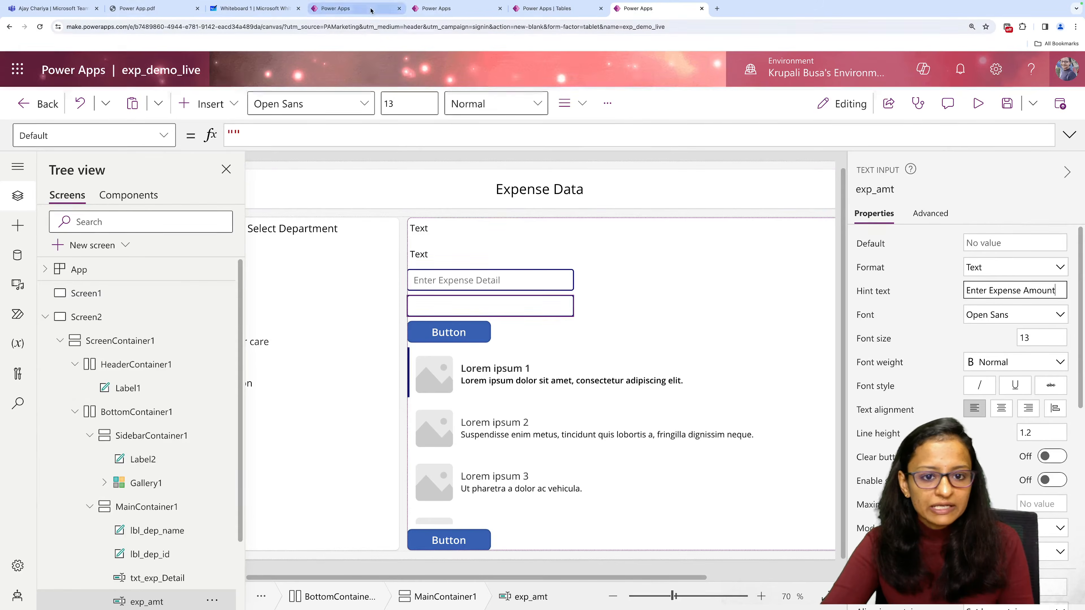
Check the form layout in the Live Demo app and set the text of the button above the gallery in exp_demo_live to "Add Expense".
{"action": "left_click", "coordinate": [335, 9]}
{"action": "left_click", "coordinate": [423, 267]}
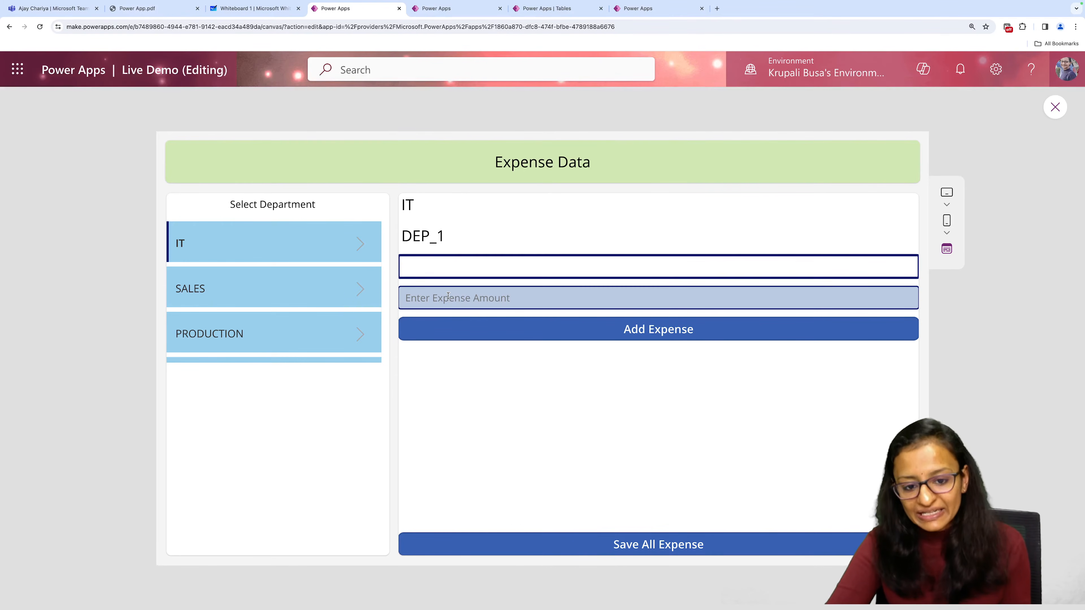
{"action": "left_click", "coordinate": [641, 8]}
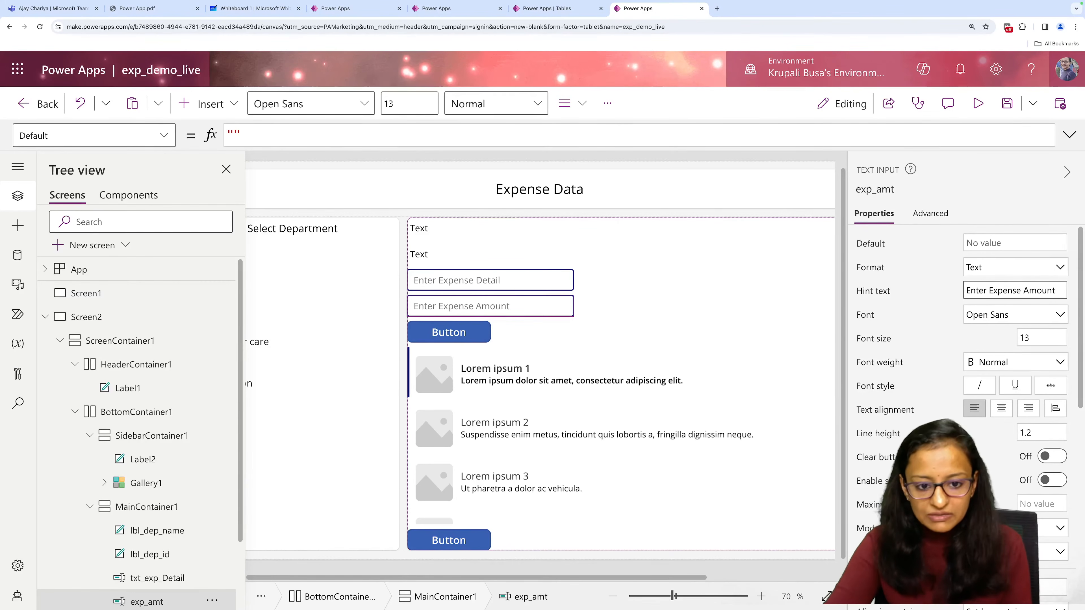
{"action": "left_click", "coordinate": [481, 339]}
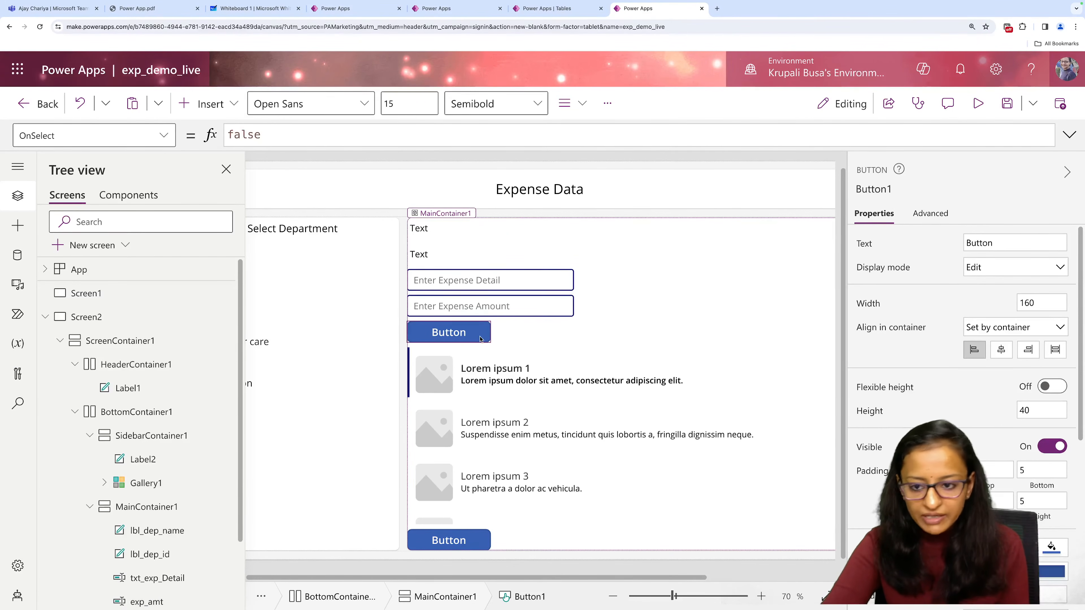
{"action": "double_click", "coordinate": [980, 242]}
{"action": "type", "text": "A"}
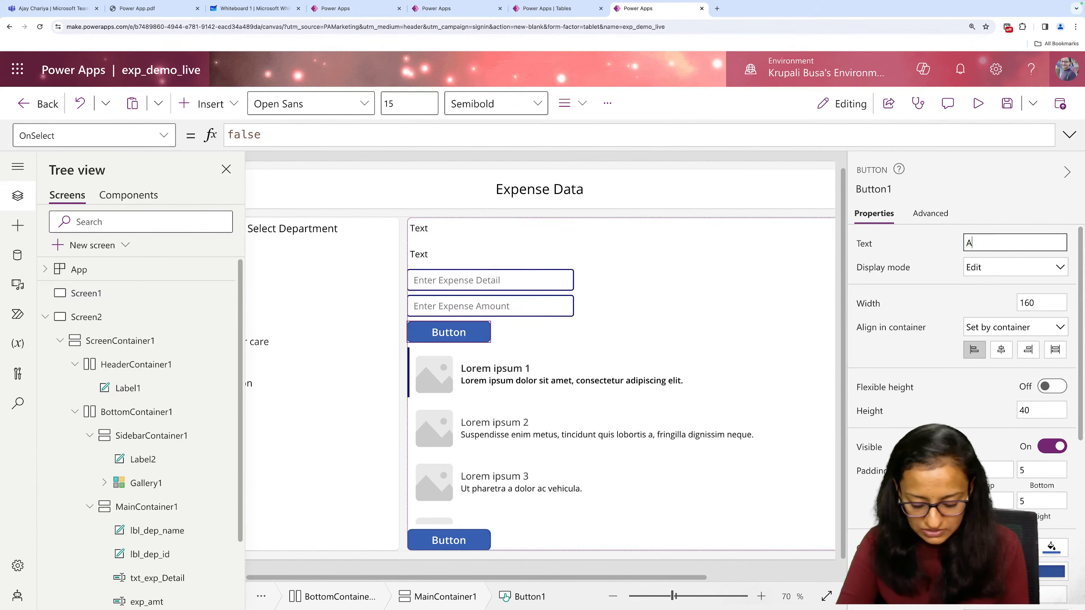
{"action": "type", "text": "dd Expense"}
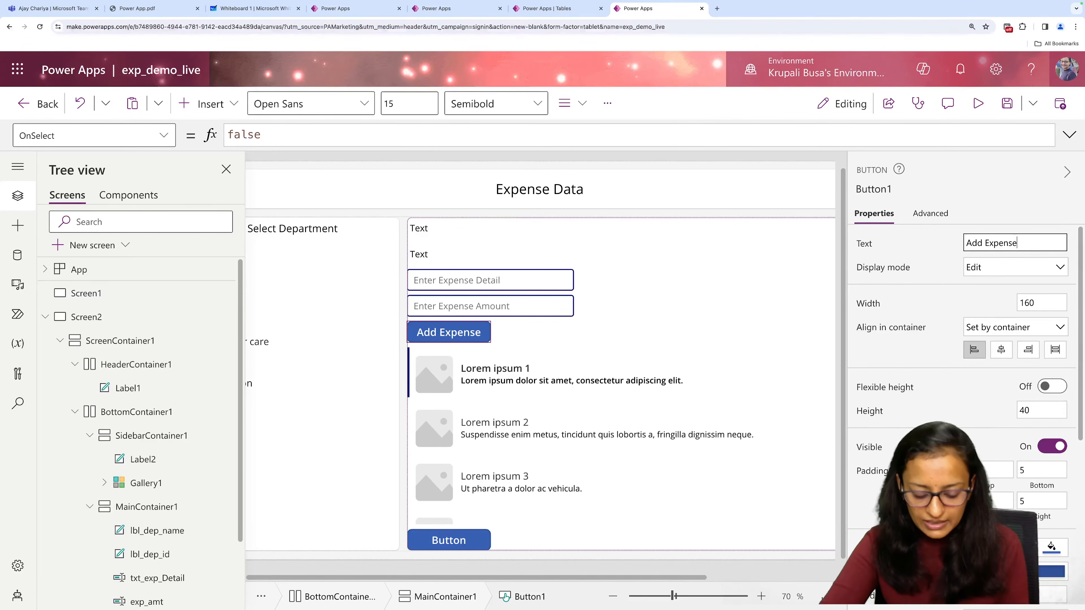
Set the text of the button below the gallery to "Save All Expense".
{"action": "left_click", "coordinate": [485, 540]}
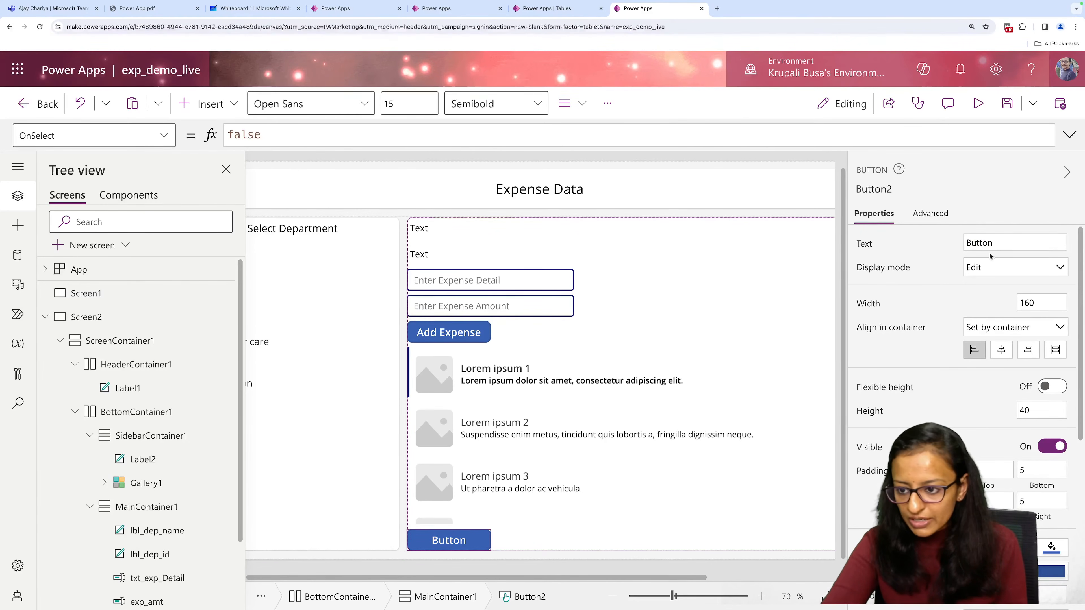
{"action": "double_click", "coordinate": [981, 242]}
{"action": "type", "text": "Save All Expense"}
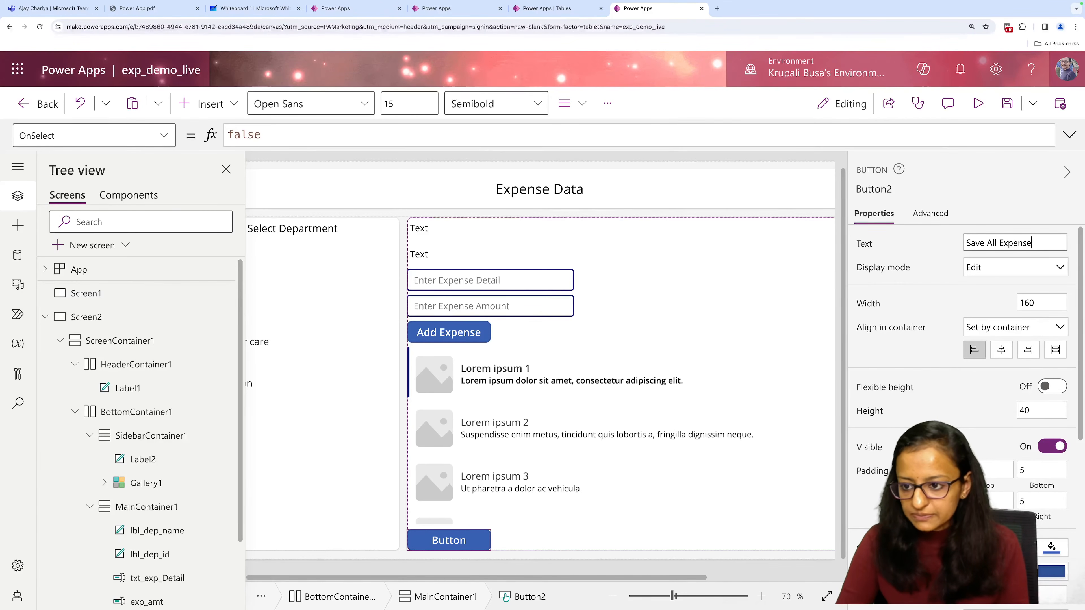
Rename the Add Expense button to btn_add_expense.
{"action": "left_click", "coordinate": [454, 338]}
{"action": "left_click", "coordinate": [874, 189]}
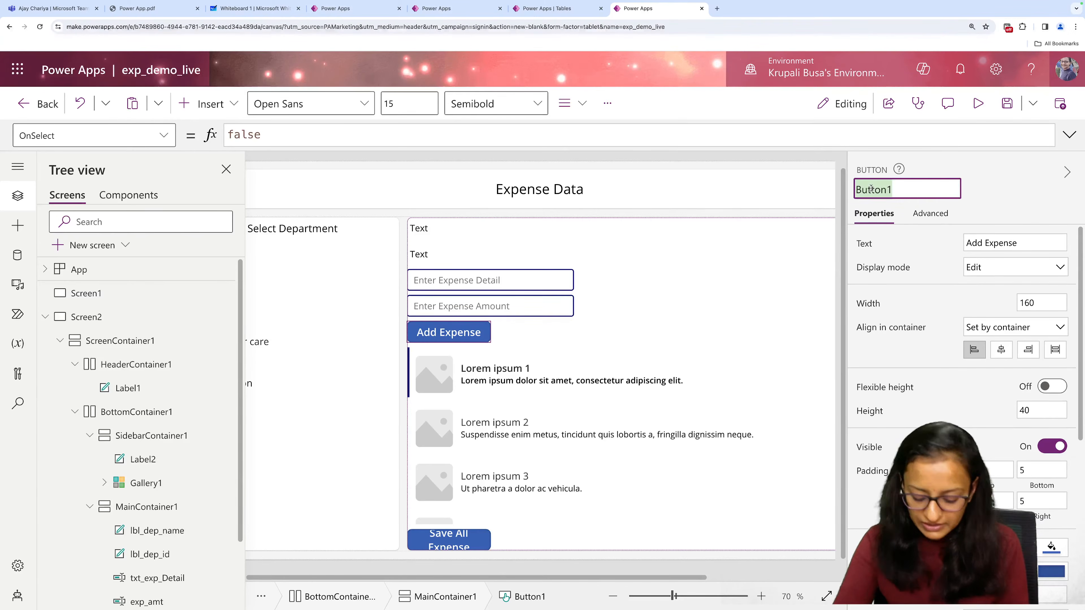
{"action": "type", "text": "br"}
{"action": "type", "text": "tn"}
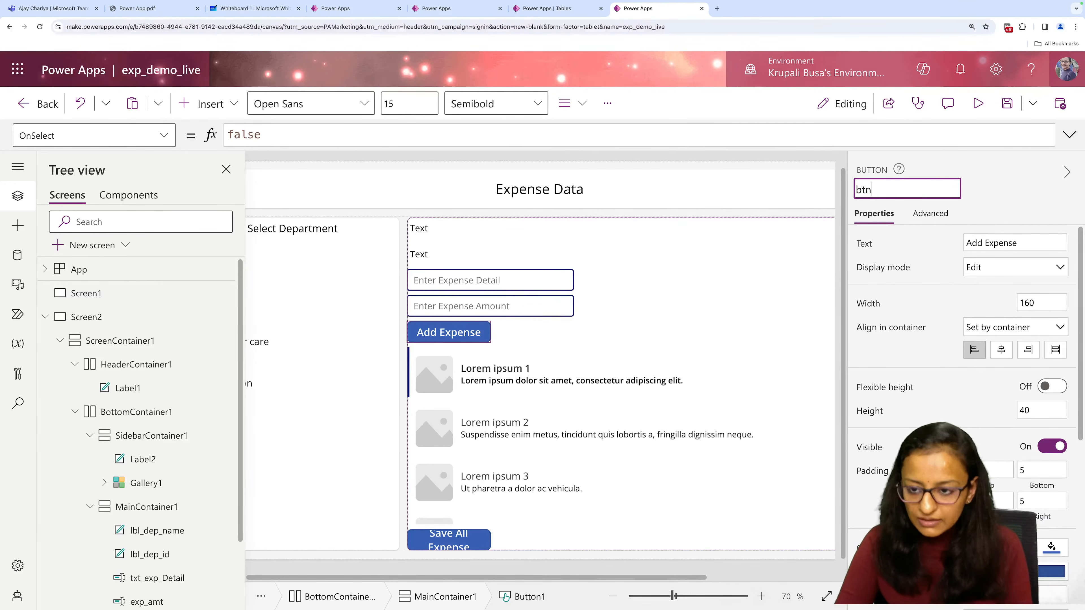
{"action": "type", "text": "_add_expense"}
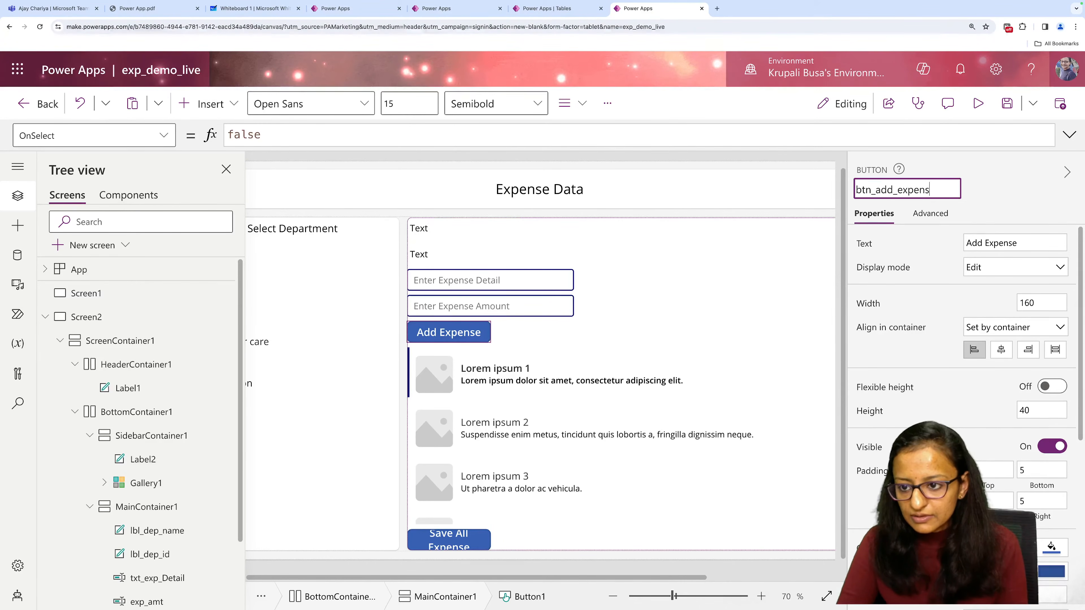
Rename the Save All Expense button to btn_save_all.
{"action": "left_click", "coordinate": [440, 544]}
{"action": "left_click", "coordinate": [871, 193]}
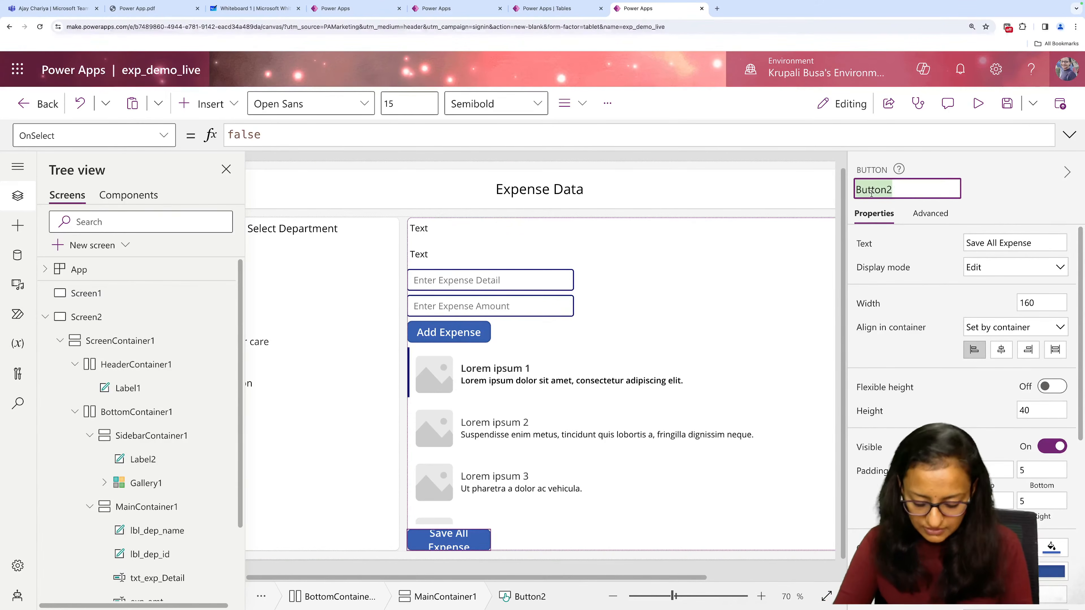
{"action": "type", "text": "btn_save"}
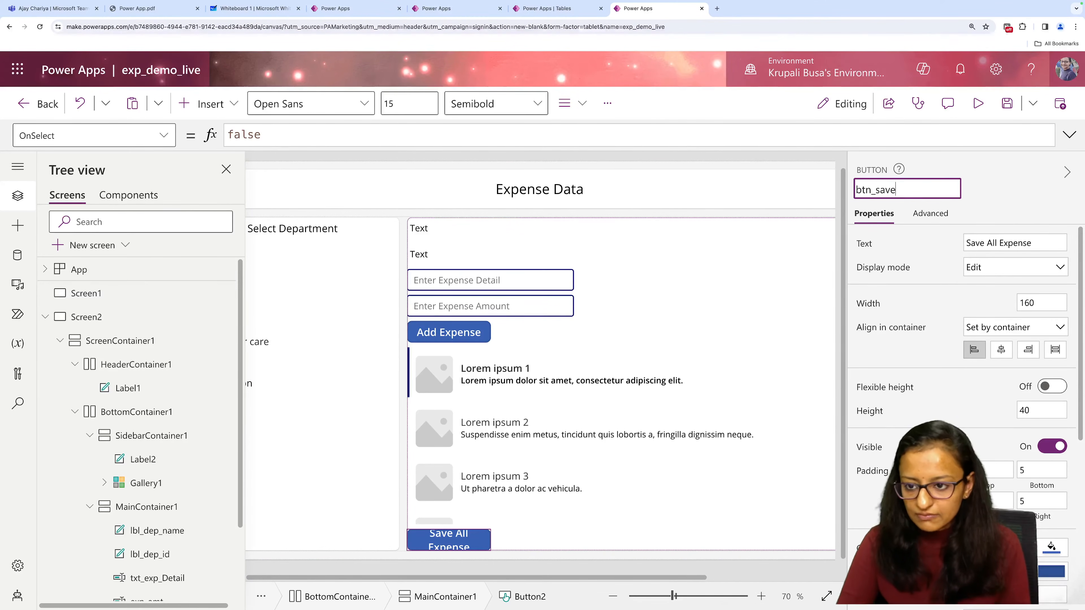
{"action": "type", "text": "_all"}
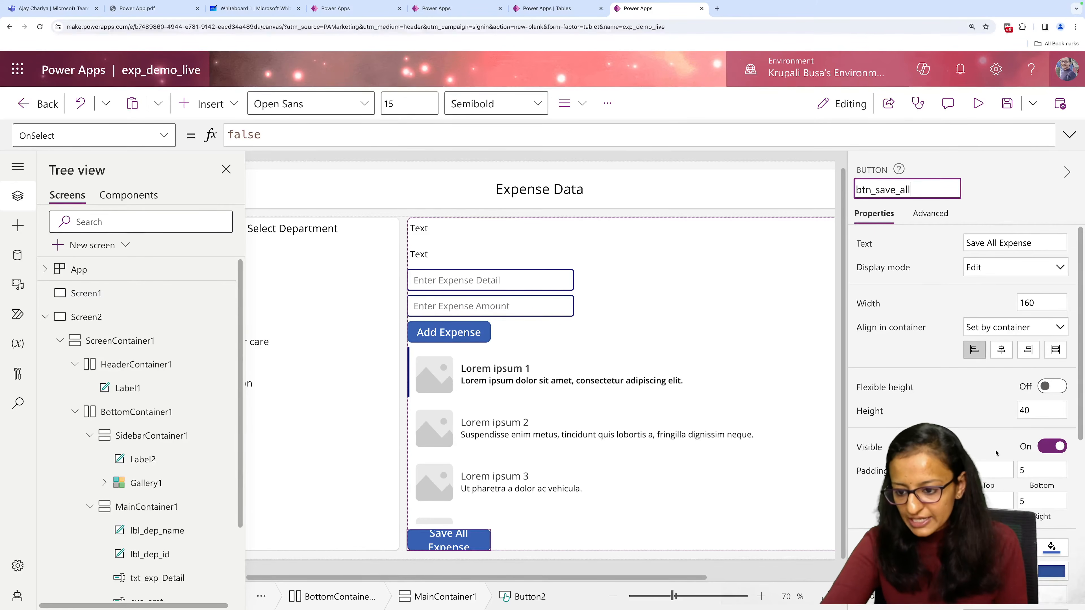
{"action": "scroll", "coordinate": [995, 453], "scroll_direction": "down", "scroll_amount": 2}
{"action": "scroll", "coordinate": [982, 384], "scroll_direction": "down", "scroll_amount": 8}
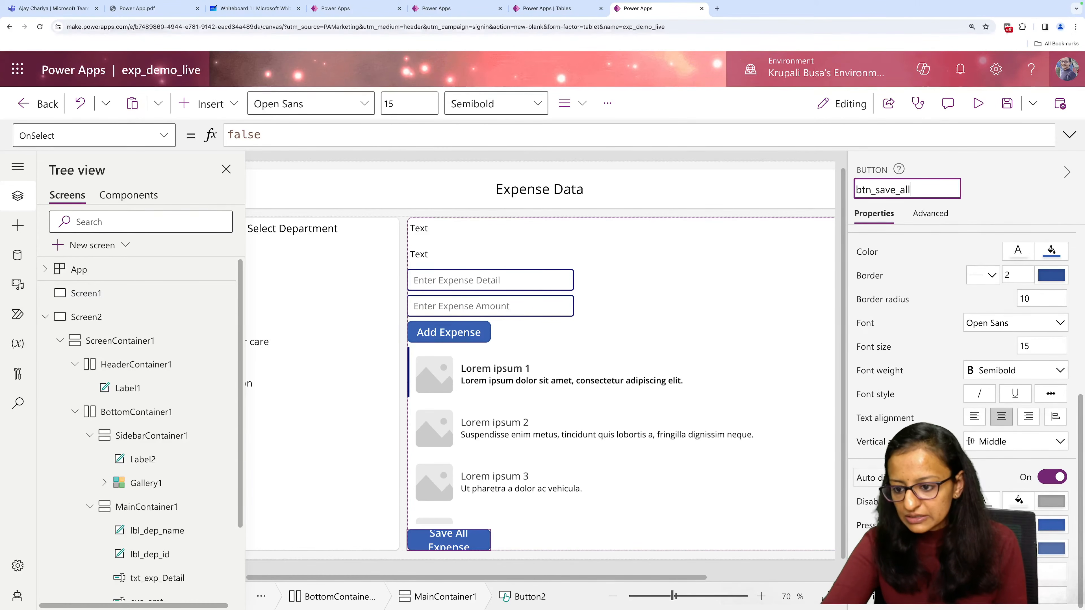
{"action": "scroll", "coordinate": [965, 385], "scroll_direction": "up", "scroll_amount": 2}
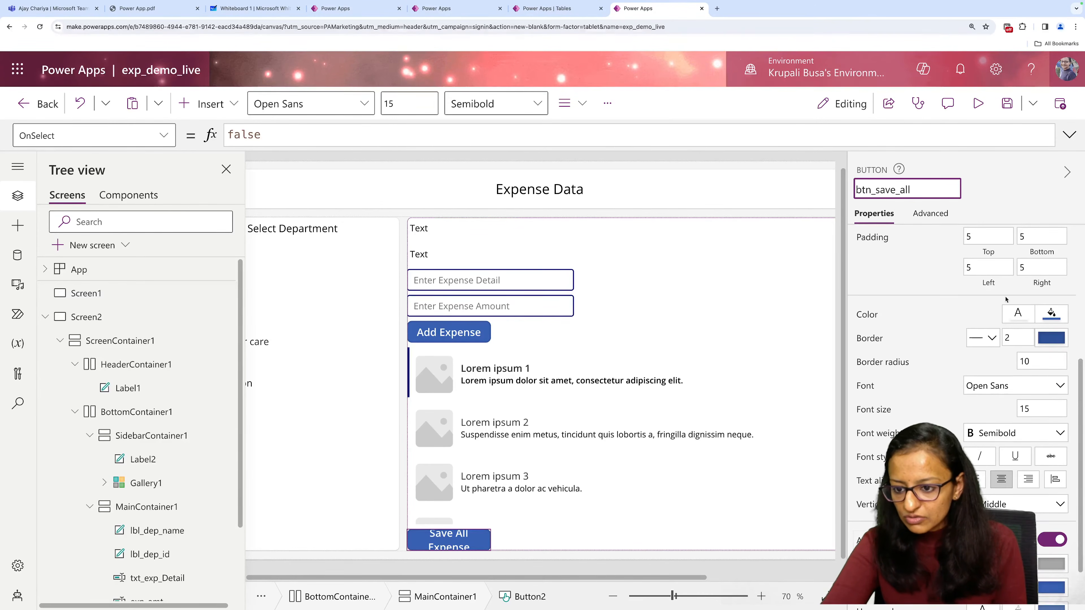
{"action": "scroll", "coordinate": [1006, 299], "scroll_direction": "up", "scroll_amount": 4}
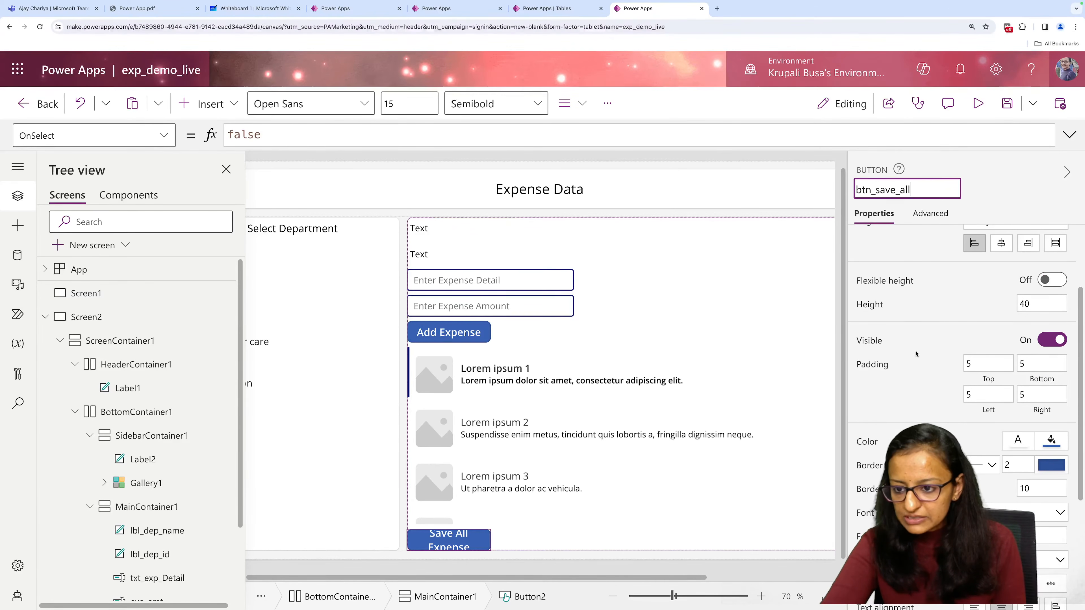
Set the width of the Save All Expense button to 300.
{"action": "scroll", "coordinate": [905, 300], "scroll_direction": "up", "scroll_amount": 3}
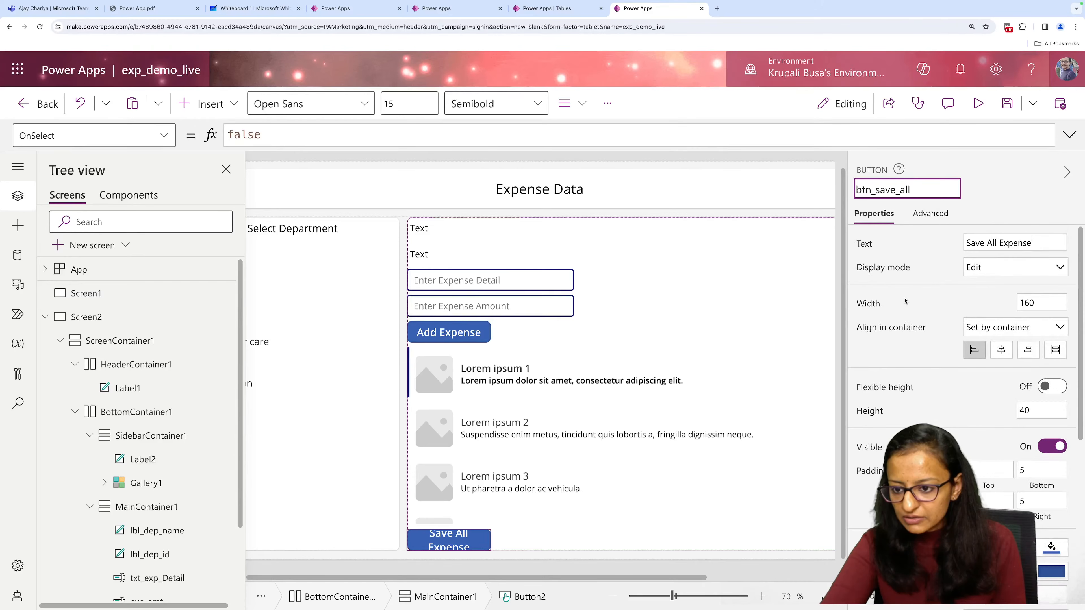
{"action": "left_click", "coordinate": [1042, 302]}
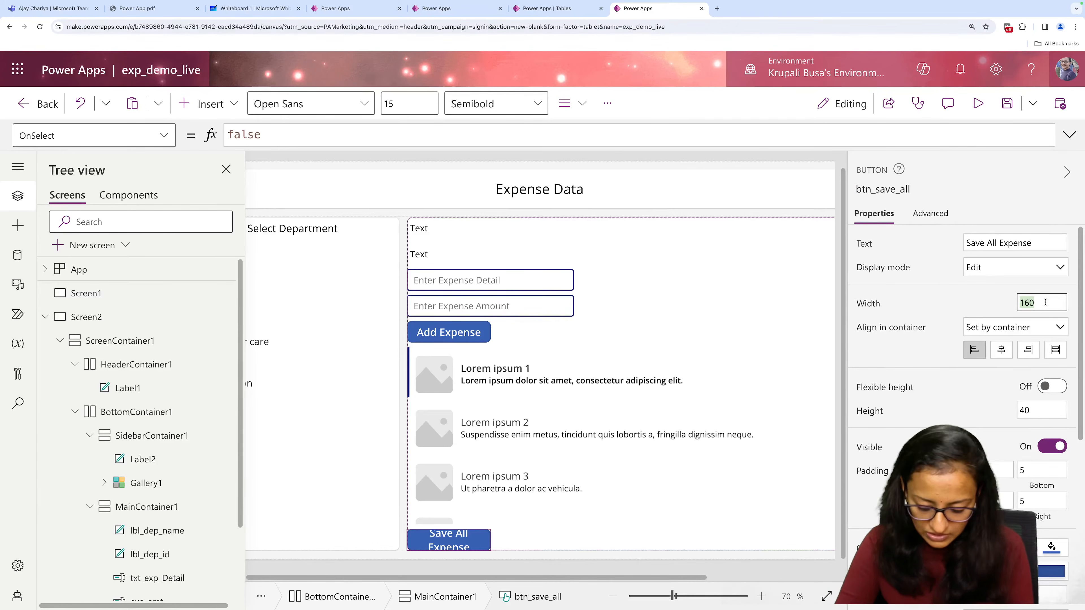
{"action": "type", "text": "300"}
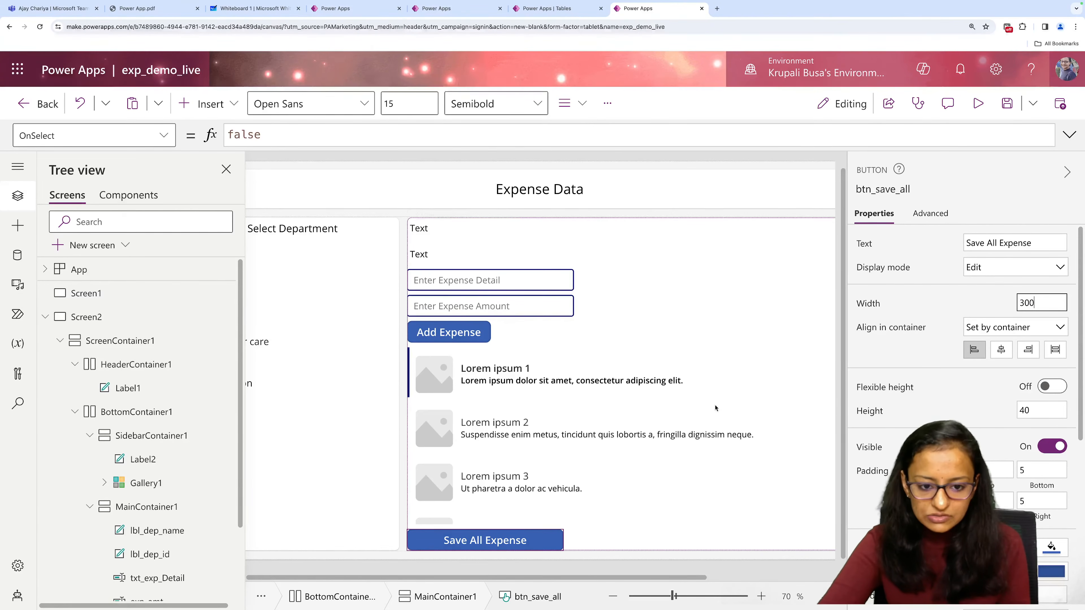
Set the width of the Add Expense button to 300 and collapse the properties pane.
{"action": "left_click", "coordinate": [460, 329]}
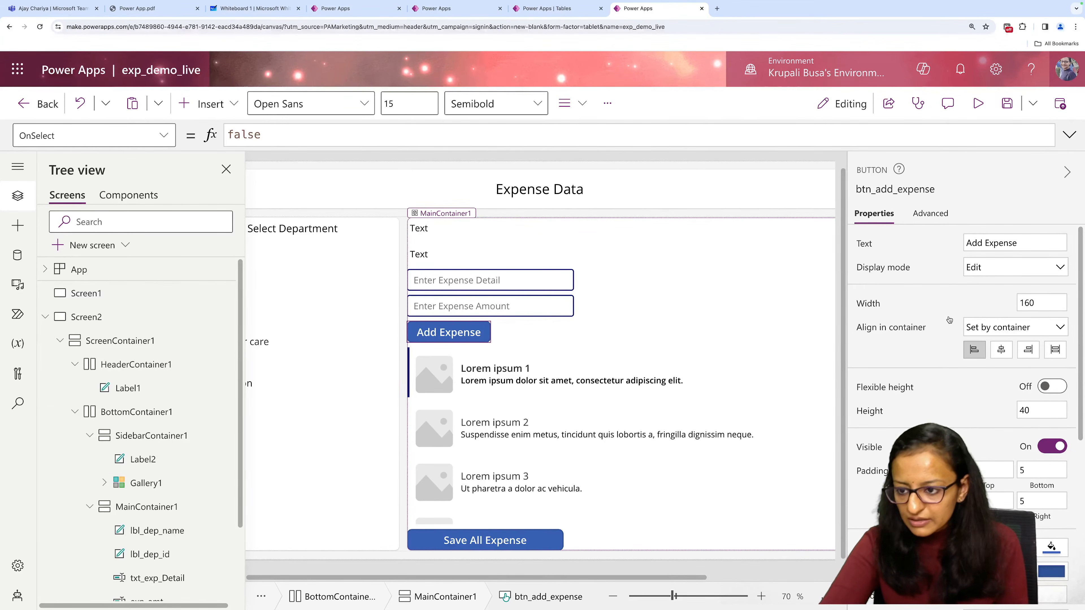
{"action": "left_click", "coordinate": [1042, 302]}
{"action": "type", "text": "3"}
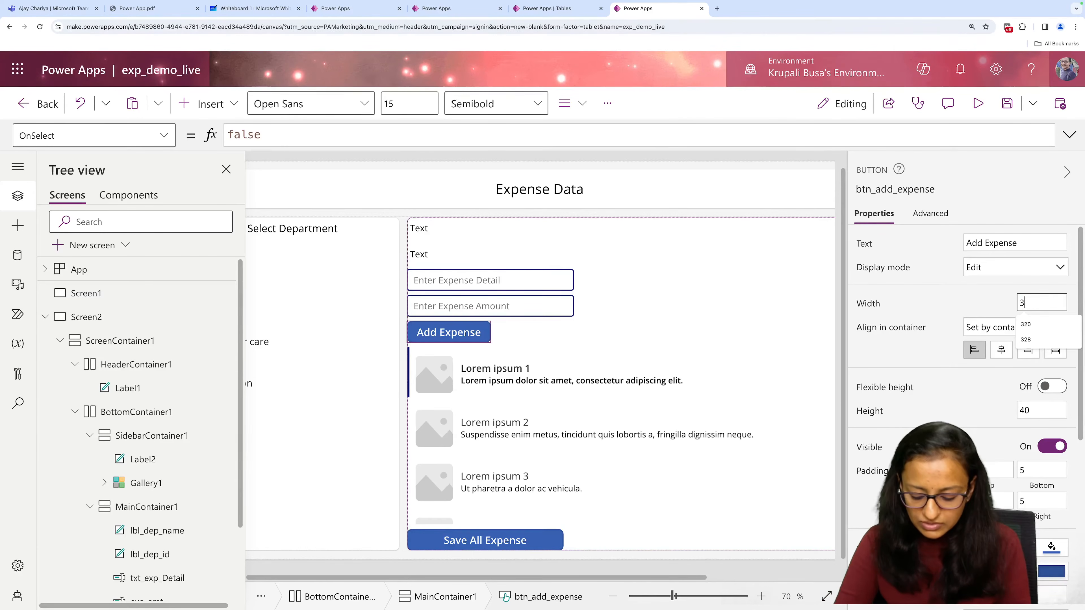
{"action": "type", "text": "00"}
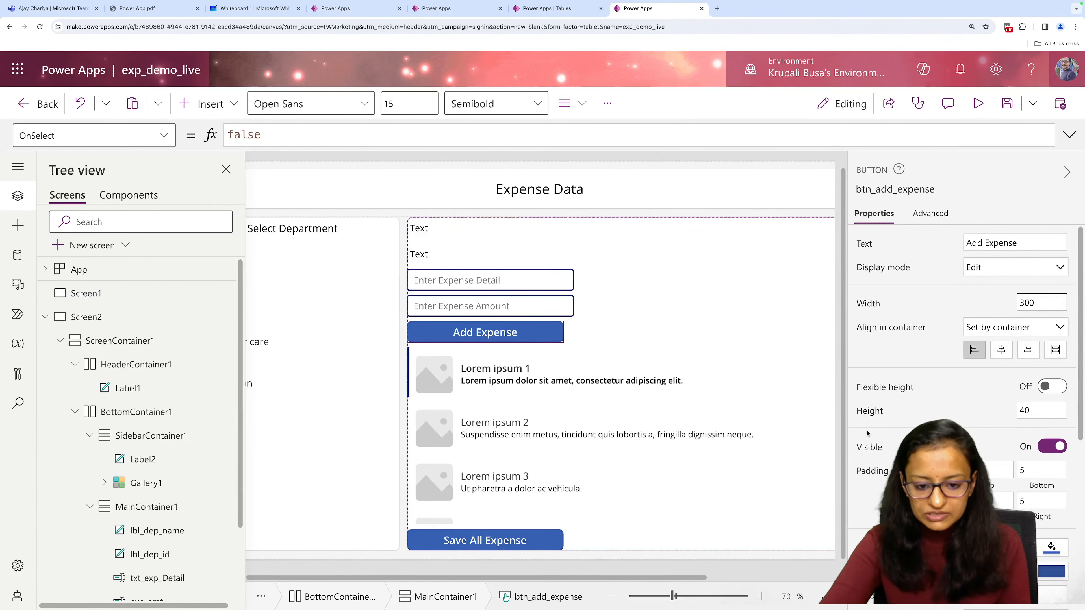
{"action": "left_click", "coordinate": [677, 505]}
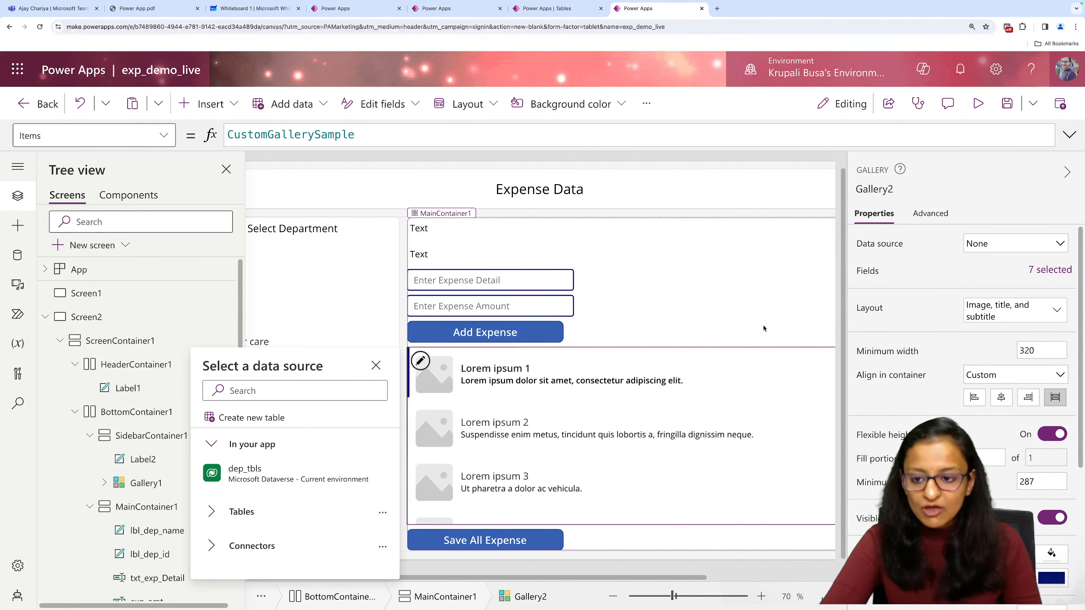
{"action": "left_click", "coordinate": [1067, 172]}
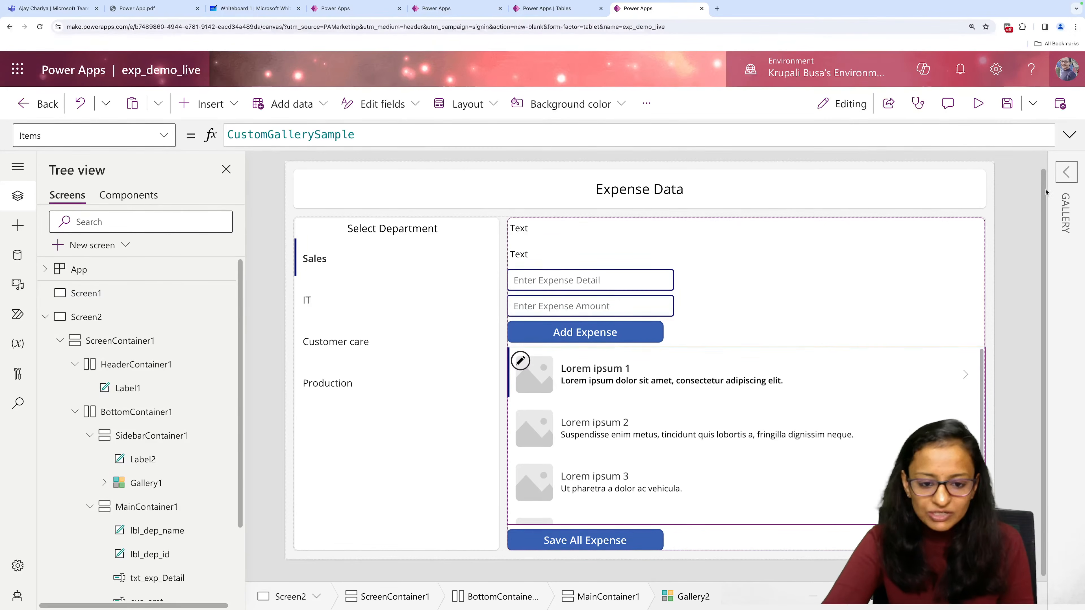
Check in the Live Demo app how selecting SALES and PRODUCTION changes the department labels, and return to exp_demo_live.
{"action": "left_click", "coordinate": [333, 10]}
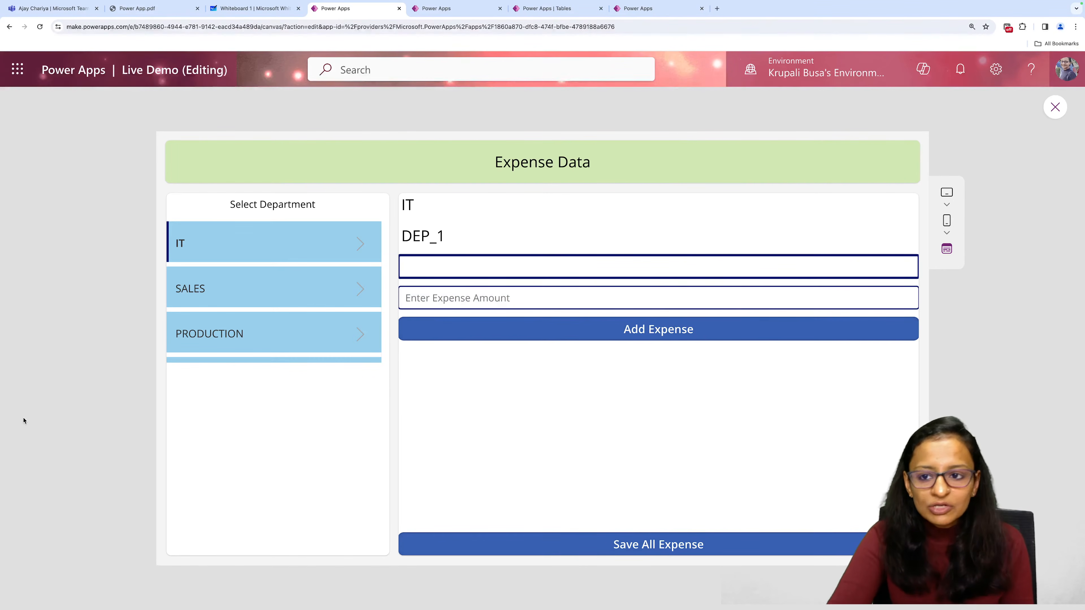
{"action": "left_click", "coordinate": [213, 287]}
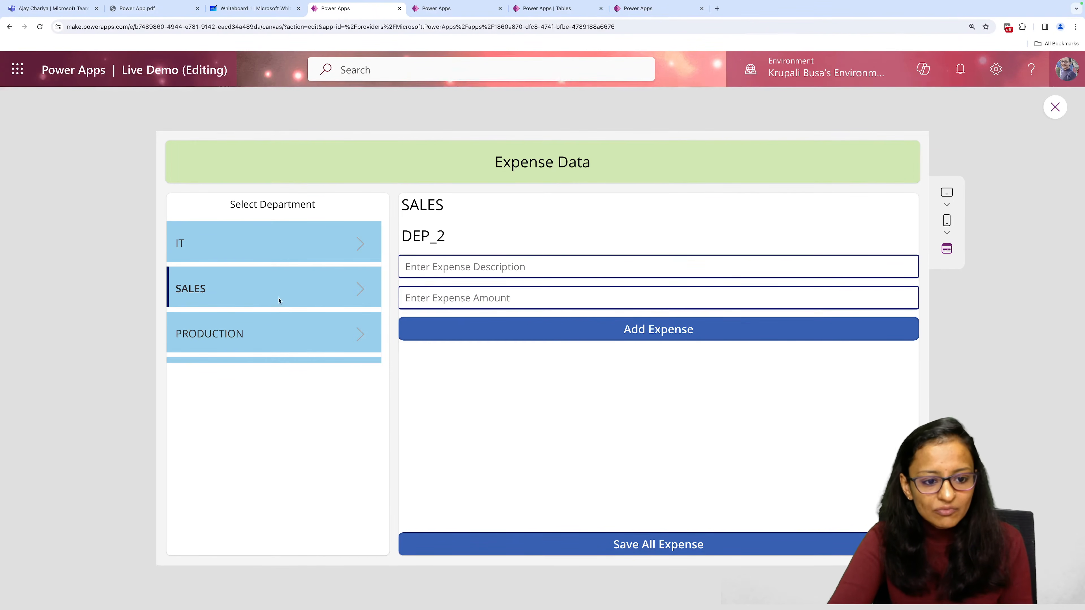
{"action": "left_click", "coordinate": [278, 338]}
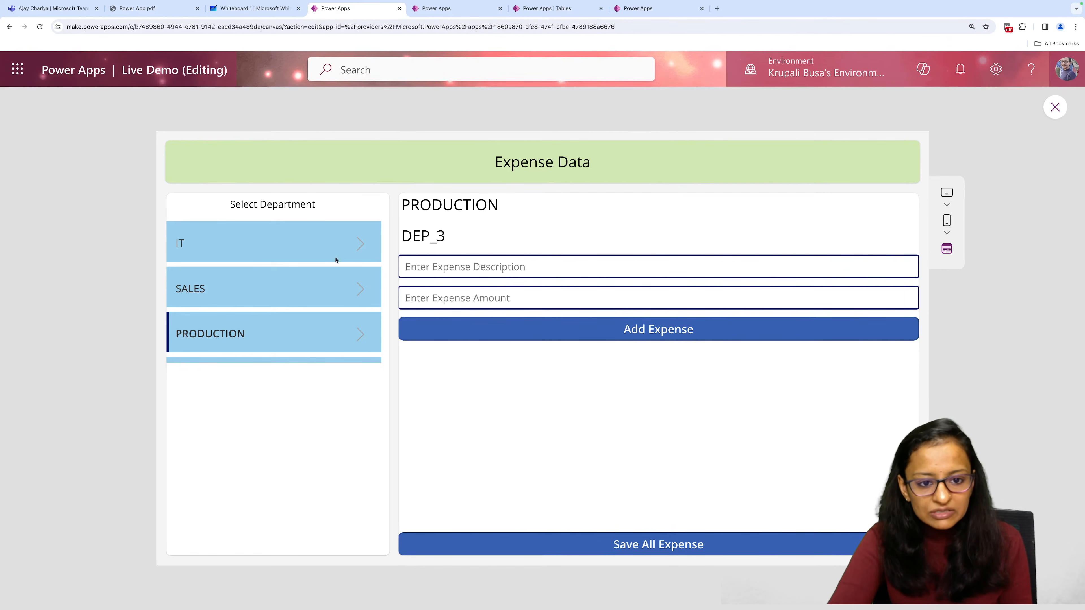
{"action": "left_click", "coordinate": [276, 283]}
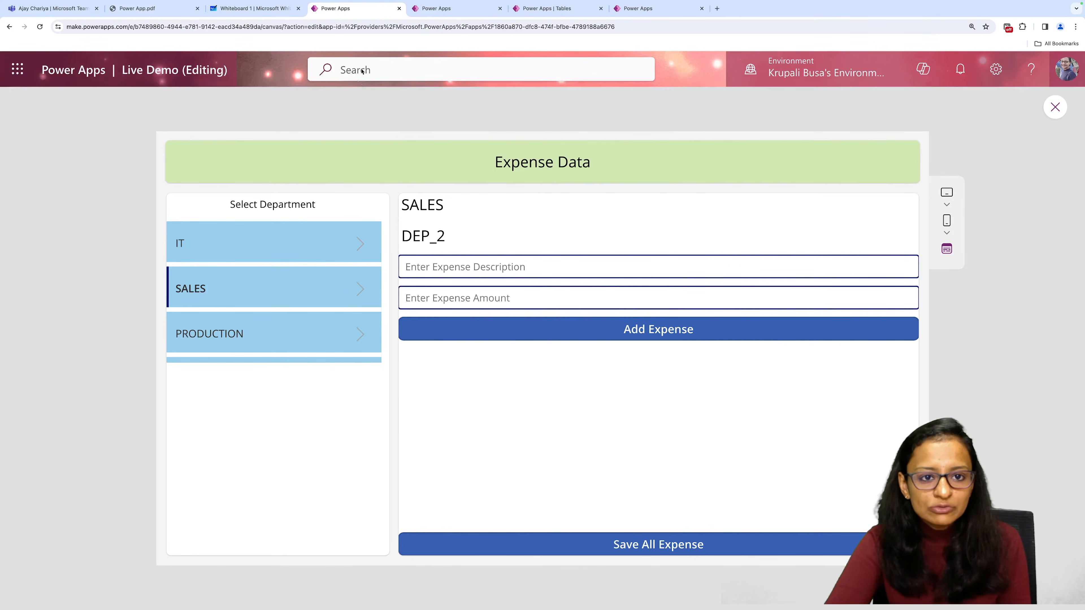
{"action": "left_click", "coordinate": [652, 12]}
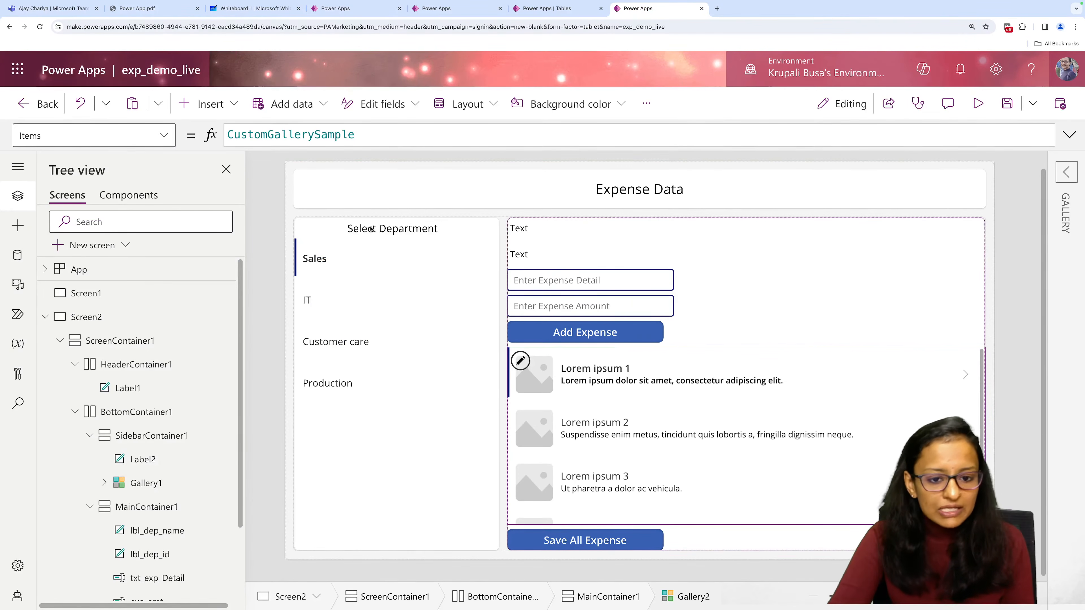
Rename the department gallery in the sidebar container to Gallery_dep.
{"action": "left_click", "coordinate": [517, 228]}
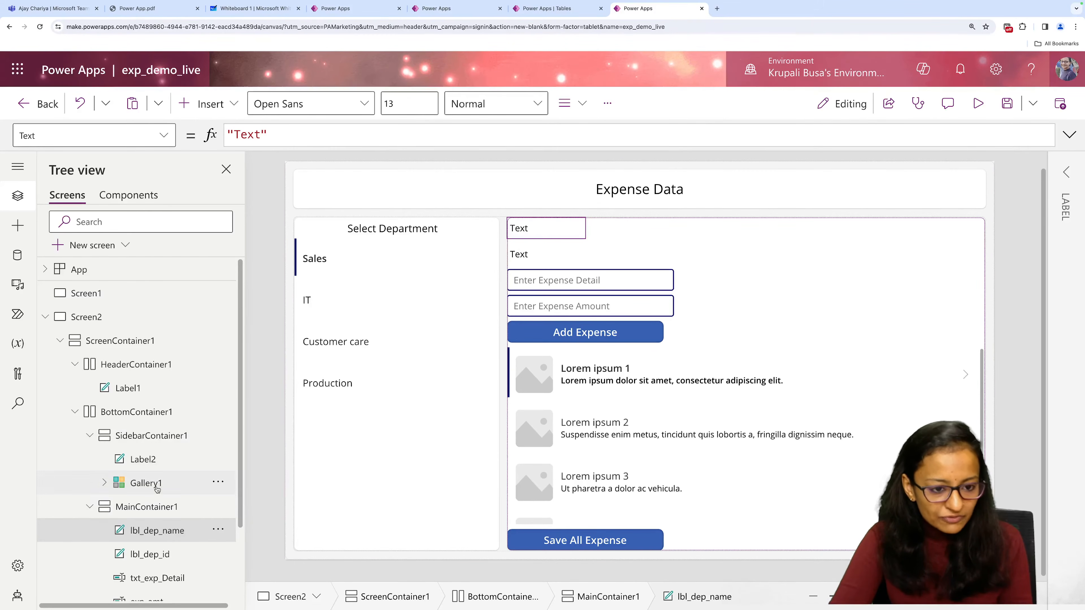
{"action": "left_click", "coordinate": [361, 455]}
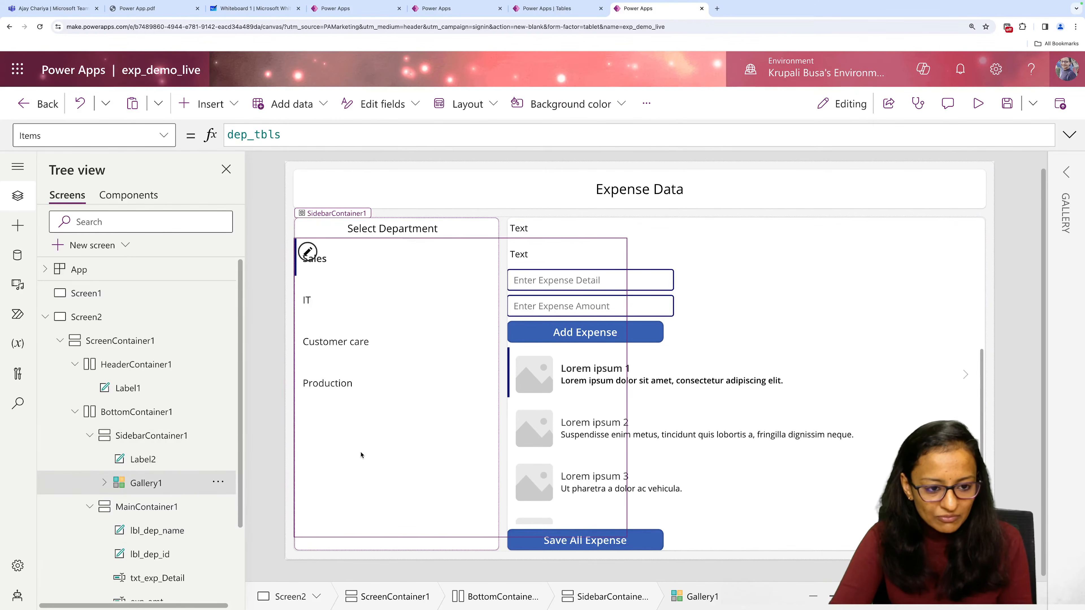
{"action": "left_click", "coordinate": [219, 485]}
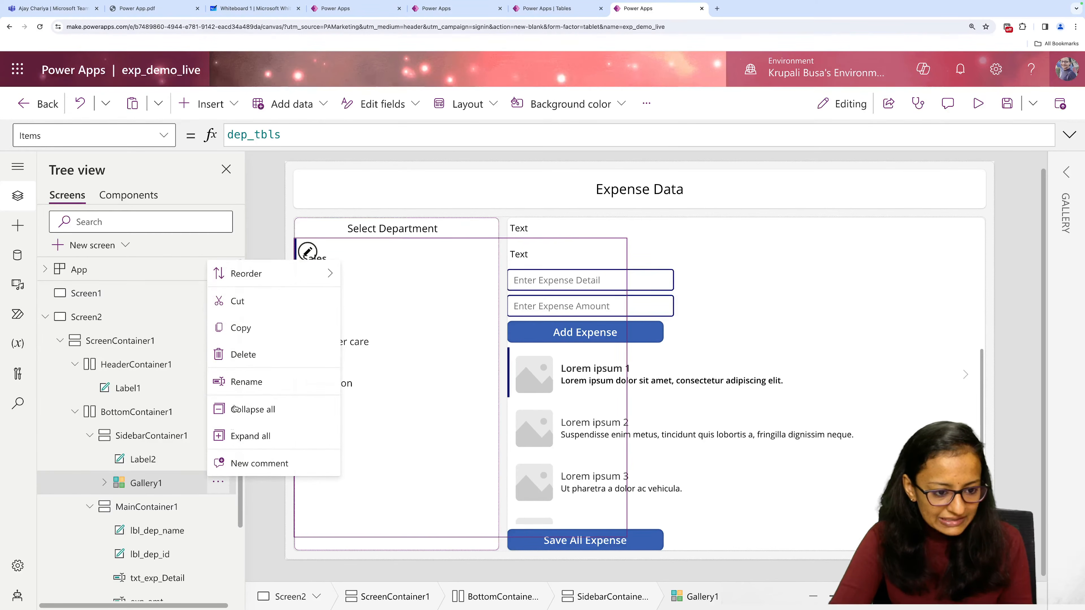
{"action": "left_click", "coordinate": [239, 375]}
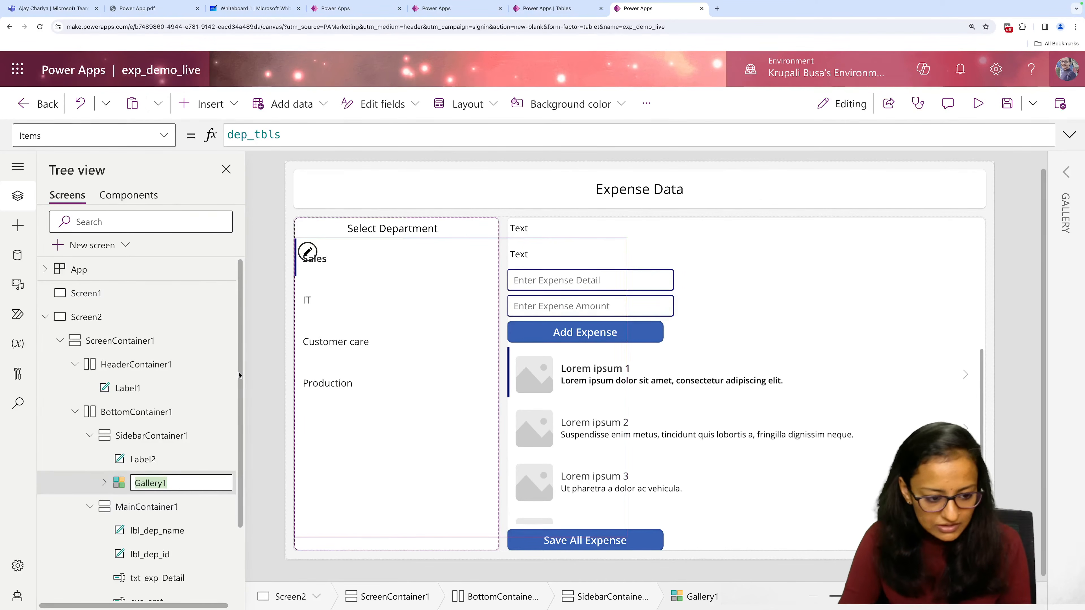
{"action": "key", "text": "Right"}
{"action": "key", "text": "BackSpace"}
{"action": "type", "text": "_"}
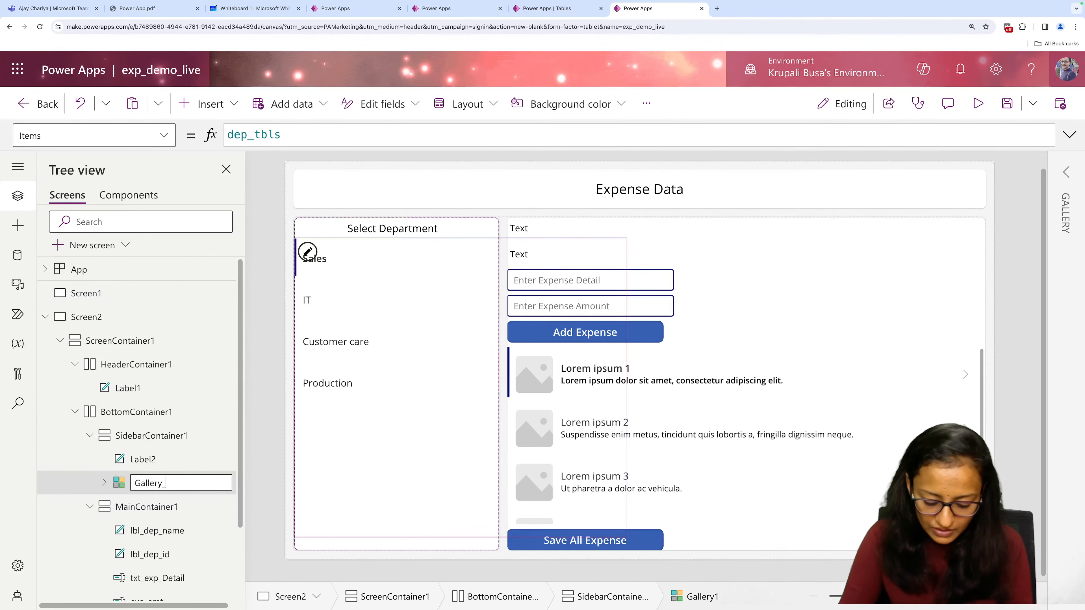
{"action": "type", "text": "dep"}
{"action": "key", "text": "Return"}
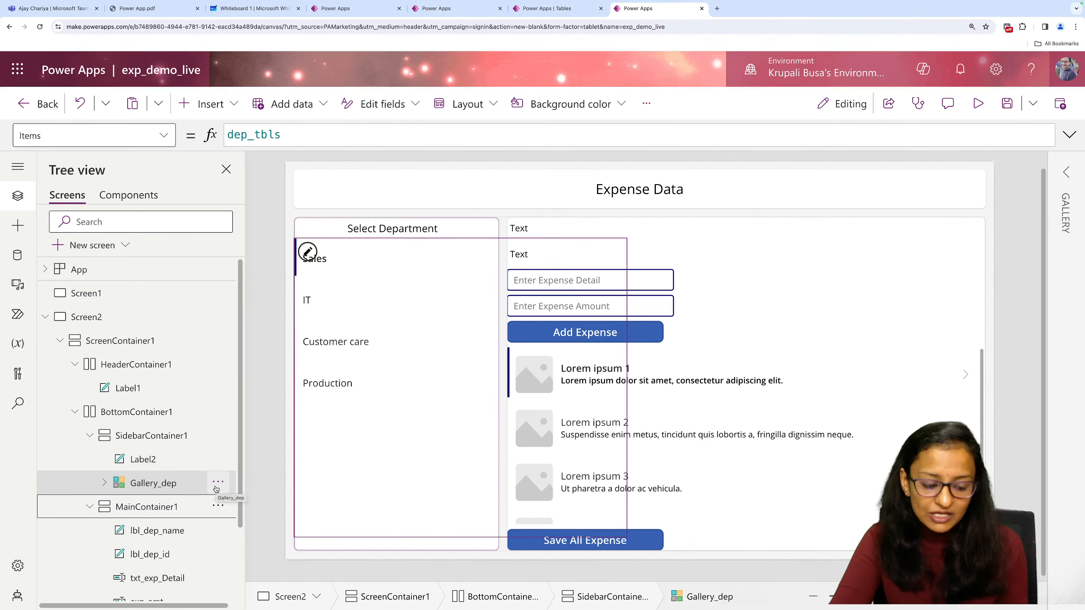
Set the Text property of lbl_dep_name to the formula Gallery_dep.Selected.dep_name.
{"action": "left_click", "coordinate": [529, 235]}
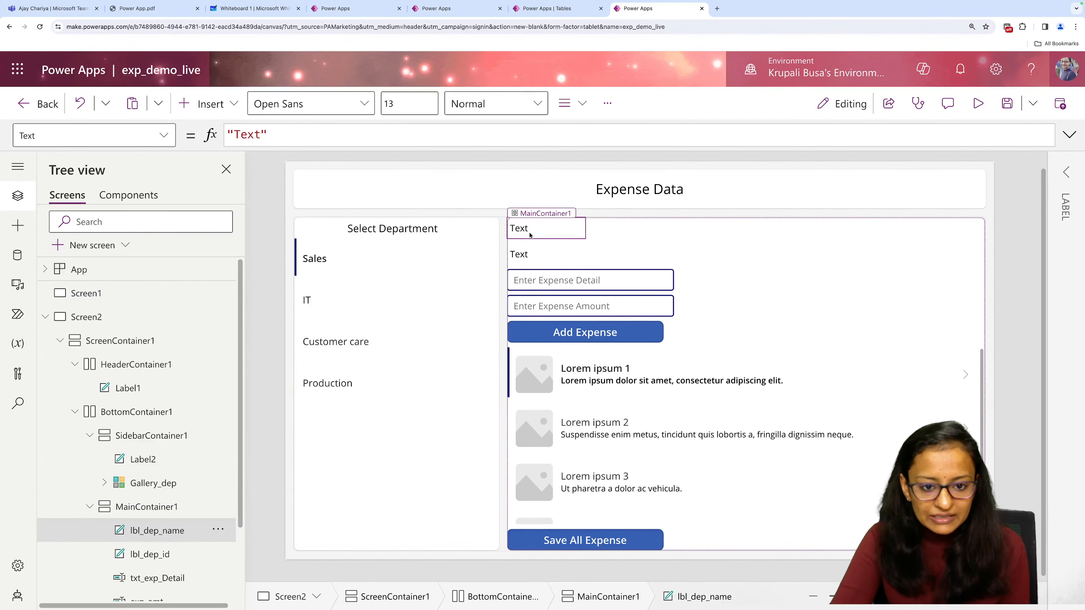
{"action": "key", "text": "ctrl+a"}
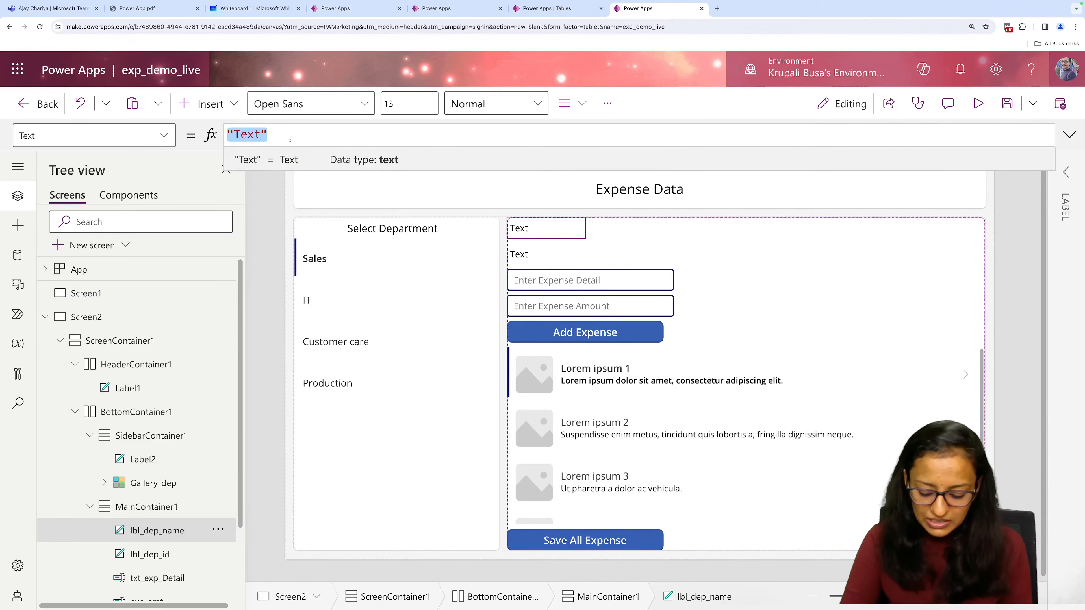
{"action": "key", "text": "BackSpace"}
{"action": "type", "text": "ga"}
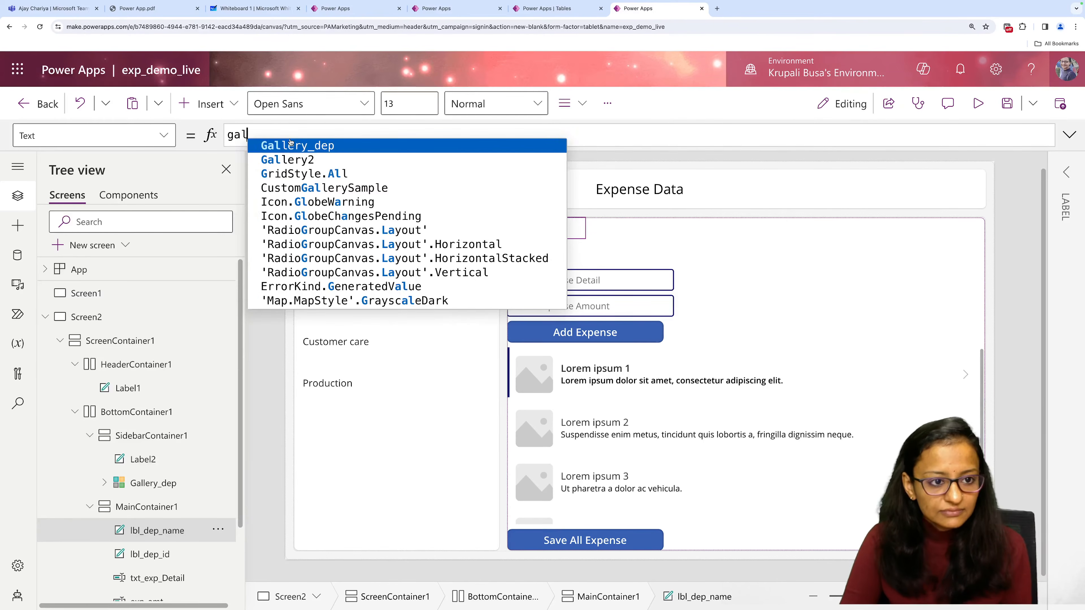
{"action": "type", "text": "l"}
{"action": "key", "text": "Tab"}
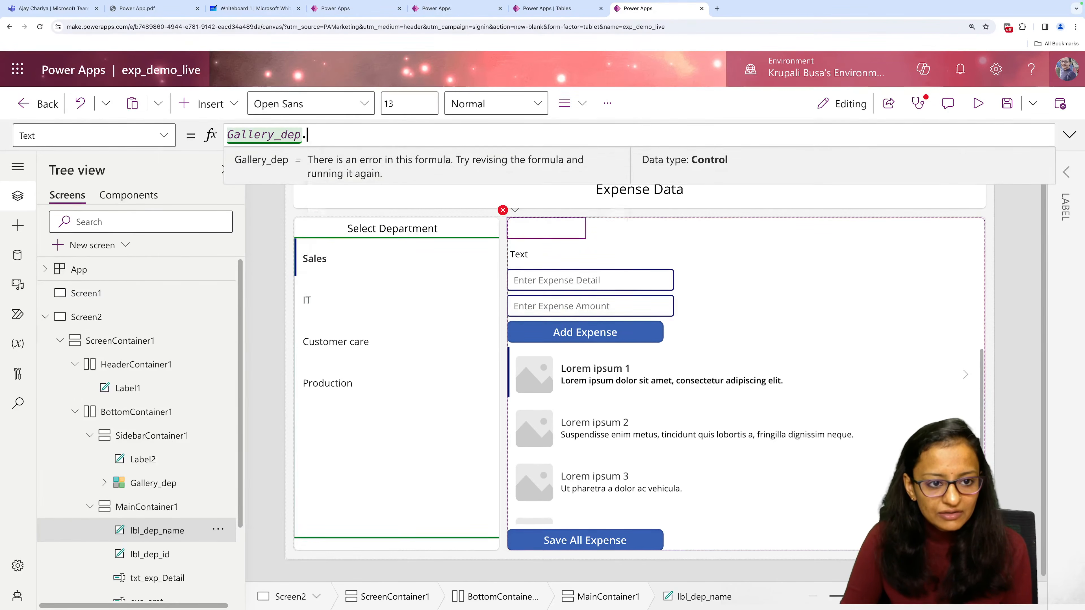
{"action": "type", "text": "."}
{"action": "key", "text": "Tab"}
{"action": "type", "text": "."}
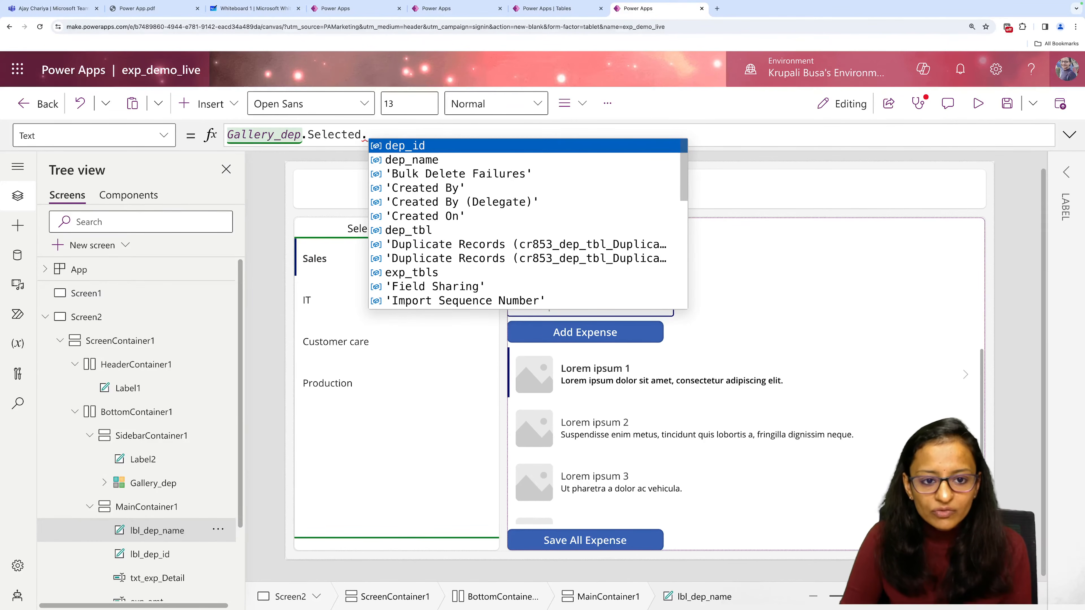
{"action": "key", "text": "Down"}
{"action": "key", "text": "Tab"}
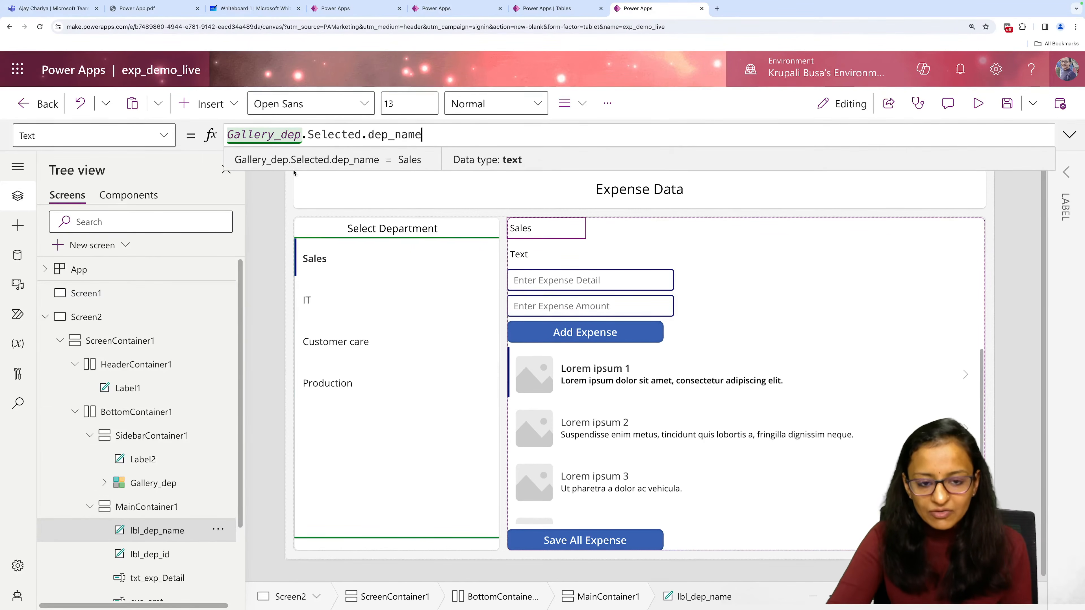
Set the Text property of lbl_dep_id to the formula Gallery_dep.Selected.dep_id and save the app.
{"action": "left_click", "coordinate": [526, 255]}
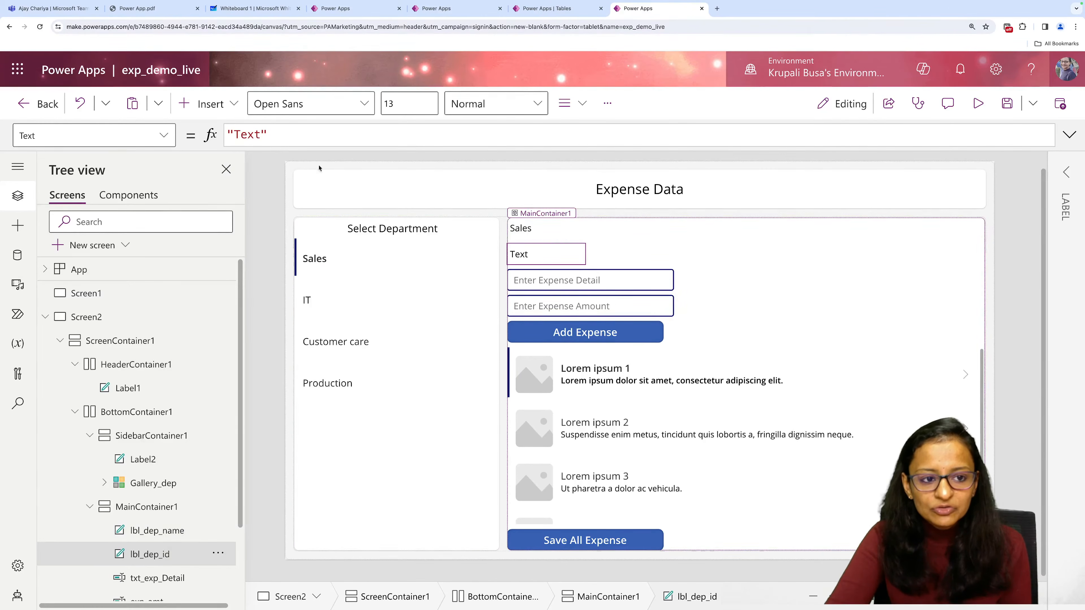
{"action": "triple_click", "coordinate": [278, 136]}
{"action": "type", "text": "g"}
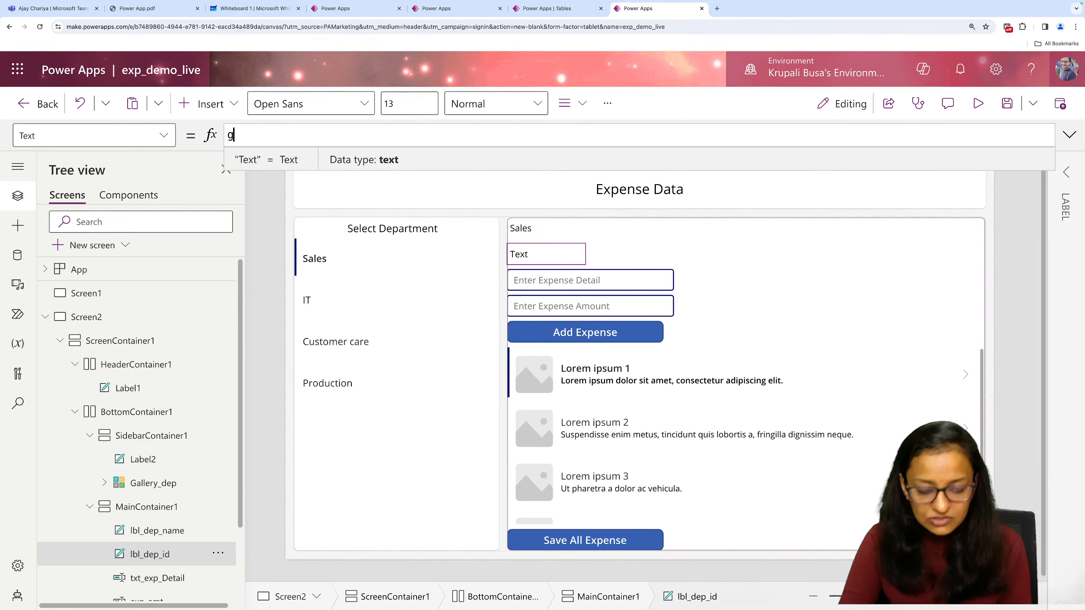
{"action": "type", "text": "allery_dep."}
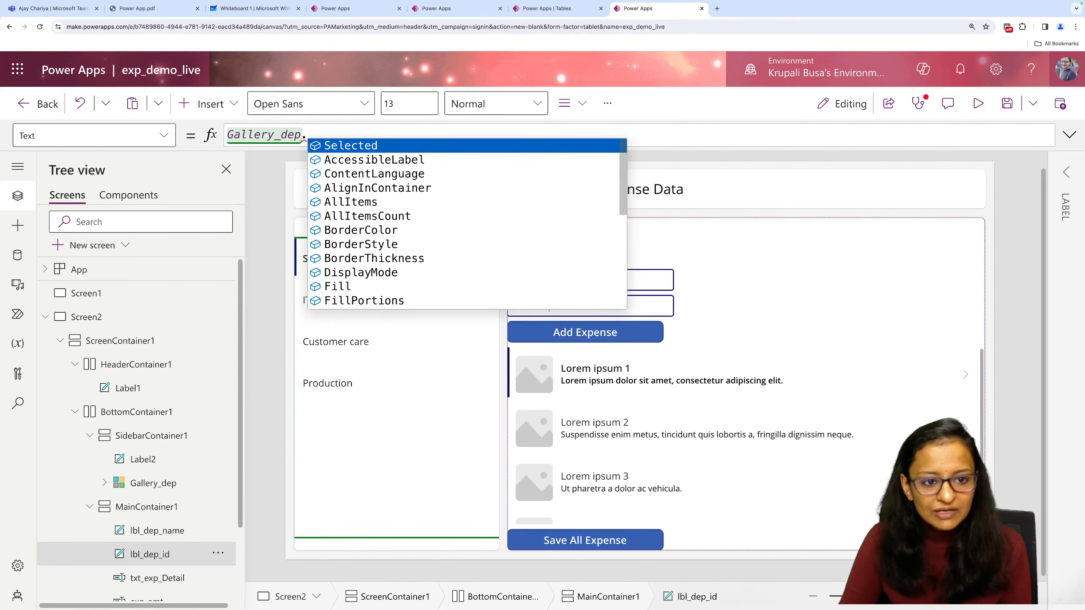
{"action": "type", "text": "Selected."}
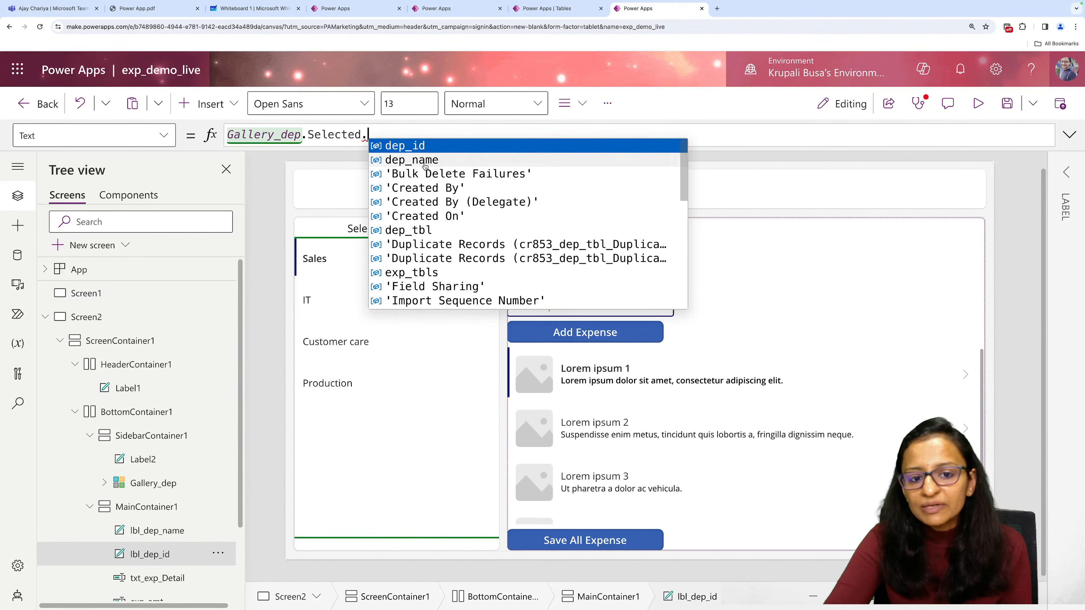
{"action": "left_click", "coordinate": [419, 146]}
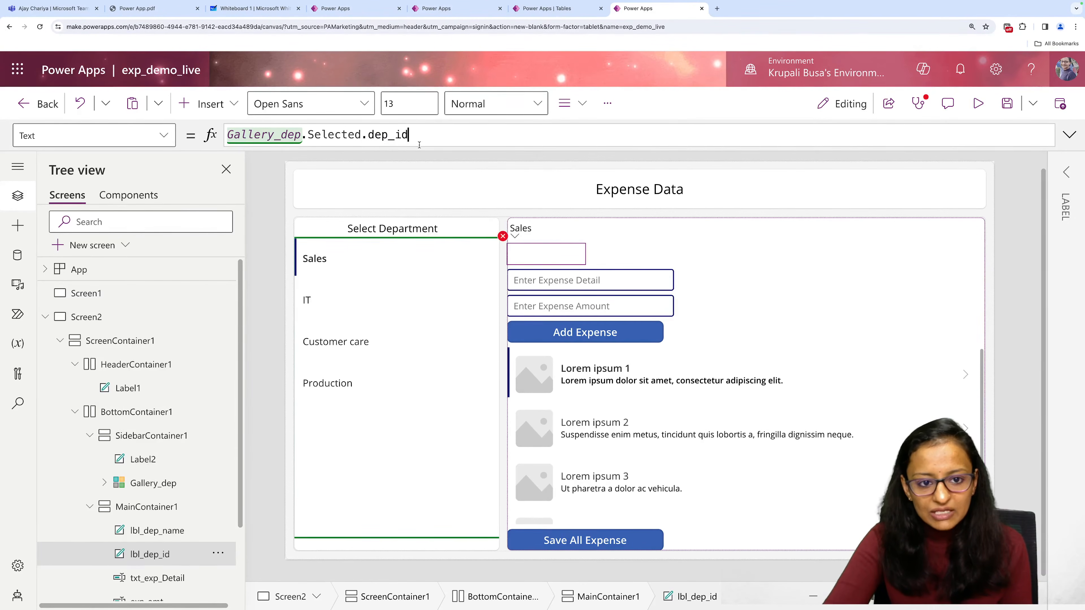
{"action": "left_click", "coordinate": [1011, 108]}
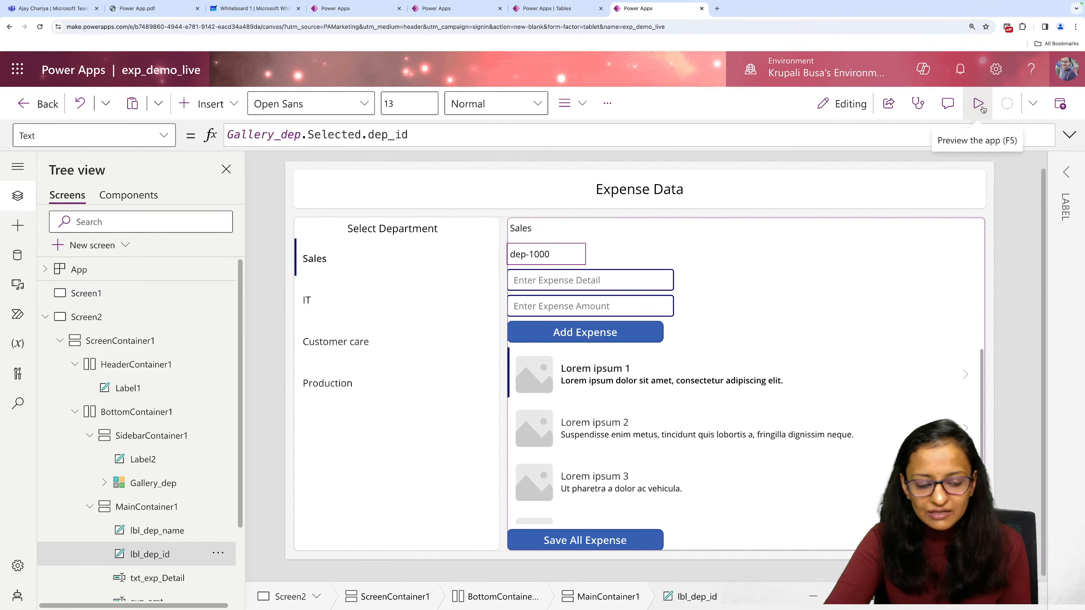
Preview the app, select IT, Customer care, Production and Sales to test the department labels, and close the preview.
{"action": "left_click", "coordinate": [981, 105]}
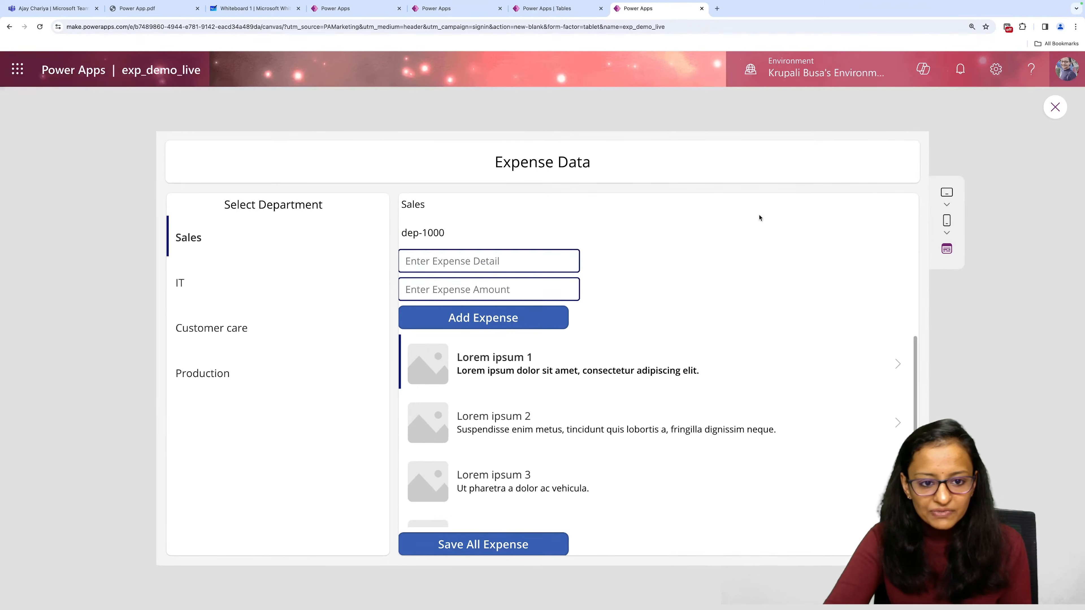
{"action": "left_click", "coordinate": [185, 294]}
{"action": "left_click", "coordinate": [200, 331]}
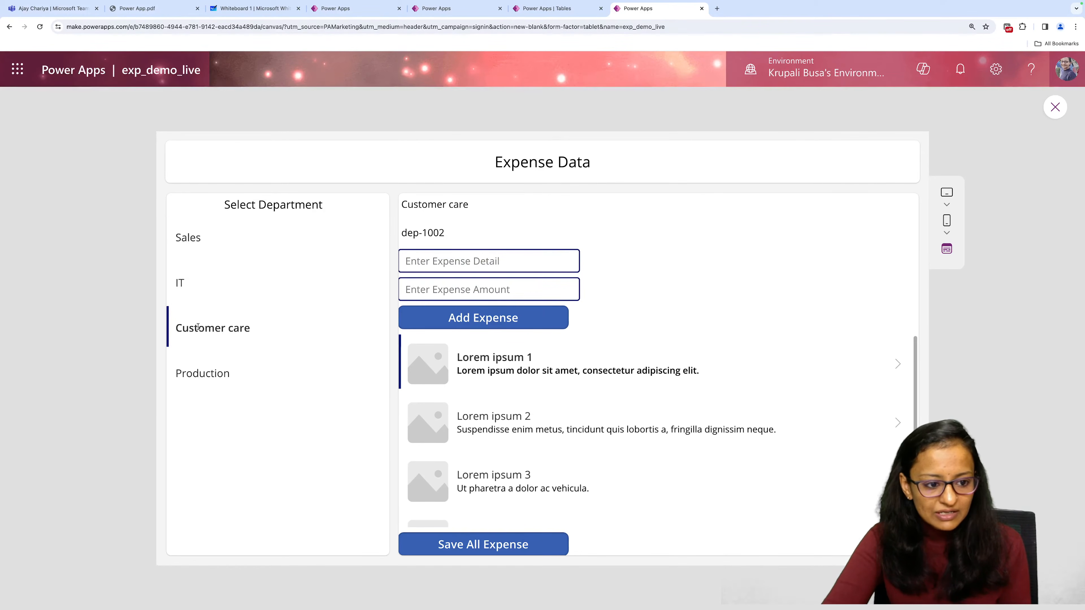
{"action": "left_click", "coordinate": [203, 372]}
{"action": "left_click", "coordinate": [203, 290]}
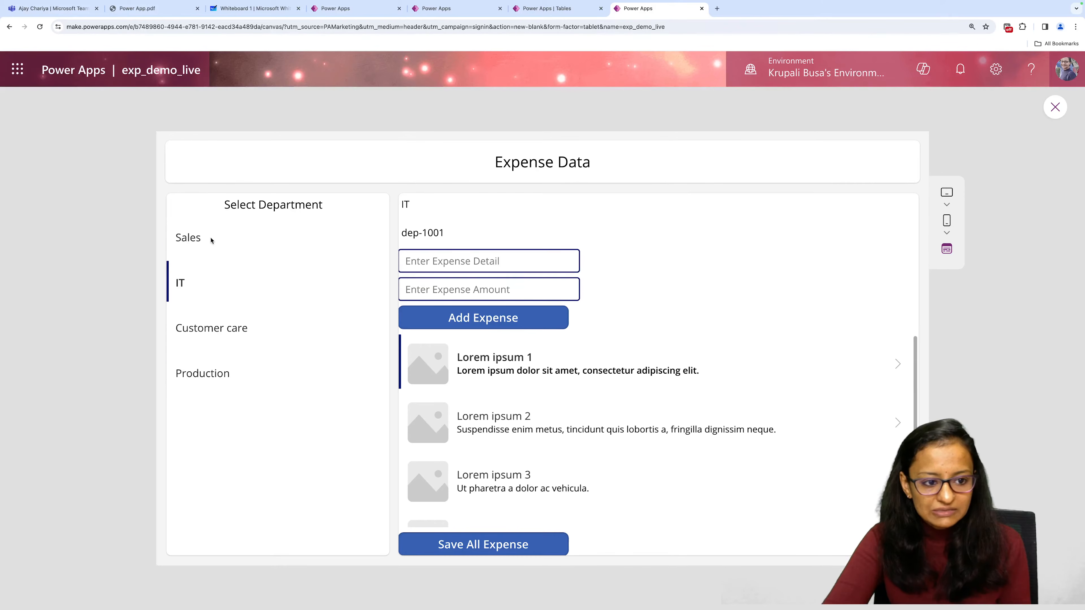
{"action": "left_click", "coordinate": [211, 240]}
{"action": "left_click", "coordinate": [1055, 107]}
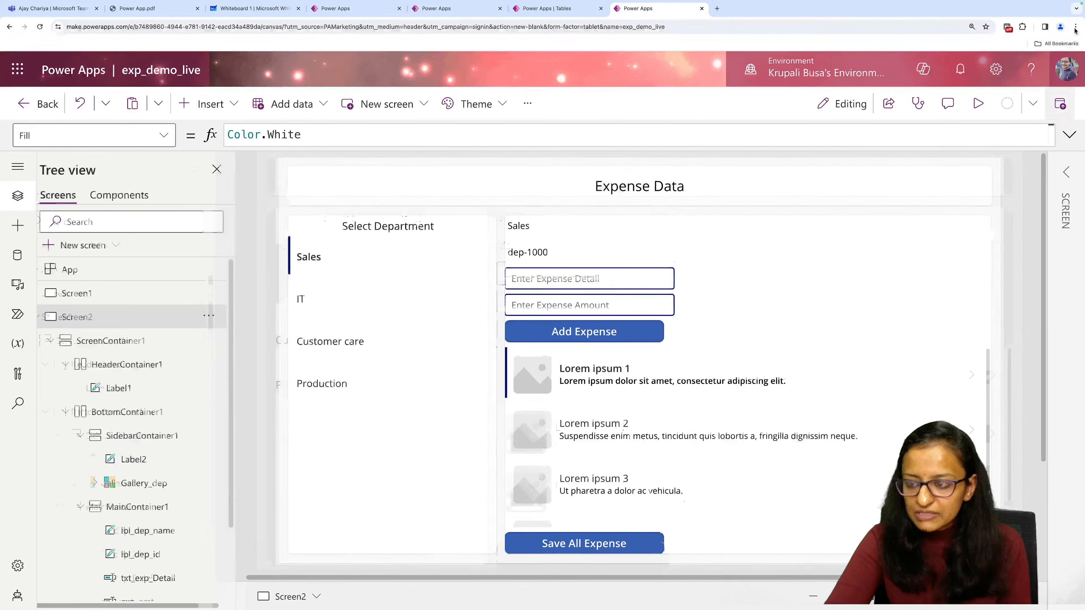
Enlarge the page zoom to 200% and review the Text formulas of lbl_dep_name and lbl_dep_id.
{"action": "left_click", "coordinate": [1076, 27]}
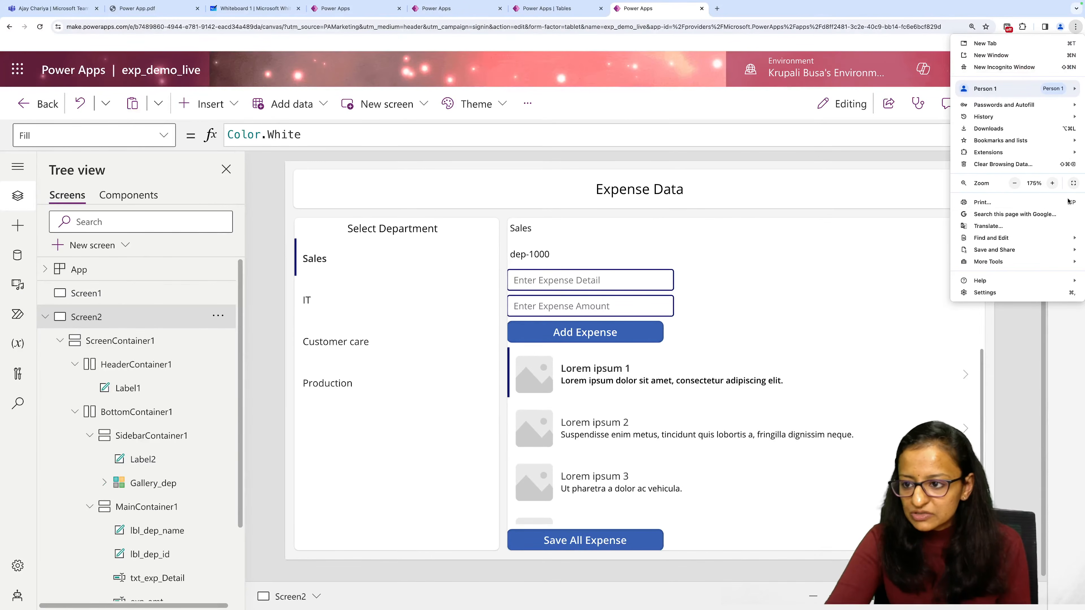
{"action": "left_click", "coordinate": [1053, 183]}
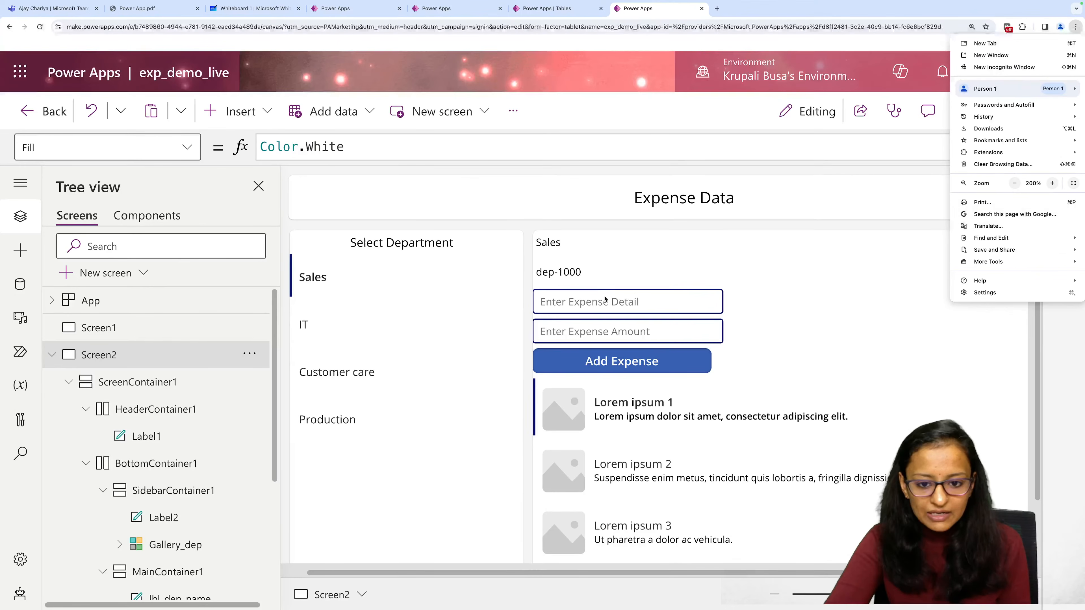
{"action": "left_click", "coordinate": [550, 252]}
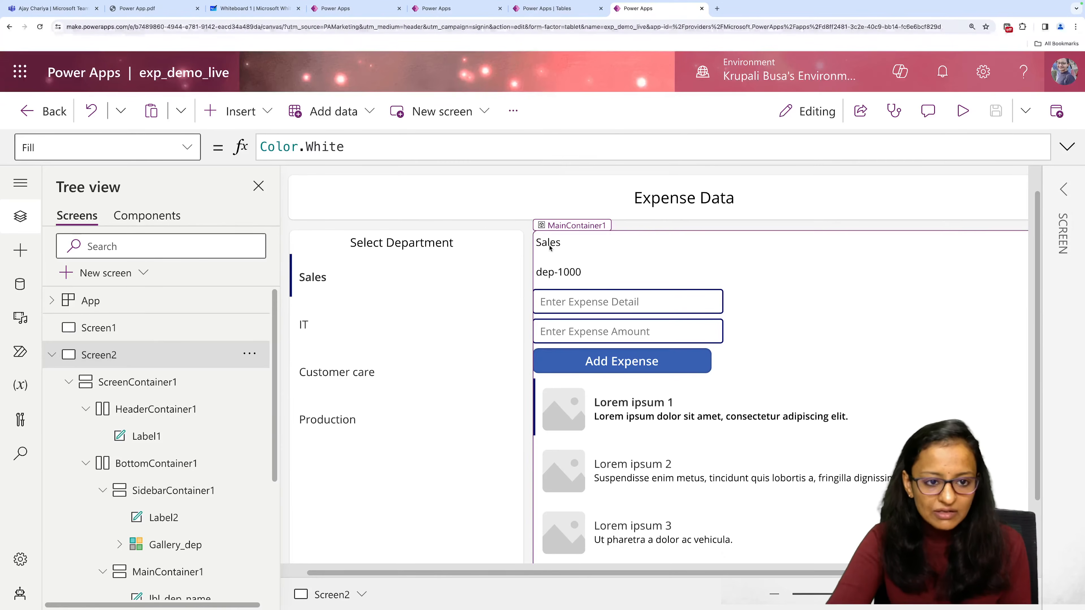
{"action": "left_click", "coordinate": [550, 248]}
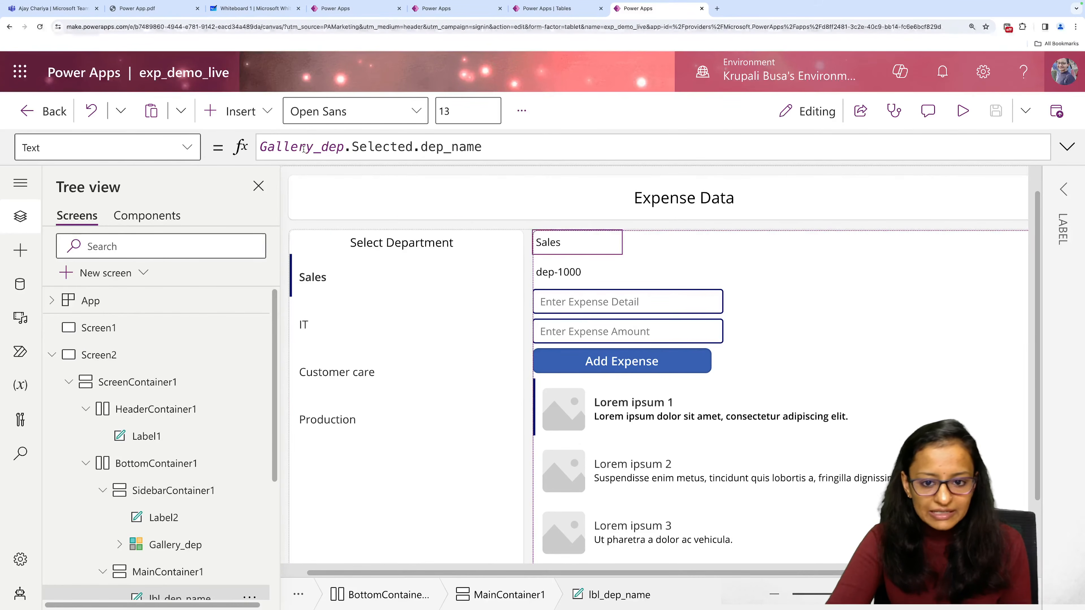
{"action": "left_click", "coordinate": [562, 282]}
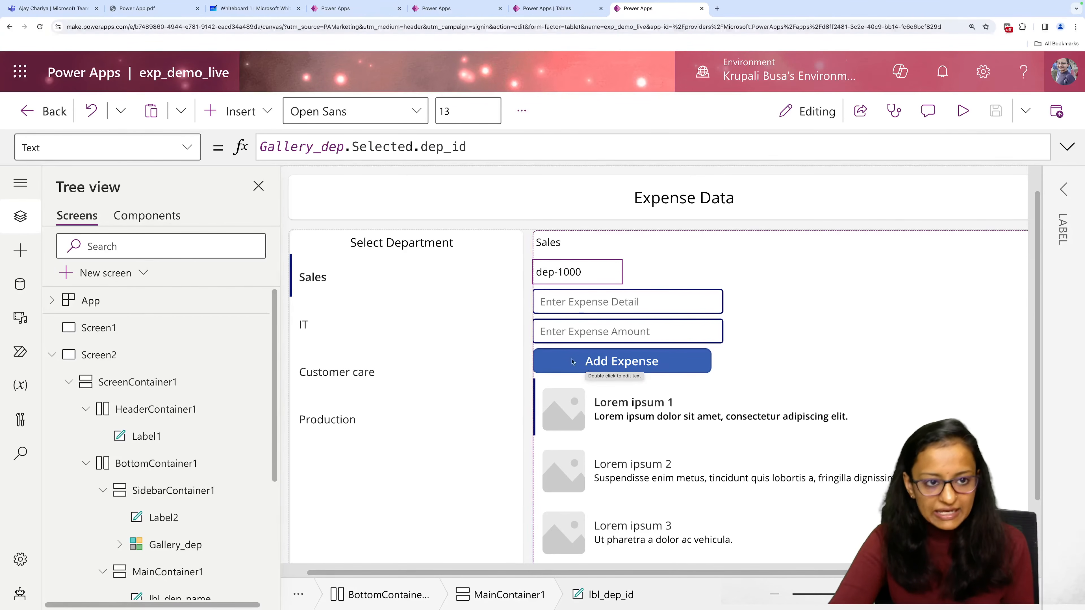
In the Live Demo app preview, add a SALES expense with description test and amount 1000, and return to exp_demo_live.
{"action": "left_click", "coordinate": [343, 16]}
{"action": "left_click", "coordinate": [424, 271]}
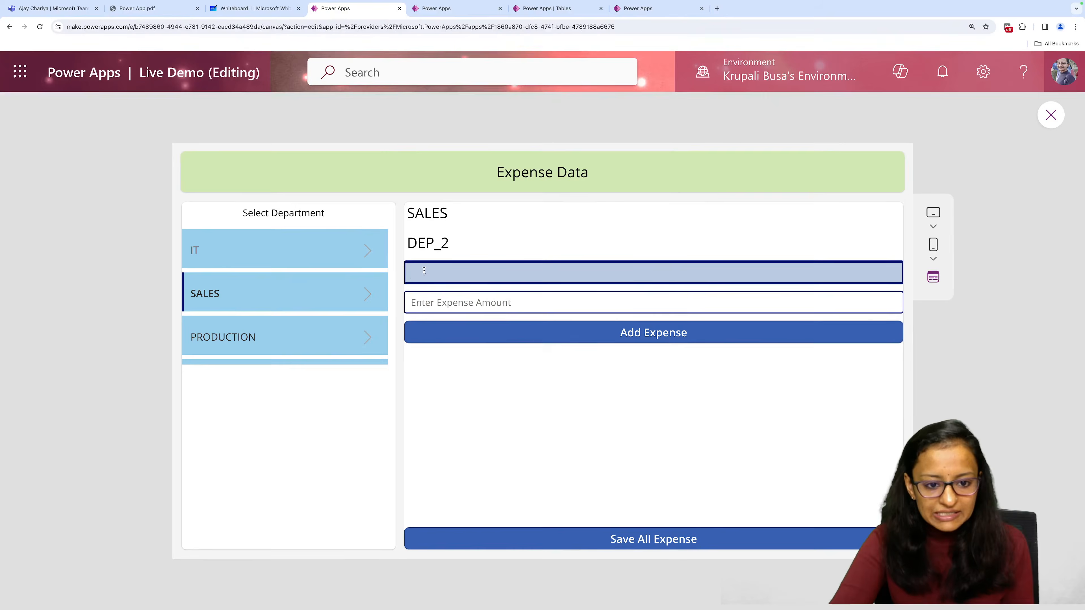
{"action": "type", "text": "test"}
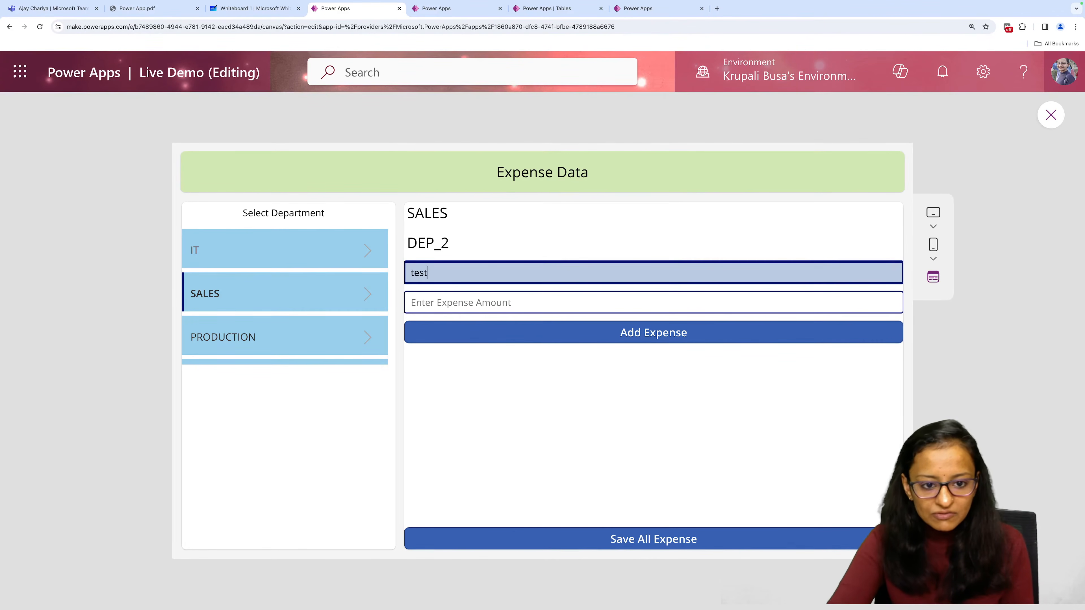
{"action": "left_click", "coordinate": [460, 303]}
{"action": "type", "text": "1"}
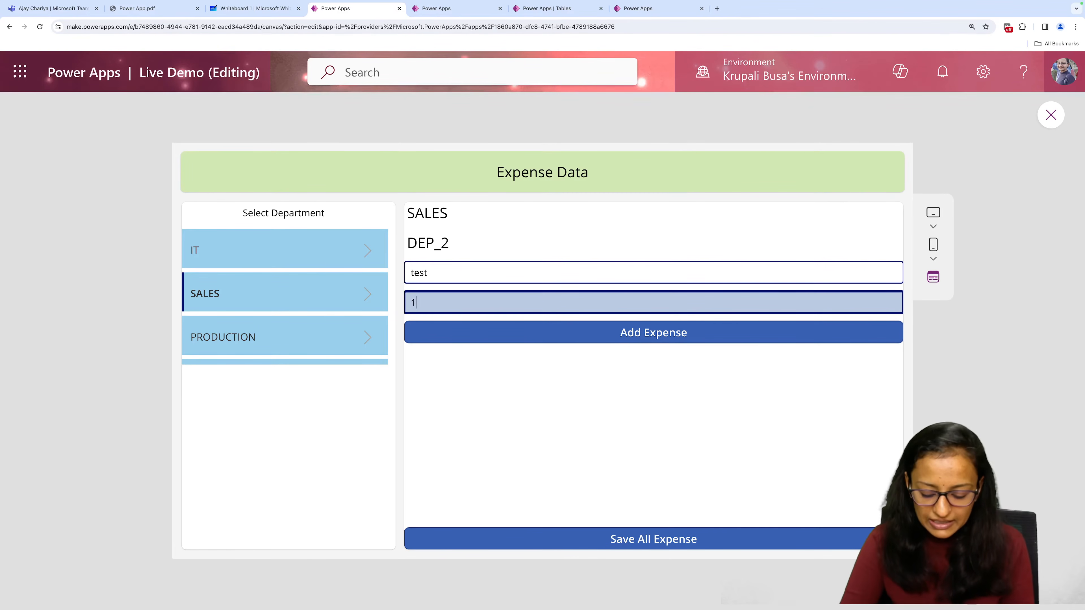
{"action": "type", "text": "000"}
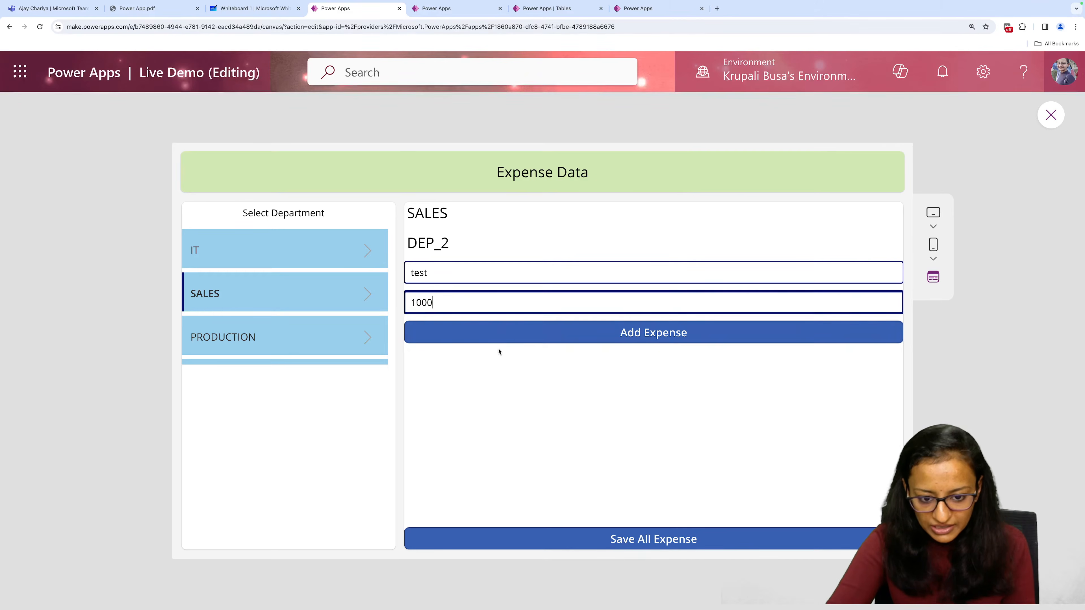
{"action": "left_click", "coordinate": [500, 337]}
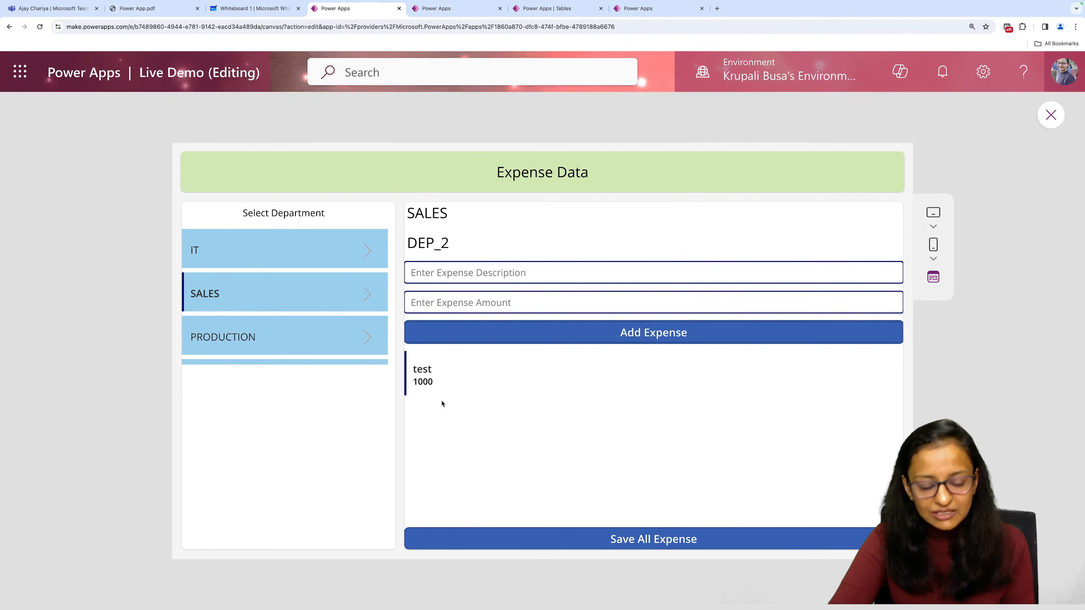
{"action": "left_click", "coordinate": [637, 12]}
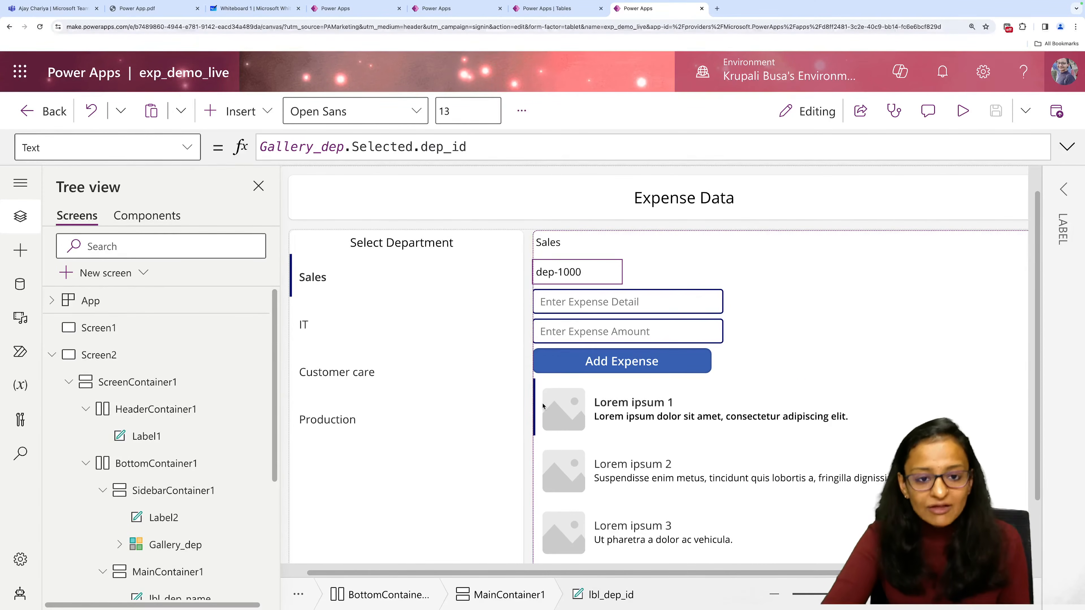
Set the OnVisible property of Screen2 to the formula ClearCollect(exp_collection,exp_collection) and save the app.
{"action": "left_click", "coordinate": [600, 370]}
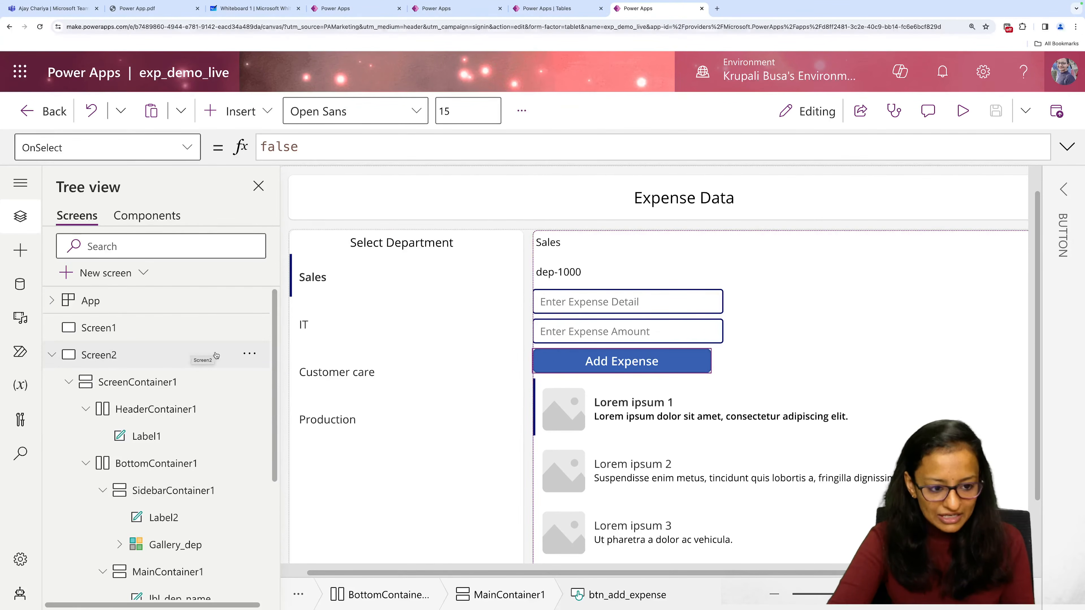
{"action": "left_click", "coordinate": [252, 357]}
{"action": "left_click", "coordinate": [252, 356]}
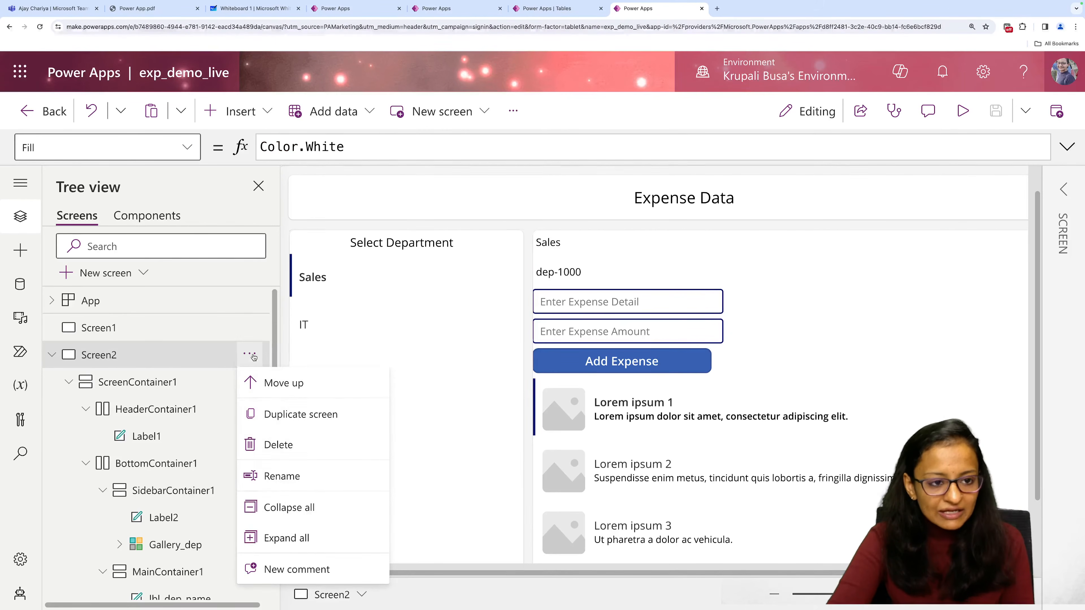
{"action": "left_click", "coordinate": [187, 147]}
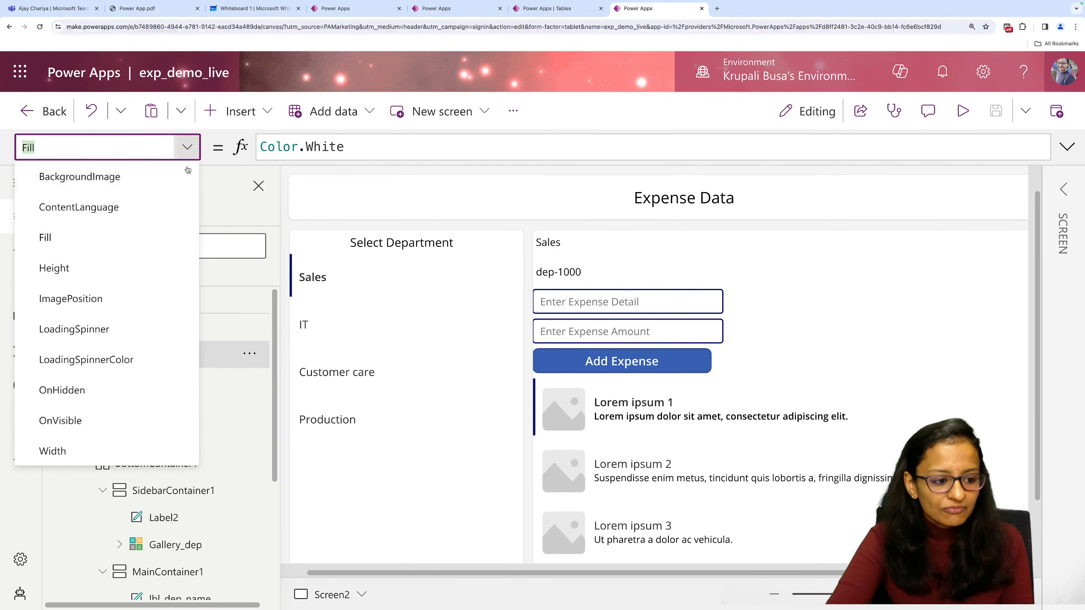
{"action": "left_click", "coordinate": [114, 420]}
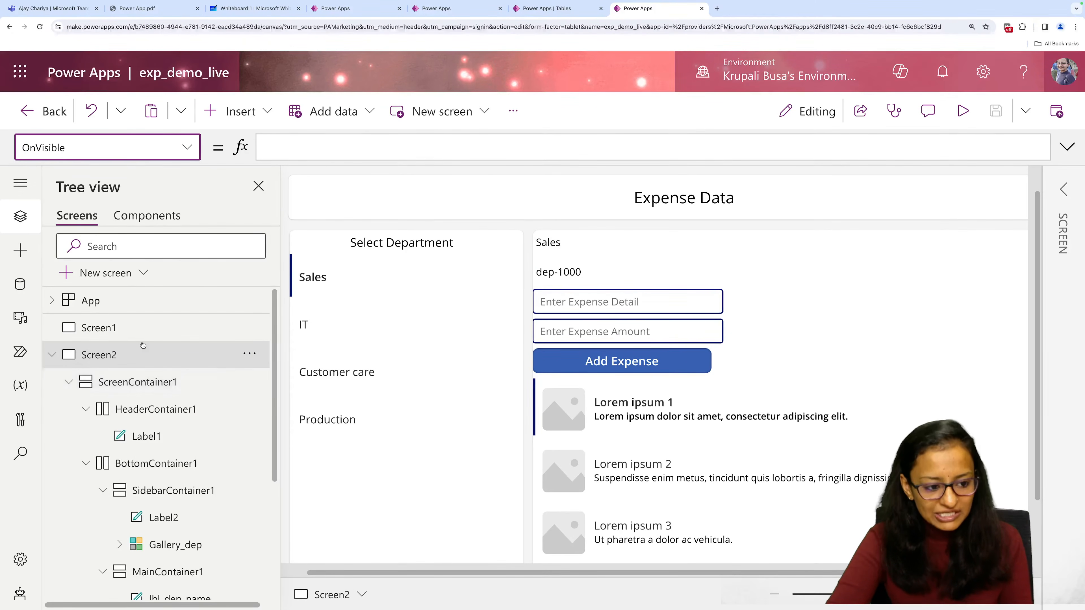
{"action": "left_click", "coordinate": [187, 148]}
{"action": "left_click", "coordinate": [187, 148]}
{"action": "left_click", "coordinate": [265, 148]}
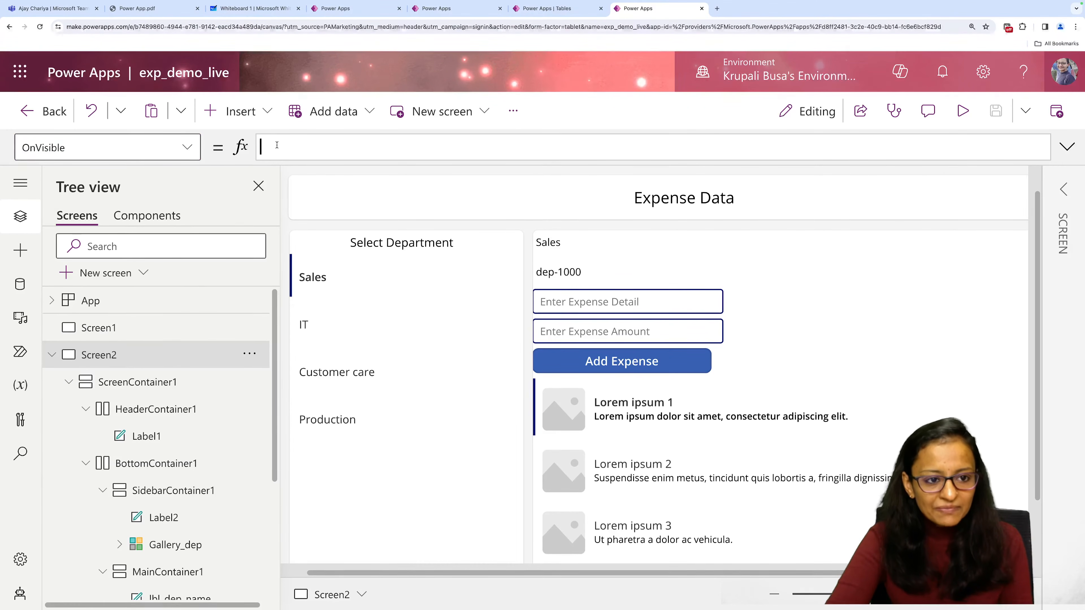
{"action": "type", "text": "clear"}
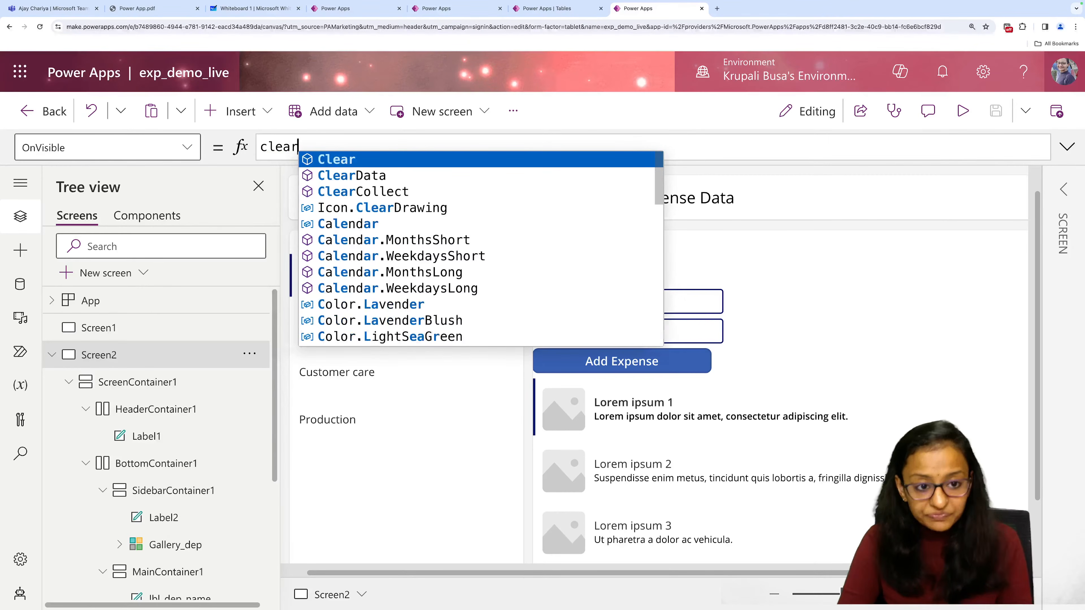
{"action": "key", "text": "Down"}
{"action": "key", "text": "Down"}
{"action": "key", "text": "Tab"}
{"action": "type", "text": "("}
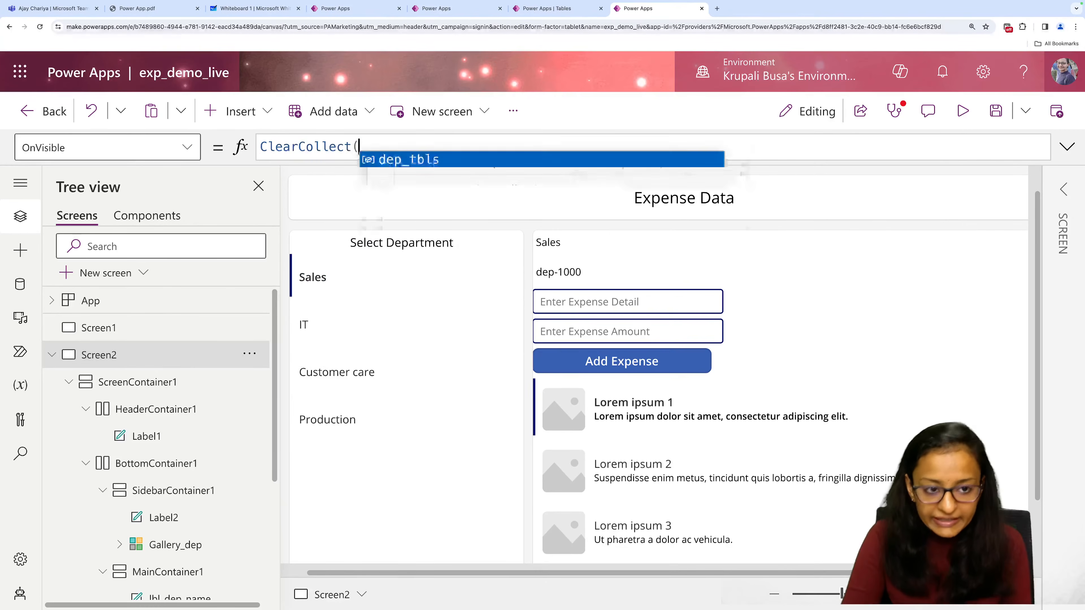
{"action": "type", "text": "exp"}
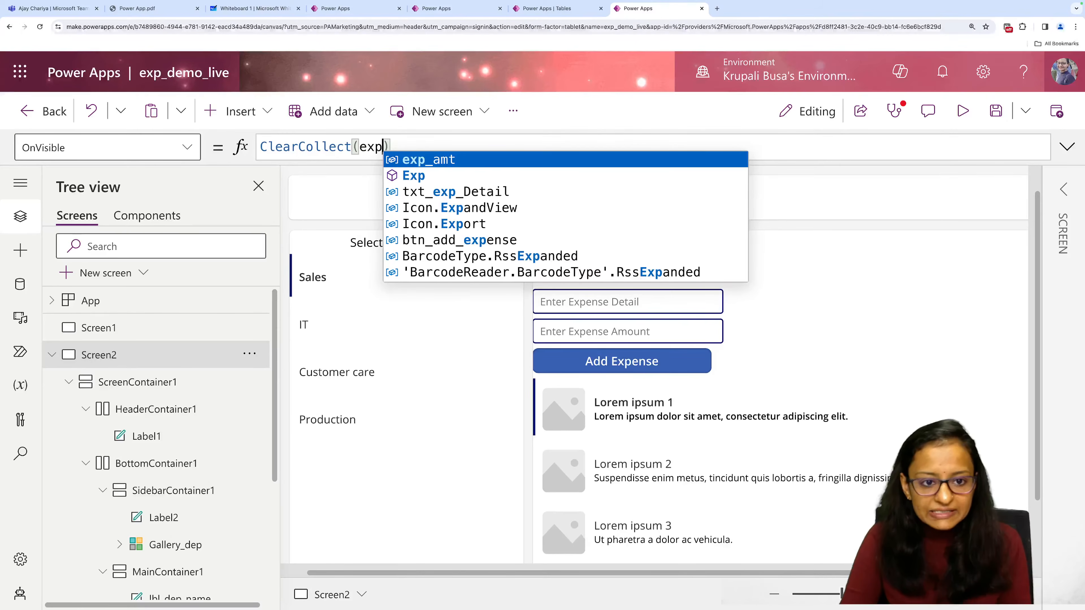
{"action": "type", "text": "_"}
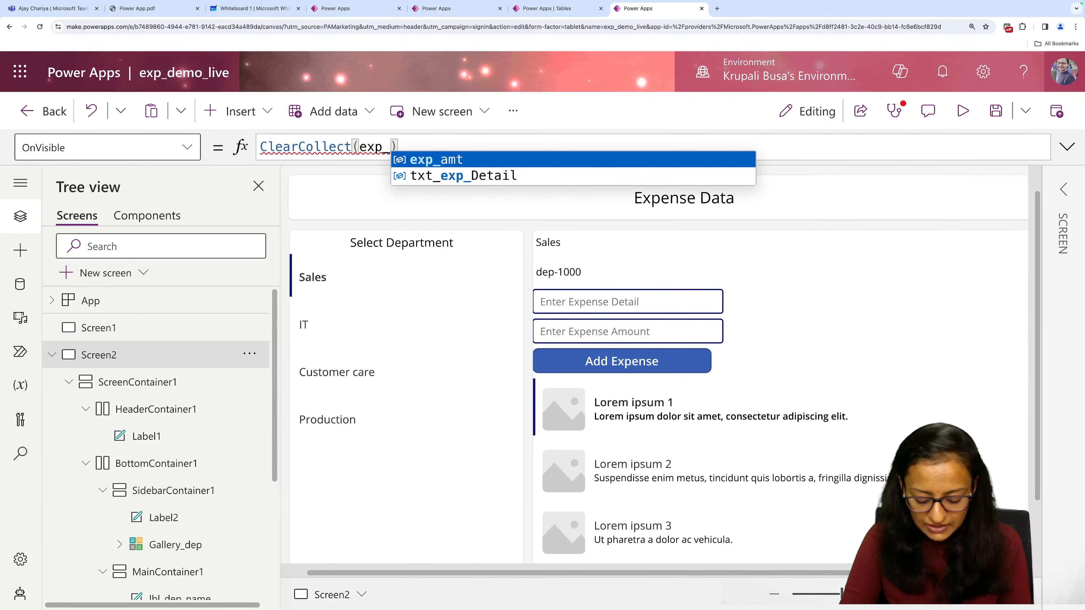
{"action": "type", "text": "collec"}
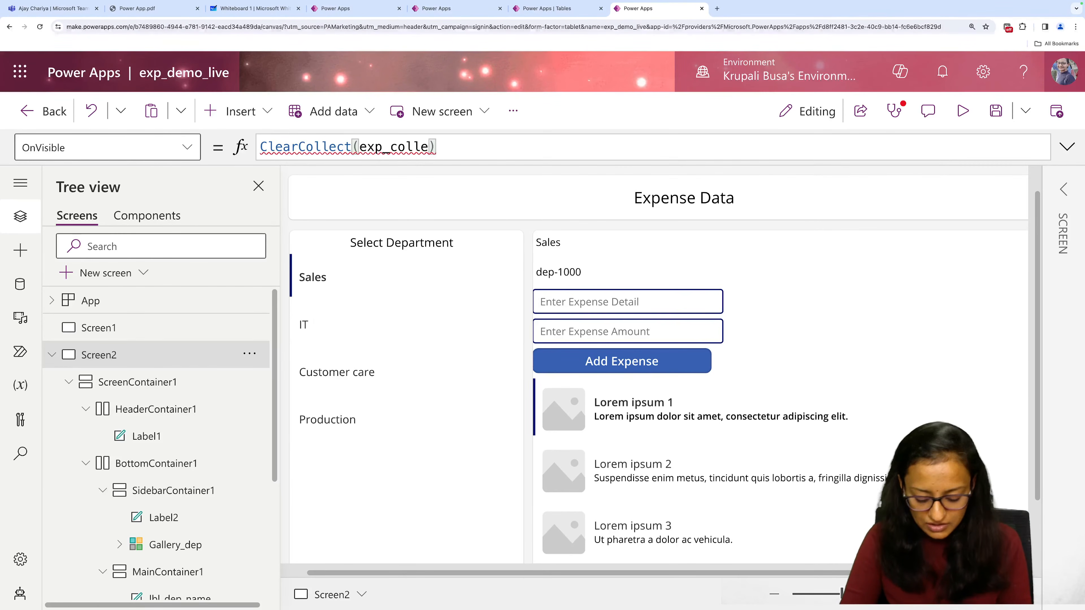
{"action": "type", "text": "tion"}
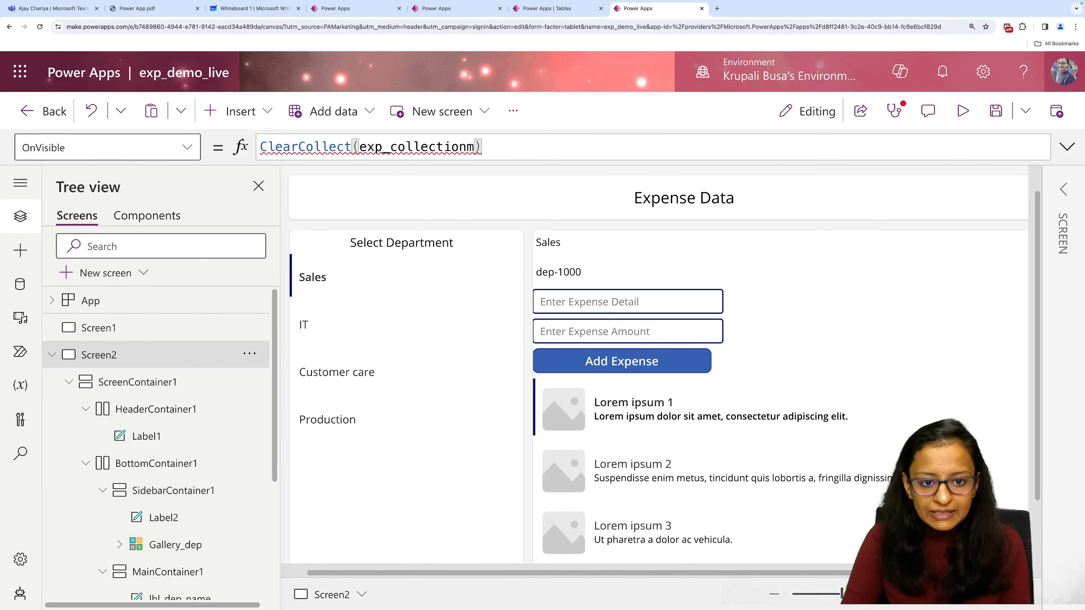
{"action": "type", "text": ","}
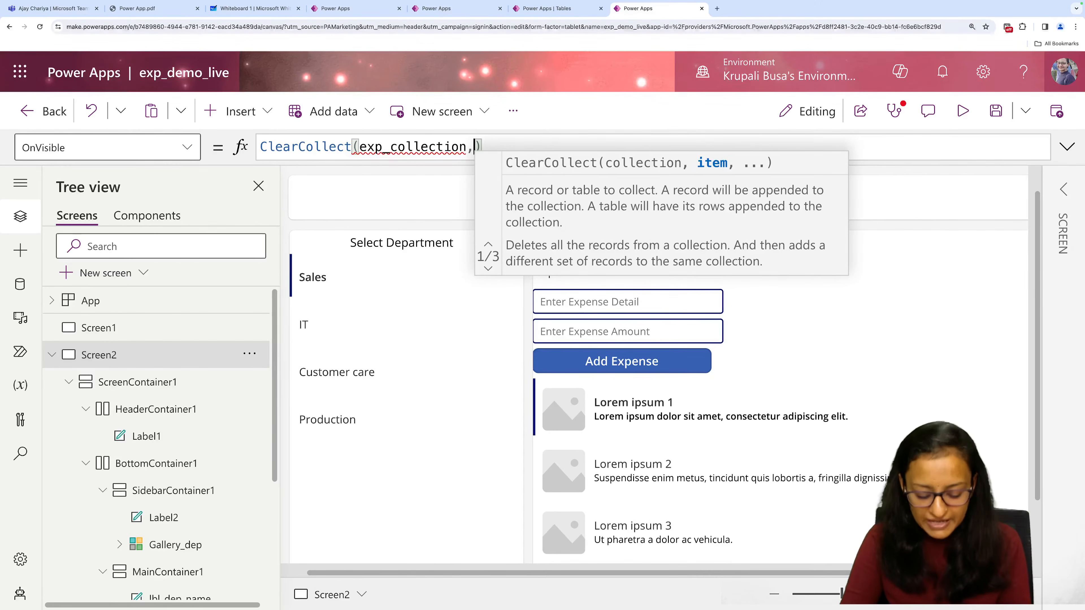
{"action": "type", "text": "exp_"}
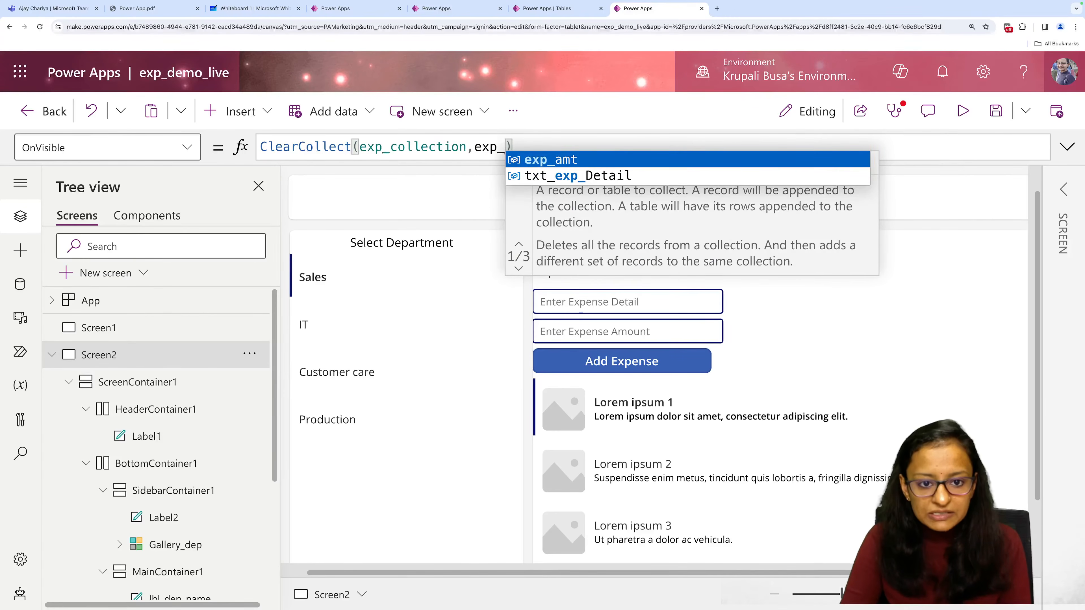
{"action": "type", "text": "collection"}
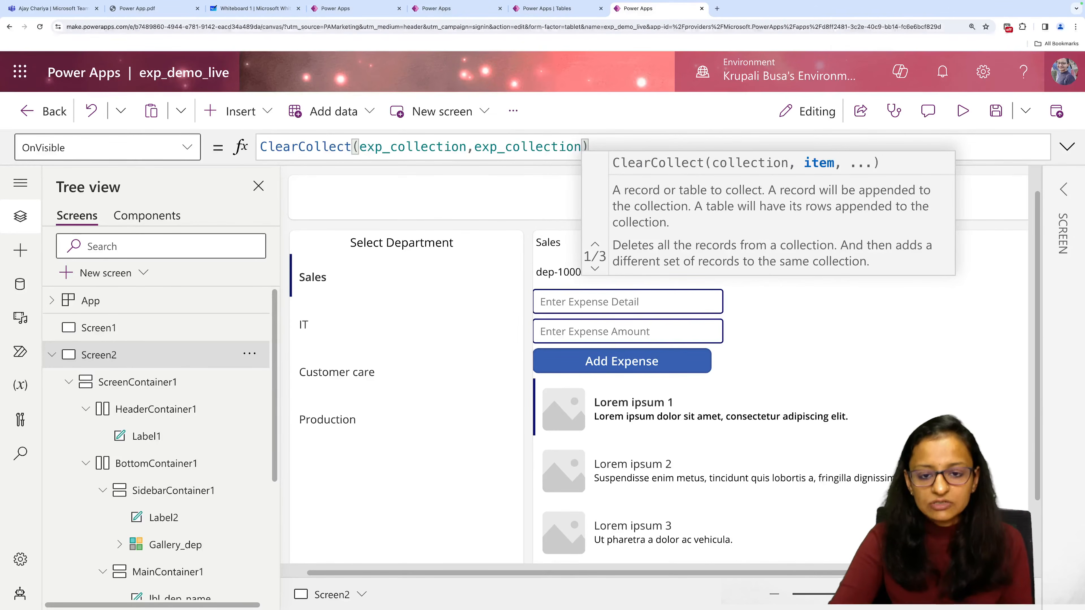
{"action": "left_click", "coordinate": [591, 145]}
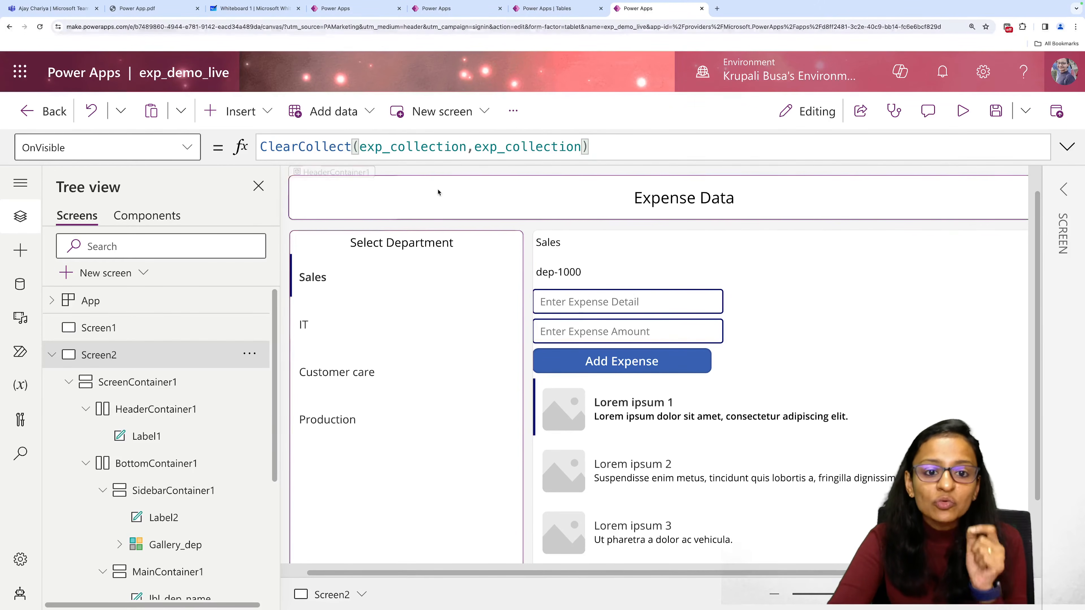
{"action": "left_click", "coordinate": [592, 148]}
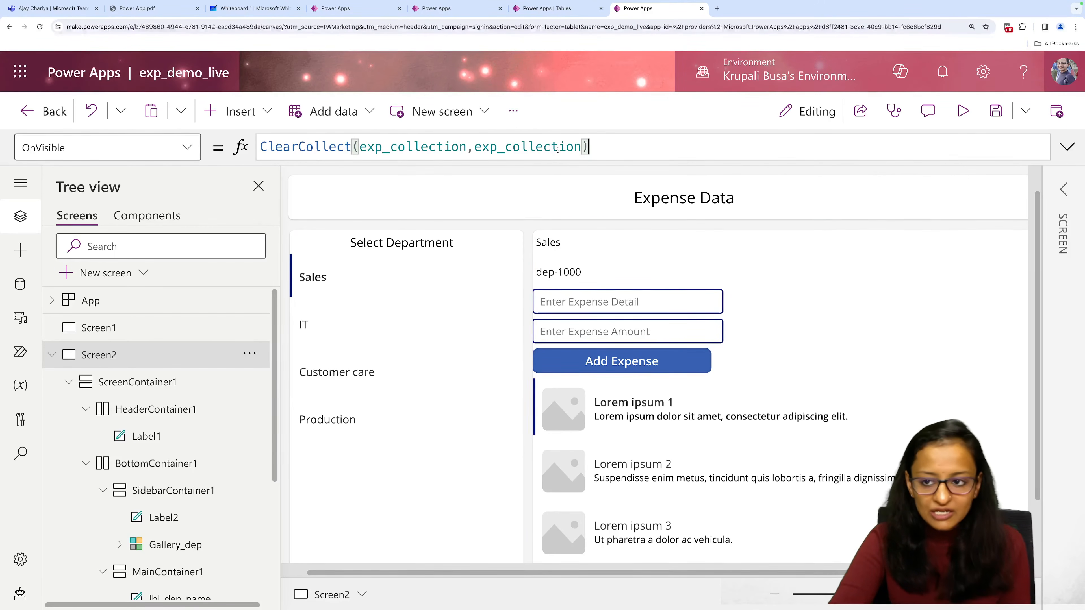
{"action": "left_click", "coordinate": [996, 111]}
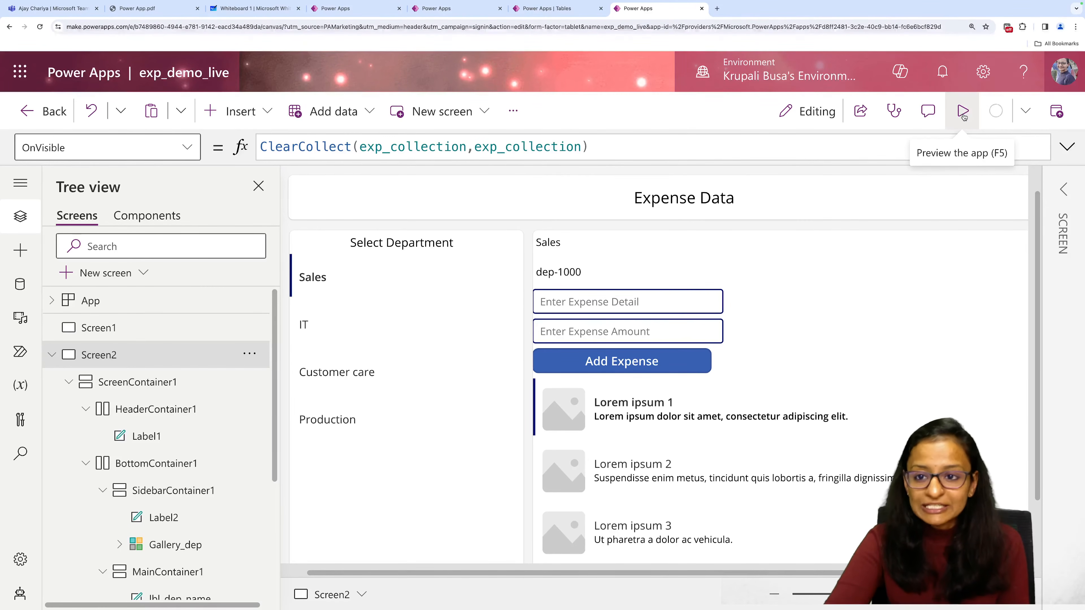
Run and close the app preview, and inspect the table of the exp_collection collection among the app's variables.
{"action": "left_click", "coordinate": [963, 112]}
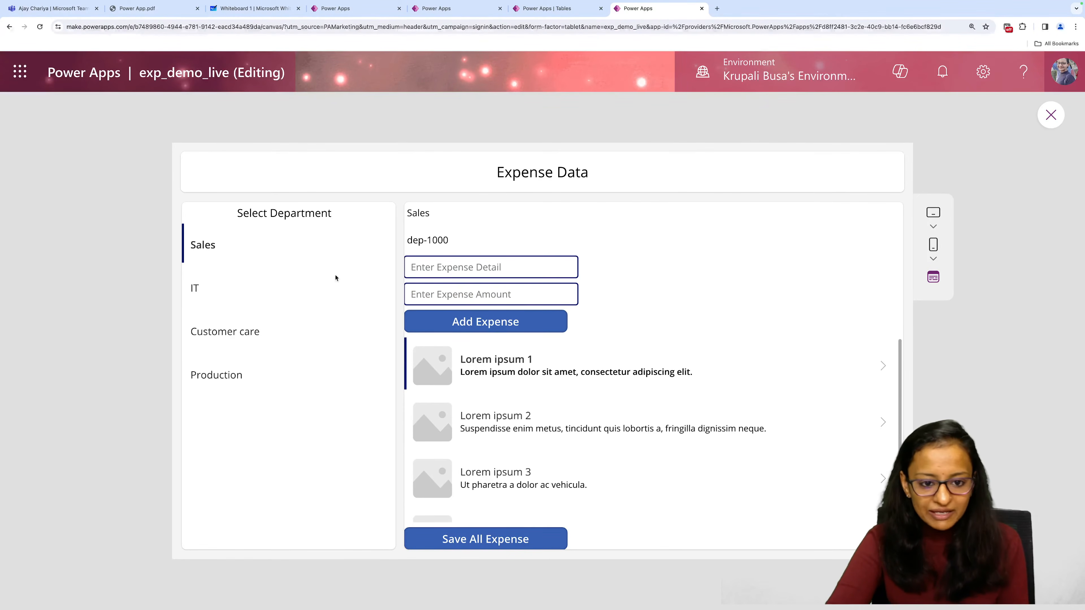
{"action": "left_click", "coordinate": [1051, 116]}
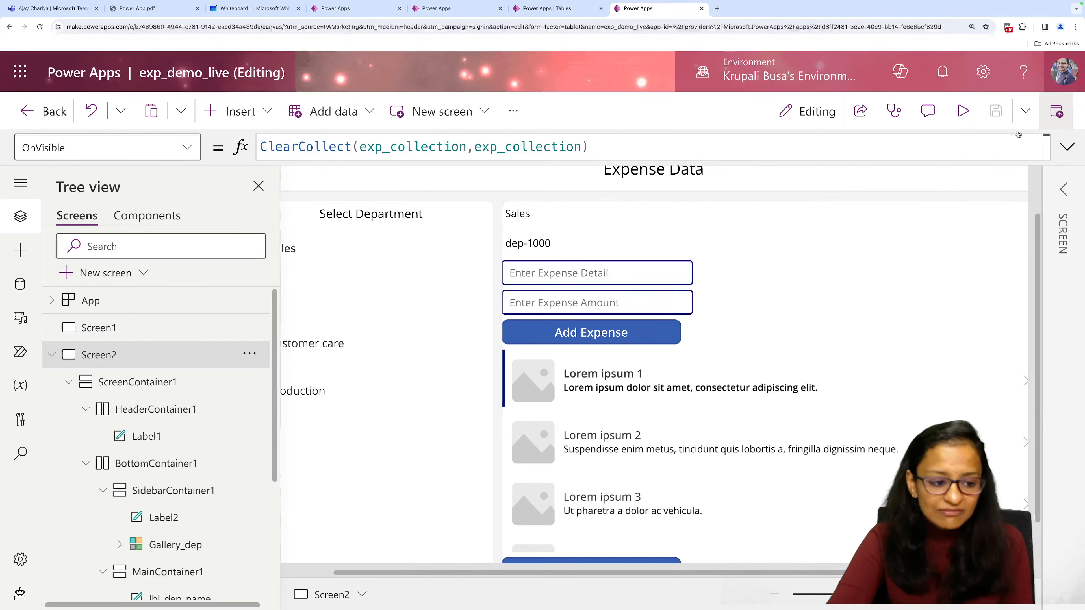
{"action": "left_click", "coordinate": [14, 388]}
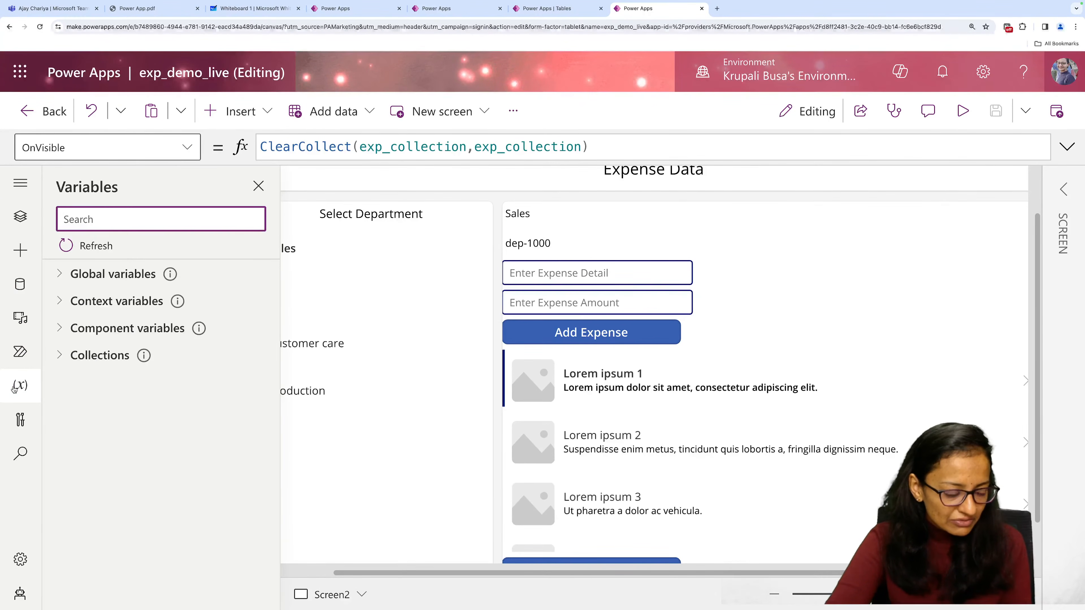
{"action": "left_click", "coordinate": [75, 357]}
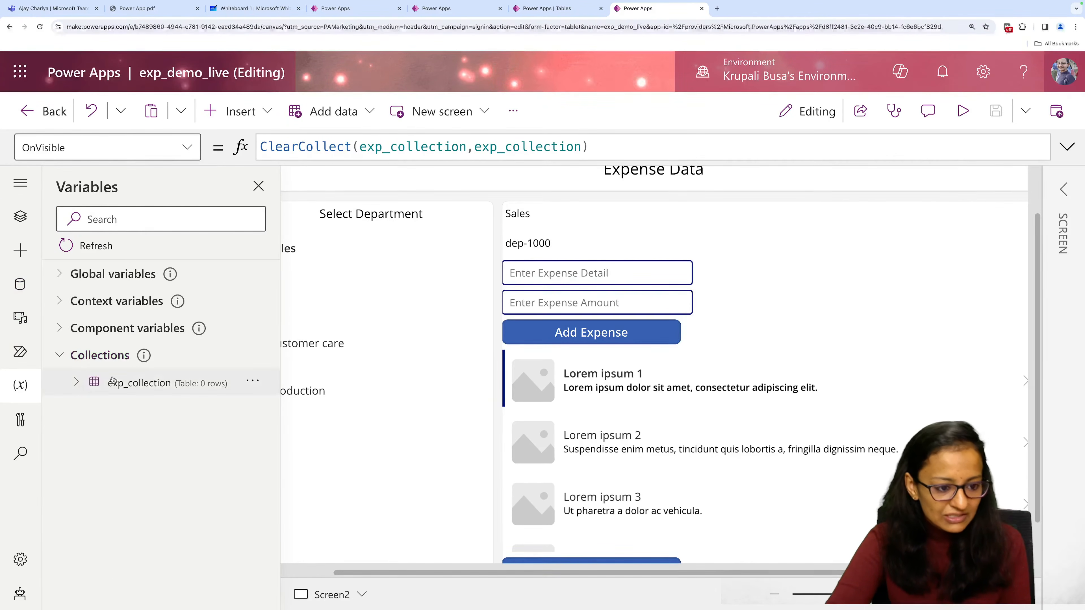
{"action": "left_click", "coordinate": [252, 381]}
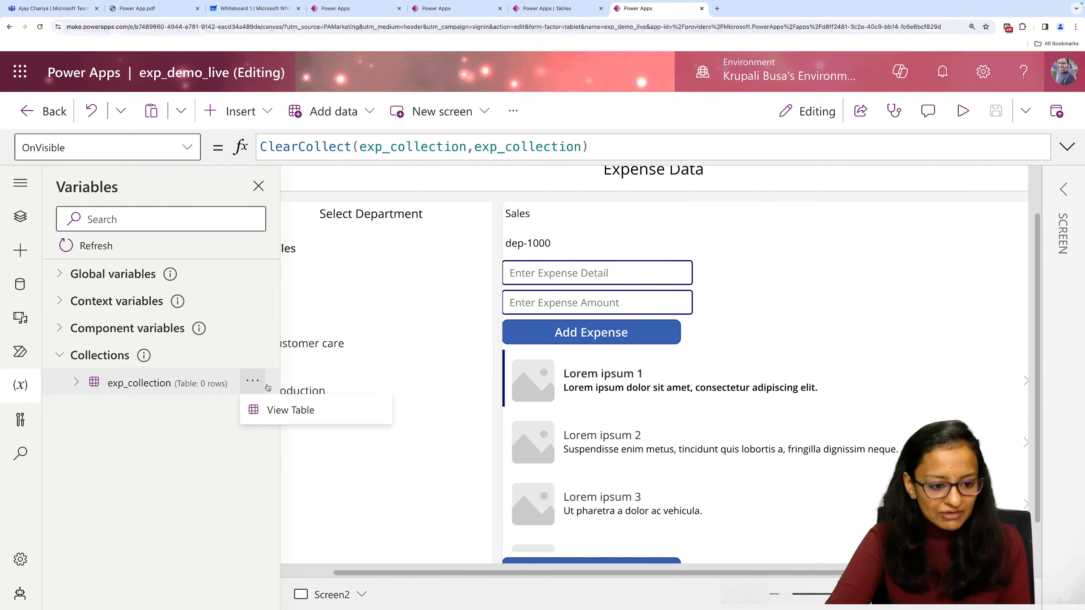
{"action": "left_click", "coordinate": [276, 418]}
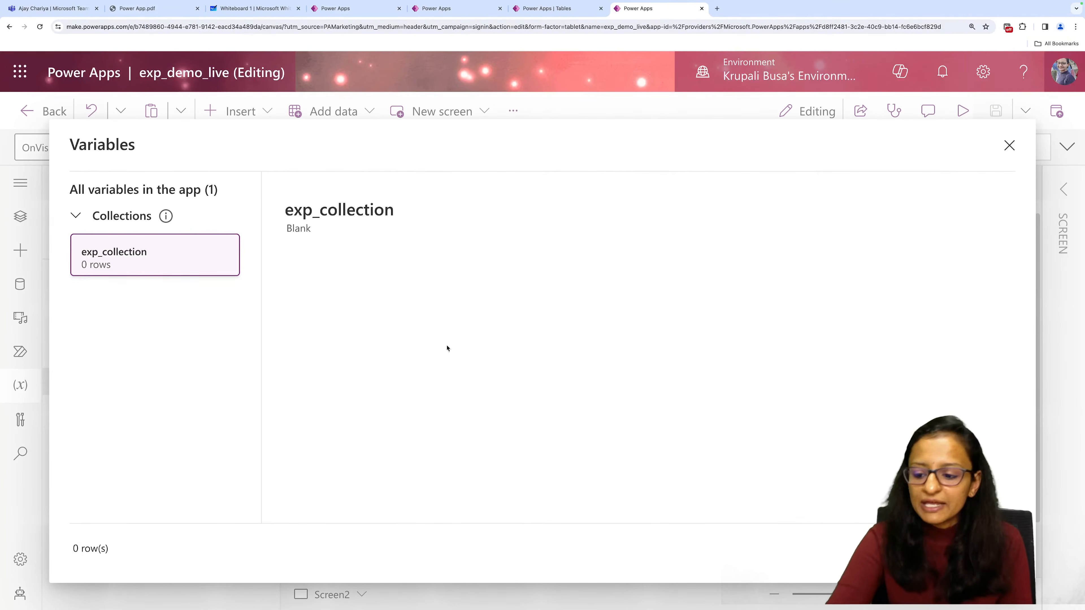
{"action": "left_click", "coordinate": [982, 549]}
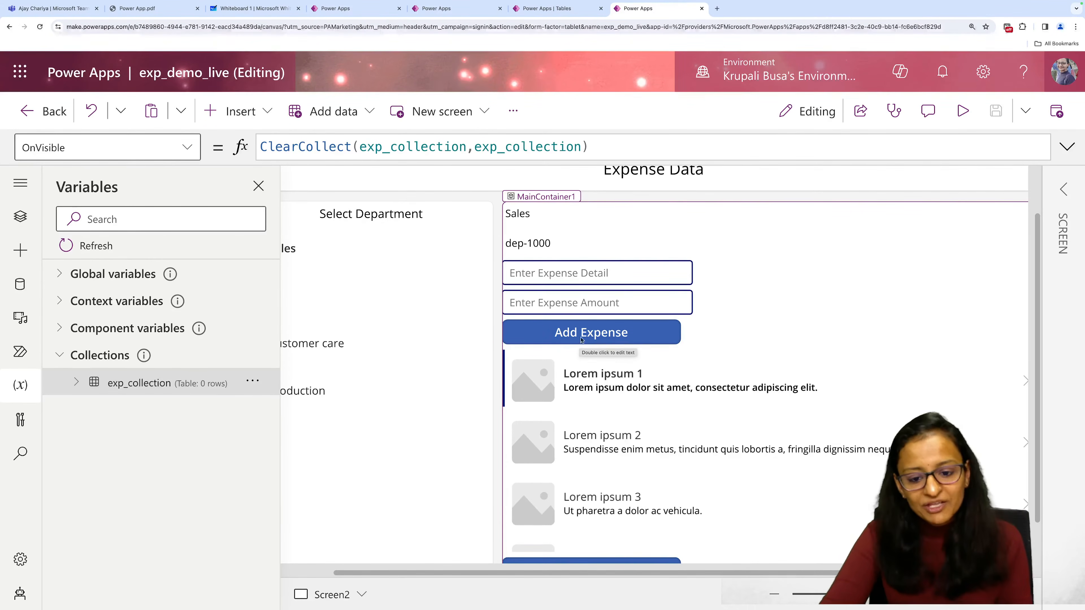
Switch to the Live Demo app and review the full OnSelect formula of its Add Expense button.
{"action": "left_click", "coordinate": [581, 337]}
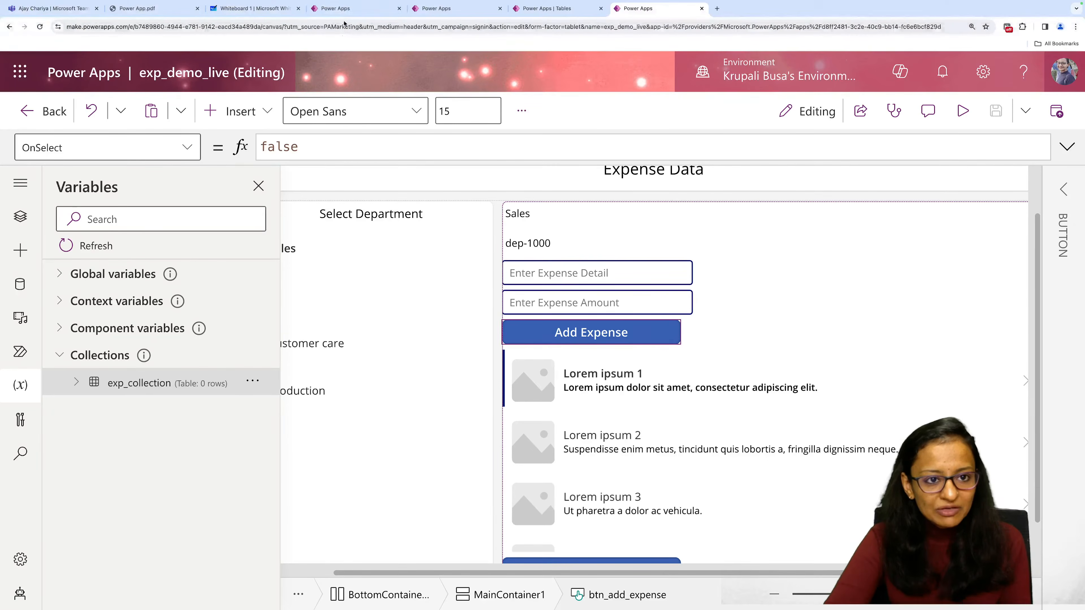
{"action": "left_click", "coordinate": [350, 9]}
{"action": "left_click", "coordinate": [1051, 114]}
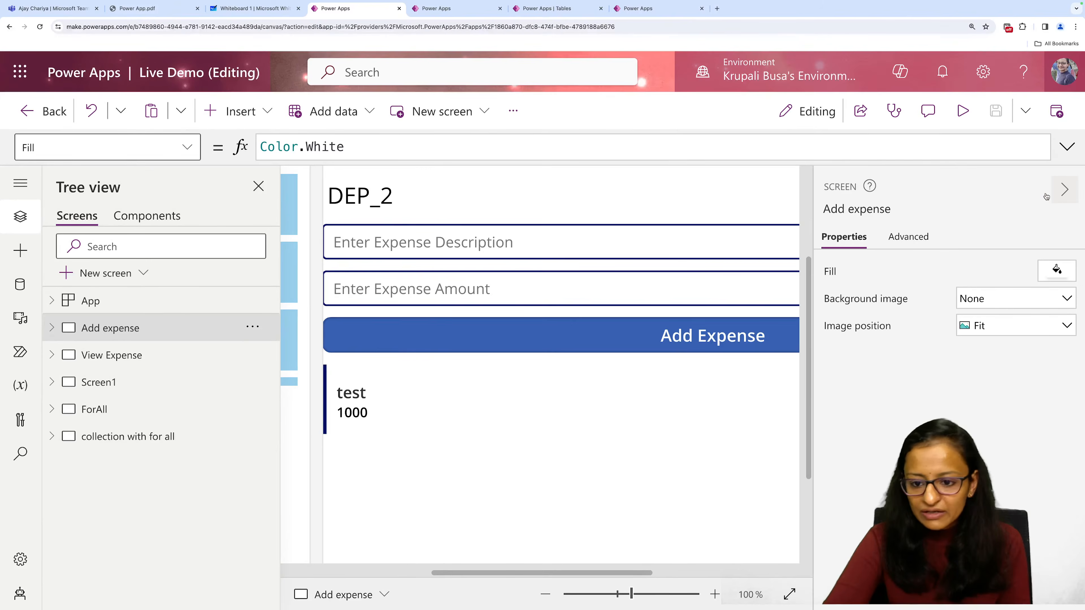
{"action": "left_click", "coordinate": [1064, 190]}
{"action": "left_click", "coordinate": [724, 333]}
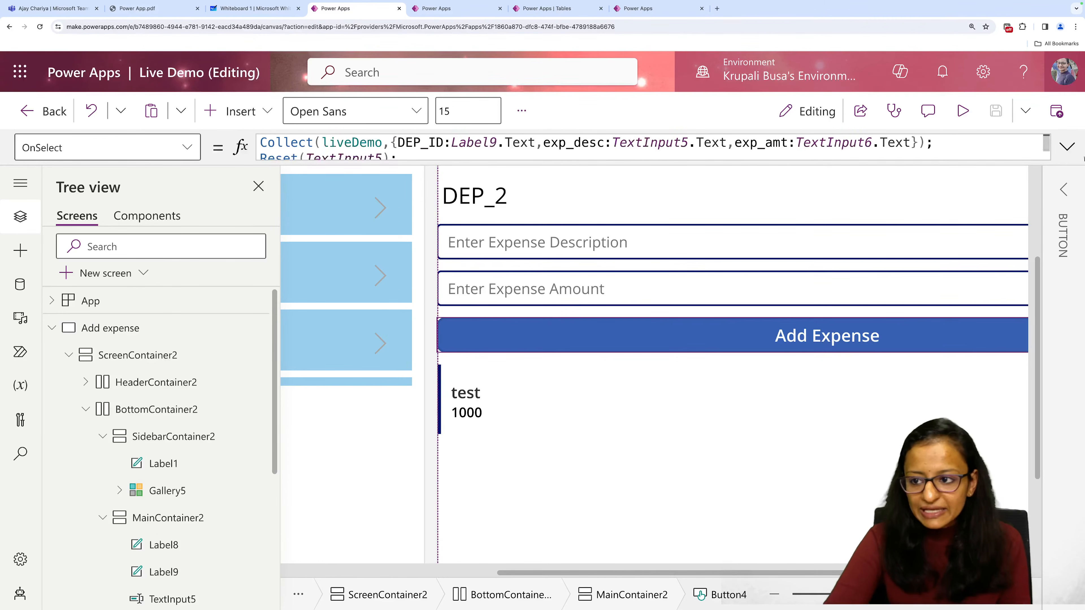
{"action": "left_click", "coordinate": [659, 149]}
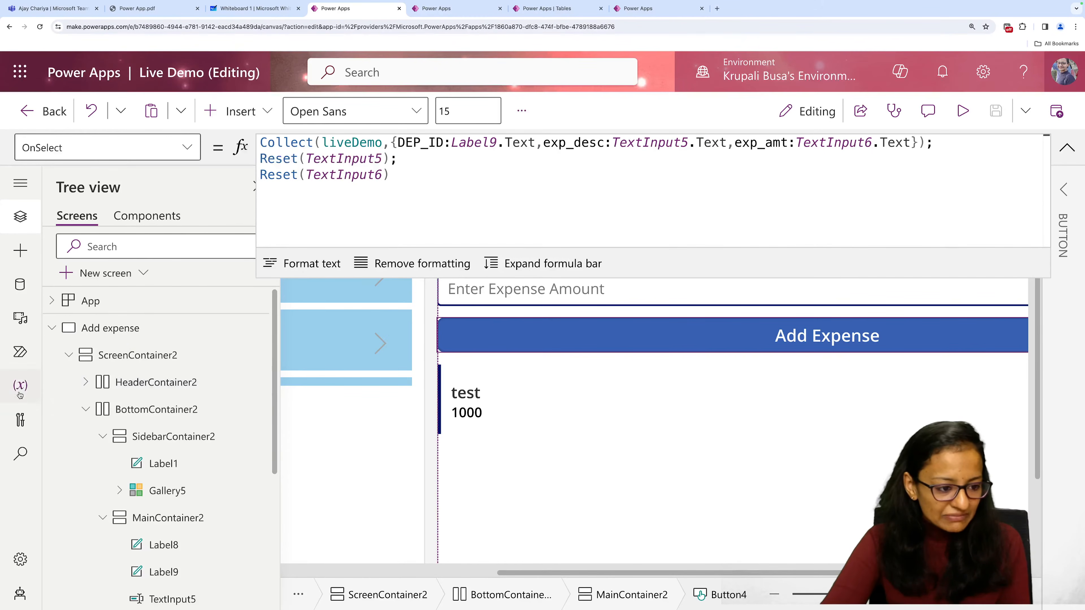
Inspect the table of the liveDemo collection among the Live Demo app's variables and close the view.
{"action": "left_click", "coordinate": [40, 391]}
{"action": "left_click", "coordinate": [97, 356]}
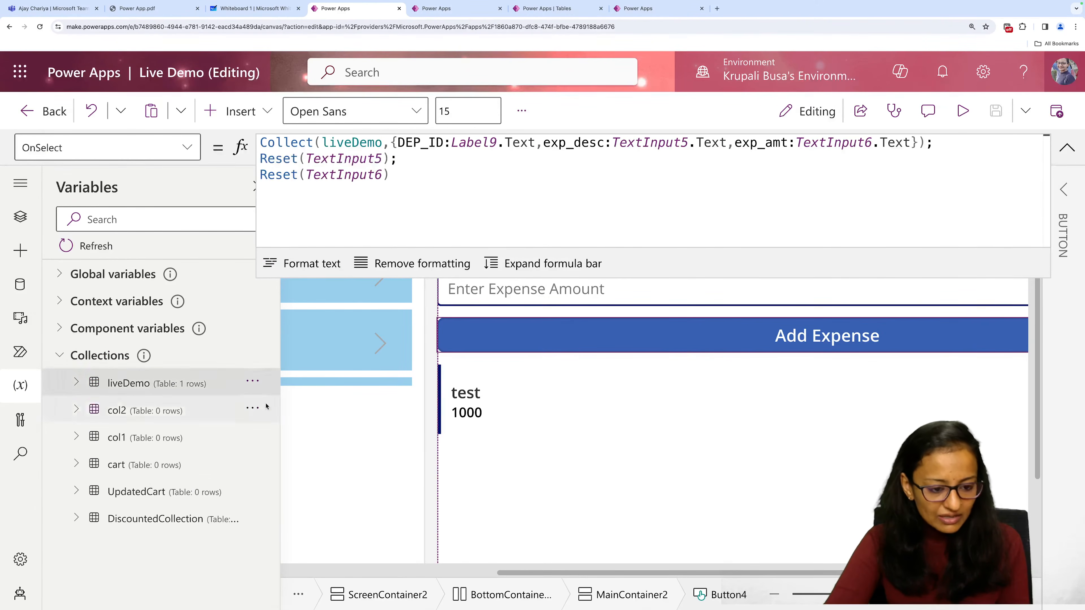
{"action": "left_click", "coordinate": [252, 381]}
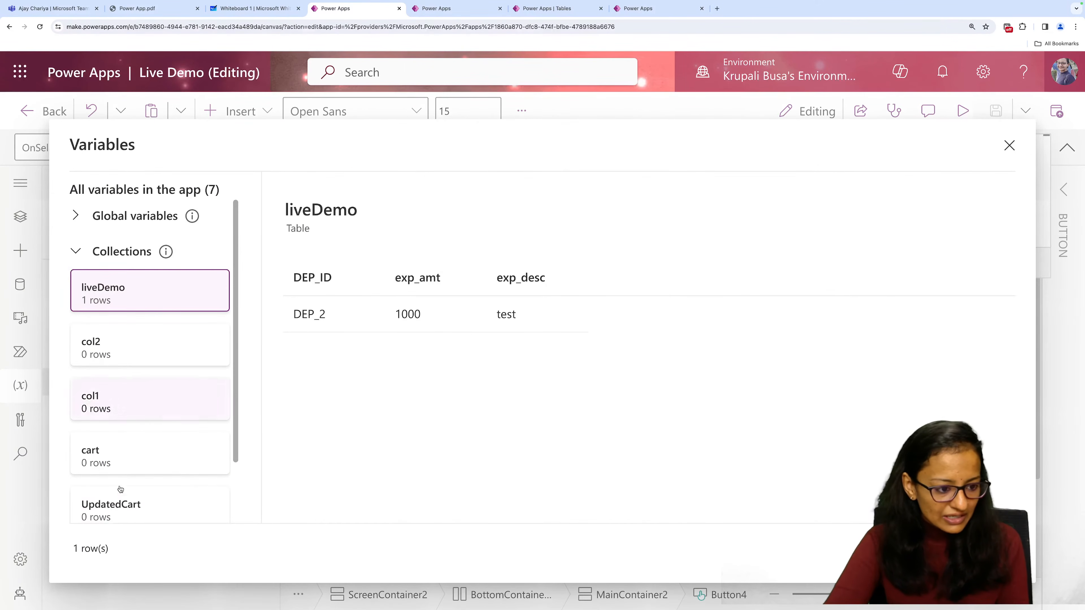
{"action": "scroll", "coordinate": [200, 338], "scroll_direction": "down", "scroll_amount": 2}
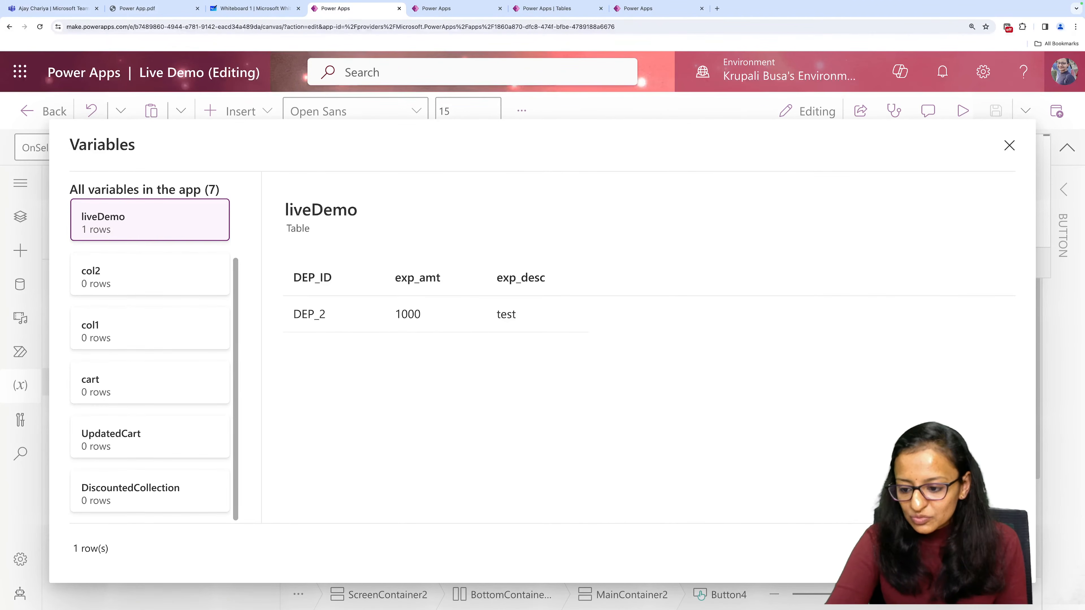
{"action": "left_click", "coordinate": [981, 551]}
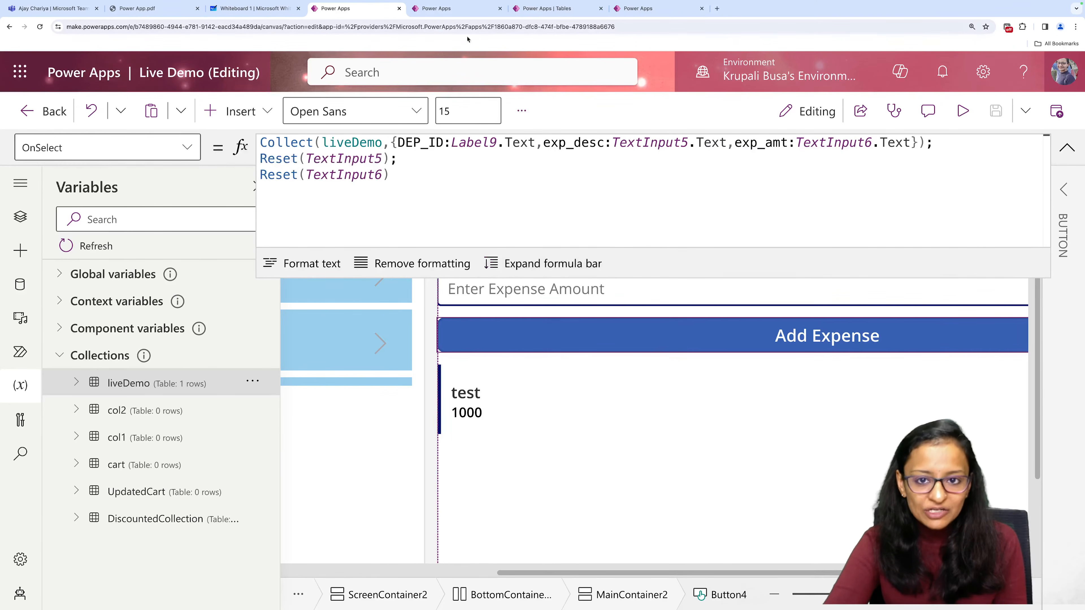
Return to exp_demo_live, clear the OnSelect formula of btn_add_expense and expand the formula bar.
{"action": "left_click", "coordinate": [641, 8]}
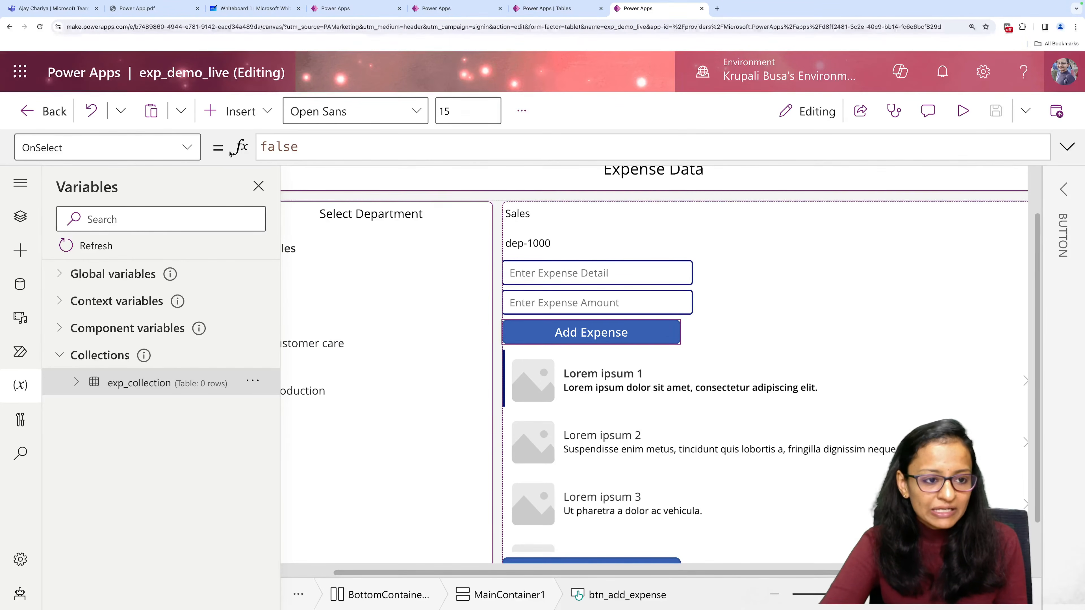
{"action": "left_click", "coordinate": [304, 154]}
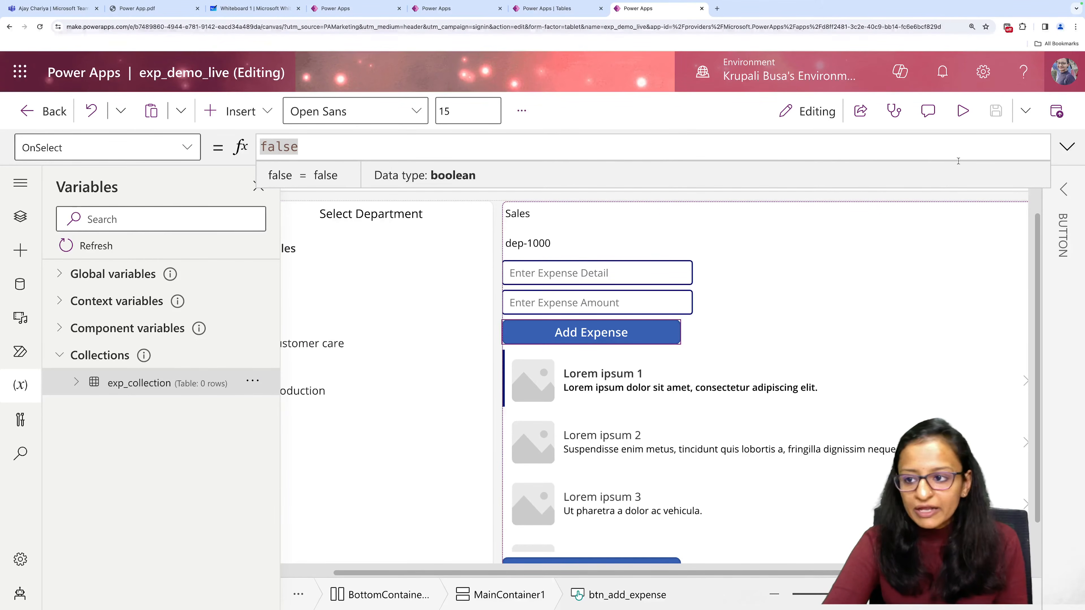
{"action": "key", "text": "BackSpace"}
{"action": "key", "text": "BackSpace"}
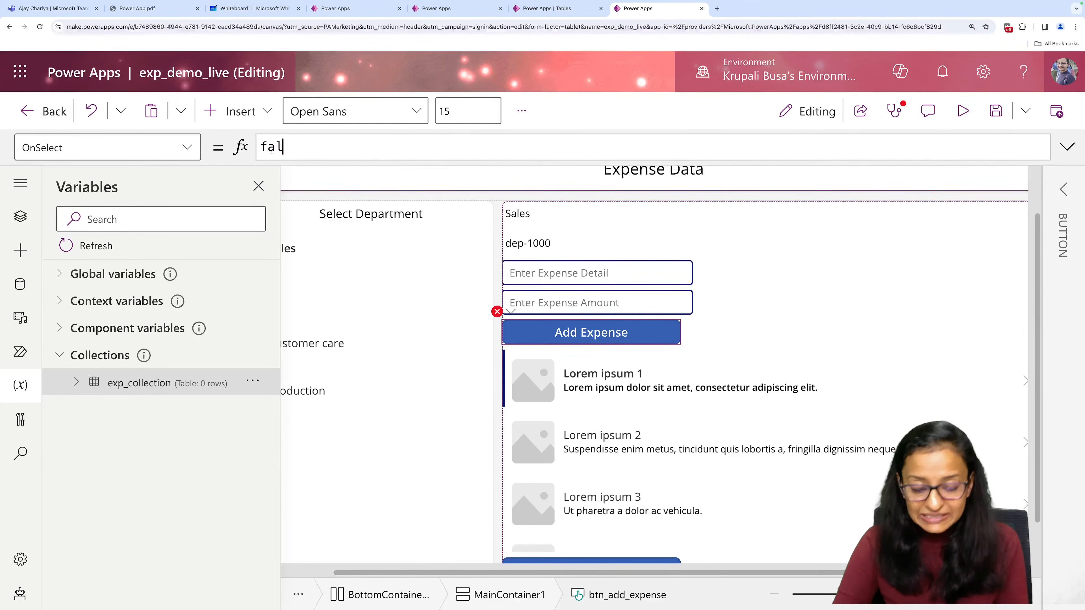
{"action": "key", "text": "BackSpace"}
{"action": "key", "text": "BackSpace"}
{"action": "key", "text": "BackSpace"}
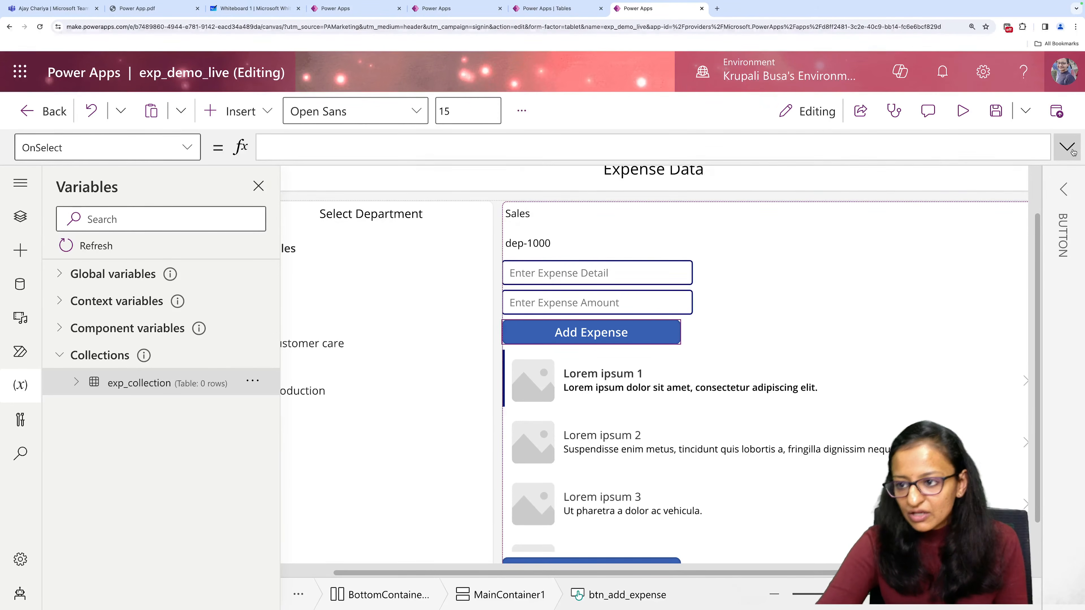
{"action": "left_click", "coordinate": [1073, 153]}
{"action": "left_click", "coordinate": [577, 271]}
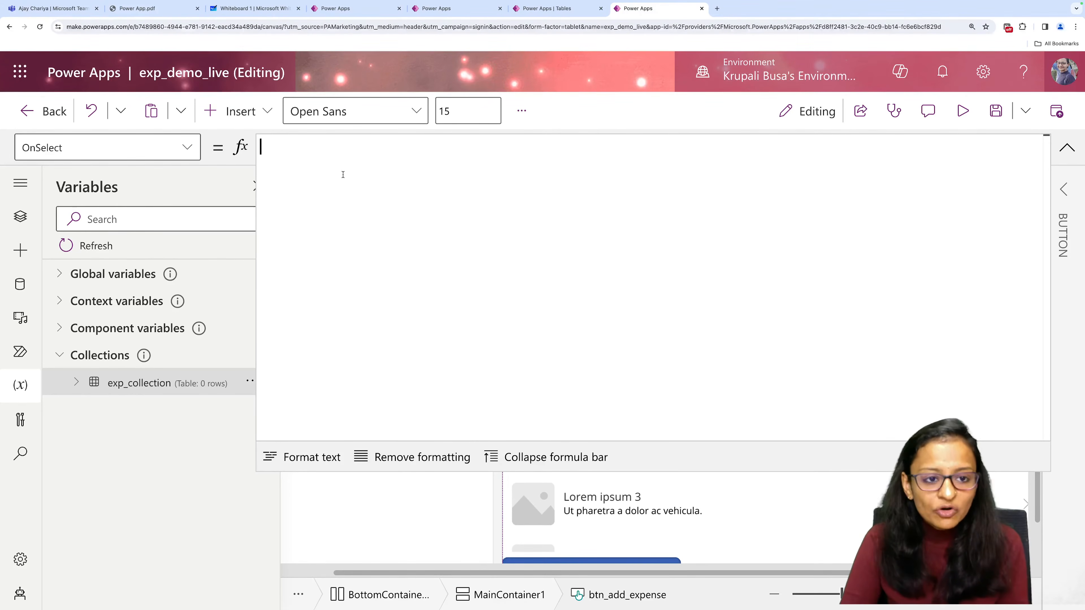
Start the OnSelect formula of btn_add_expense with a Collect function, placing its parentheses on separate lines.
{"action": "type", "text": "colle"}
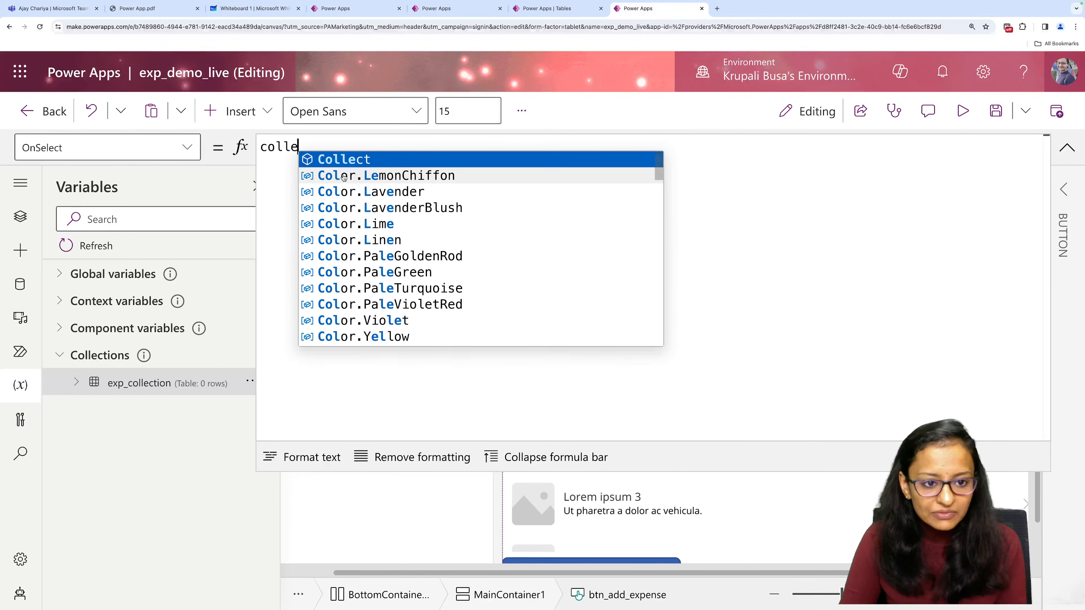
{"action": "key", "text": "Tab"}
{"action": "type", "text": "\\"}
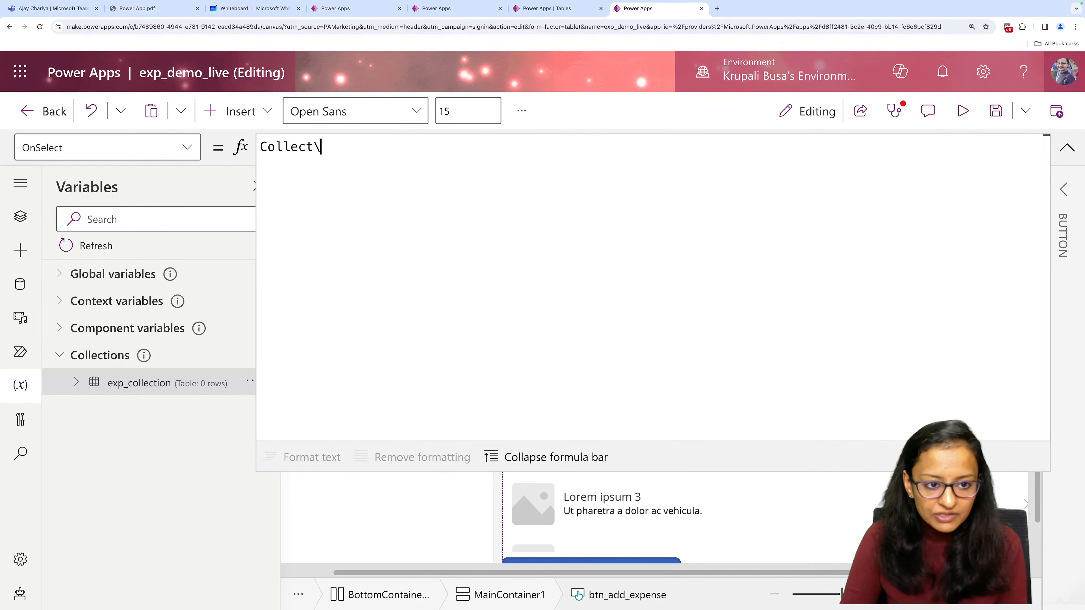
{"action": "key", "text": "BackSpace"}
{"action": "key", "text": "Return"}
{"action": "type", "text": "("}
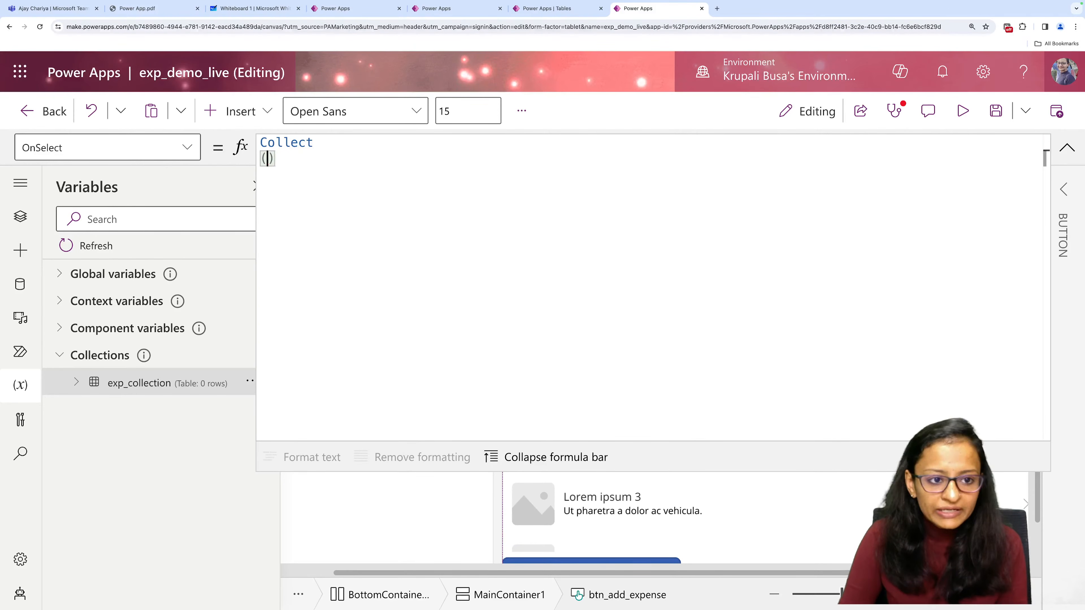
{"action": "key", "text": "Return"}
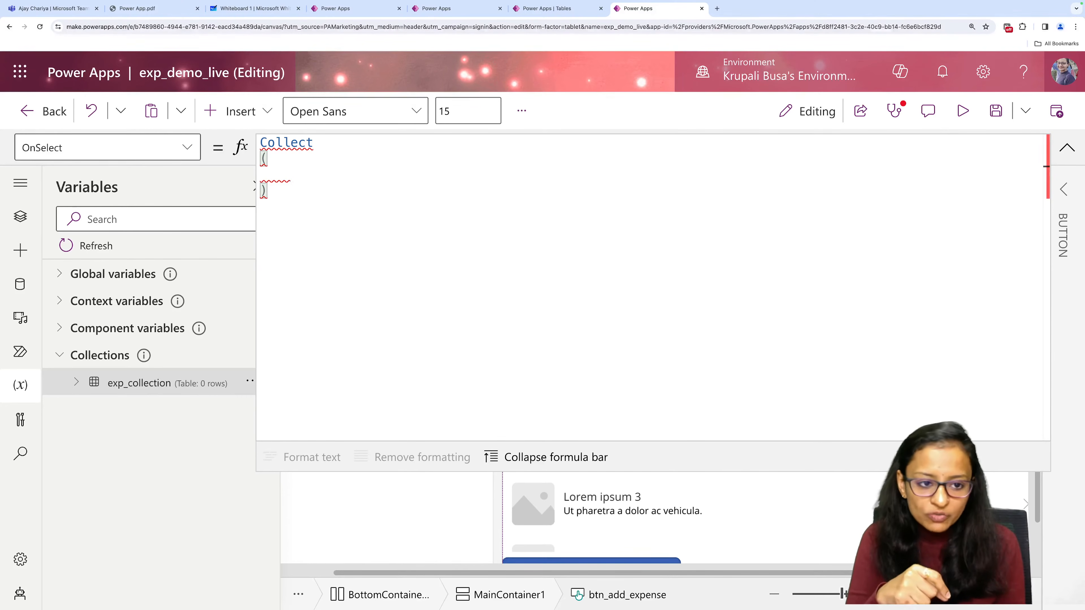
Give Collect the exp_collection collection as its first argument, followed by an empty multi-line record in curly braces.
{"action": "type", "text": "exp"}
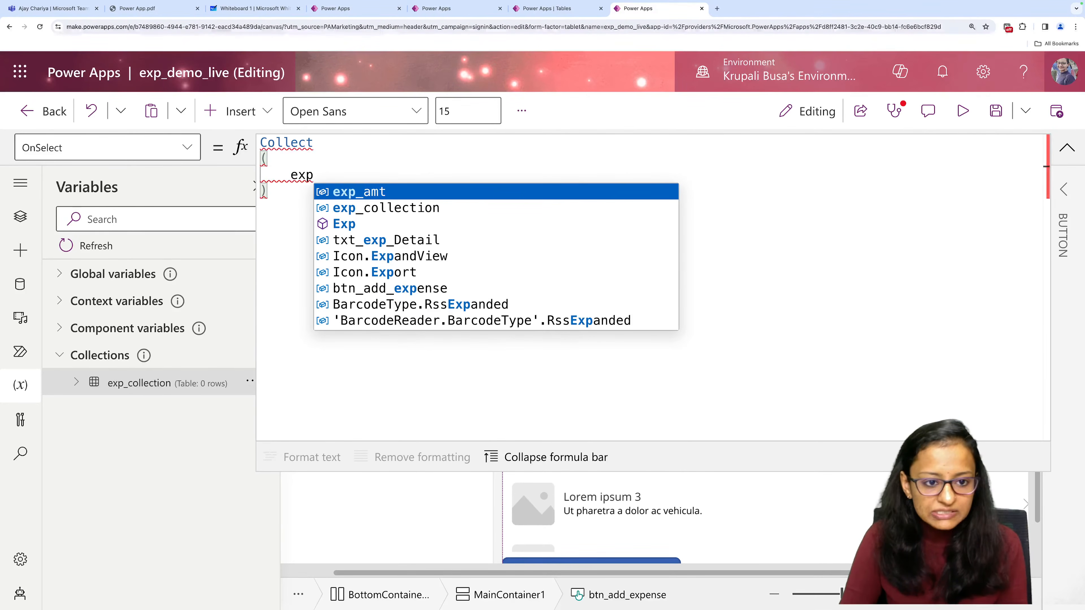
{"action": "key", "text": "Down"}
{"action": "key", "text": "Tab"}
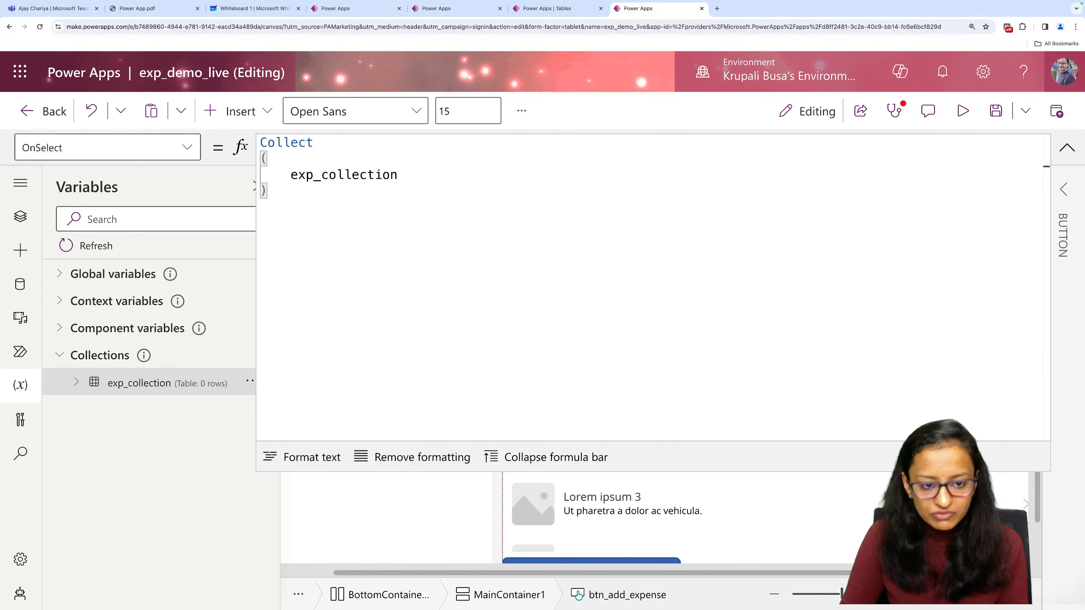
{"action": "type", "text": ","}
{"action": "key", "text": "Return"}
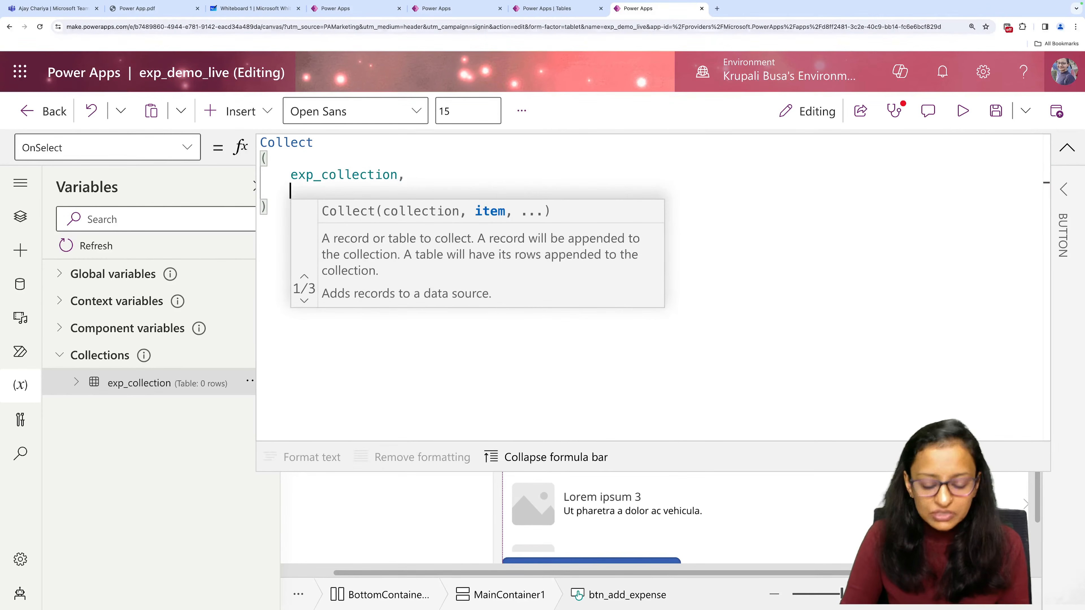
{"action": "type", "text": "{}"}
{"action": "key", "text": "Left"}
{"action": "key", "text": "Return"}
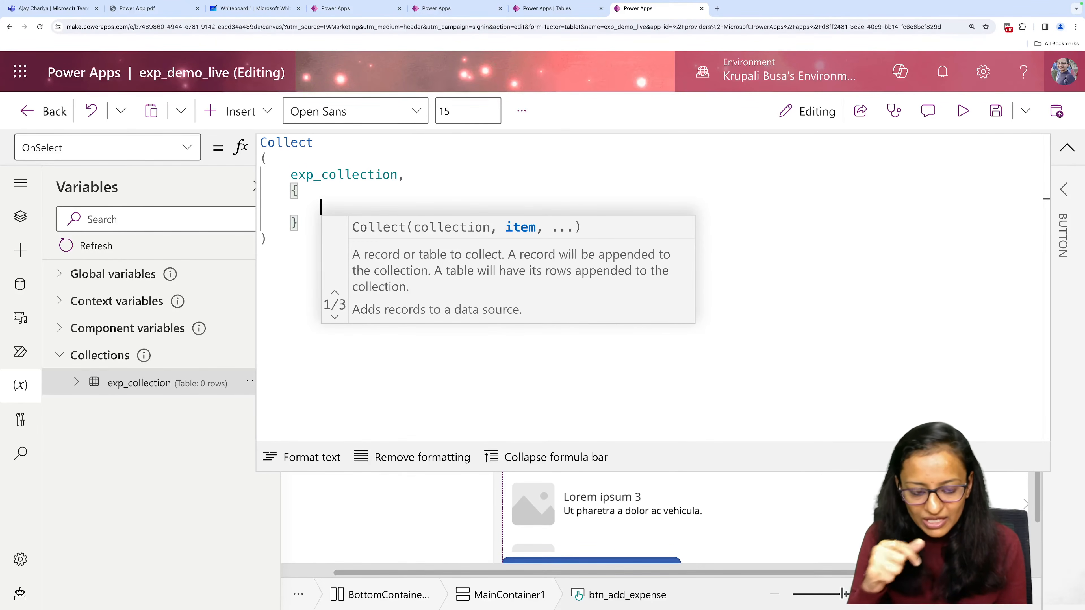
{"action": "type", "text": "ID"}
{"action": "key", "text": "BackSpace"}
{"action": "key", "text": "BackSpace"}
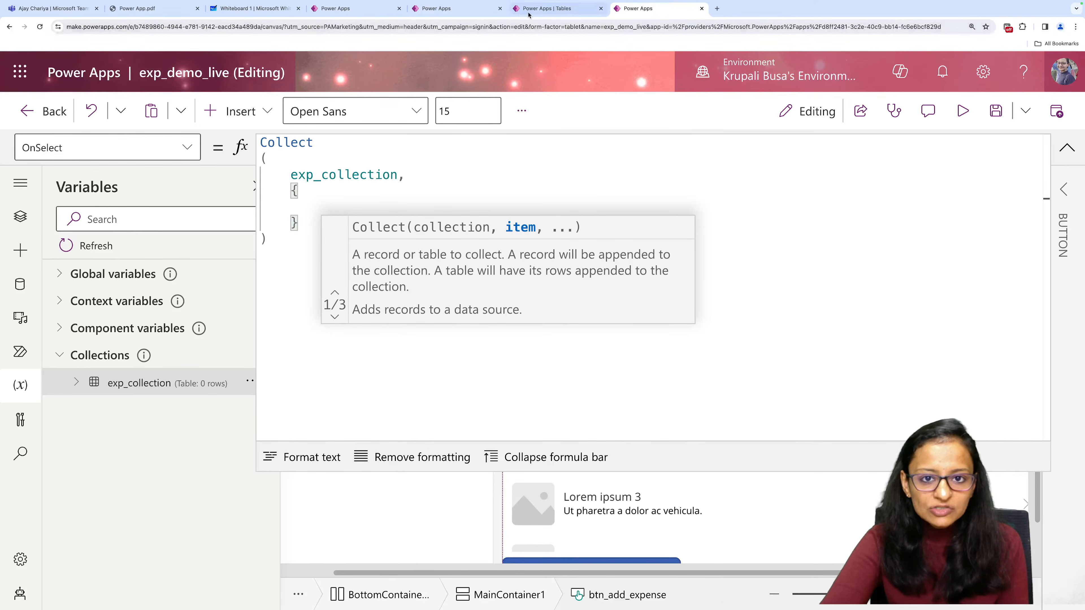
Refresh the Power Apps Tables page, open exp_tbl from the custom tables and review its column names and data.
{"action": "left_click", "coordinate": [547, 8]}
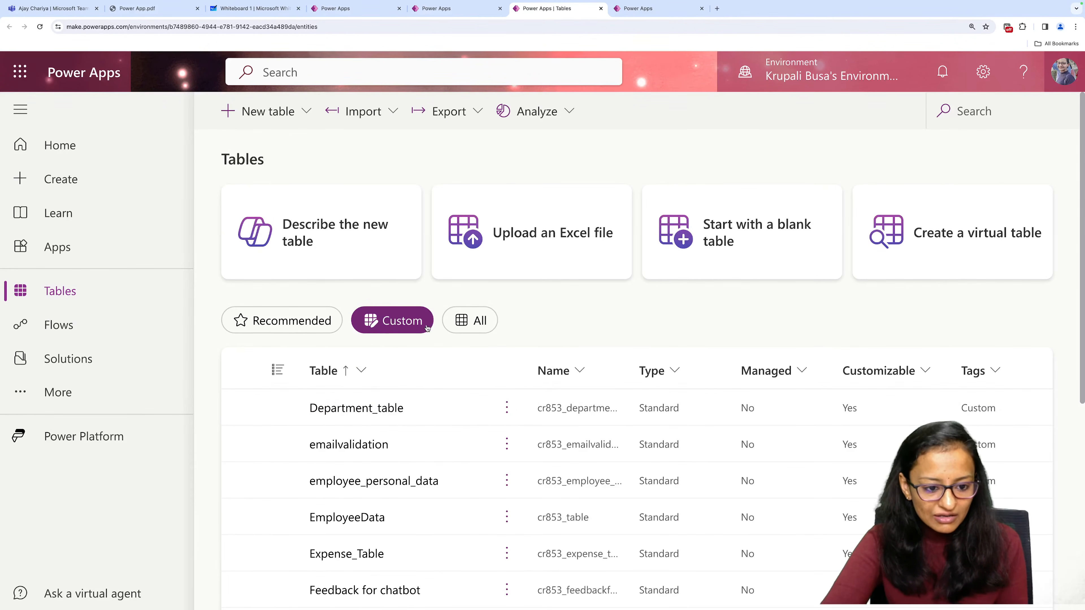
{"action": "scroll", "coordinate": [350, 507], "scroll_direction": "down", "scroll_amount": 4}
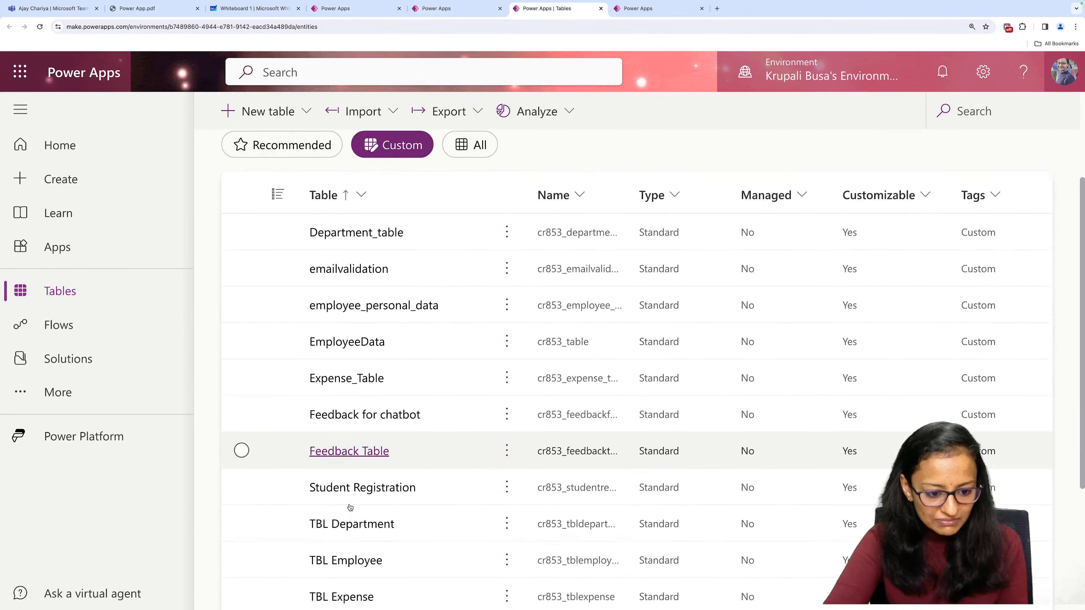
{"action": "scroll", "coordinate": [350, 508], "scroll_direction": "up", "scroll_amount": 4}
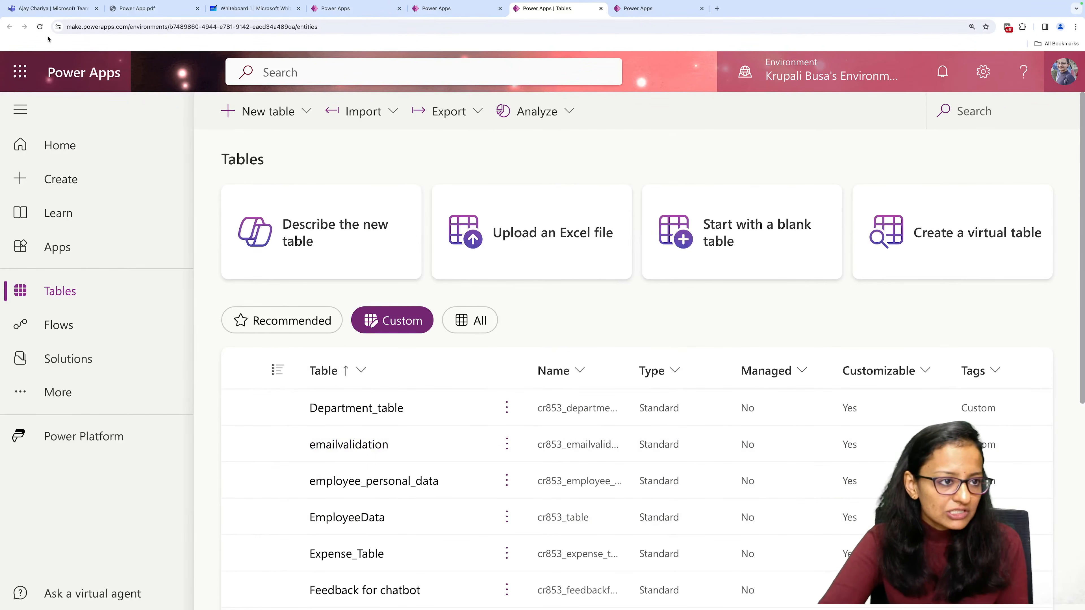
{"action": "left_click", "coordinate": [40, 27]}
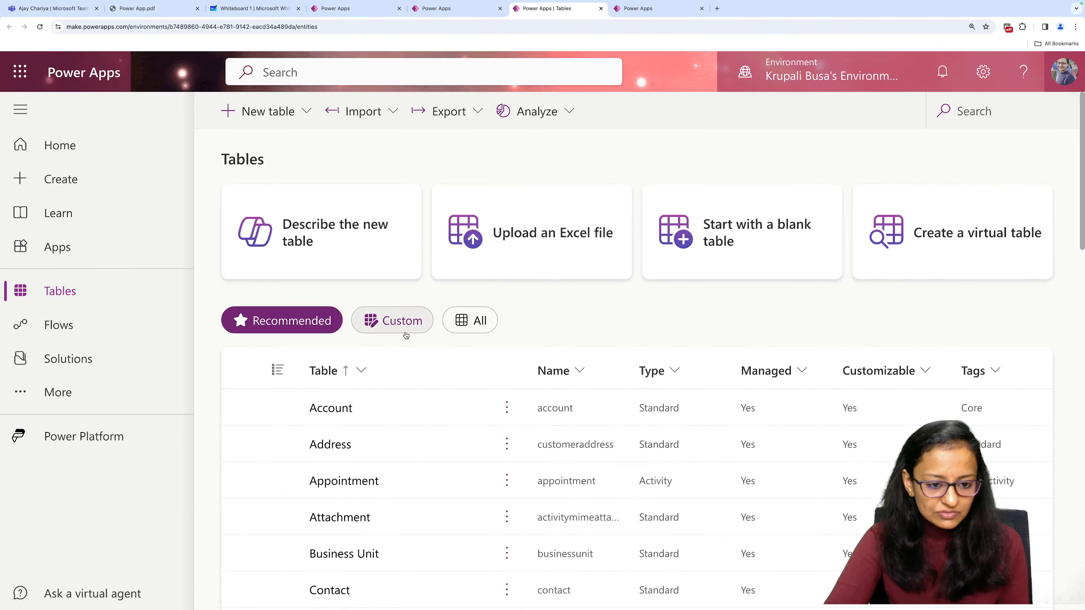
{"action": "left_click", "coordinate": [402, 325]}
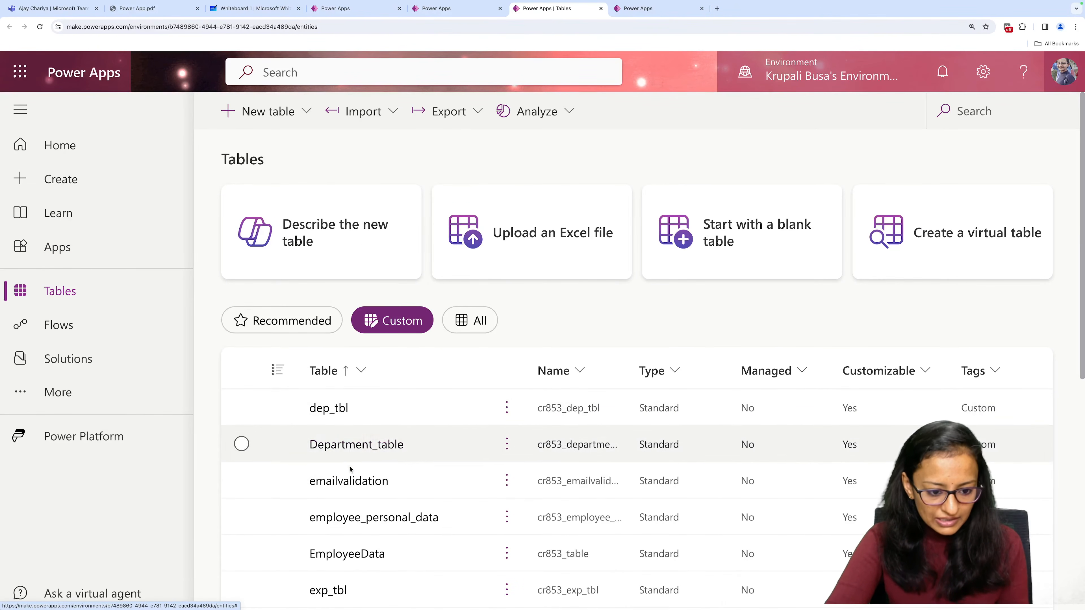
{"action": "left_click", "coordinate": [334, 598]}
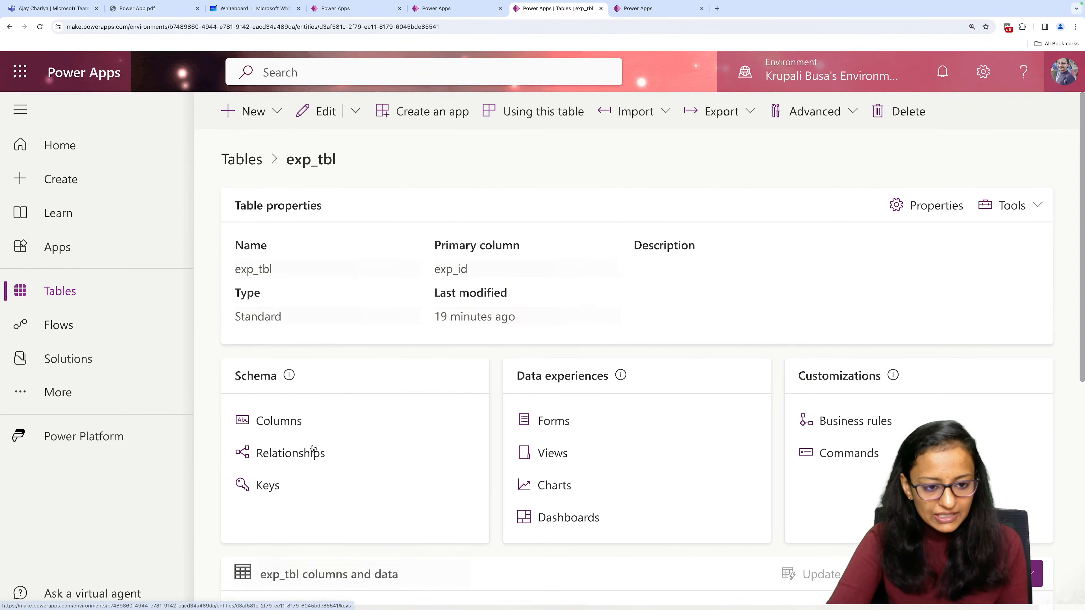
{"action": "scroll", "coordinate": [344, 391], "scroll_direction": "down", "scroll_amount": 5}
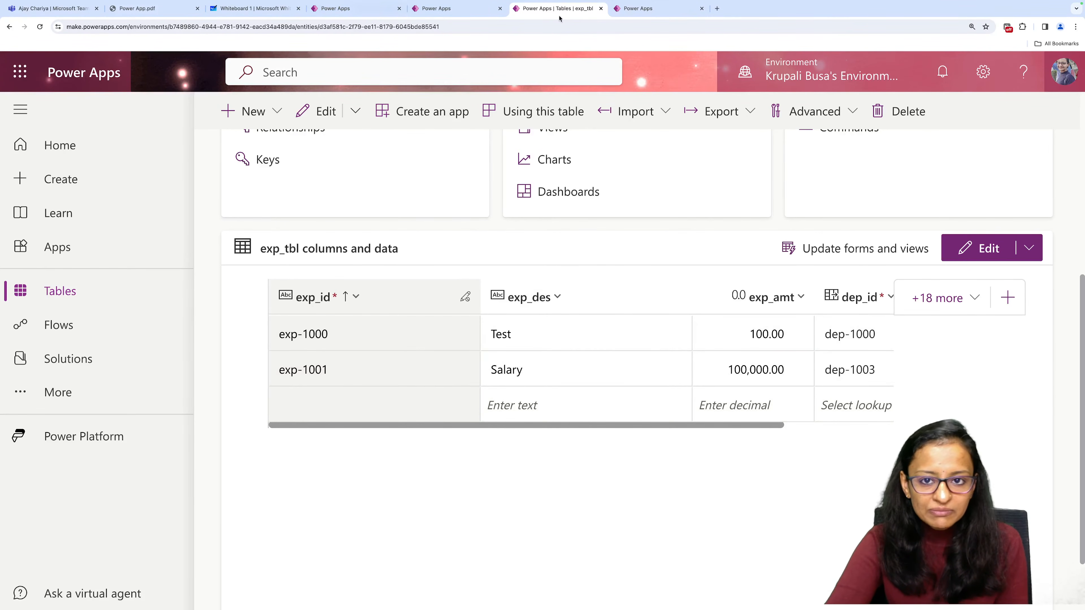
Return to exp_demo_live and add the field exp_des:txt_exp_Detail.Text, inside the curly braces of the Collect record.
{"action": "left_click", "coordinate": [639, 8]}
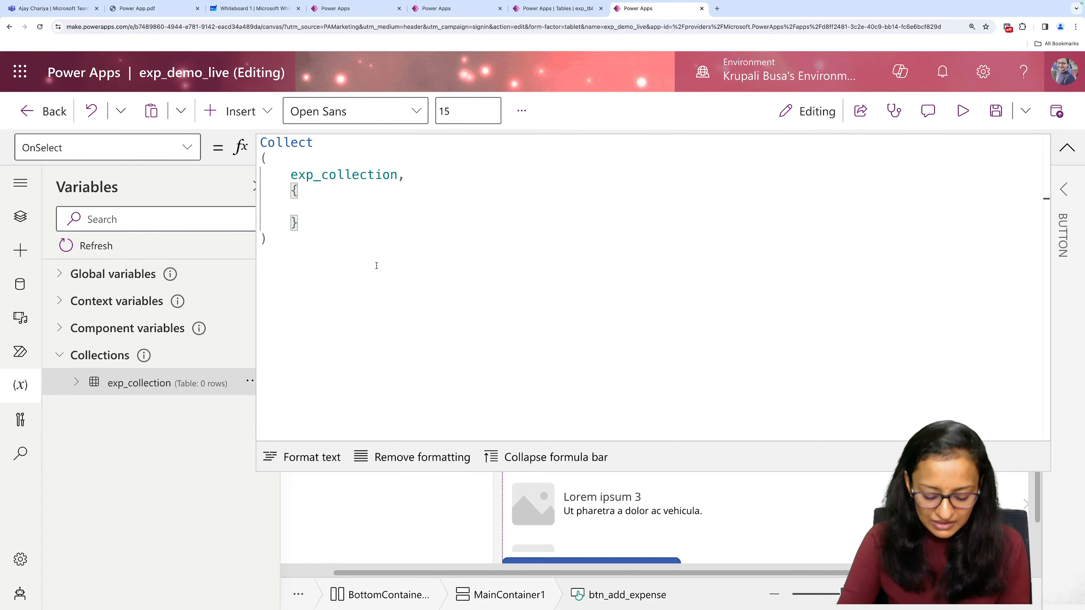
{"action": "type", "text": "exp_"}
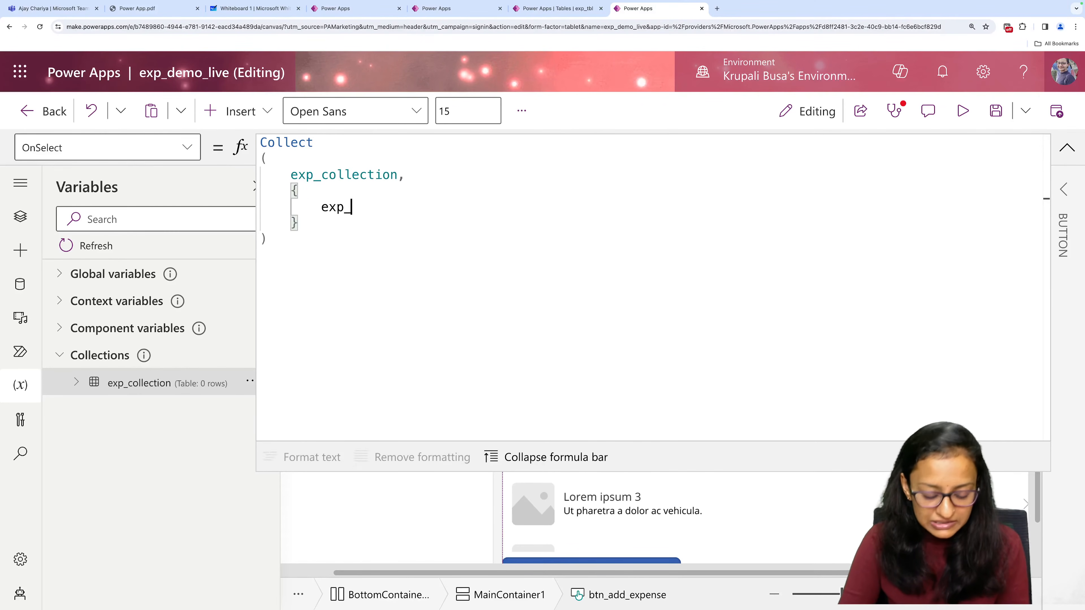
{"action": "type", "text": "des:"}
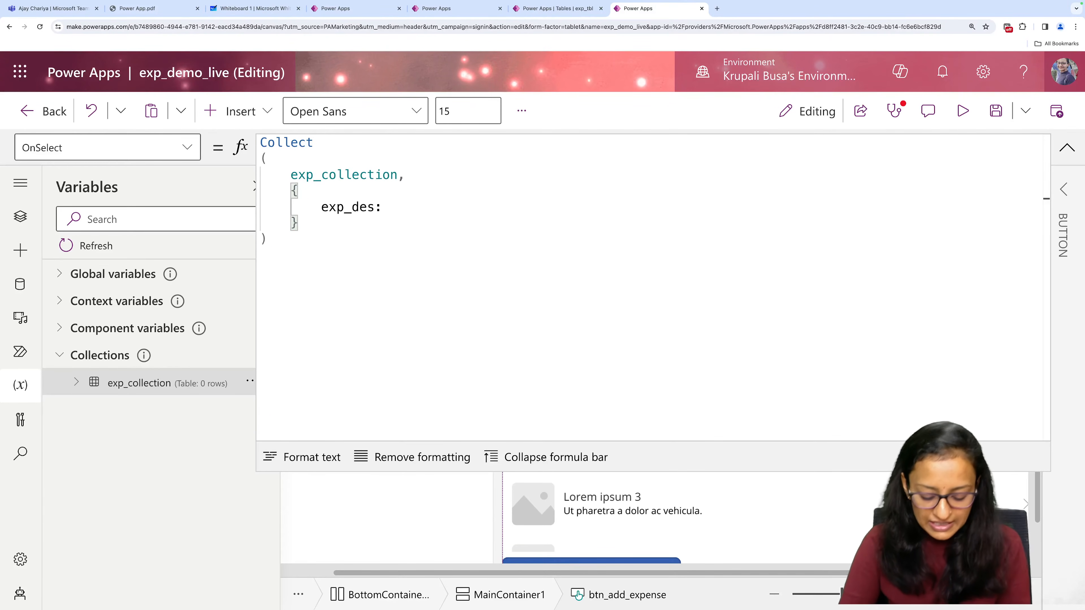
{"action": "type", "text": "this"}
{"action": "key", "text": "BackSpace"}
{"action": "key", "text": "BackSpace"}
{"action": "key", "text": "BackSpace"}
{"action": "key", "text": "BackSpace"}
{"action": "key", "text": "BackSpace"}
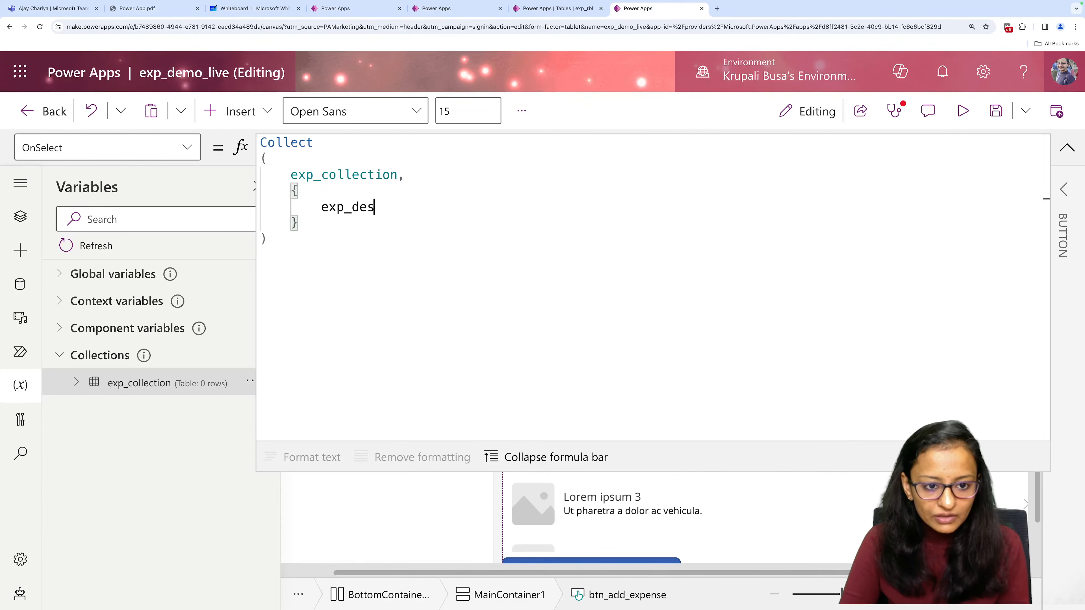
{"action": "type", "text": ":txt"}
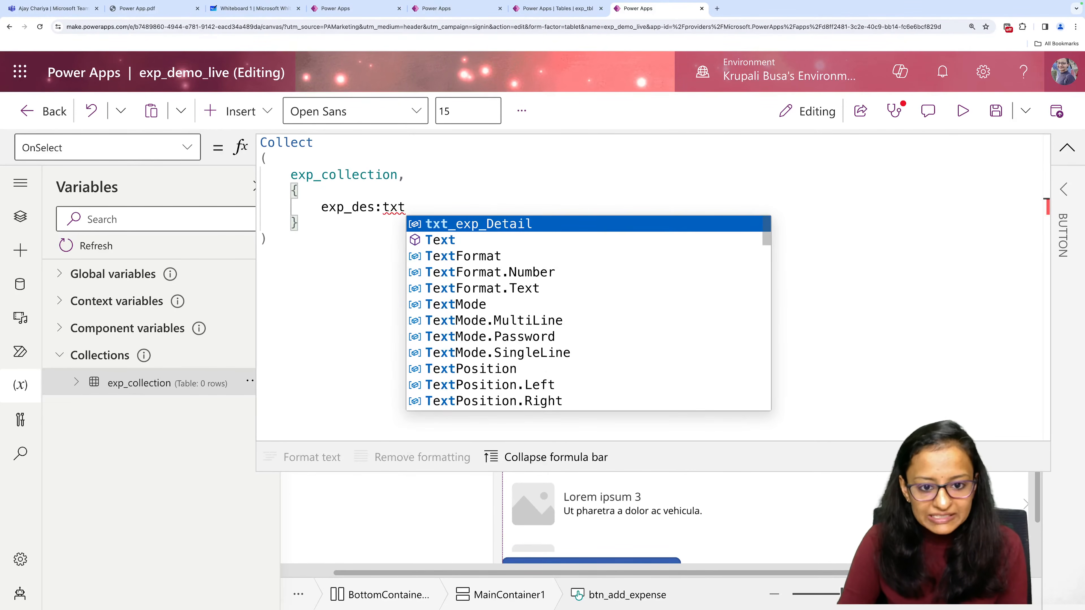
{"action": "key", "text": "Tab"}
{"action": "type", "text": "."}
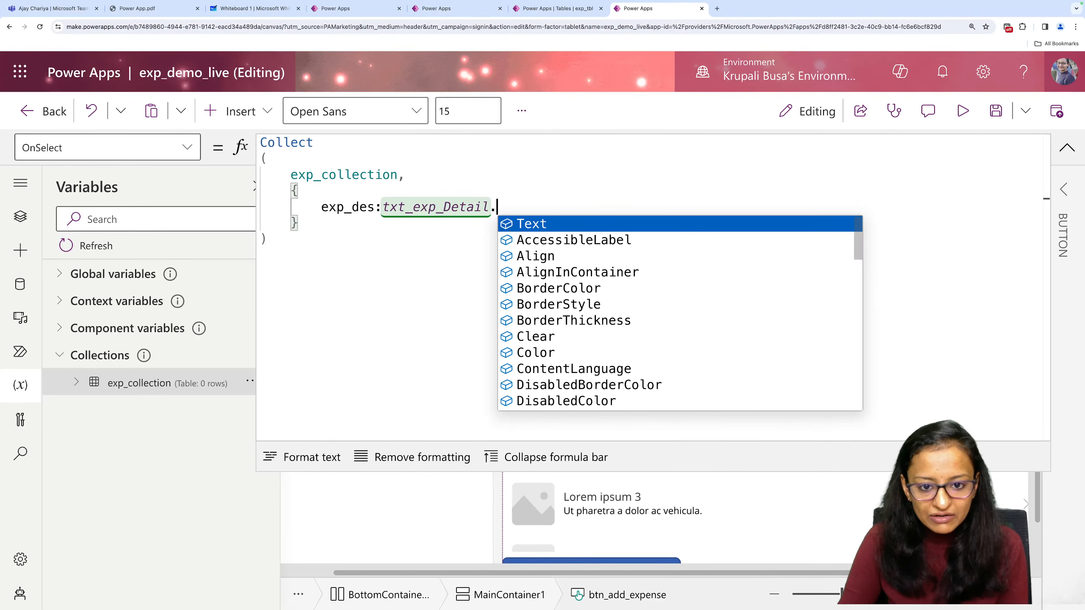
{"action": "type", "text": "Text,"}
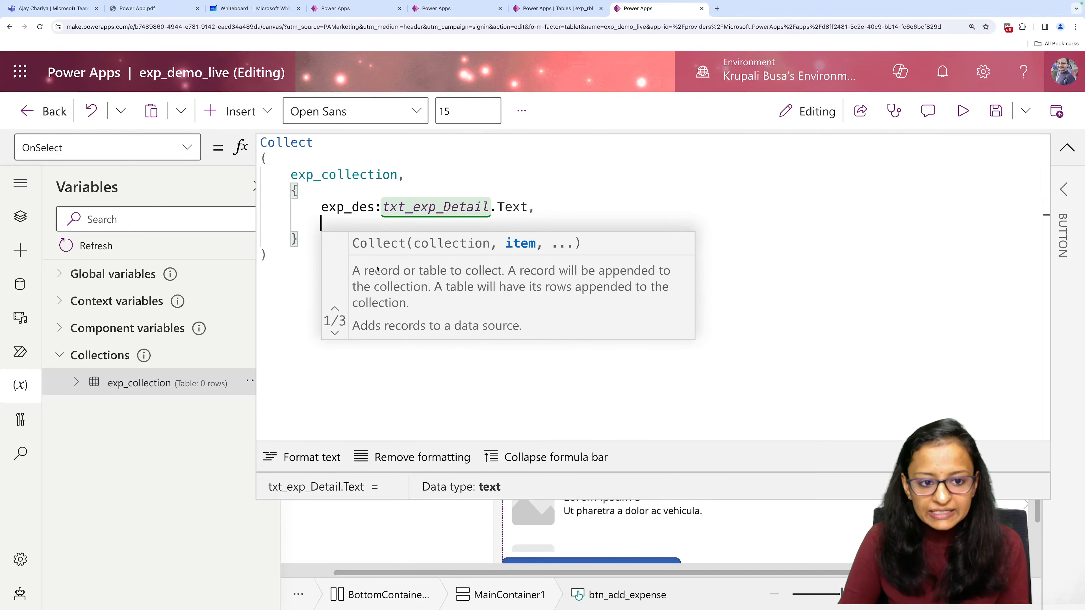
Begin an exp_amt field on the record's next line, with txt_expm as a tentative control reference.
{"action": "key", "text": "Return"}
{"action": "type", "text": "exp_amt"}
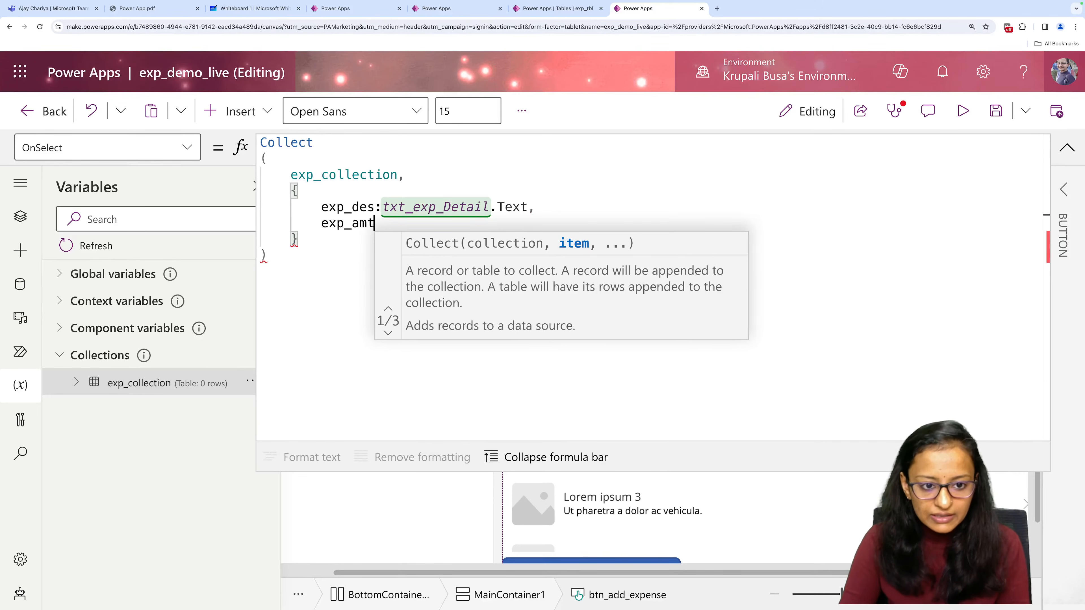
{"action": "type", "text": "=:"}
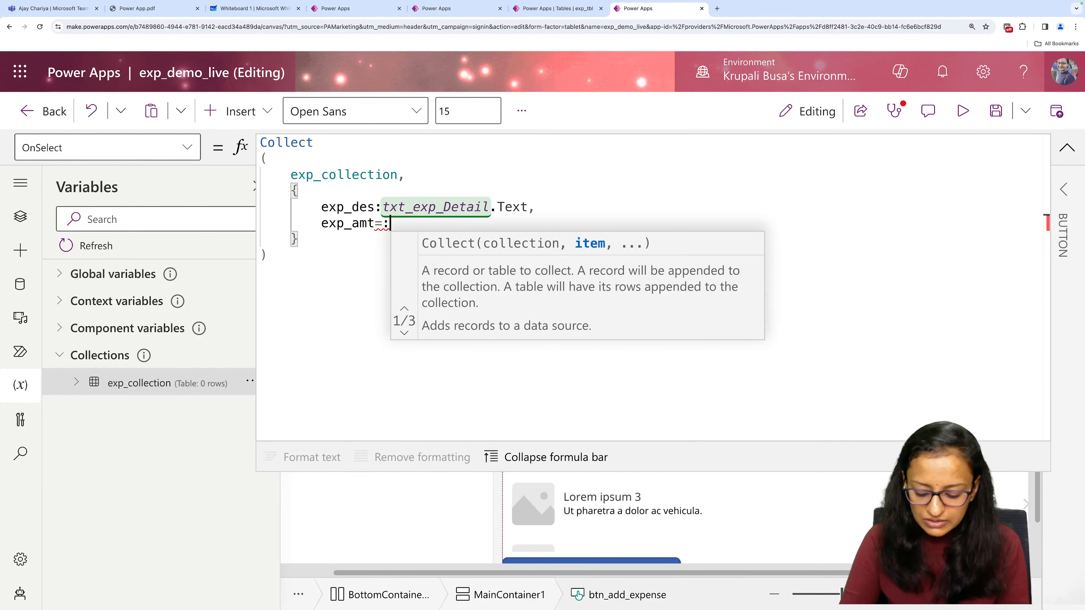
{"action": "key", "text": "BackSpace"}
{"action": "key", "text": "BackSpace"}
{"action": "type", "text": ":t"}
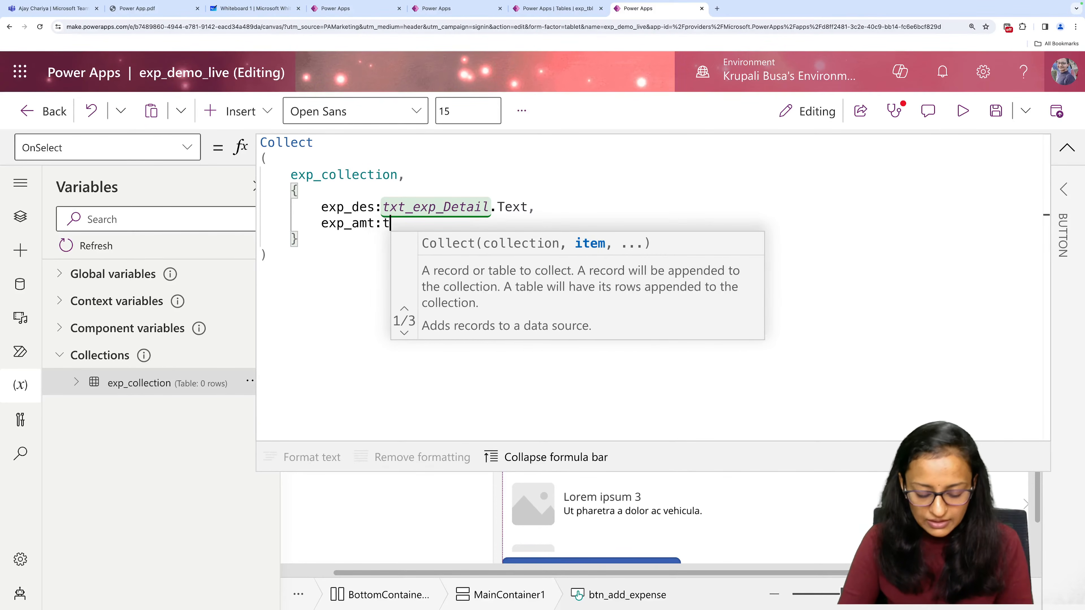
{"action": "type", "text": "h"}
{"action": "key", "text": "BackSpace"}
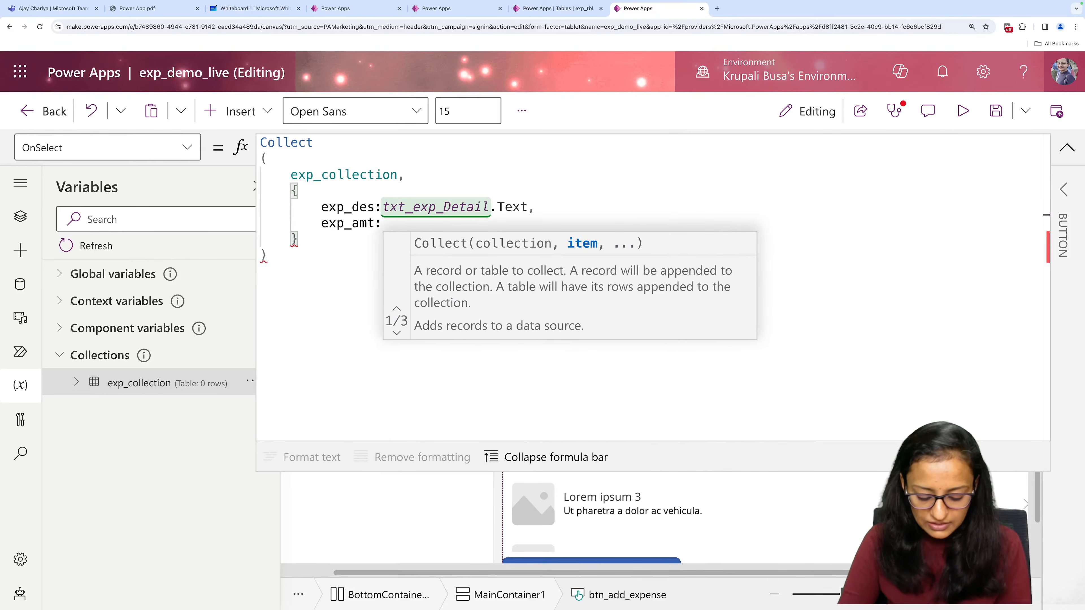
{"action": "type", "text": "xt"}
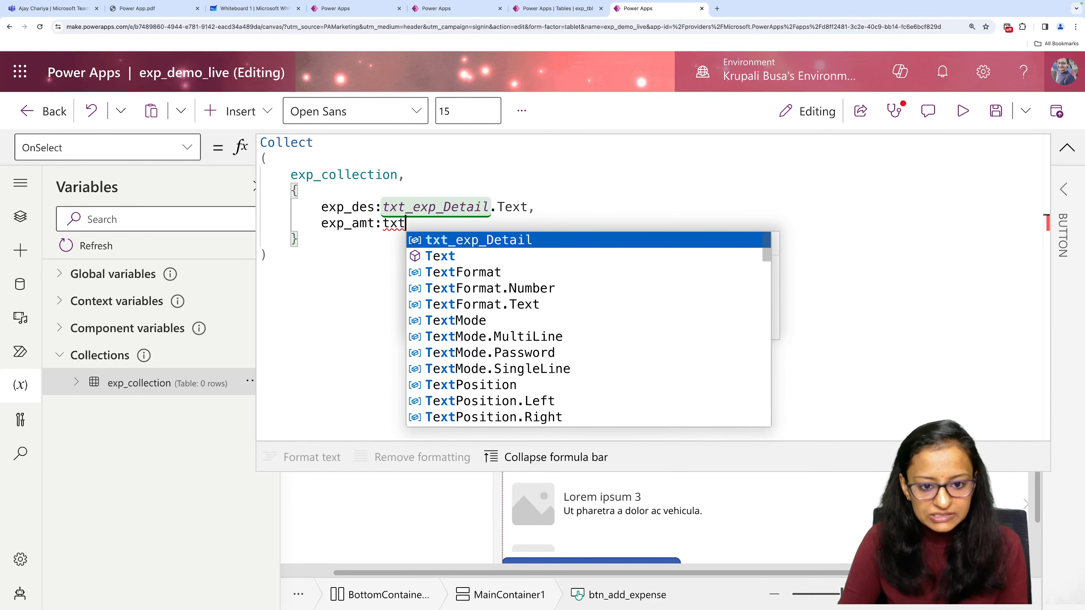
{"action": "type", "text": "_"}
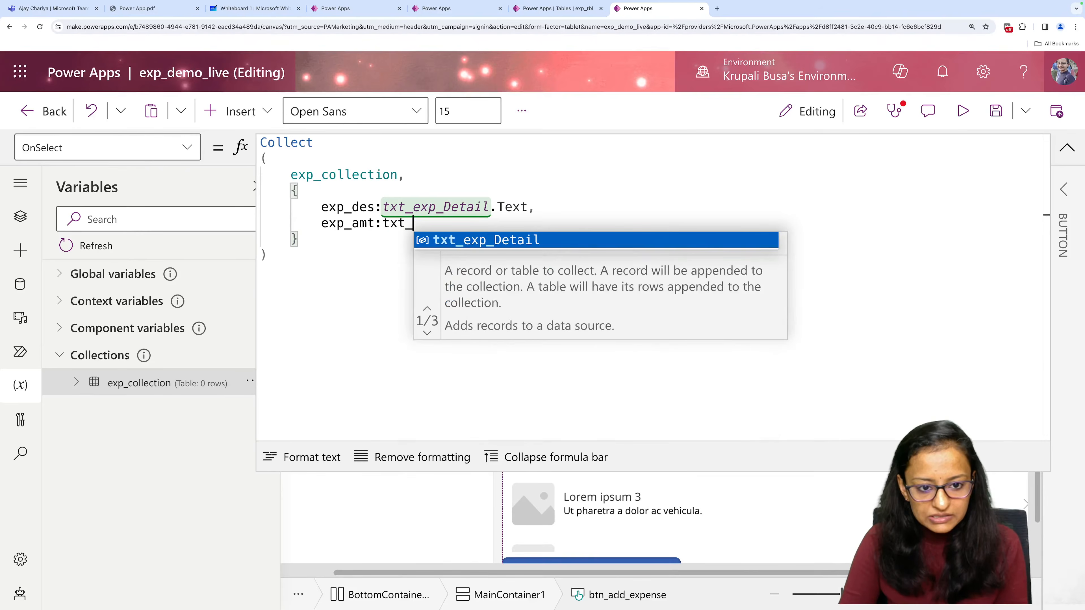
{"action": "type", "text": "expm"}
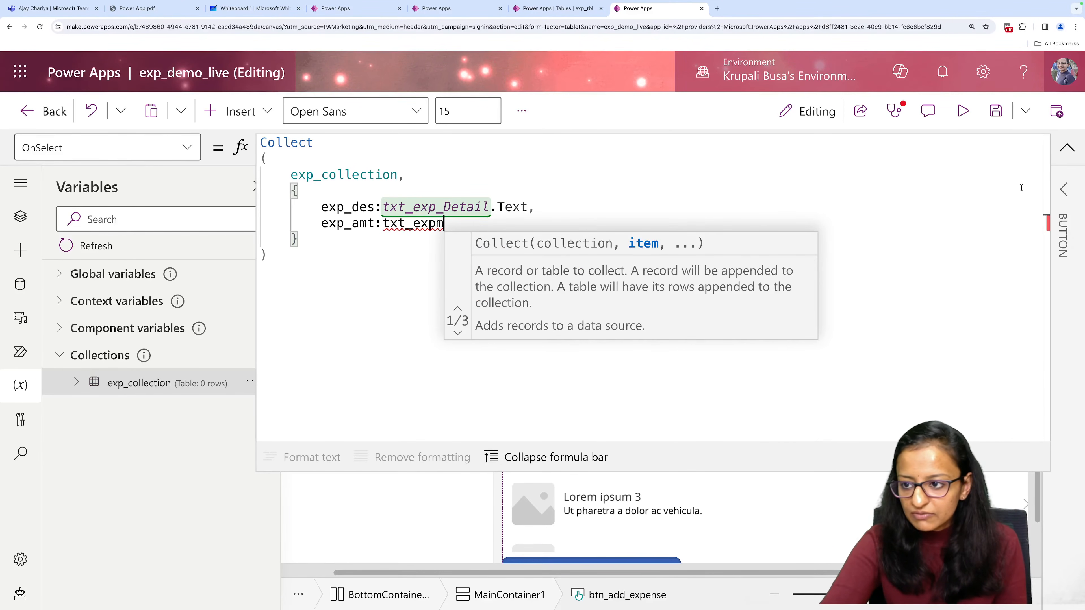
Check the control name of the Enter Expense Amount input and reopen the expanded OnSelect formula of btn_add_expense.
{"action": "left_click", "coordinate": [1067, 147]}
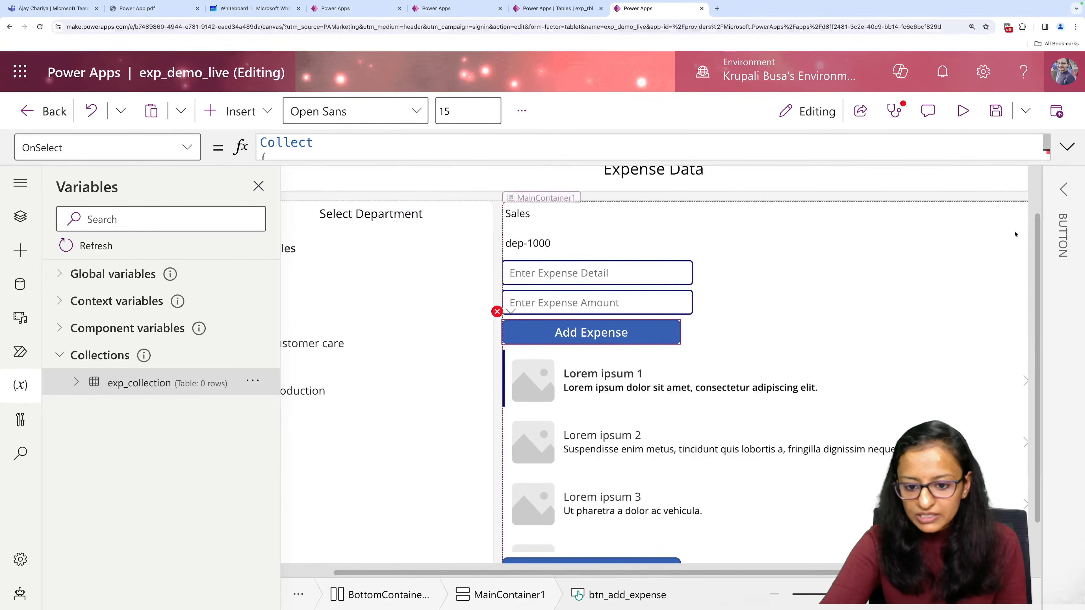
{"action": "left_click", "coordinate": [627, 311]}
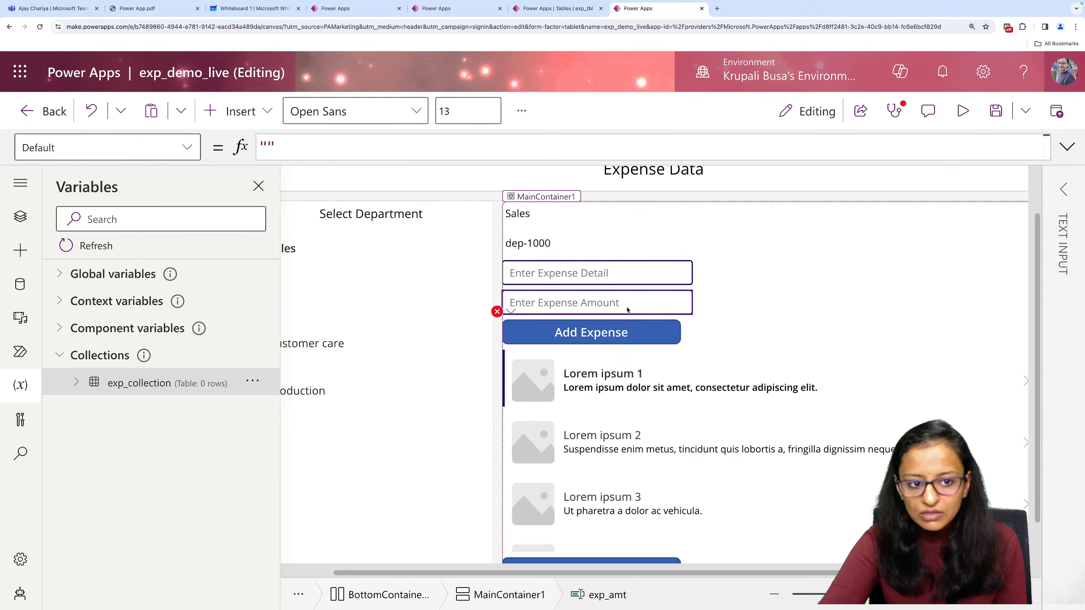
{"action": "left_click", "coordinate": [1064, 191]}
{"action": "left_click", "coordinate": [1060, 191]}
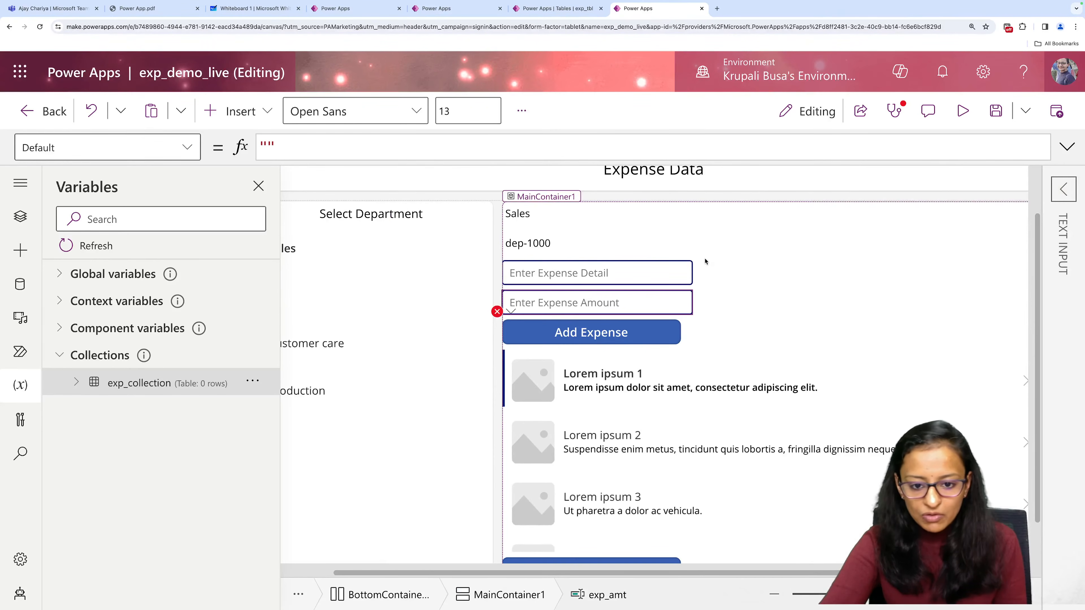
{"action": "left_click", "coordinate": [626, 333]}
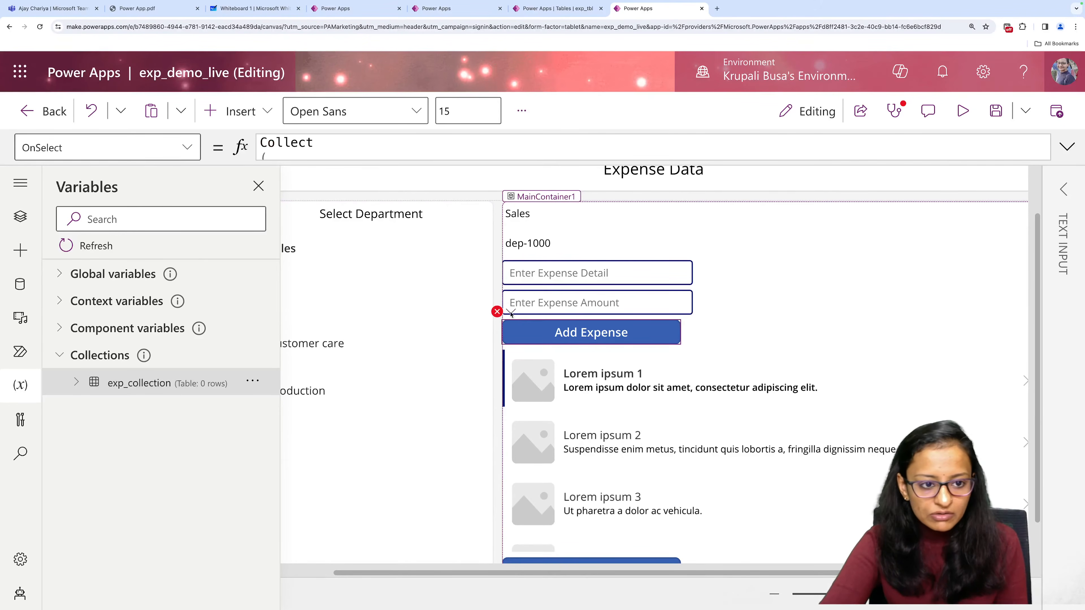
{"action": "left_click", "coordinate": [1068, 148]}
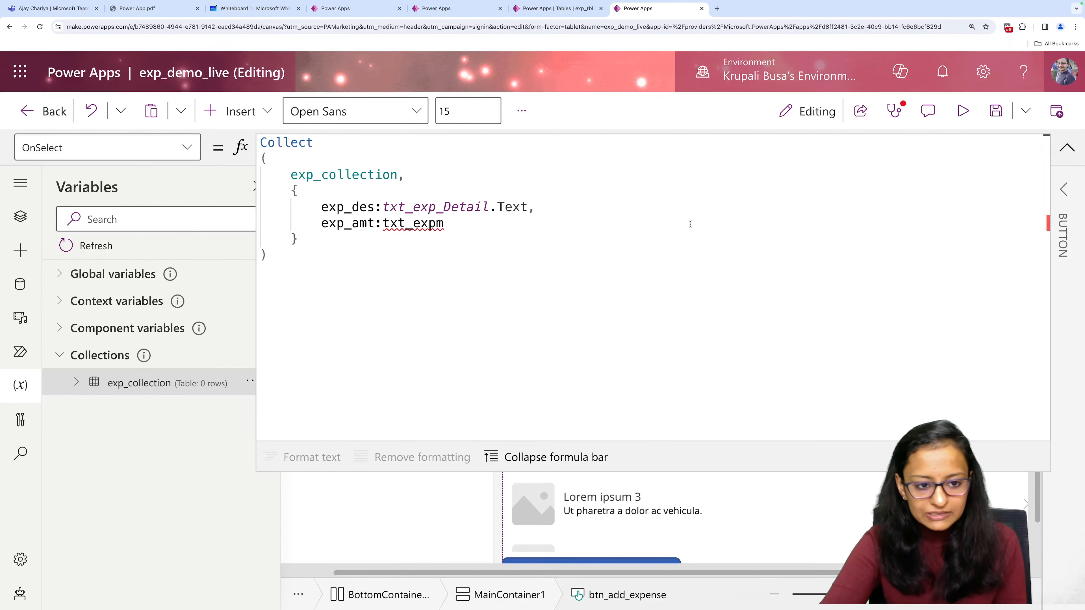
Replace the control reference in the record's exp_amt field with exp_amt.Text.
{"action": "double_click", "coordinate": [402, 225]}
{"action": "type", "text": "exp"}
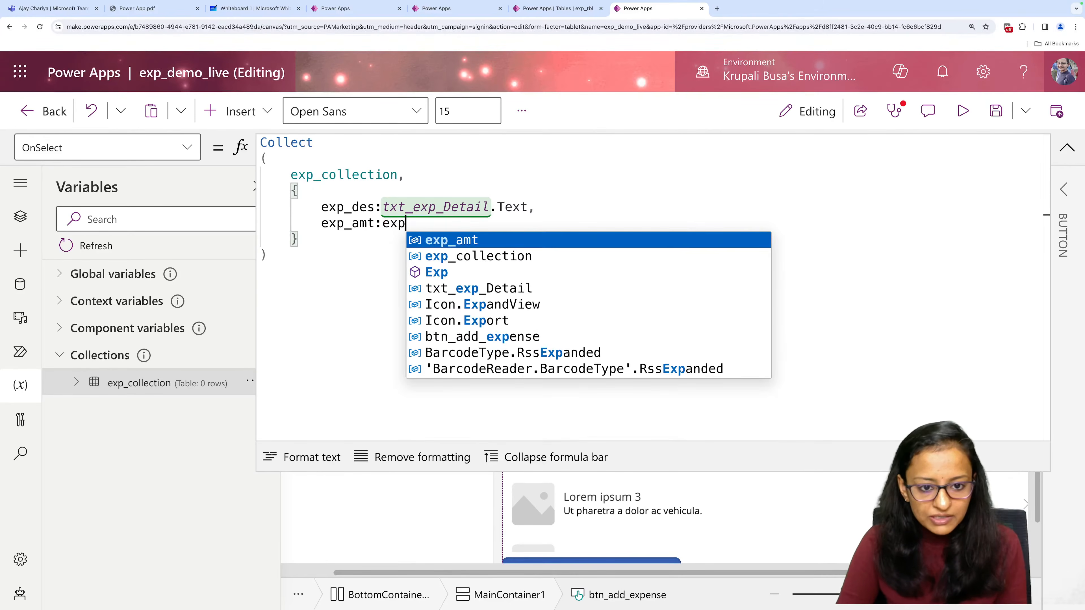
{"action": "key", "text": "Tab"}
{"action": "type", "text": "."}
{"action": "key", "text": "Tab"}
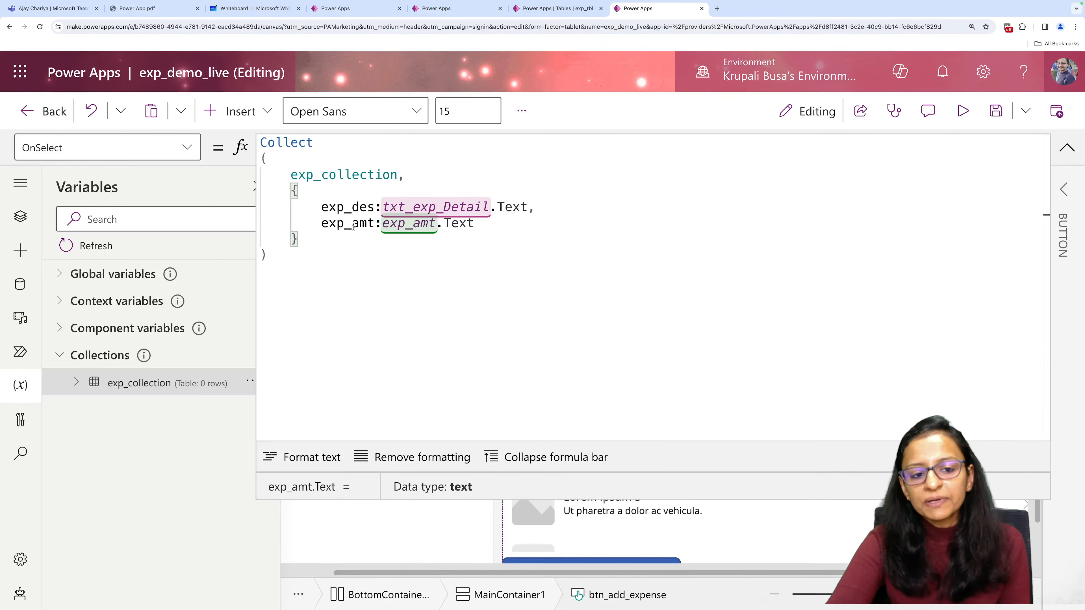
Wrap exp_amt.Text in a Value function to convert the entered amount to a number.
{"action": "left_click", "coordinate": [383, 223]}
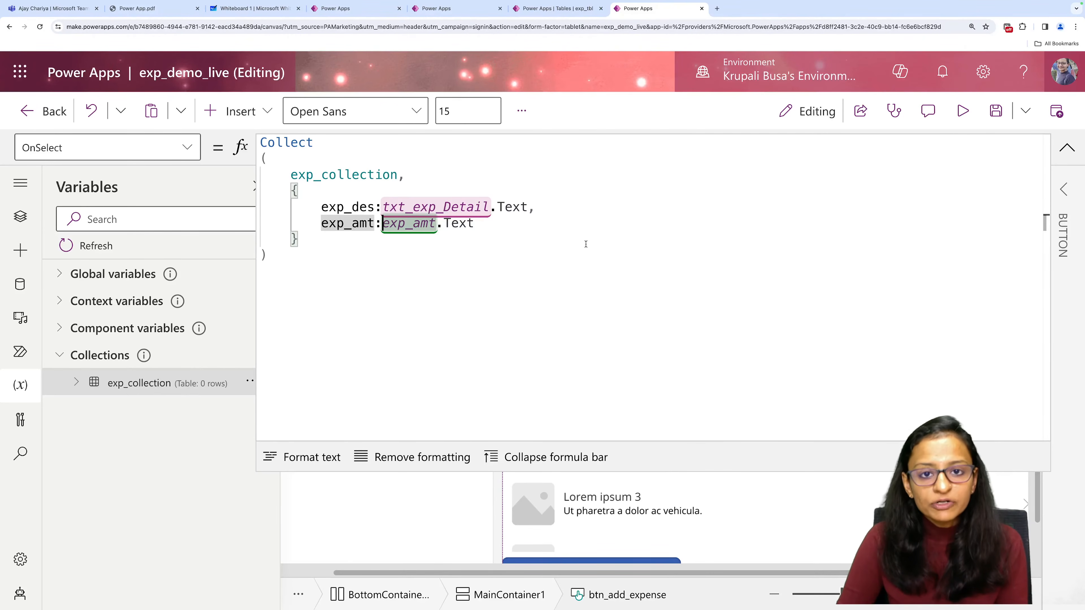
{"action": "type", "text": "Value"}
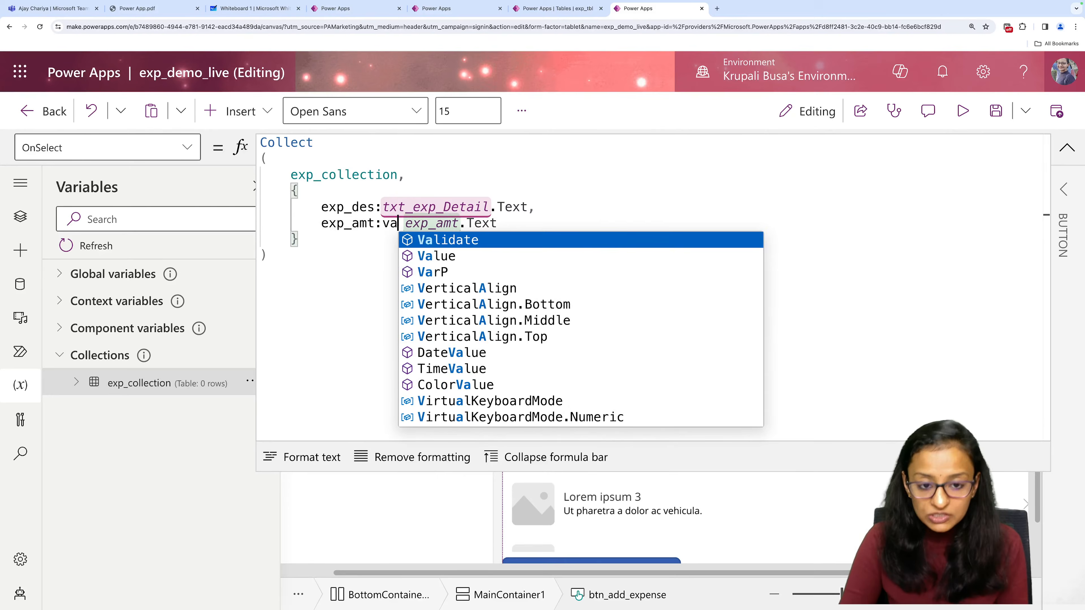
{"action": "key", "text": "Tab"}
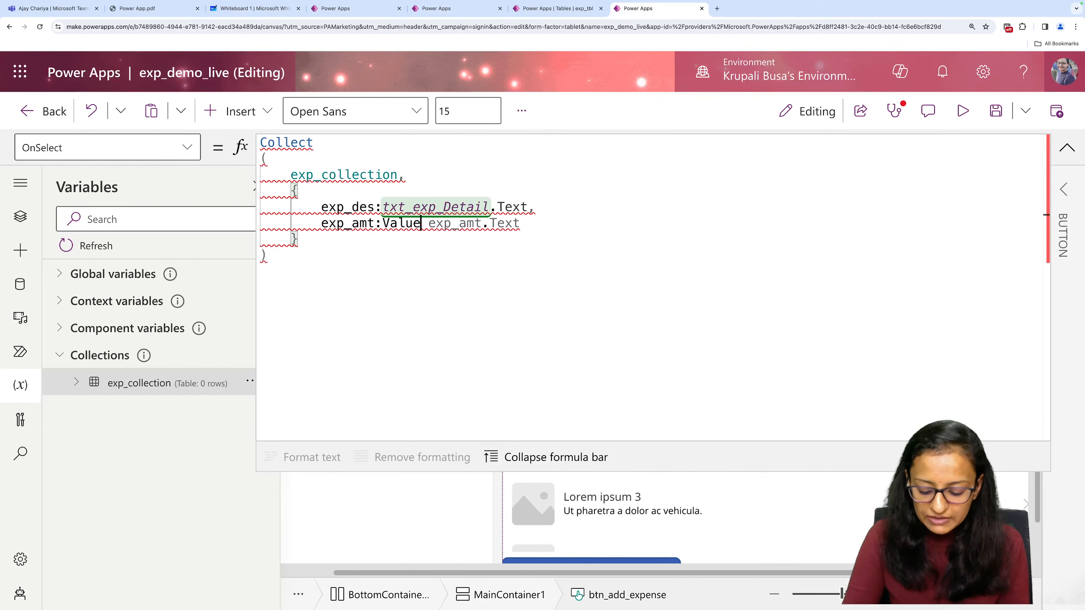
{"action": "type", "text": "("}
{"action": "left_click", "coordinate": [536, 221]}
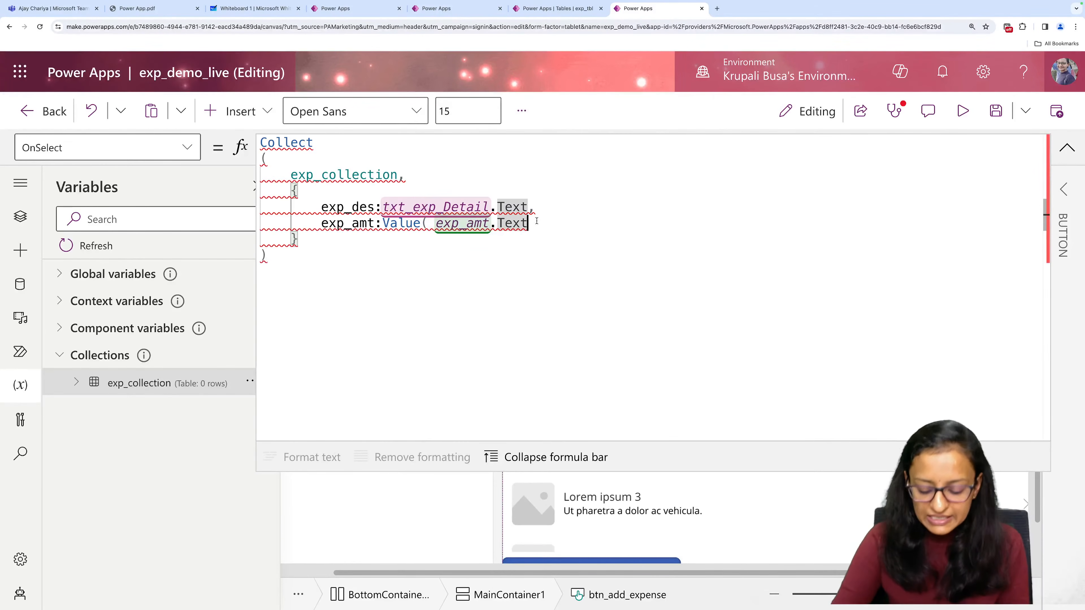
{"action": "type", "text": ")"}
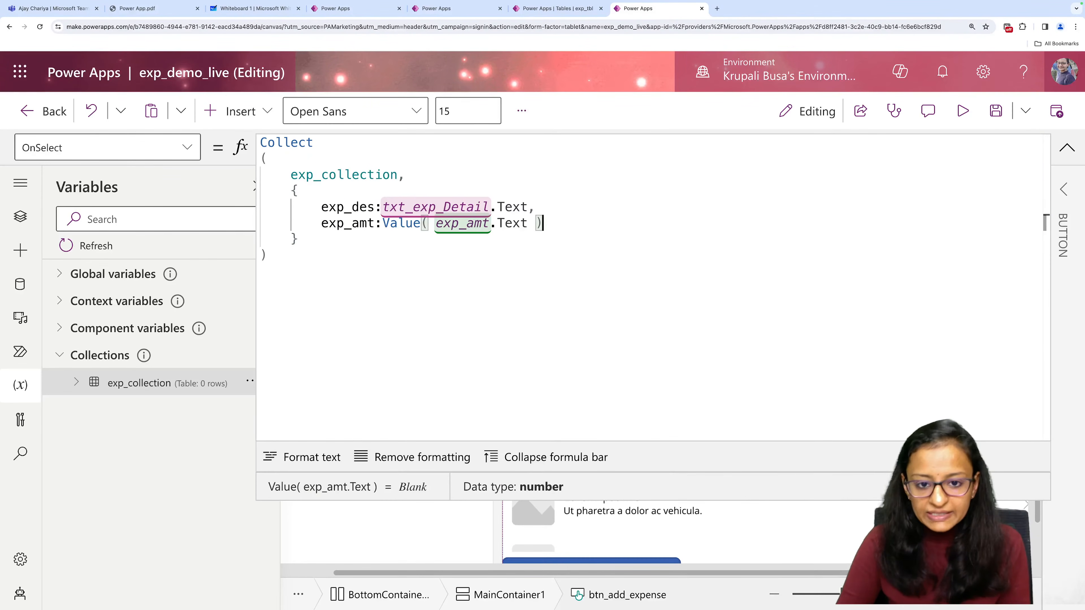
{"action": "type", "text": ","}
Add a dep_id field on a new line of the record and start its value with the LookUp function.
{"action": "key", "text": "Return"}
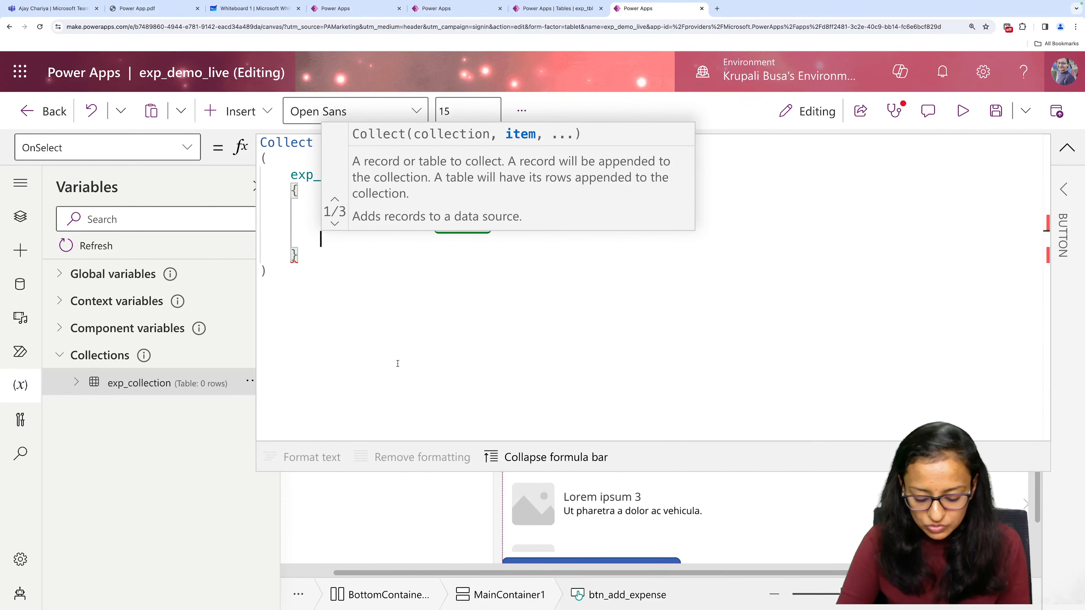
{"action": "type", "text": "dep_"}
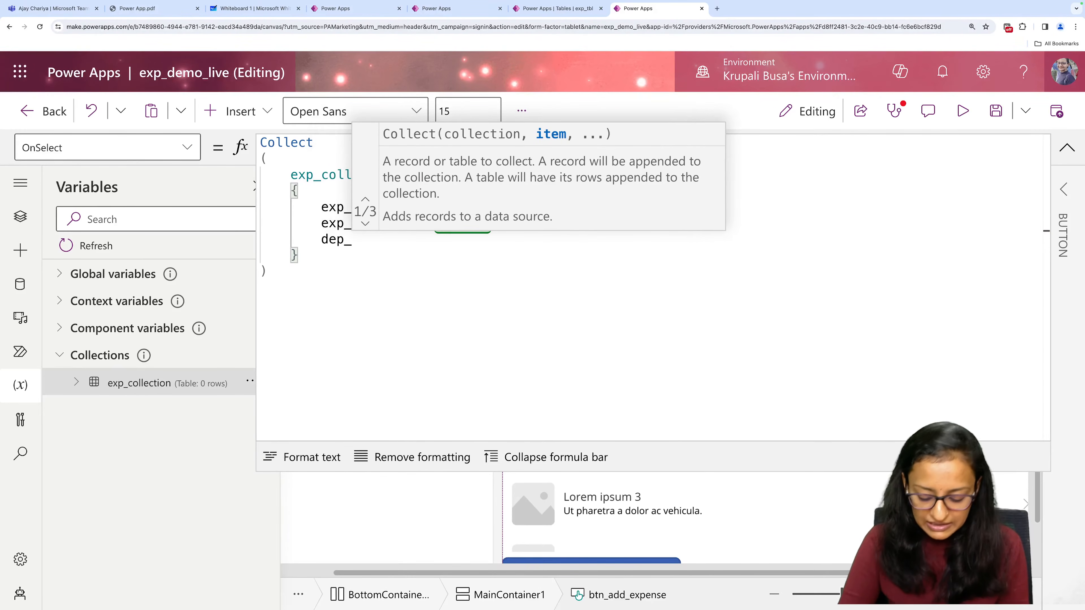
{"action": "type", "text": "id:"}
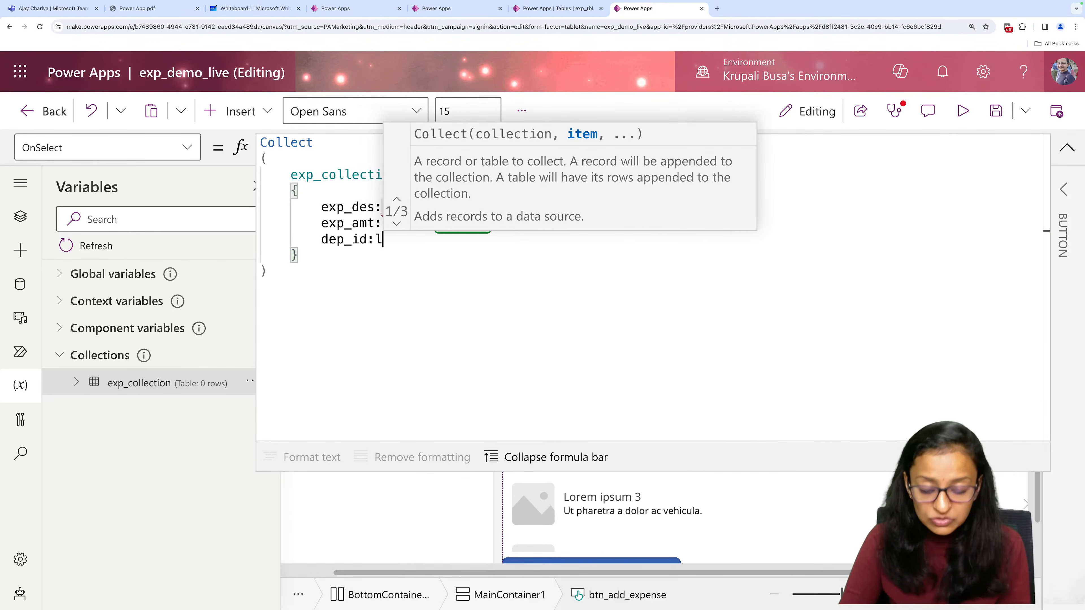
{"action": "type", "text": "LookUp("}
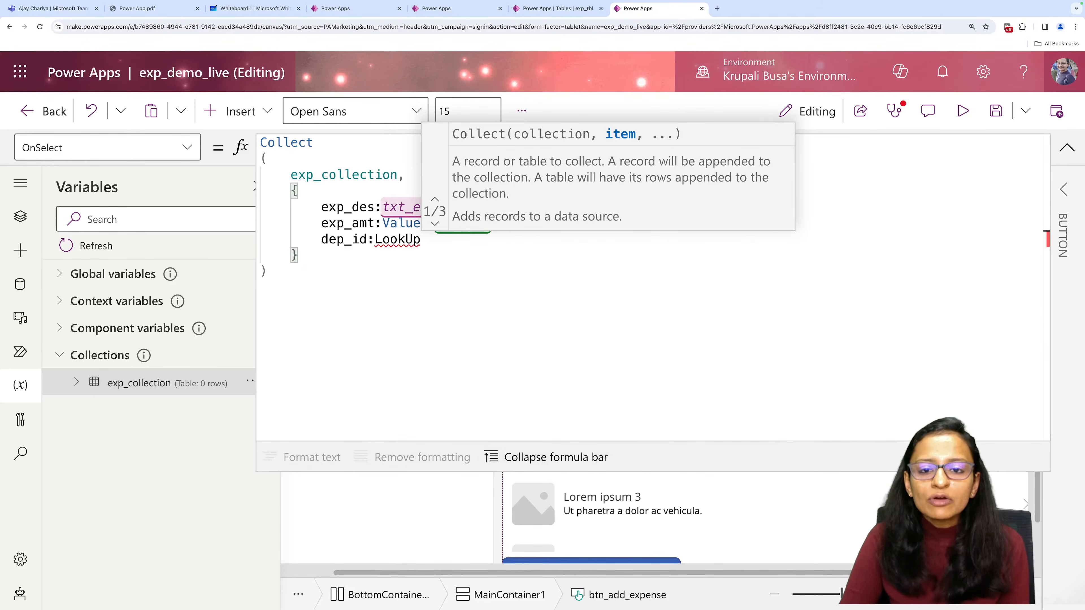
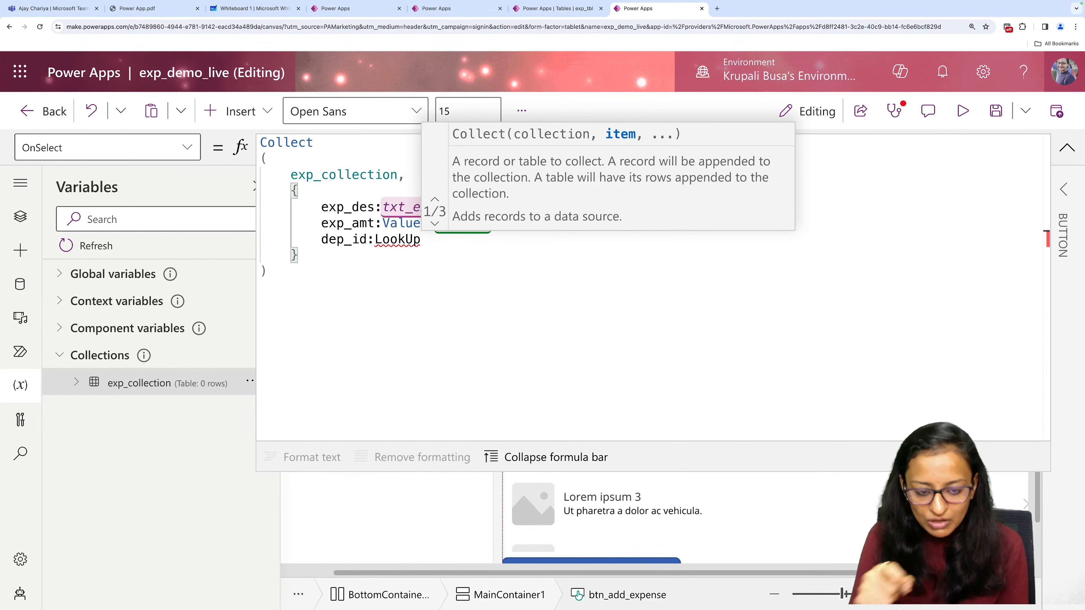
Complete the dep_id value as LookUp(dep_tbls,dep_id=lbl_dep_id.Text) in the collected record.
{"action": "type", "text": "("}
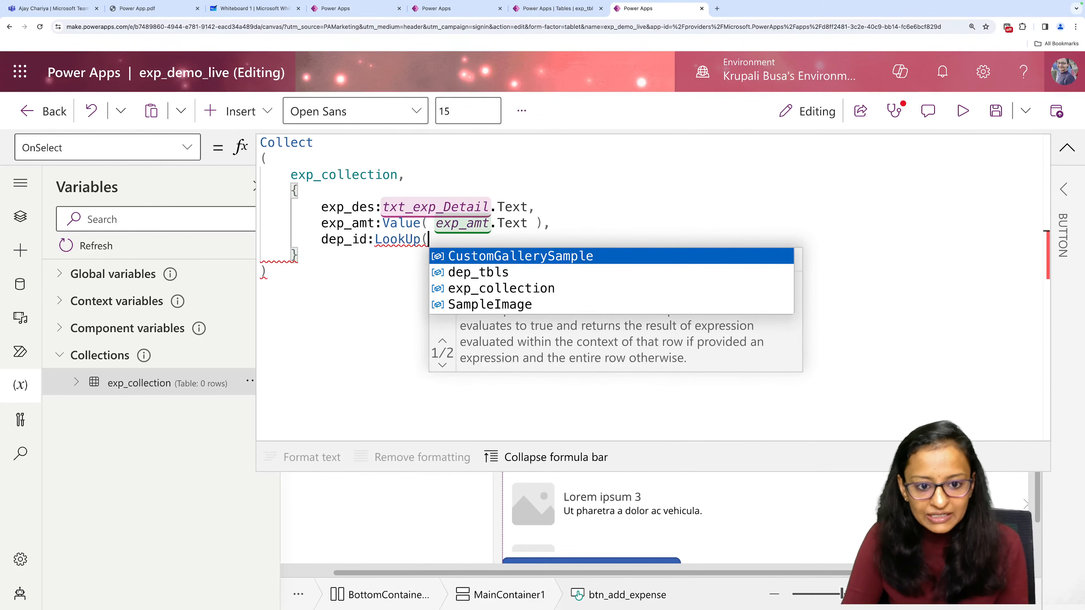
{"action": "key", "text": "Down"}
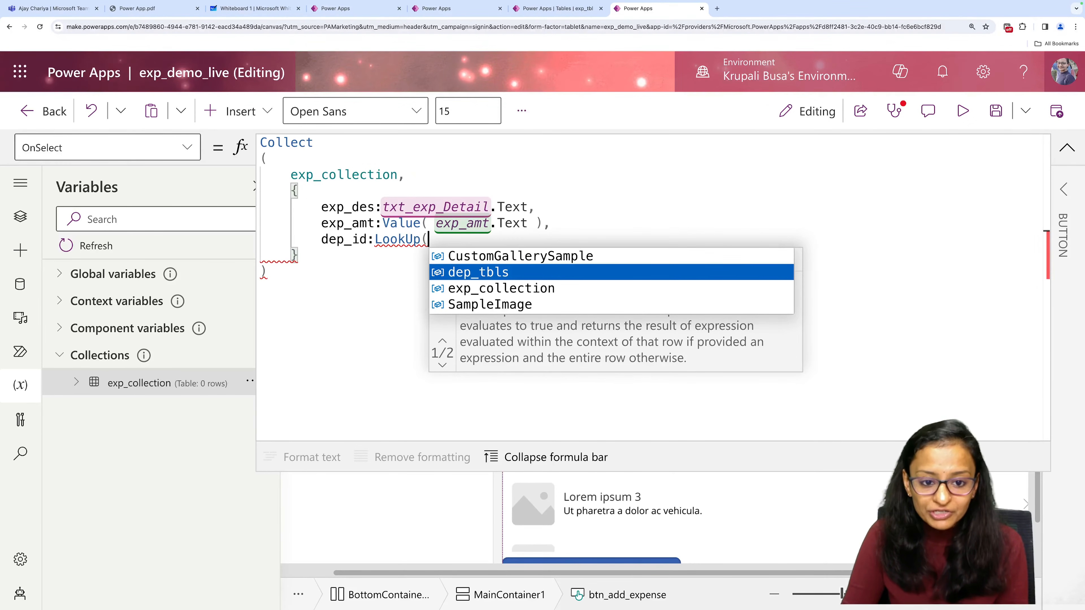
{"action": "key", "text": "Tab"}
{"action": "type", "text": ",de"}
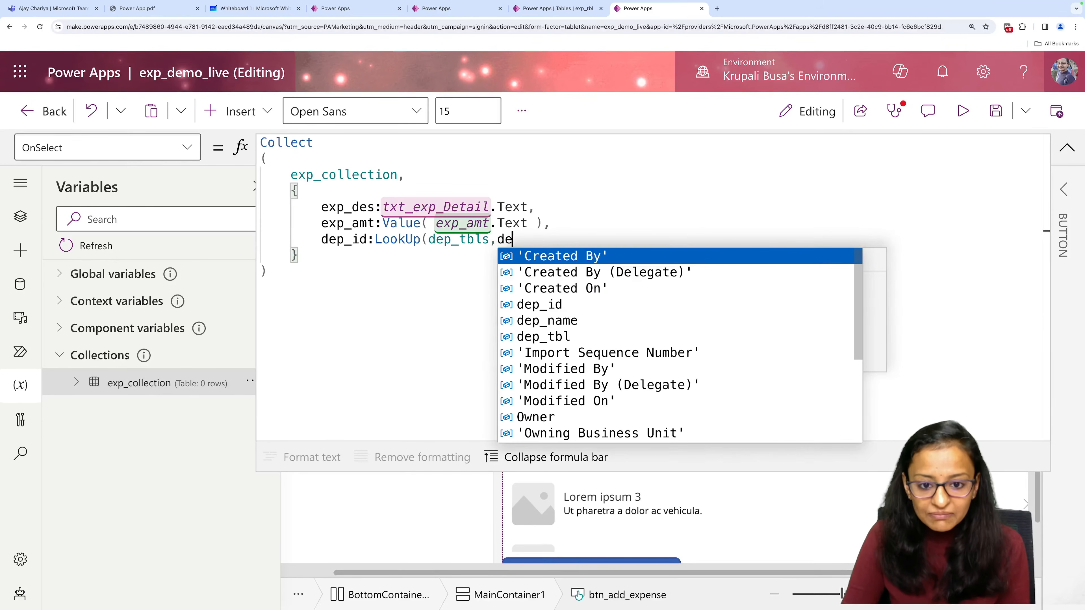
{"action": "key", "text": "Tab"}
{"action": "type", "text": "="}
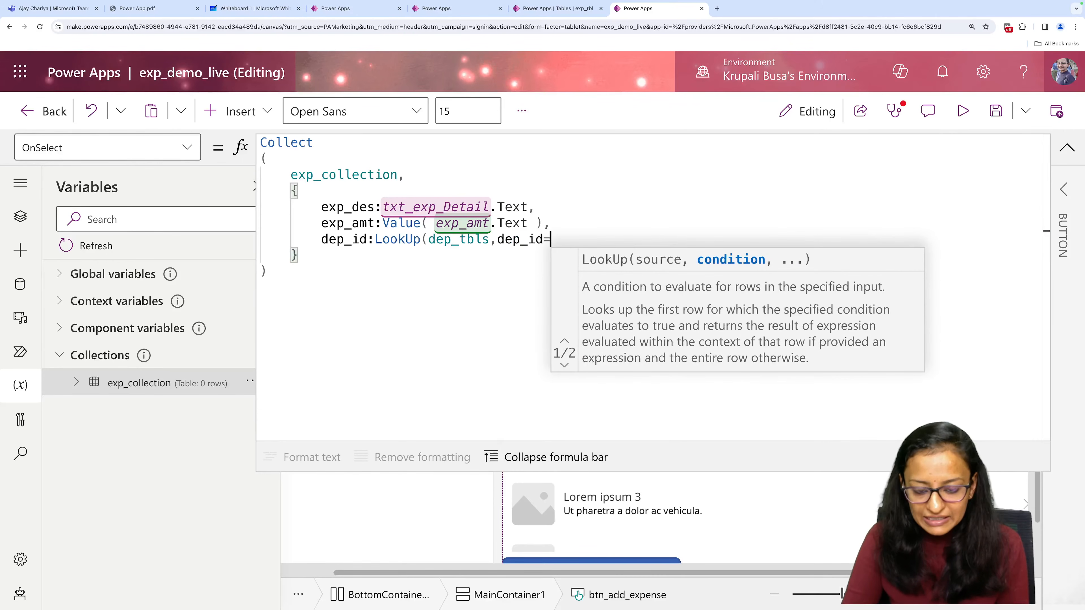
{"action": "type", "text": "lbl"}
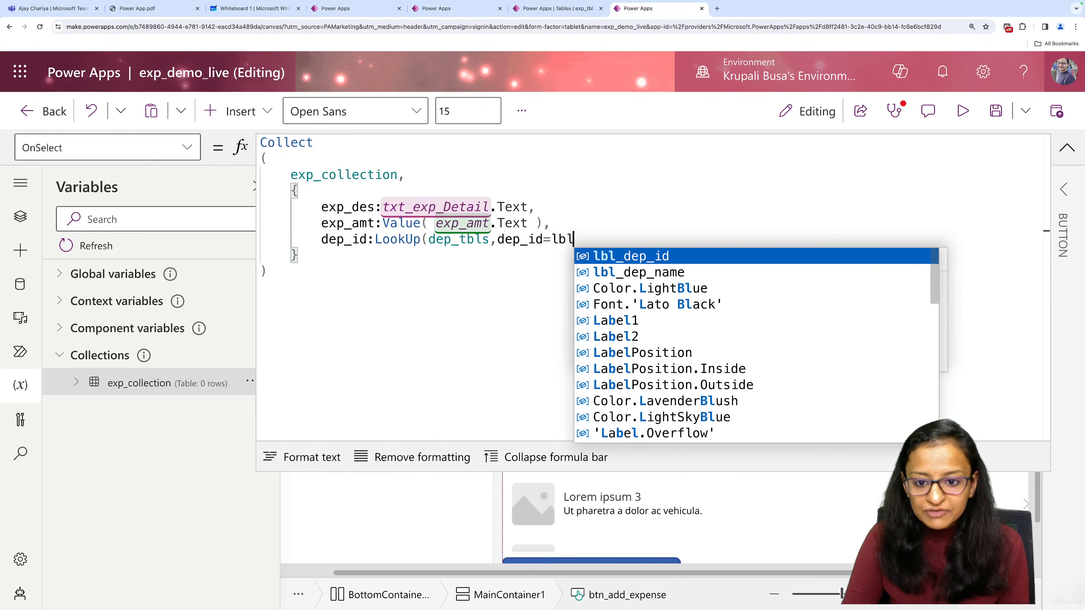
{"action": "key", "text": "Tab"}
{"action": "type", "text": "."}
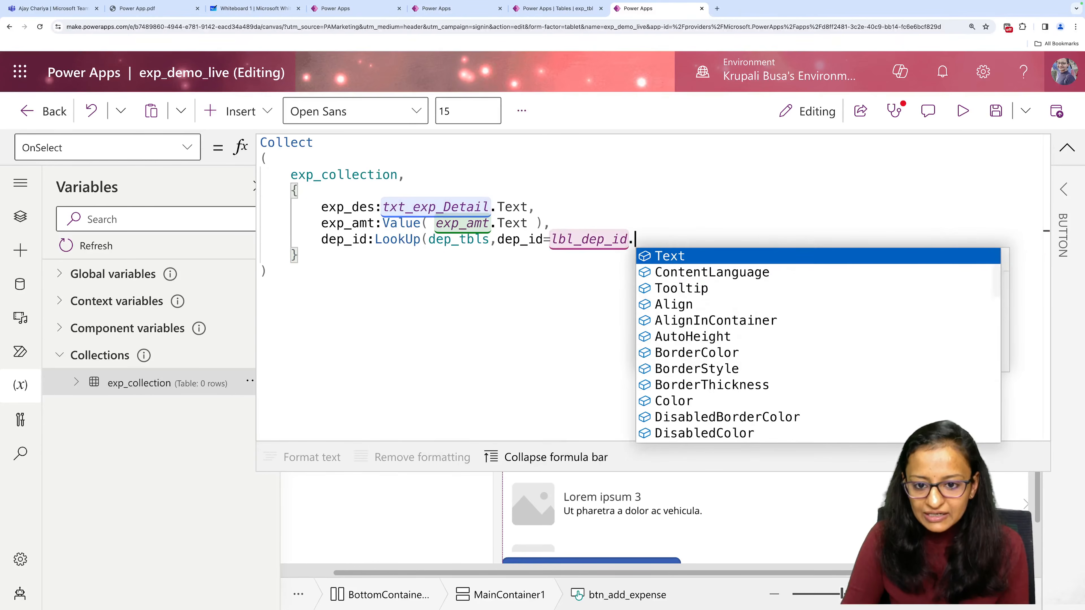
{"action": "key", "text": "Tab"}
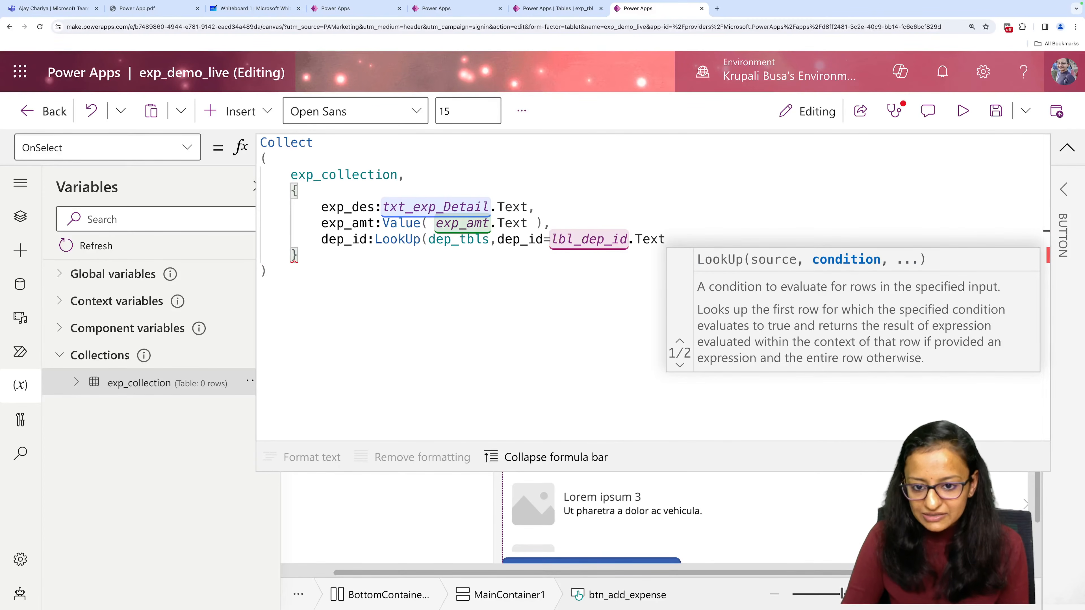
{"action": "type", "text": ")"}
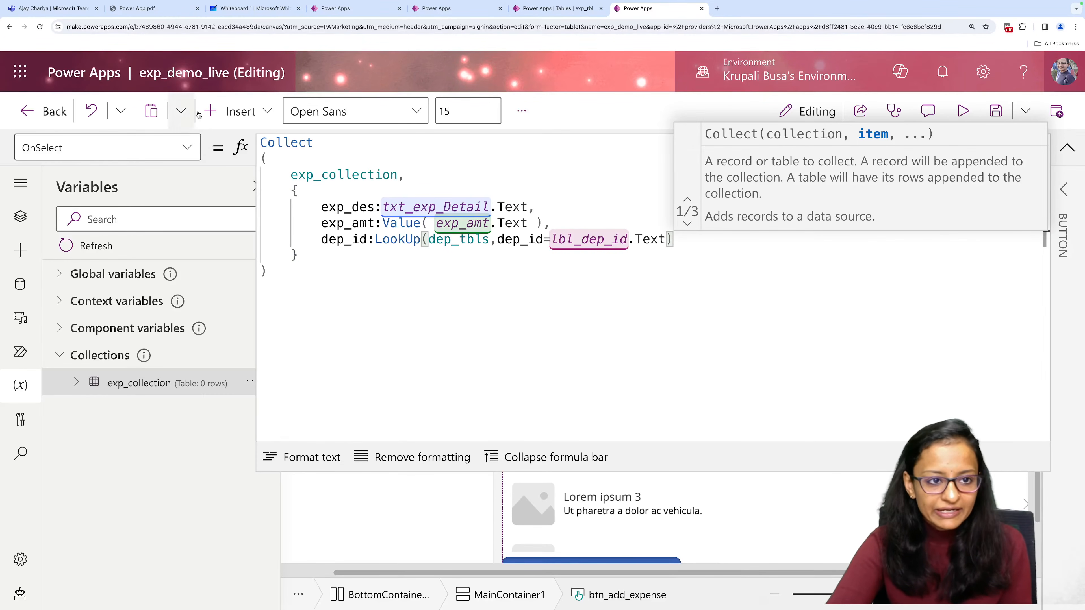
Compare the dep_id line with the OnSelect formulas of Add Expense and Save All Expense in the Live Demo app.
{"action": "left_click", "coordinate": [342, 6]}
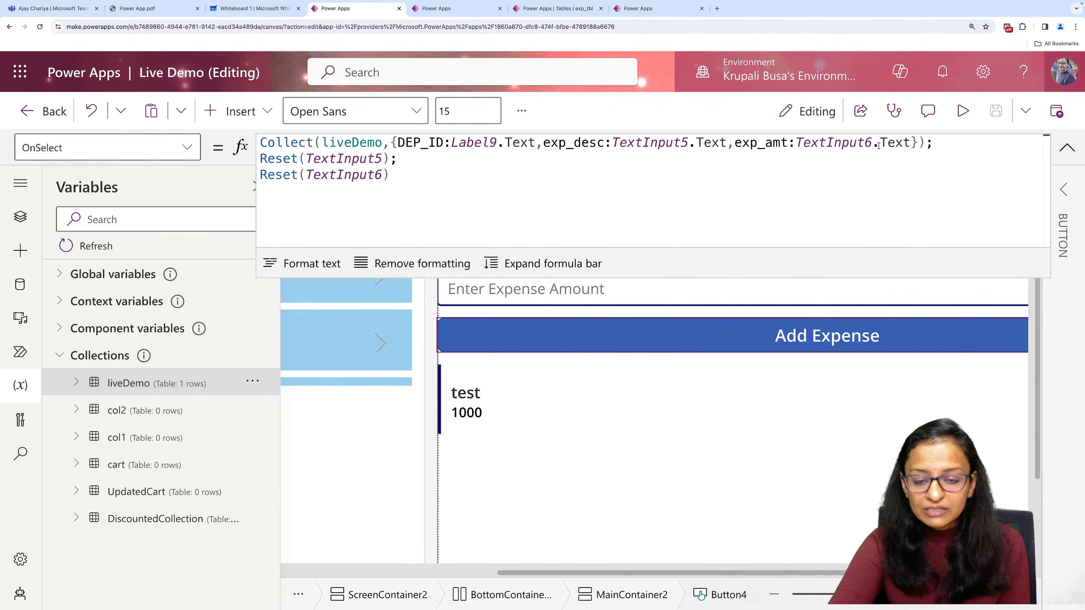
{"action": "left_click", "coordinate": [638, 8]}
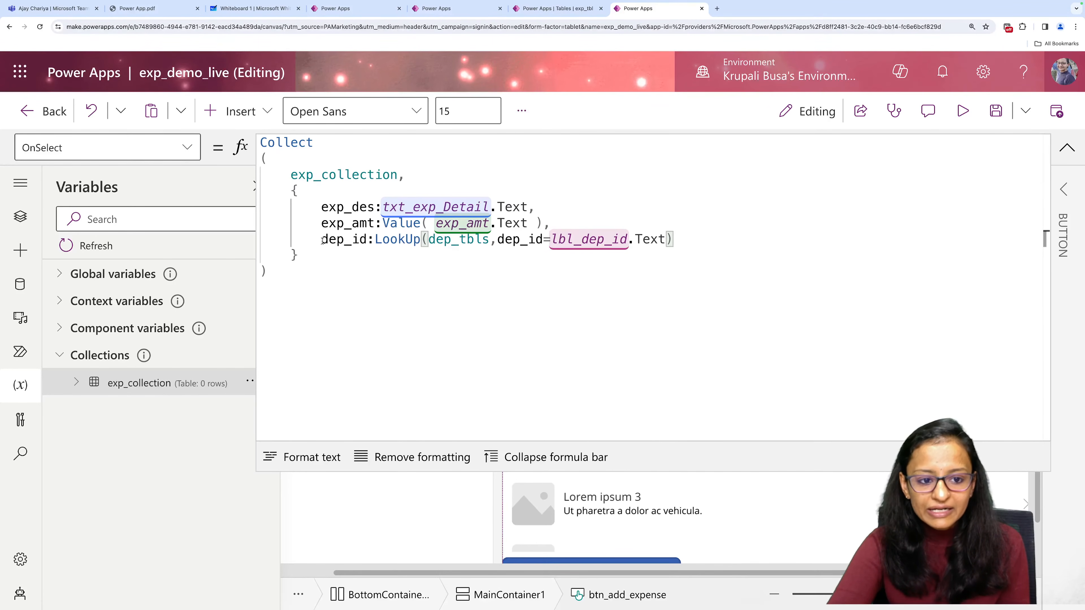
{"action": "left_click_drag", "start_coordinate": [322, 240], "coordinate": [667, 240]}
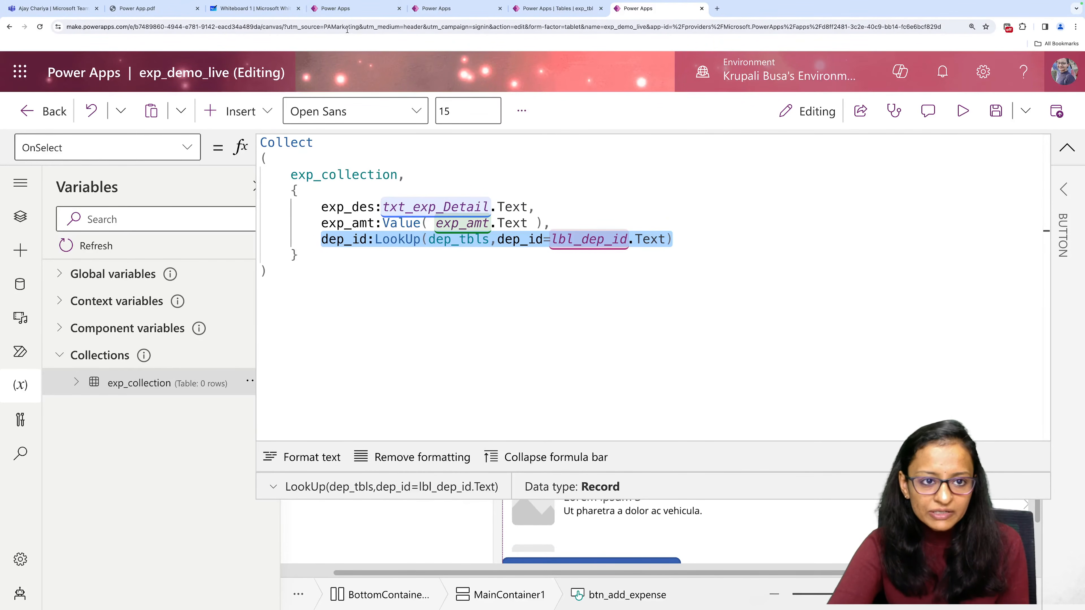
{"action": "left_click", "coordinate": [356, 8]}
{"action": "scroll", "coordinate": [543, 455], "scroll_direction": "down", "scroll_amount": 8}
{"action": "scroll", "coordinate": [554, 473], "scroll_direction": "right", "scroll_amount": 2}
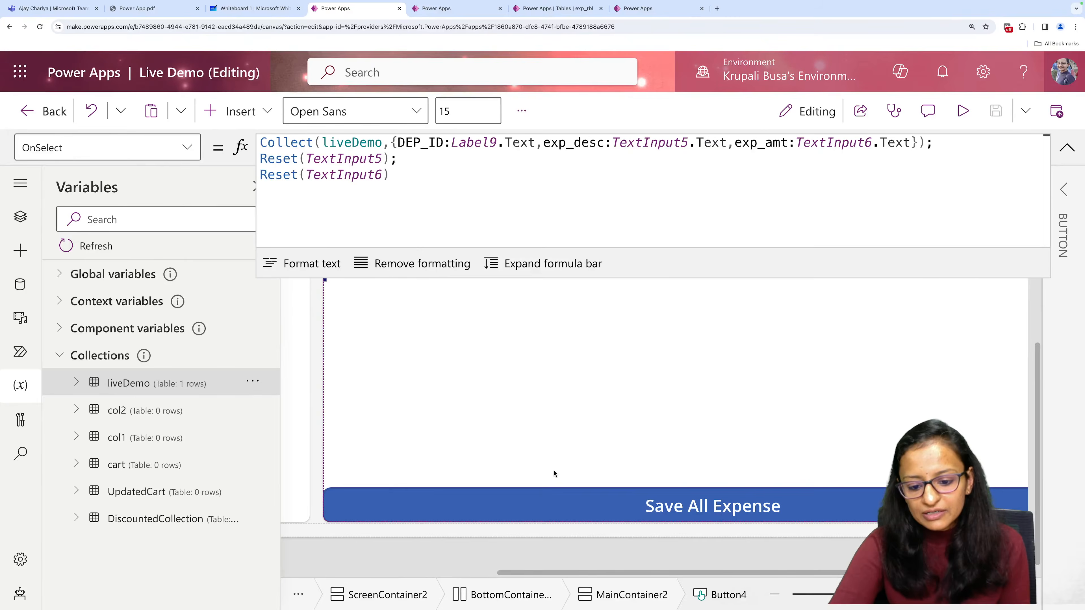
{"action": "left_click", "coordinate": [564, 503]}
{"action": "scroll", "coordinate": [331, 202], "scroll_direction": "down", "scroll_amount": 5}
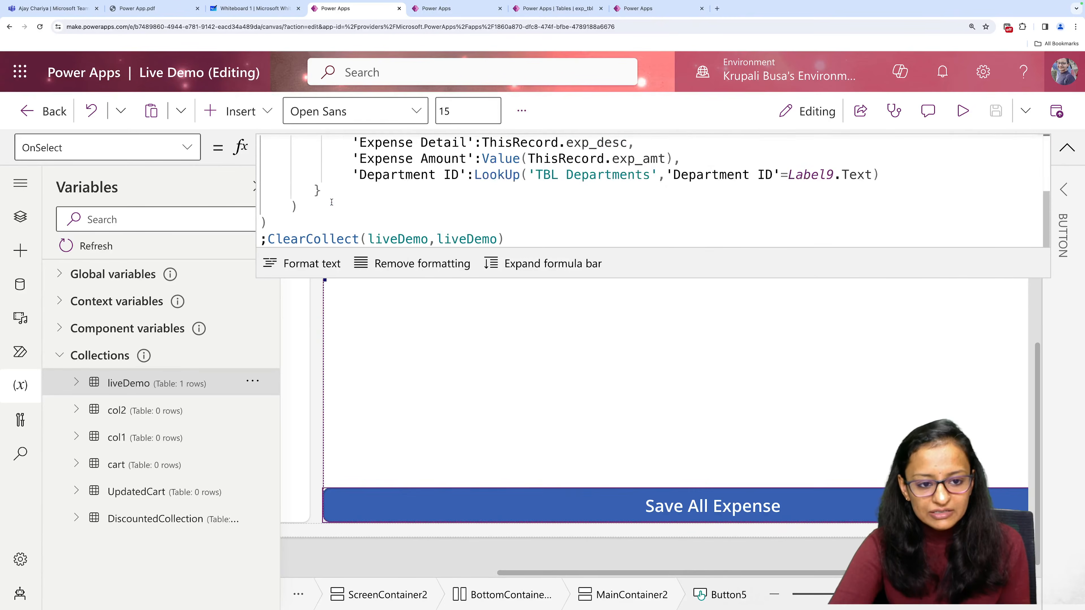
{"action": "scroll", "coordinate": [331, 202], "scroll_direction": "up", "scroll_amount": 5}
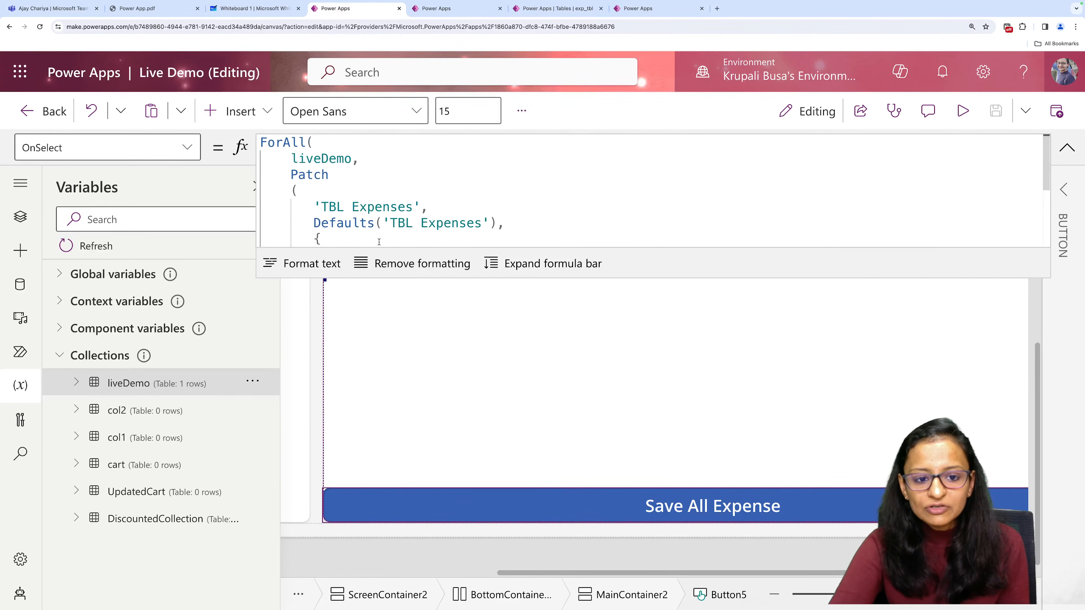
{"action": "left_click", "coordinate": [639, 7]}
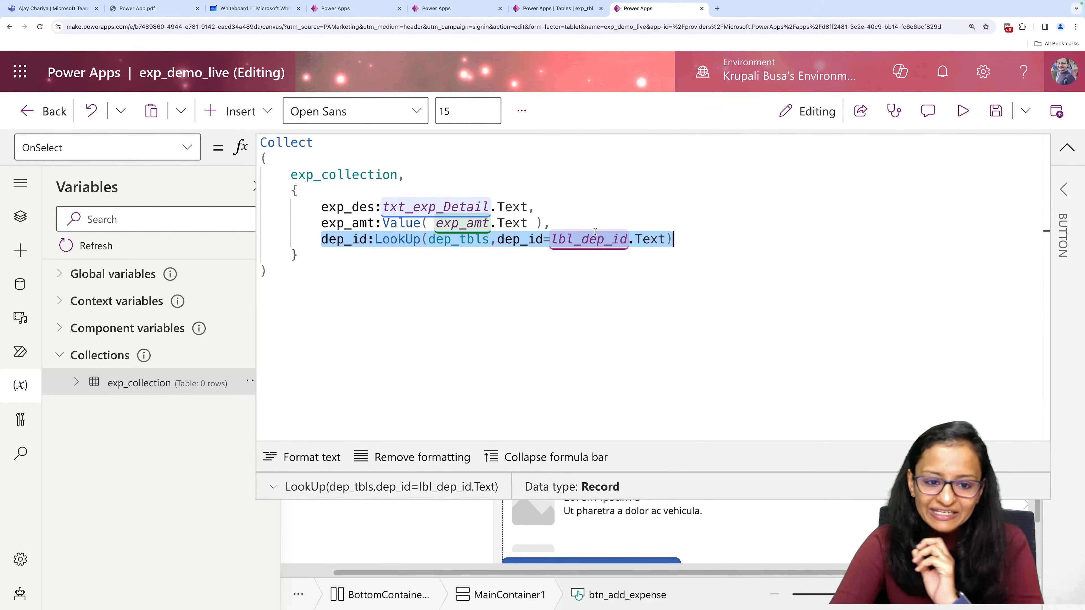
Remove the dep_id line and the comma before it from the Collect record, and save the app.
{"action": "left_click_drag", "start_coordinate": [316, 239], "coordinate": [673, 239]}
{"action": "key", "text": "BackSpace"}
{"action": "key", "text": "BackSpace"}
{"action": "key", "text": "BackSpace"}
{"action": "key", "text": "BackSpace"}
{"action": "key", "text": "BackSpace"}
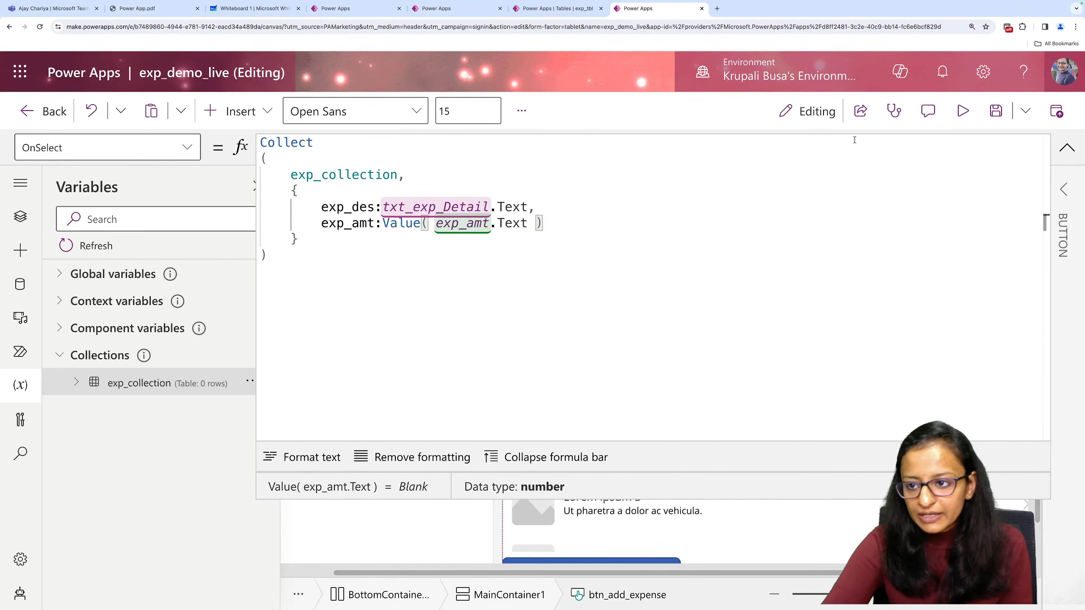
{"action": "left_click", "coordinate": [996, 111]}
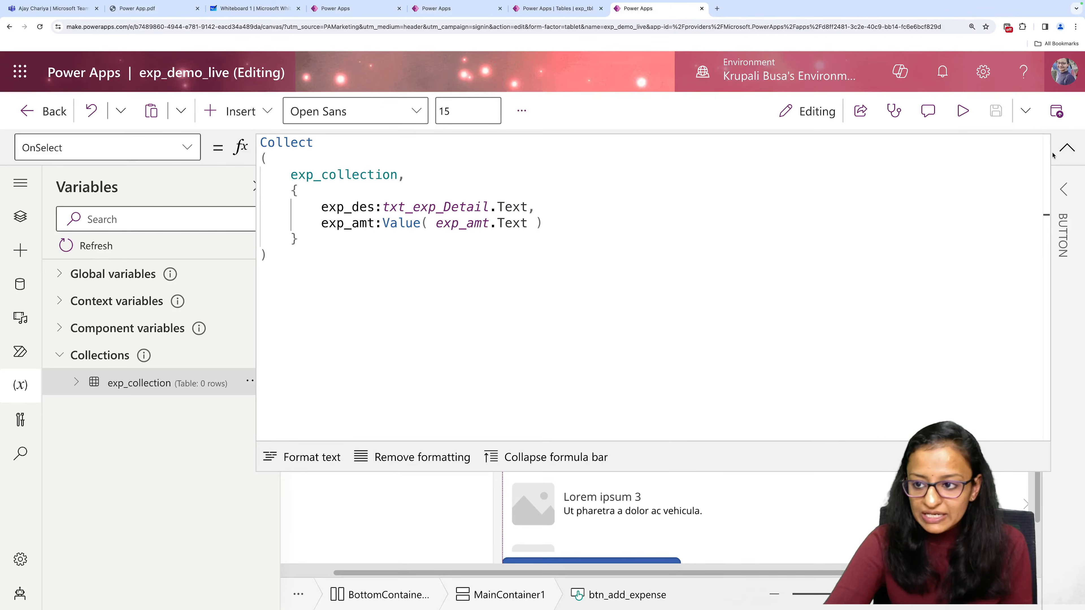
Append Reset(txt_exp_Detail); on a new line after the Collect call in the OnSelect formula of btn_add_expense.
{"action": "left_click", "coordinate": [1066, 148]}
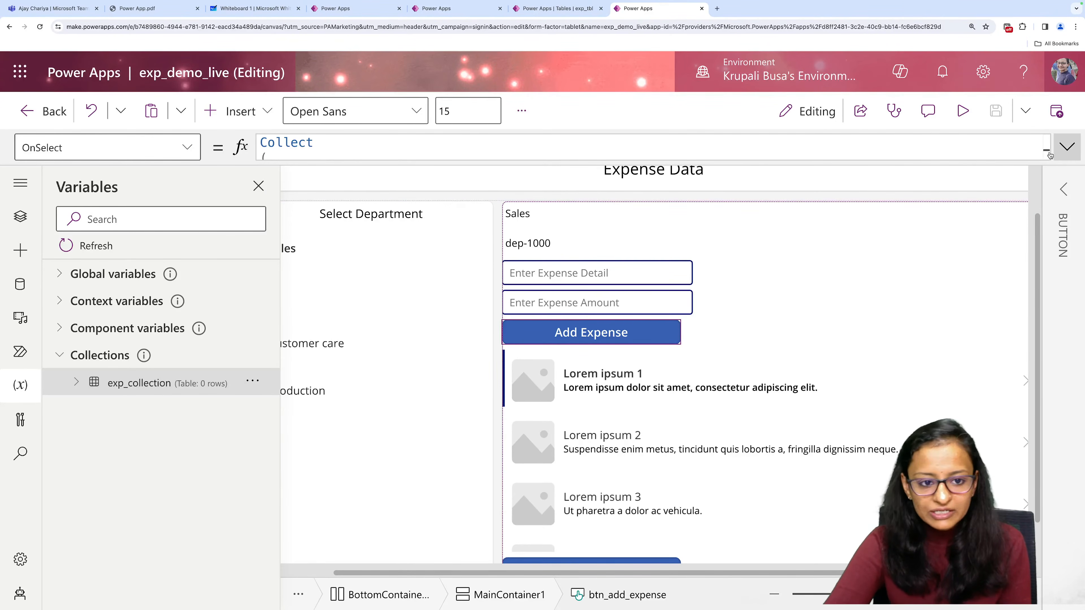
{"action": "left_click", "coordinate": [1067, 146]}
{"action": "left_click", "coordinate": [283, 243]}
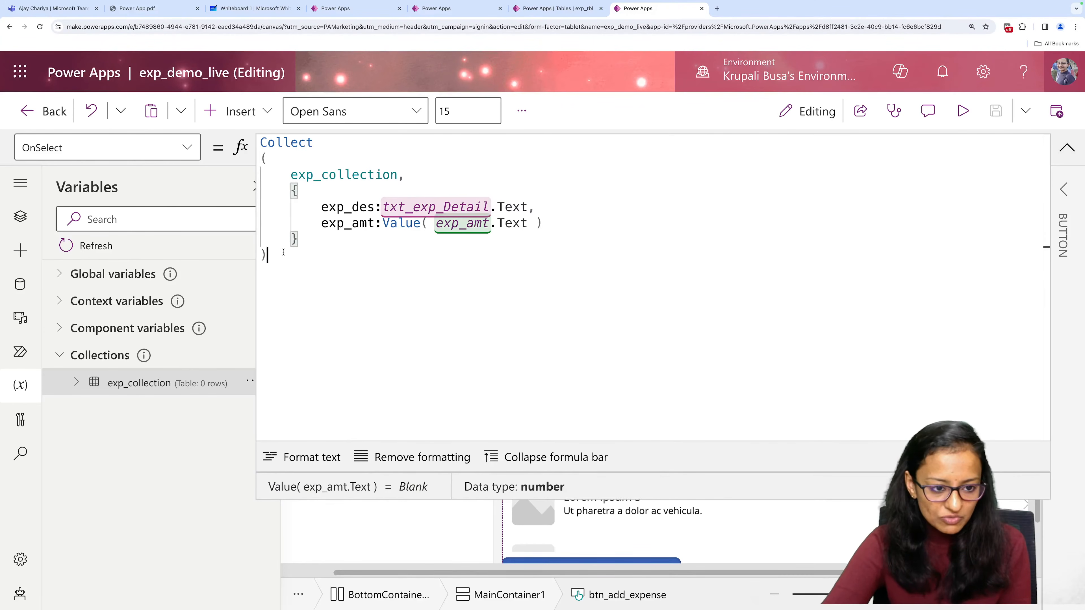
{"action": "type", "text": ";"}
{"action": "key", "text": "Return"}
{"action": "type", "text": "rese"}
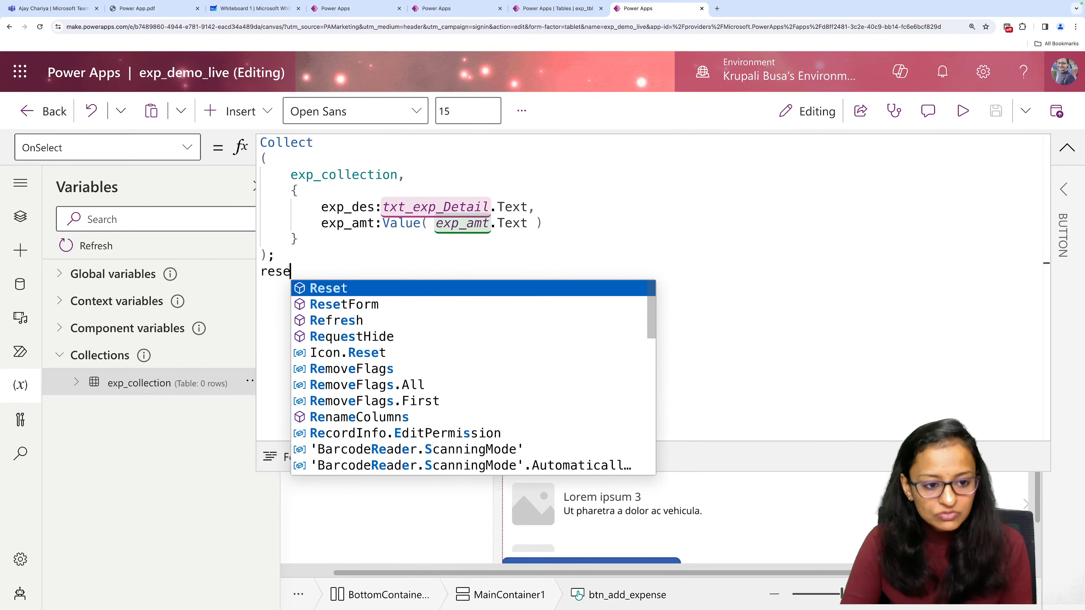
{"action": "type", "text": "t(txt_exp_Detail."}
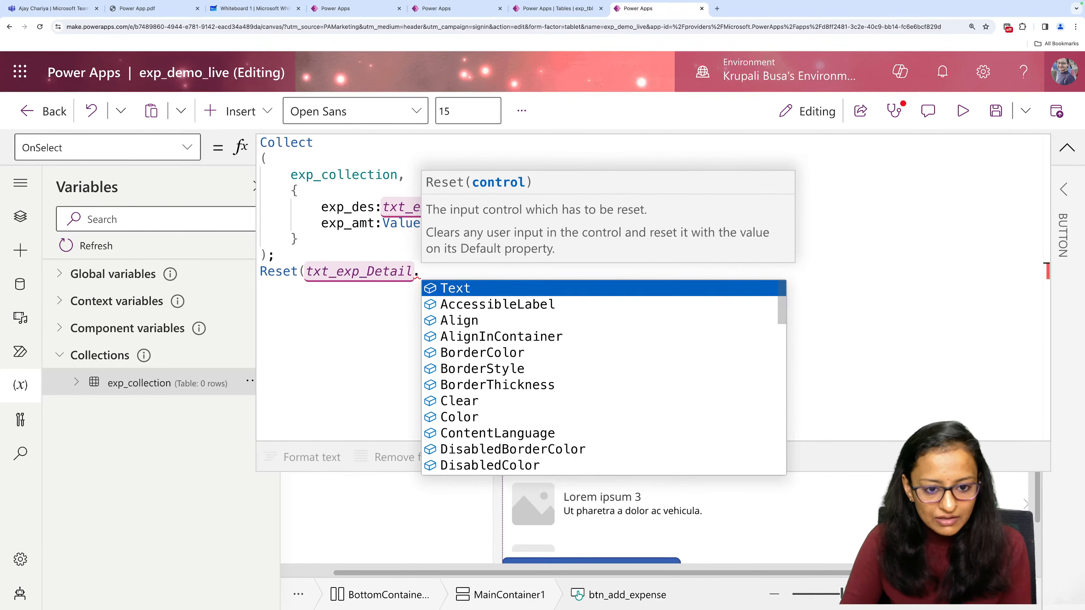
{"action": "key", "text": "Tab"}
{"action": "key", "text": "BackSpace"}
{"action": "key", "text": "BackSpace"}
{"action": "key", "text": "BackSpace"}
{"action": "key", "text": "BackSpace"}
{"action": "key", "text": "BackSpace"}
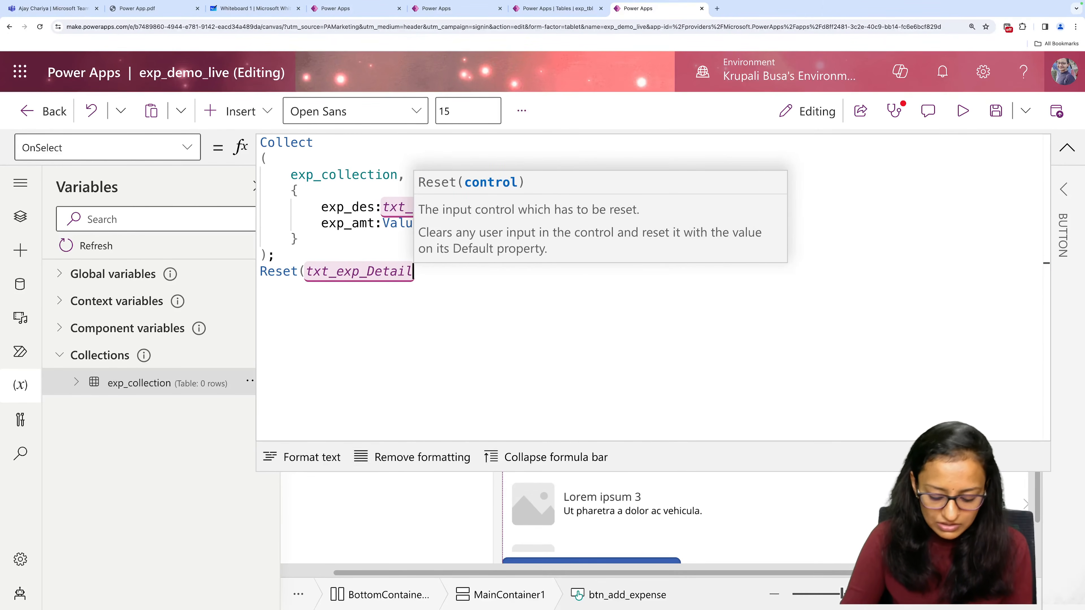
{"action": "type", "text": ");"}
{"action": "key", "text": "Return"}
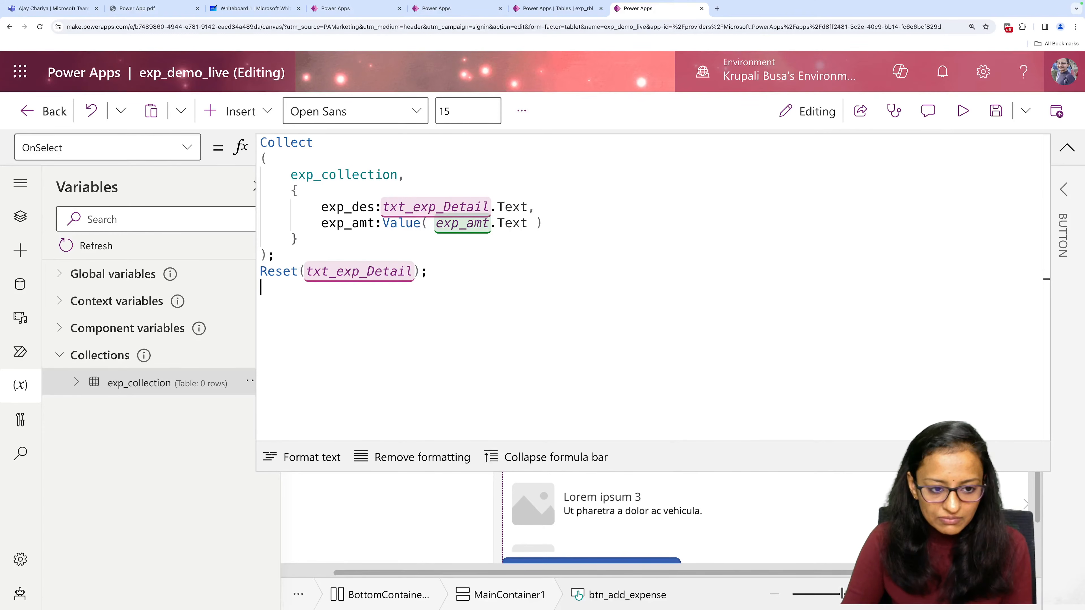
Add Reset(exp_amt) as the last line of the formula and save the app.
{"action": "type", "text": "res"}
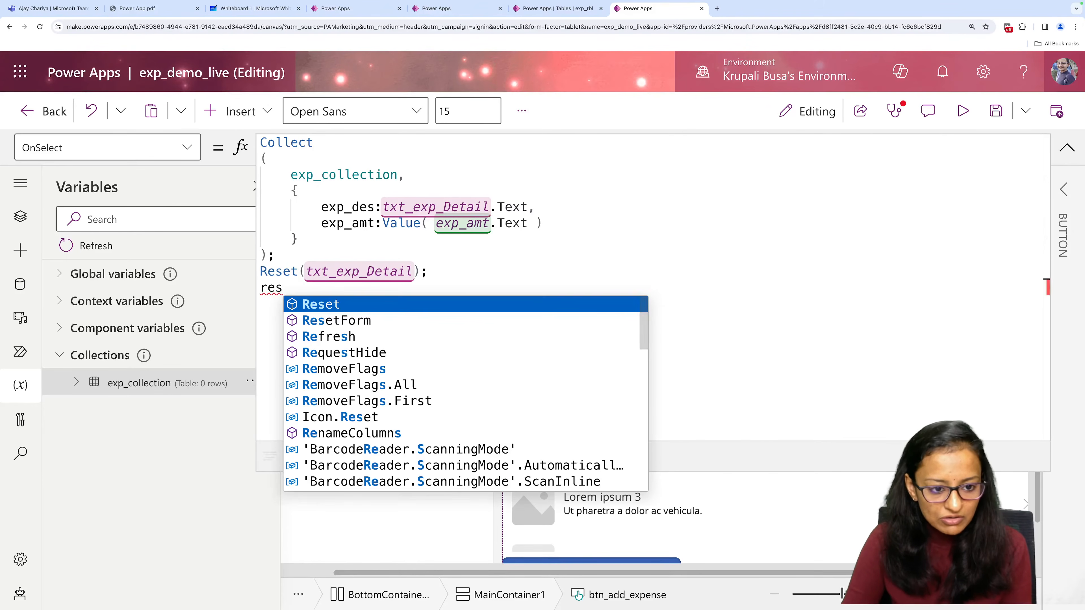
{"action": "key", "text": "Tab"}
{"action": "type", "text": "(exp"}
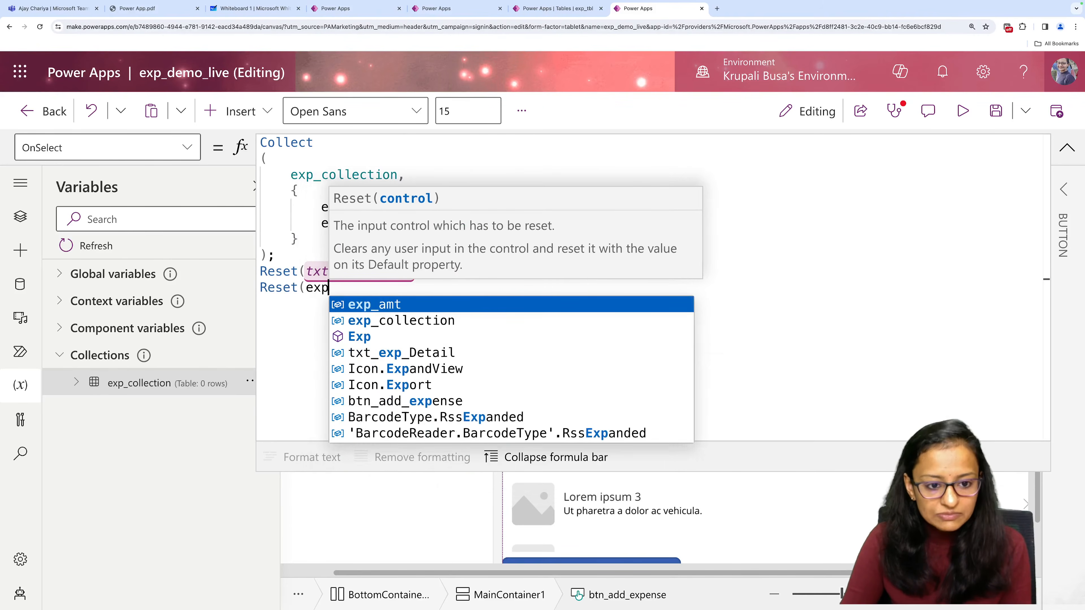
{"action": "type", "text": "_amt)"}
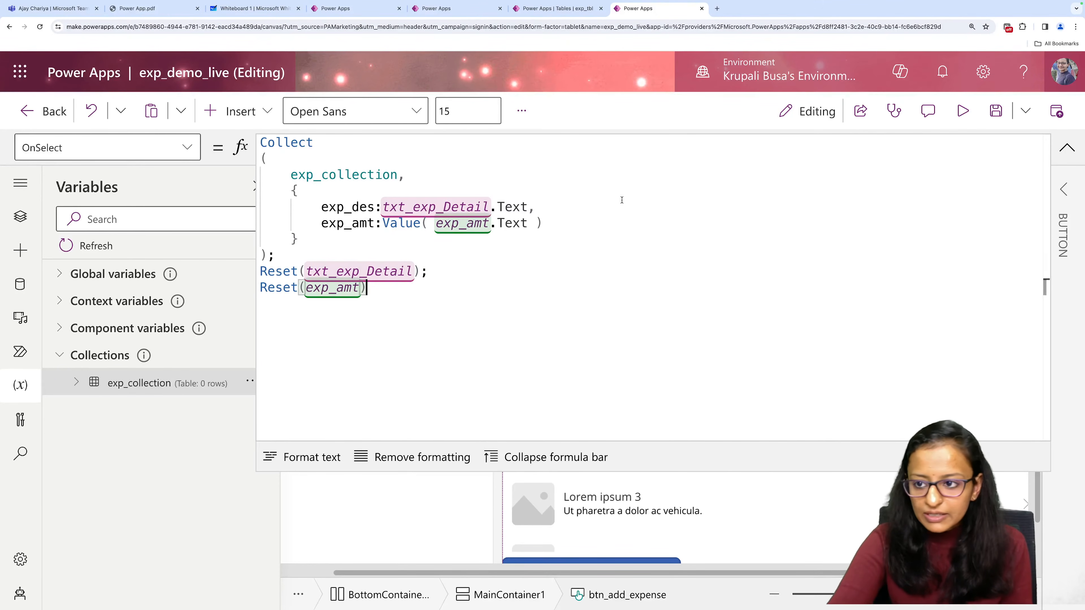
{"action": "left_click", "coordinate": [997, 114]}
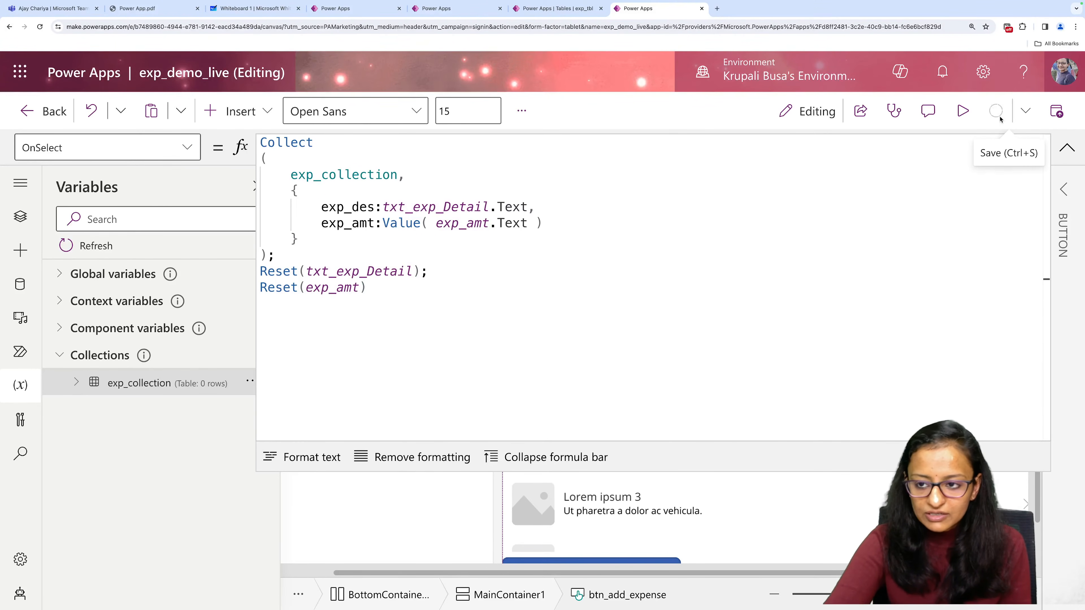
Preview the app and add a Customer care expense with the detail test and the amount 100.
{"action": "left_click", "coordinate": [962, 112]}
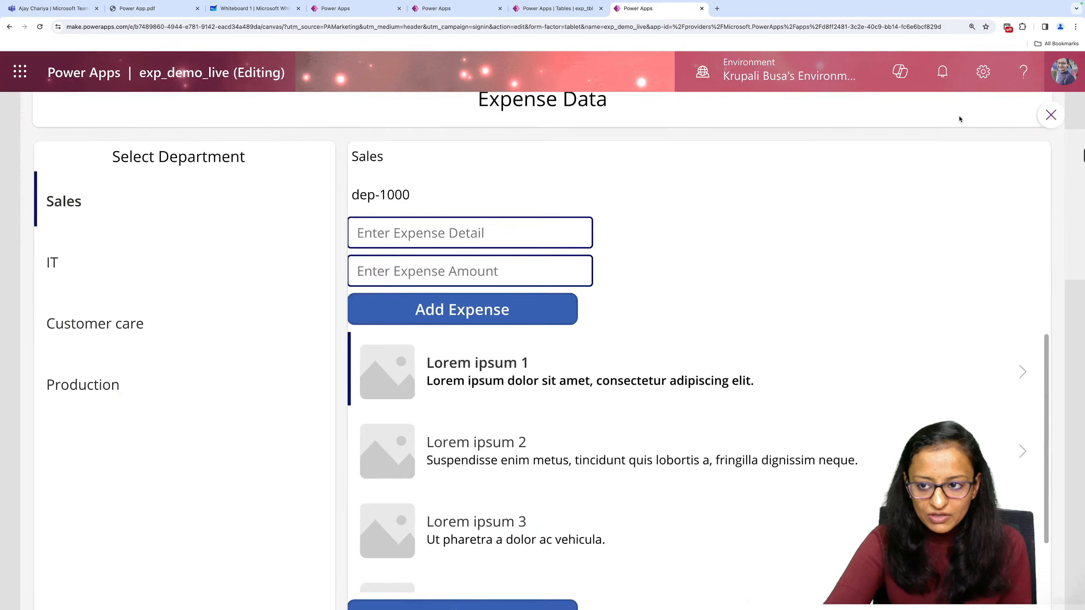
{"action": "left_click", "coordinate": [423, 269]}
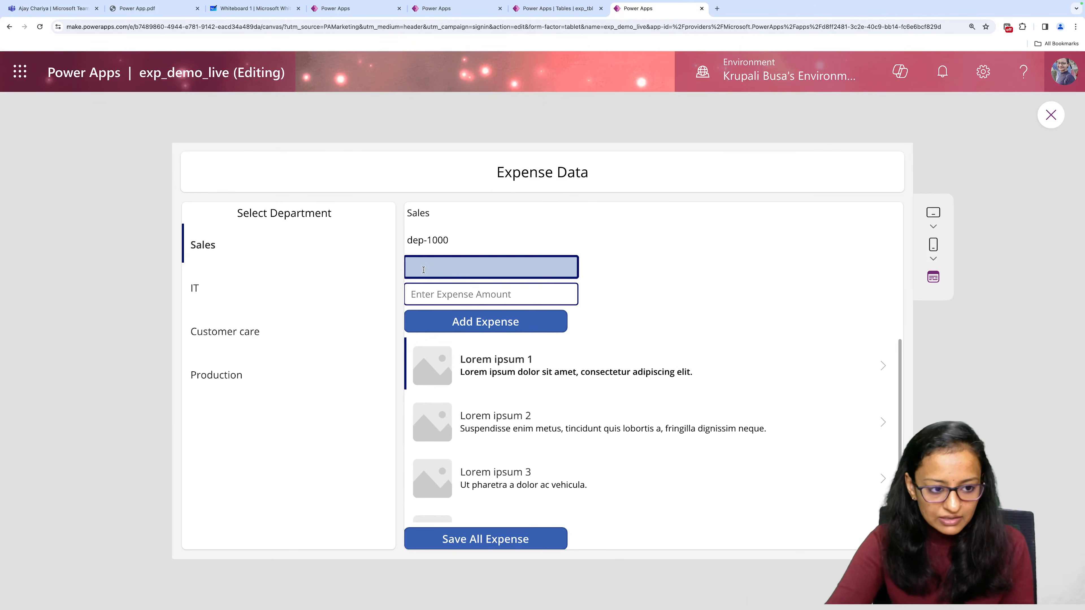
{"action": "left_click", "coordinate": [220, 333]}
{"action": "left_click", "coordinate": [501, 269]}
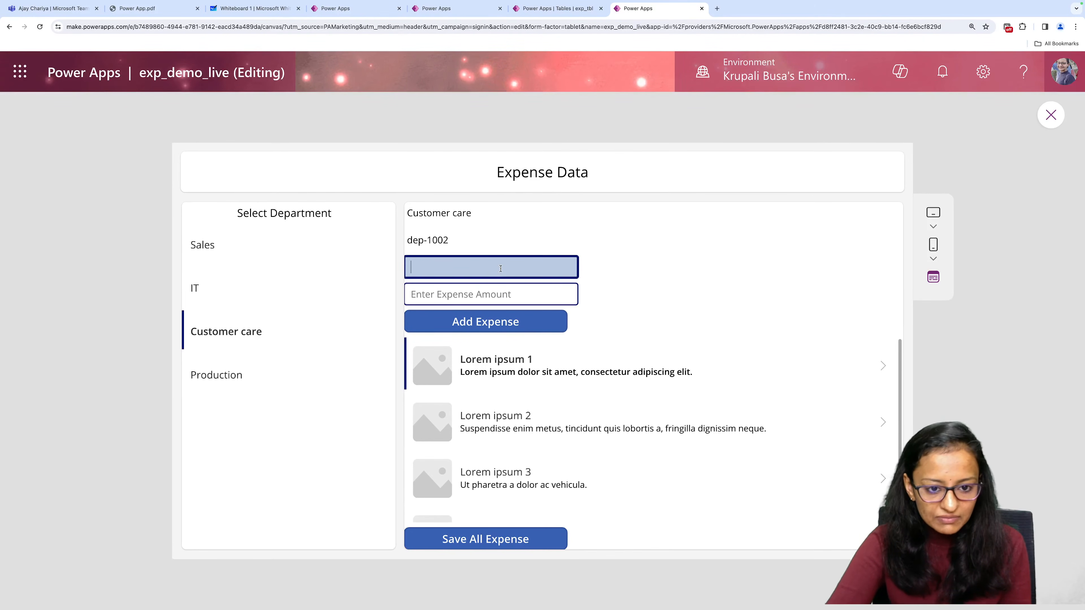
{"action": "left_click", "coordinate": [492, 292]}
{"action": "type", "text": "100"}
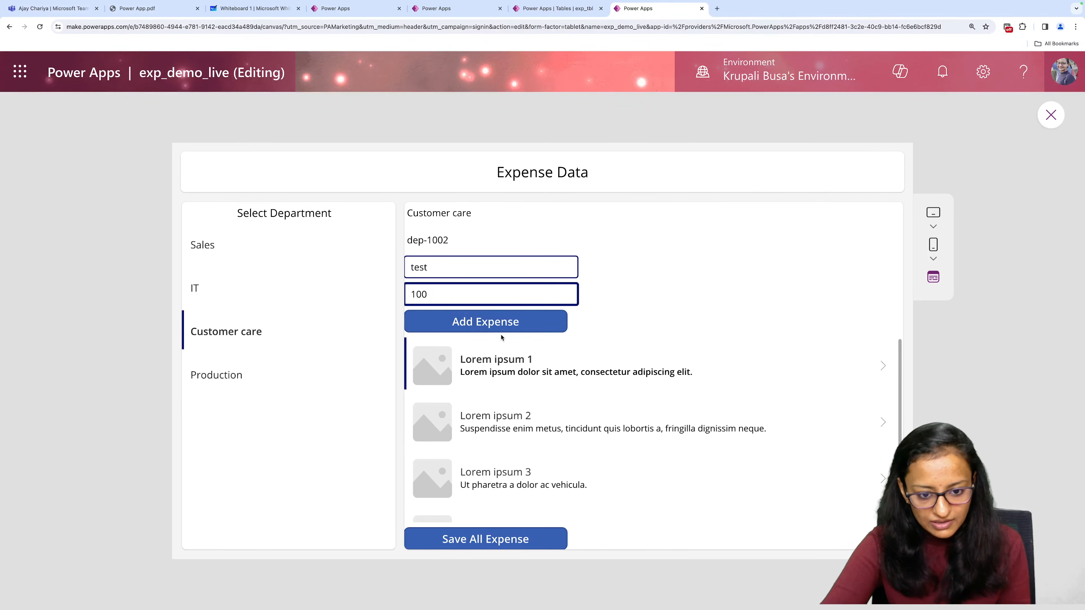
{"action": "left_click", "coordinate": [500, 329]}
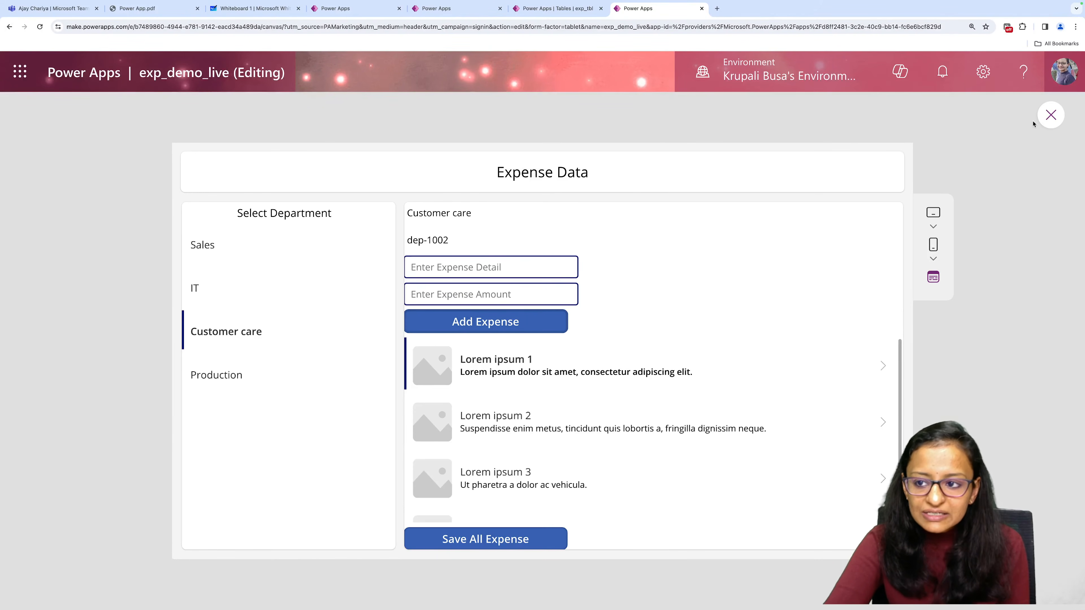
Close the preview and set exp_collection as the data source of the gallery below the Add Expense button.
{"action": "left_click", "coordinate": [1052, 114]}
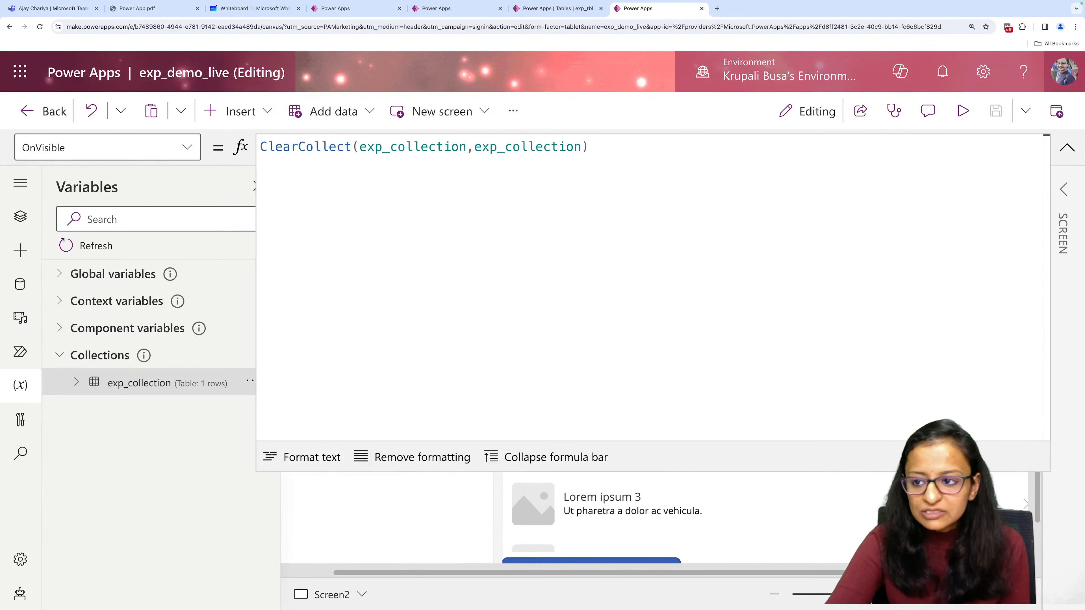
{"action": "left_click", "coordinate": [1068, 147]}
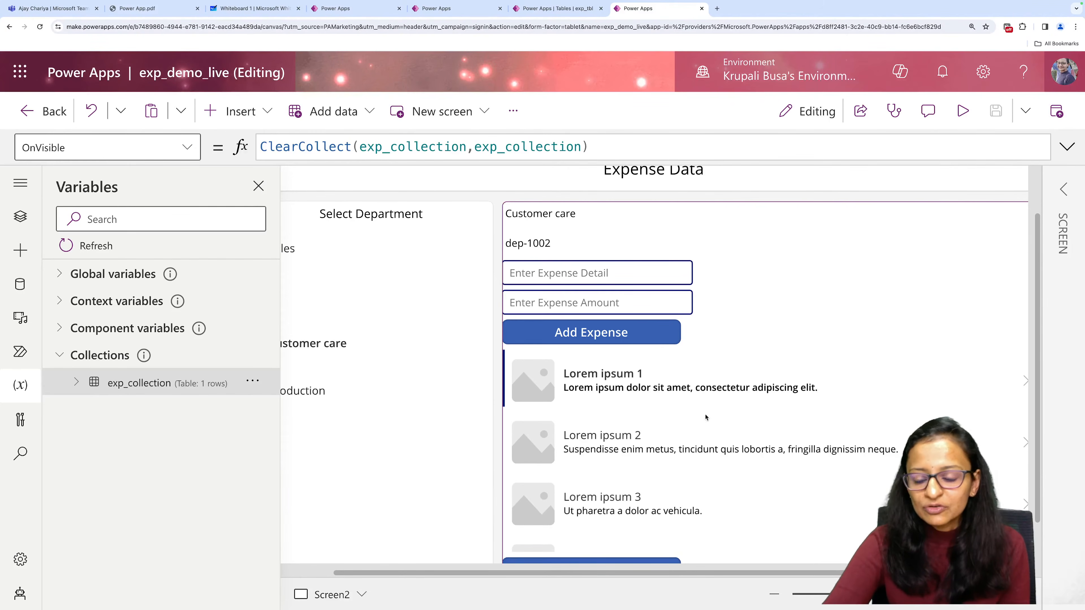
{"action": "left_click", "coordinate": [749, 420]}
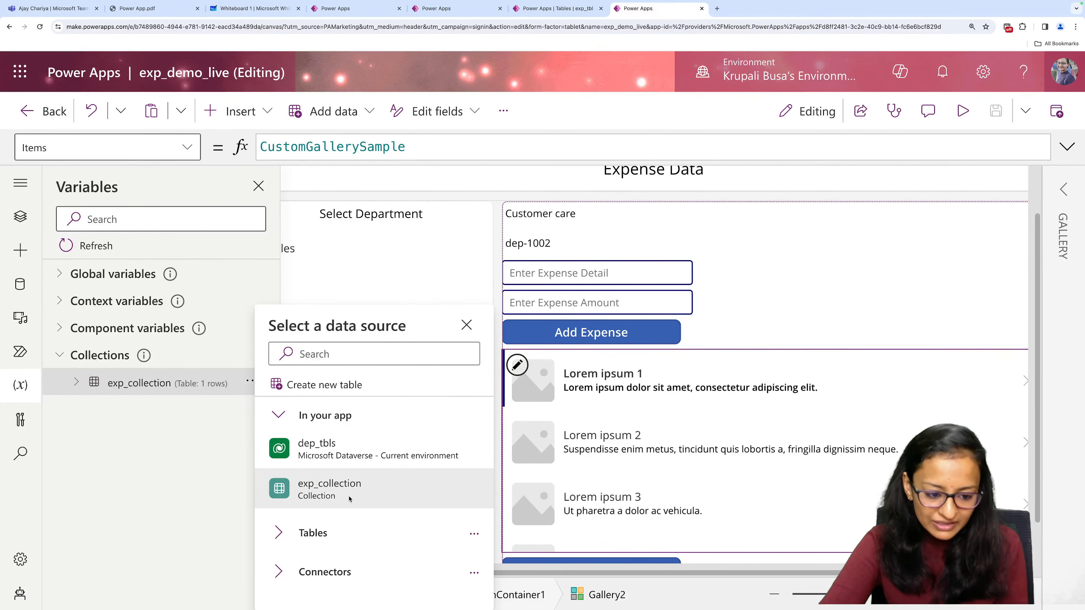
{"action": "left_click", "coordinate": [326, 490]}
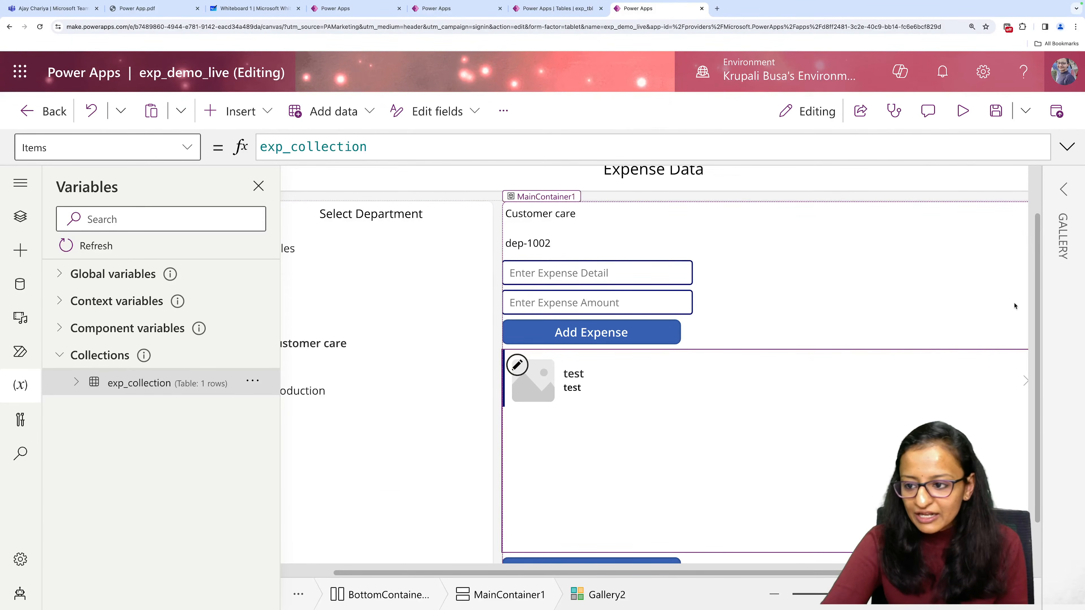
Change the expense gallery's layout to Title and subtitle and check the screen in the preview.
{"action": "left_click", "coordinate": [1064, 190]}
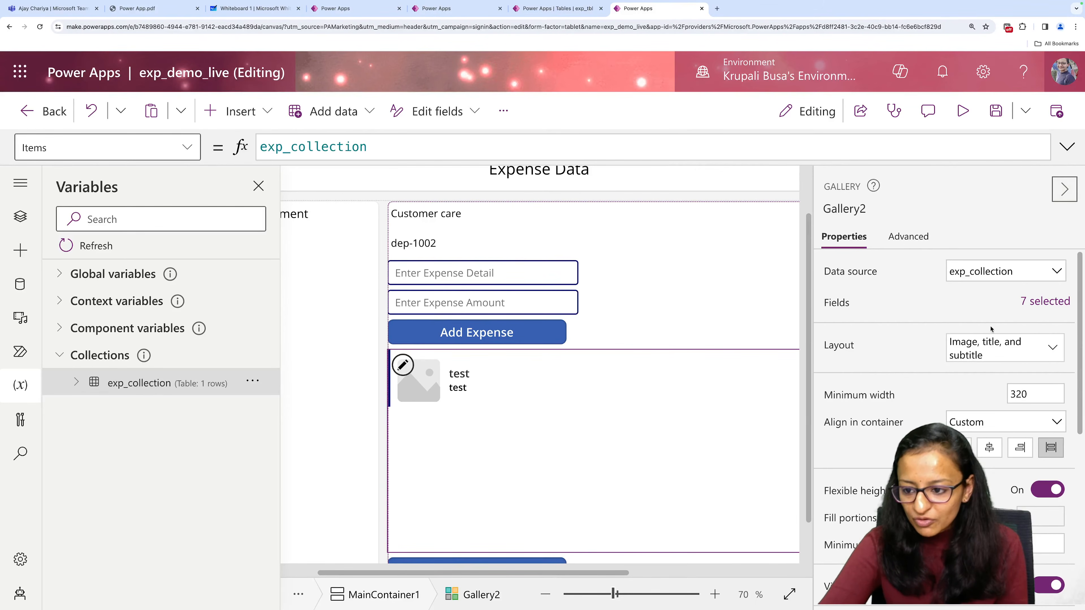
{"action": "left_click", "coordinate": [997, 346]}
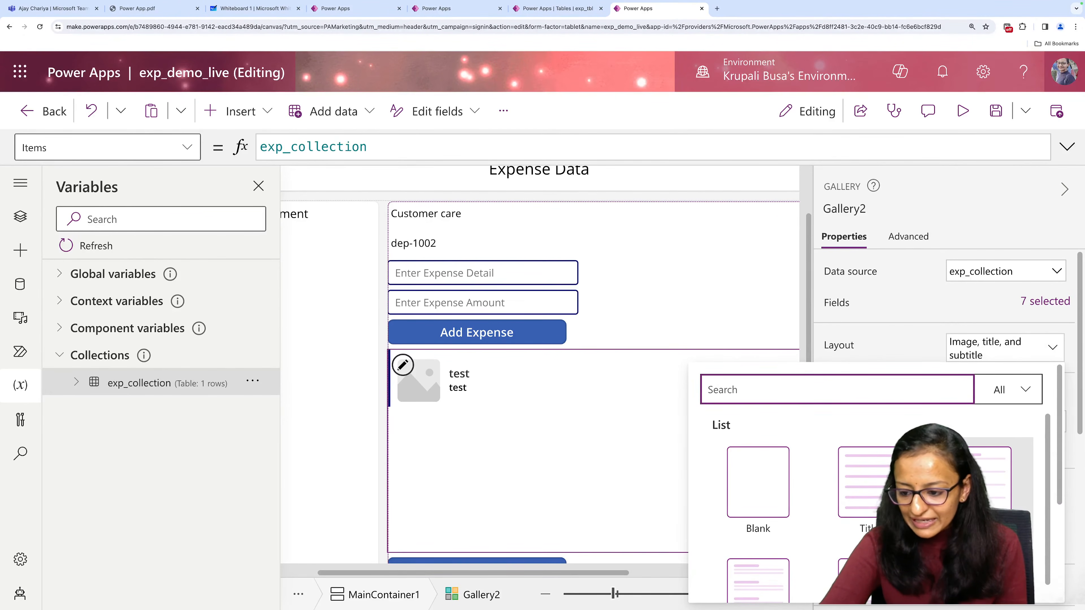
{"action": "left_click", "coordinate": [867, 482]}
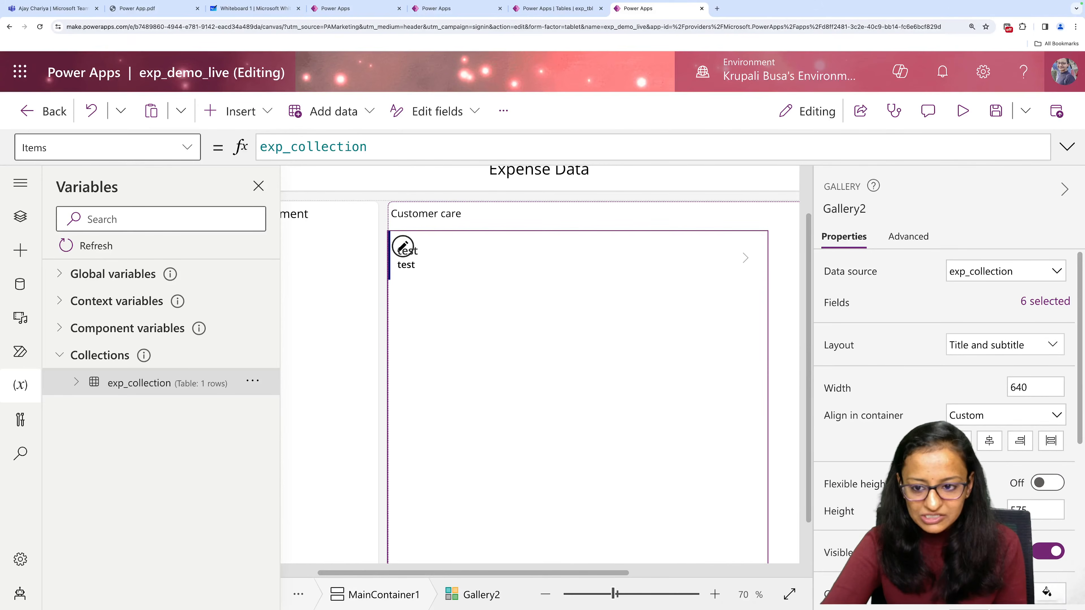
{"action": "left_click", "coordinate": [1064, 189]}
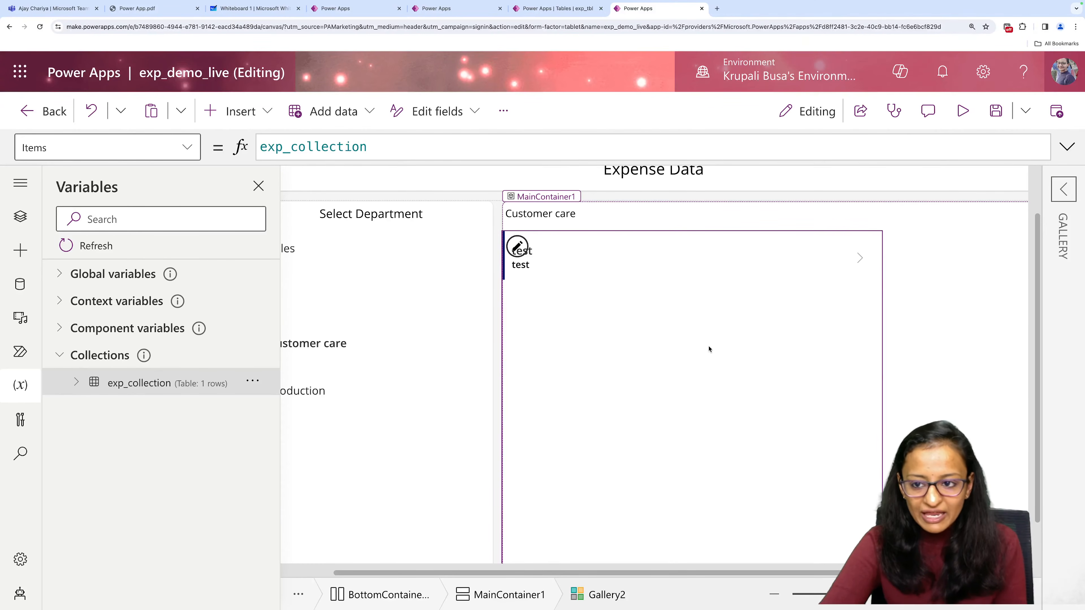
{"action": "left_click", "coordinate": [963, 111]}
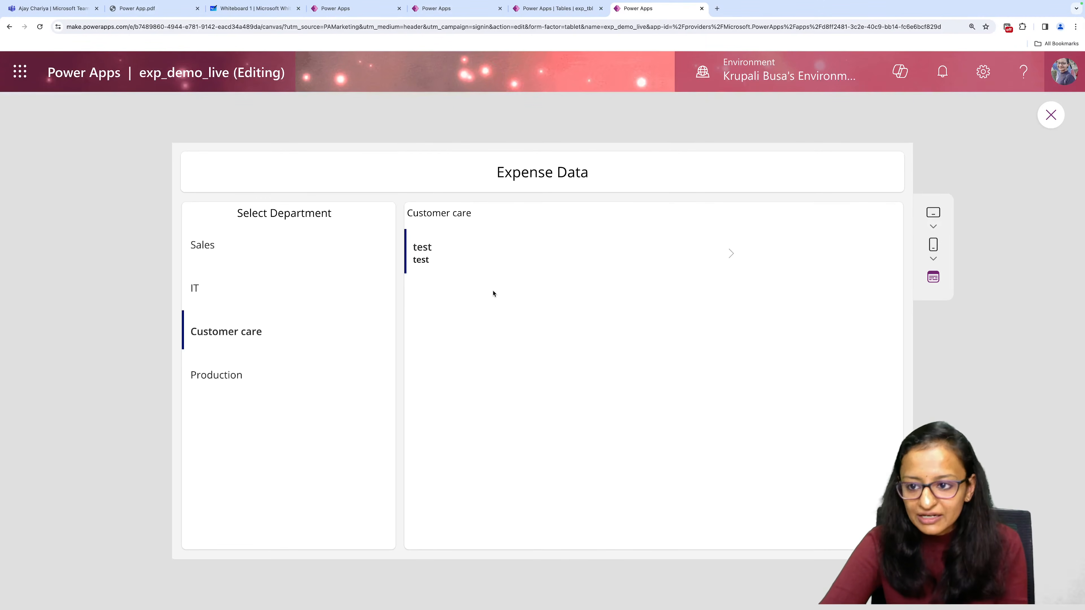
{"action": "left_click", "coordinate": [1052, 115]}
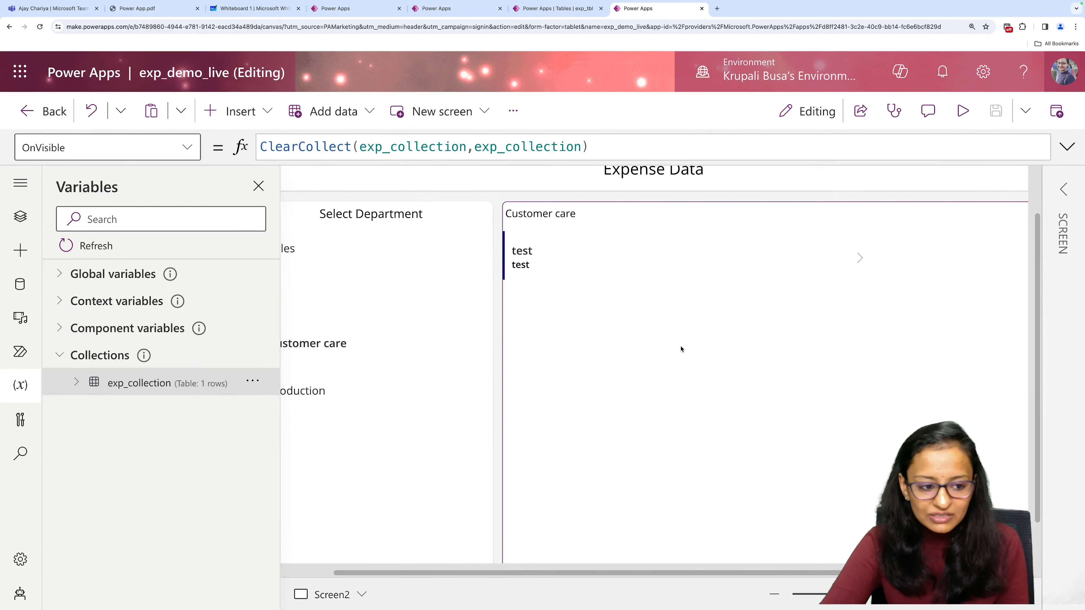
Rename Gallery2 in MainContainer1 as Gallery_expense.
{"action": "left_click", "coordinate": [20, 217]}
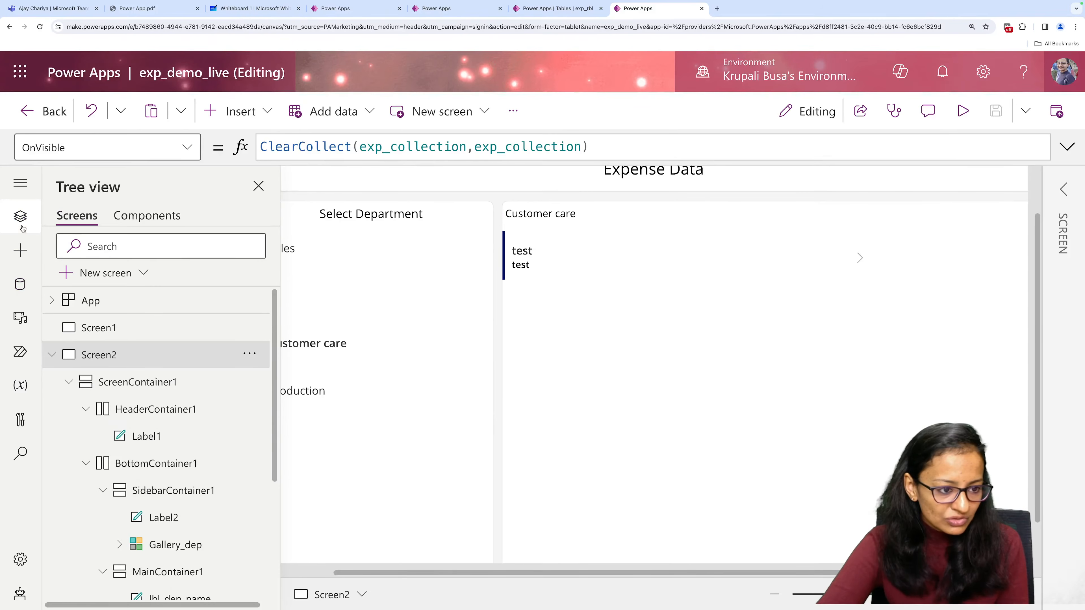
{"action": "scroll", "coordinate": [171, 445], "scroll_direction": "down", "scroll_amount": 4}
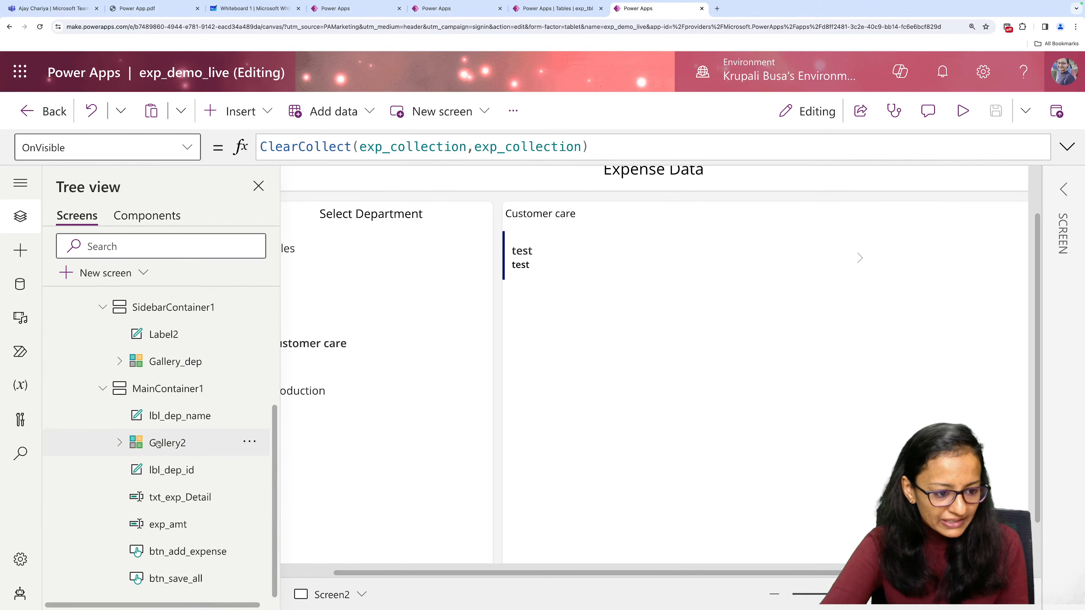
{"action": "left_click", "coordinate": [250, 442]}
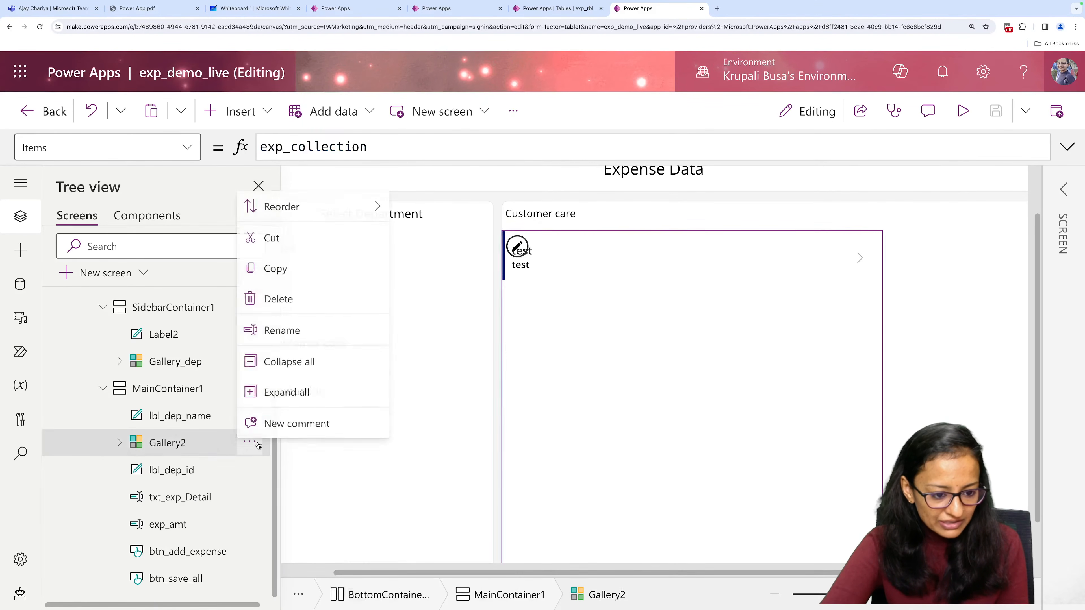
{"action": "left_click", "coordinate": [279, 323]}
{"action": "key", "text": "End"}
{"action": "key", "text": "BackSpace"}
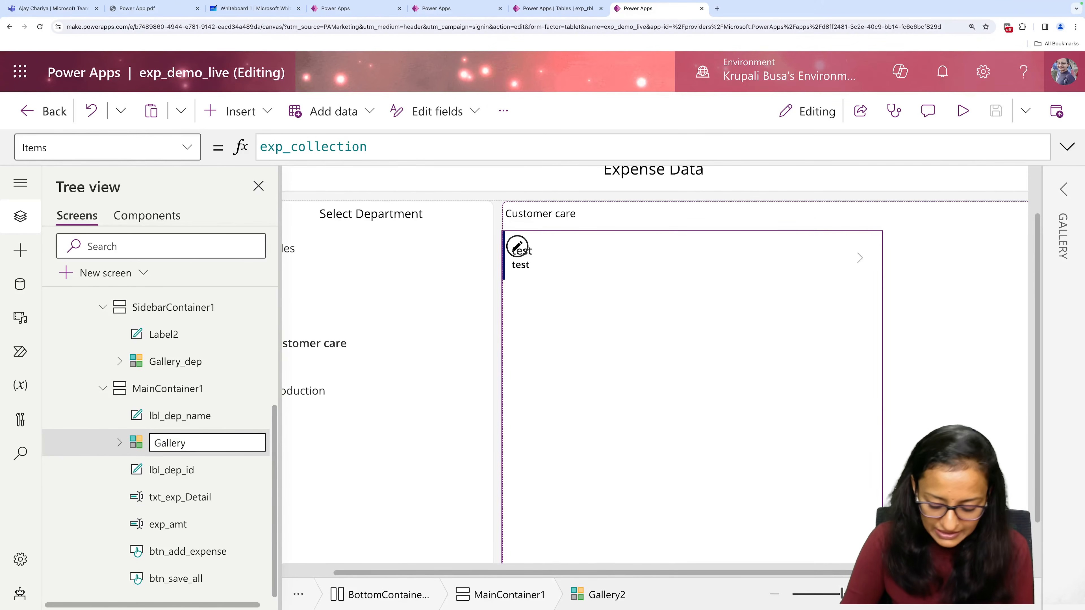
{"action": "type", "text": "_expense"}
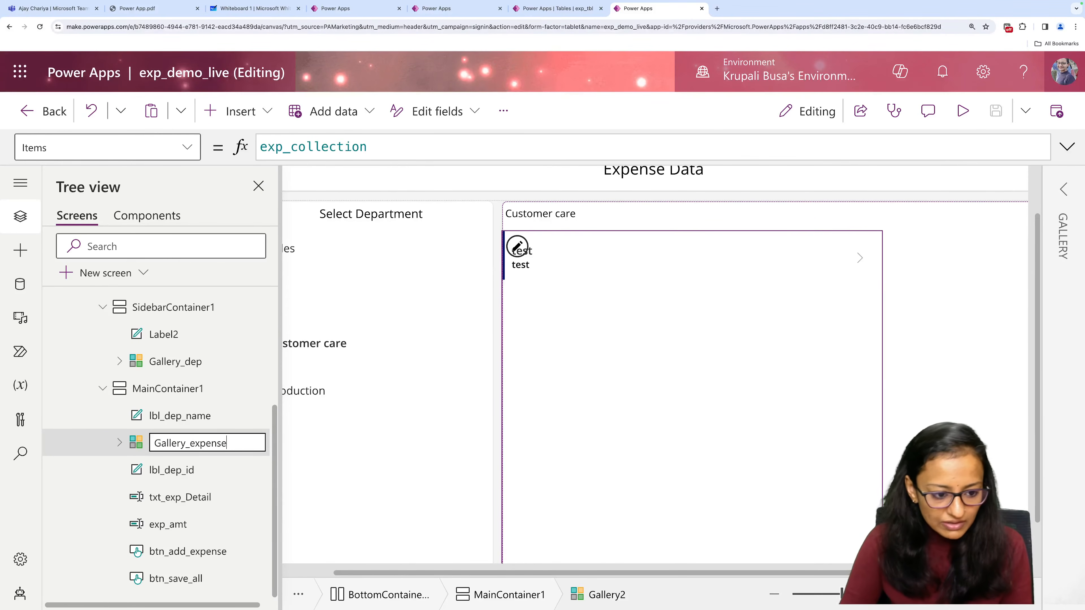
{"action": "key", "text": "Return"}
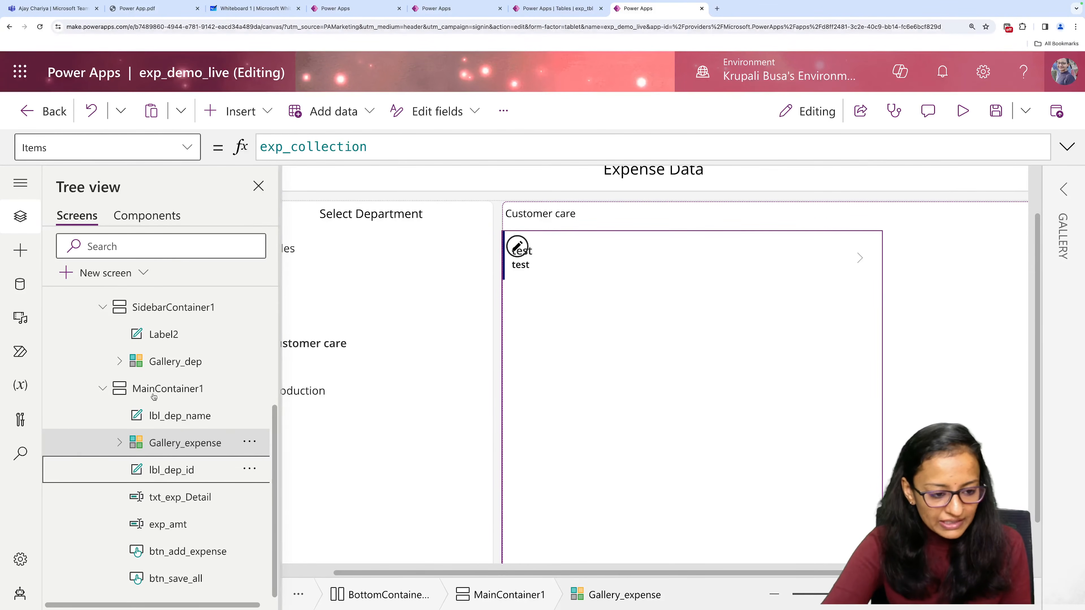
Reorder Gallery_expense to the last position among the controls of MainContainer1.
{"action": "left_click", "coordinate": [250, 441]}
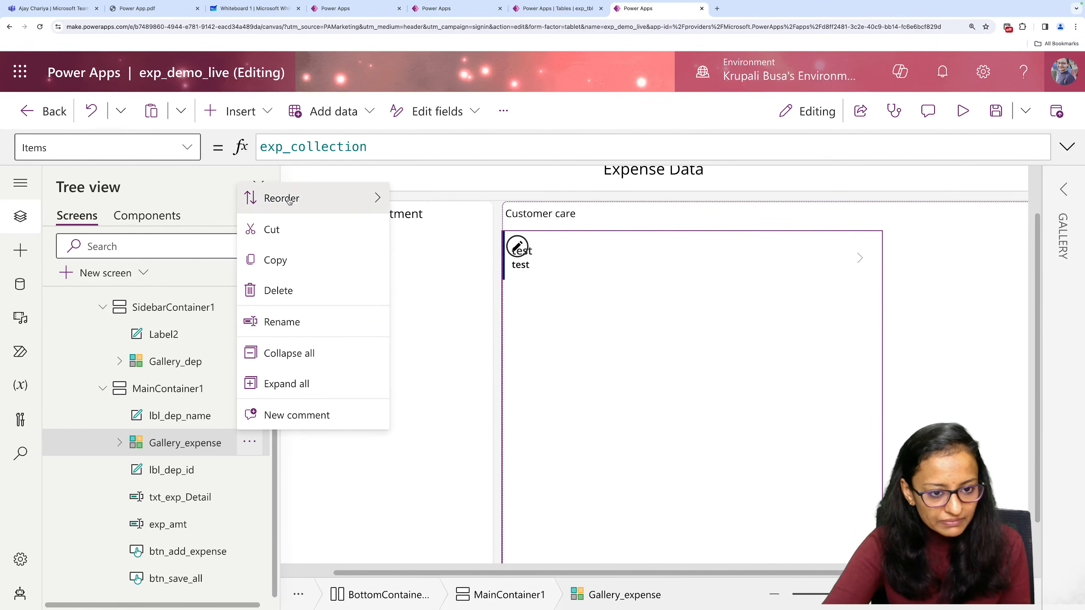
{"action": "mouse_move", "coordinate": [368, 197]}
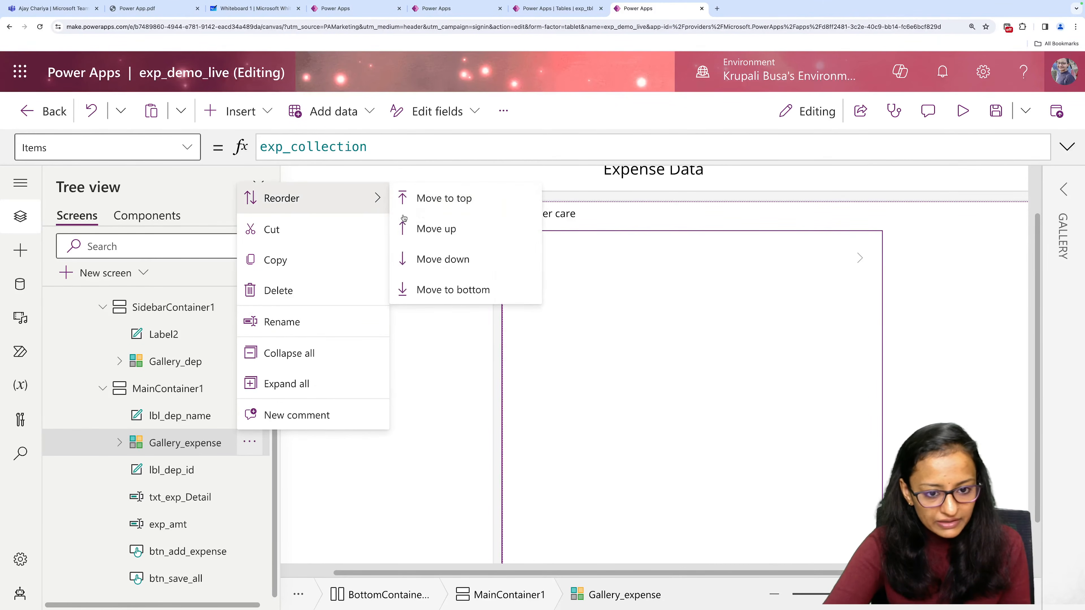
{"action": "left_click", "coordinate": [428, 272]}
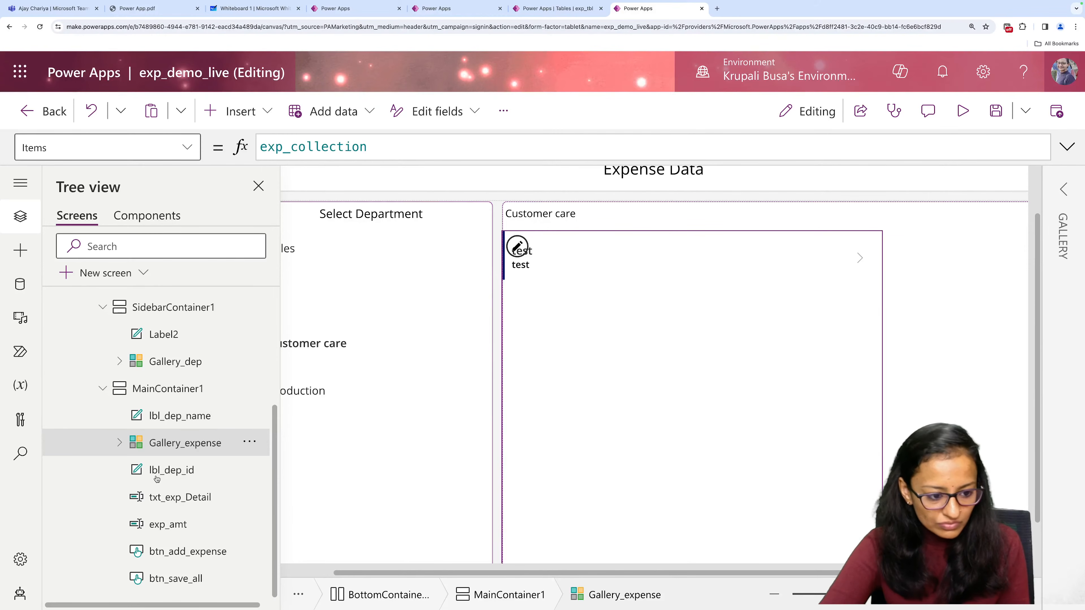
{"action": "left_click", "coordinate": [247, 444]}
{"action": "mouse_move", "coordinate": [286, 209]}
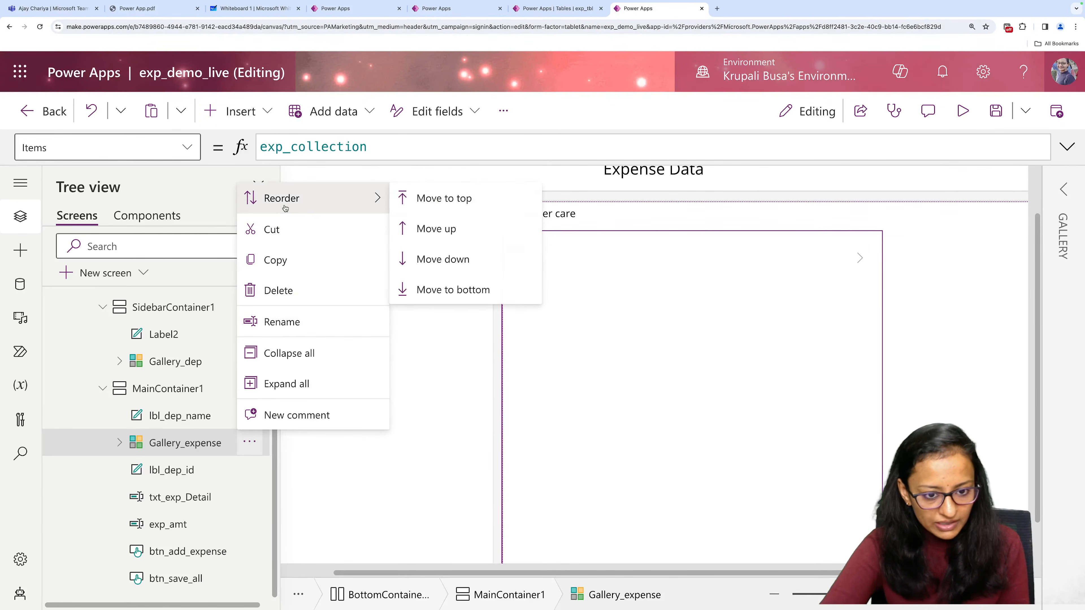
{"action": "left_click", "coordinate": [439, 291]}
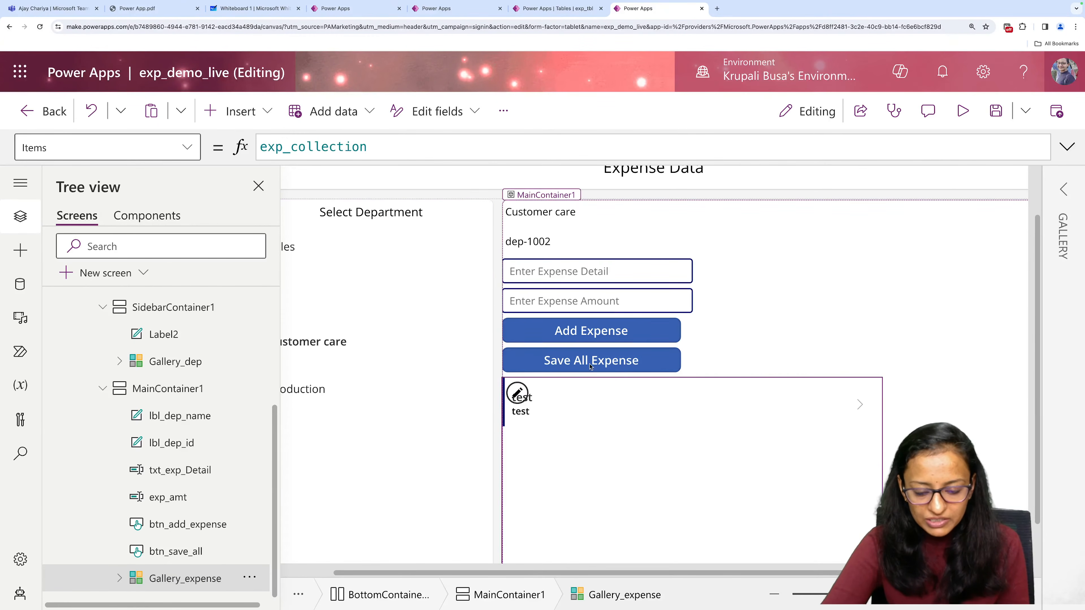
{"action": "scroll", "coordinate": [590, 312], "scroll_direction": "down", "scroll_amount": 1}
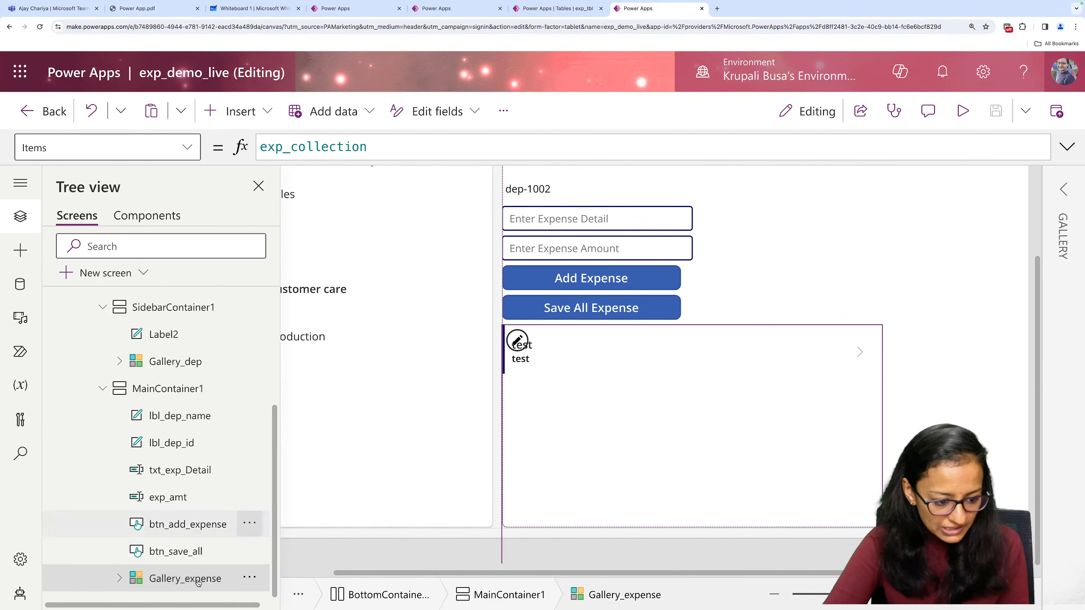
Move btn_save_all down one place in MainContainer1 so it follows Gallery_expense.
{"action": "left_click", "coordinate": [250, 550]}
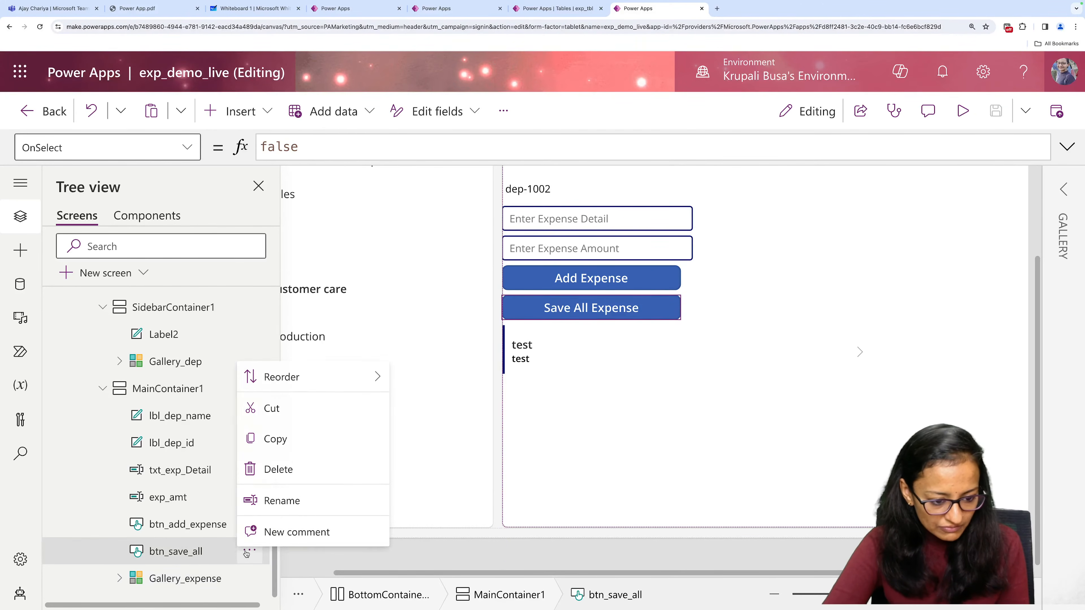
{"action": "mouse_move", "coordinate": [292, 376]}
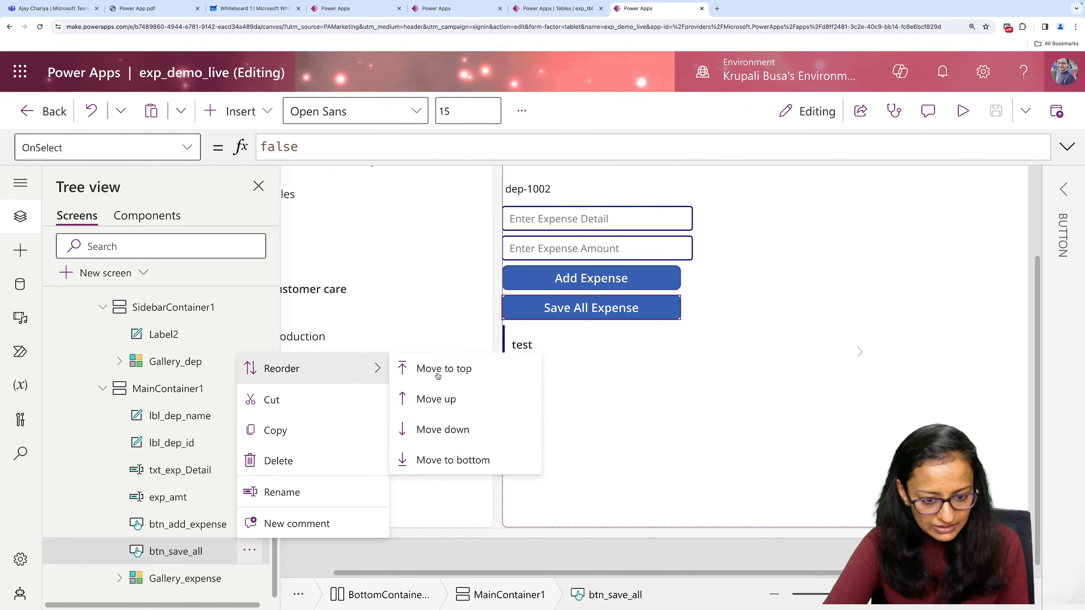
{"action": "left_click", "coordinate": [445, 433]}
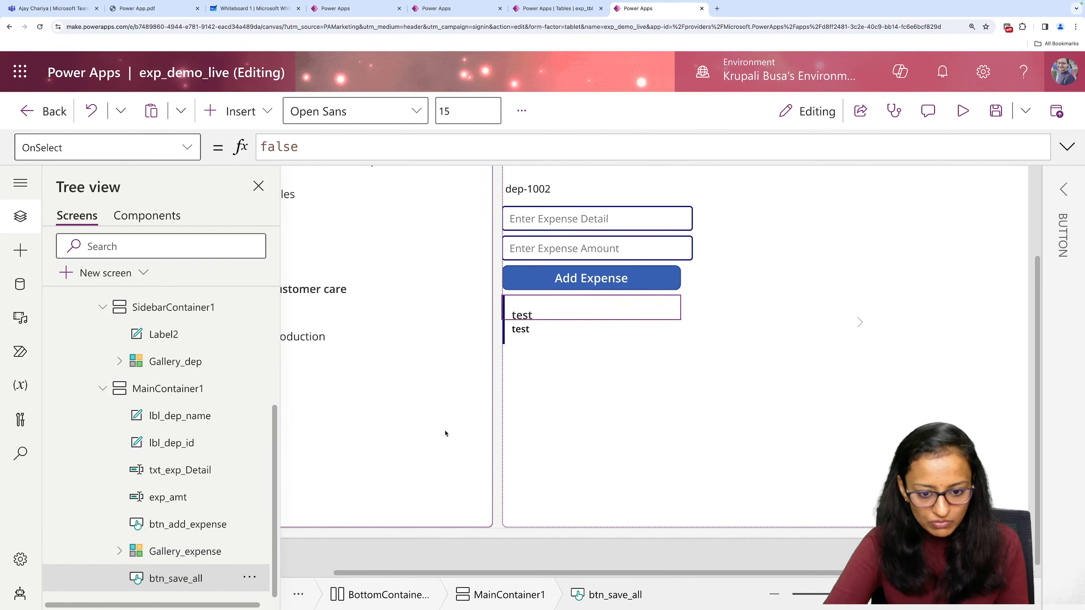
{"action": "scroll", "coordinate": [588, 405], "scroll_direction": "up", "scroll_amount": 1}
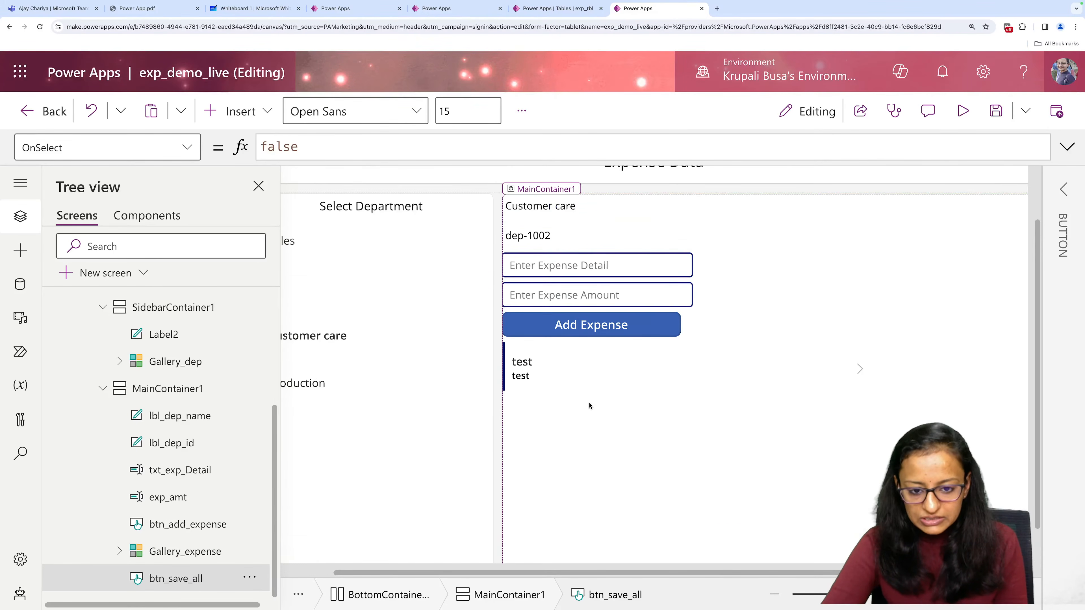
Examine the whole Screen2 layout to see how Gallery_expense and the save button fit inside MainContainer1.
{"action": "left_click", "coordinate": [1063, 189]}
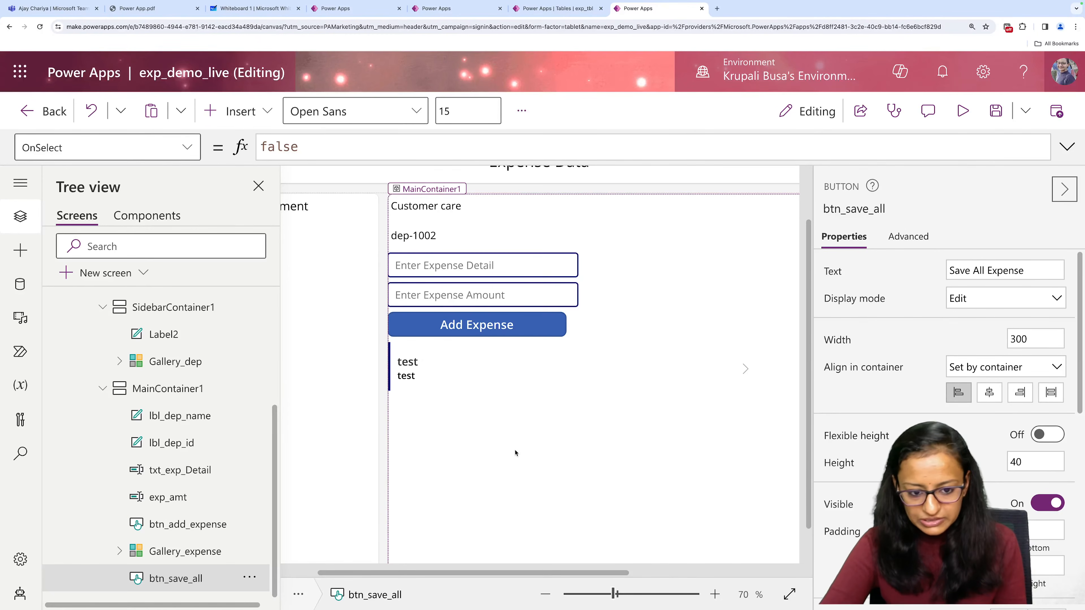
{"action": "left_click", "coordinate": [495, 444]}
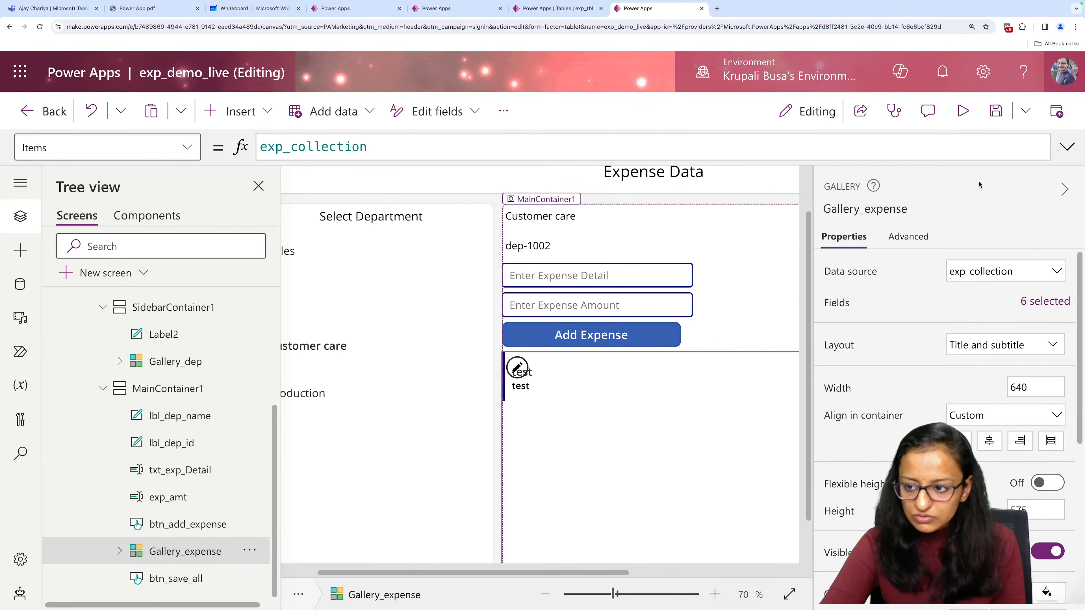
{"action": "left_click", "coordinate": [1065, 189]}
{"action": "left_click", "coordinate": [258, 187]}
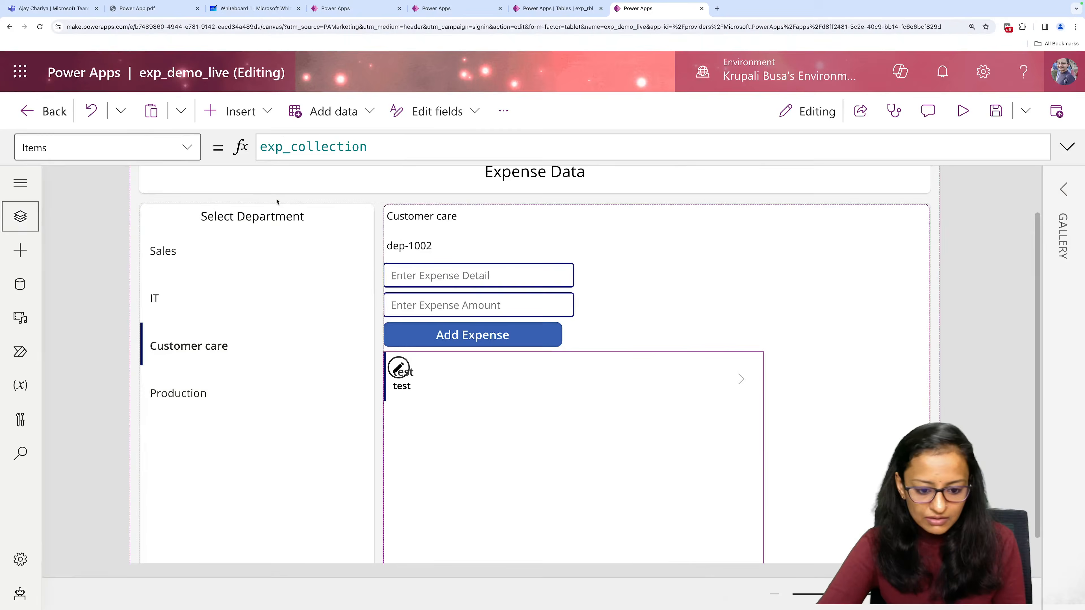
{"action": "left_click", "coordinate": [771, 596]}
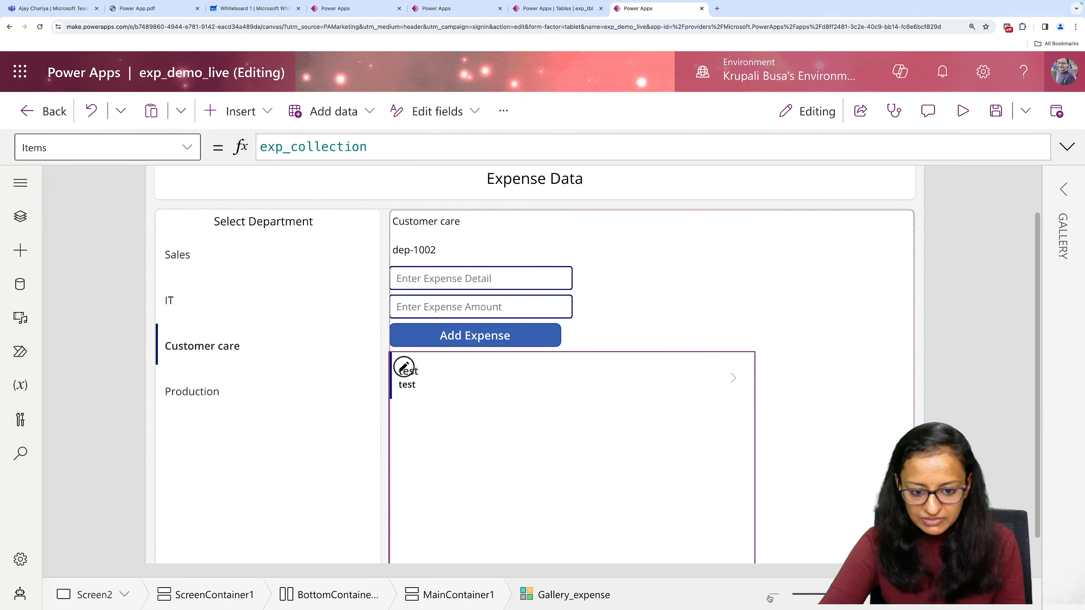
{"action": "left_click", "coordinate": [772, 596]}
{"action": "left_click", "coordinate": [771, 596]}
{"action": "left_click", "coordinate": [772, 596]}
{"action": "left_click", "coordinate": [771, 596]}
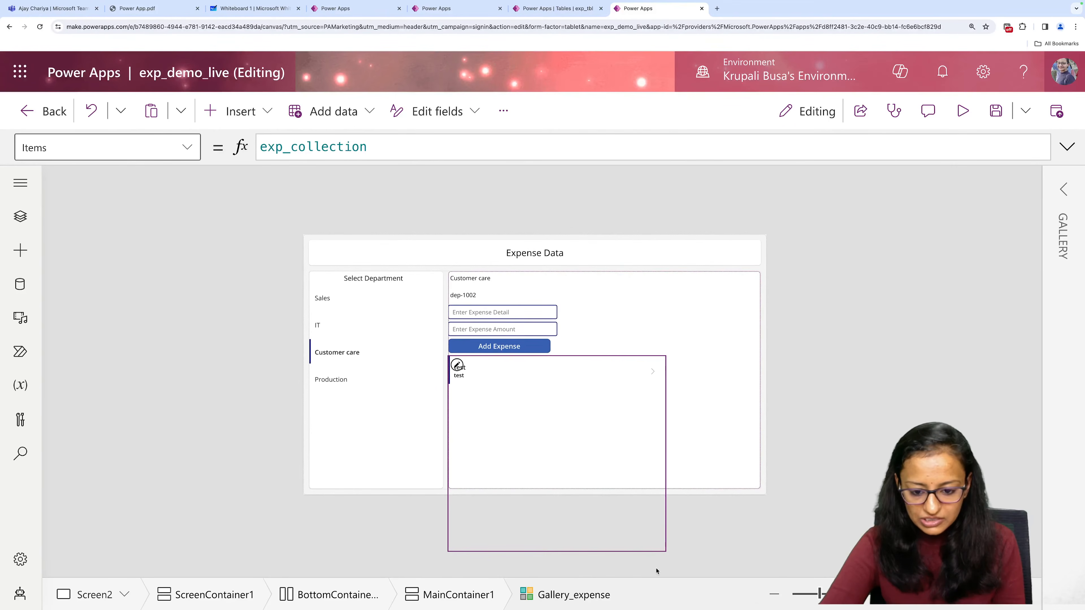
{"action": "left_click", "coordinate": [957, 595]}
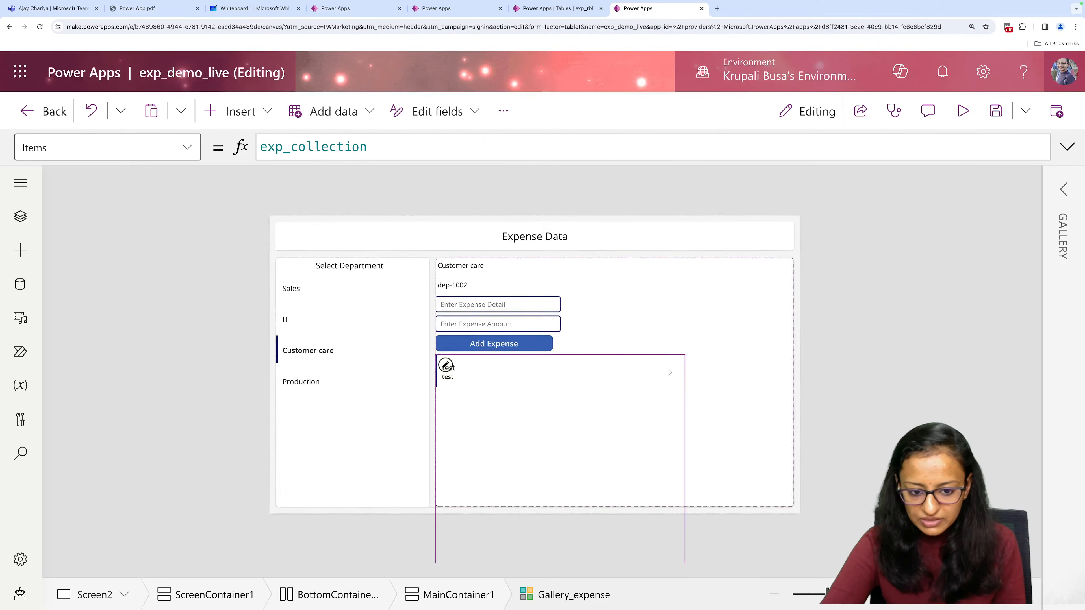
Set the height of Gallery_expense to 330 so the Save All Expense button fits below it in MainContainer1.
{"action": "left_click", "coordinate": [438, 364]}
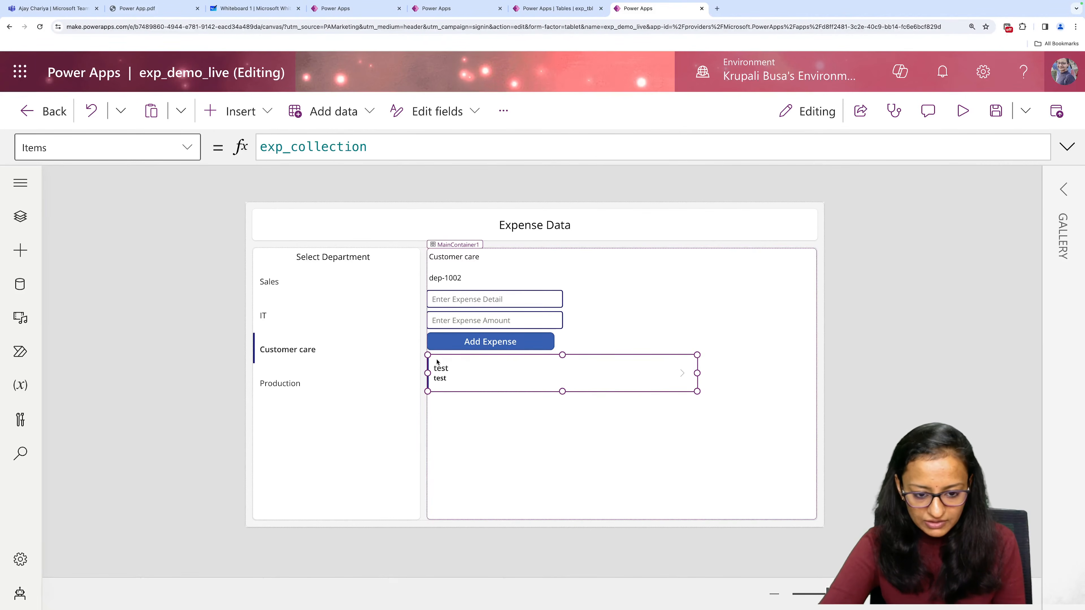
{"action": "left_click", "coordinate": [609, 412]}
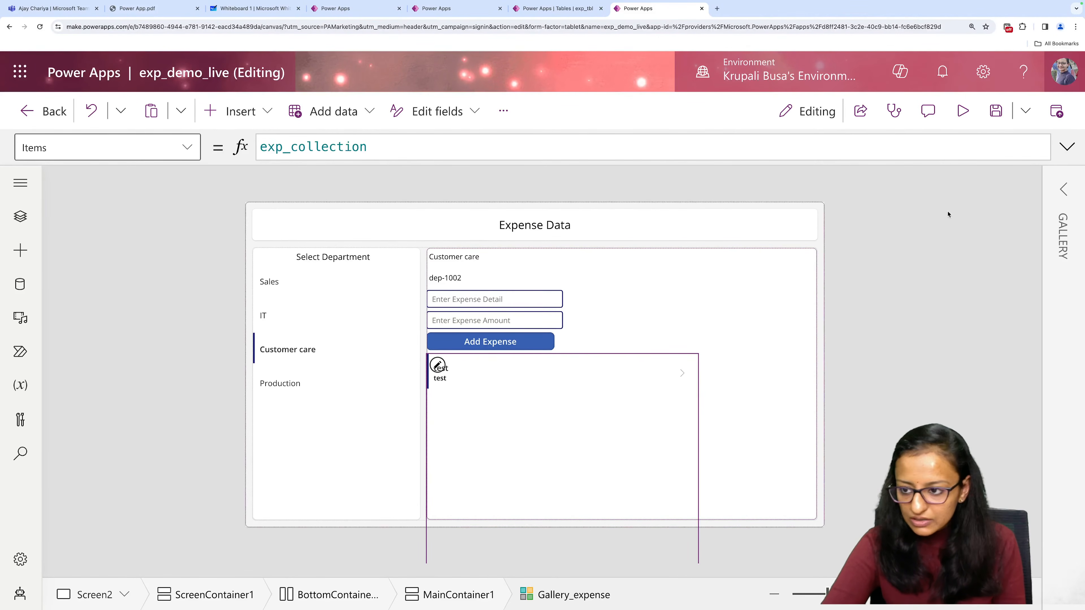
{"action": "left_click", "coordinate": [1056, 191]}
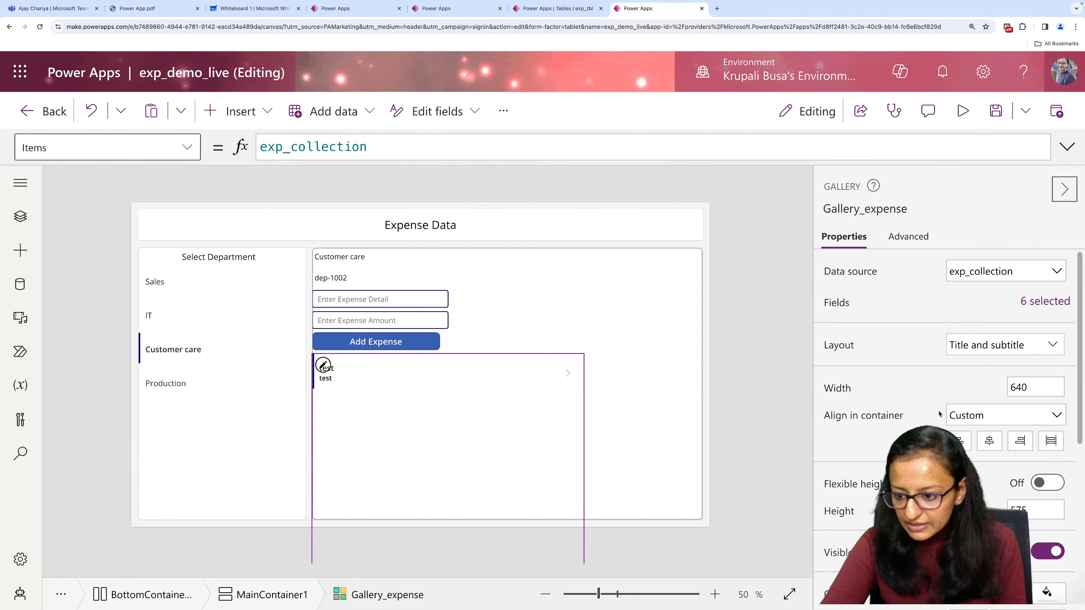
{"action": "scroll", "coordinate": [955, 410], "scroll_direction": "down", "scroll_amount": 3}
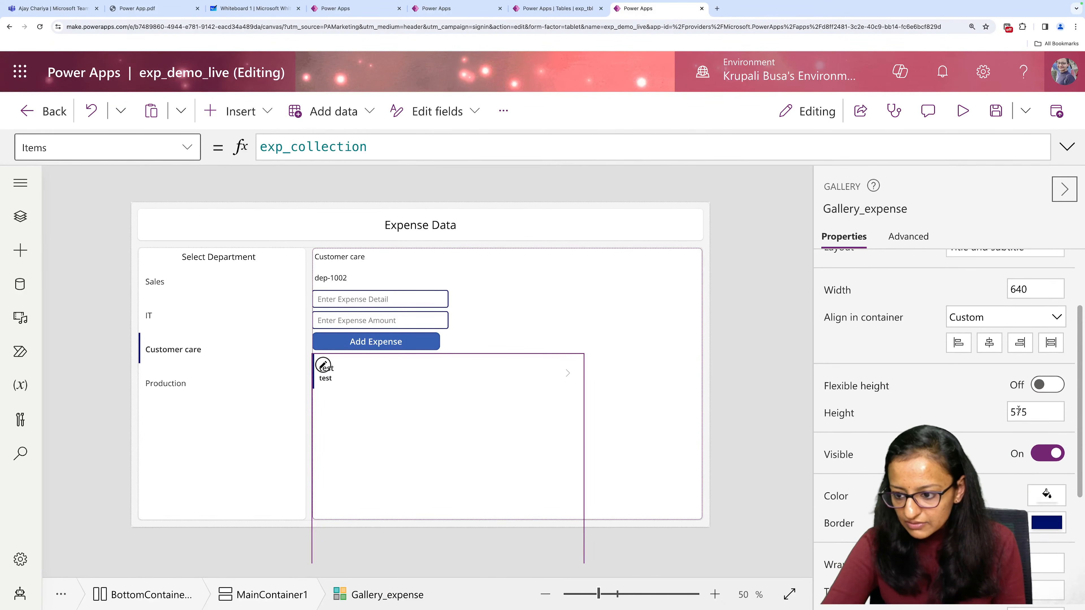
{"action": "left_click", "coordinate": [1030, 413]}
{"action": "type", "text": "400"}
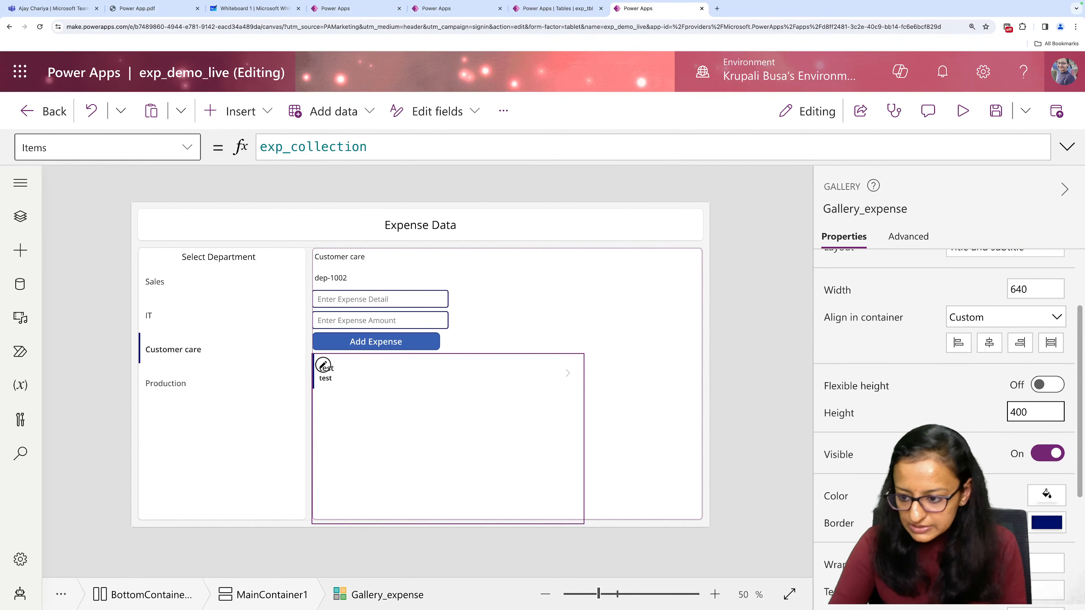
{"action": "type", "text": "300"}
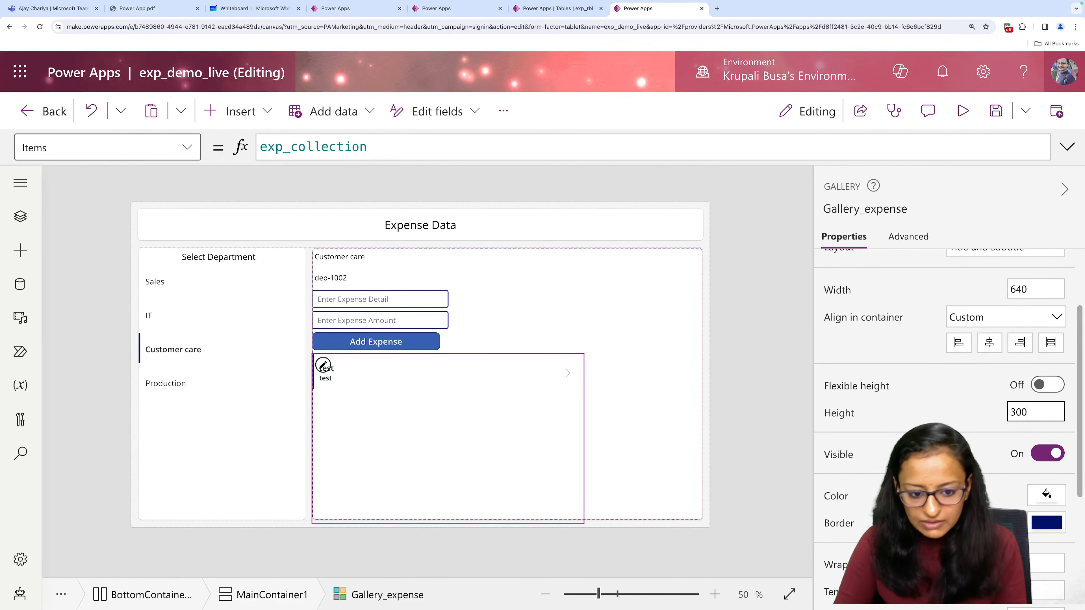
{"action": "key", "text": "BackSpace"}
{"action": "key", "text": "BackSpace"}
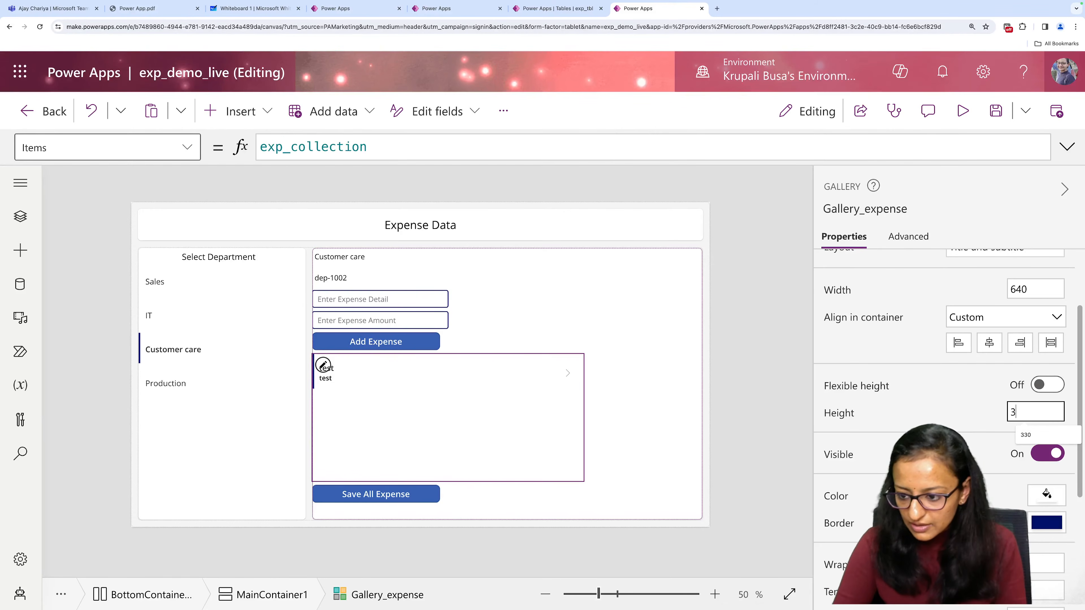
{"action": "type", "text": "50"}
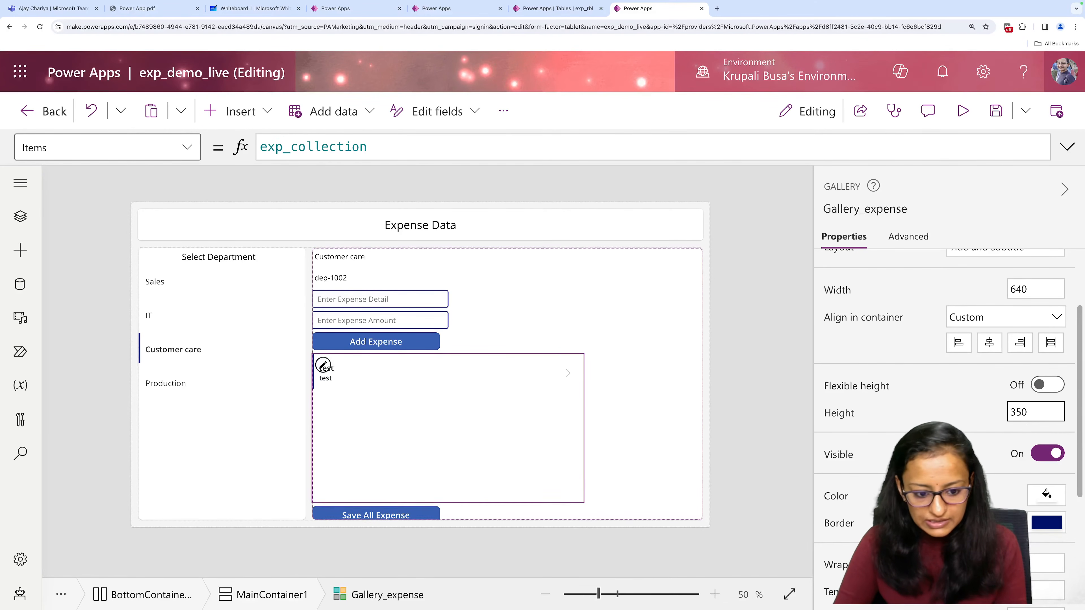
{"action": "key", "text": "BackSpace"}
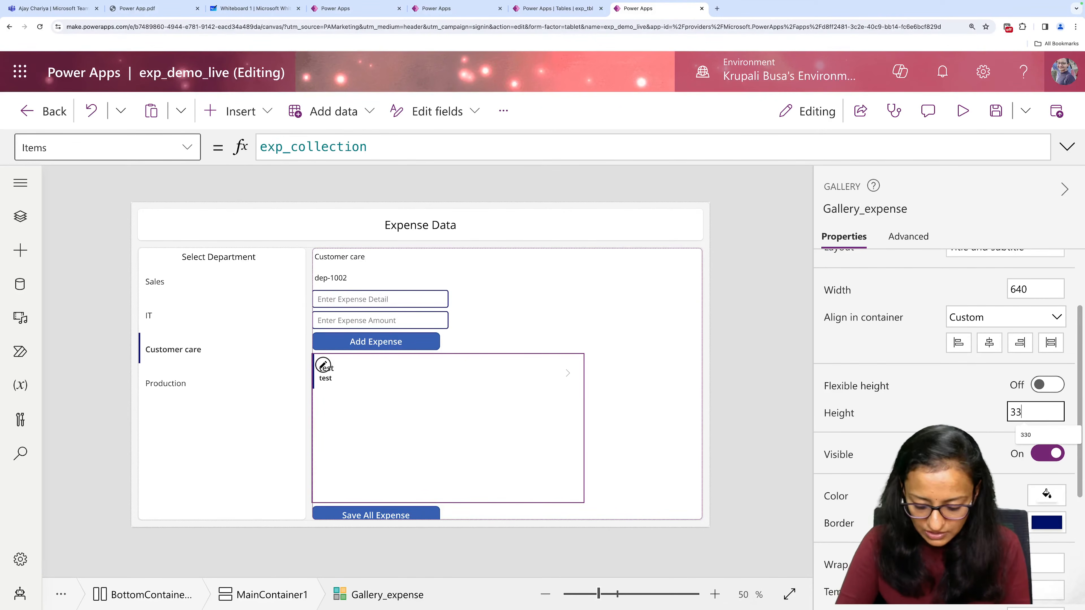
{"action": "type", "text": "30"}
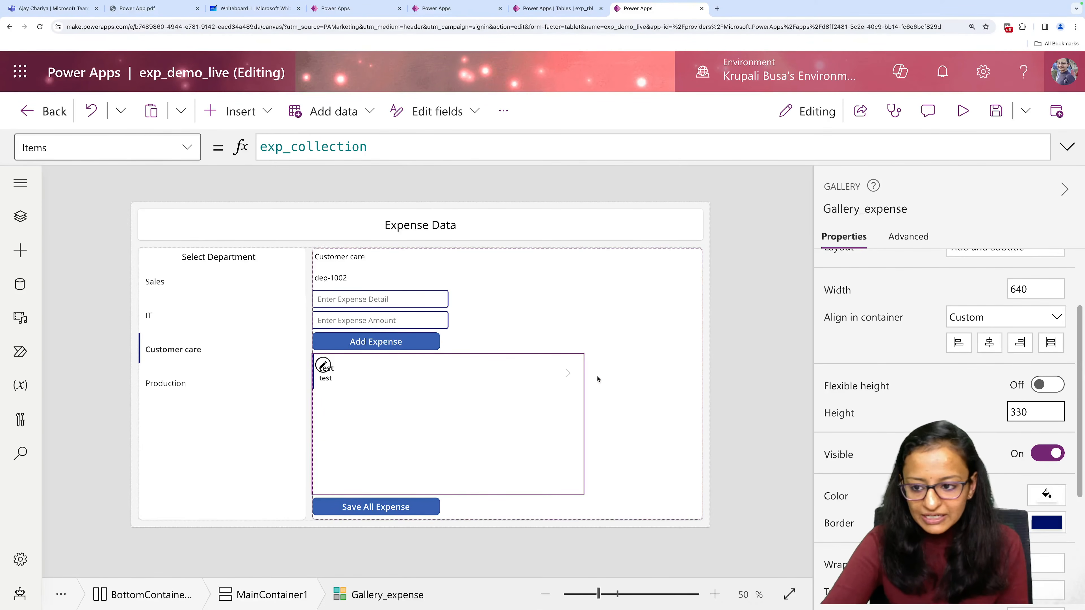
{"action": "left_click", "coordinate": [1065, 190]}
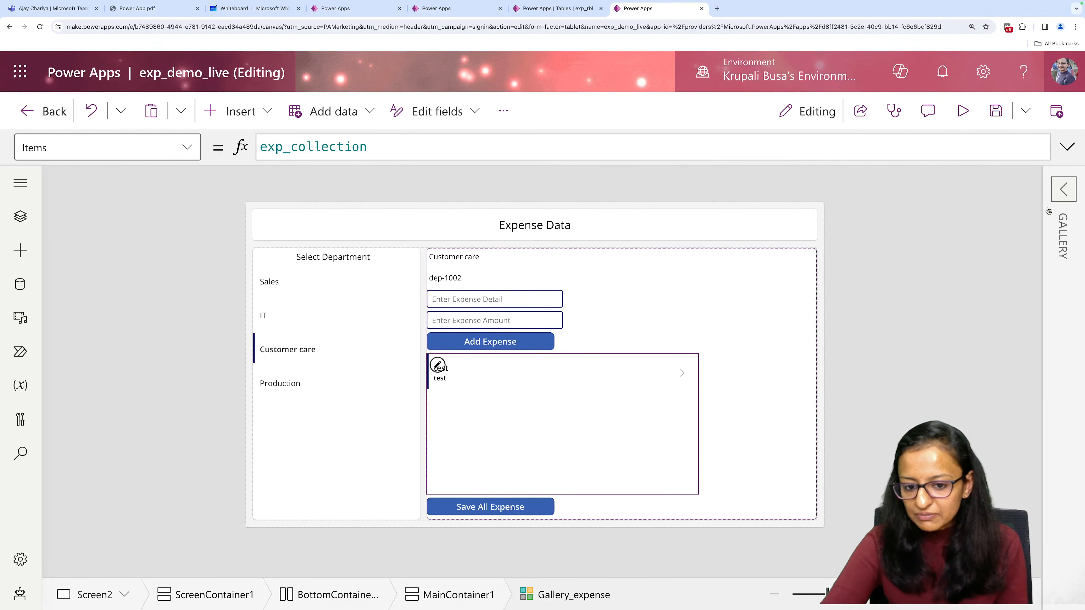
Bind the Title4 field of Gallery_expense to exp_amt and save the app.
{"action": "left_click", "coordinate": [1064, 190]}
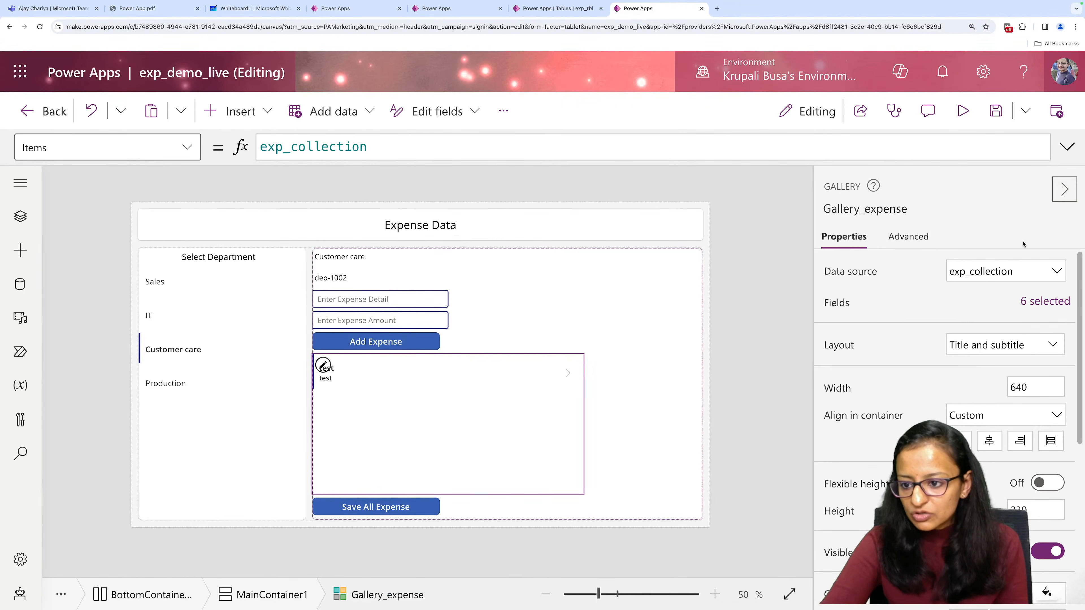
{"action": "left_click", "coordinate": [1036, 304]}
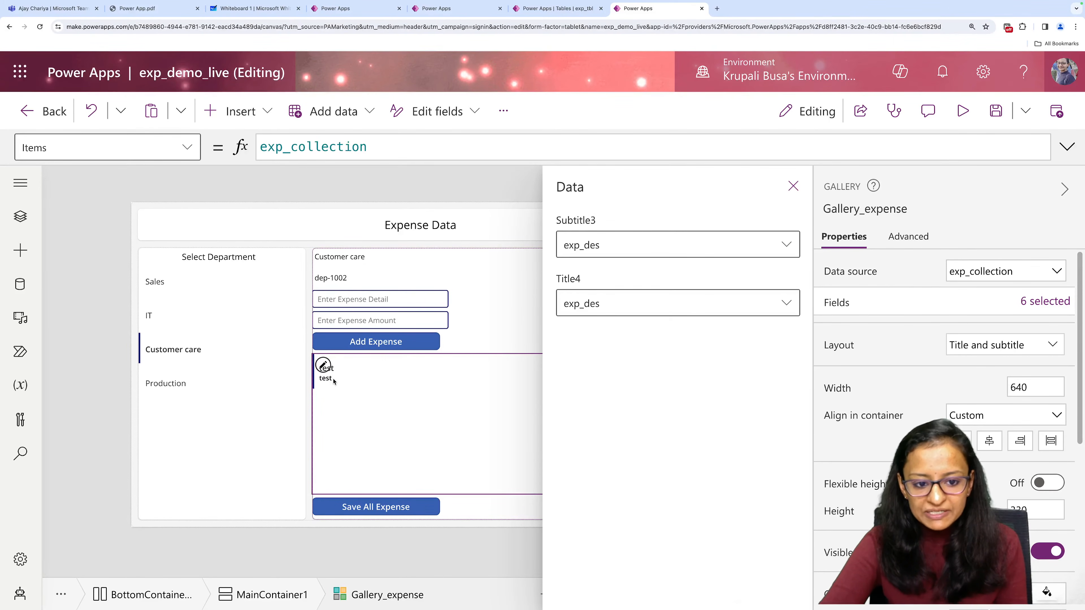
{"action": "left_click", "coordinate": [786, 306]}
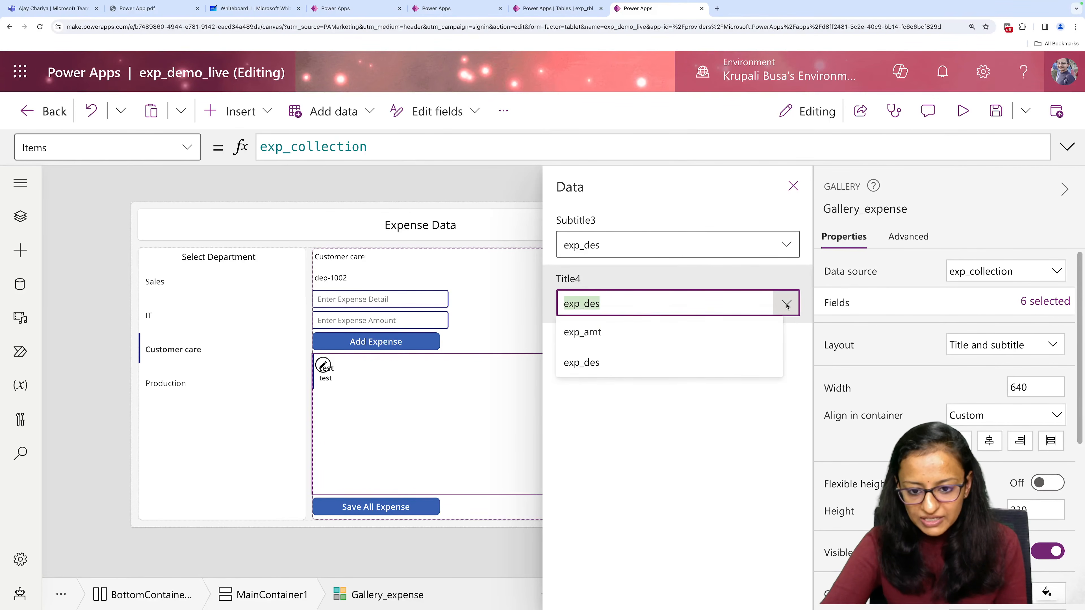
{"action": "left_click", "coordinate": [637, 340]}
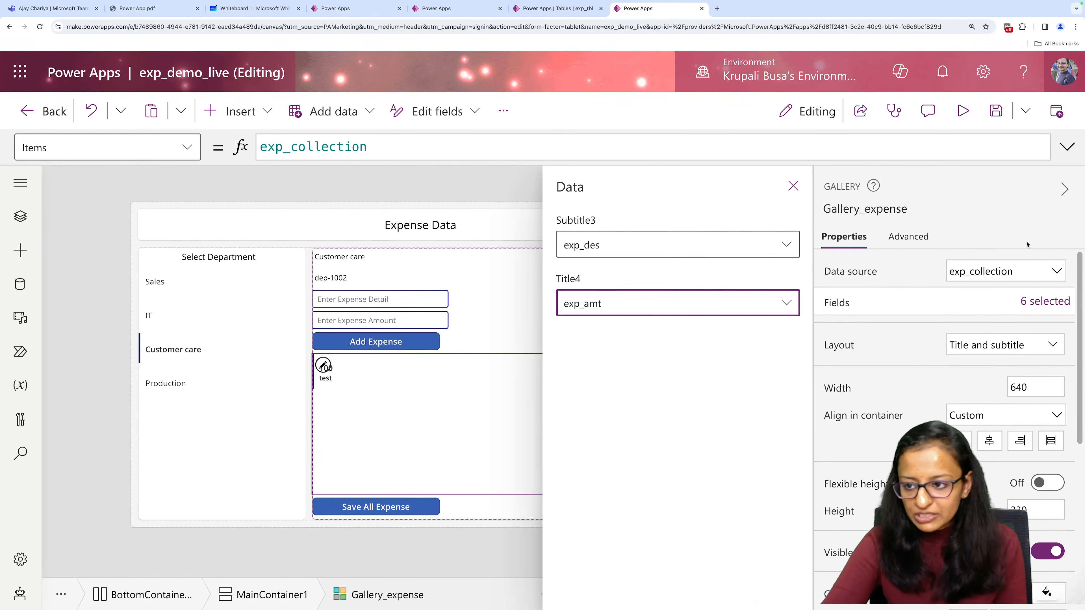
{"action": "left_click", "coordinate": [995, 112]}
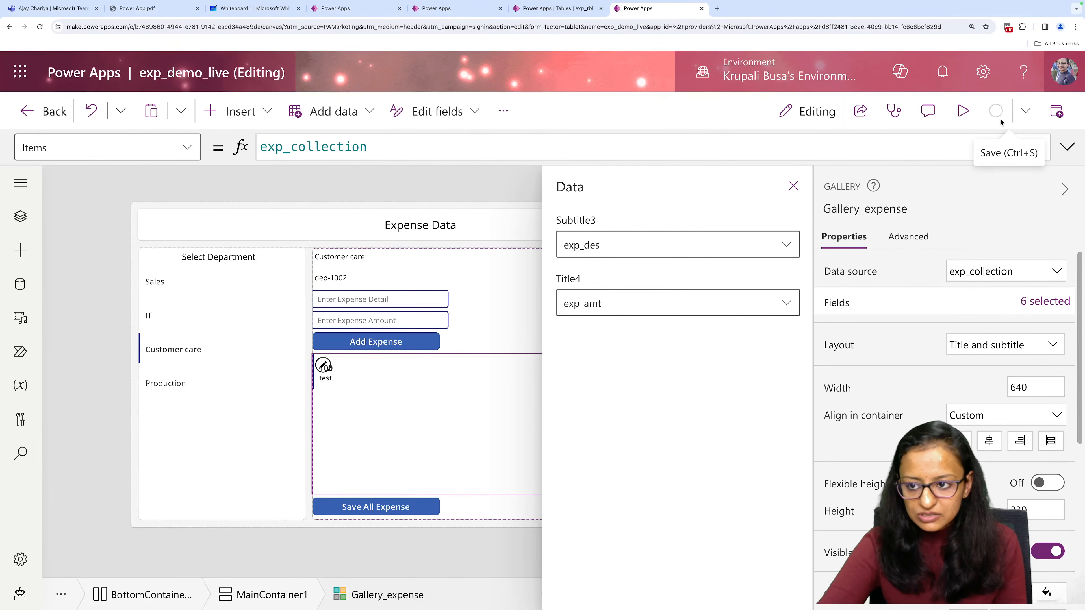
Preview the app and add an expense with the detail Petrol and the amount 3000 for Customer care.
{"action": "left_click", "coordinate": [963, 112]}
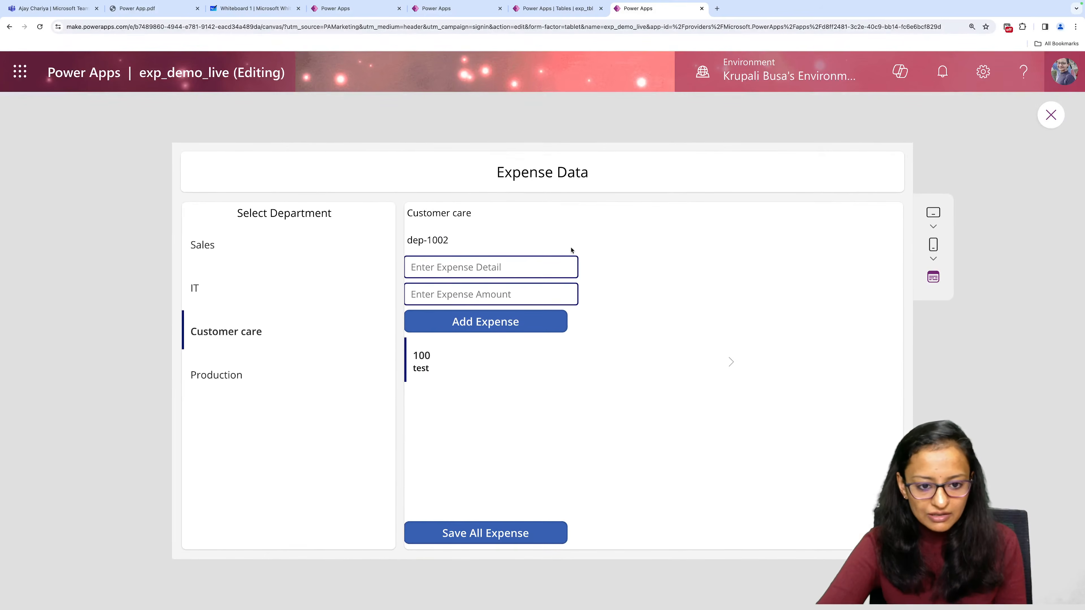
{"action": "left_click", "coordinate": [496, 269]}
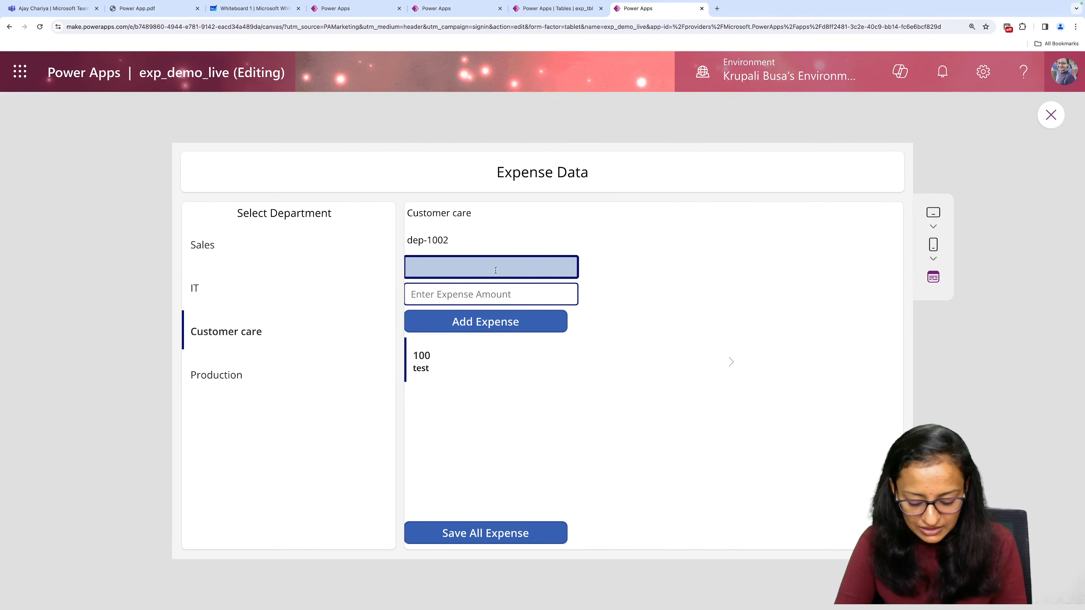
{"action": "type", "text": "Petrol"}
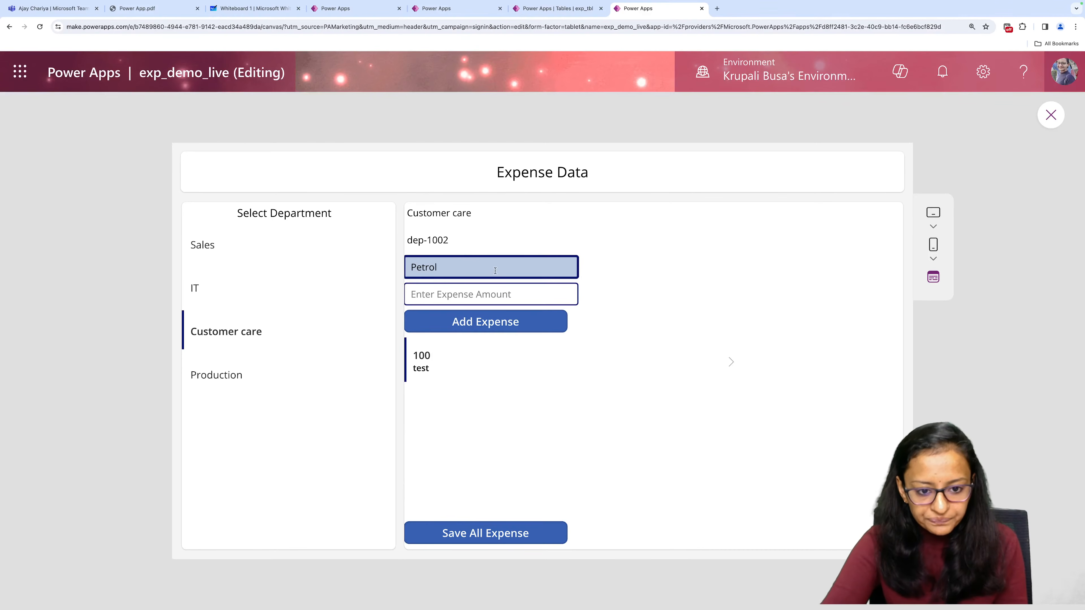
{"action": "left_click", "coordinate": [443, 298]}
{"action": "type", "text": "3000"}
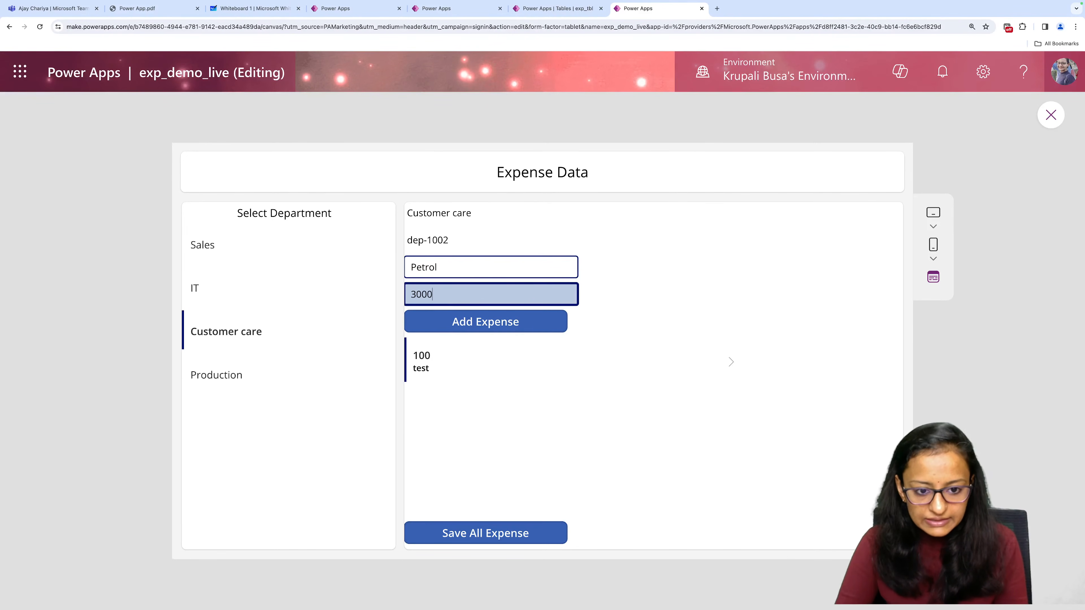
{"action": "left_click", "coordinate": [439, 316]}
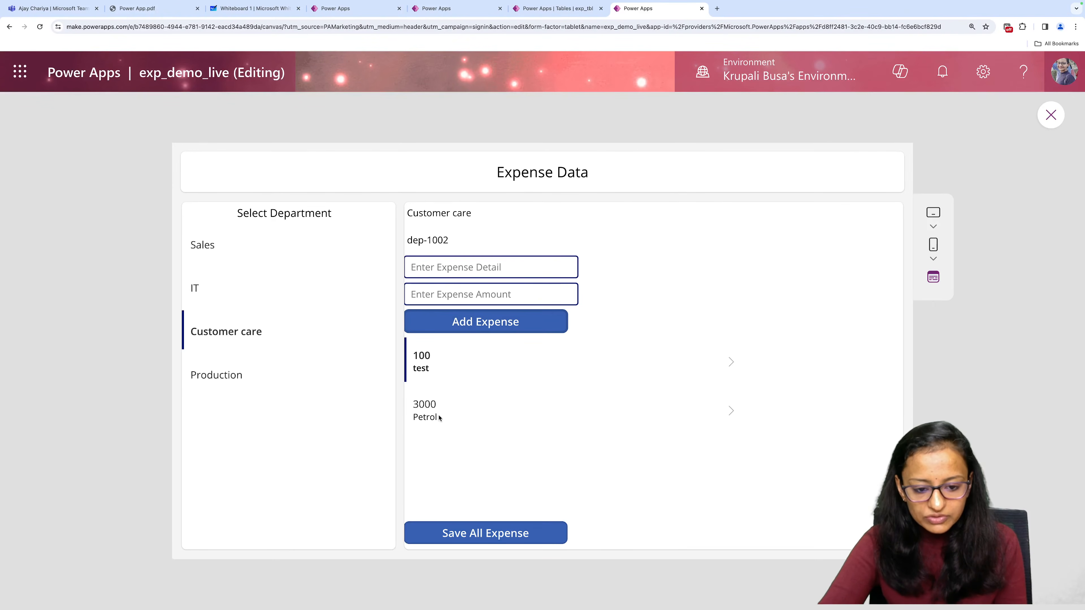
Add a second expense with the detail Mobile Bill and the amount 3000, and leave the app preview.
{"action": "left_click", "coordinate": [443, 267]}
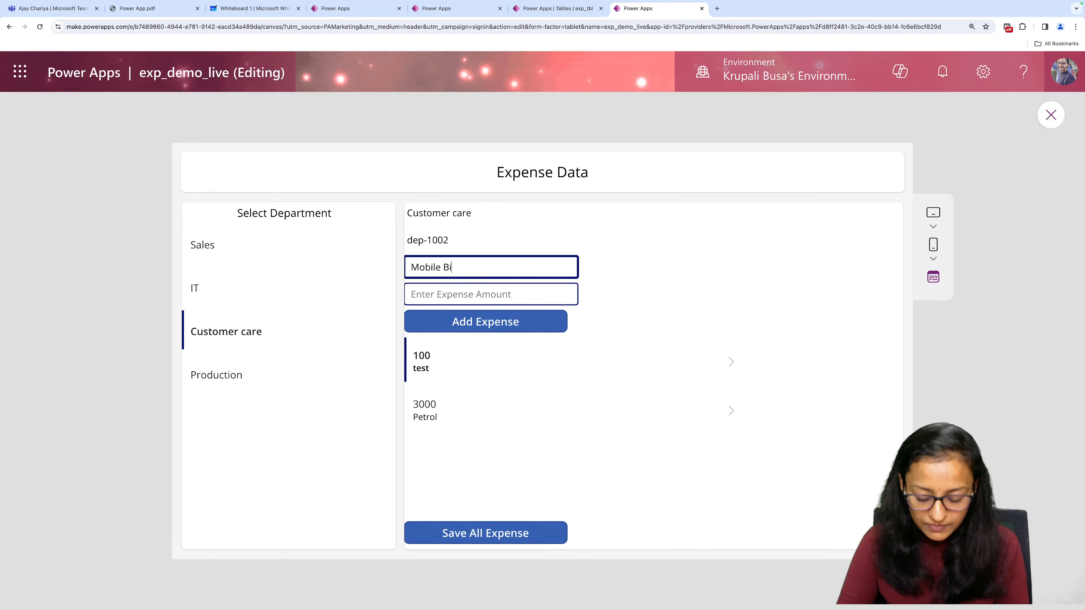
{"action": "key", "text": "Tab"}
{"action": "type", "text": "300"}
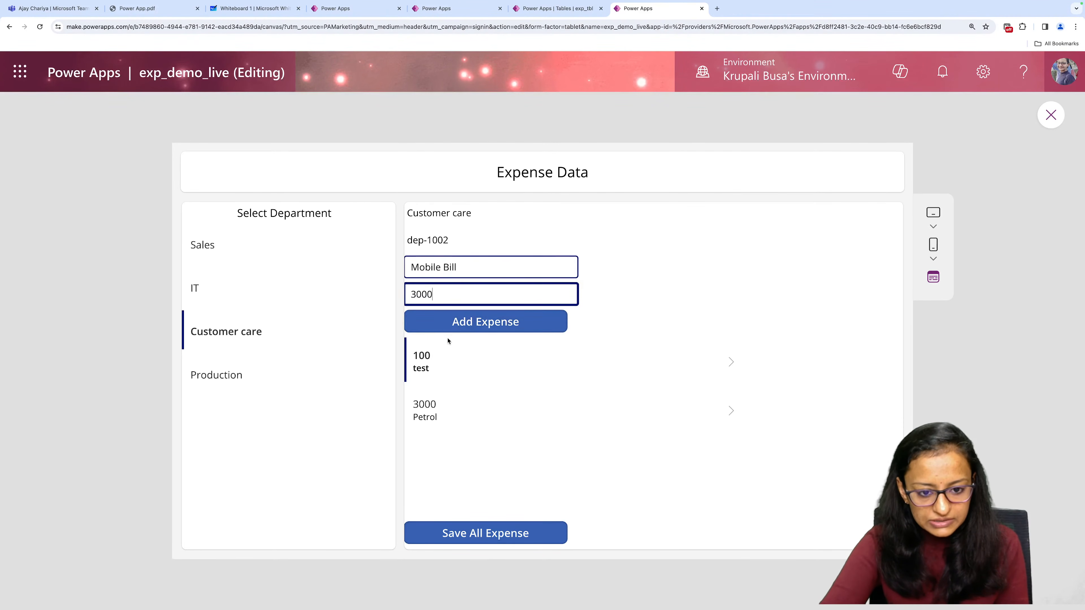
{"action": "left_click", "coordinate": [459, 324]}
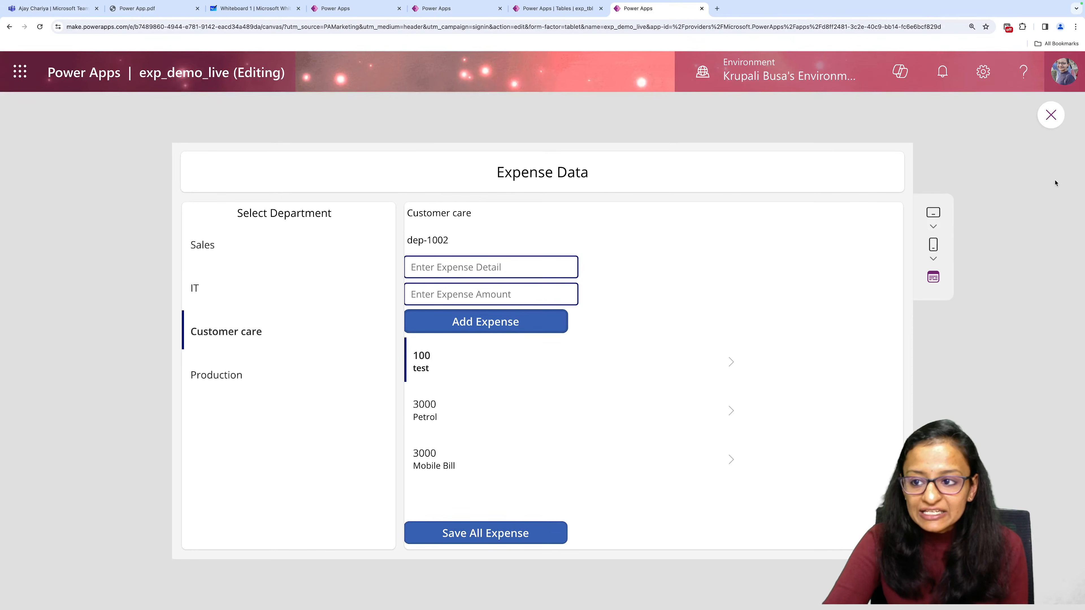
{"action": "left_click", "coordinate": [1049, 115]}
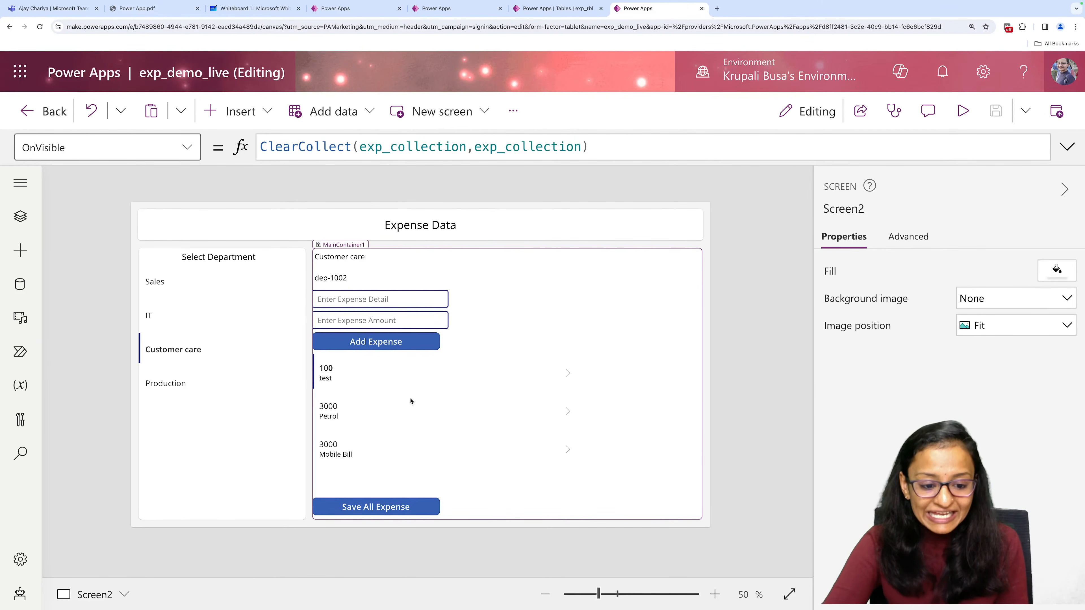
Select the Save All Expense button, switch to the Dataverse tables, and open the custom table exp_tbl to examine its columns and rows.
{"action": "left_click", "coordinate": [396, 510]}
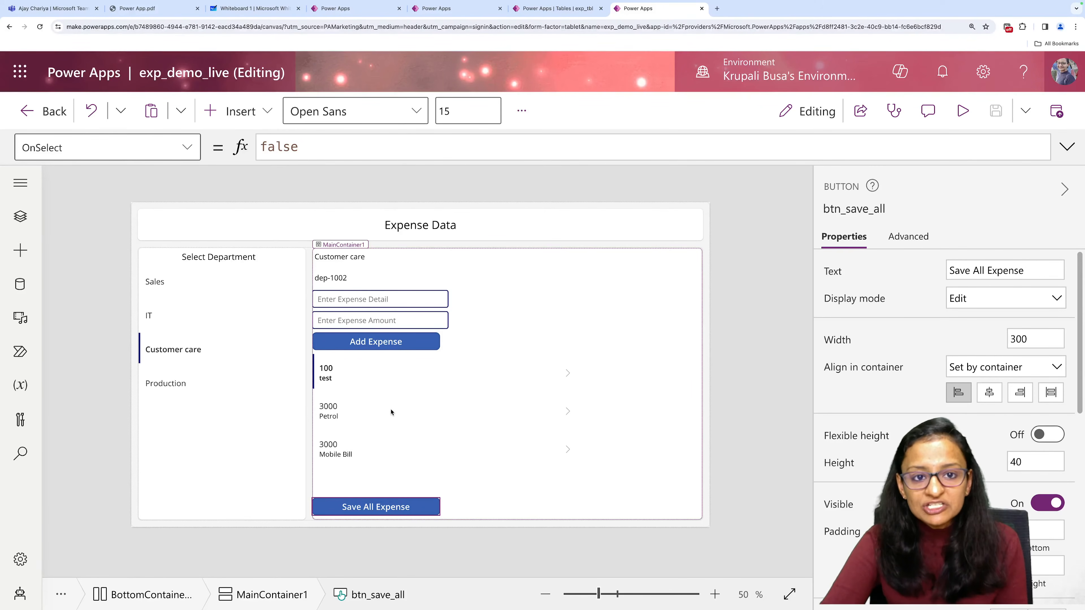
{"action": "left_click", "coordinate": [537, 9]}
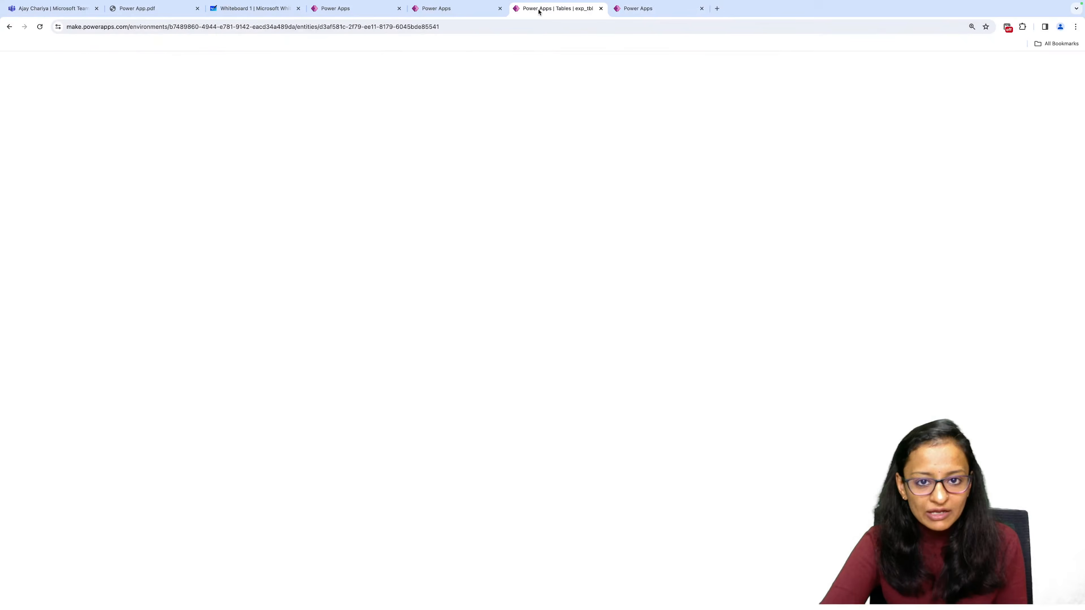
{"action": "scroll", "coordinate": [272, 178], "scroll_direction": "up", "scroll_amount": 8}
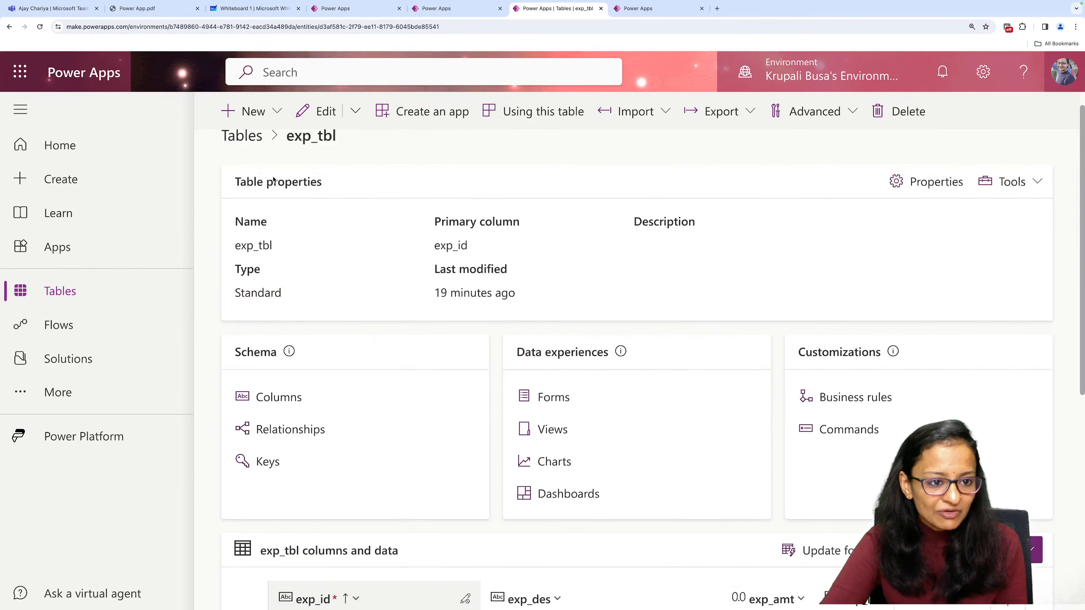
{"action": "left_click", "coordinate": [255, 160]}
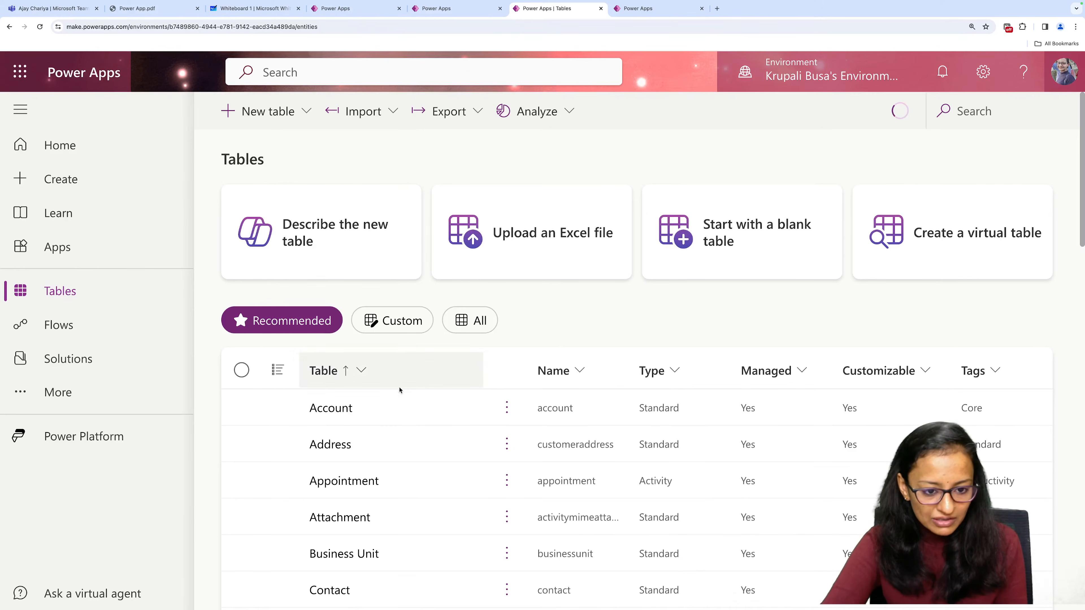
{"action": "left_click", "coordinate": [386, 322]}
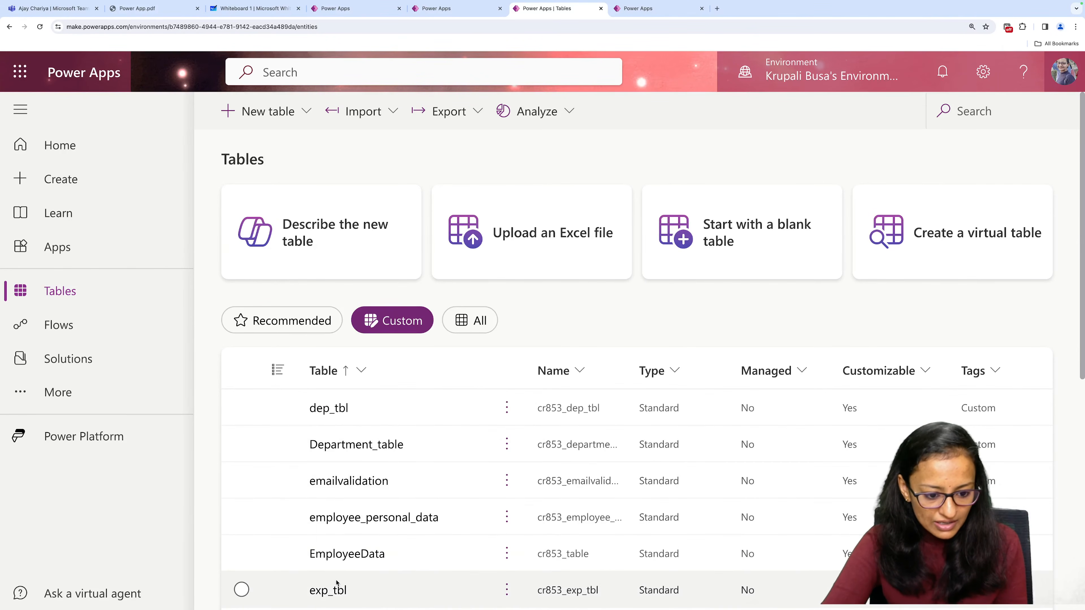
{"action": "left_click", "coordinate": [332, 590]}
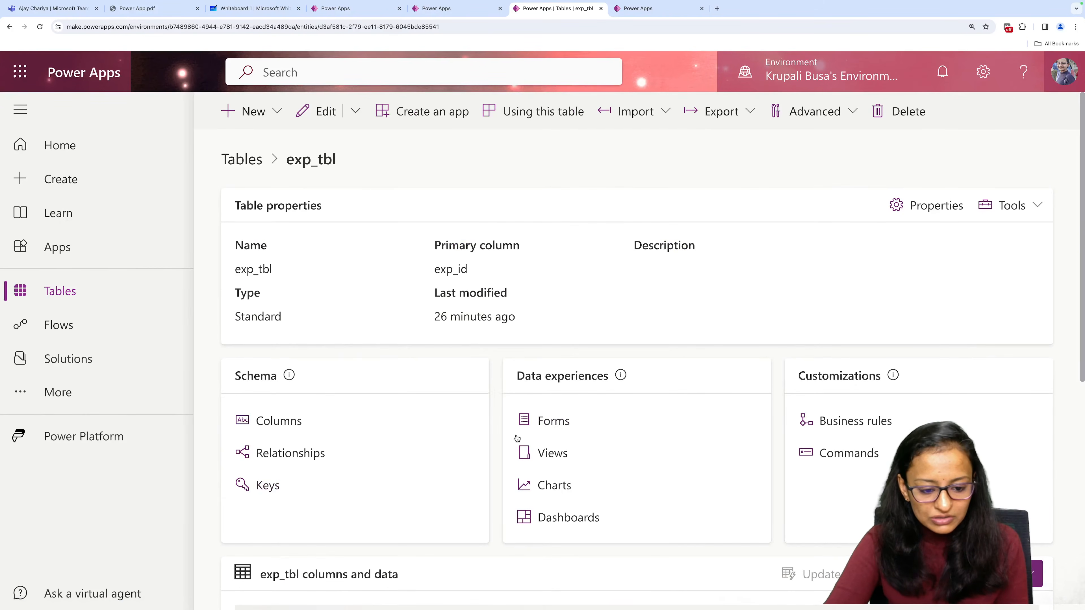
{"action": "scroll", "coordinate": [513, 436], "scroll_direction": "down", "scroll_amount": 8}
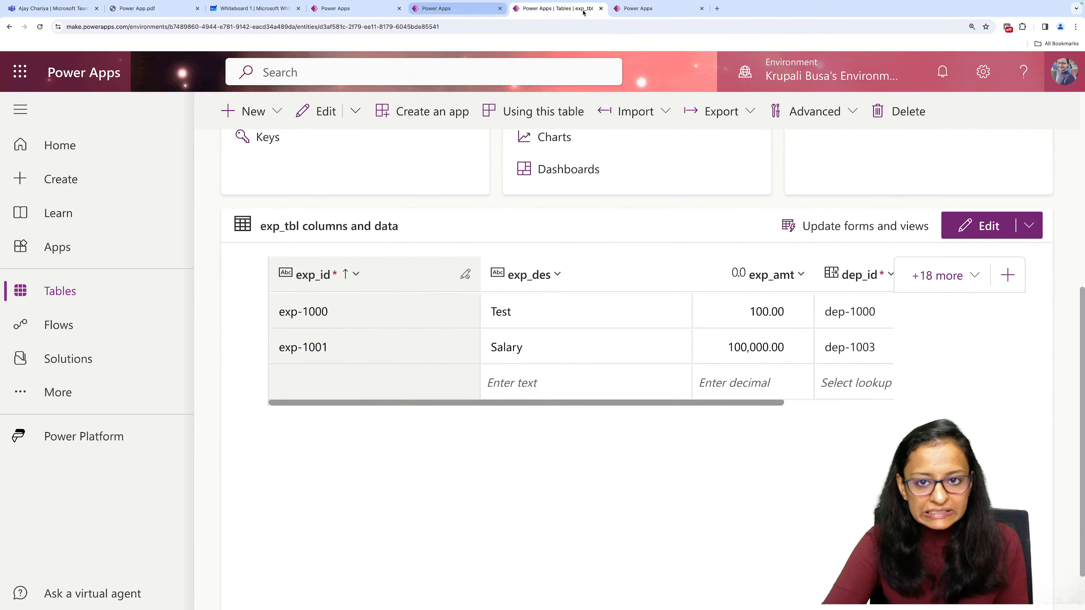
Compare the expenses listed in Gallery_expense with the exp_tbl data, and return to the btn_save_all button in the app editor.
{"action": "left_click", "coordinate": [645, 8]}
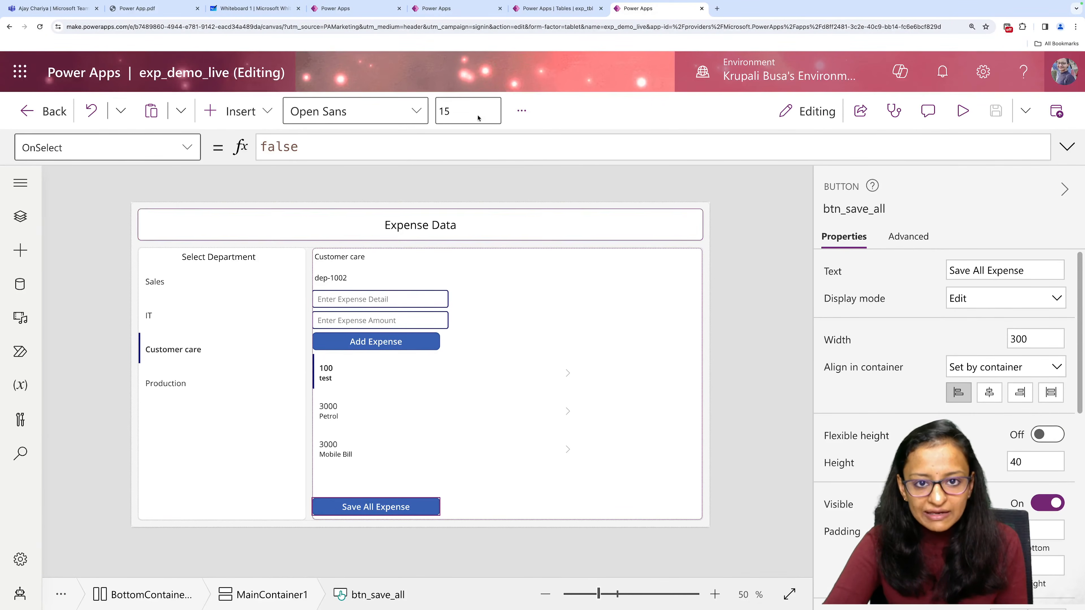
{"action": "left_click", "coordinate": [556, 8]}
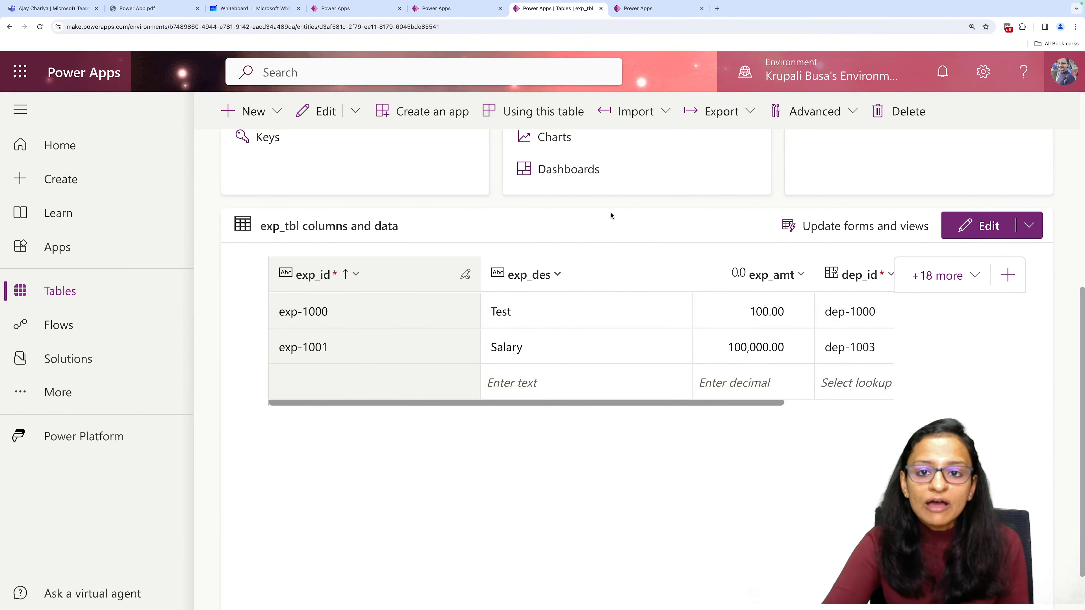
{"action": "left_click", "coordinate": [634, 13]}
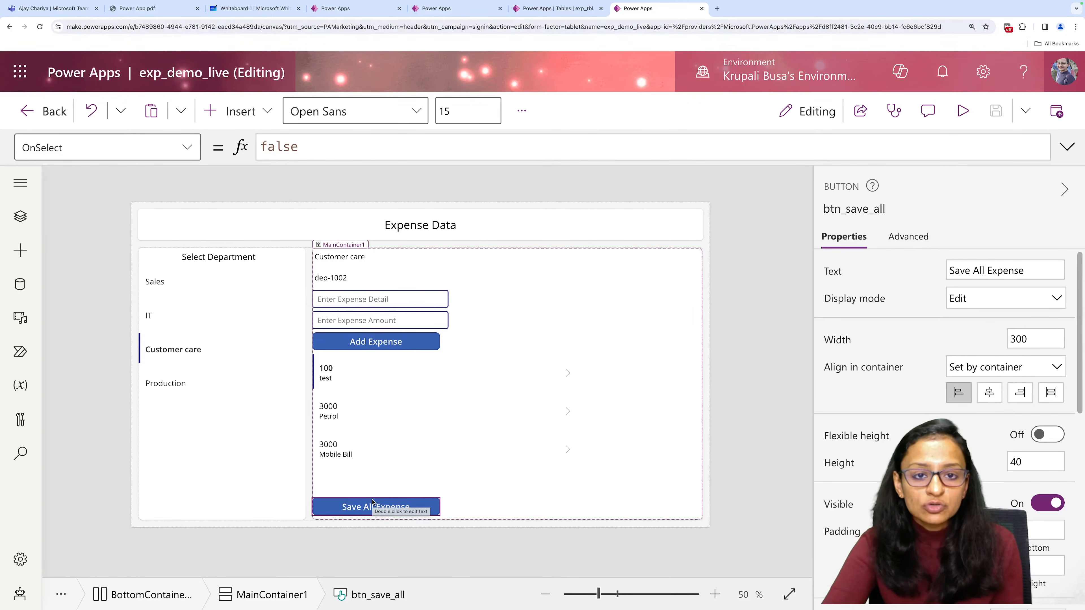
Switch to the whiteboard and sketch a box divided into three rows in the empty area below the existing notes.
{"action": "left_click", "coordinate": [255, 9]}
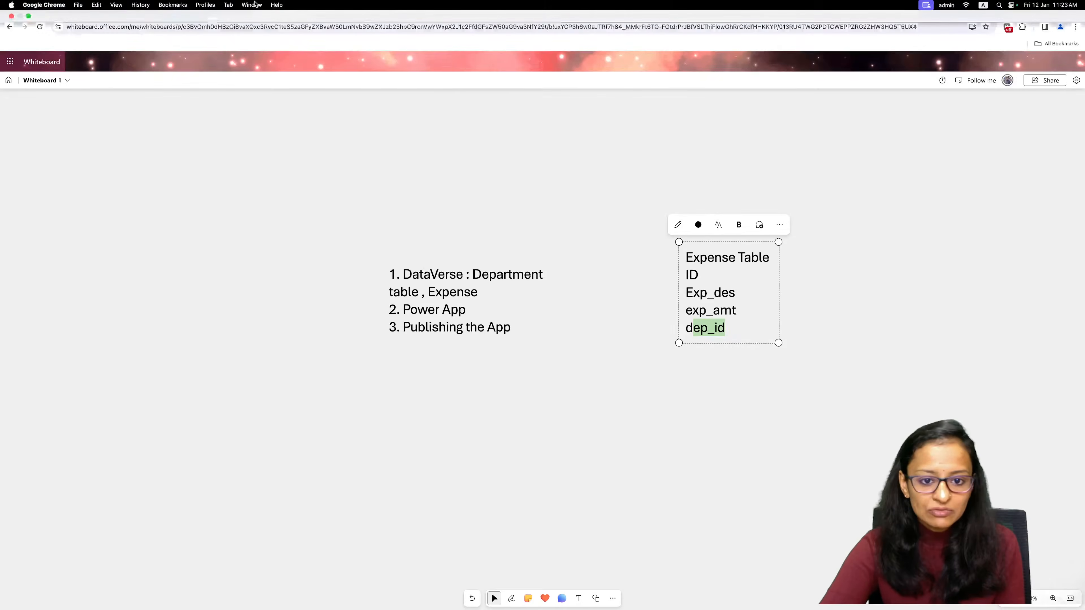
{"action": "left_click", "coordinate": [779, 225]}
{"action": "left_click", "coordinate": [741, 276]}
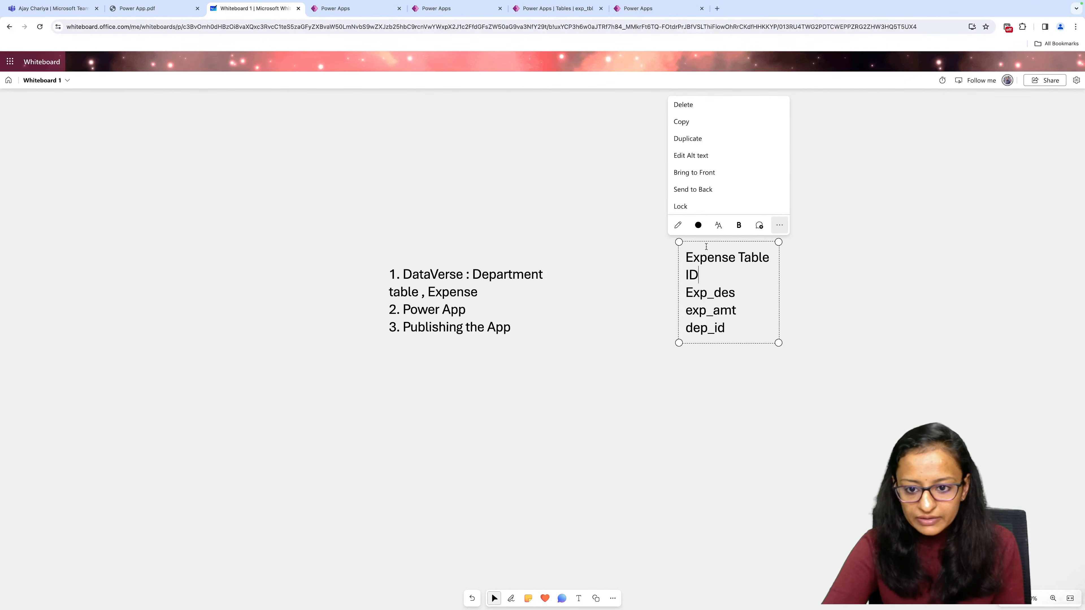
{"action": "left_click_drag", "start_coordinate": [713, 245], "coordinate": [364, 125]}
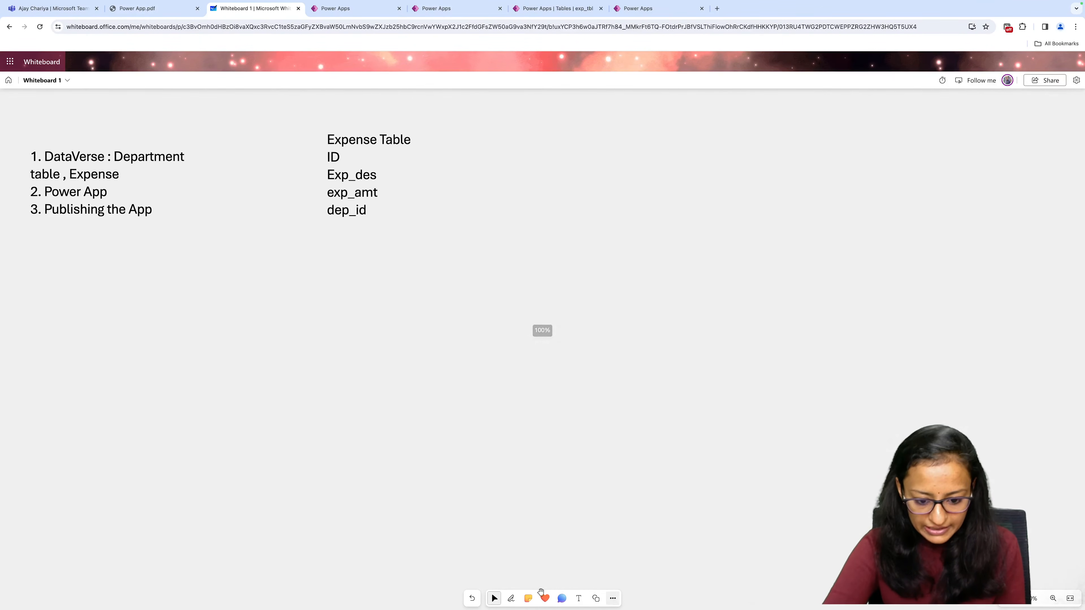
{"action": "left_click", "coordinate": [509, 600]}
{"action": "mouse_move", "coordinate": [246, 353]}
{"action": "left_mouse_down"}
{"action": "mouse_move", "coordinate": [400, 335]}
{"action": "mouse_move", "coordinate": [430, 460]}
{"action": "left_mouse_up"}
{"action": "mouse_move", "coordinate": [247, 353]}
{"action": "left_mouse_down"}
{"action": "mouse_move", "coordinate": [270, 472]}
{"action": "mouse_move", "coordinate": [429, 461]}
{"action": "left_mouse_up"}
{"action": "left_click_drag", "start_coordinate": [249, 388], "coordinate": [424, 367]}
{"action": "left_click_drag", "start_coordinate": [267, 427], "coordinate": [445, 401]}
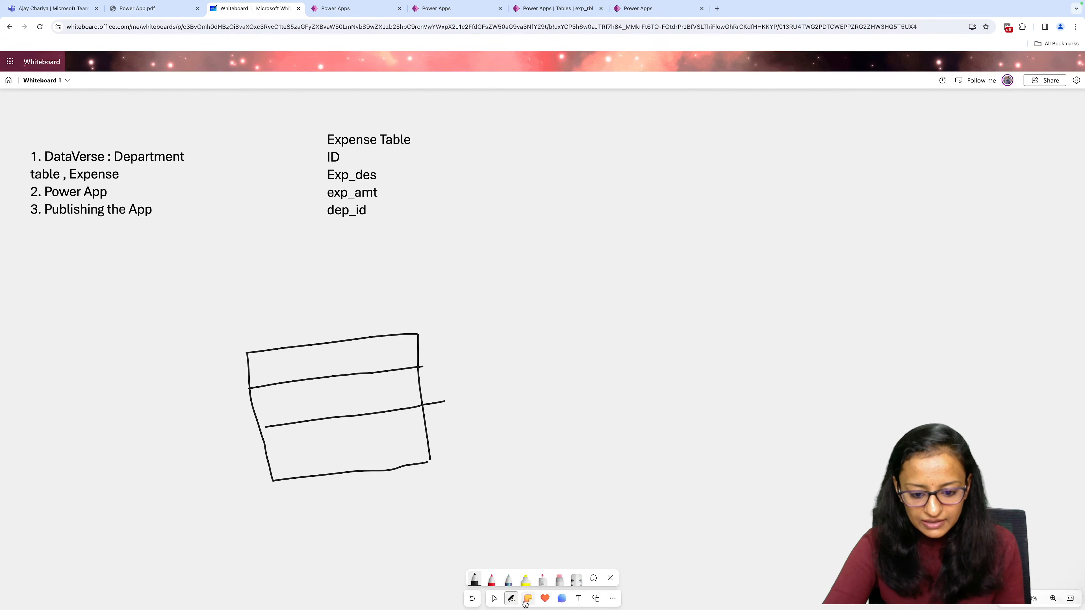
Sketch a second, taller table on the whiteboard beside the first box, divided by two vertical and two horizontal lines.
{"action": "left_click", "coordinate": [495, 599]}
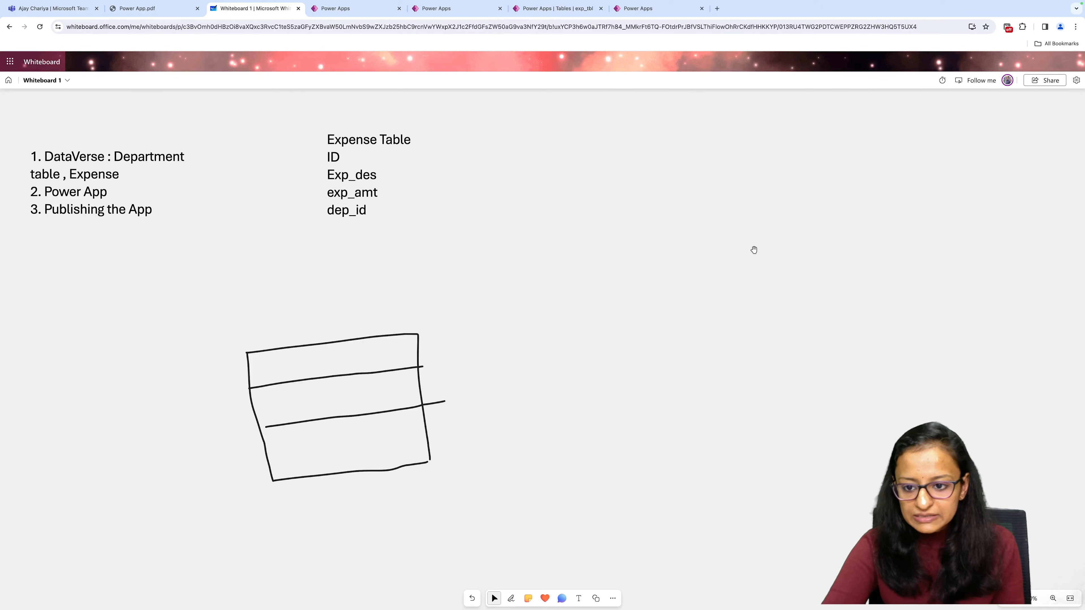
{"action": "left_click", "coordinate": [511, 599]}
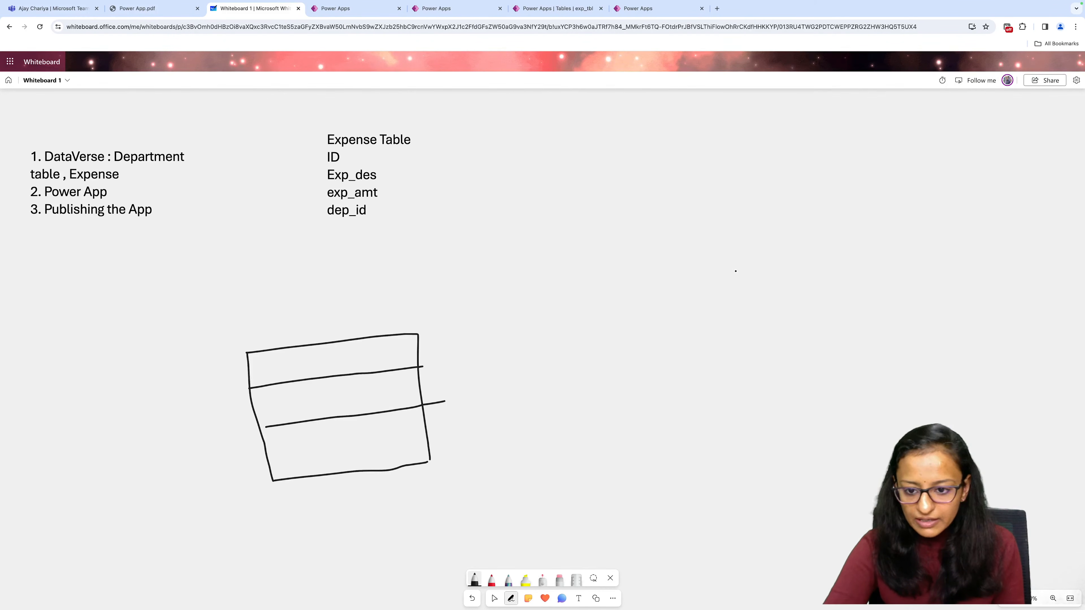
{"action": "left_click_drag", "start_coordinate": [736, 272], "coordinate": [739, 444]}
{"action": "mouse_move", "coordinate": [737, 271]}
{"action": "left_mouse_down"}
{"action": "mouse_move", "coordinate": [896, 247]}
{"action": "mouse_move", "coordinate": [901, 452]}
{"action": "mouse_move", "coordinate": [723, 467]}
{"action": "left_mouse_up"}
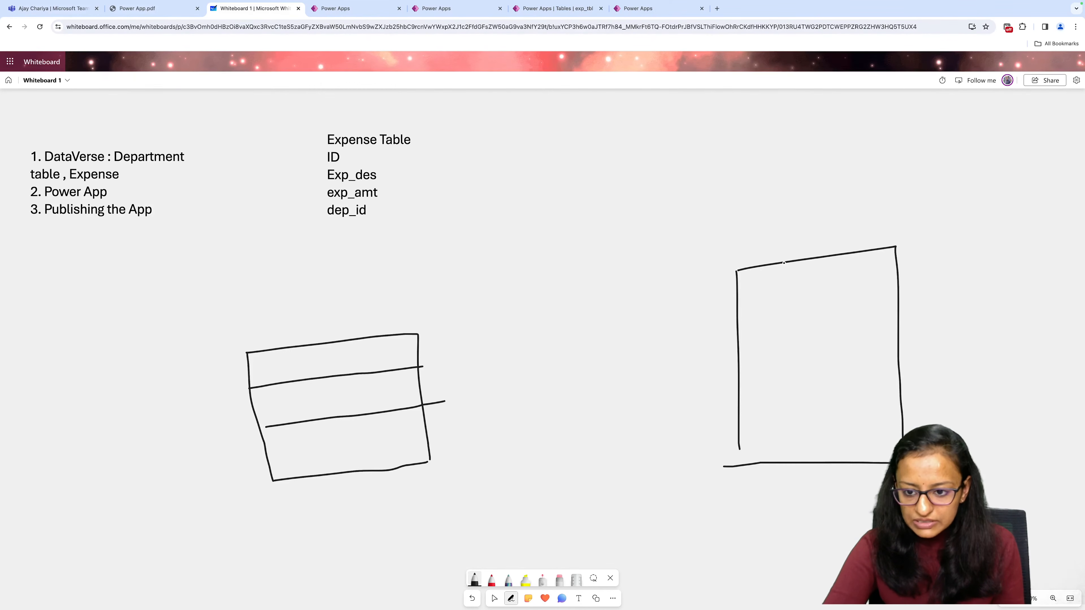
{"action": "left_click_drag", "start_coordinate": [784, 262], "coordinate": [792, 456]}
{"action": "left_click_drag", "start_coordinate": [820, 257], "coordinate": [830, 437]}
{"action": "left_click_drag", "start_coordinate": [747, 294], "coordinate": [879, 282]}
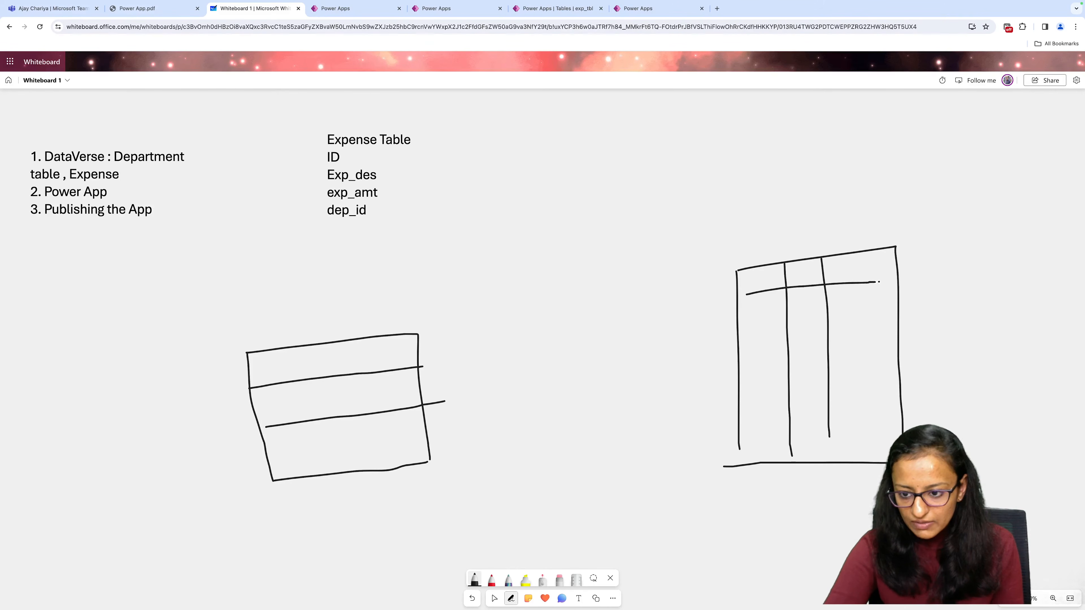
{"action": "left_click_drag", "start_coordinate": [755, 345], "coordinate": [892, 324]}
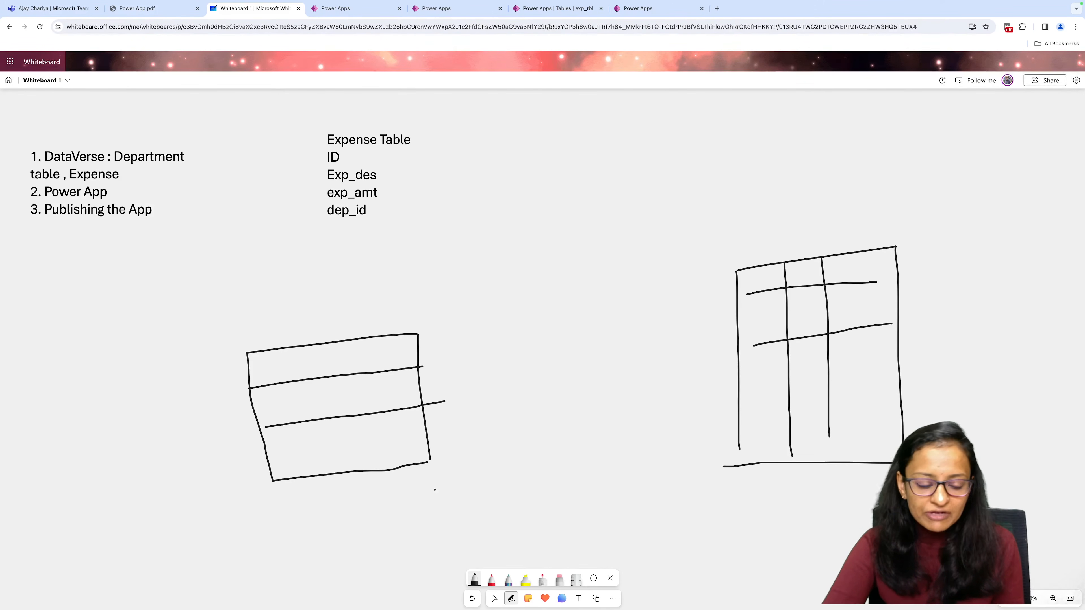
Mark the first row of the three-row box and draw an arrow from each row to the second table.
{"action": "left_click_drag", "start_coordinate": [294, 360], "coordinate": [318, 363]}
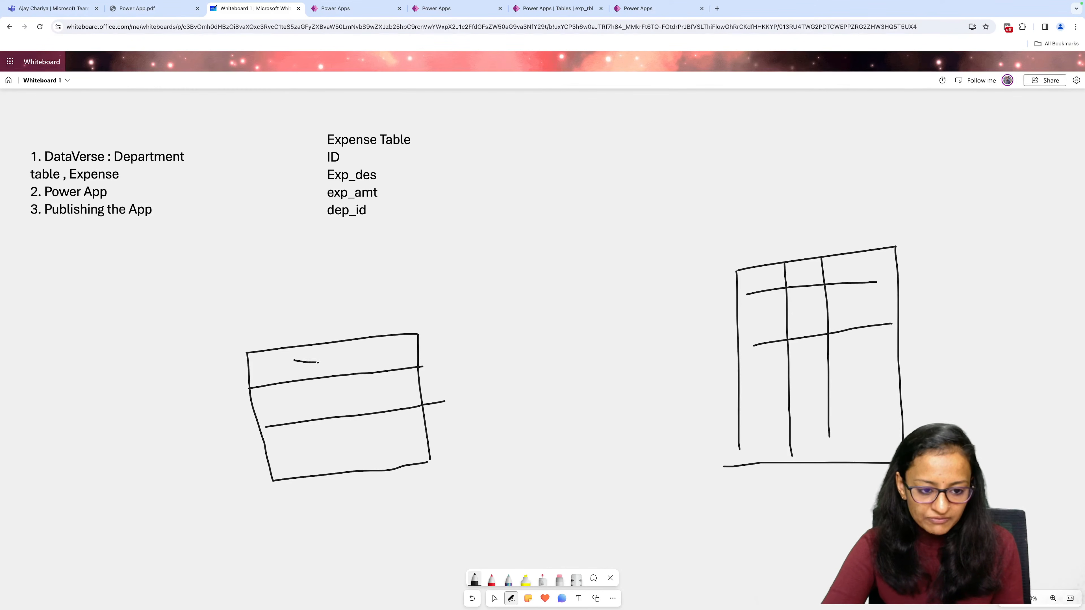
{"action": "left_click_drag", "start_coordinate": [435, 351], "coordinate": [748, 319]}
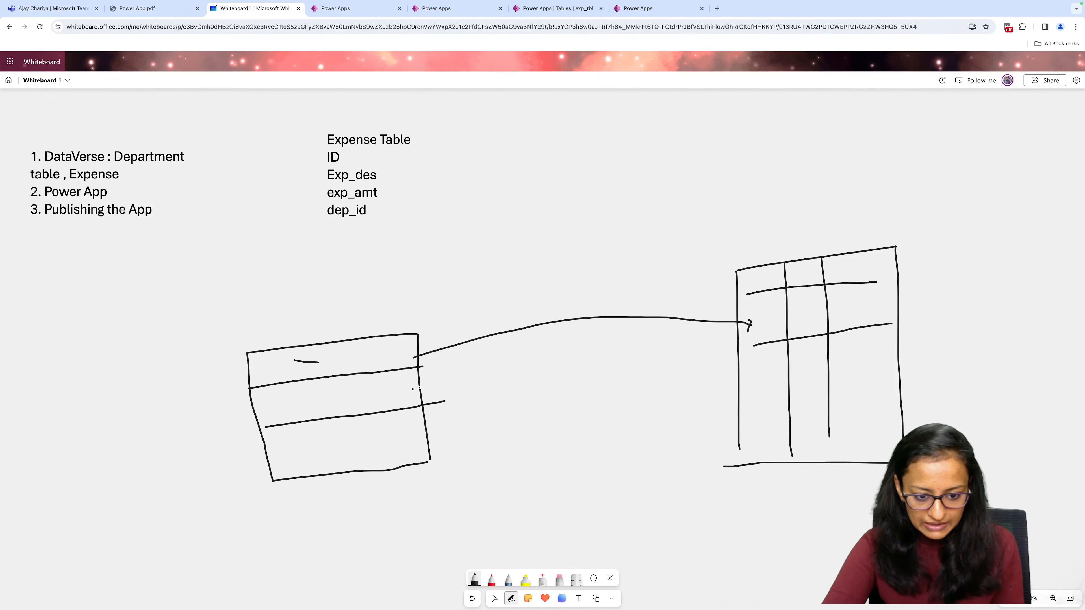
{"action": "mouse_move", "coordinate": [413, 389]}
{"action": "left_mouse_down"}
{"action": "mouse_move", "coordinate": [586, 365]}
{"action": "mouse_move", "coordinate": [744, 362]}
{"action": "left_mouse_up"}
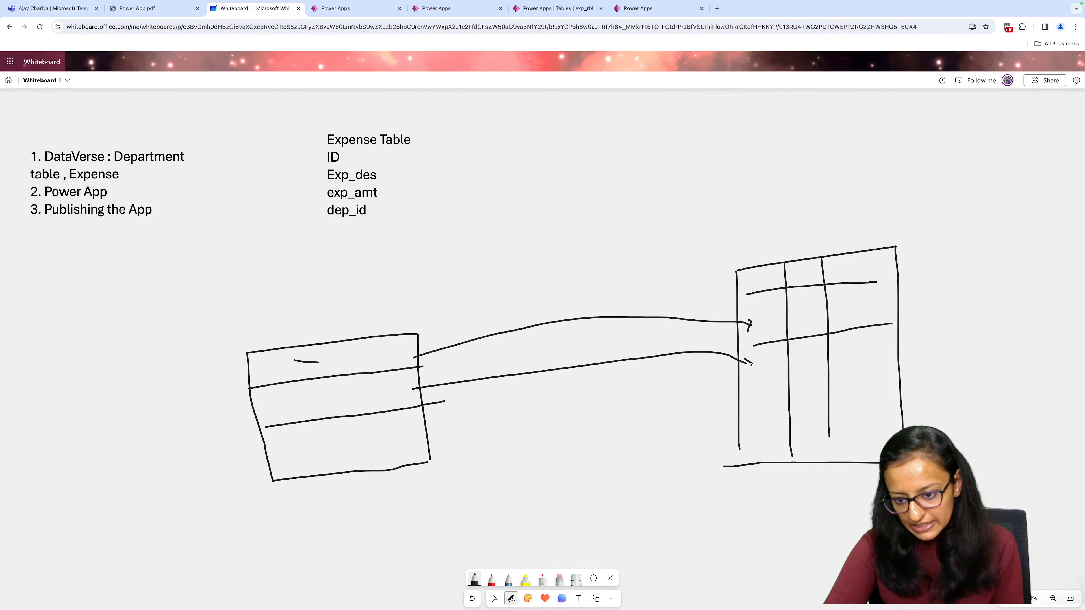
{"action": "left_click_drag", "start_coordinate": [424, 435], "coordinate": [754, 422]}
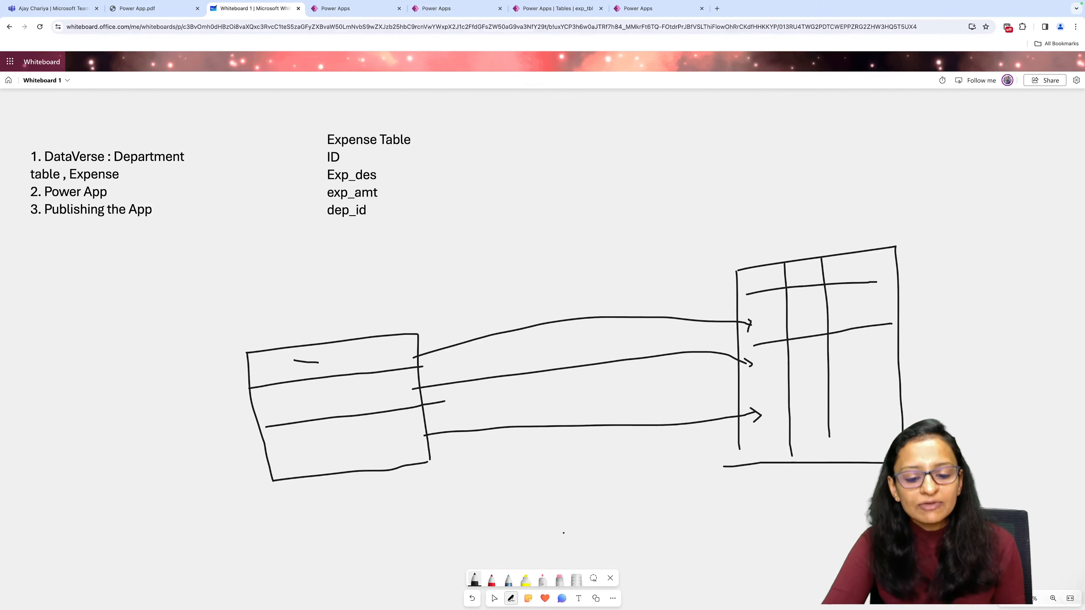
Add the text ForALL above the arrows on the whiteboard.
{"action": "left_click", "coordinate": [578, 599]}
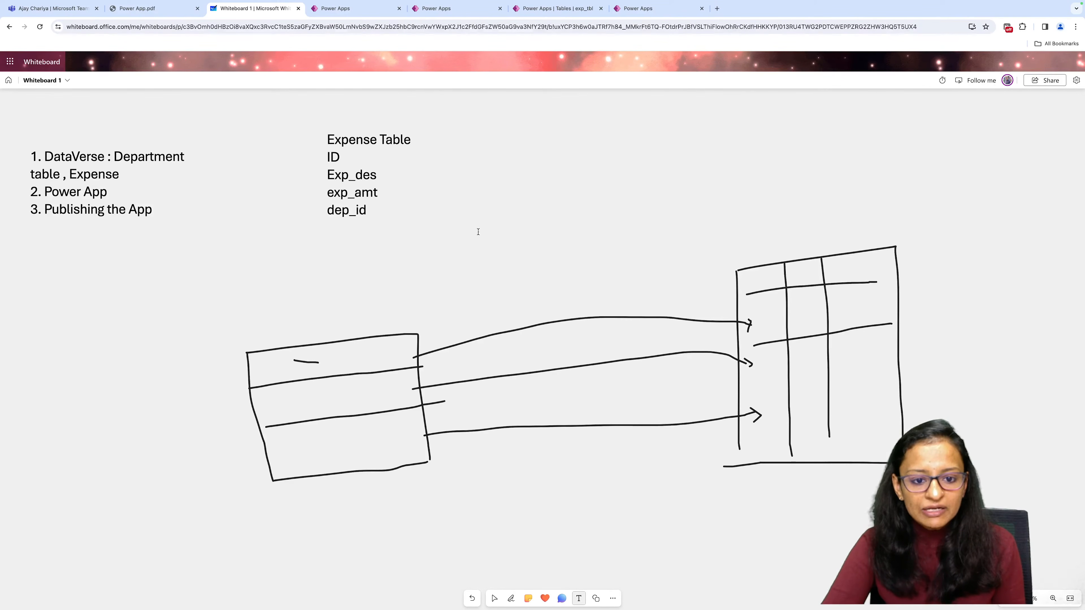
{"action": "left_click", "coordinate": [576, 268]}
{"action": "type", "text": "Fo"}
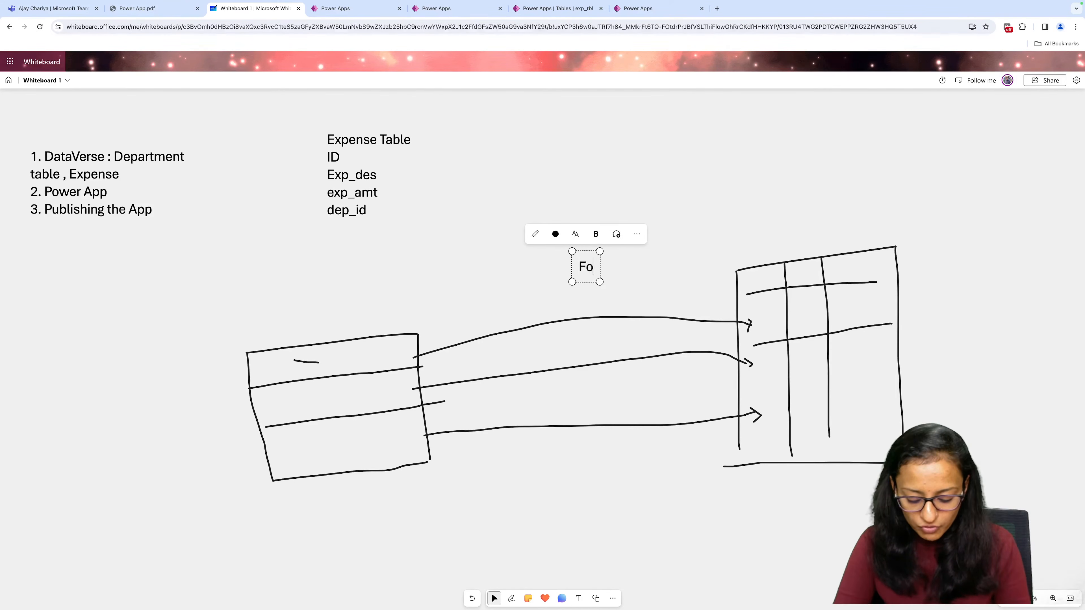
{"action": "type", "text": "rALL"}
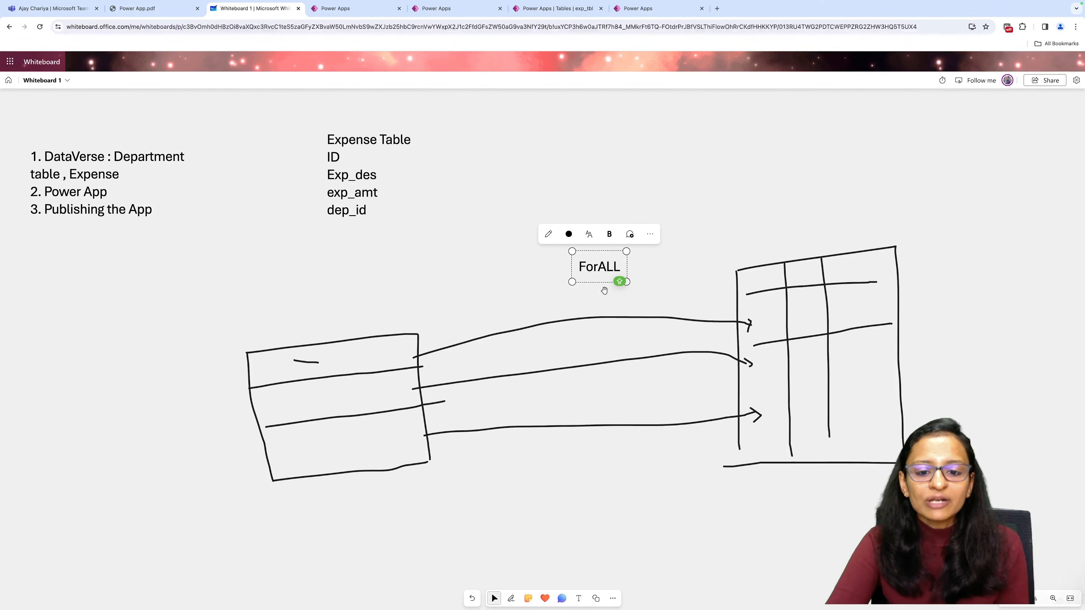
Switch to the Live Demo app and examine the ForAll and Patch formula behind its Save All Expense button.
{"action": "left_click", "coordinate": [357, 8]}
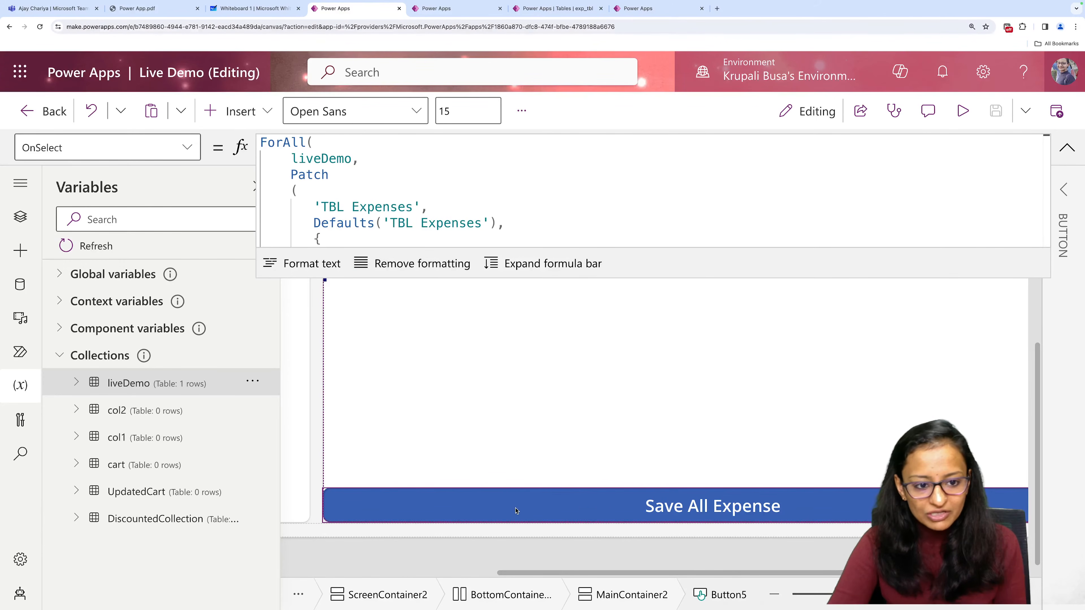
{"action": "scroll", "coordinate": [336, 201], "scroll_direction": "down", "scroll_amount": 5}
{"action": "scroll", "coordinate": [336, 201], "scroll_direction": "up", "scroll_amount": 5}
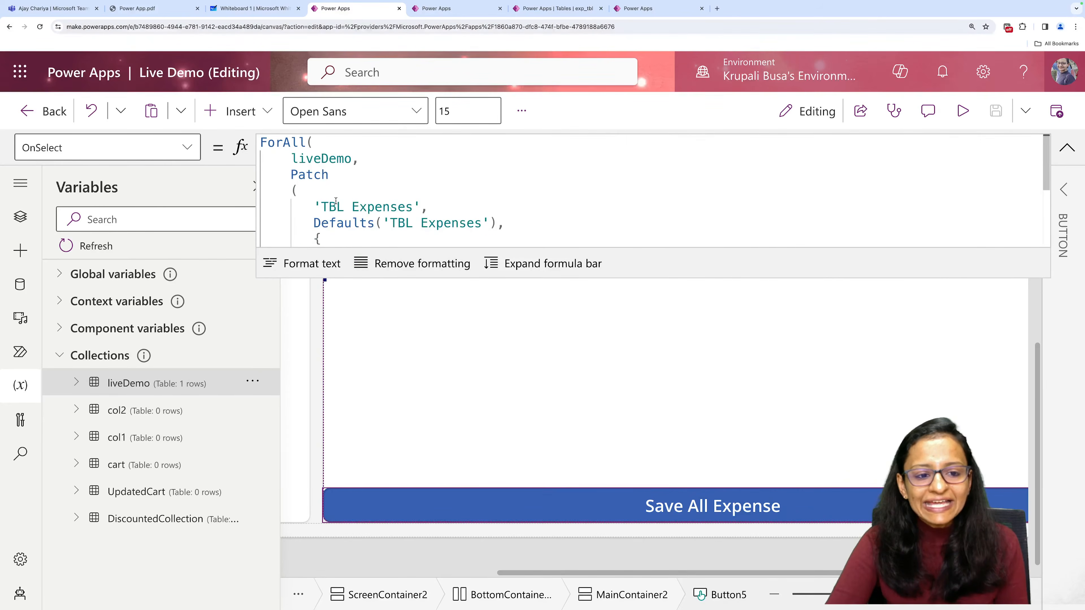
{"action": "scroll", "coordinate": [336, 201], "scroll_direction": "down", "scroll_amount": 1}
{"action": "scroll", "coordinate": [335, 201], "scroll_direction": "up", "scroll_amount": 1}
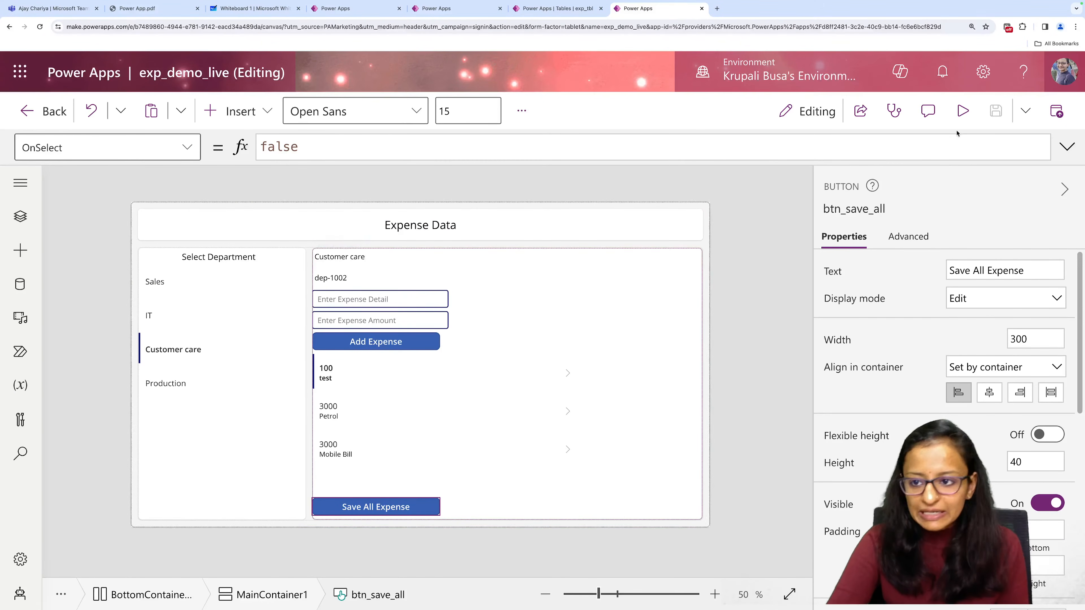
In exp_demo_live, replace the OnSelect formula of btn_save_all with an empty ForAll call, its brackets on separate lines.
{"action": "left_click", "coordinate": [1067, 146]}
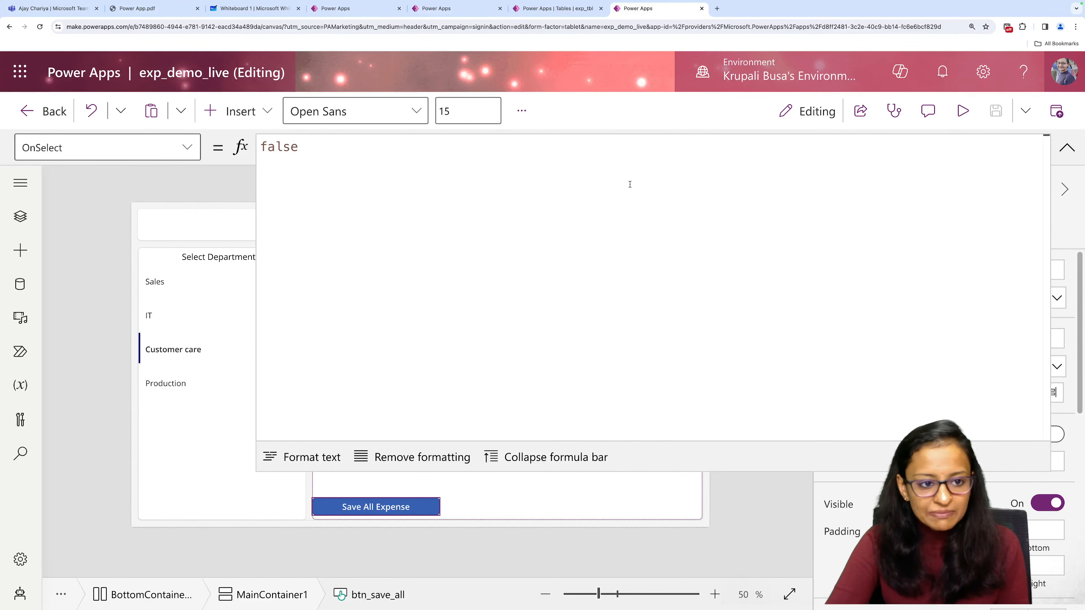
{"action": "double_click", "coordinate": [295, 148]}
{"action": "key", "text": "BackSpace"}
{"action": "type", "text": "ForAll"}
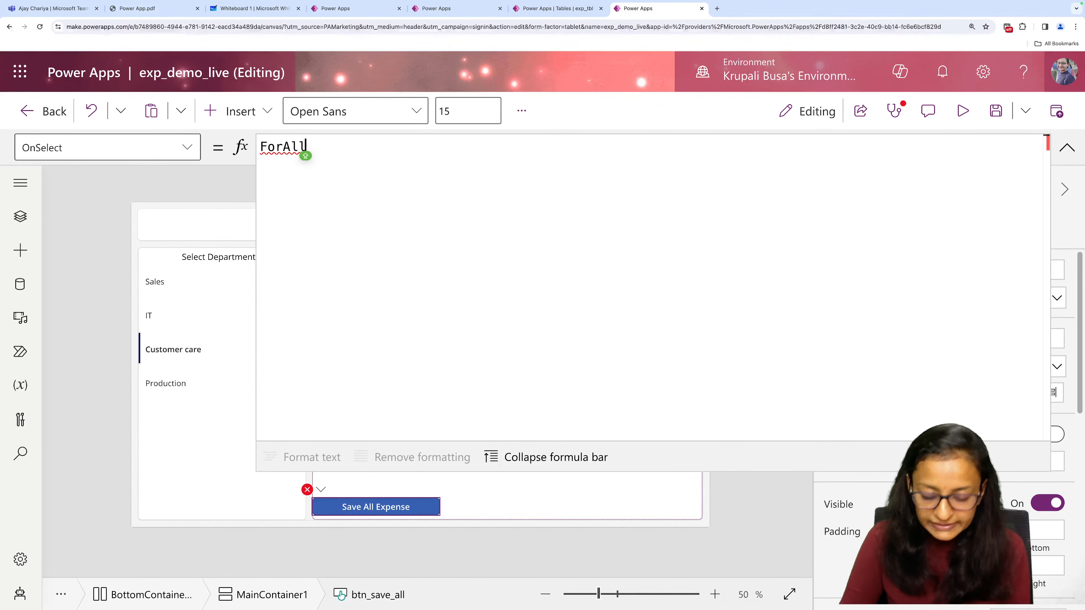
{"action": "key", "text": "Return"}
{"action": "type", "text": "("}
{"action": "key", "text": "Return"}
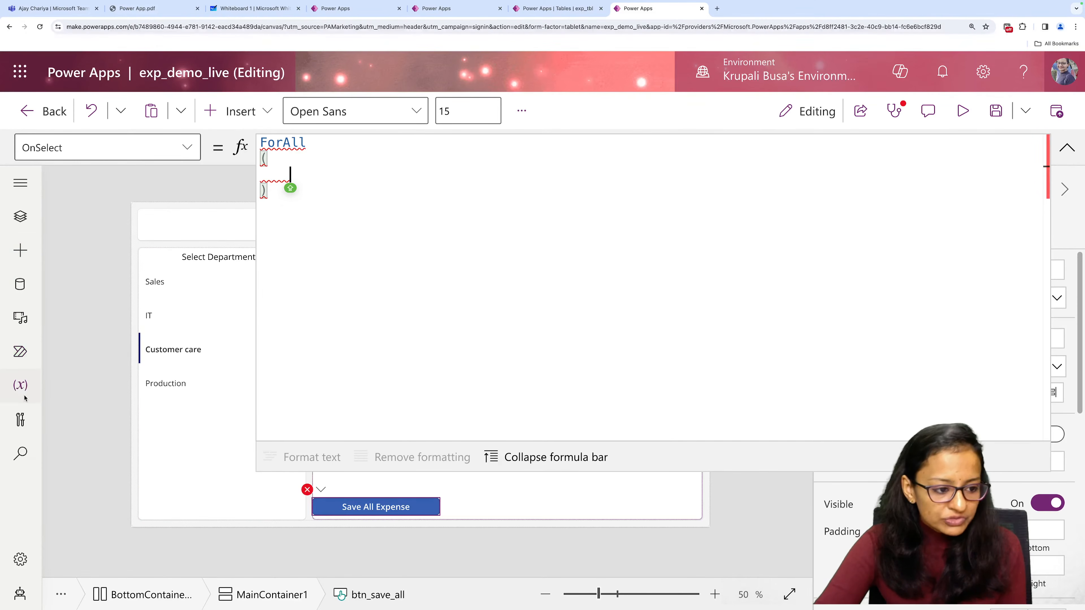
Check the collection's name among the app variables and enter exp_collection, followed by a comma, as ForAll's first argument.
{"action": "left_click", "coordinate": [20, 385]}
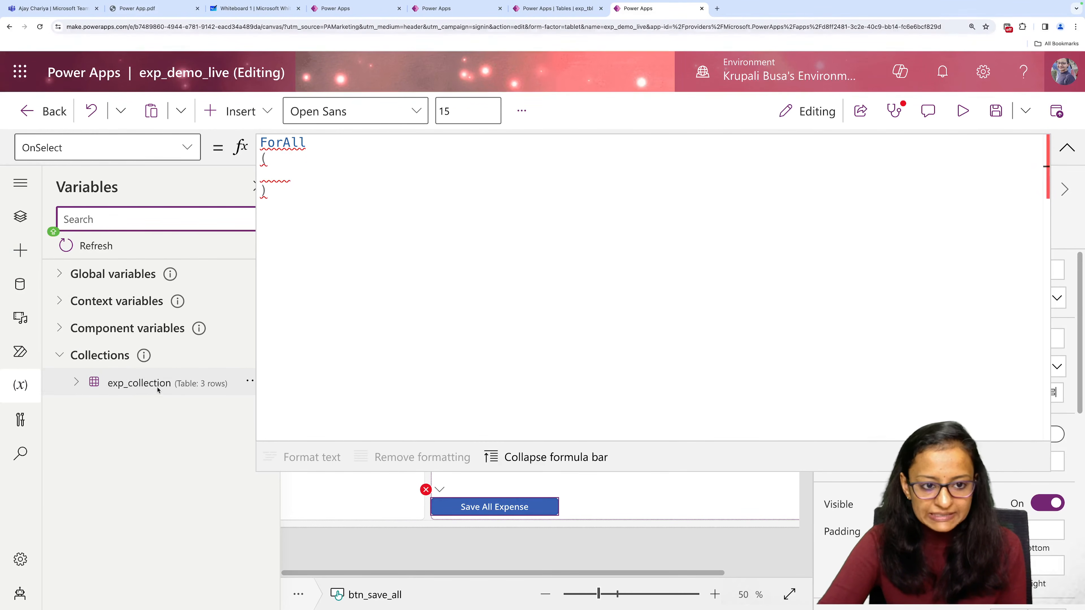
{"action": "left_click", "coordinate": [265, 181]}
{"action": "type", "text": "EXP"}
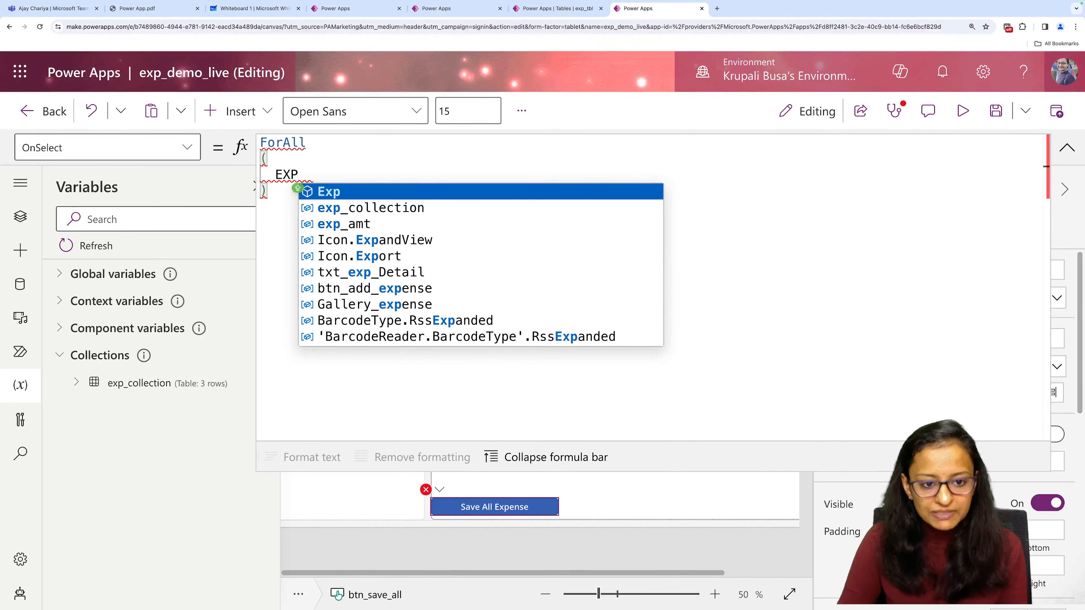
{"action": "key", "text": "Down"}
{"action": "key", "text": "Tab"}
{"action": "type", "text": ","}
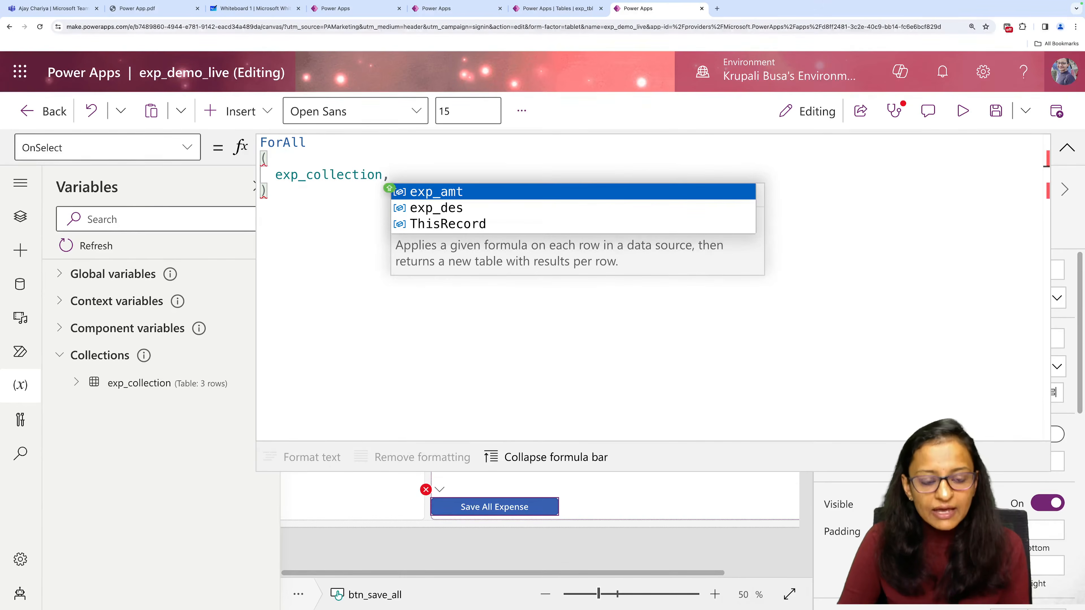
{"action": "key", "text": "Escape"}
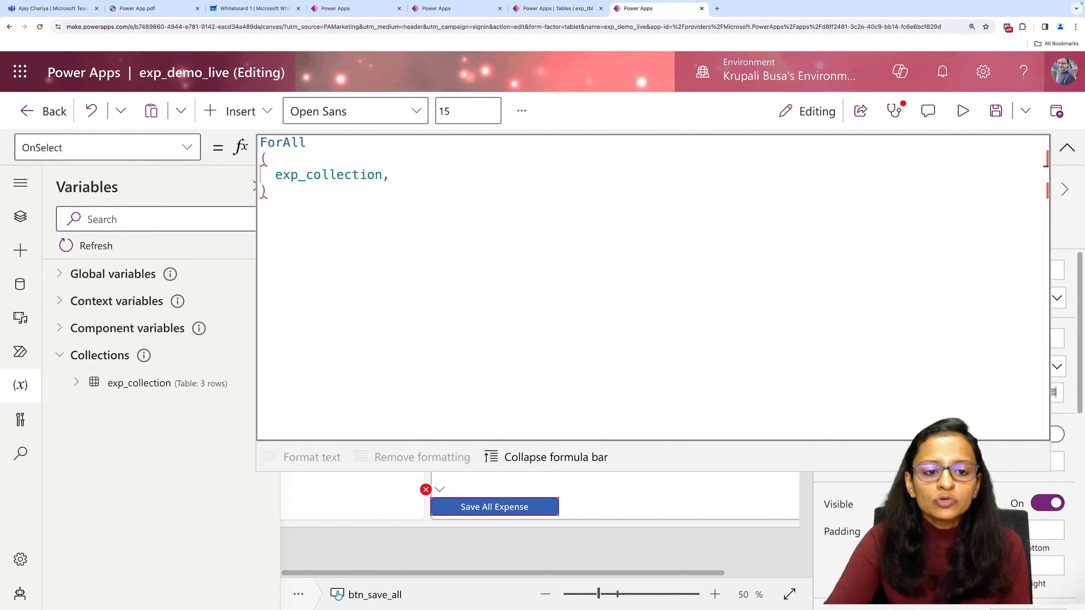
{"action": "left_click", "coordinate": [397, 175]}
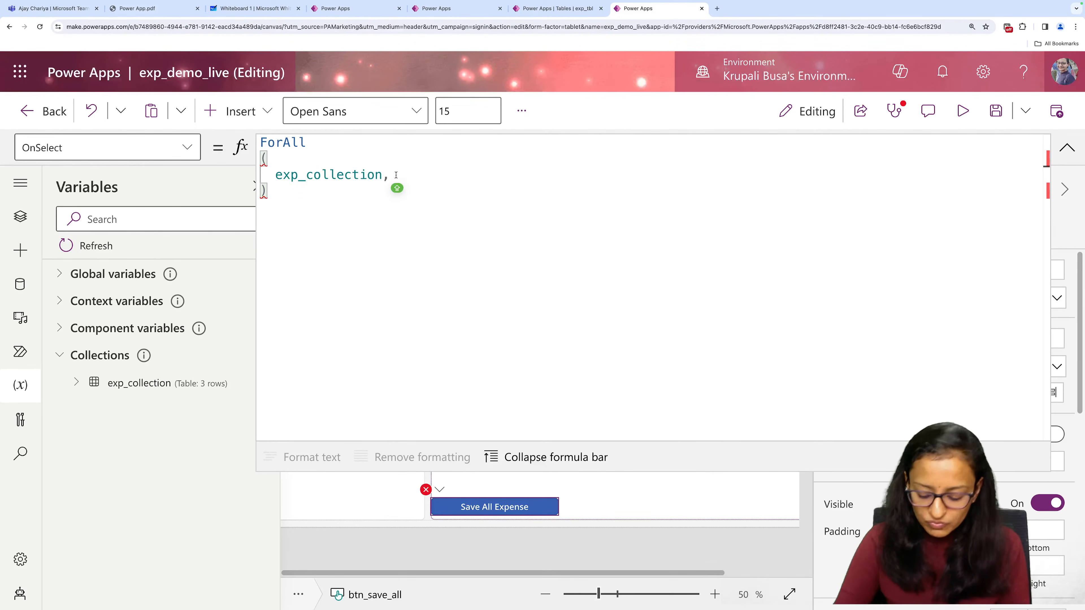
Add Patch on a new line below exp_collection and refer to the Live Demo app's formula before returning.
{"action": "key", "text": "Return"}
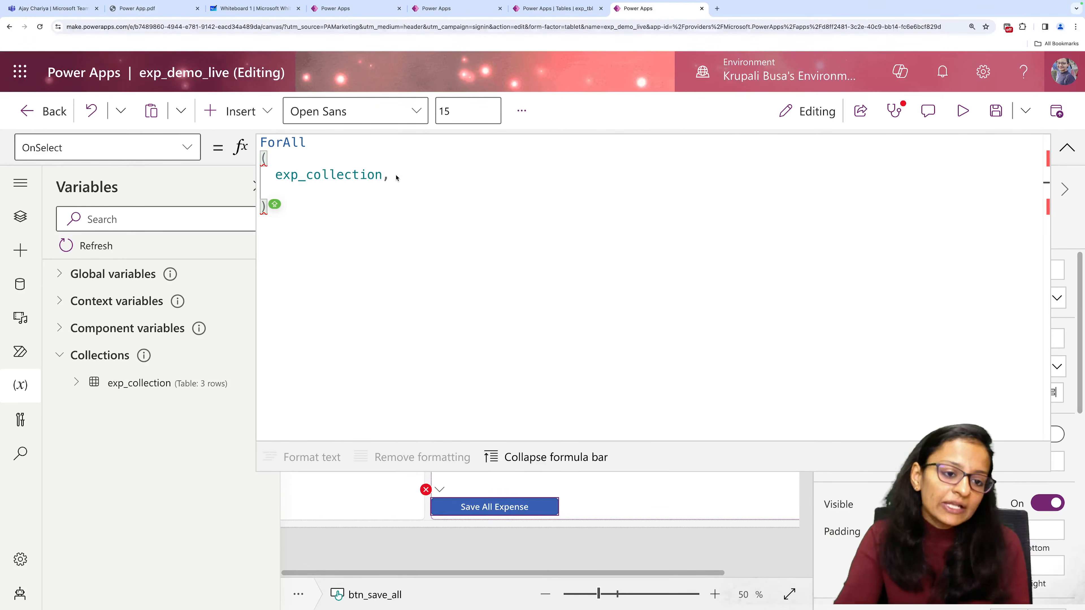
{"action": "type", "text": "Patch"}
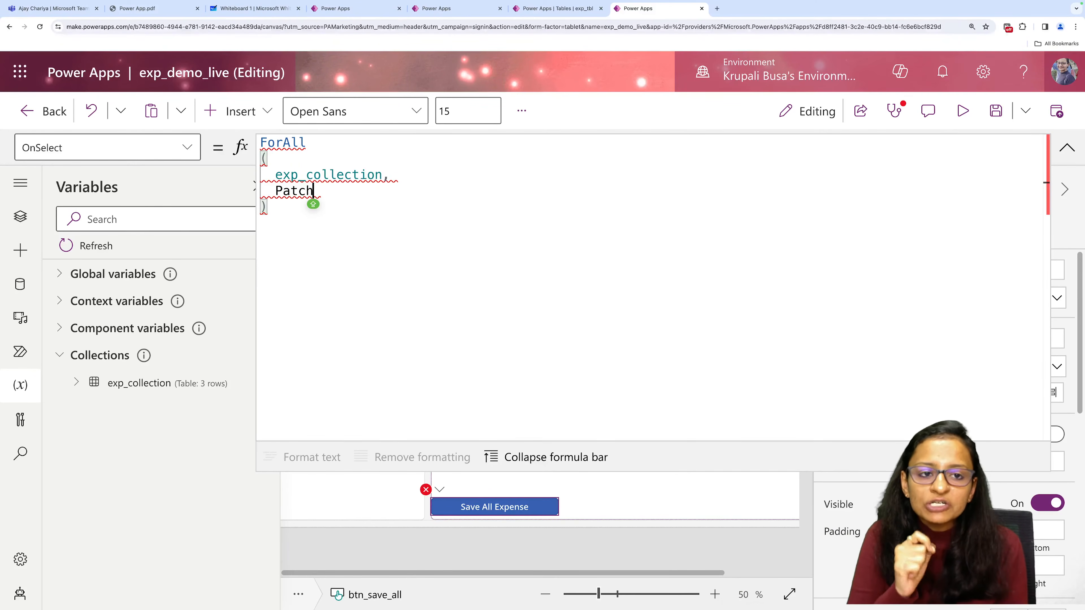
{"action": "left_click", "coordinate": [356, 9]}
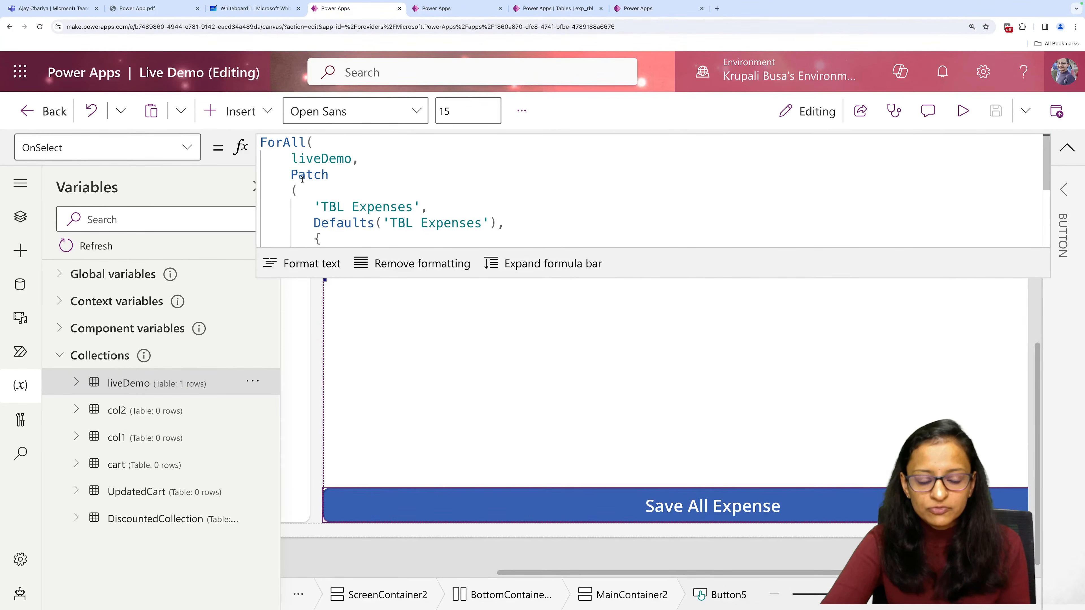
{"action": "left_click", "coordinate": [648, 5]}
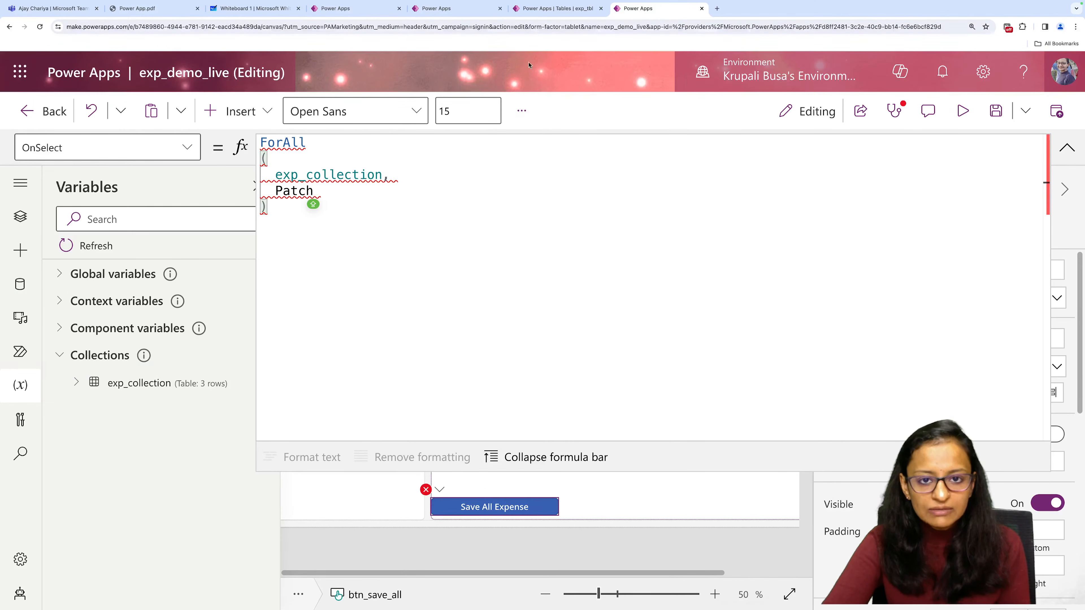
Give Patch an empty pair of brackets below its name, with the opening and closing bracket on separate lines.
{"action": "key", "text": "Return"}
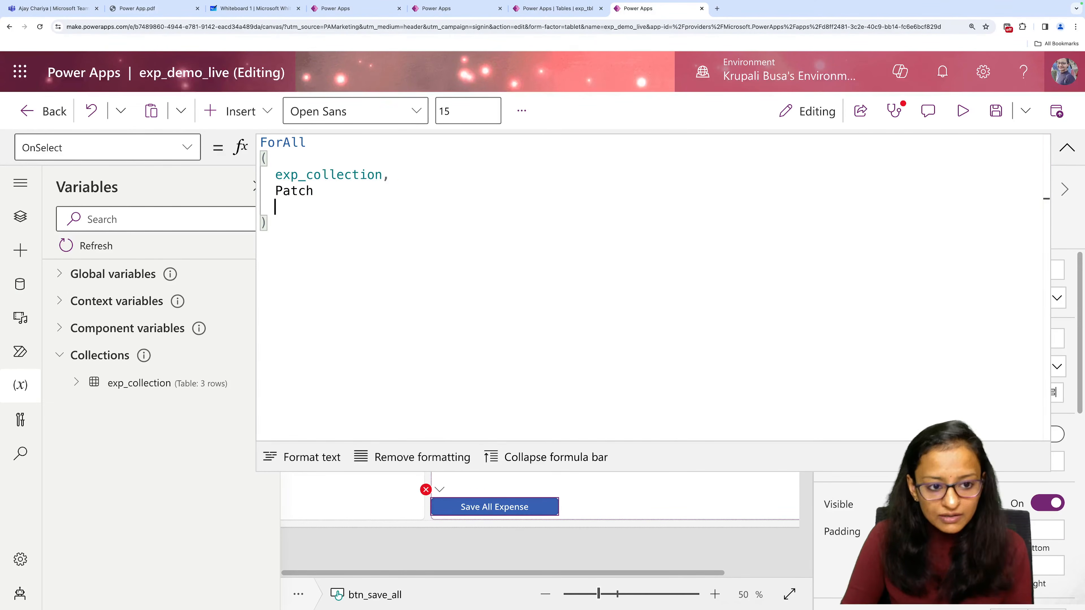
{"action": "type", "text": "("}
{"action": "key", "text": "Left"}
{"action": "key", "text": "Return"}
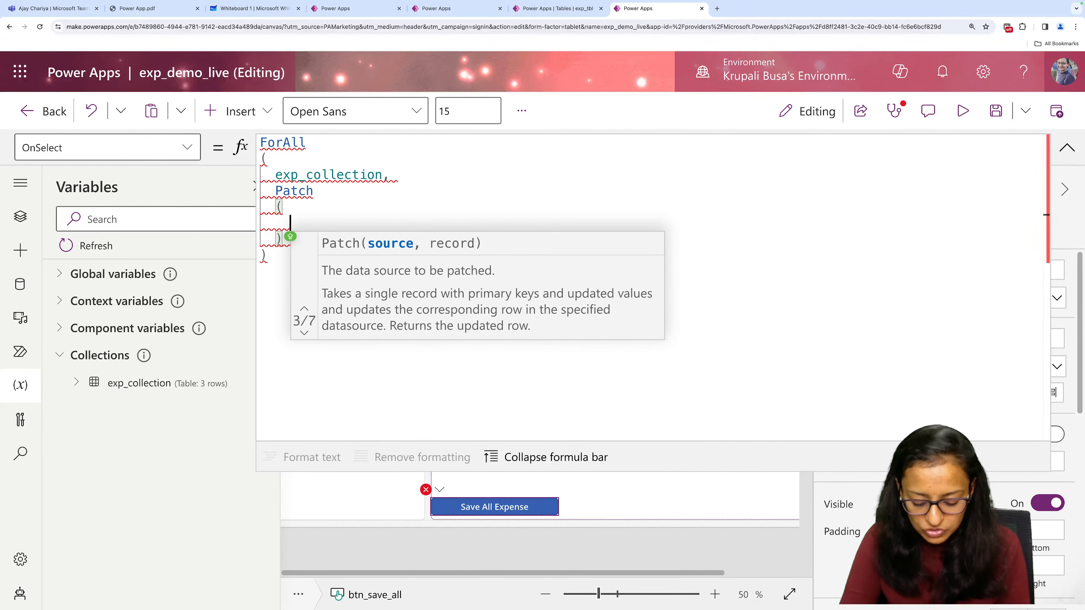
Check the expense table's name on the Dataverse tables page and return to the exp_demo_live formula.
{"action": "type", "text": "EXP"}
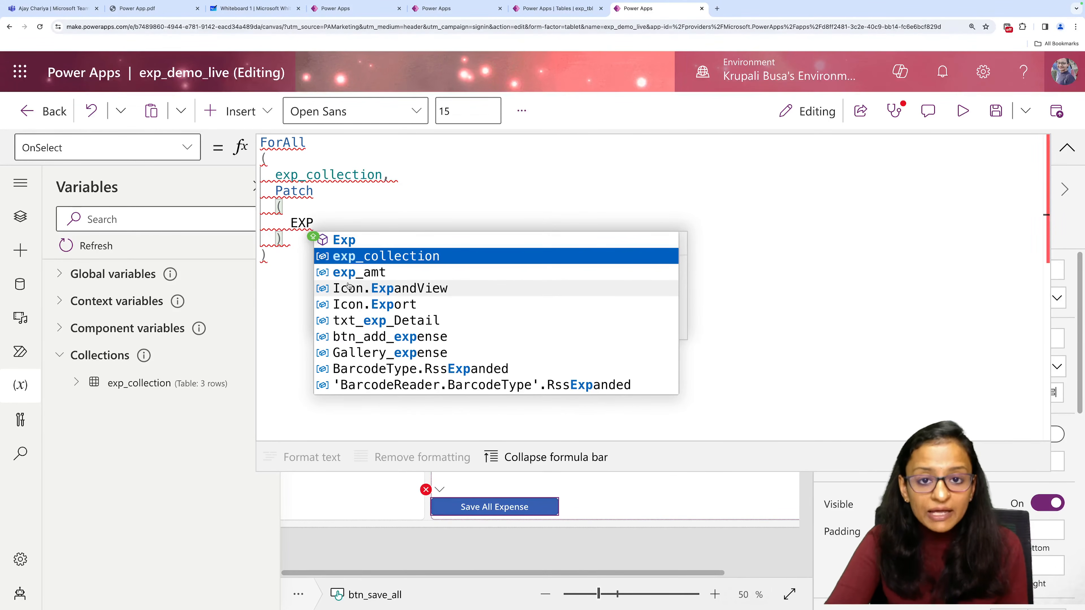
{"action": "left_click", "coordinate": [555, 8]}
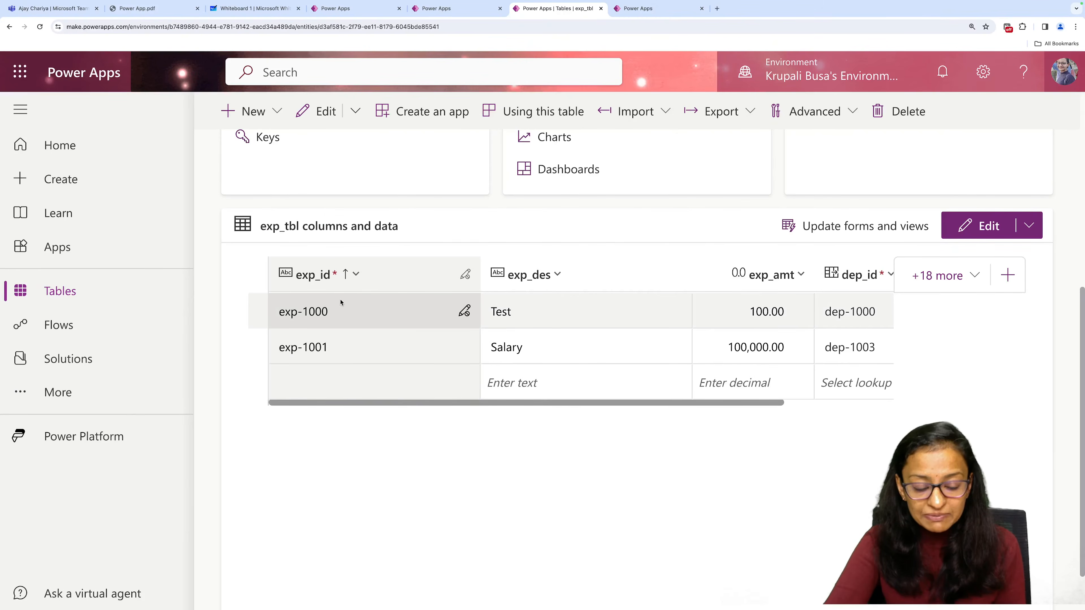
{"action": "left_click", "coordinate": [642, 12]}
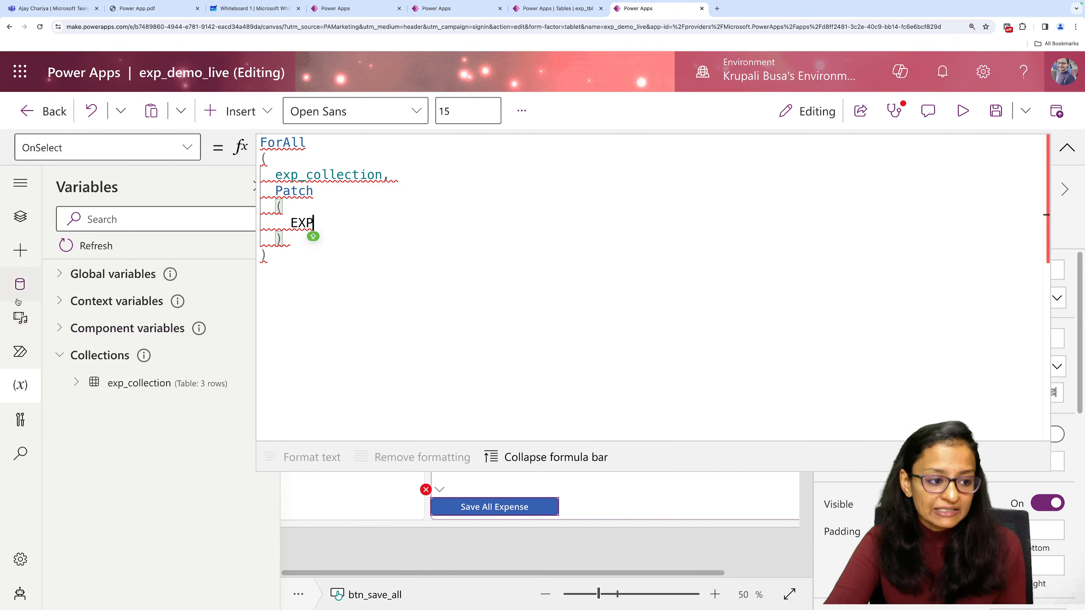
Search the app's data for exp and add the Dataverse table exp_tbls as a data source.
{"action": "left_click", "coordinate": [21, 284]}
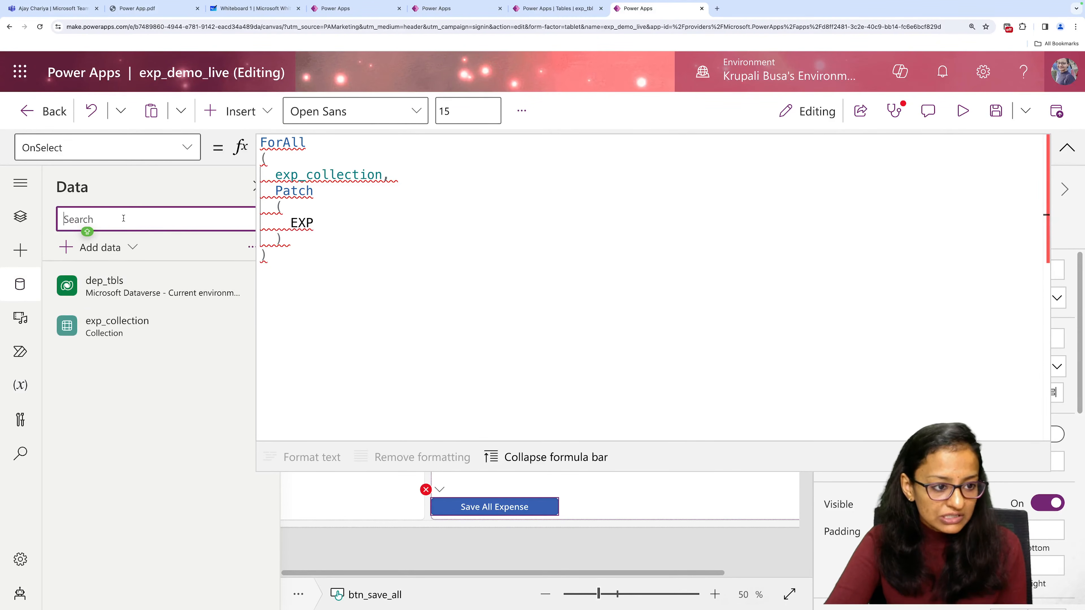
{"action": "type", "text": "EXP"}
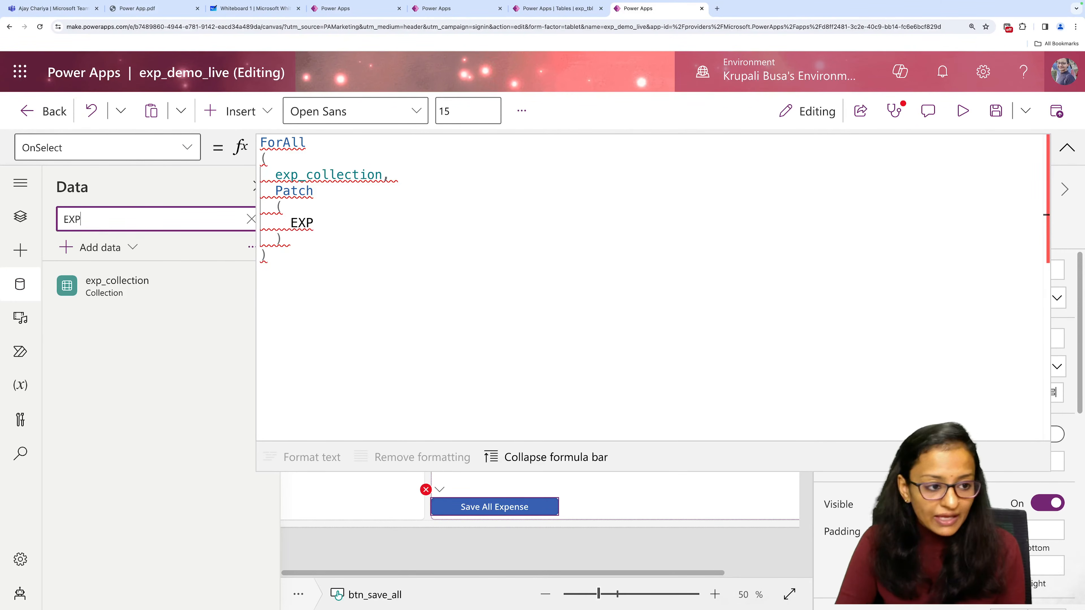
{"action": "key", "text": "BackSpace"}
{"action": "key", "text": "BackSpace"}
{"action": "key", "text": "BackSpace"}
{"action": "key", "text": "BackSpace"}
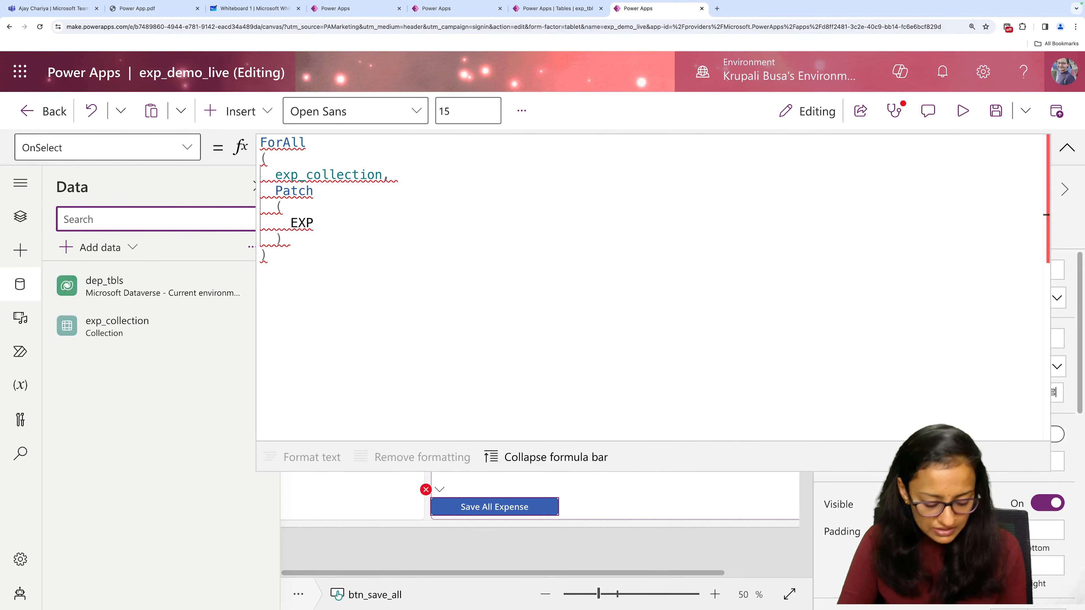
{"action": "type", "text": "exp_"}
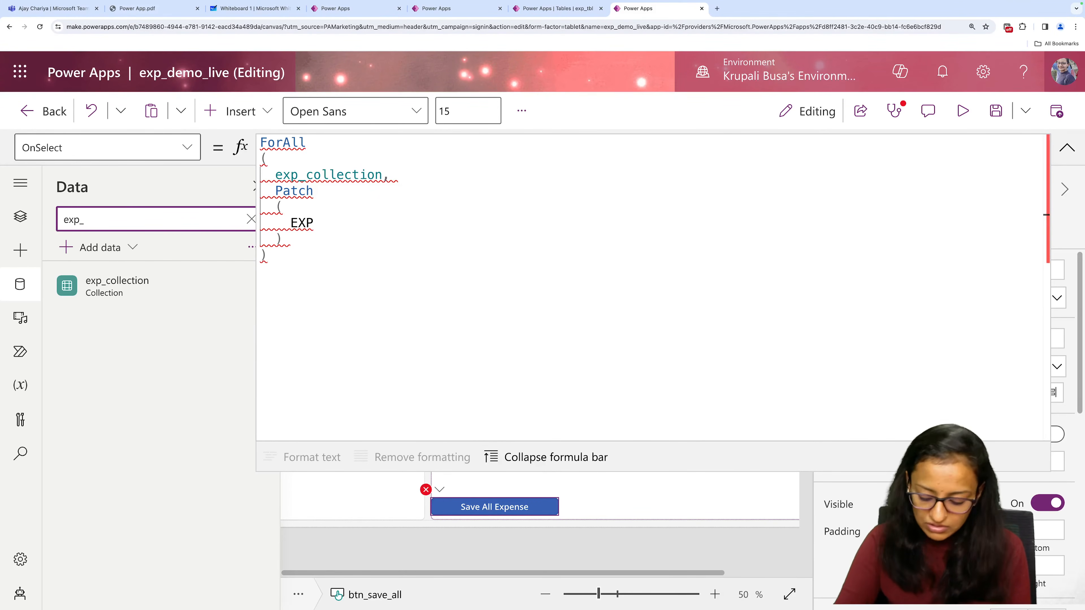
{"action": "key", "text": "BackSpace"}
{"action": "key", "text": "BackSpace"}
{"action": "key", "text": "BackSpace"}
{"action": "key", "text": "BackSpace"}
{"action": "left_click", "coordinate": [97, 254]}
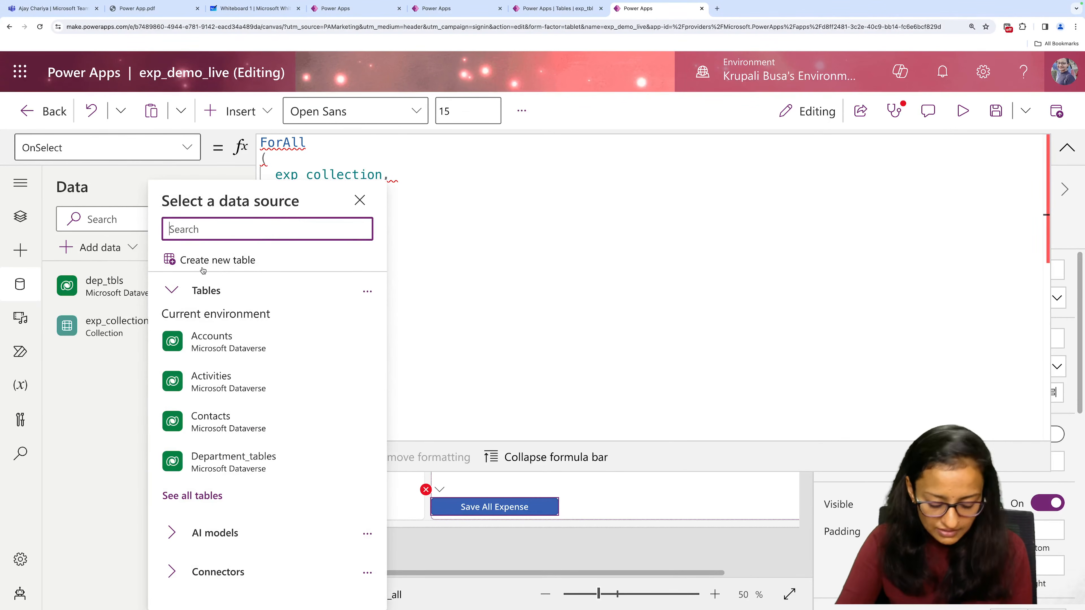
{"action": "type", "text": "exp_tb"}
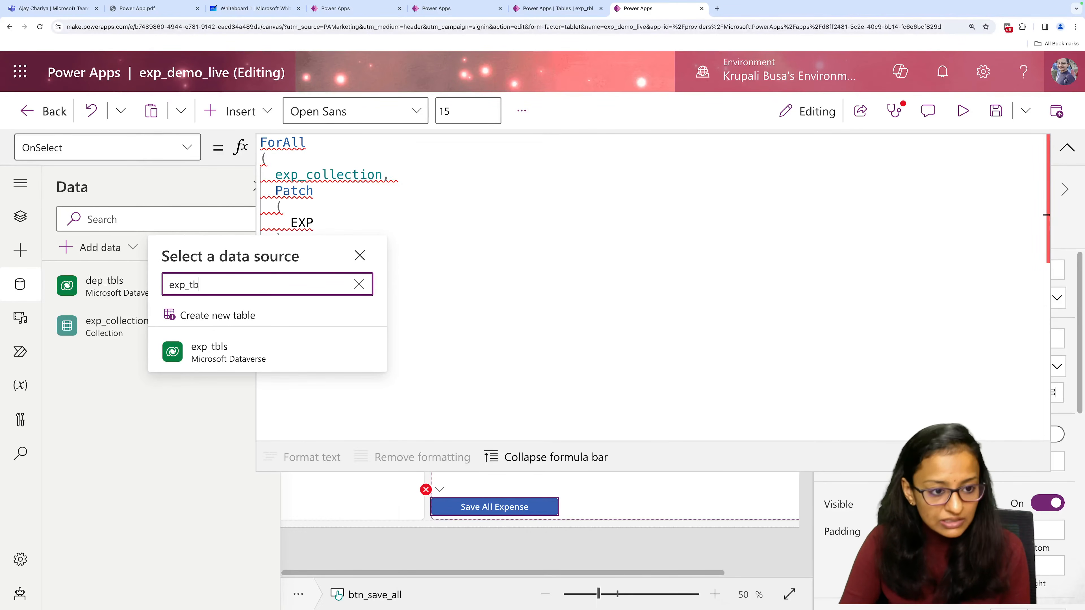
{"action": "left_click", "coordinate": [219, 354]}
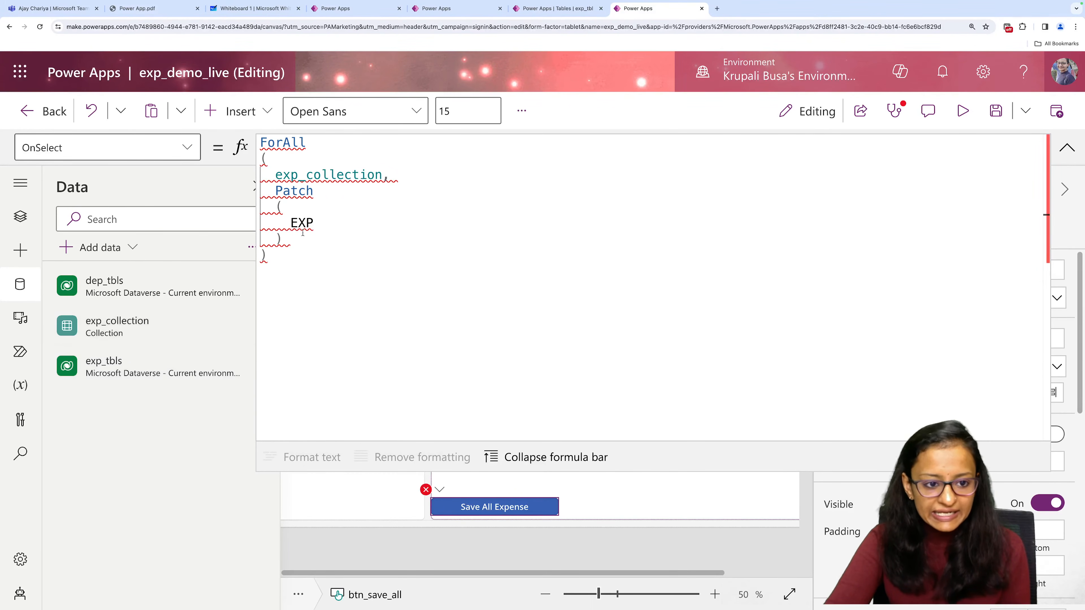
Replace EXP inside the Patch brackets with exp_tbls, followed by a comma, as the first argument.
{"action": "left_click", "coordinate": [322, 221]}
{"action": "key", "text": "BackSpace"}
{"action": "key", "text": "BackSpace"}
{"action": "key", "text": "BackSpace"}
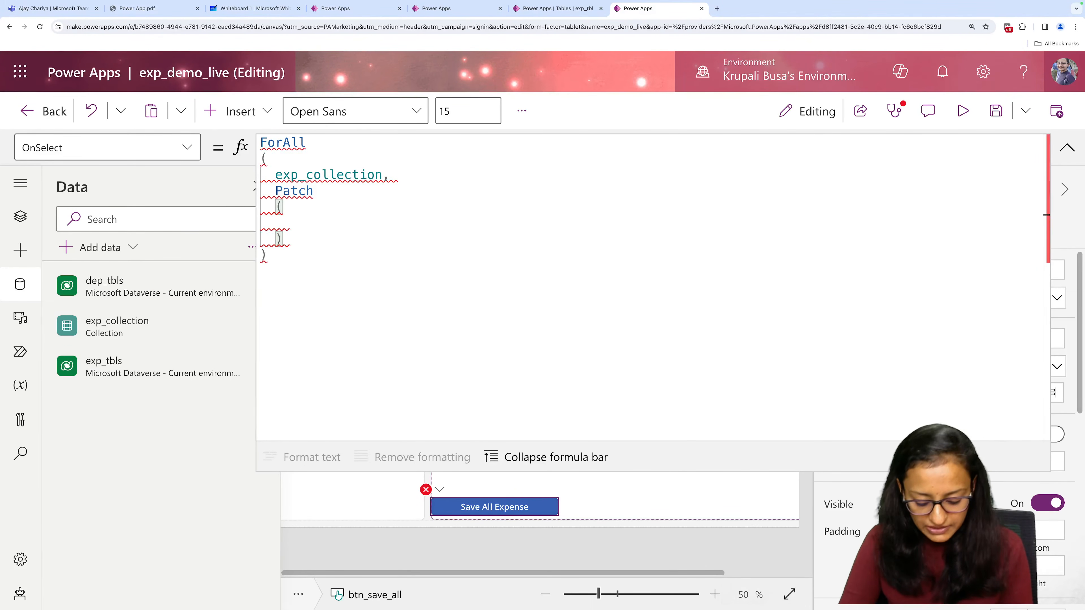
{"action": "type", "text": "exp"}
{"action": "key", "text": "Down"}
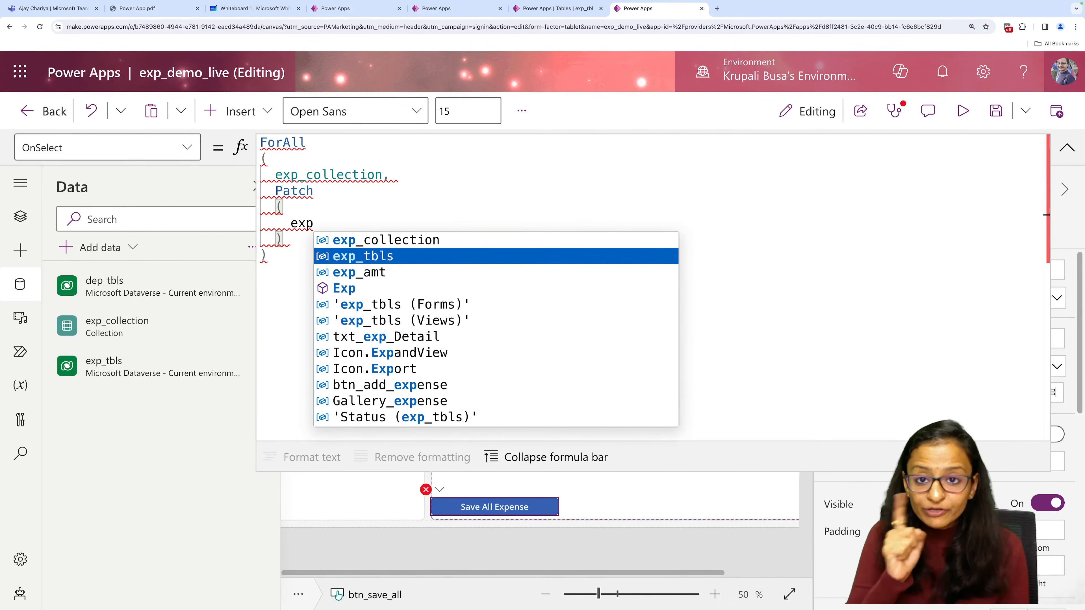
{"action": "key", "text": "Tab"}
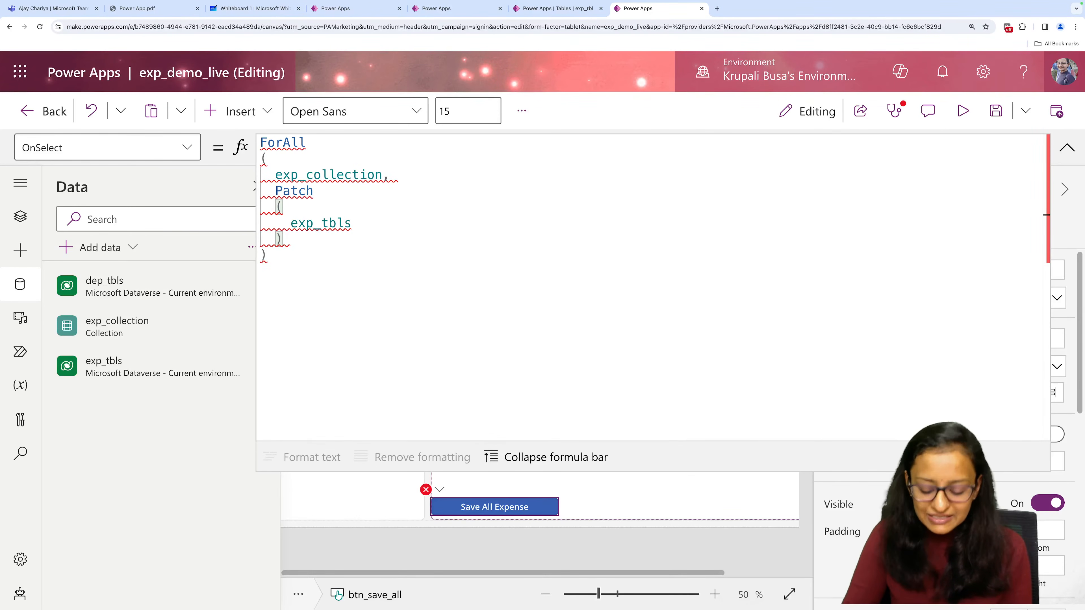
{"action": "type", "text": ","}
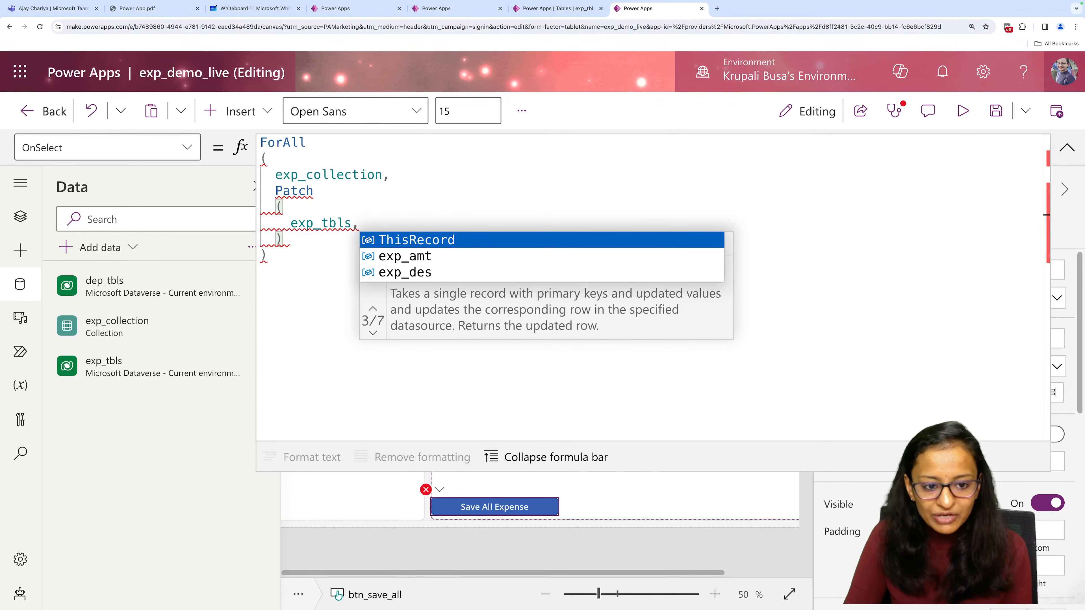
{"action": "key", "text": "BackSpace"}
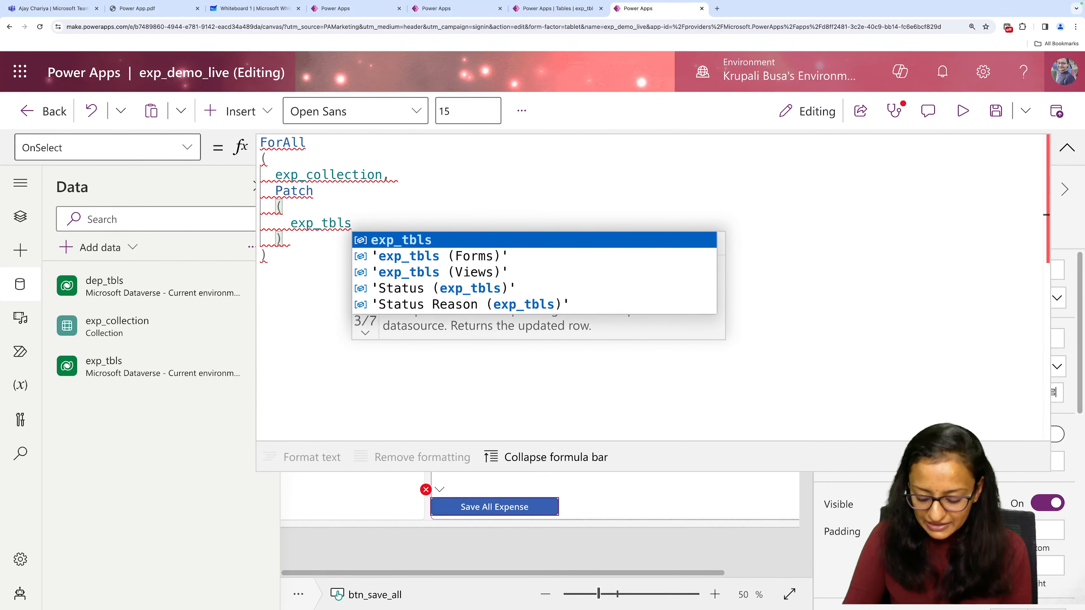
{"action": "type", "text": ","}
{"action": "key", "text": "super+Tab"}
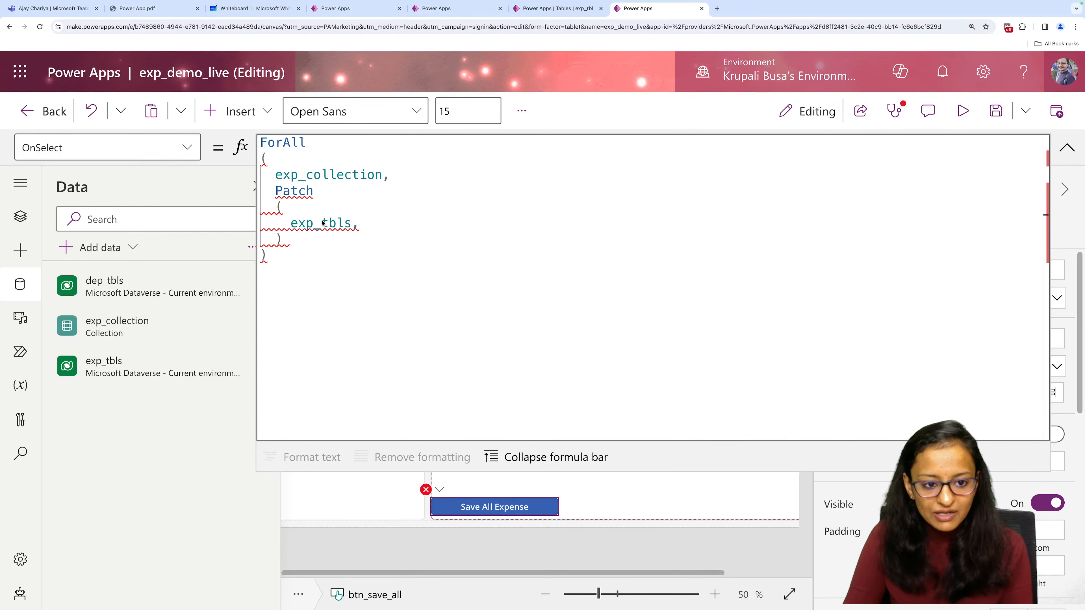
Start a Defaults function with its opening bracket on a new line below exp_tbls.
{"action": "left_click", "coordinate": [322, 223]}
{"action": "key", "text": "Return"}
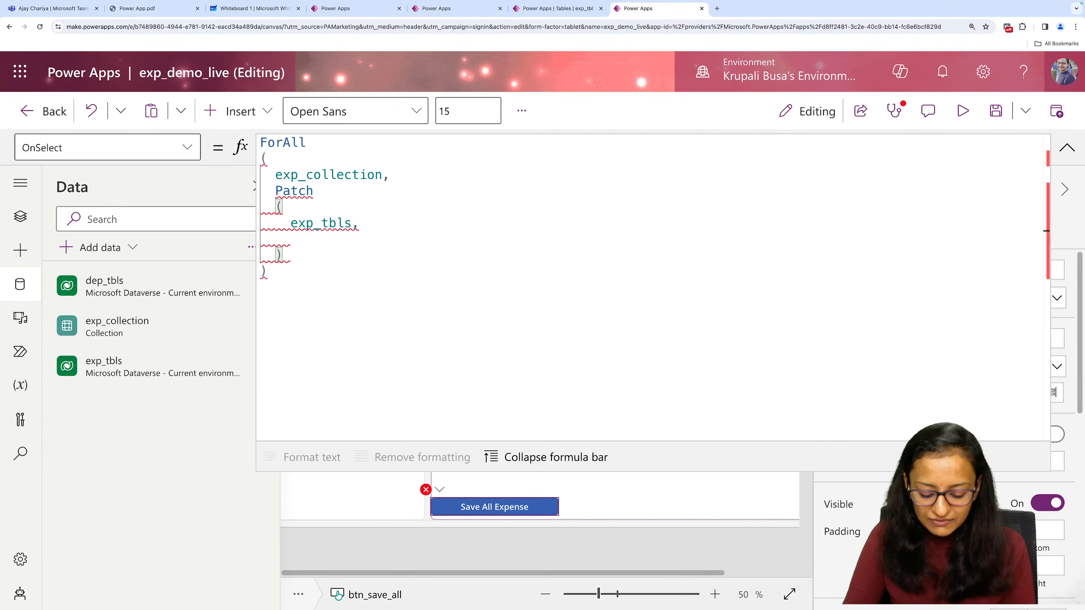
{"action": "type", "text": "de"}
{"action": "key", "text": "Down"}
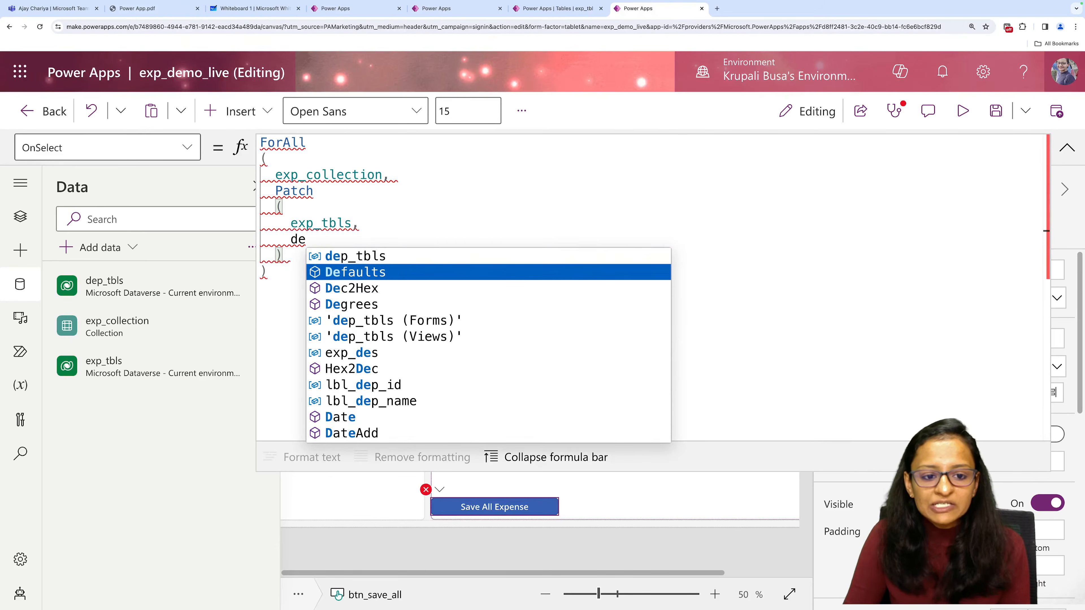
{"action": "key", "text": "Tab"}
{"action": "type", "text": "("}
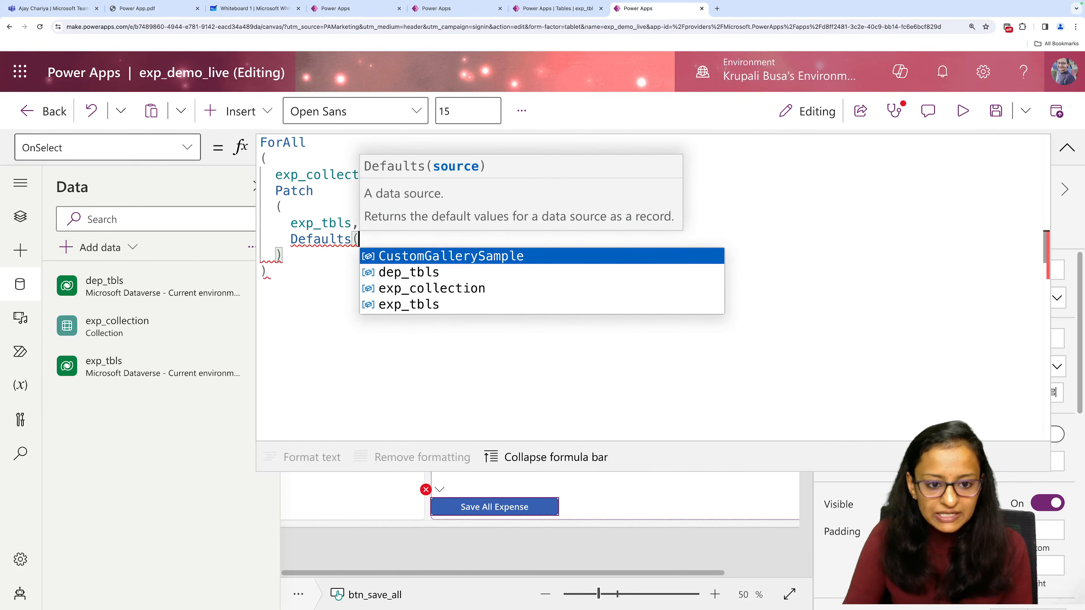
{"action": "key", "text": "Down"}
{"action": "key", "text": "Tab"}
{"action": "key", "text": "BackSpace"}
{"action": "key", "text": "BackSpace"}
{"action": "key", "text": "BackSpace"}
{"action": "key", "text": "BackSpace"}
{"action": "key", "text": "BackSpace"}
{"action": "key", "text": "BackSpace"}
{"action": "key", "text": "BackSpace"}
{"action": "key", "text": "BackSpace"}
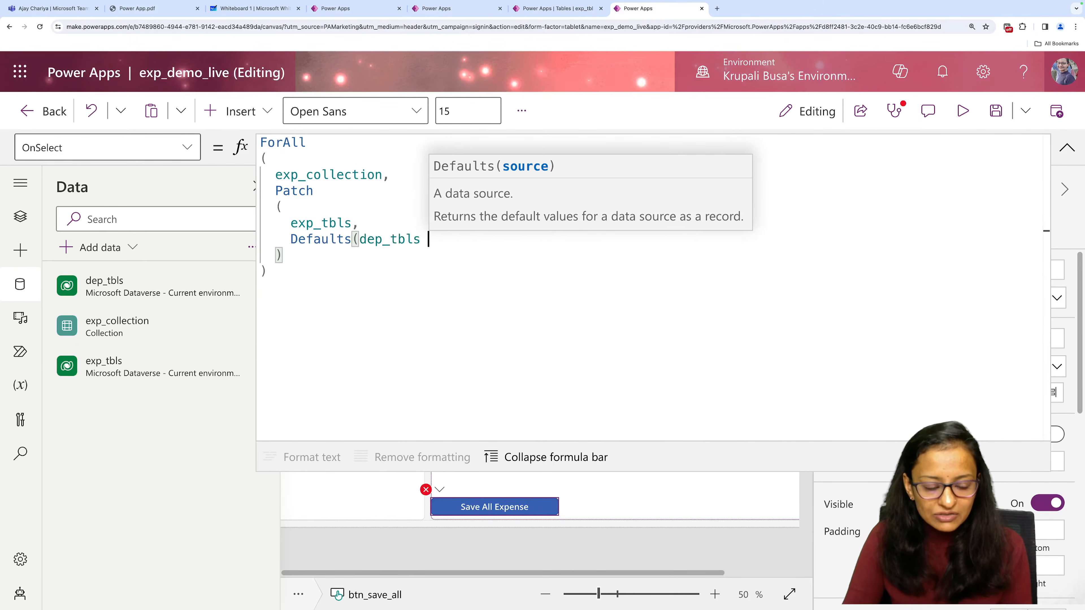
Complete the Defaults call with exp_tbls as its source and open a record with a curly brace on the line below.
{"action": "type", "text": "ex"}
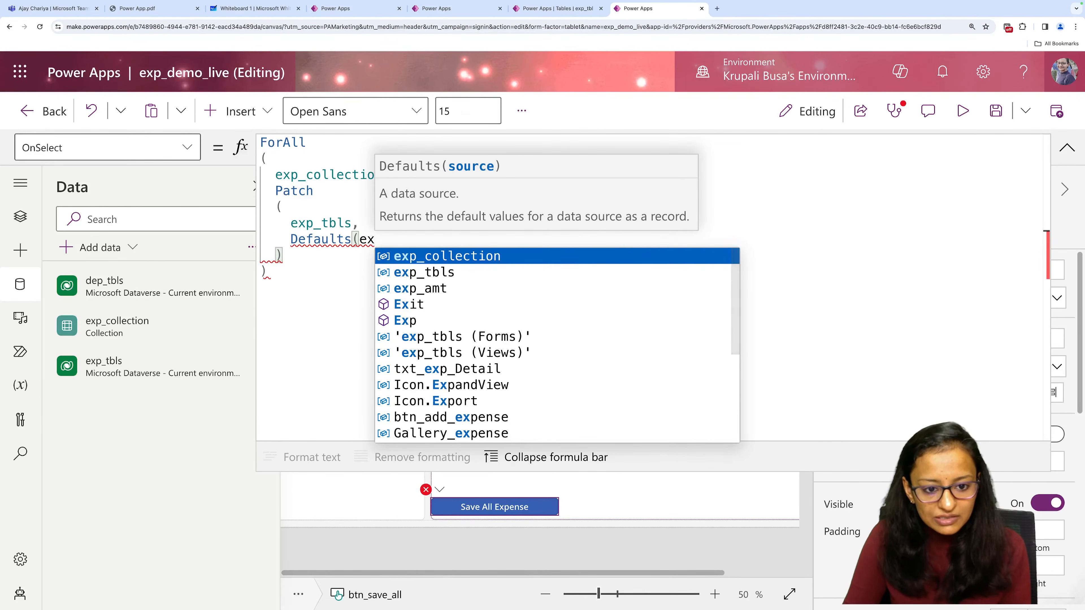
{"action": "key", "text": "Down"}
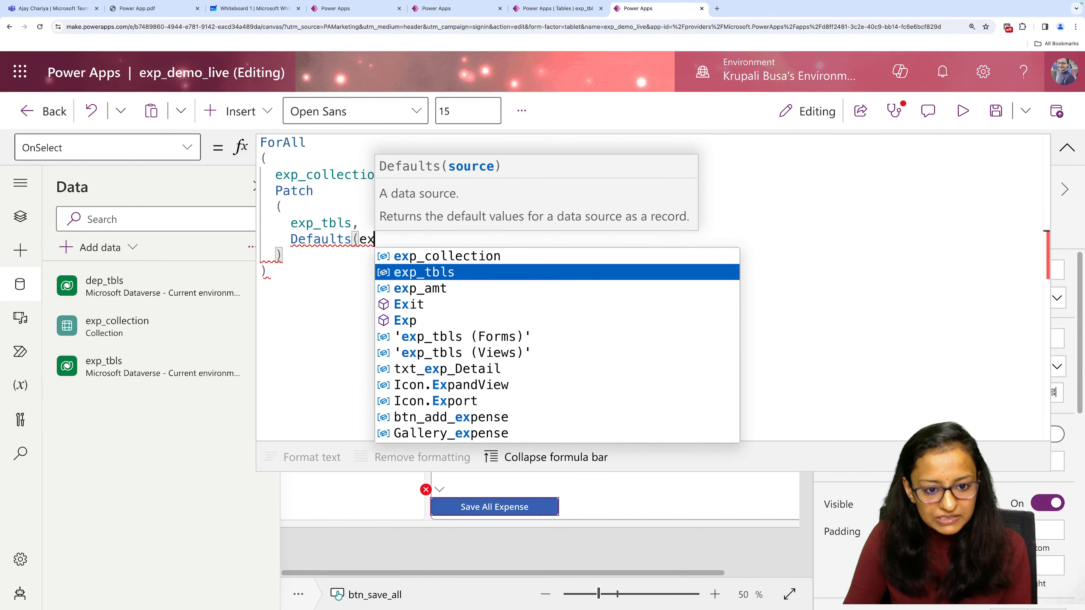
{"action": "key", "text": "Tab"}
{"action": "type", "text": ")"}
{"action": "key", "text": "Return"}
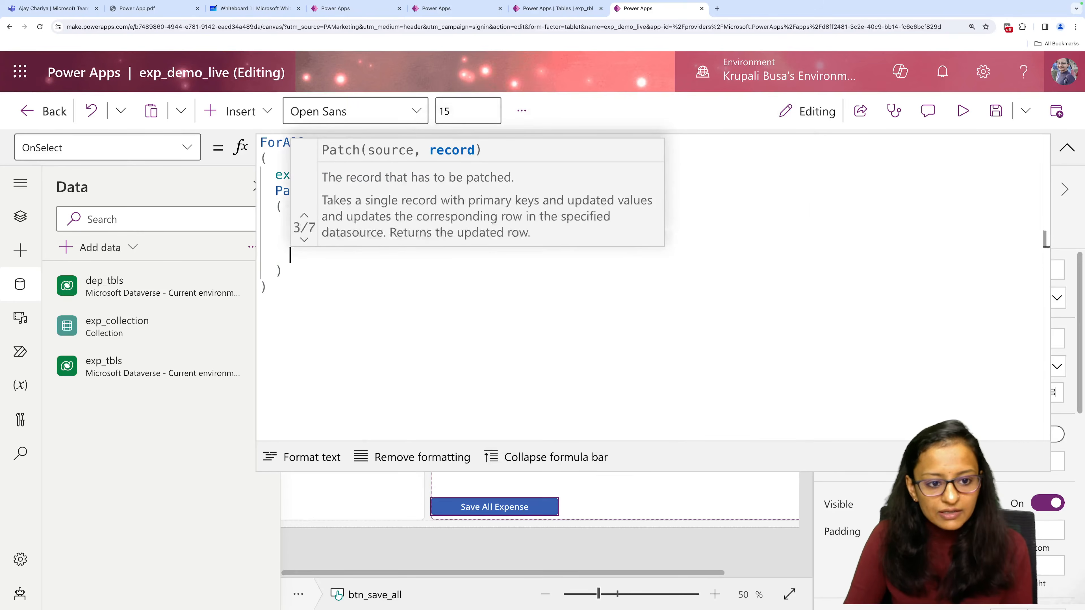
{"action": "type", "text": "{"}
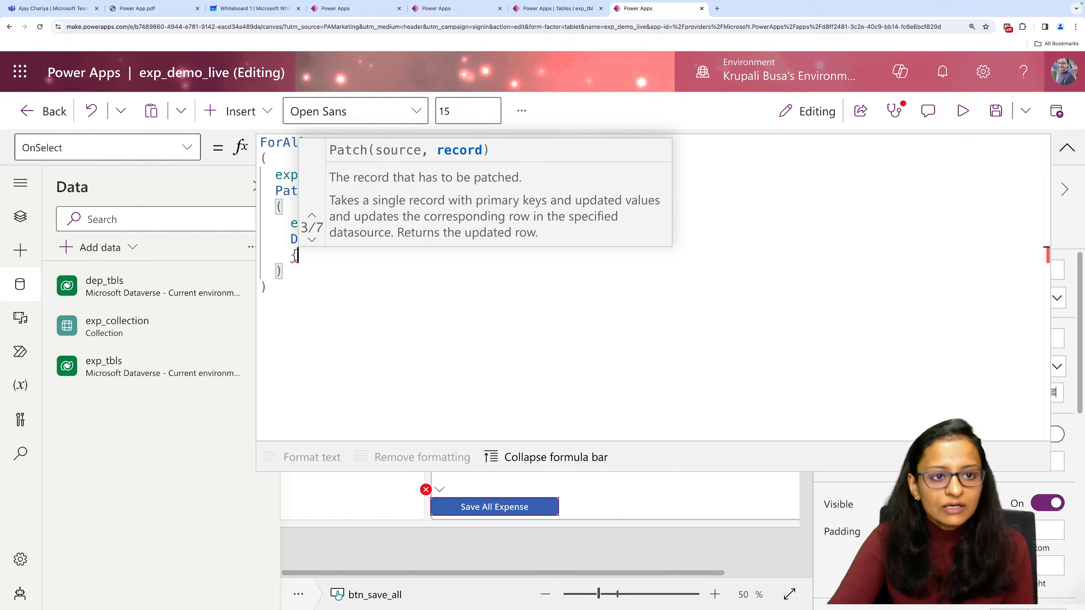
Examine the record fields in the Live Demo app's Patch formula and return to exp_demo_live.
{"action": "left_click", "coordinate": [355, 9]}
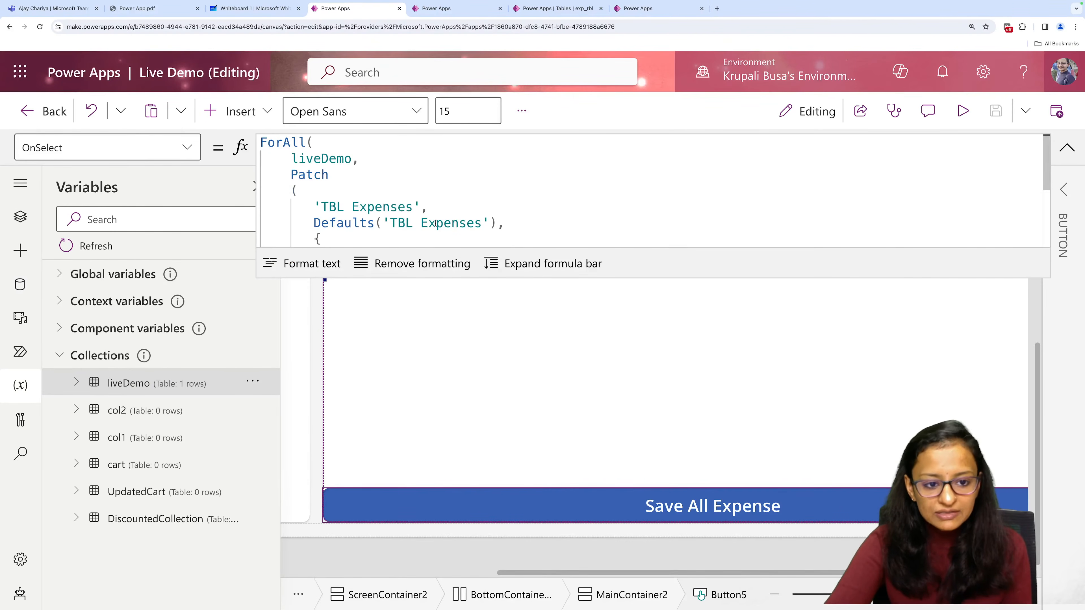
{"action": "scroll", "coordinate": [435, 223], "scroll_direction": "down", "scroll_amount": 3}
{"action": "scroll", "coordinate": [415, 215], "scroll_direction": "up", "scroll_amount": 2}
{"action": "scroll", "coordinate": [416, 215], "scroll_direction": "down", "scroll_amount": 2}
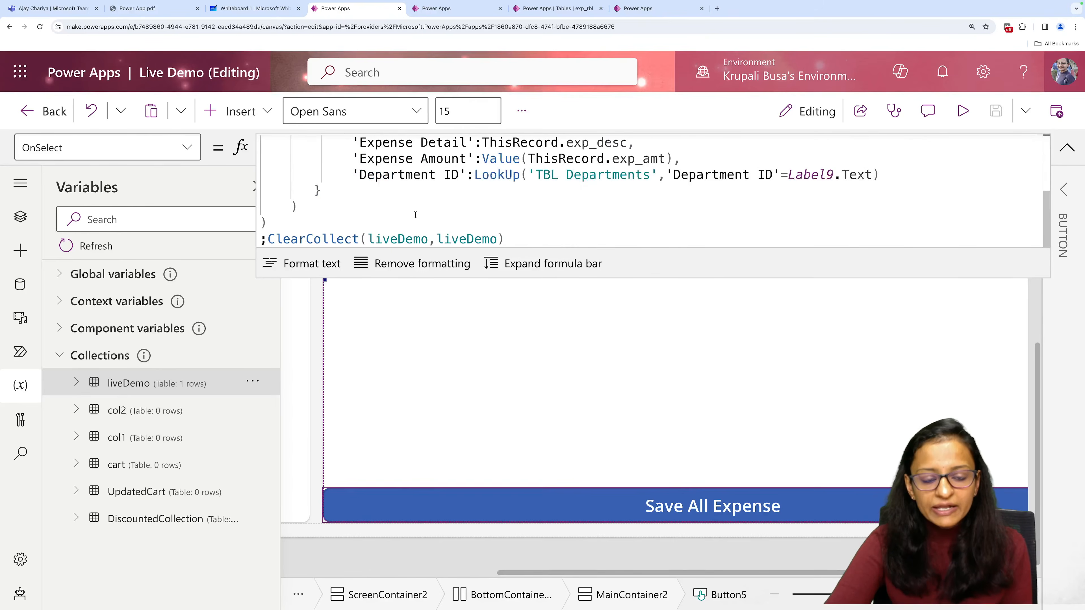
{"action": "scroll", "coordinate": [415, 215], "scroll_direction": "up", "scroll_amount": 2}
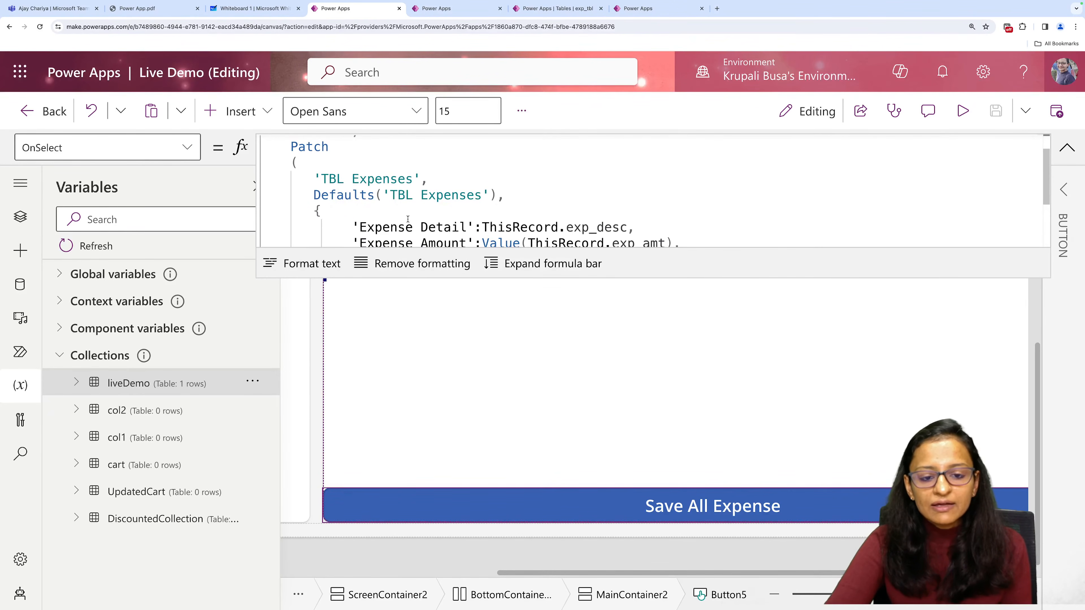
{"action": "scroll", "coordinate": [379, 219], "scroll_direction": "down", "scroll_amount": 2}
{"action": "scroll", "coordinate": [388, 210], "scroll_direction": "up", "scroll_amount": 2}
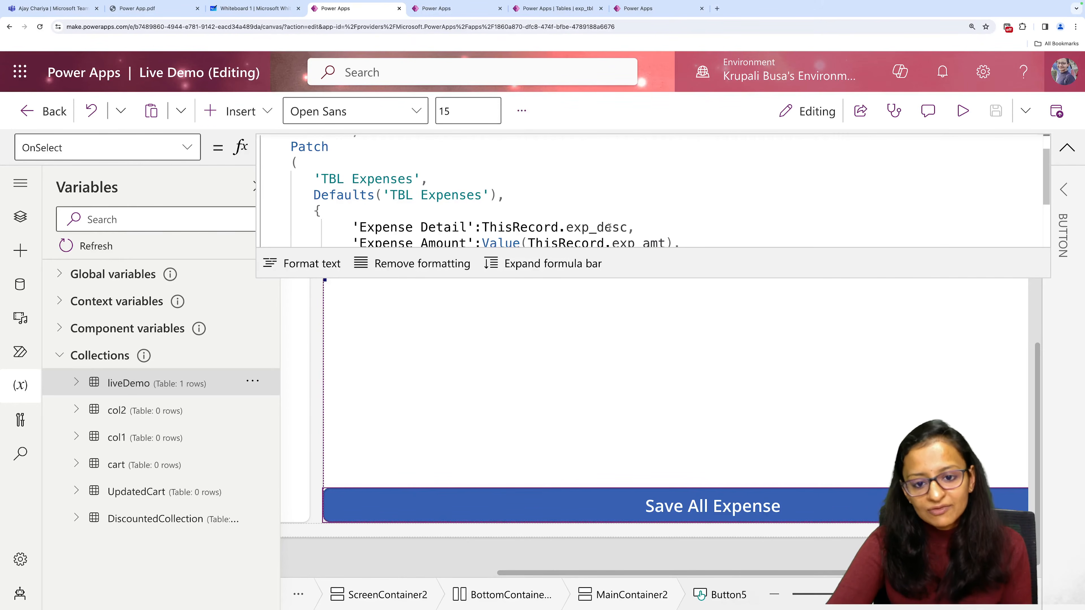
{"action": "left_click", "coordinate": [628, 10]}
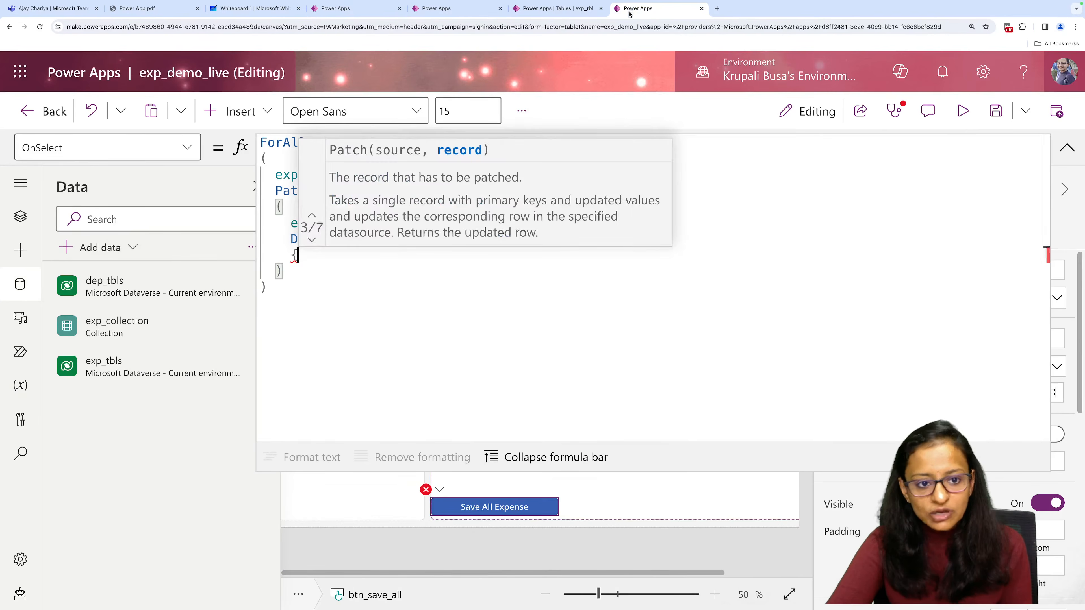
Put the record's curly braces on separate lines around exp and add a comma after Defaults(exp_tbls).
{"action": "type", "text": "}"}
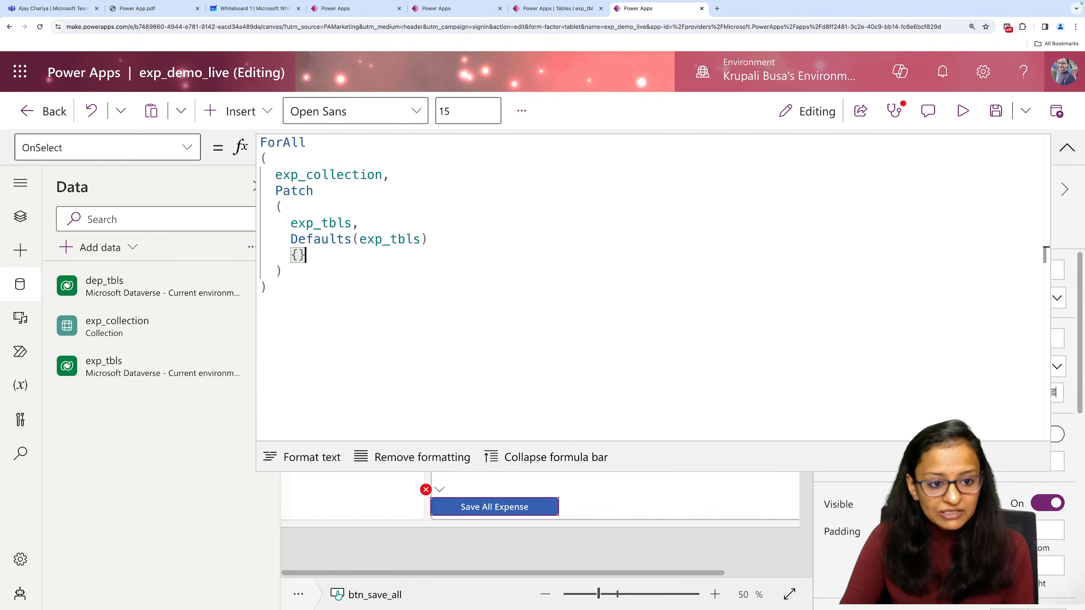
{"action": "key", "text": "Left"}
{"action": "key", "text": "Return"}
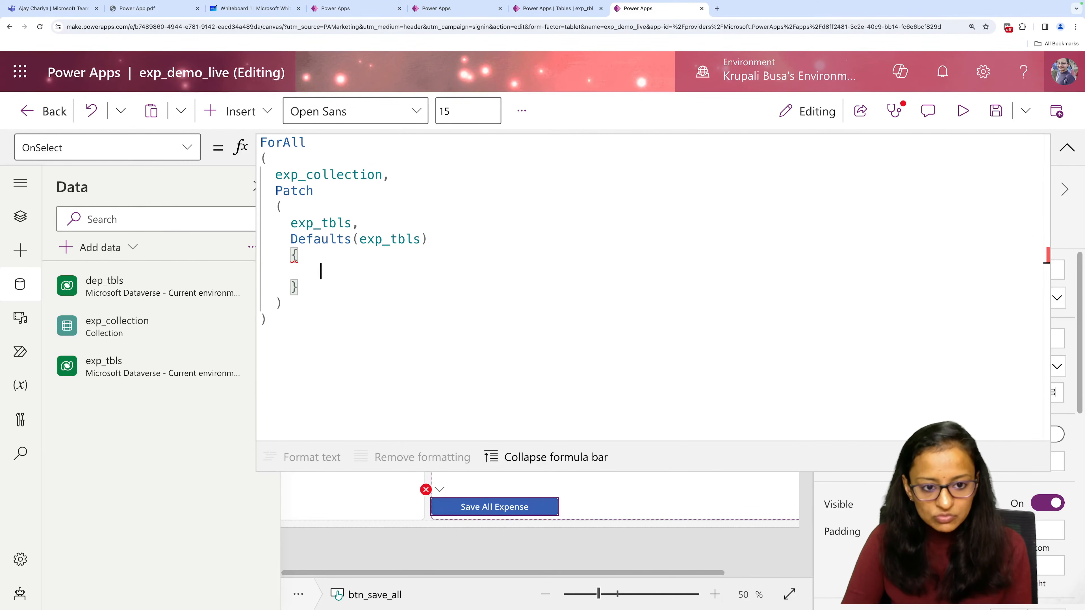
{"action": "type", "text": "exp"}
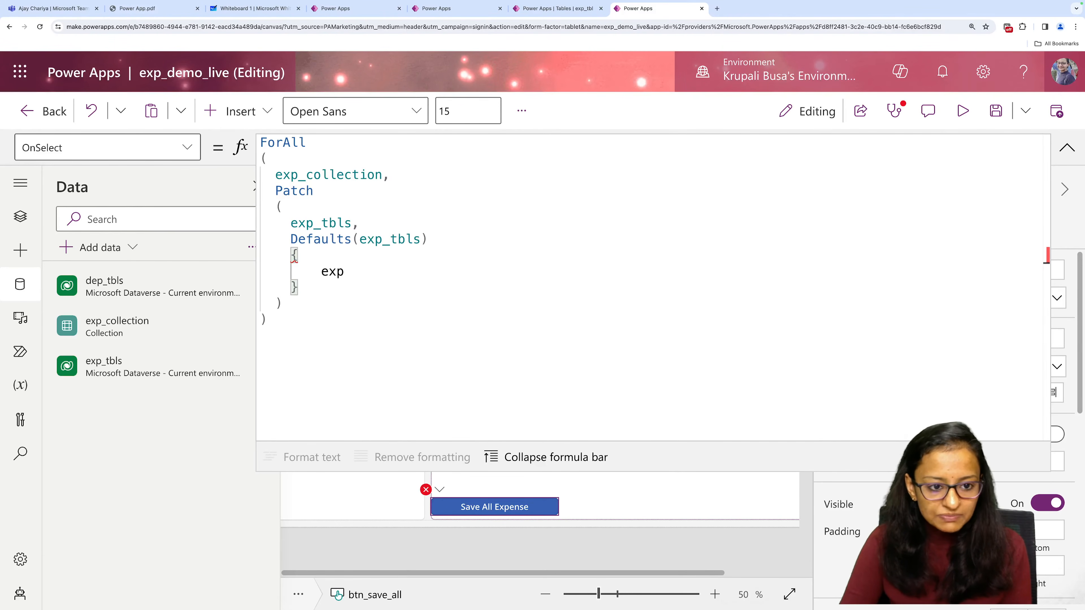
{"action": "left_click", "coordinate": [436, 240]}
{"action": "type", "text": ","}
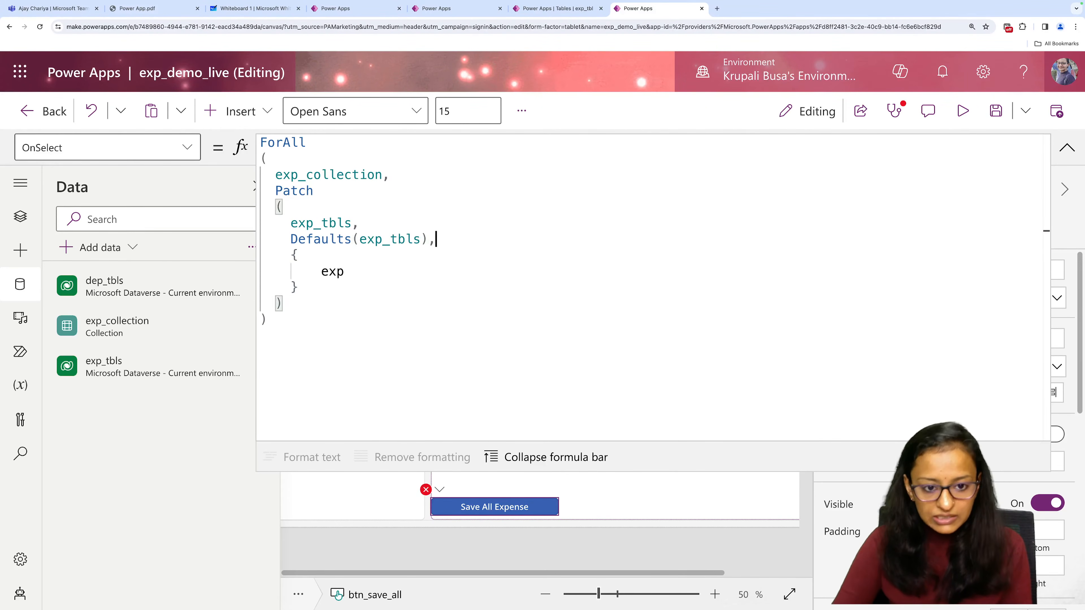
Replace exp in the Patch record with exp_des:ThisRecord.exp_des followed by a comma.
{"action": "left_click", "coordinate": [353, 274]}
{"action": "key", "text": "BackSpace"}
{"action": "key", "text": "BackSpace"}
{"action": "key", "text": "BackSpace"}
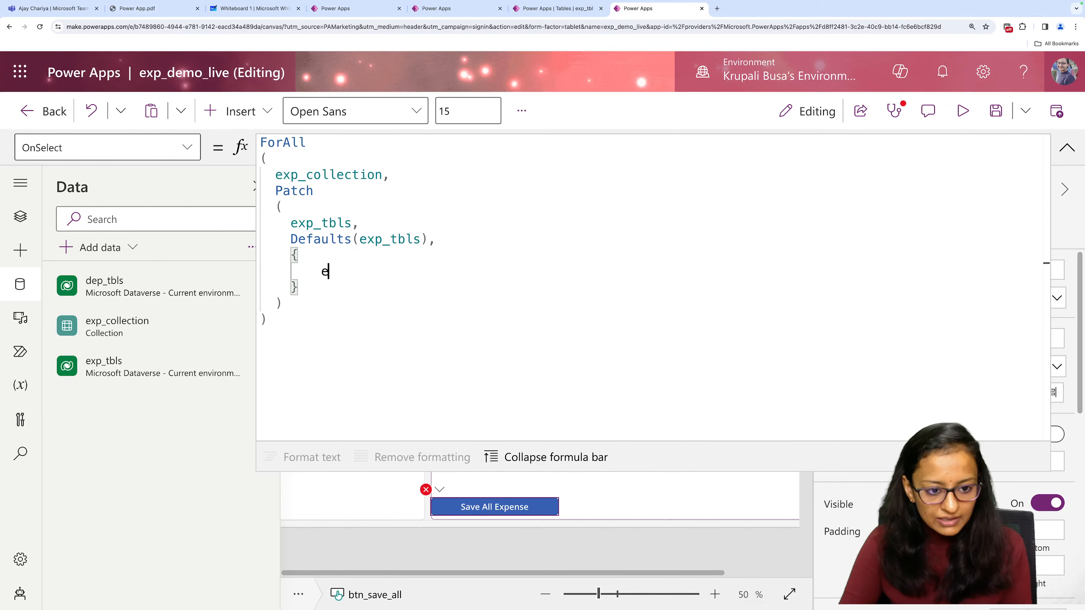
{"action": "type", "text": "exp"}
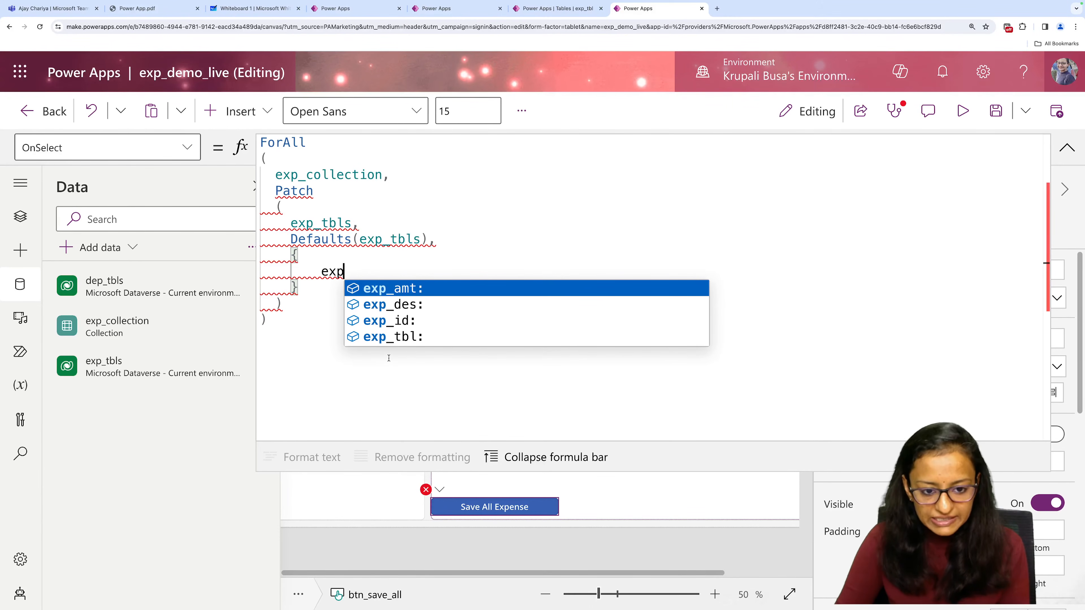
{"action": "left_click", "coordinate": [393, 304]}
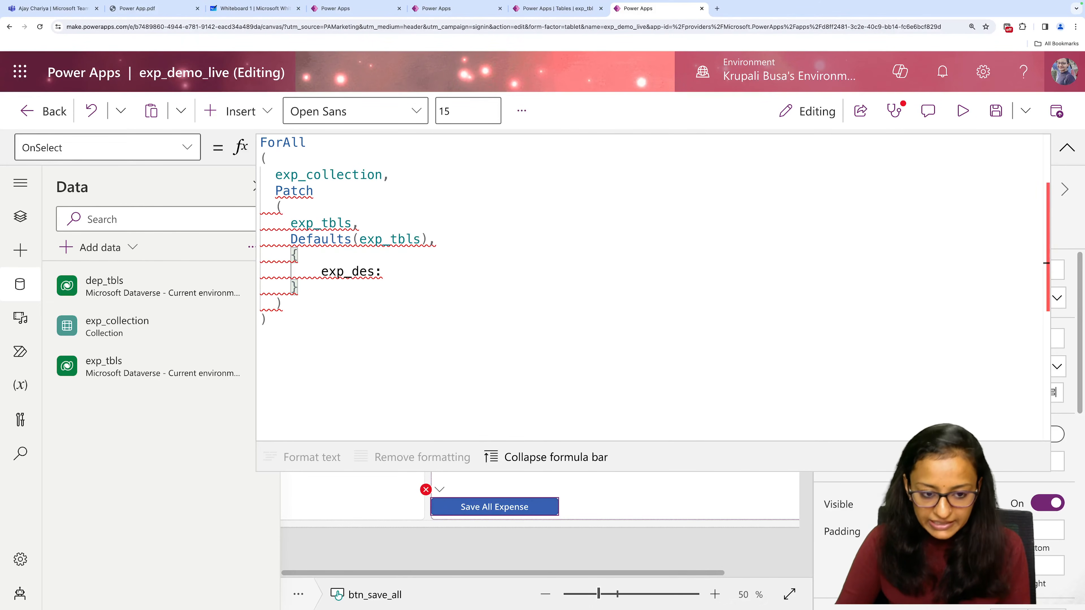
{"action": "type", "text": "ThisRecord."}
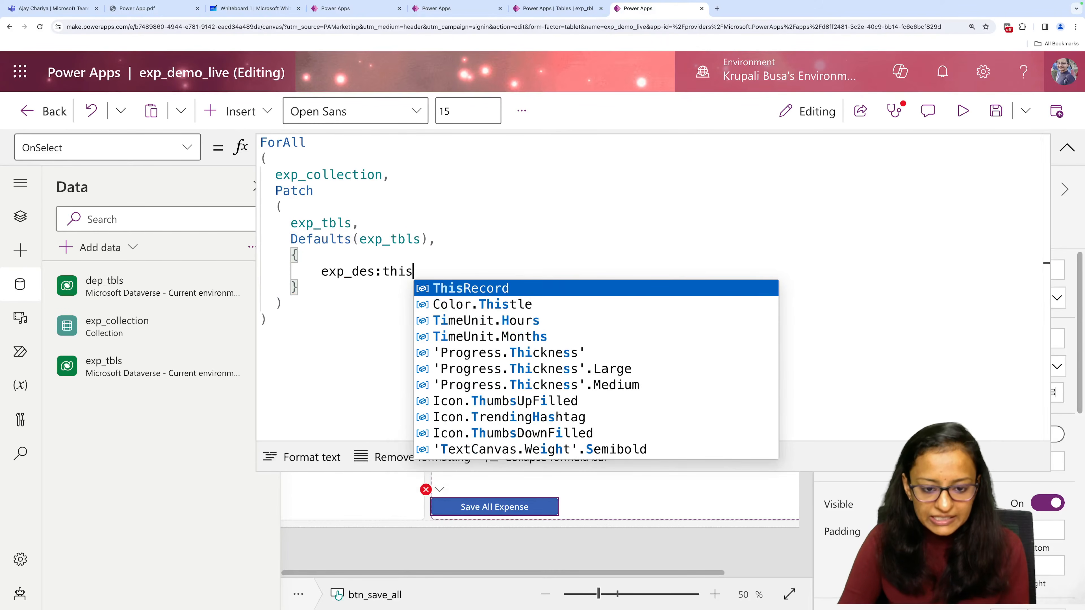
{"action": "key", "text": "Down"}
{"action": "key", "text": "Tab"}
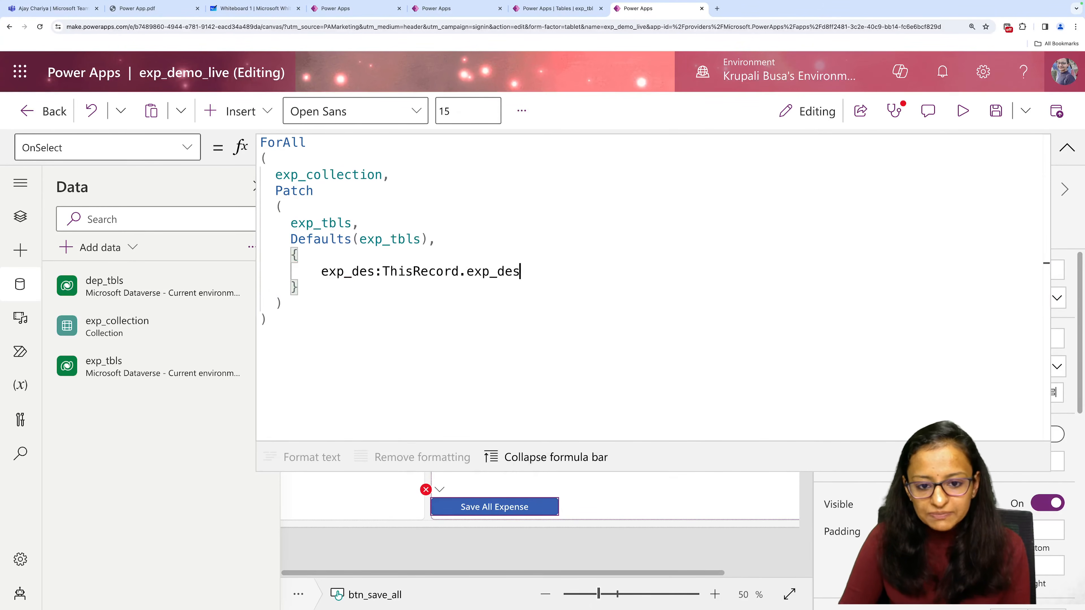
{"action": "type", "text": ","}
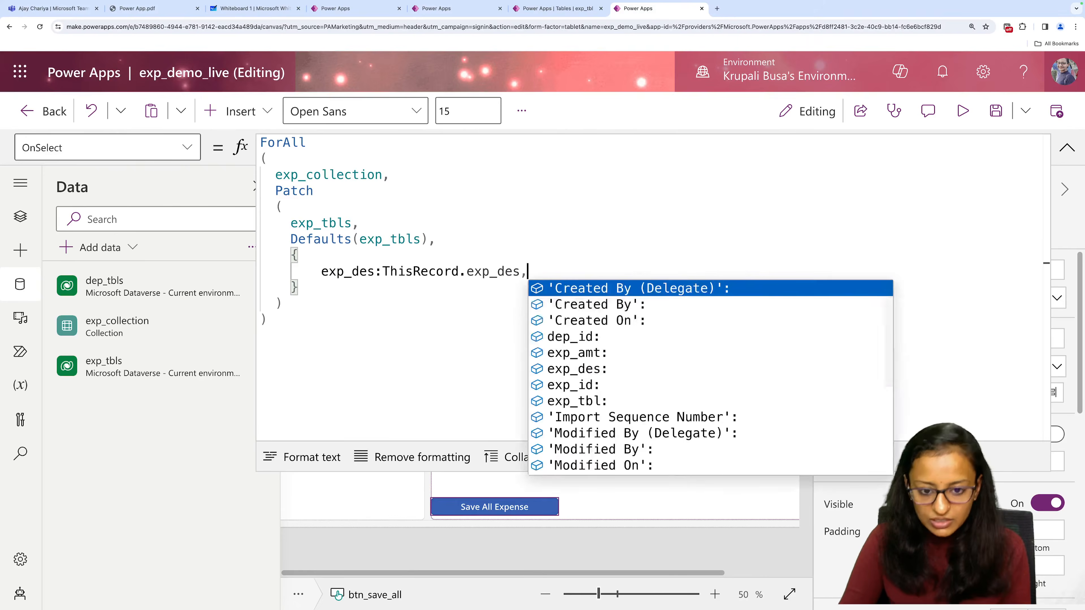
{"action": "key", "text": "Tab"}
{"action": "key", "text": "BackSpace"}
{"action": "key", "text": "BackSpace"}
{"action": "key", "text": "BackSpace"}
{"action": "key", "text": "BackSpace"}
{"action": "key", "text": "BackSpace"}
{"action": "key", "text": "BackSpace"}
{"action": "key", "text": "BackSpace"}
{"action": "key", "text": "BackSpace"}
{"action": "key", "text": "BackSpace"}
{"action": "key", "text": "BackSpace"}
{"action": "key", "text": "BackSpace"}
{"action": "key", "text": "BackSpace"}
{"action": "key", "text": "BackSpace"}
{"action": "key", "text": "BackSpace"}
{"action": "key", "text": "BackSpace"}
{"action": "key", "text": "BackSpace"}
{"action": "key", "text": "BackSpace"}
{"action": "key", "text": "BackSpace"}
{"action": "key", "text": "BackSpace"}
{"action": "key", "text": "BackSpace"}
{"action": "key", "text": "BackSpace"}
{"action": "key", "text": "BackSpace"}
{"action": "key", "text": "BackSpace"}
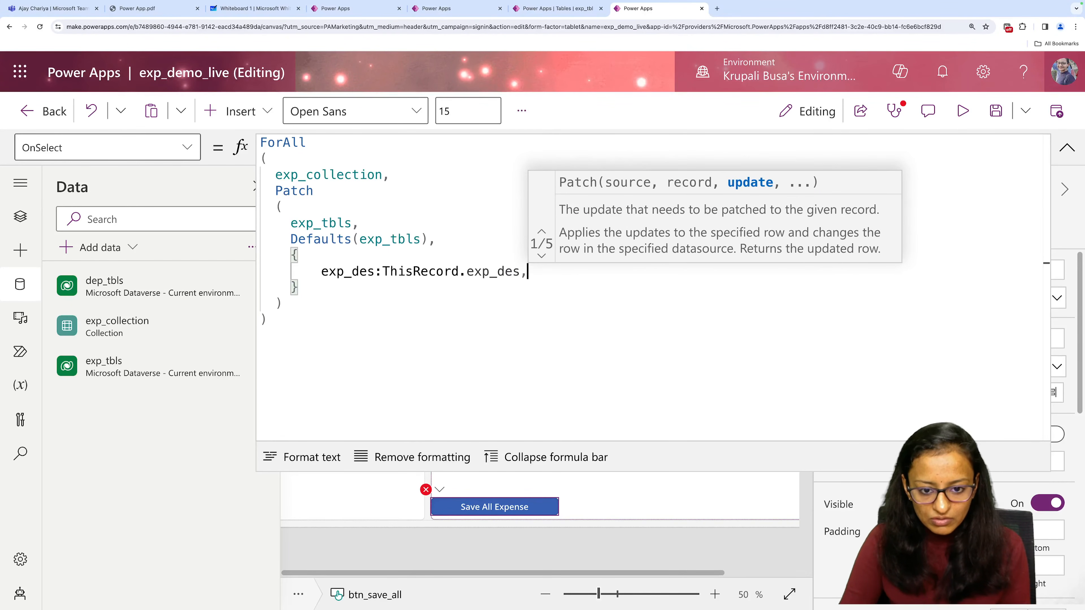
Add exp_amt:ThisRecord.exp_amt with a trailing comma on a new line below the exp_des field.
{"action": "key", "text": "Return"}
{"action": "type", "text": "exp_amt:"}
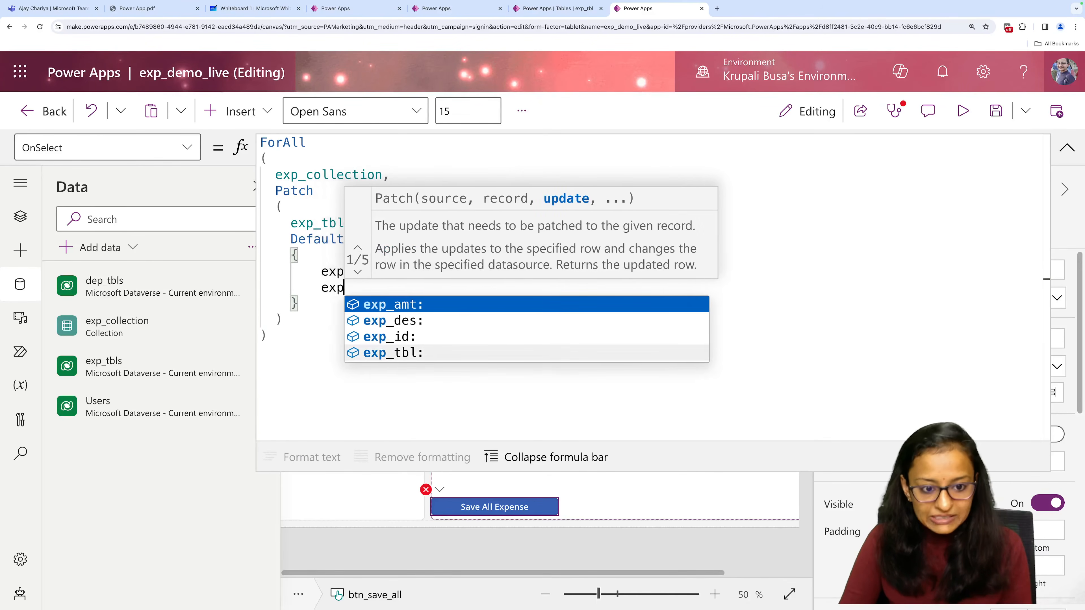
{"action": "key", "text": "Down"}
{"action": "key", "text": "Up"}
{"action": "key", "text": "Return"}
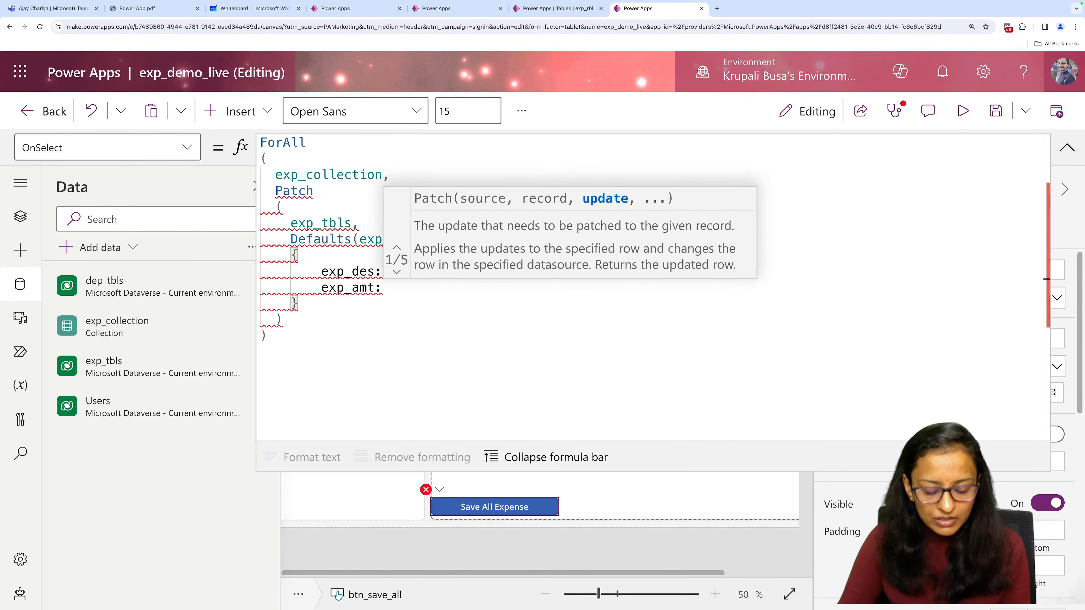
{"action": "type", "text": "ThisRecord."}
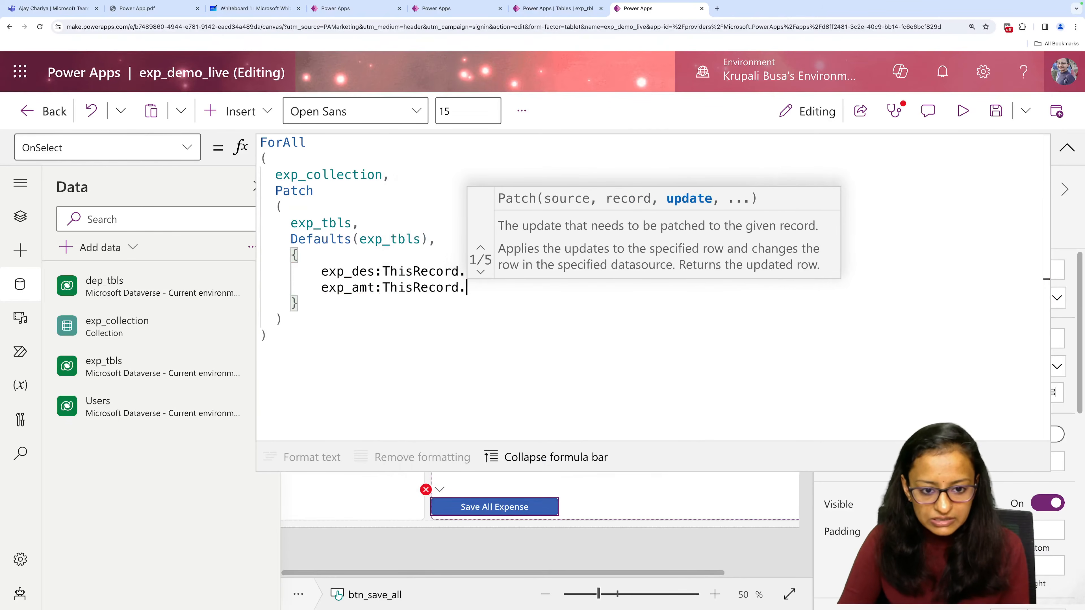
{"action": "key", "text": "Return"}
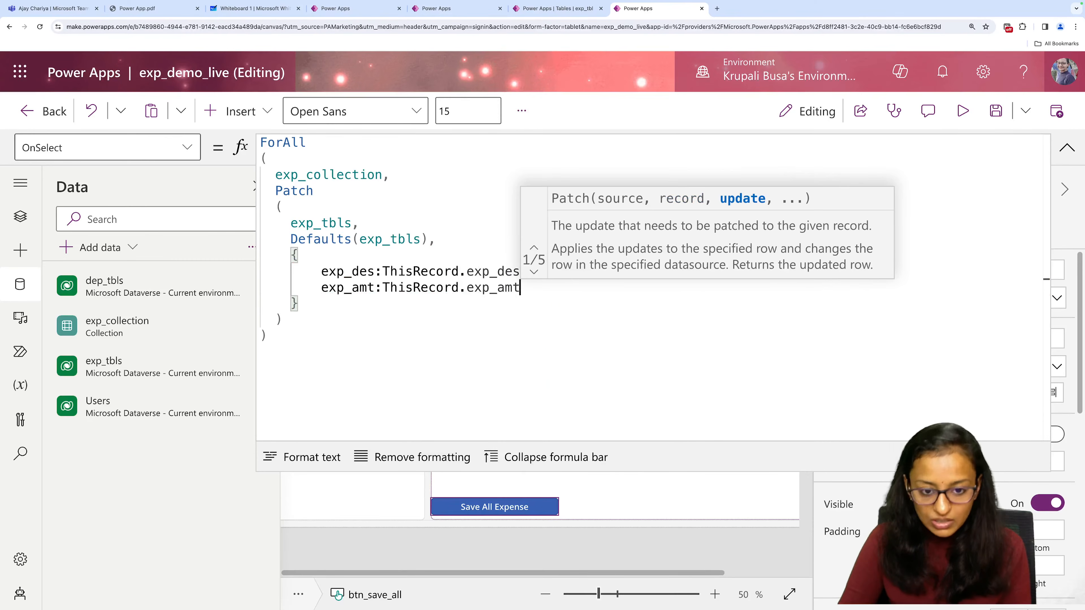
{"action": "type", "text": ","}
{"action": "key", "text": "BackSpace"}
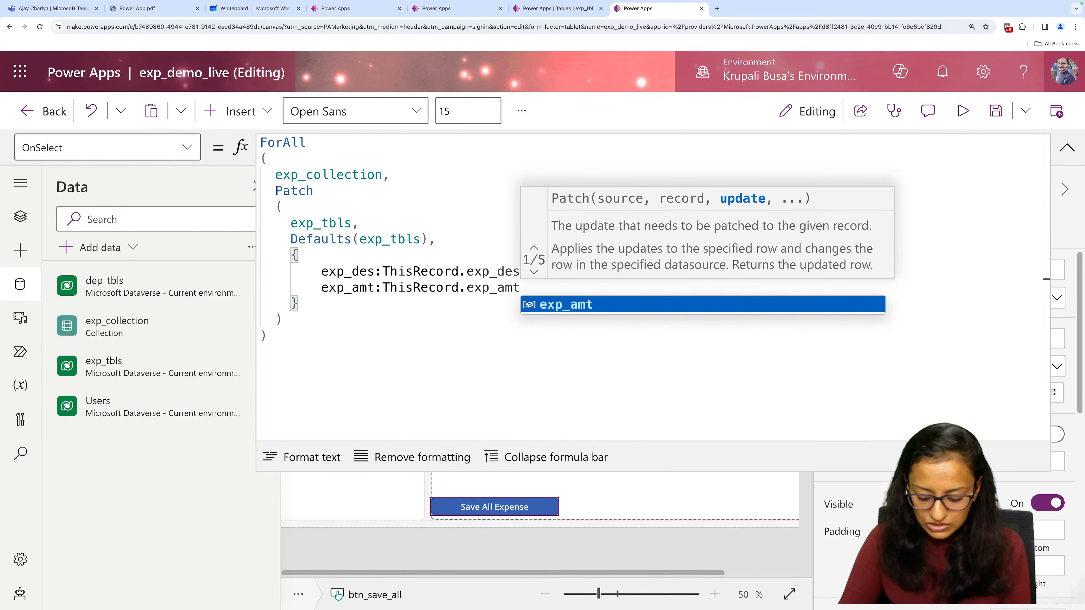
{"action": "type", "text": ","}
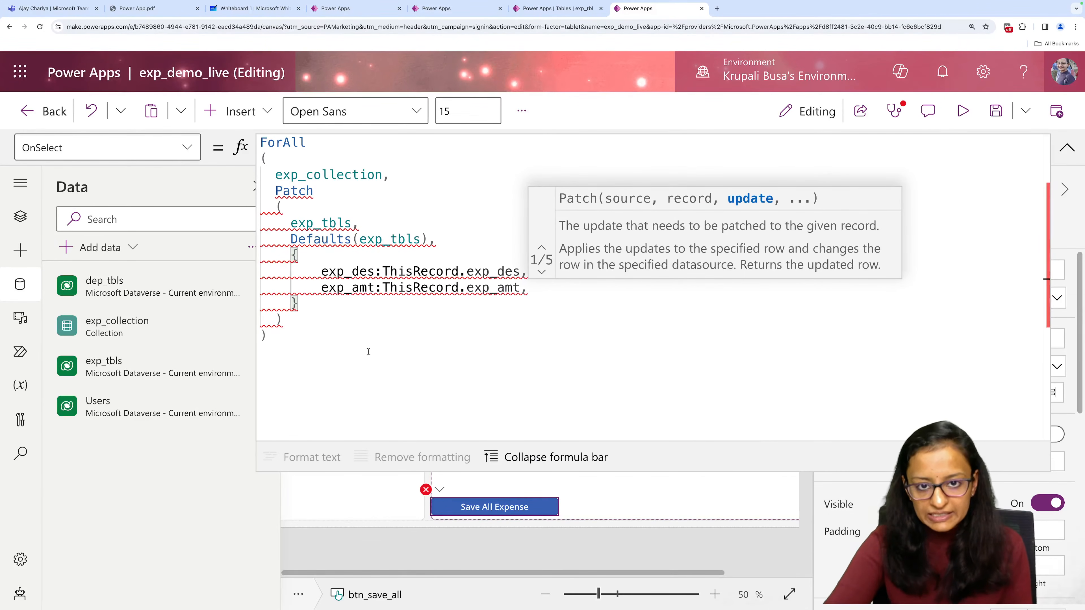
Check the dep_id column of the exp_tbl table and the Live Demo app's Patch formula, and return to exp_demo_live.
{"action": "left_click", "coordinate": [572, 12]}
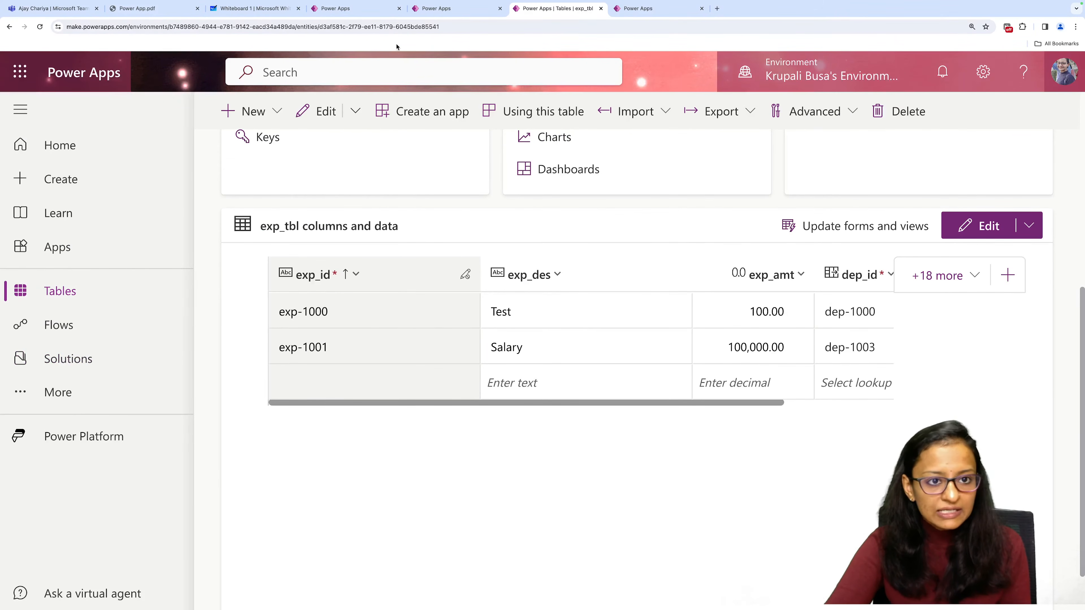
{"action": "left_click", "coordinate": [351, 8]}
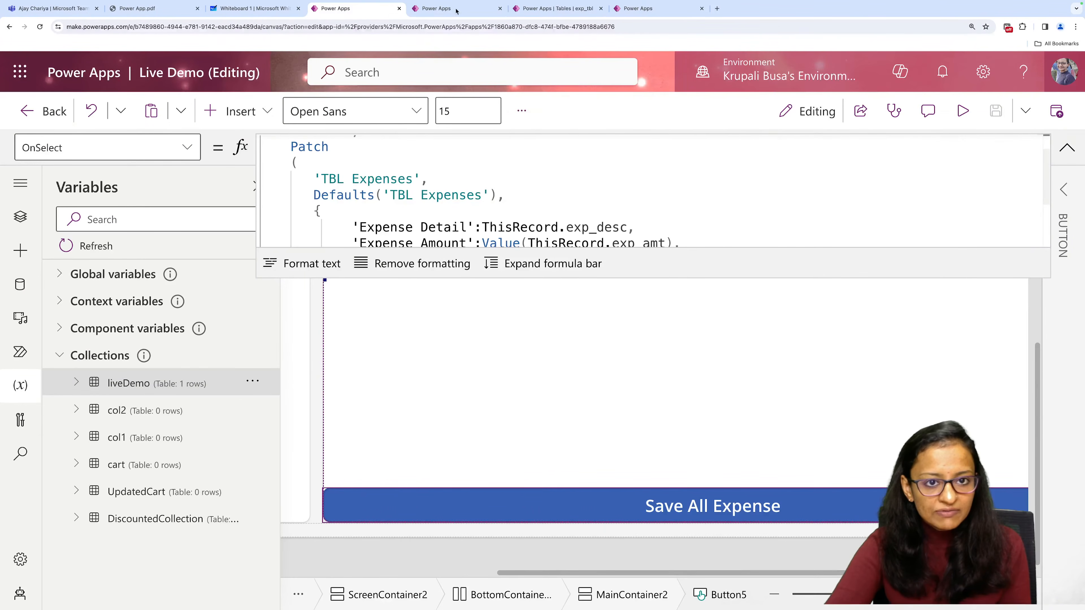
{"action": "left_click", "coordinate": [645, 10]}
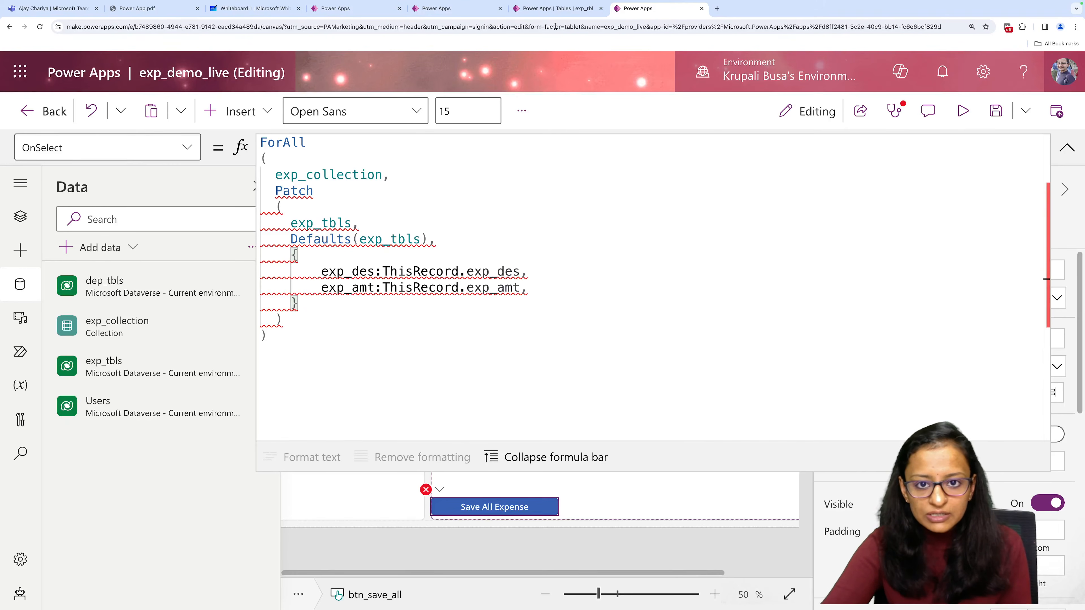
{"action": "left_click", "coordinate": [556, 8]}
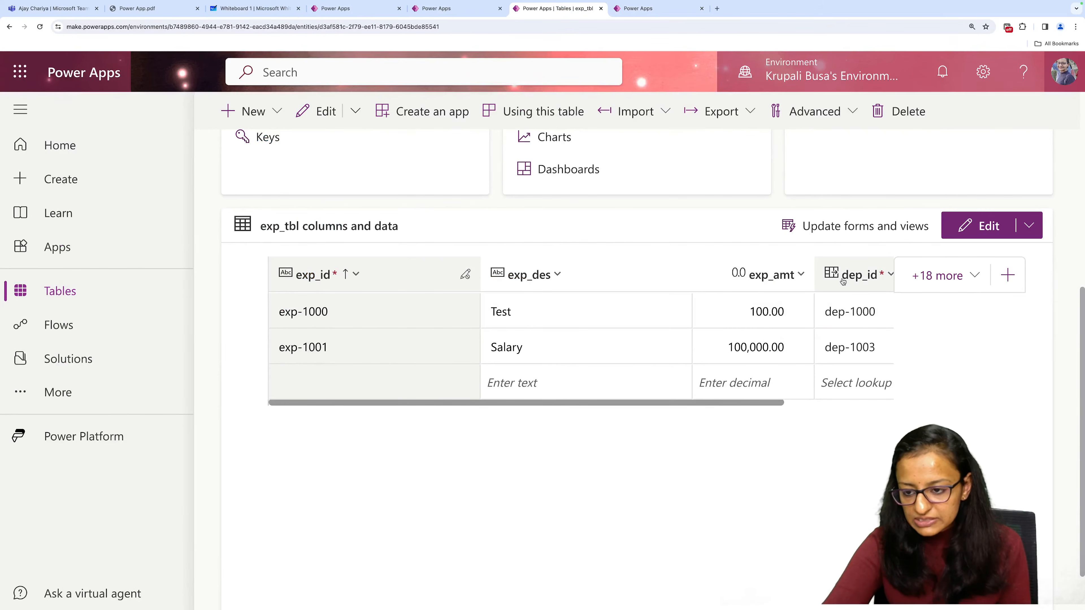
{"action": "left_click", "coordinate": [648, 10]}
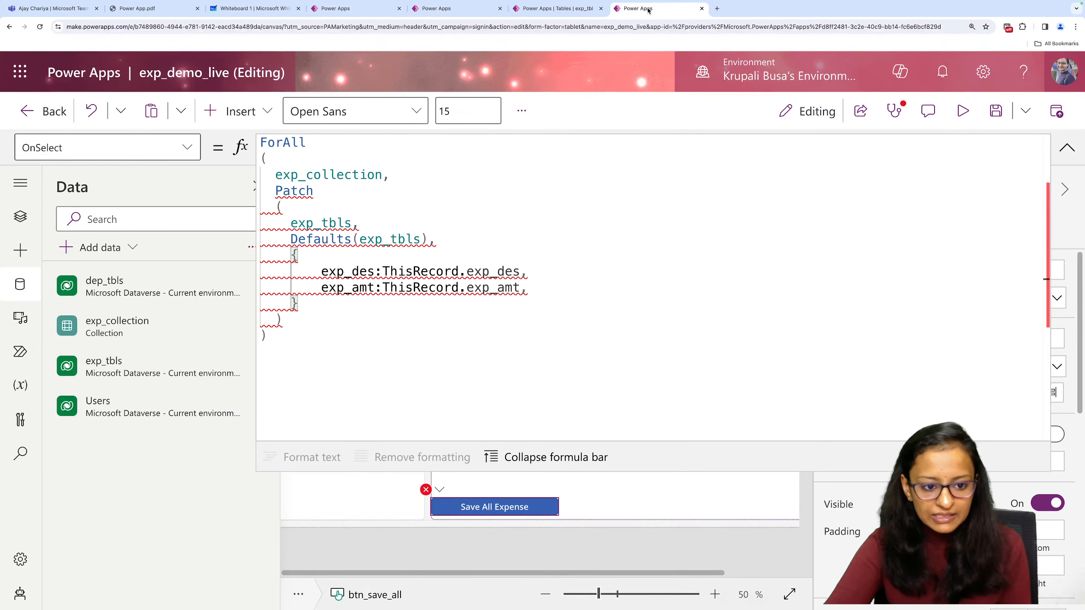
Add the dep_id field on a new line below the exp_amt field.
{"action": "left_click", "coordinate": [560, 288]}
{"action": "key", "text": "Return"}
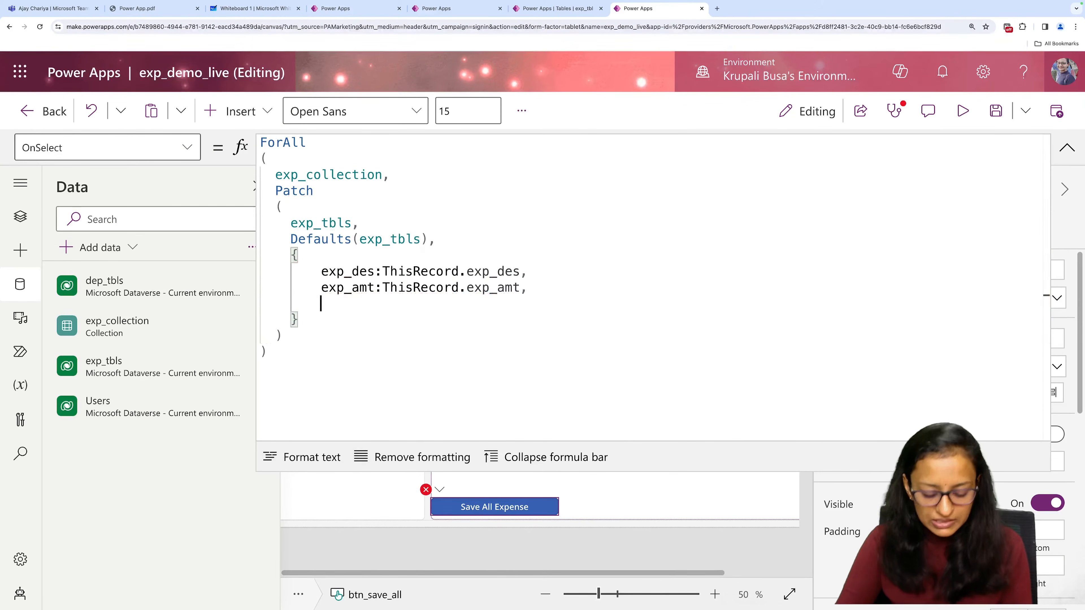
{"action": "type", "text": "dep"}
{"action": "key", "text": "Tab"}
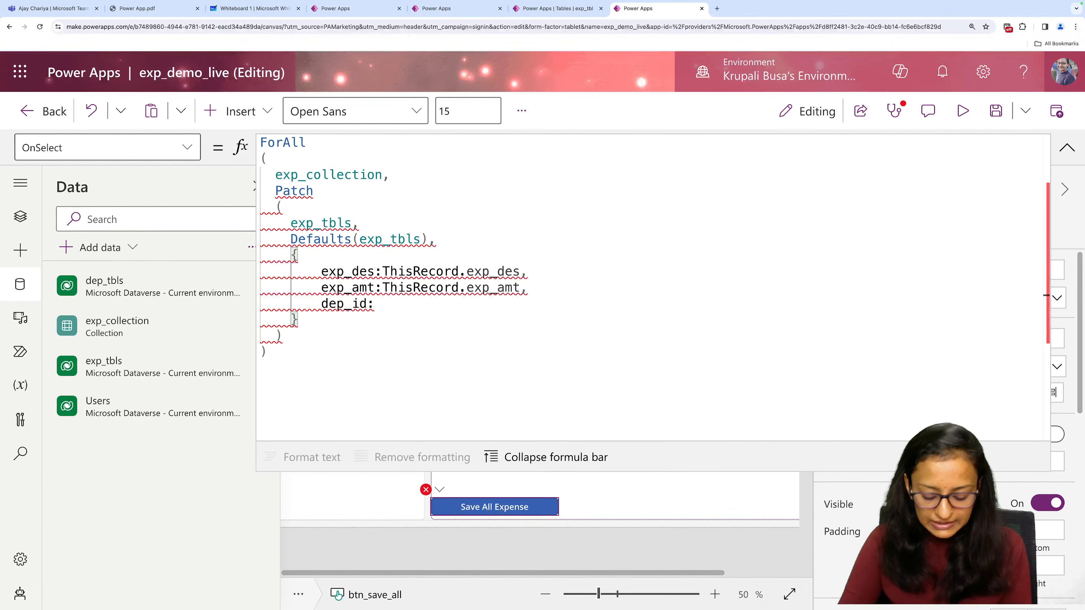
Try to fill dep_id with a LookUp in dep_tbls whose condition starts with dep_id:.
{"action": "type", "text": "loo"}
{"action": "key", "text": "Tab"}
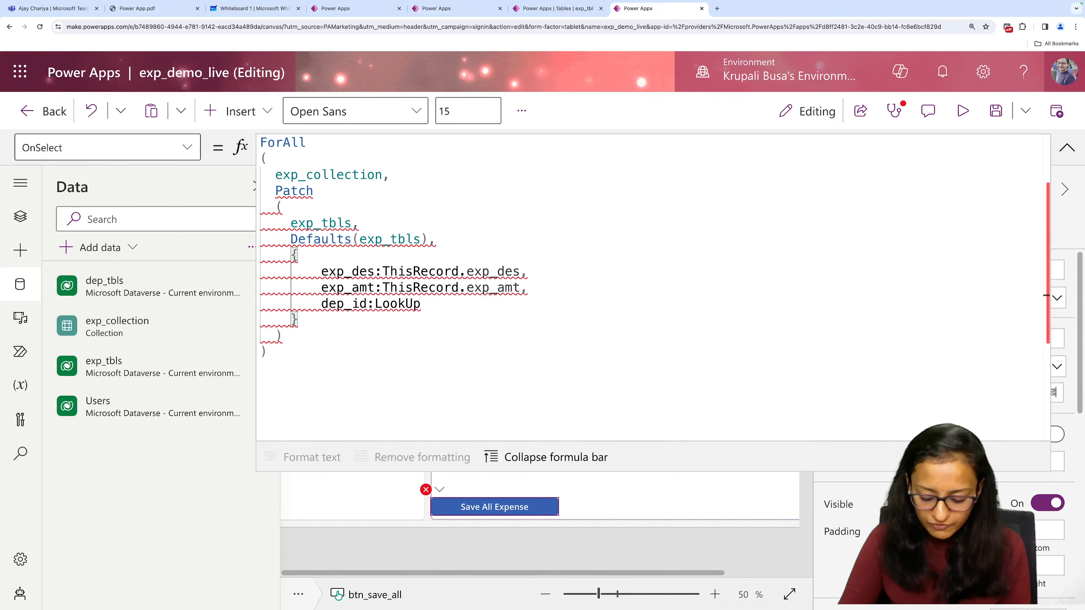
{"action": "type", "text": "()"}
{"action": "key", "text": "Left"}
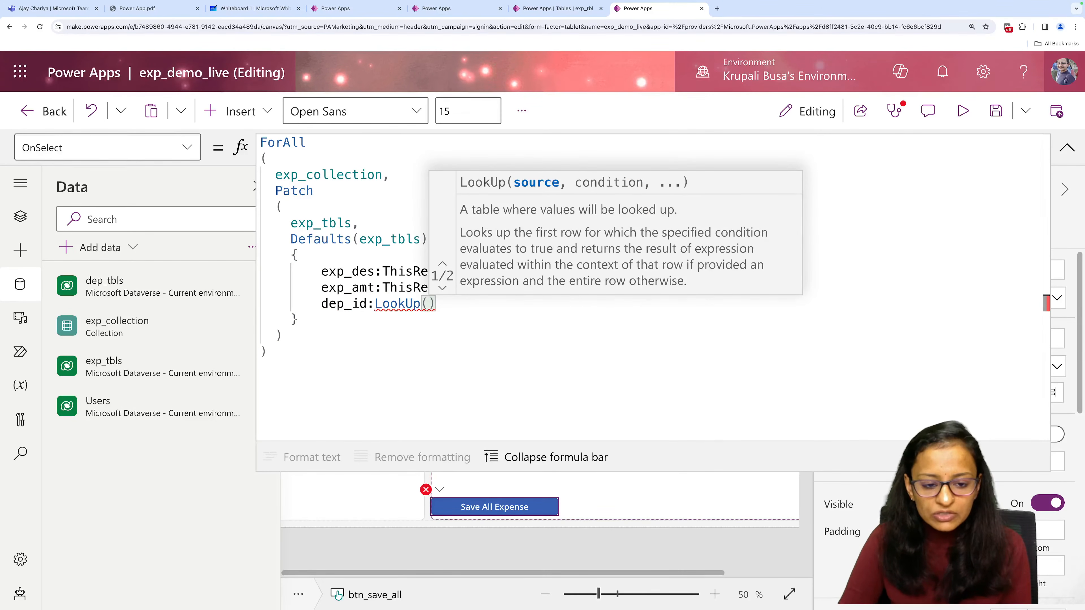
{"action": "type", "text": "de"}
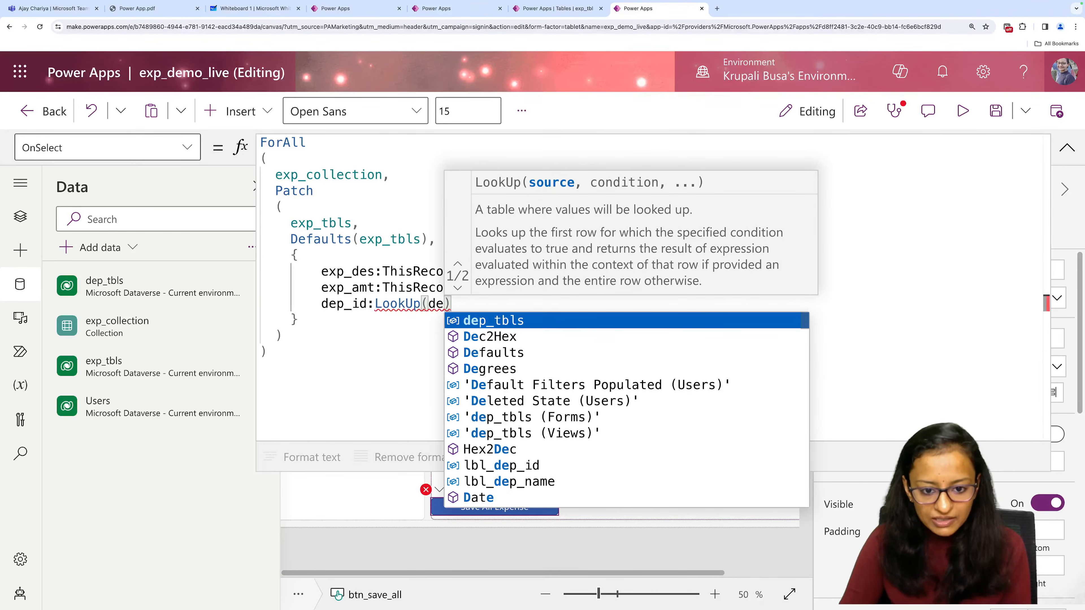
{"action": "key", "text": "Tab"}
{"action": "type", "text": ","}
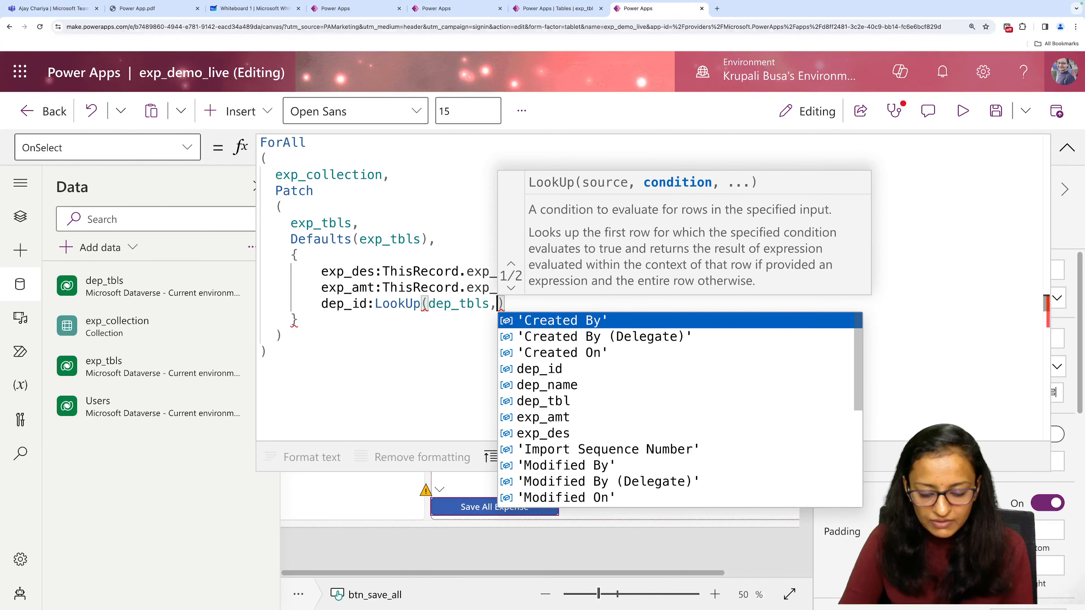
{"action": "key", "text": "Down"}
{"action": "key", "text": "Down"}
{"action": "key", "text": "Down"}
{"action": "key", "text": "Tab"}
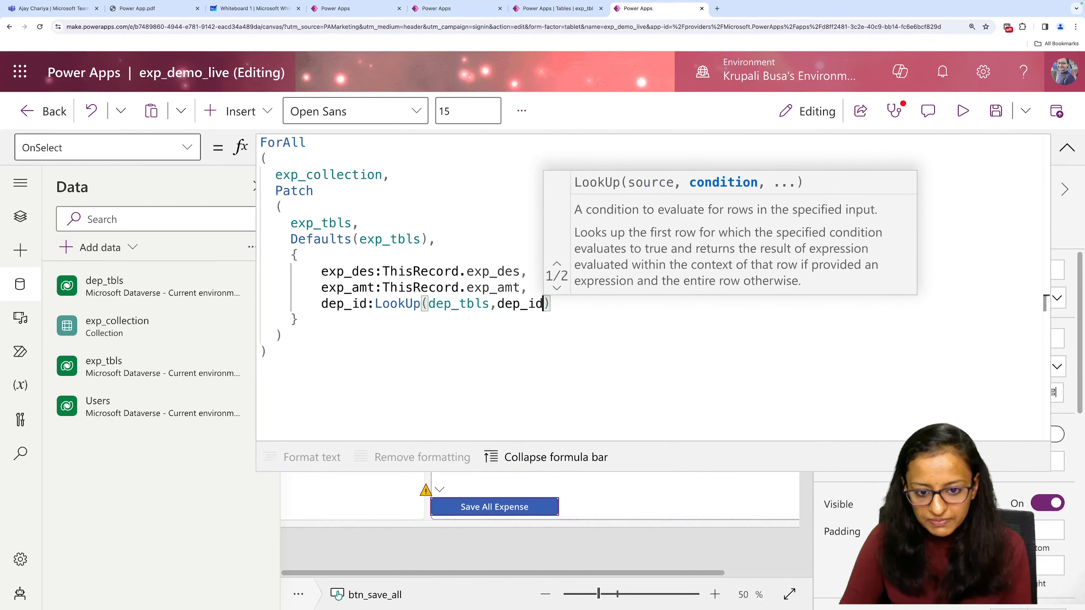
{"action": "type", "text": ":"}
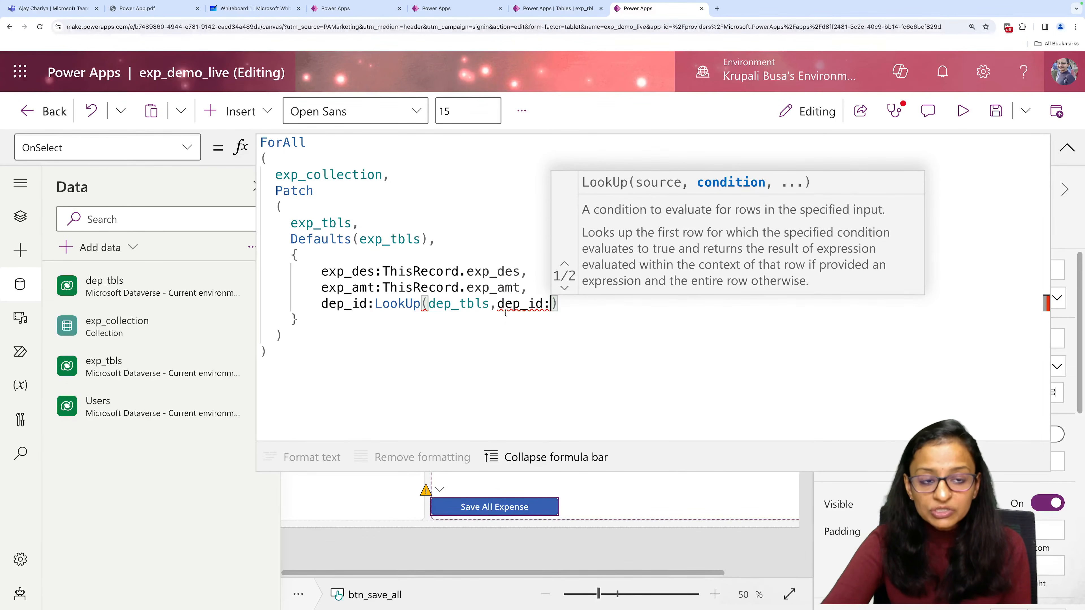
Examine the Department ID LookUp condition in the Live Demo app's Save All Expense formula and return to exp_demo_live.
{"action": "left_click", "coordinate": [322, 8]}
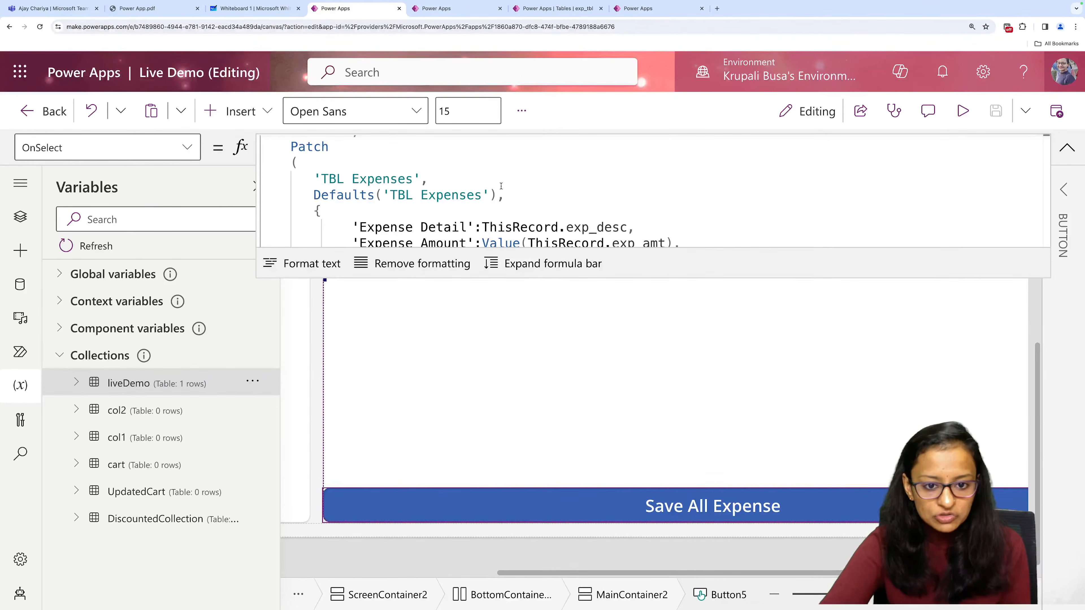
{"action": "left_click", "coordinate": [516, 263]}
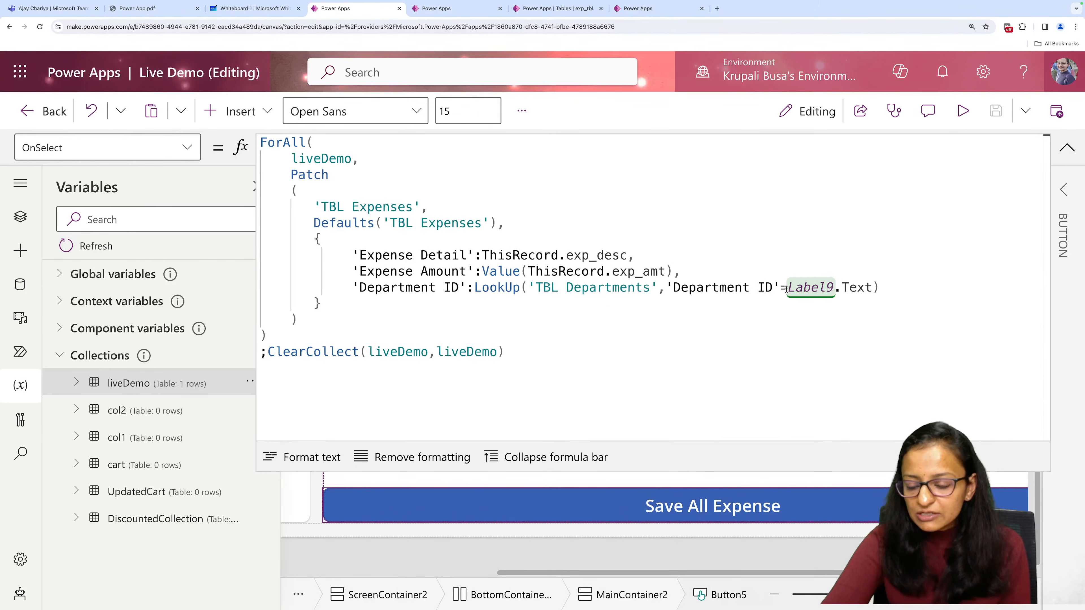
{"action": "left_click_drag", "start_coordinate": [789, 289], "coordinate": [859, 287]}
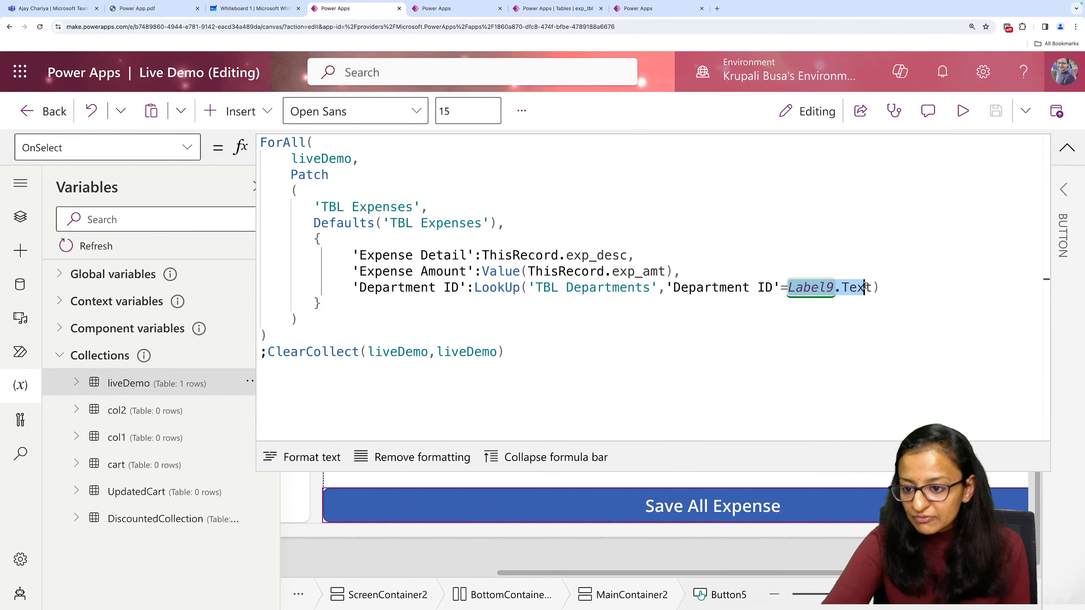
{"action": "left_click", "coordinate": [1061, 152]}
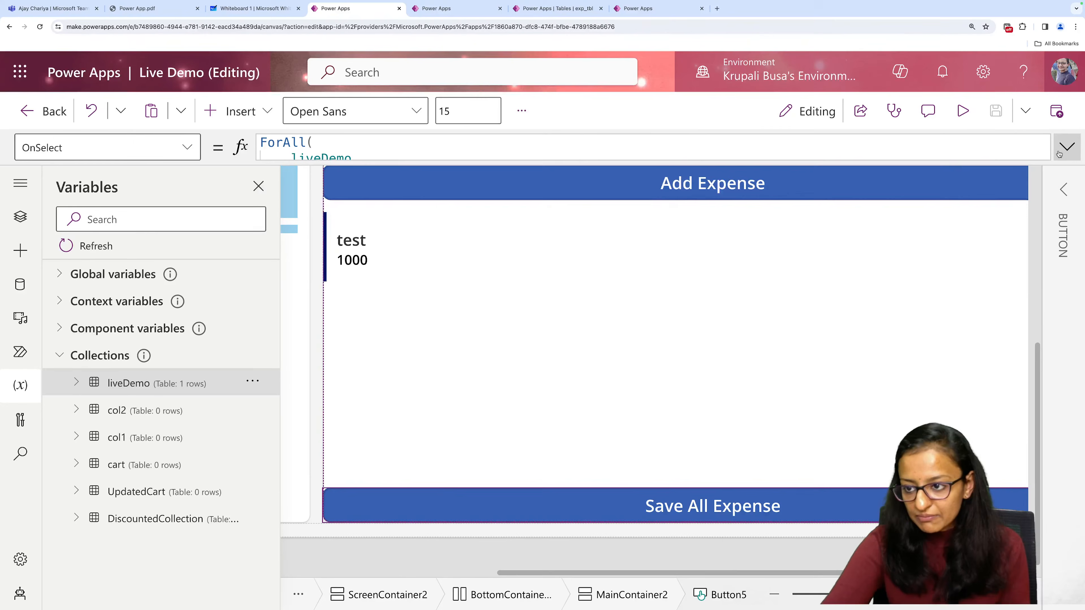
{"action": "left_click", "coordinate": [650, 11]}
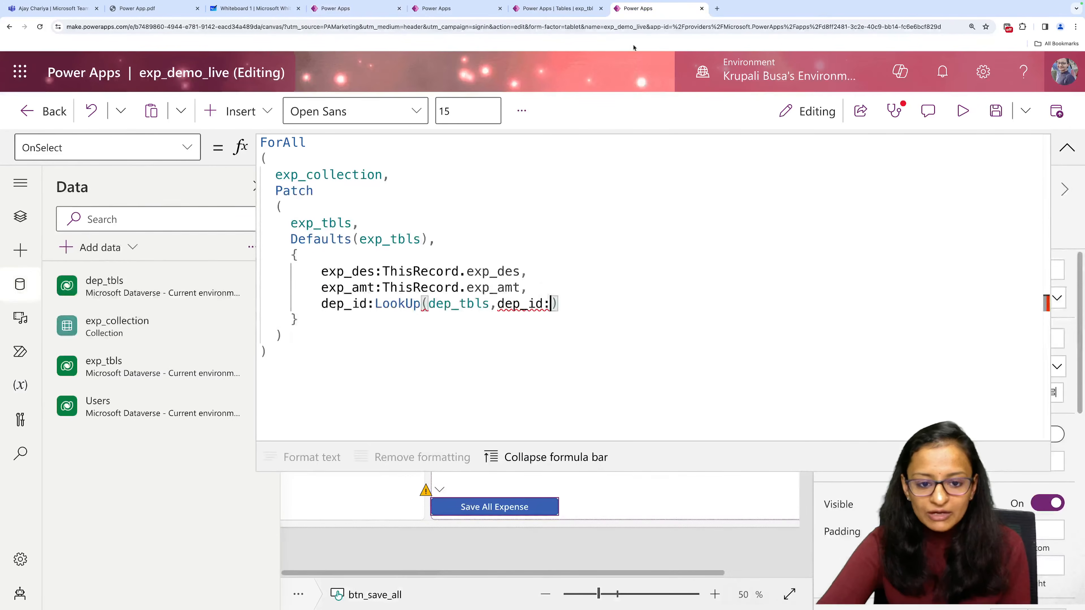
Glance at the expense screen and delete the LookUp expression from the dep_id field.
{"action": "left_click", "coordinate": [1067, 148]}
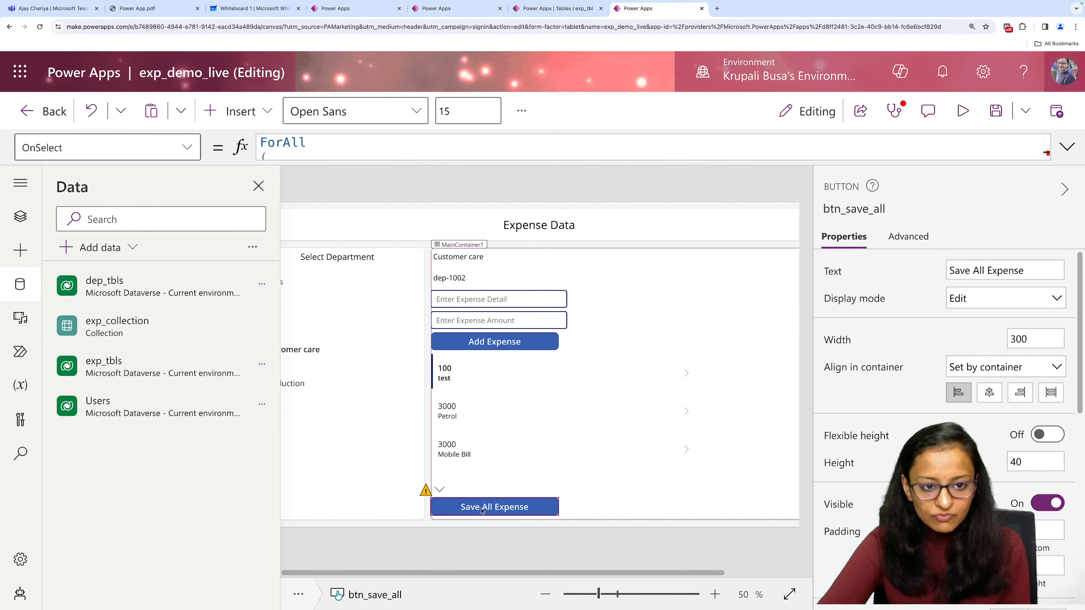
{"action": "left_click", "coordinate": [1067, 148]}
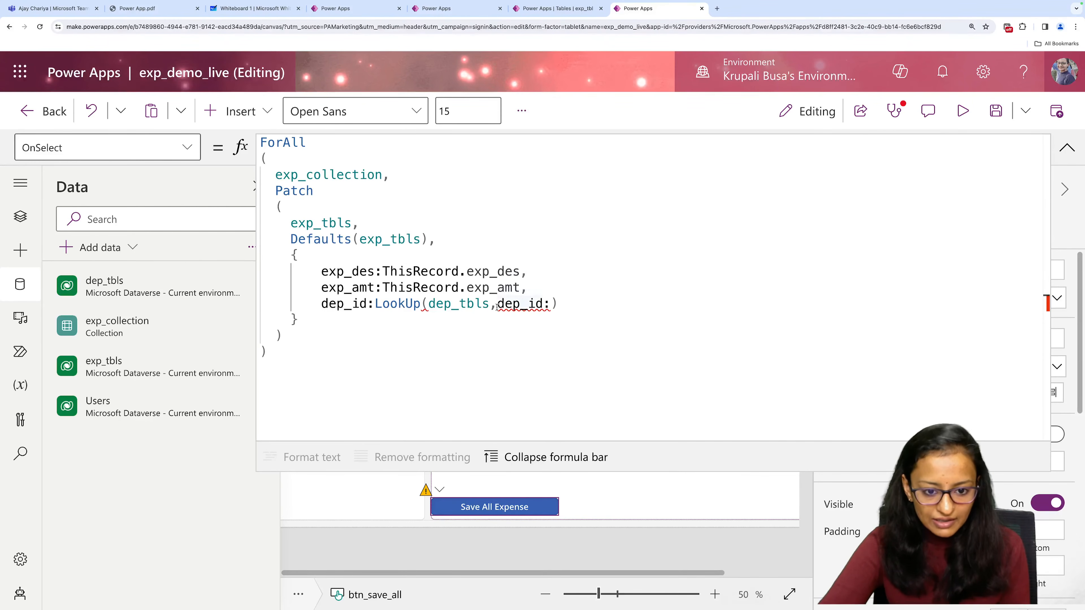
{"action": "left_click_drag", "start_coordinate": [375, 304], "coordinate": [558, 303]}
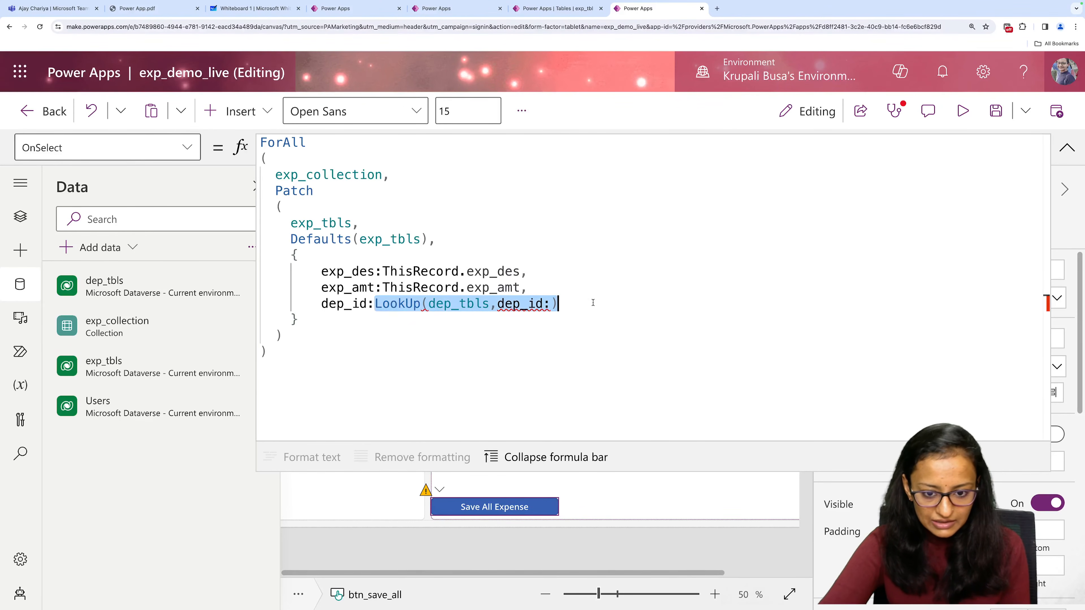
{"action": "key", "text": "BackSpace"}
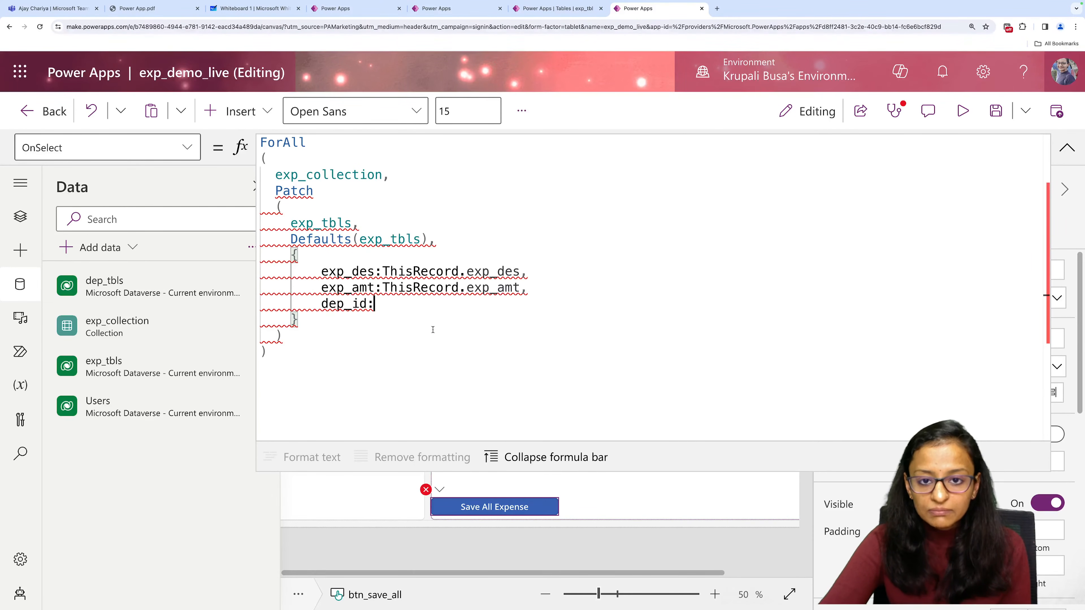
Glance at the exp_tbl table, return to exp_demo_live, and start a LookUp in dep_tbls for the dep_id field.
{"action": "left_click", "coordinate": [542, 16]}
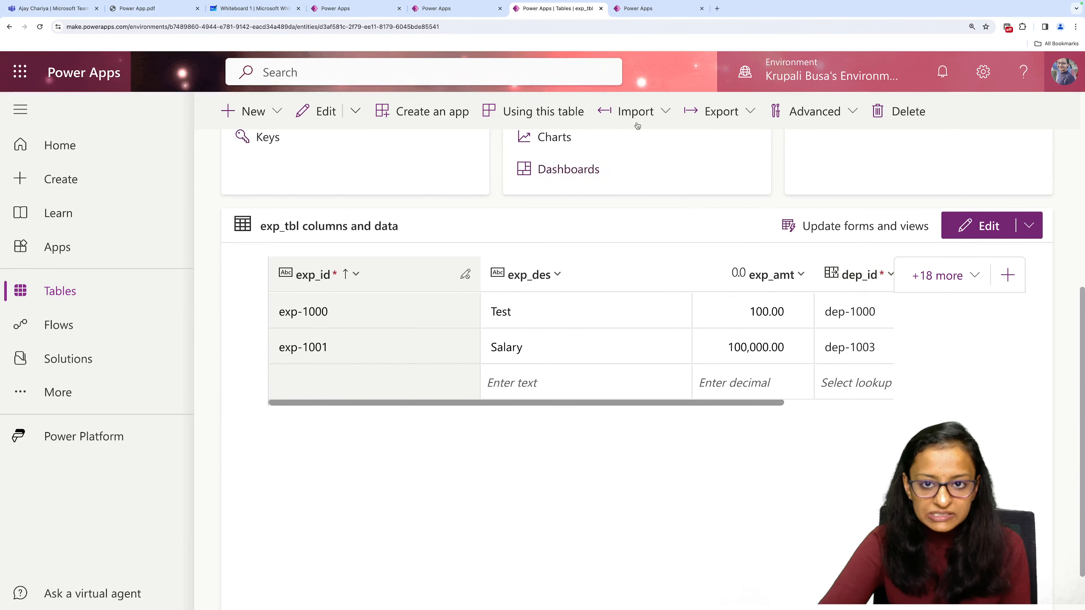
{"action": "left_click", "coordinate": [642, 9]}
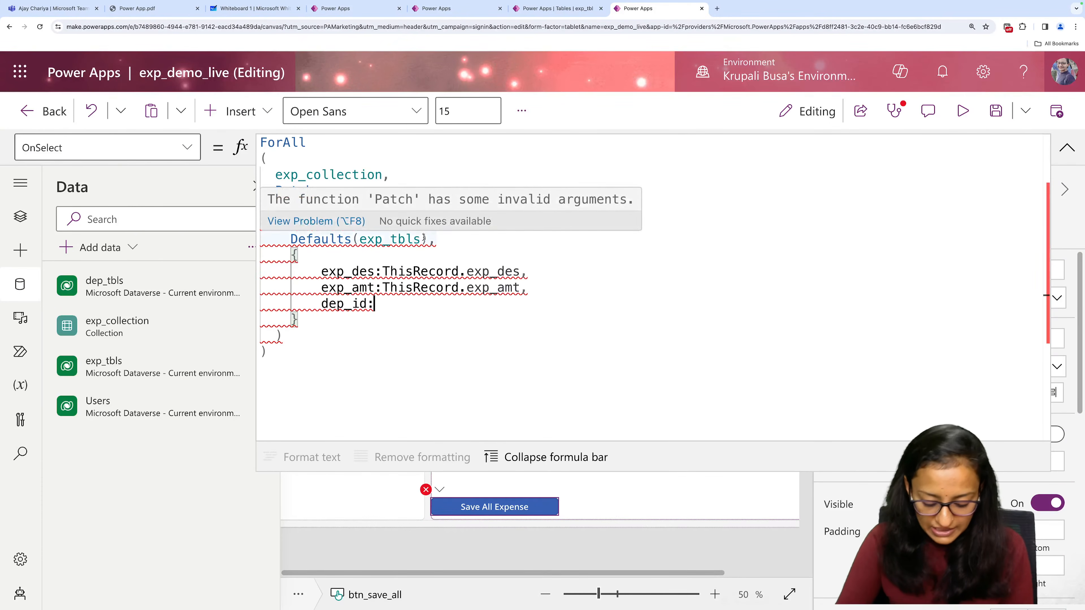
{"action": "type", "text": "loo"}
{"action": "key", "text": "Tab"}
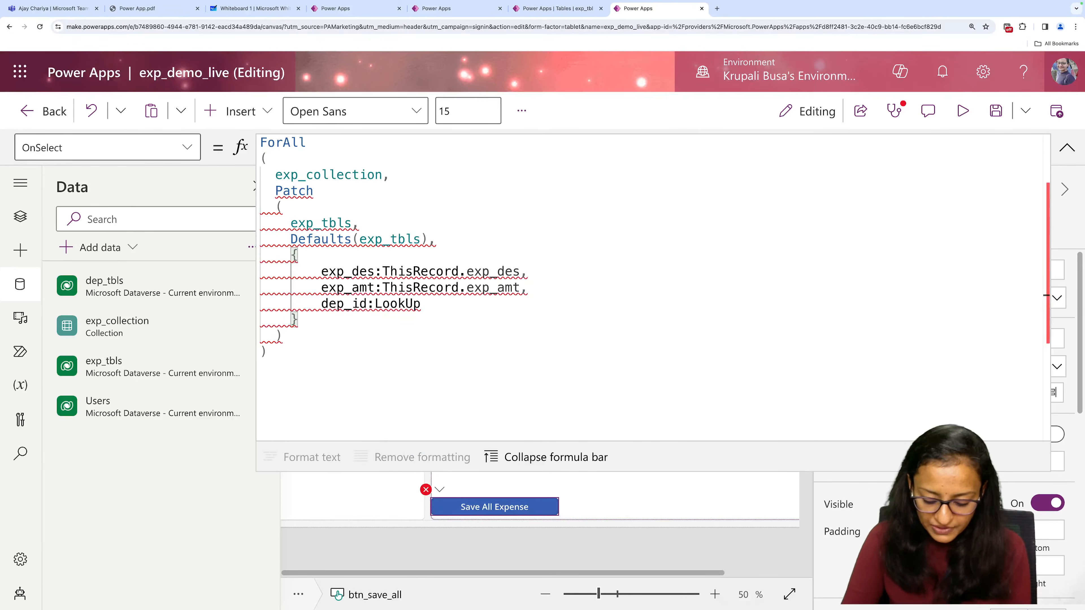
{"action": "type", "text": "("}
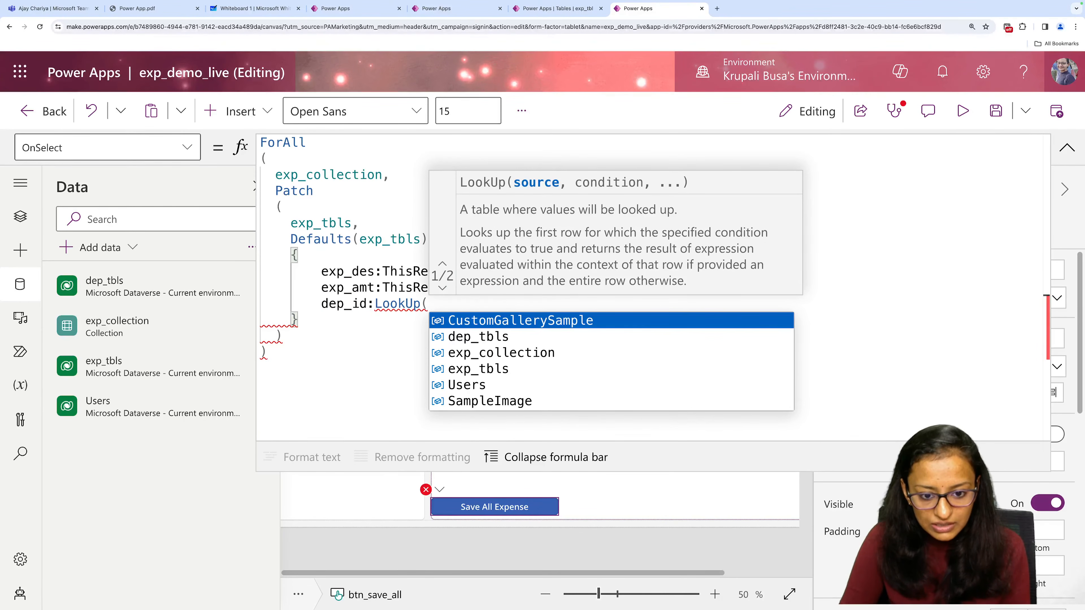
{"action": "key", "text": "Down"}
{"action": "key", "text": "Tab"}
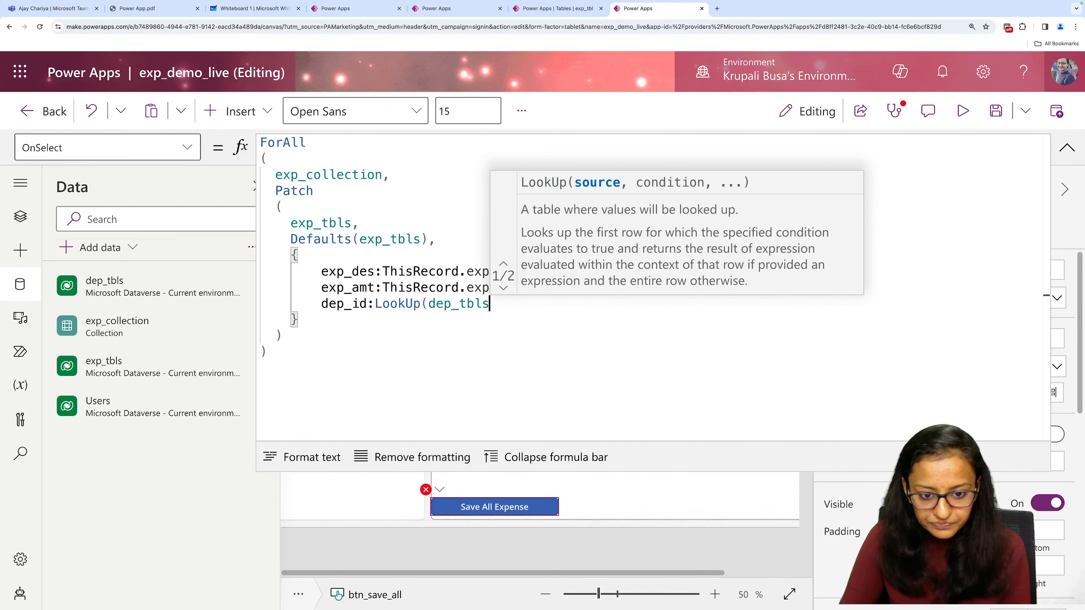
Complete the LookUp with the condition dep_id=lbl_dep_id.Text, save the app, and collapse the formula.
{"action": "type", "text": ","}
{"action": "key", "text": "Down"}
{"action": "key", "text": "Down"}
{"action": "key", "text": "Down"}
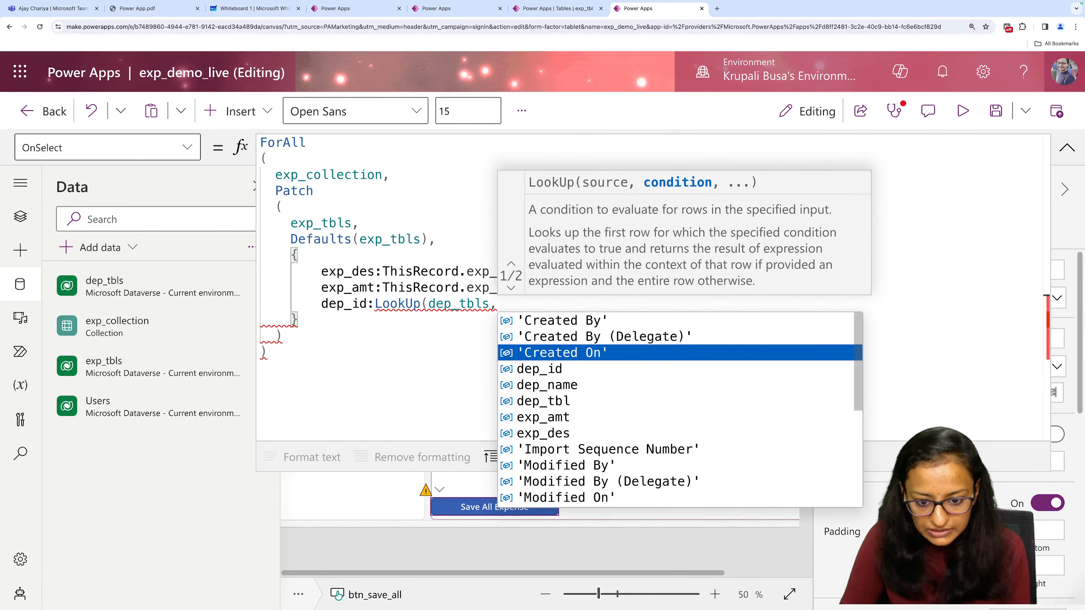
{"action": "key", "text": "Tab"}
{"action": "type", "text": "="}
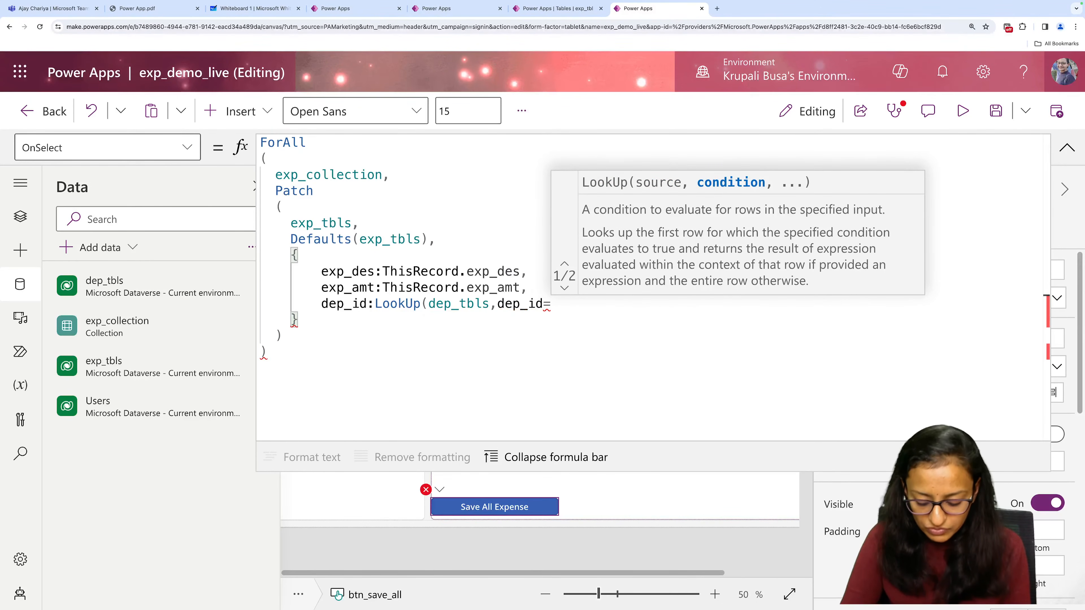
{"action": "type", "text": "lbl"}
{"action": "key", "text": "Tab"}
{"action": "type", "text": "."}
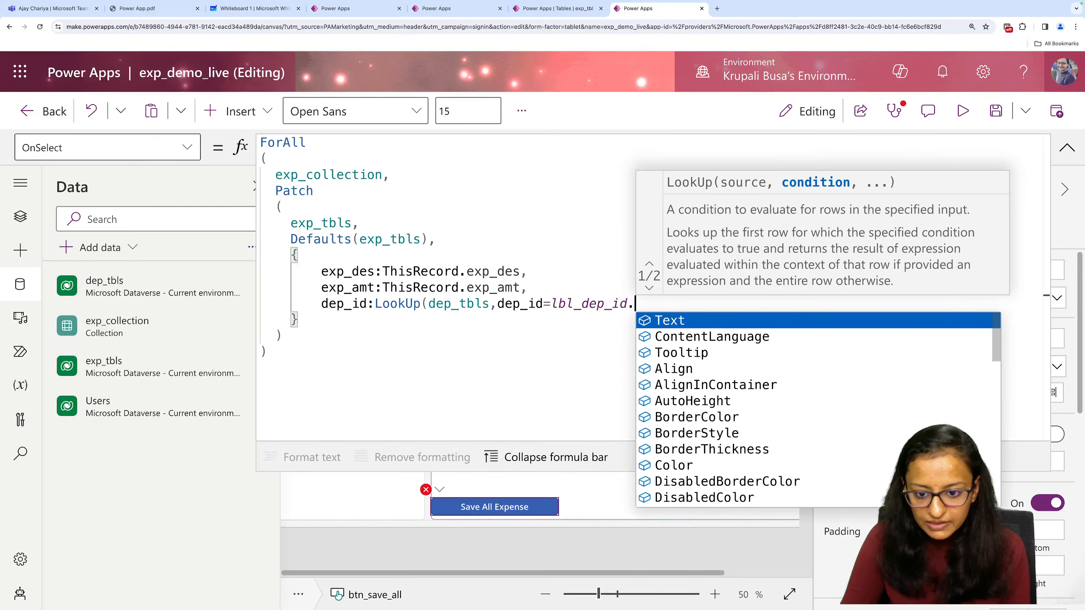
{"action": "key", "text": "Tab"}
{"action": "type", "text": ")"}
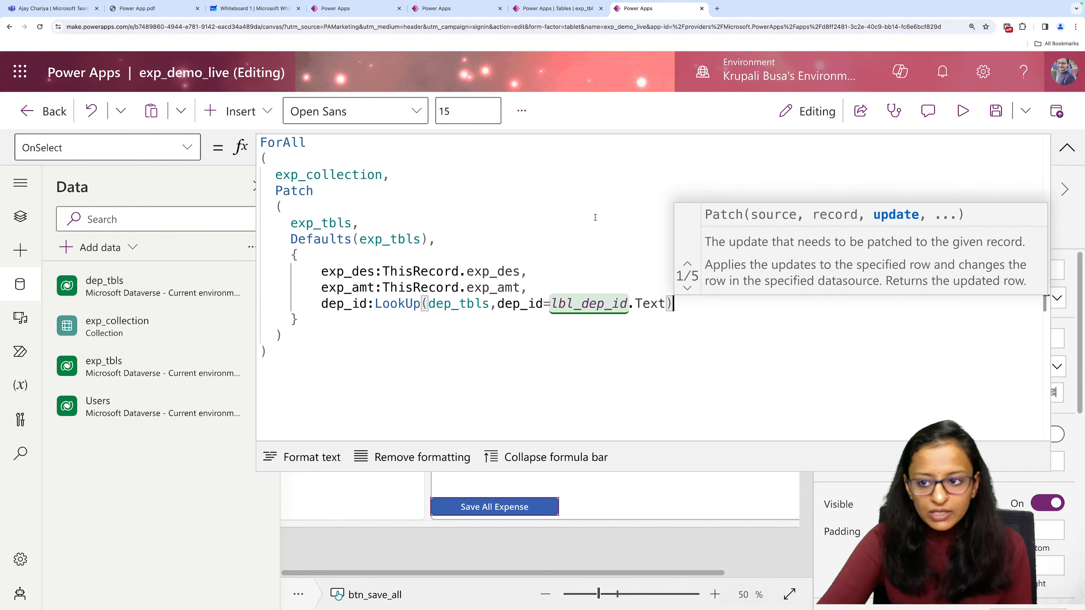
{"action": "left_click", "coordinate": [996, 111]}
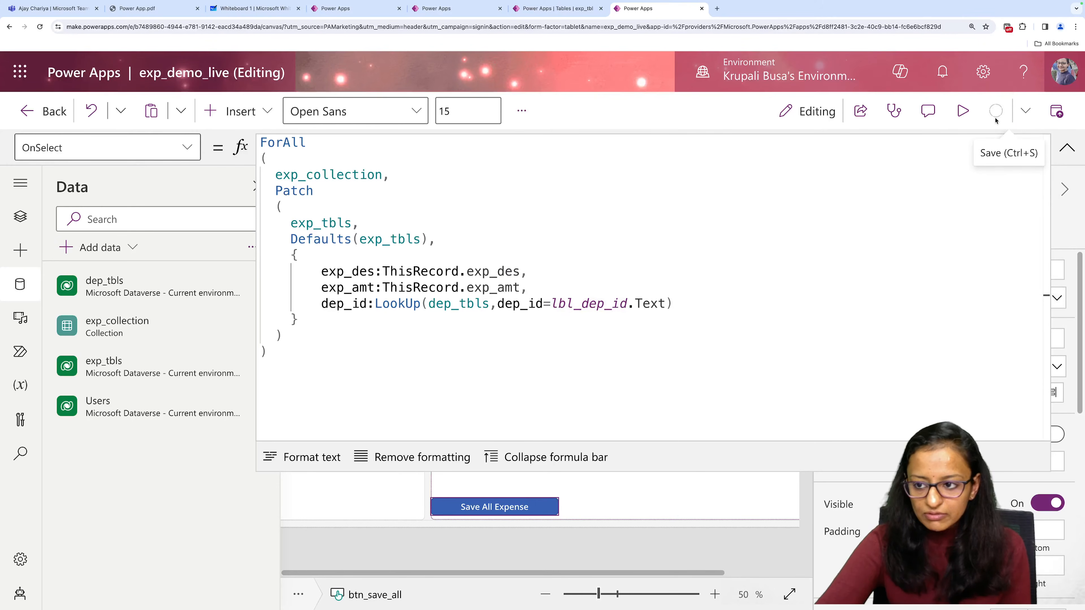
{"action": "left_click", "coordinate": [1063, 149]}
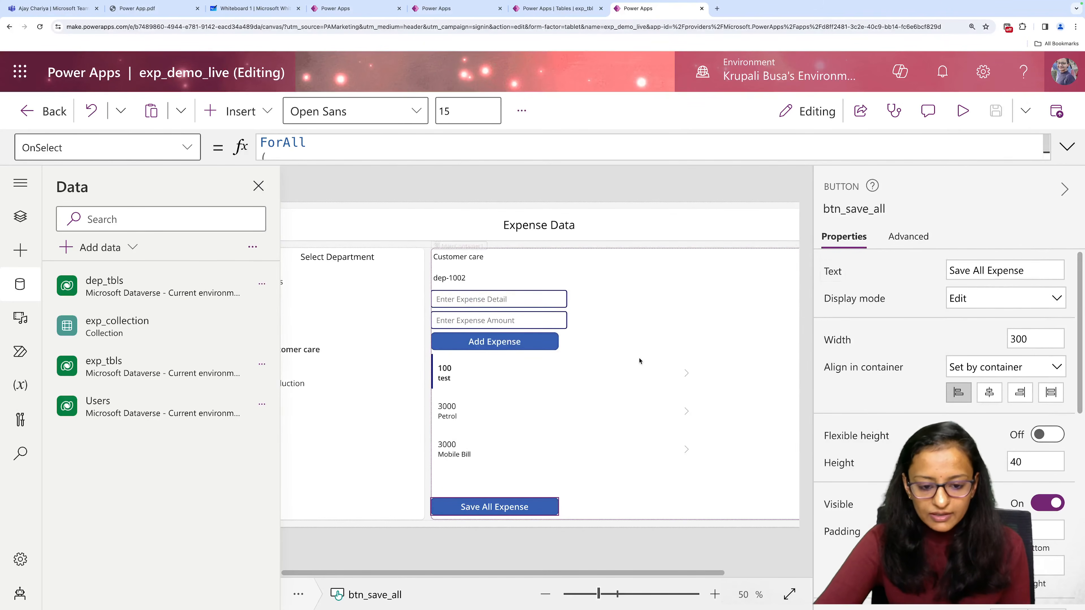
Preview the app, check the existing exp_tbl records, and run Save All Expense for the Customer care expenses.
{"action": "left_click", "coordinate": [968, 112]}
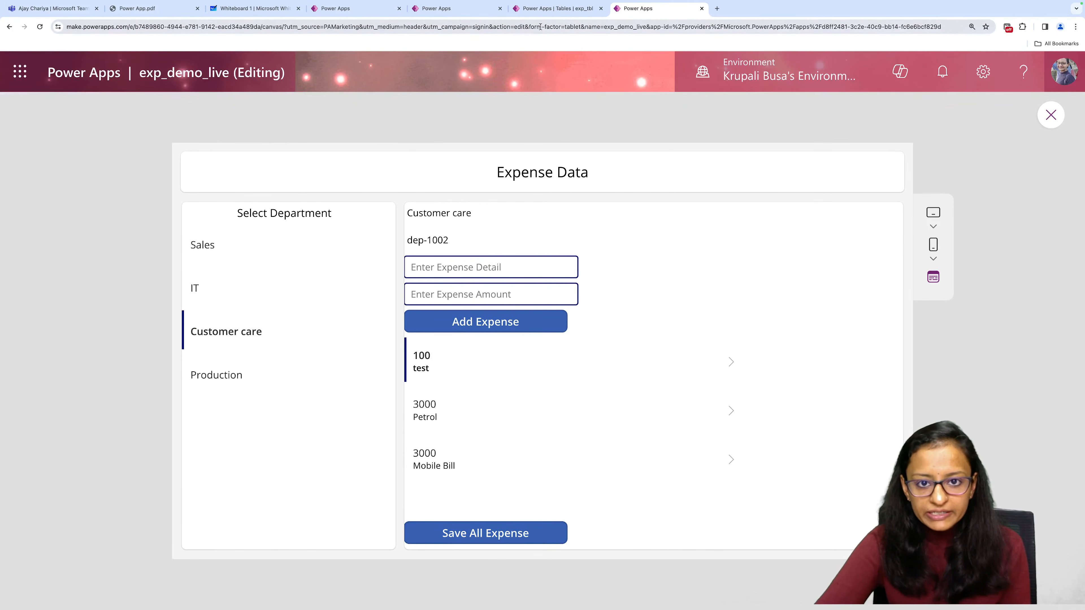
{"action": "left_click", "coordinate": [555, 8]}
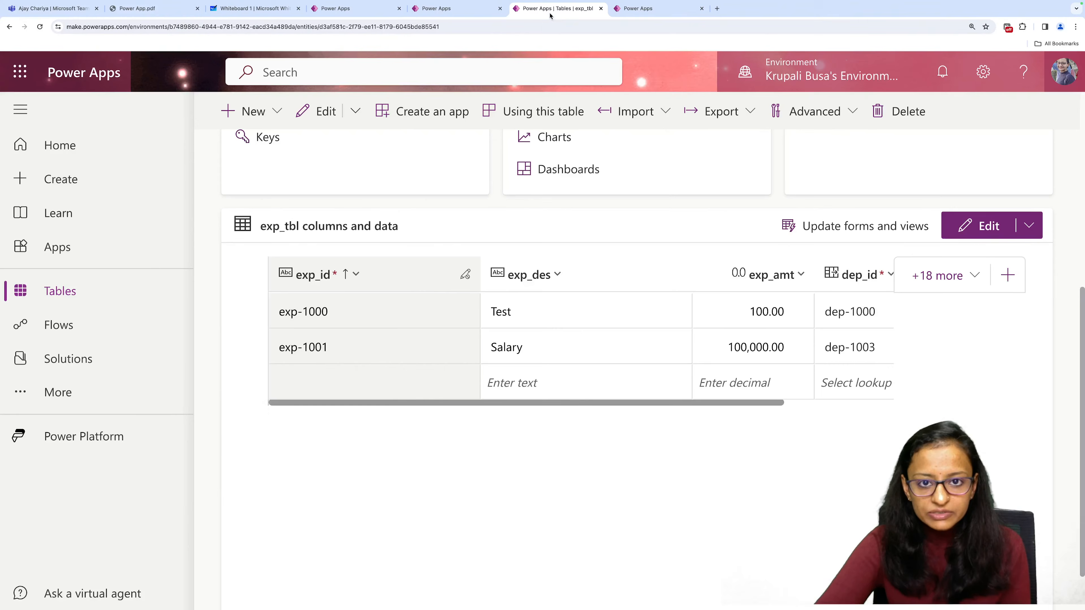
{"action": "left_click", "coordinate": [641, 8]}
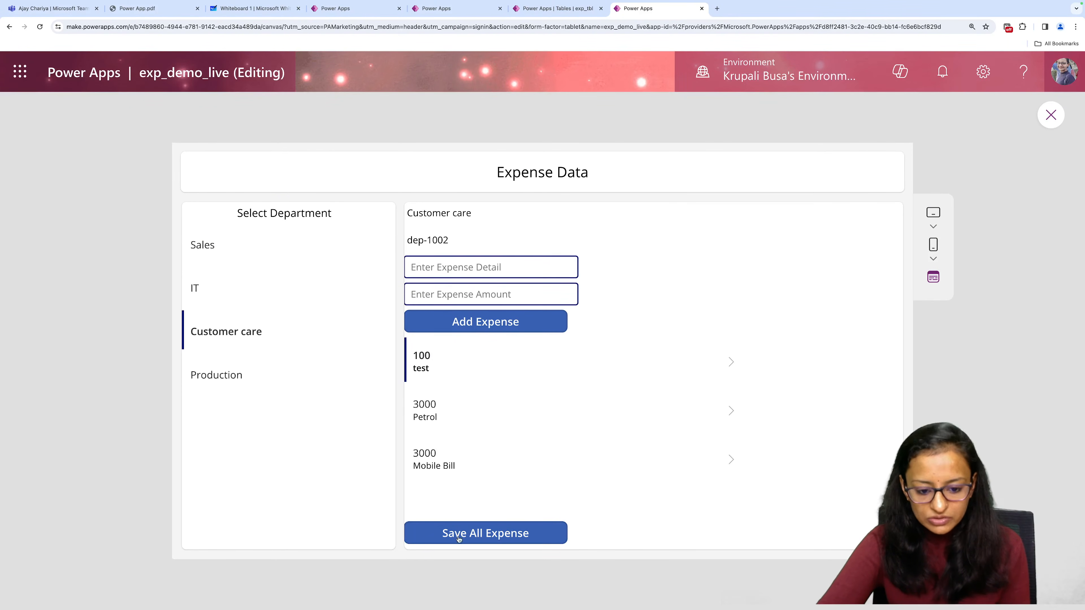
{"action": "left_click", "coordinate": [473, 536]}
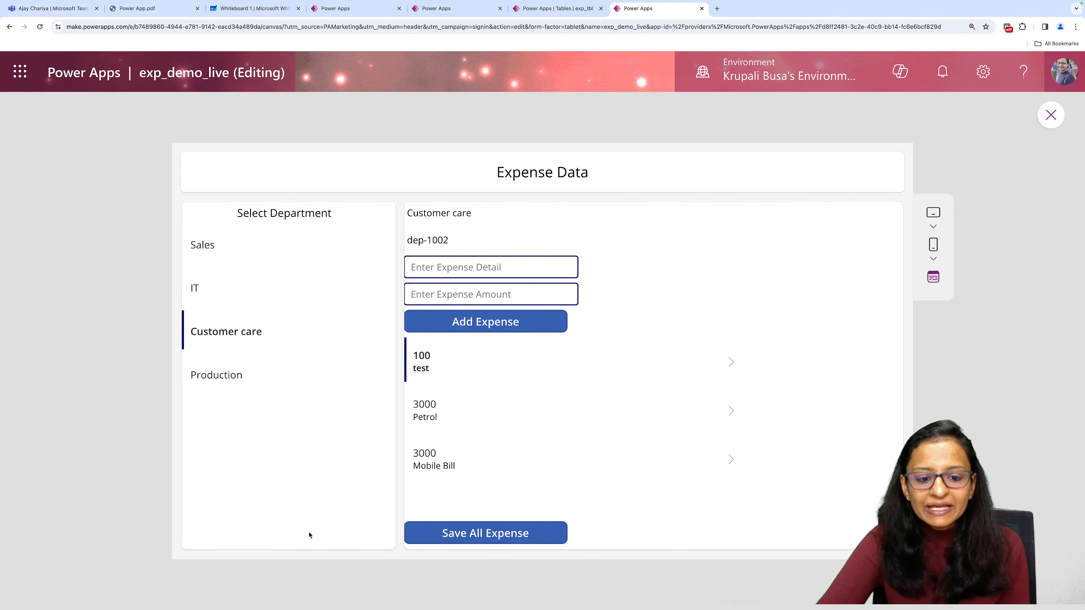
Reload the exp_tbl table page and examine the saved expense records and their dep_id values.
{"action": "left_click", "coordinate": [543, 10]}
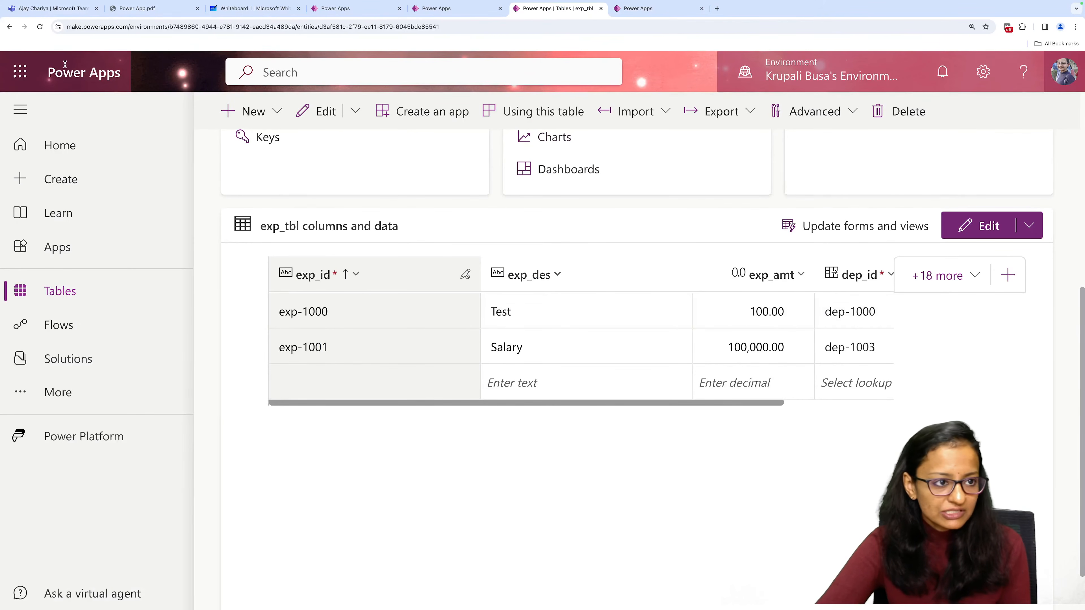
{"action": "left_click", "coordinate": [39, 27]}
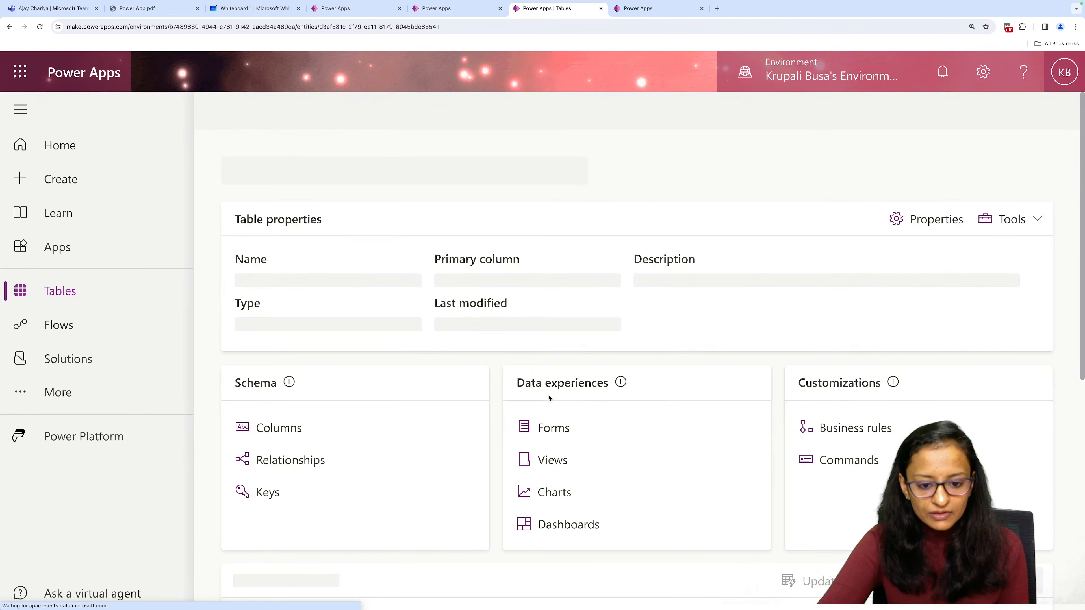
{"action": "scroll", "coordinate": [457, 394], "scroll_direction": "down", "scroll_amount": 5}
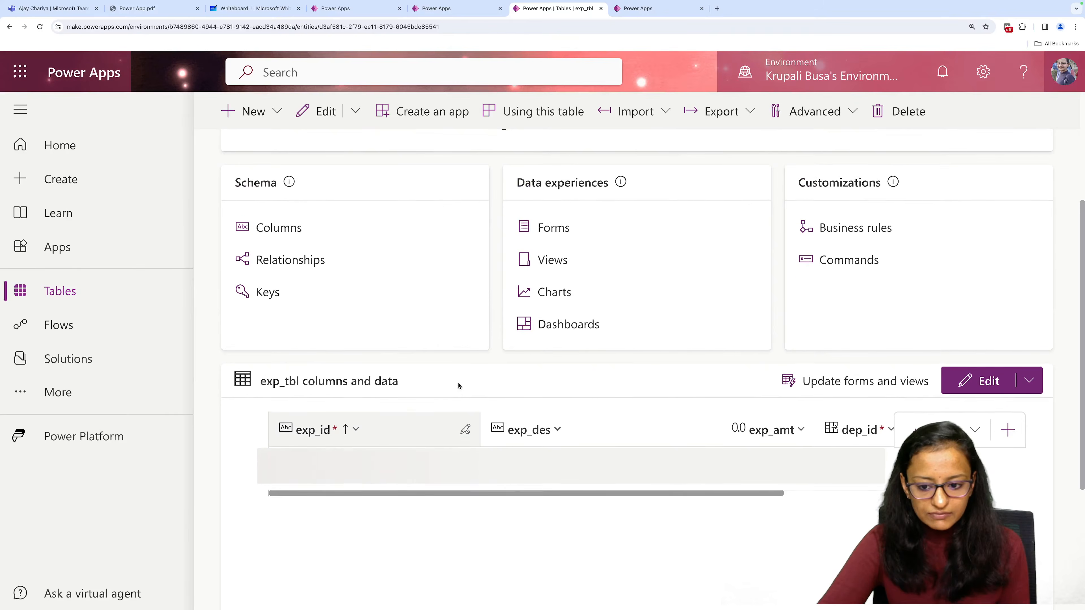
{"action": "scroll", "coordinate": [458, 386], "scroll_direction": "down", "scroll_amount": 3}
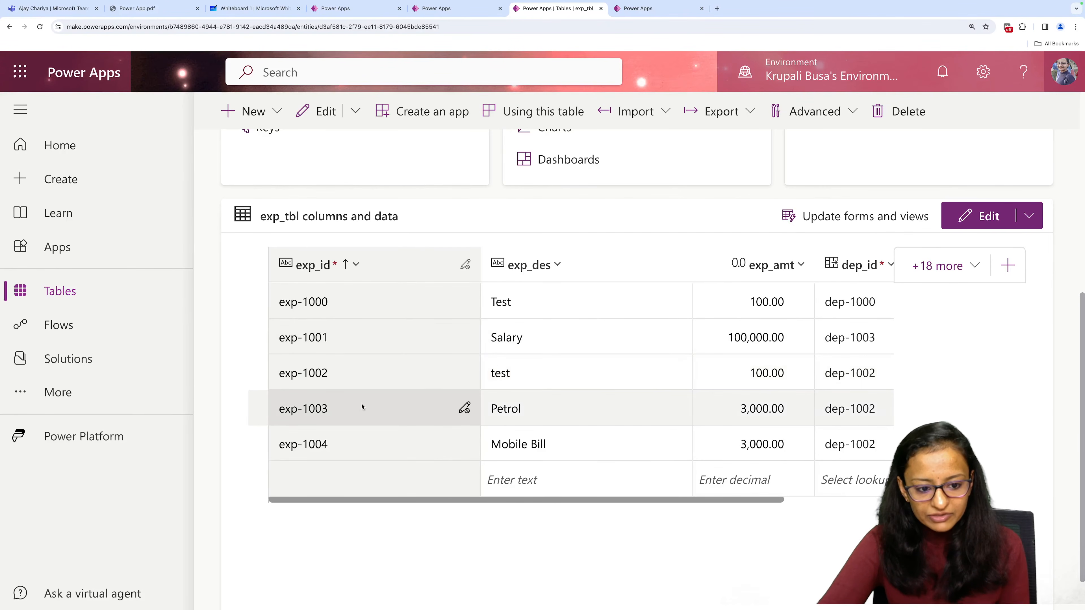
{"action": "left_click_drag", "start_coordinate": [602, 500], "coordinate": [698, 500]}
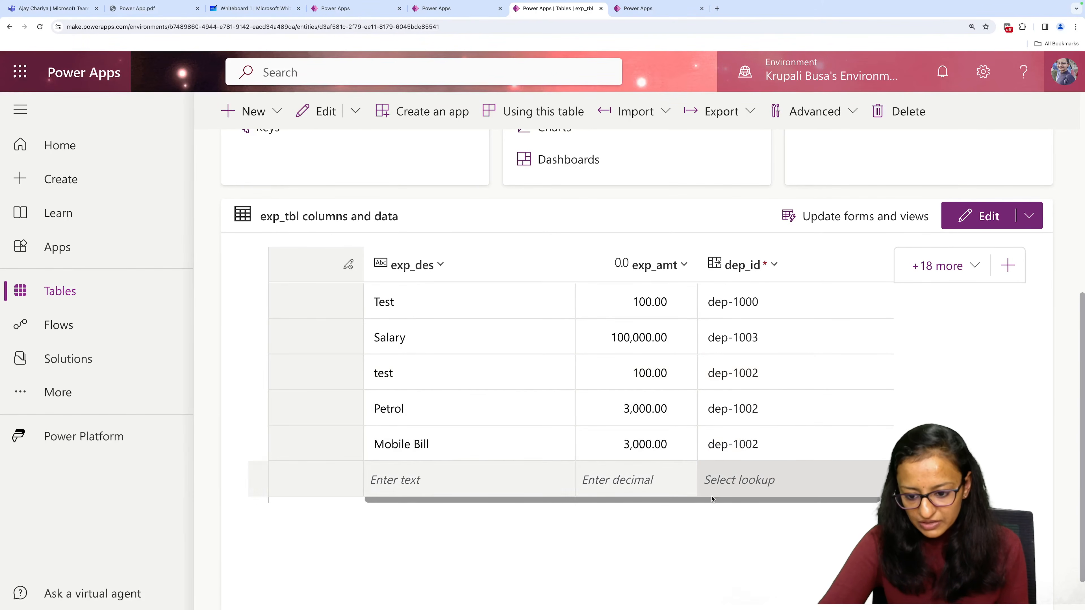
{"action": "left_click_drag", "start_coordinate": [712, 499], "coordinate": [576, 491]}
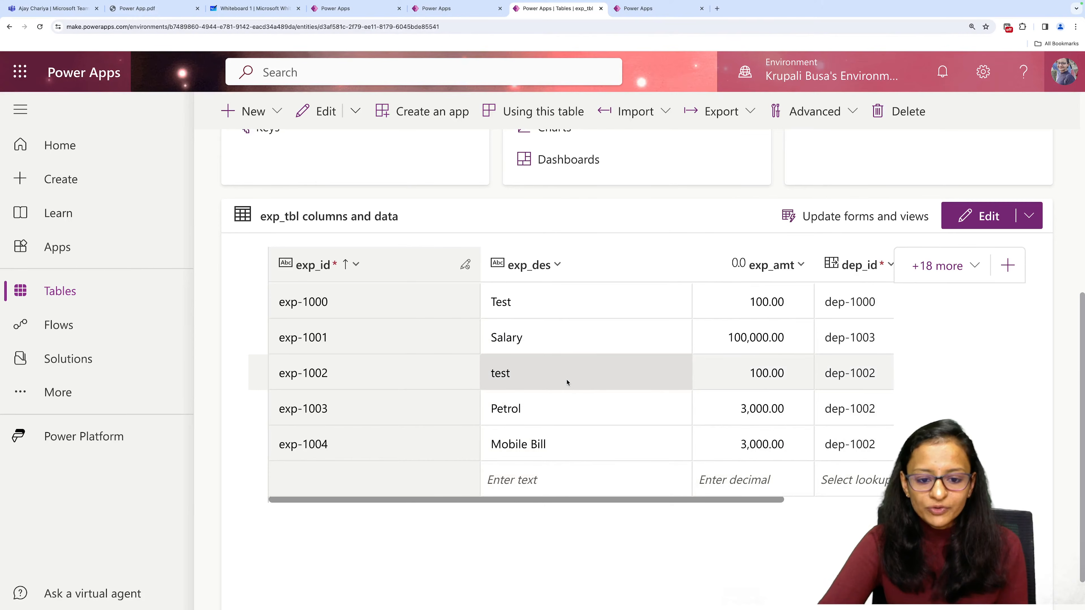
Return to exp_demo_live, close the preview, and end the ForAll block in Save All Expense's OnSelect formula with a semicolon.
{"action": "left_click", "coordinate": [652, 9]}
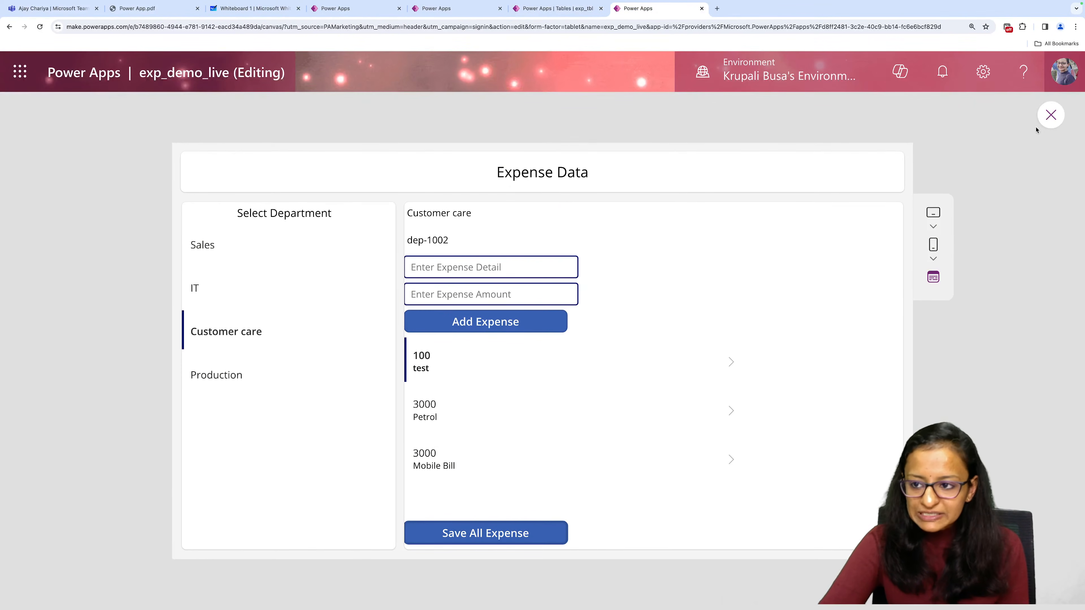
{"action": "left_click", "coordinate": [1045, 118]}
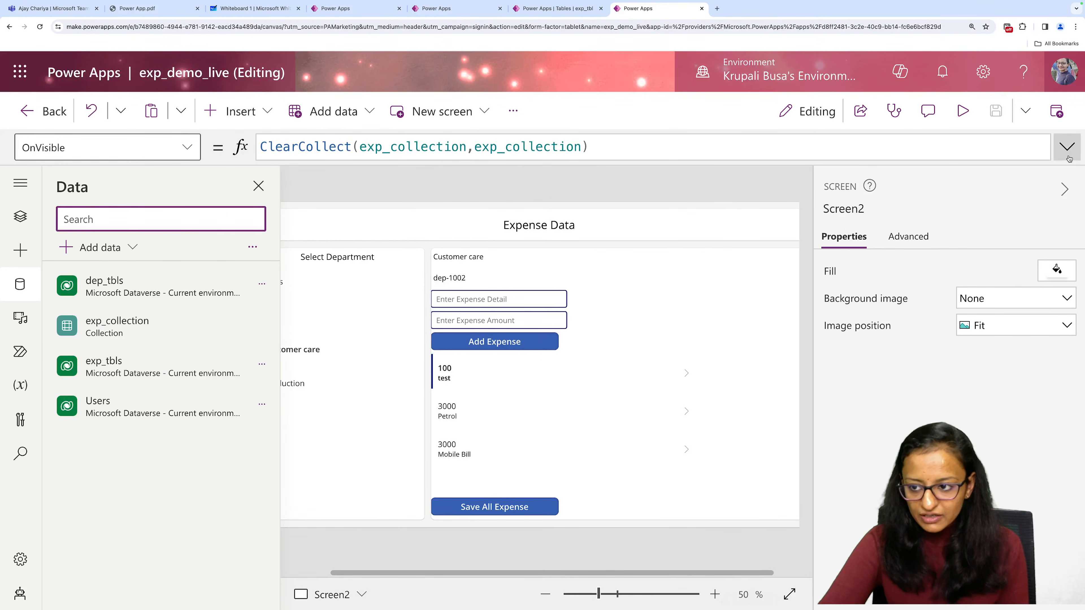
{"action": "left_click", "coordinate": [1067, 146]}
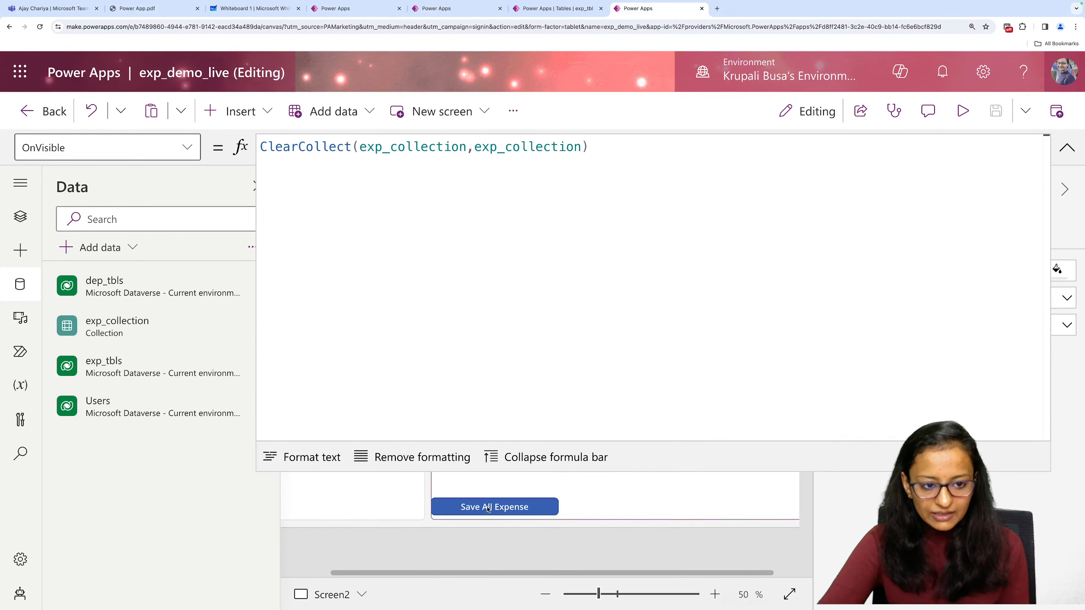
{"action": "left_click", "coordinate": [491, 507]}
{"action": "left_click", "coordinate": [298, 359]}
{"action": "type", "text": ";"}
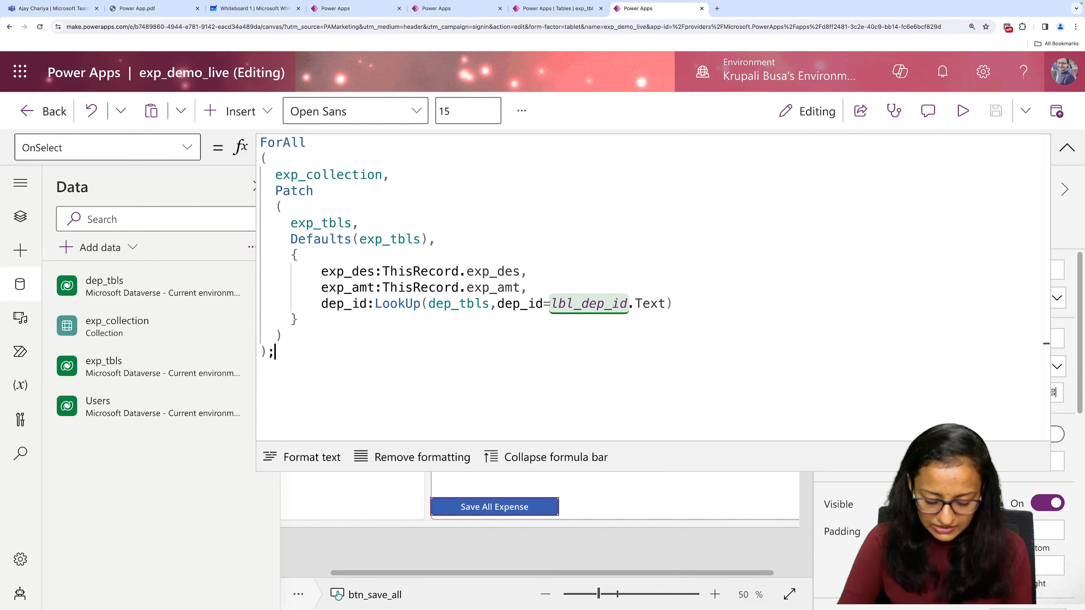
Start a ClearCollect call on a new line below the ForAll block.
{"action": "key", "text": "Return"}
{"action": "type", "text": "clear"}
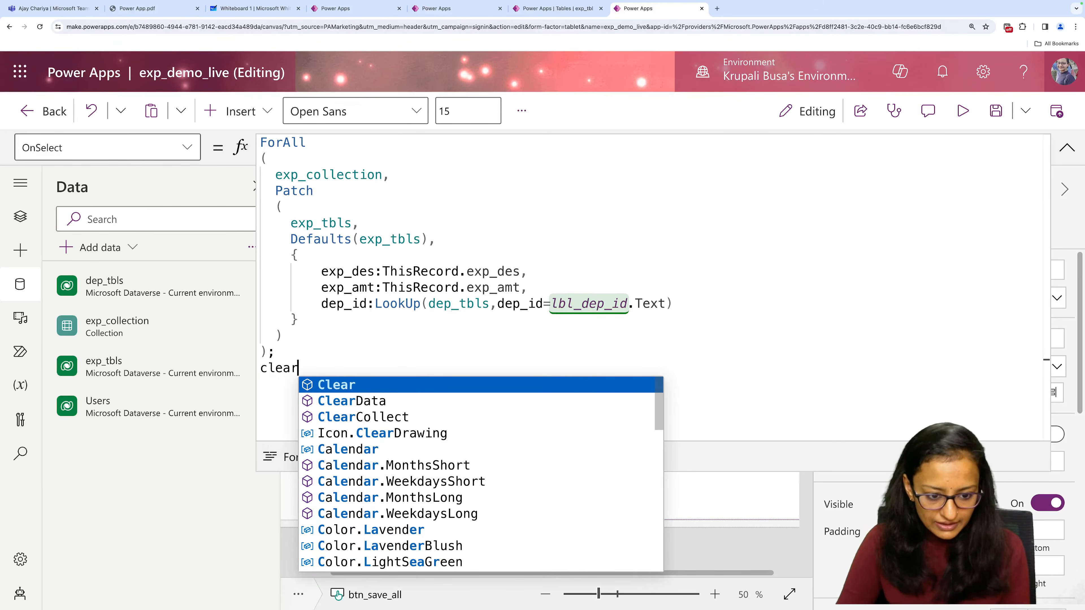
{"action": "key", "text": "Down"}
{"action": "key", "text": "Down"}
{"action": "key", "text": "Tab"}
{"action": "type", "text": "("}
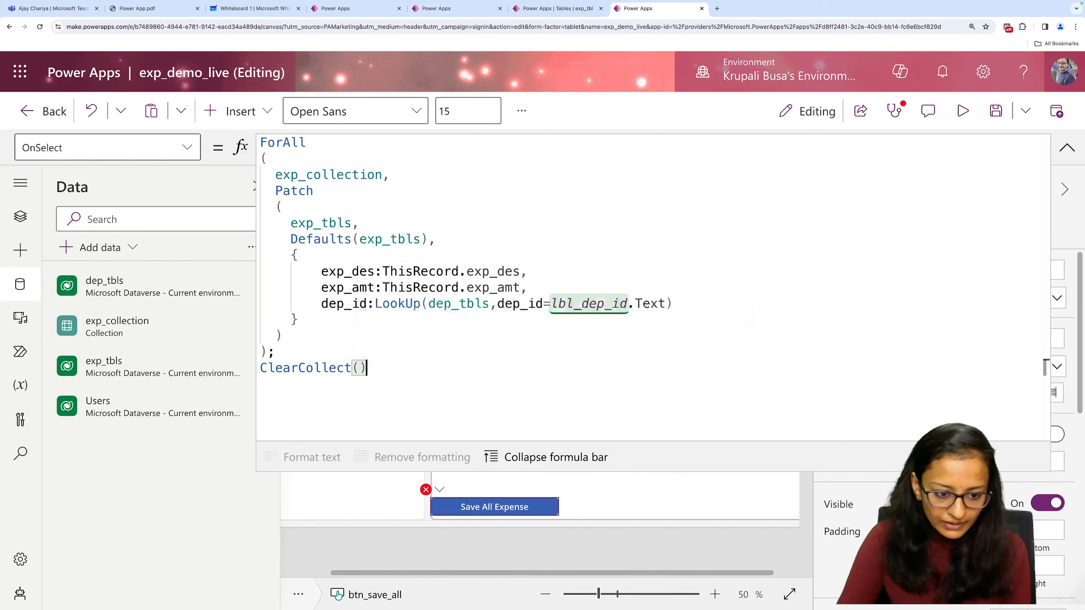
{"action": "type", "text": "exp"}
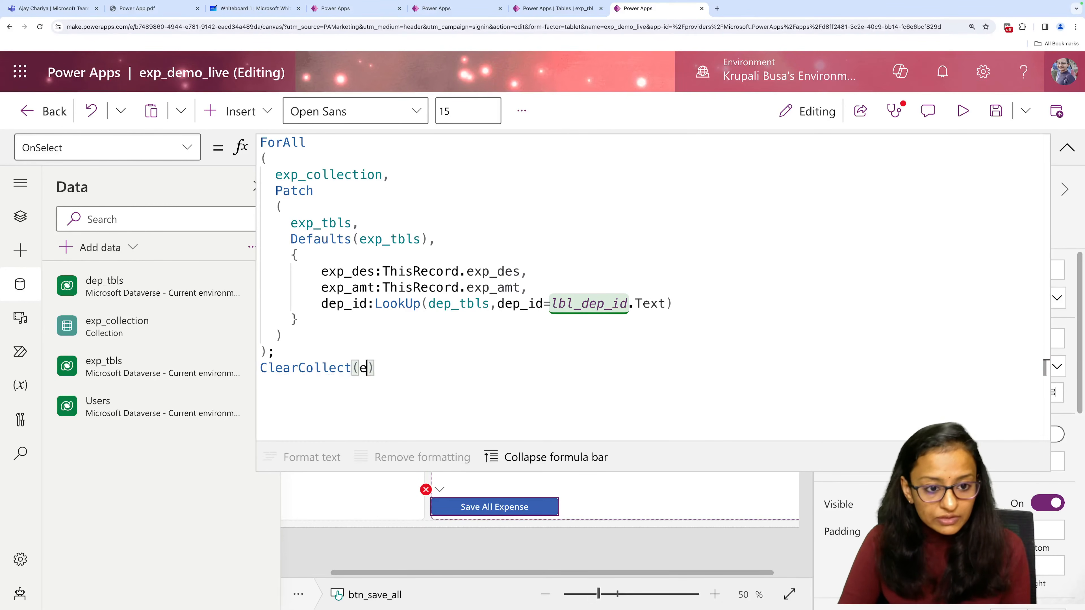
Enter exp_collection as both the collection and the item of ClearCollect, and save the app.
{"action": "key", "text": "Tab"}
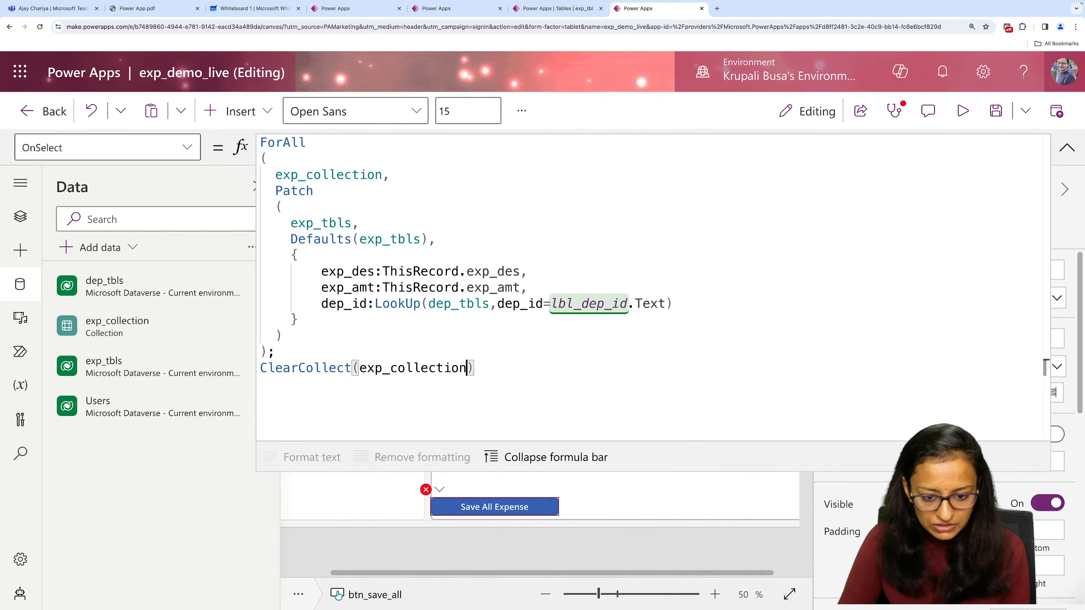
{"action": "type", "text": ",exp"}
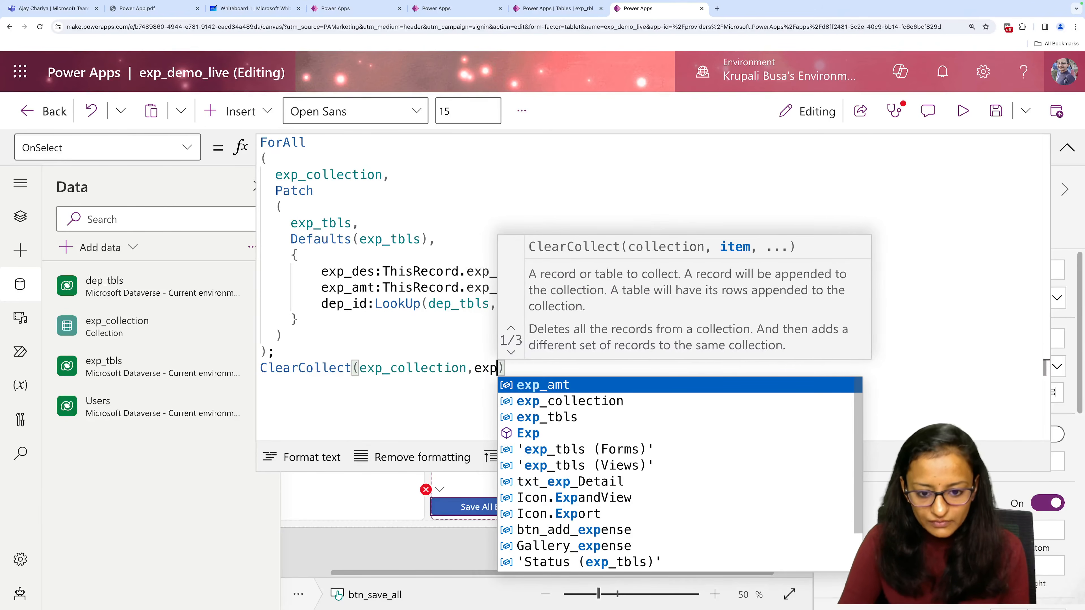
{"action": "key", "text": "Down"}
{"action": "key", "text": "Tab"}
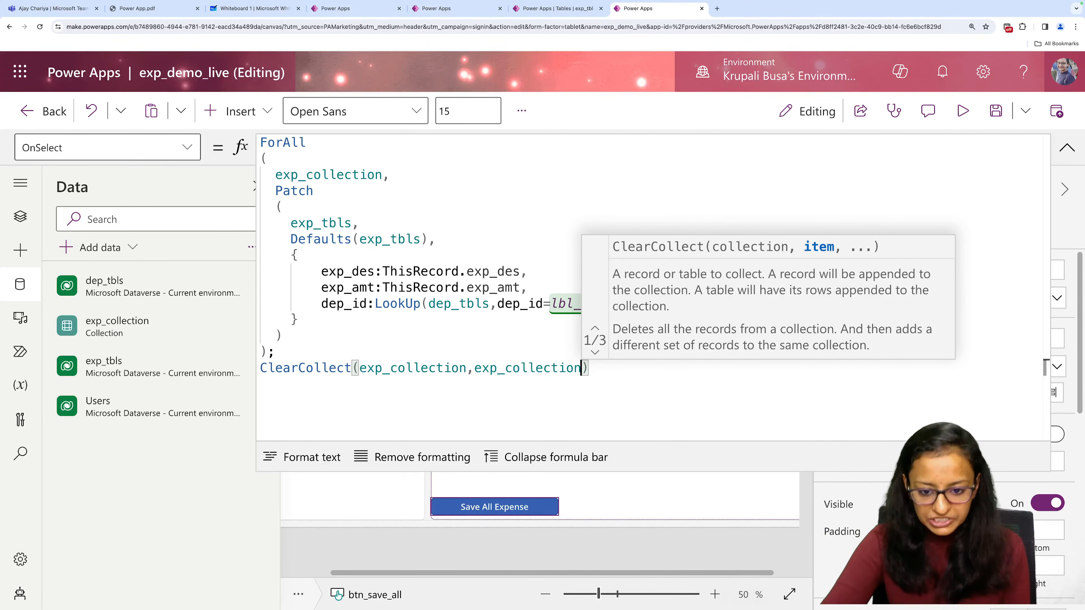
{"action": "key", "text": "Right"}
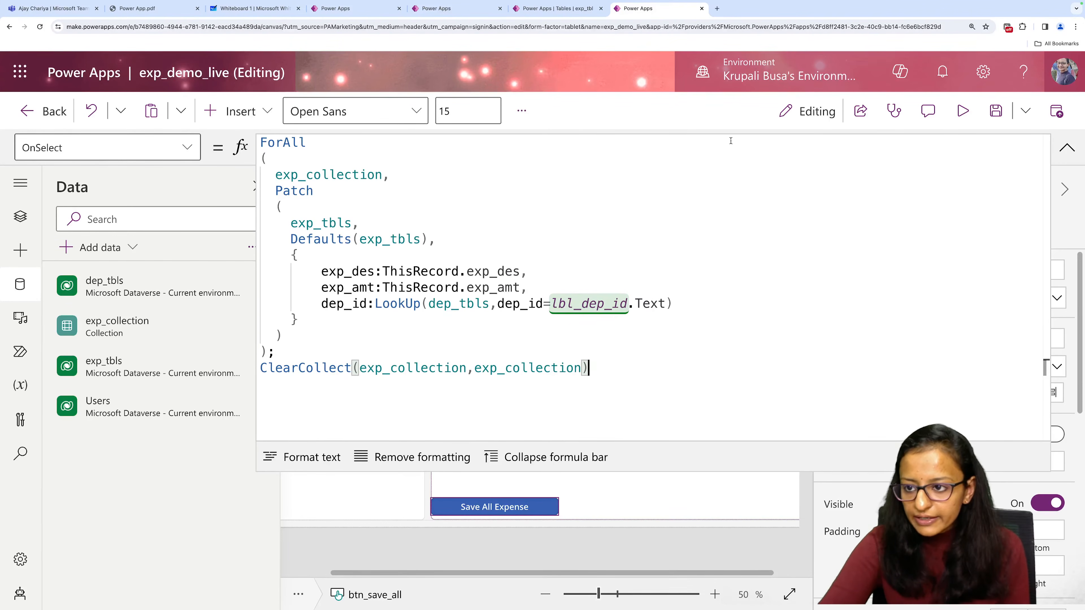
{"action": "left_click", "coordinate": [995, 110]}
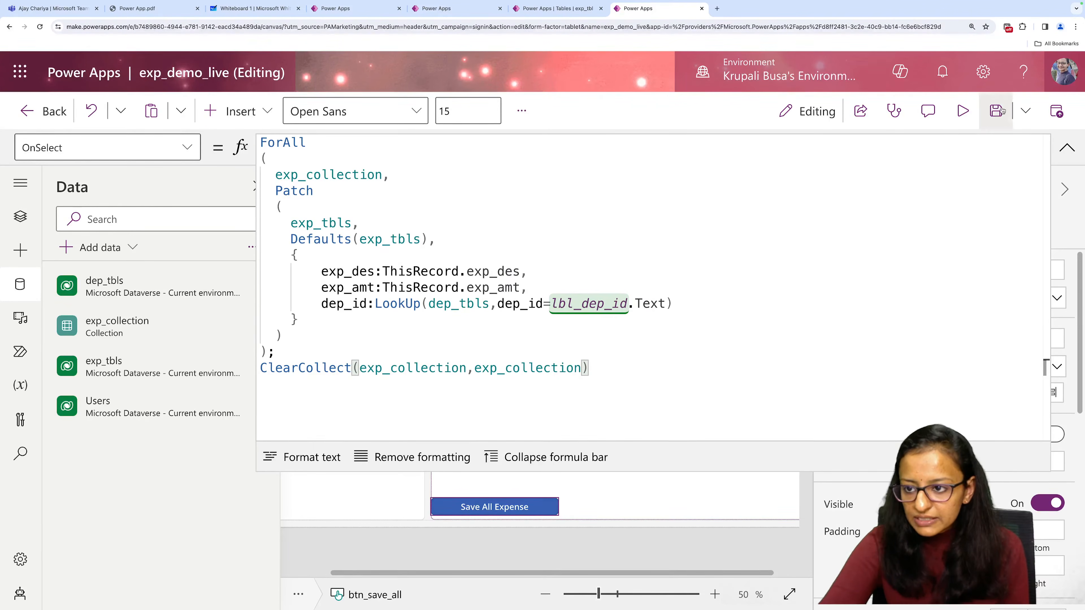
End the ClearCollect line in Save All Expense's OnSelect formula with a semicolon and start a Notify call on a new line.
{"action": "left_click", "coordinate": [617, 360]}
{"action": "type", "text": ";"}
{"action": "key", "text": "shift+Return"}
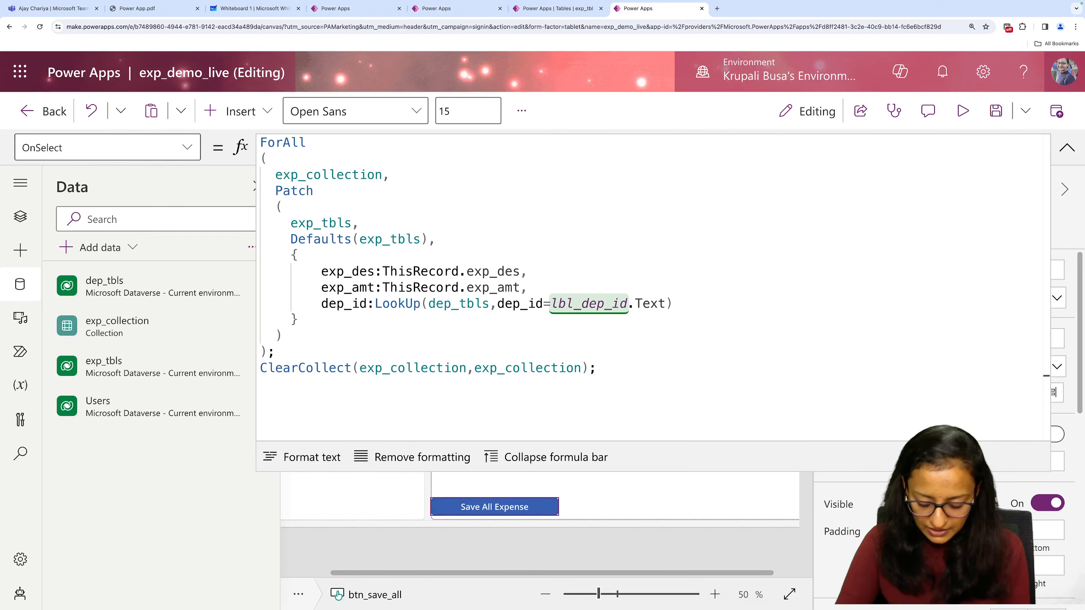
{"action": "type", "text": "No"}
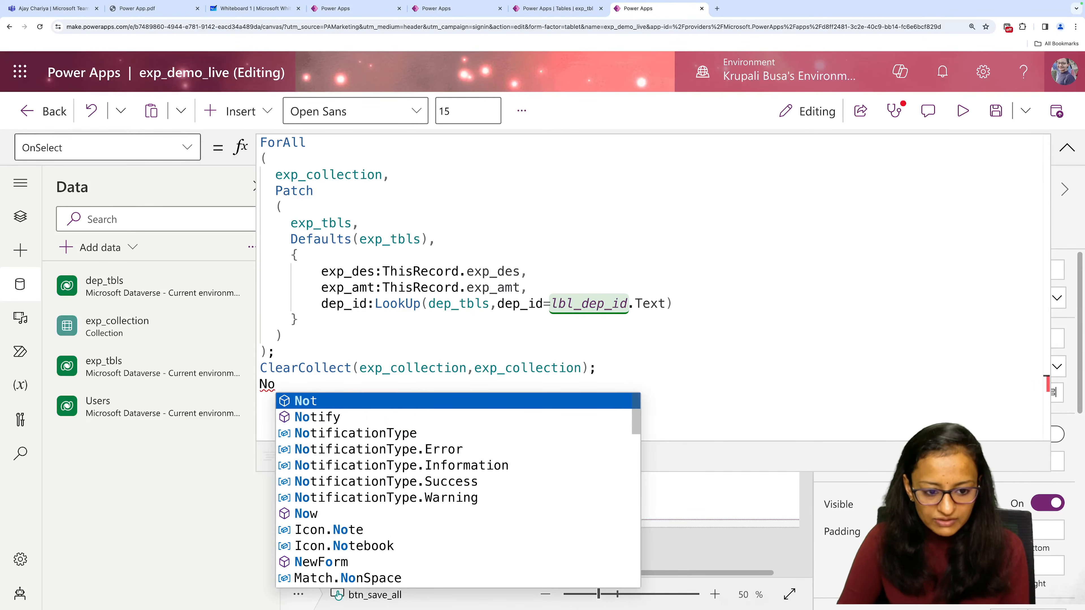
{"action": "type", "text": "tNo"}
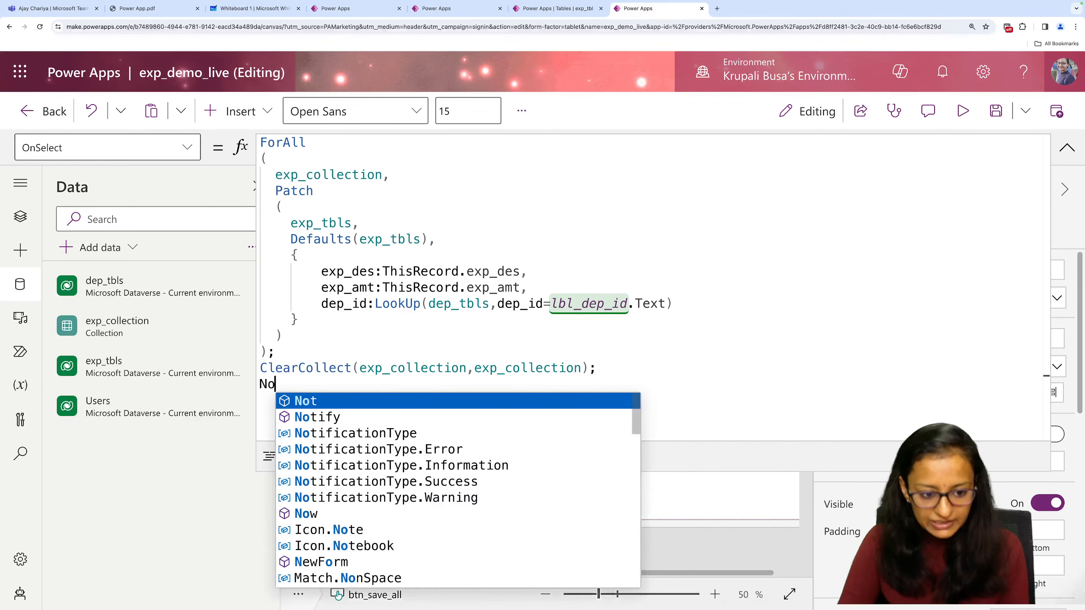
{"action": "key", "text": "Down"}
{"action": "key", "text": "Tab"}
{"action": "type", "text": "(\""}
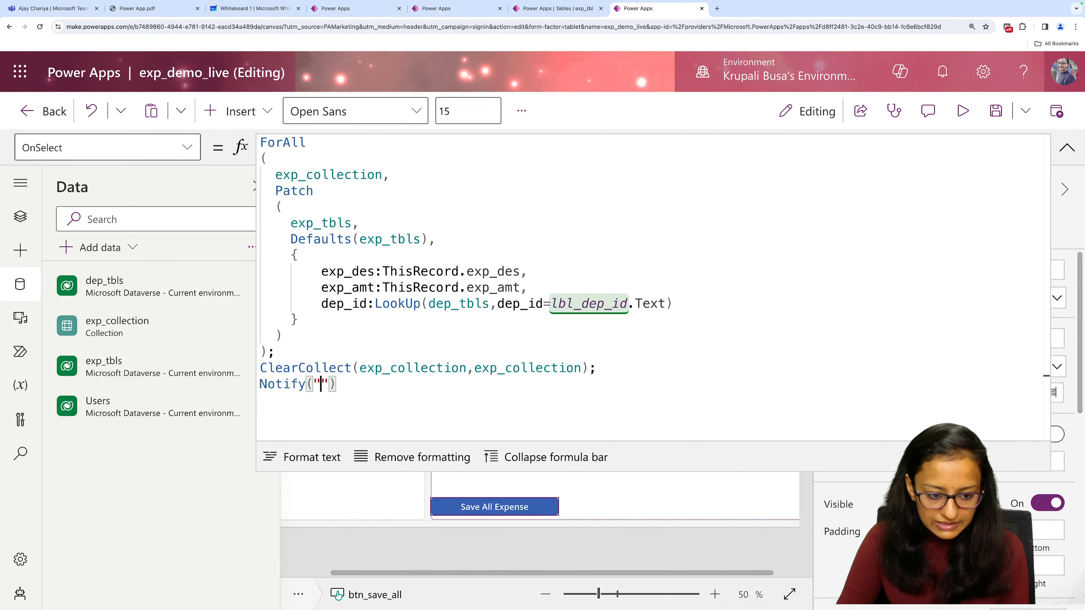
{"action": "type", "text": "Data Saved"}
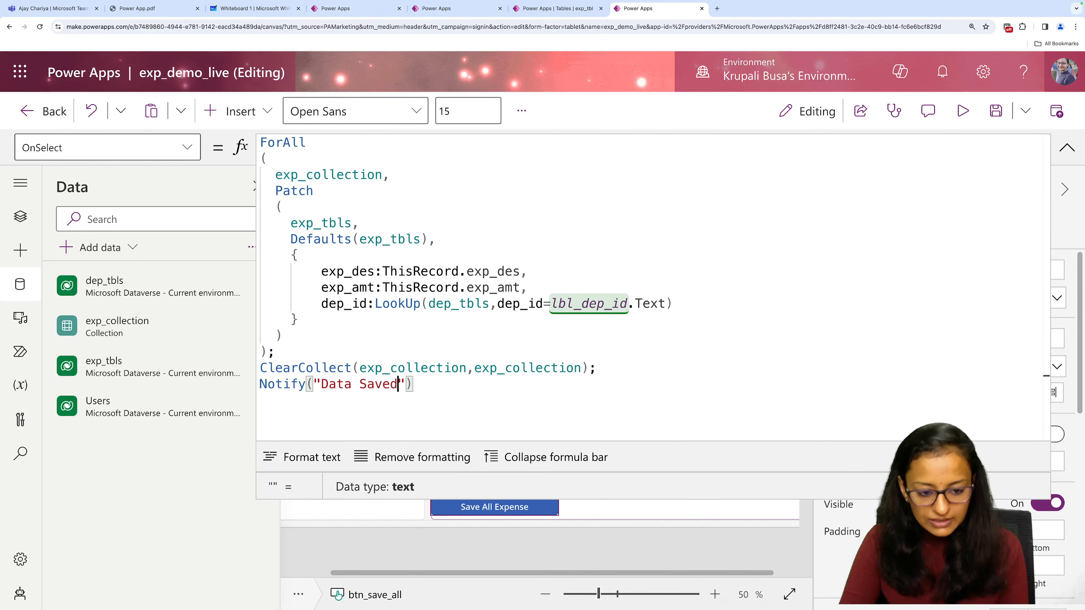
Enter "Data Saved" as the Notify message and save the app.
{"action": "key", "text": "BackSpace"}
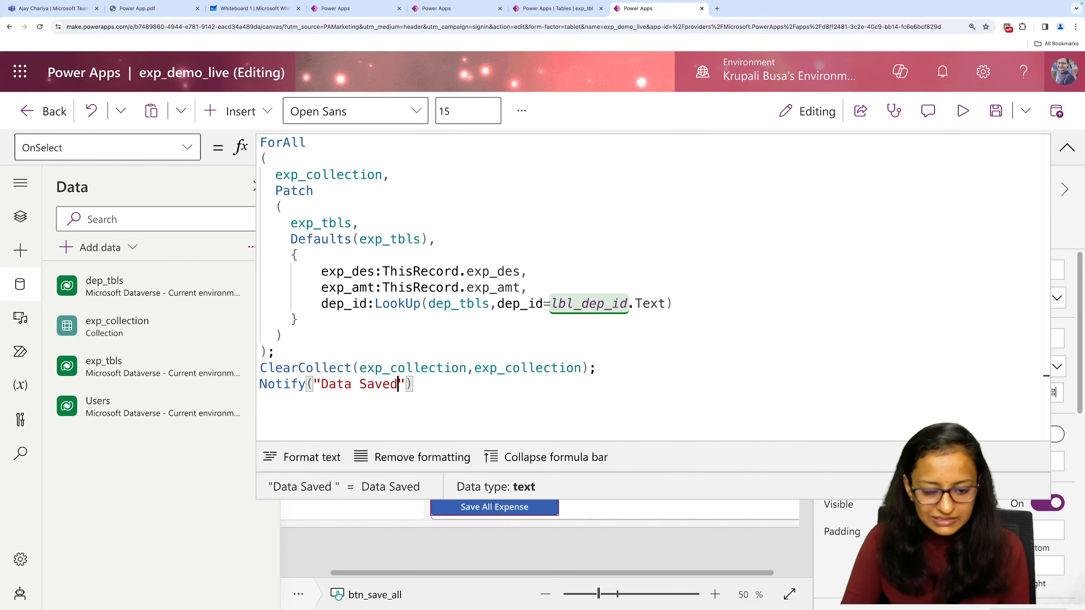
{"action": "left_click", "coordinate": [996, 111]}
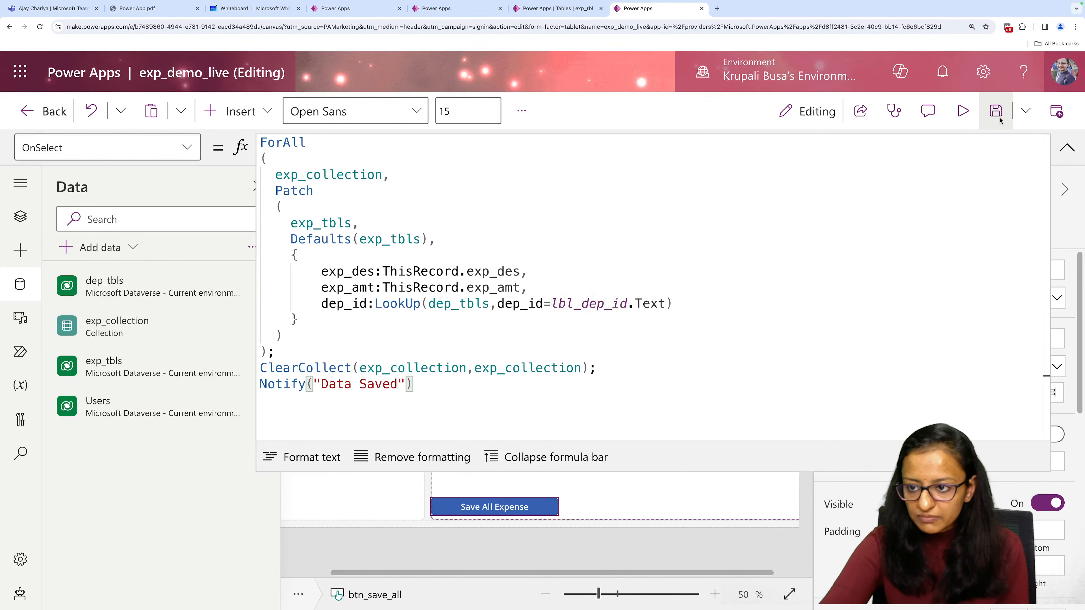
Preview the expense screen briefly, return to editing with the formula bar collapsed, and inspect the expense gallery's Items formula.
{"action": "left_click", "coordinate": [959, 113]}
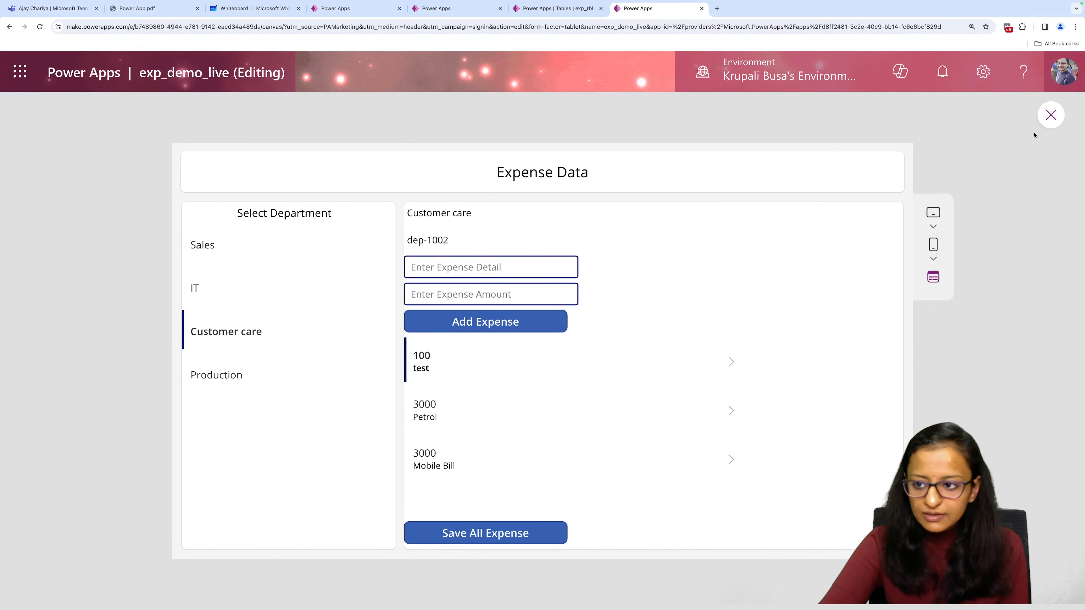
{"action": "left_click", "coordinate": [1050, 115]}
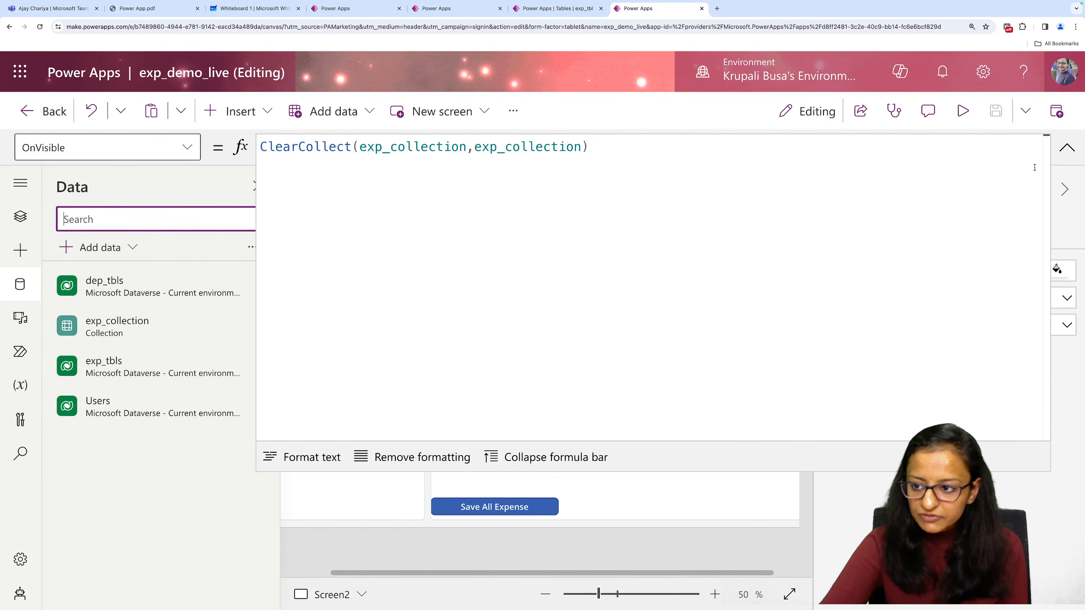
{"action": "left_click", "coordinate": [1074, 155]}
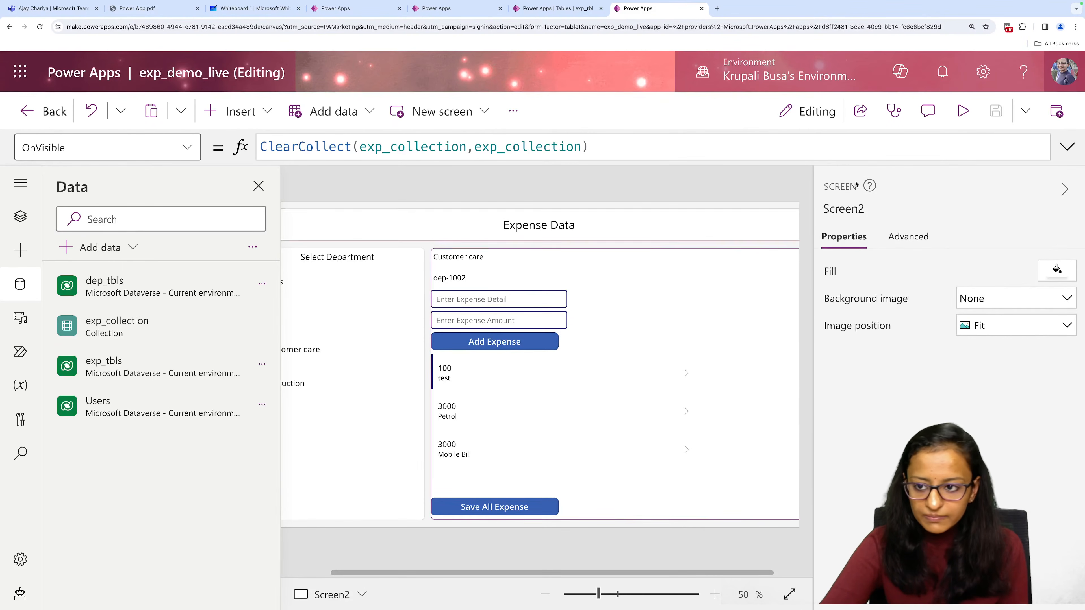
{"action": "left_click", "coordinate": [540, 446]}
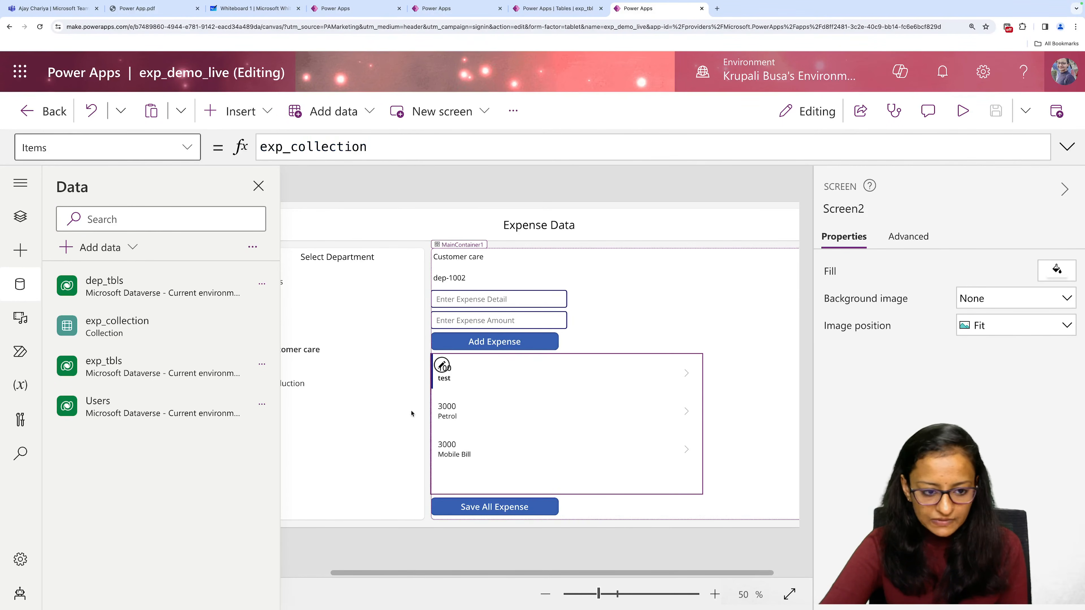
Run OnStart for the App object to try refreshing the expense gallery.
{"action": "left_click", "coordinate": [20, 217]}
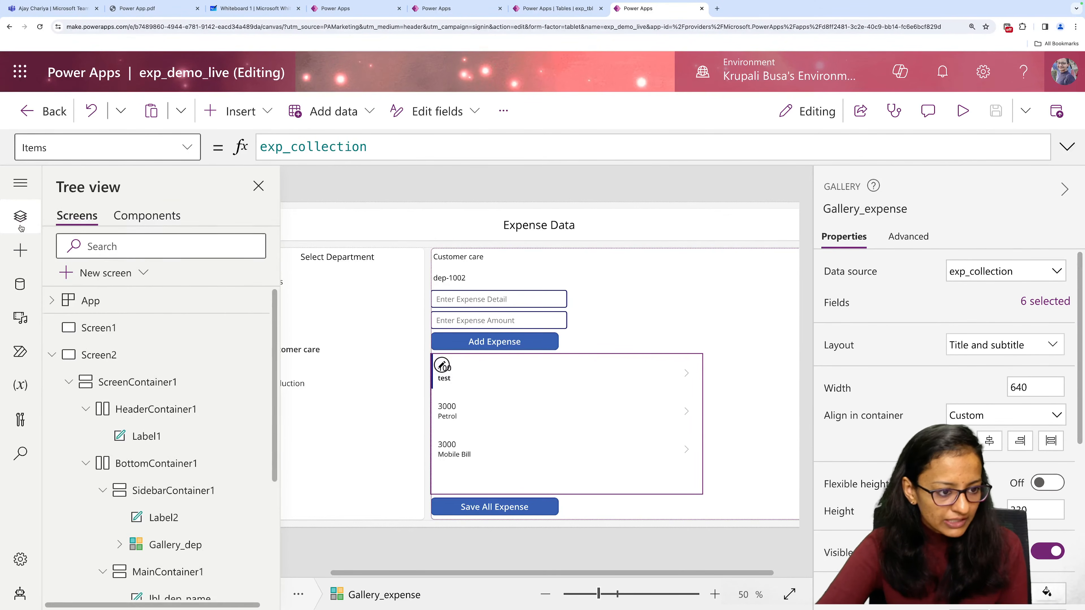
{"action": "left_click", "coordinate": [249, 300]}
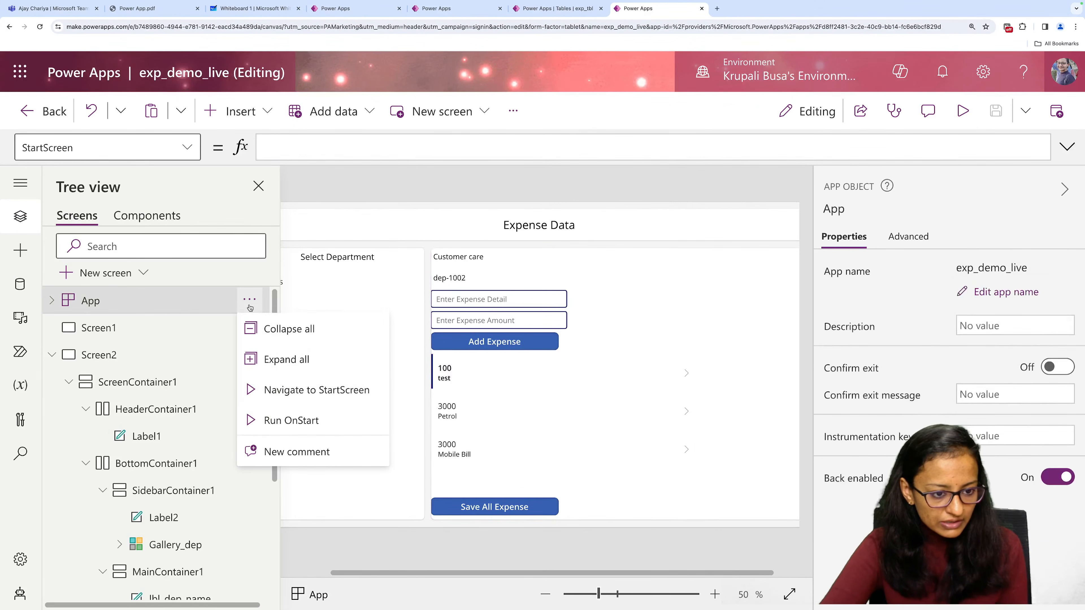
{"action": "left_click", "coordinate": [263, 423]}
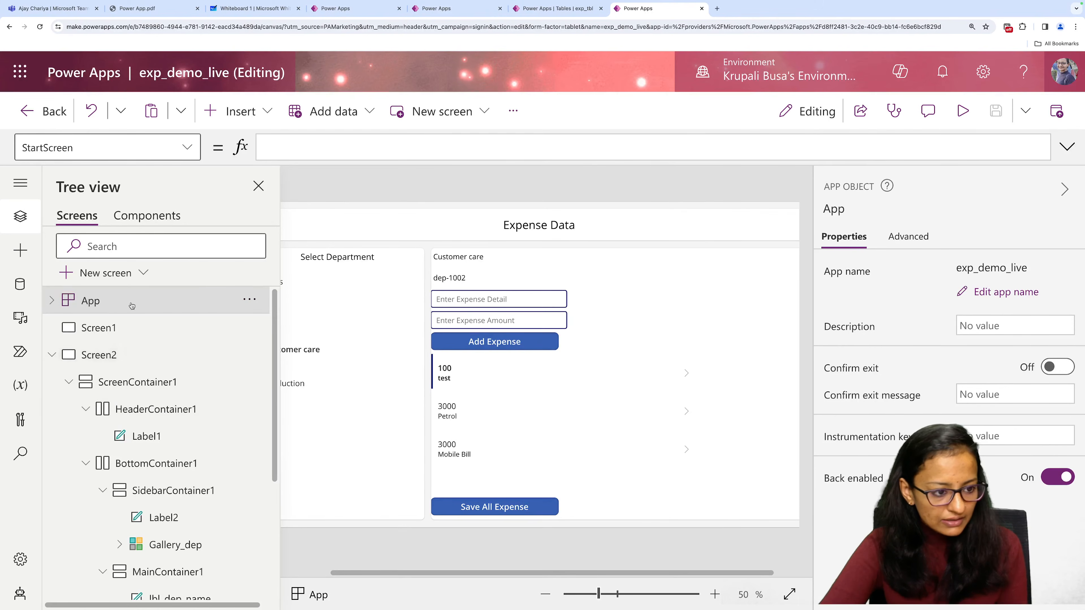
Switch the App object to its OnStart property and start a ClearCollect call in the formula.
{"action": "left_click", "coordinate": [187, 147]}
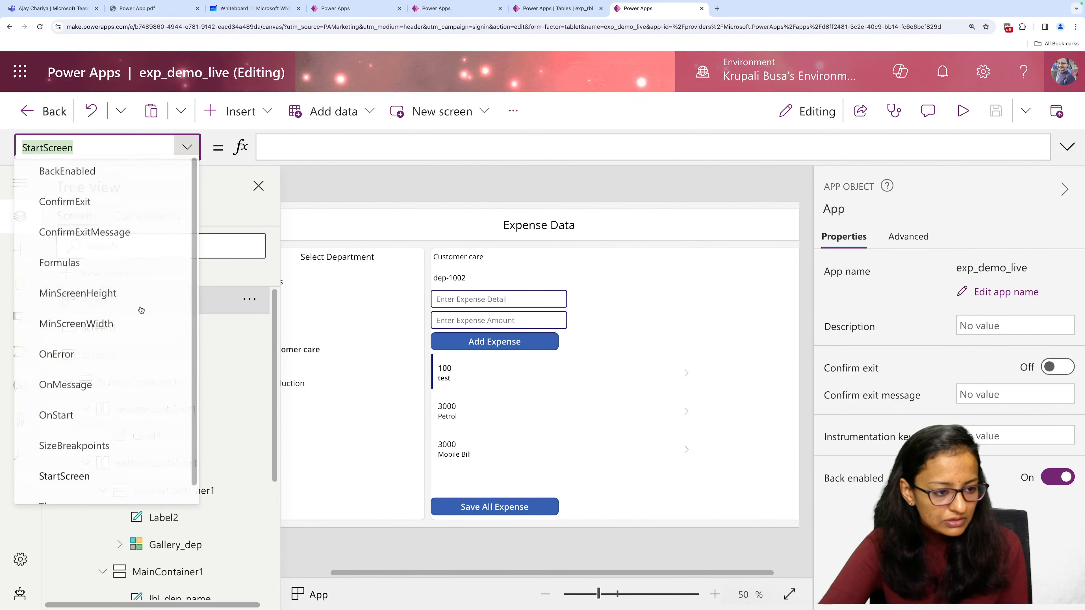
{"action": "left_click", "coordinate": [102, 423]}
{"action": "left_click", "coordinate": [280, 155]}
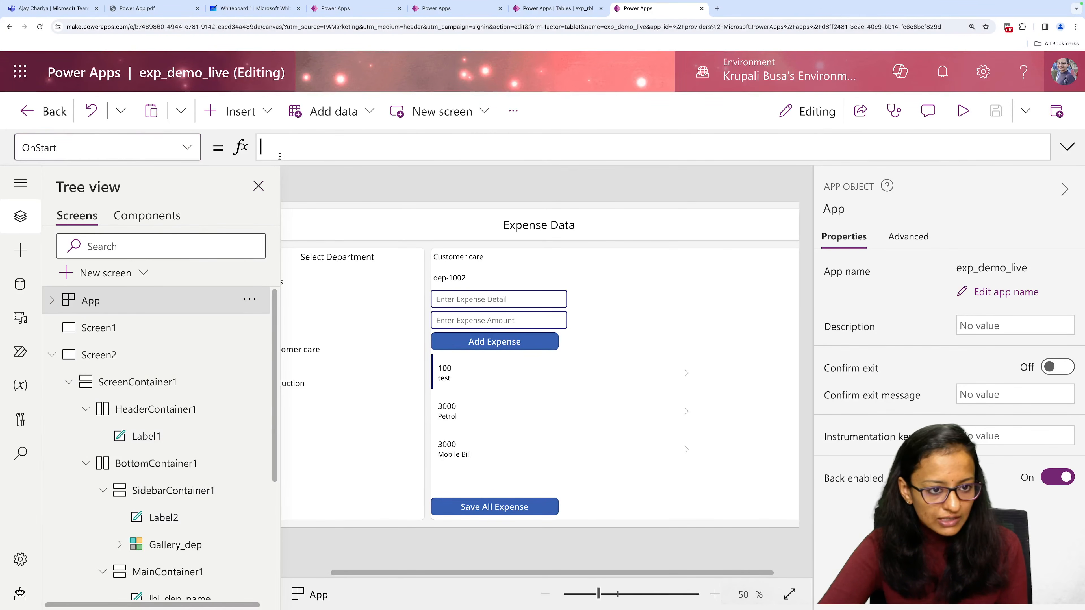
{"action": "type", "text": "clear"}
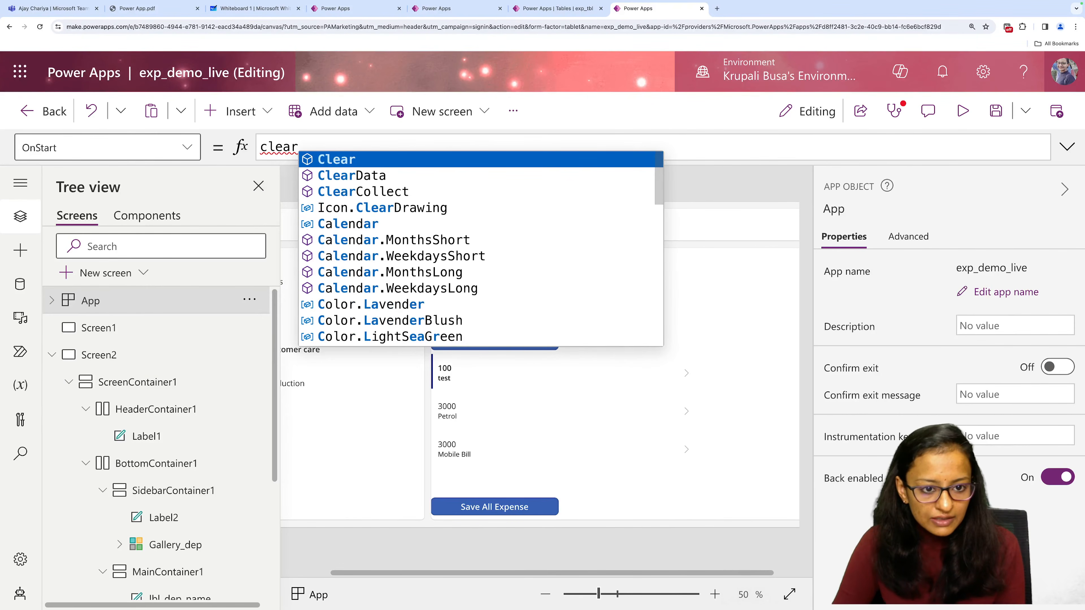
{"action": "key", "text": "Down"}
{"action": "key", "text": "Down"}
{"action": "key", "text": "Tab"}
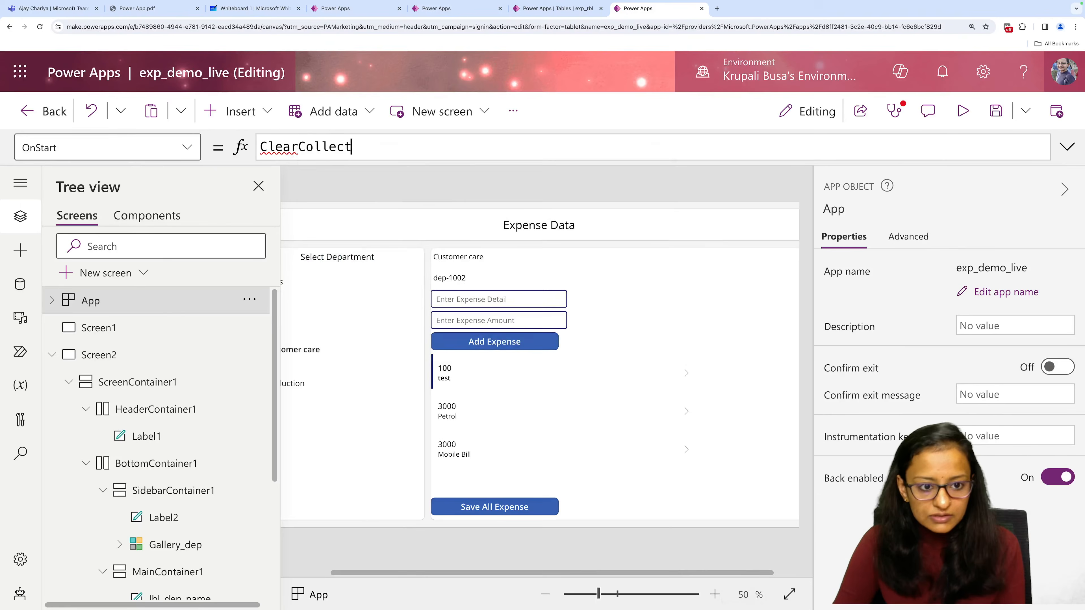
{"action": "type", "text": "(c"}
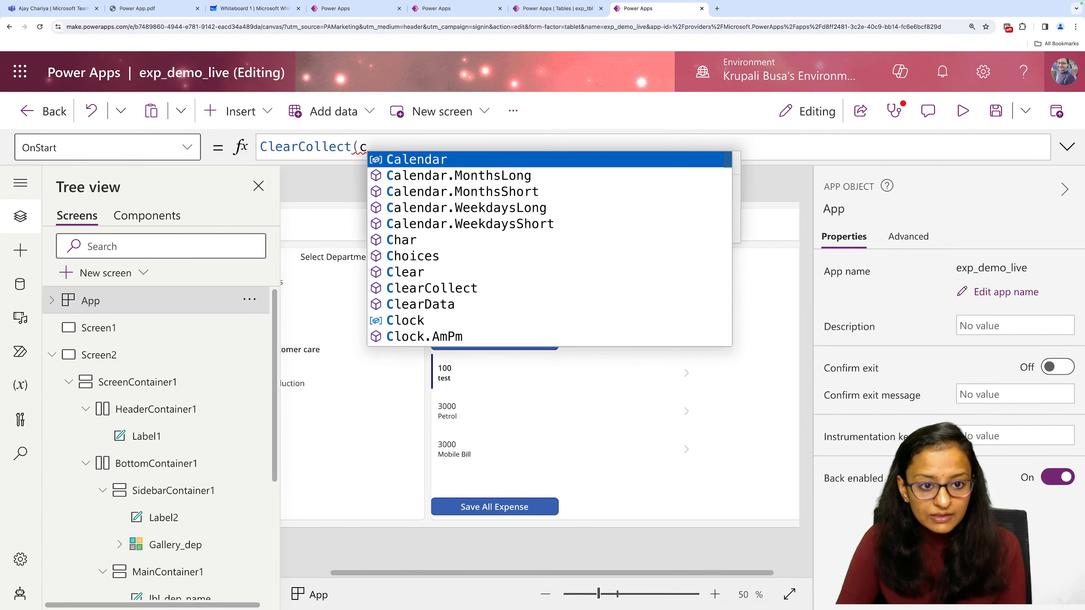
{"action": "key", "text": "BackSpace"}
{"action": "type", "text": "exp"}
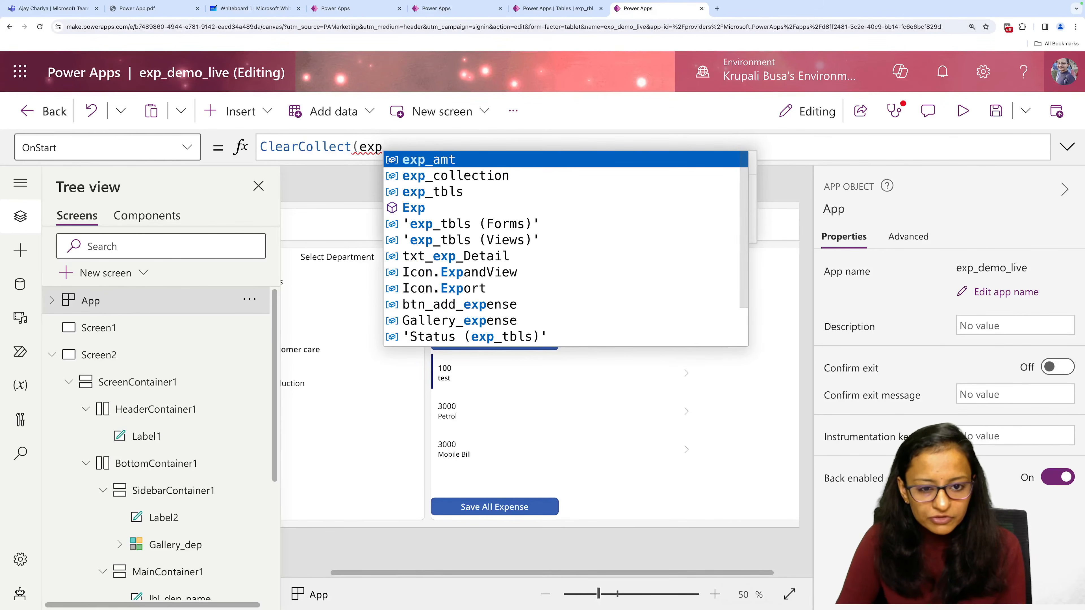
Enter exp_collection as both the collection and the item of OnStart's ClearCollect, and save the app.
{"action": "key", "text": "Down"}
{"action": "key", "text": "Down"}
{"action": "key", "text": "Down"}
{"action": "key", "text": "Up"}
{"action": "key", "text": "Up"}
{"action": "key", "text": "Tab"}
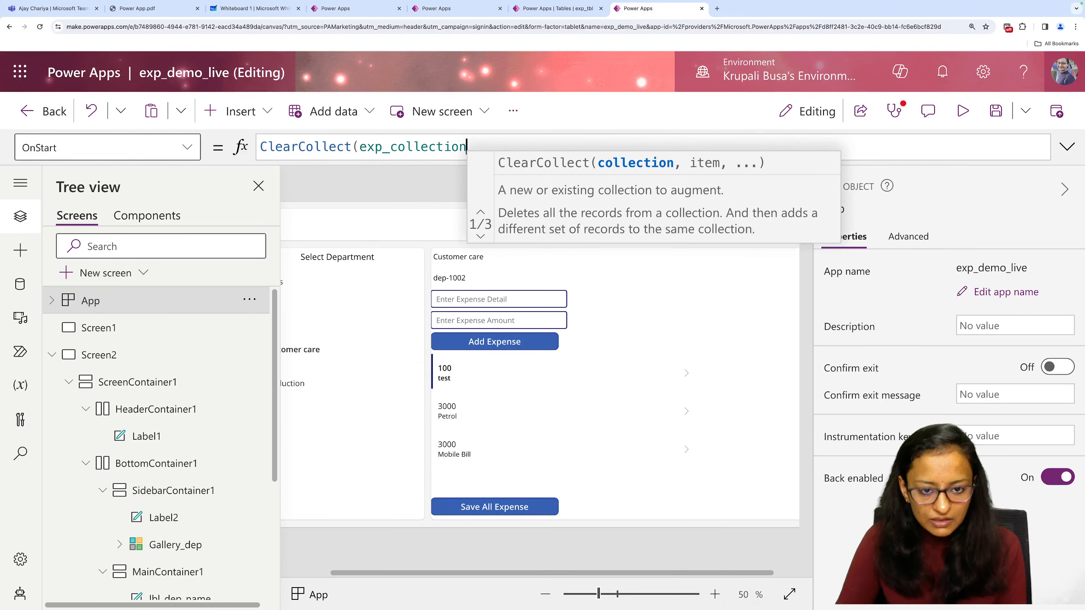
{"action": "type", "text": ",ex"}
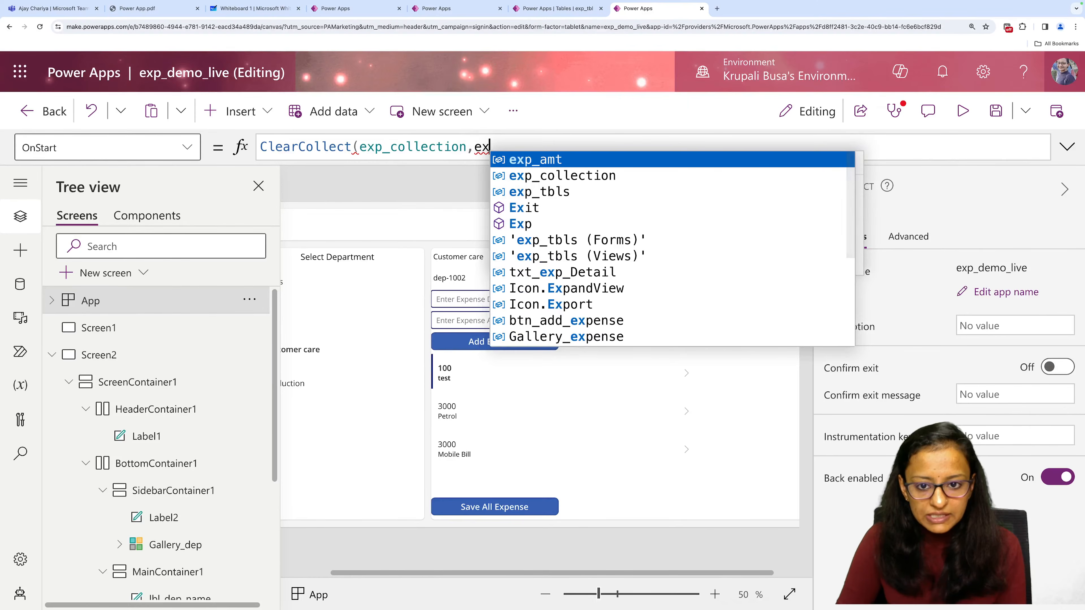
{"action": "key", "text": "Down"}
{"action": "key", "text": "Tab"}
{"action": "type", "text": ")"}
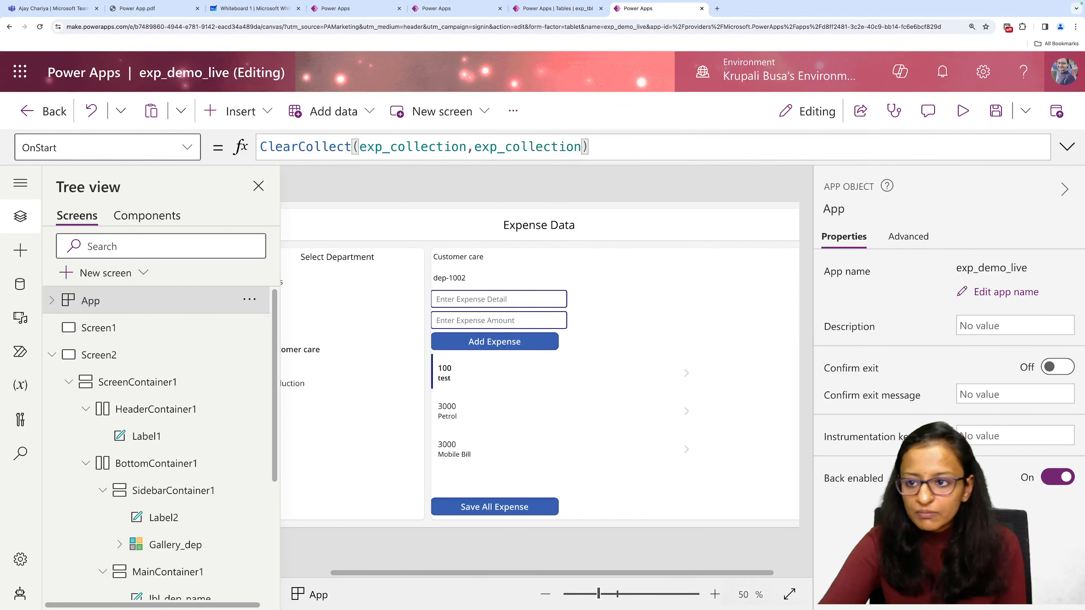
{"action": "left_click", "coordinate": [996, 111]}
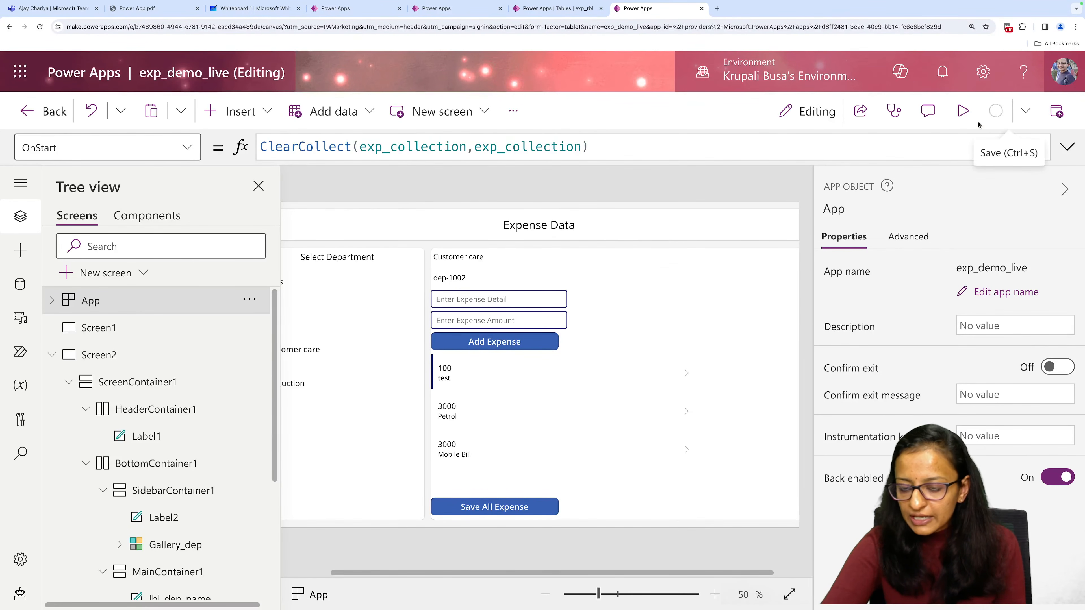
Run the App object's OnStart formula and open the app preview.
{"action": "left_click", "coordinate": [251, 299]}
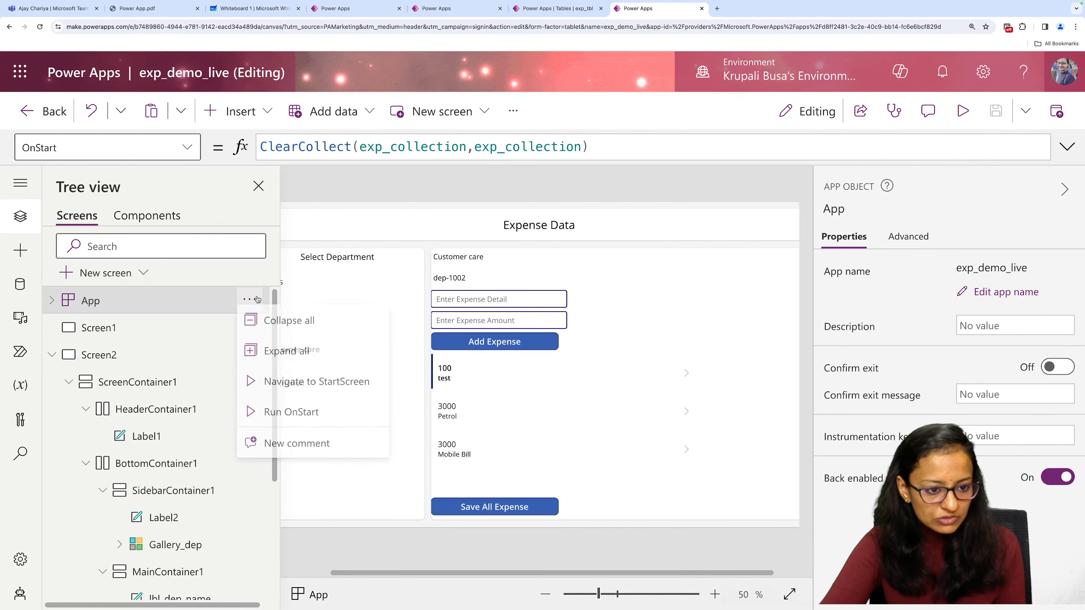
{"action": "left_click", "coordinate": [277, 420]}
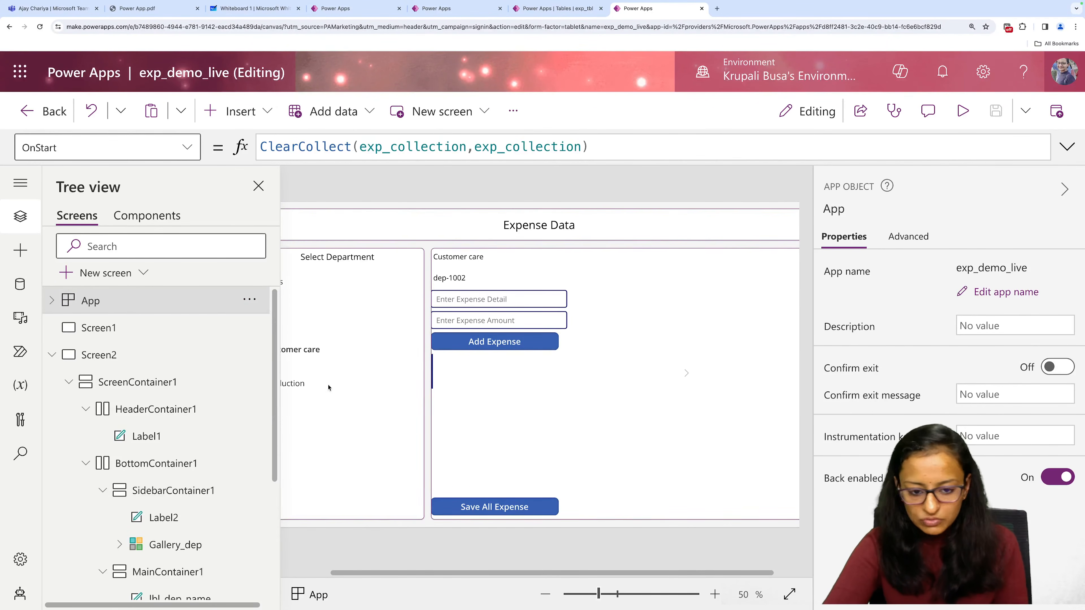
{"action": "left_click", "coordinate": [963, 110]}
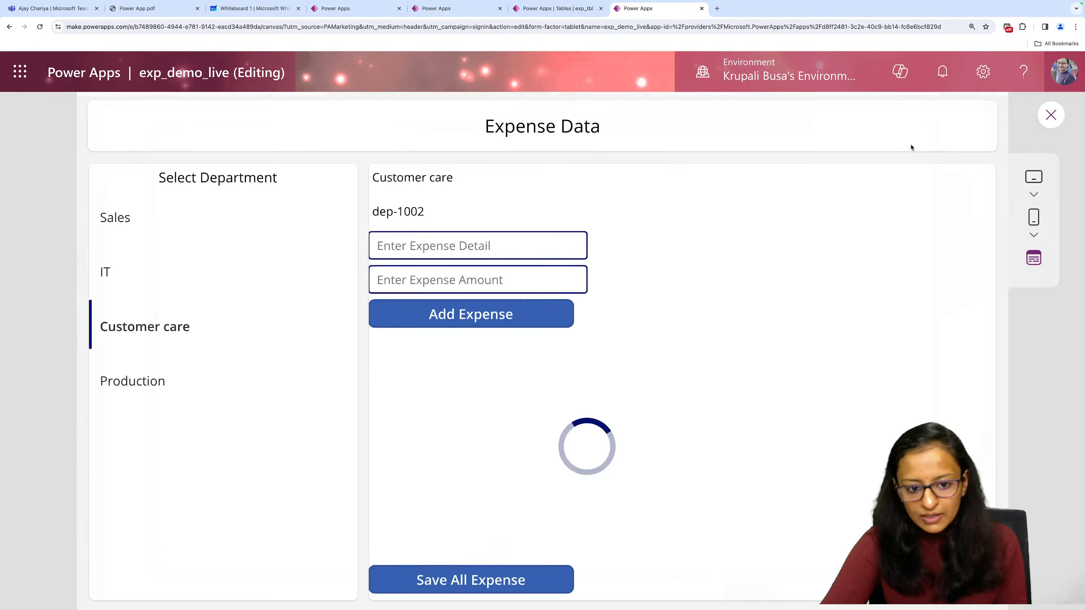
Select the Production department and add an expense with detail Machine and amount 100000.
{"action": "left_click", "coordinate": [216, 375]}
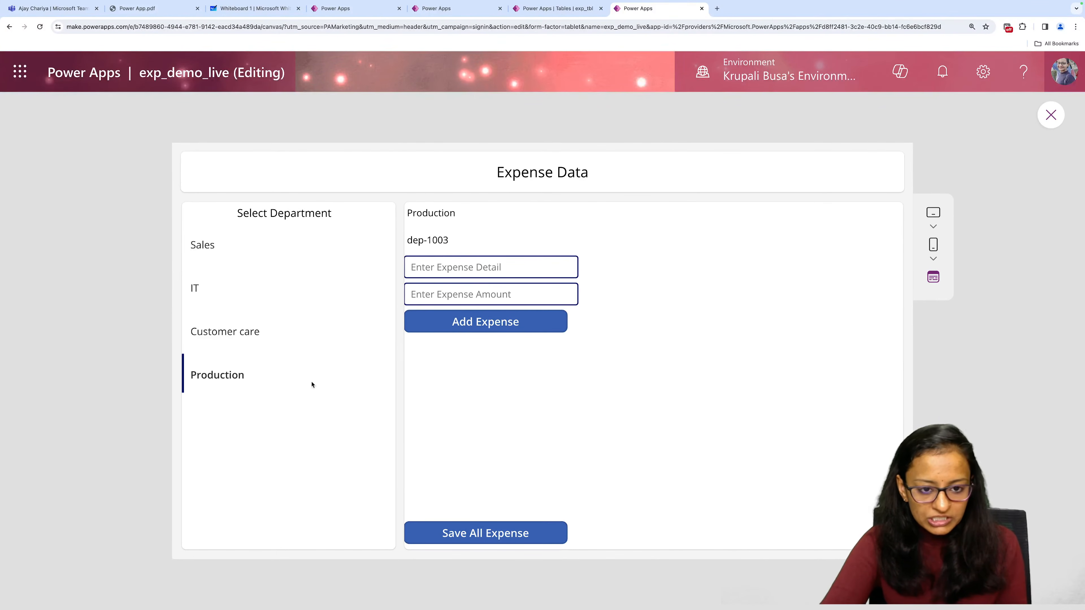
{"action": "left_click", "coordinate": [447, 265]}
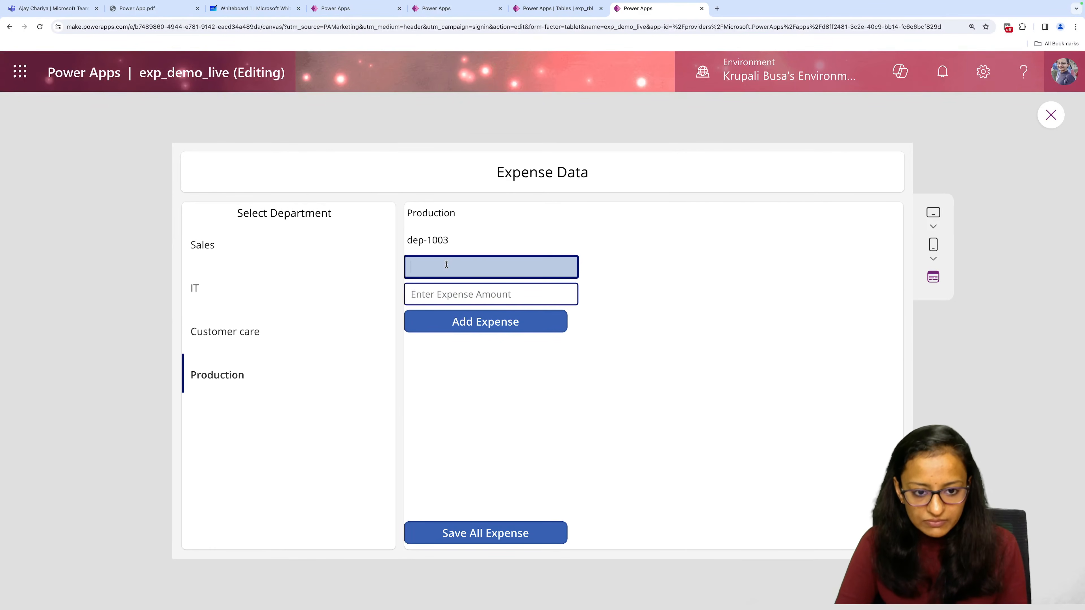
{"action": "type", "text": "Machine"}
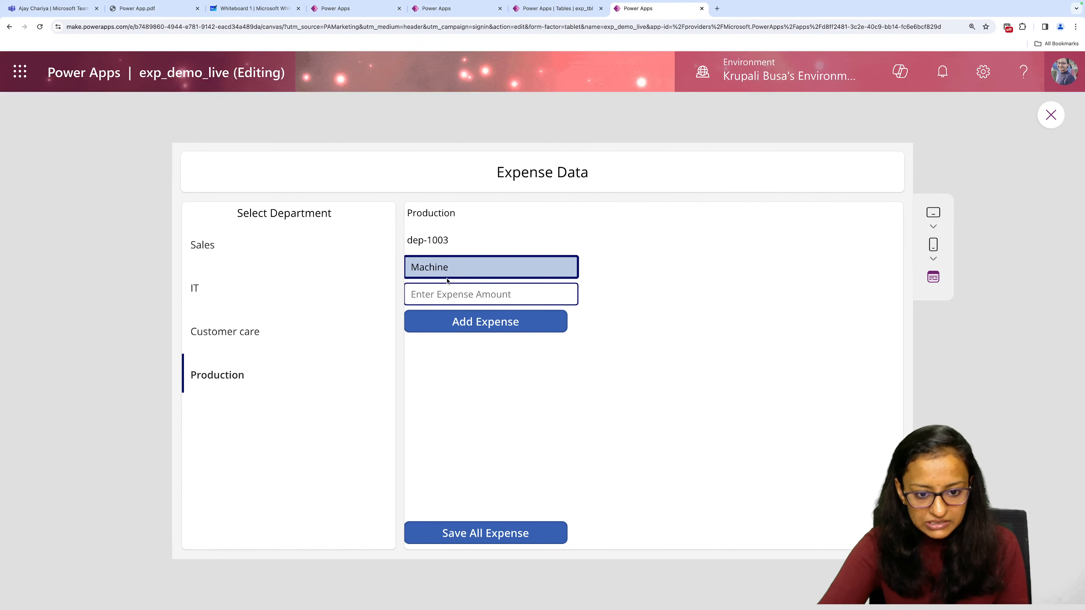
{"action": "left_click", "coordinate": [447, 295]}
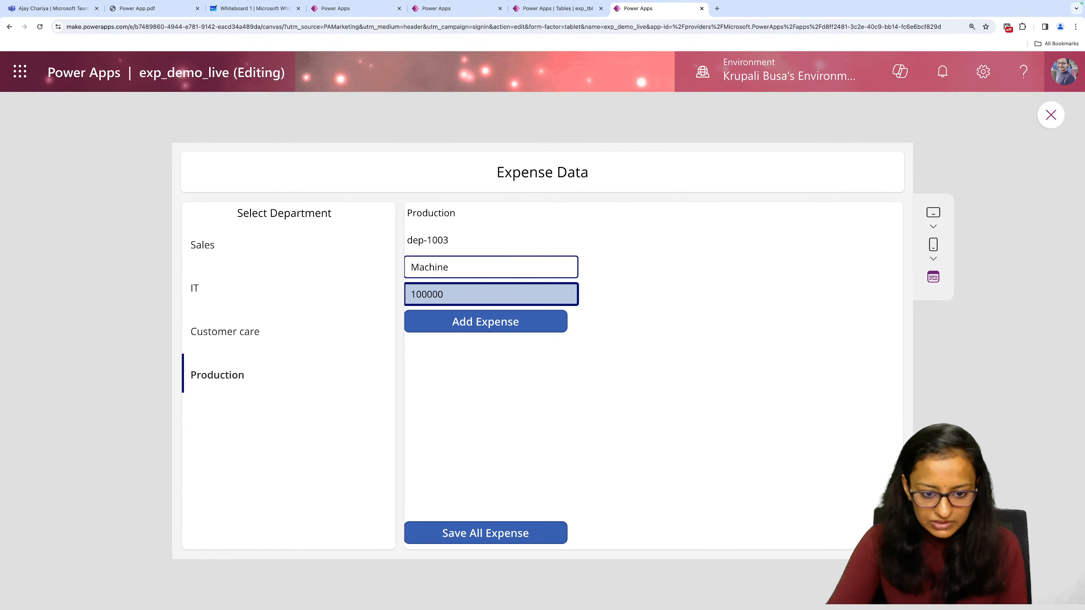
{"action": "left_click", "coordinate": [456, 324]}
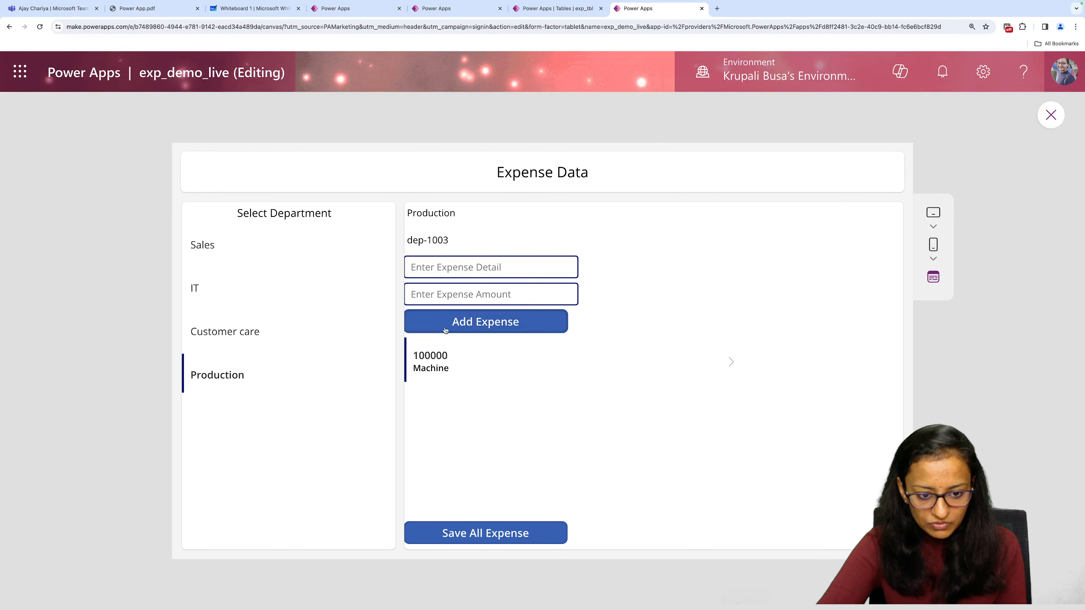
Add a Production expense with detail Salary and amount 300000, save all expenses, and dismiss the notification.
{"action": "left_click", "coordinate": [444, 274]}
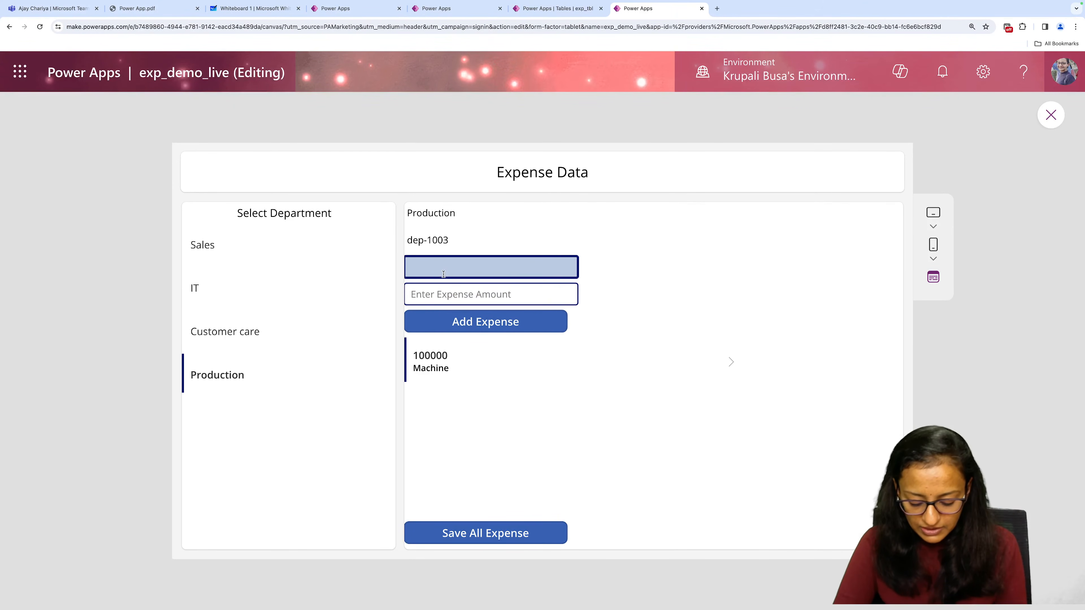
{"action": "type", "text": "Sala"}
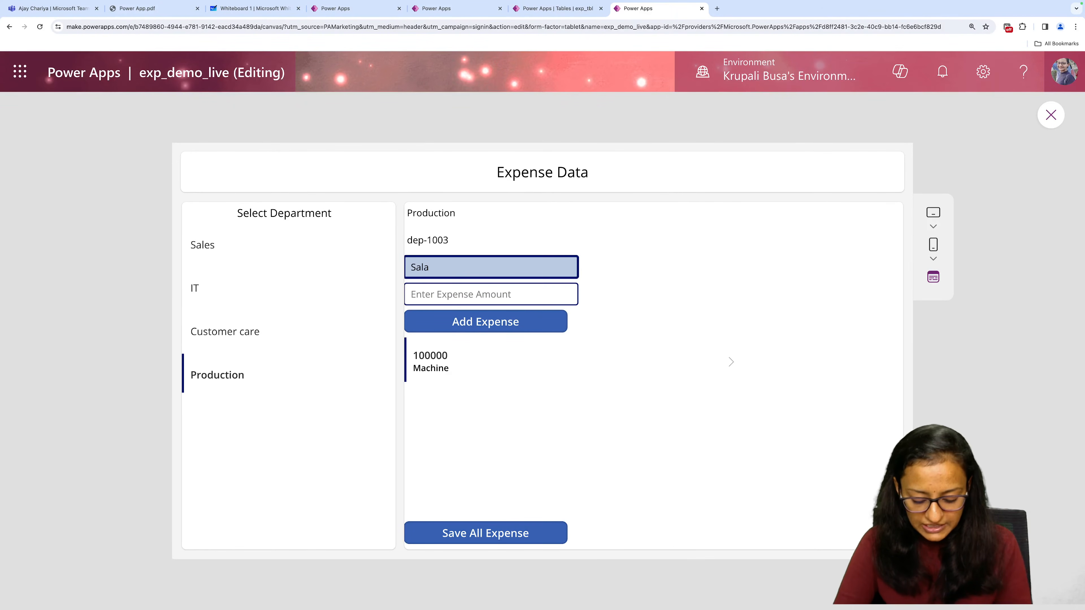
{"action": "type", "text": "ry"}
{"action": "key", "text": "Tab"}
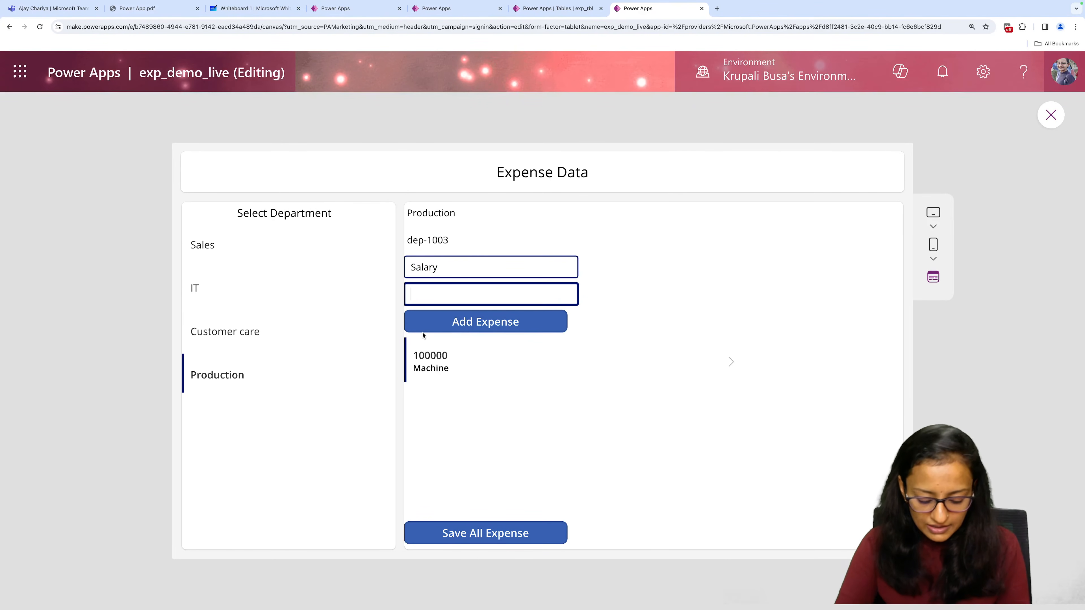
{"action": "type", "text": "300000"}
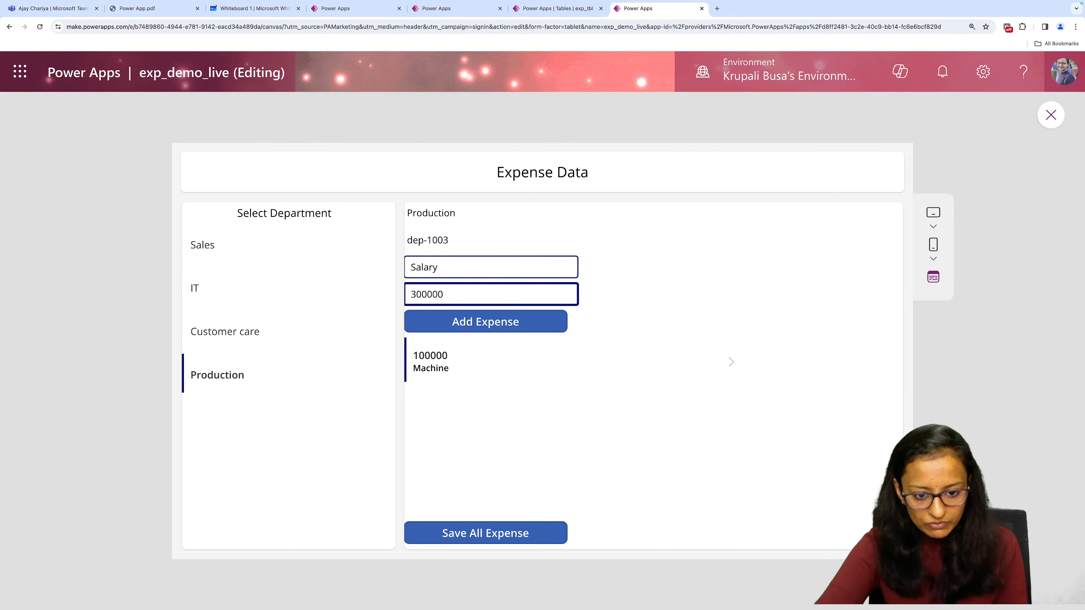
{"action": "left_click", "coordinate": [444, 328]}
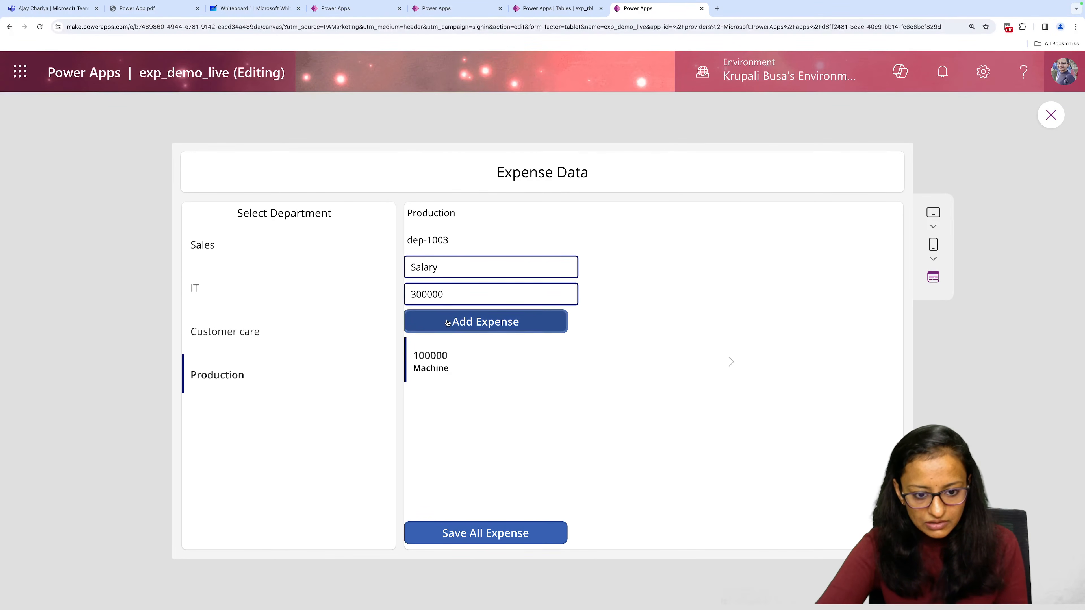
{"action": "left_click", "coordinate": [454, 538]}
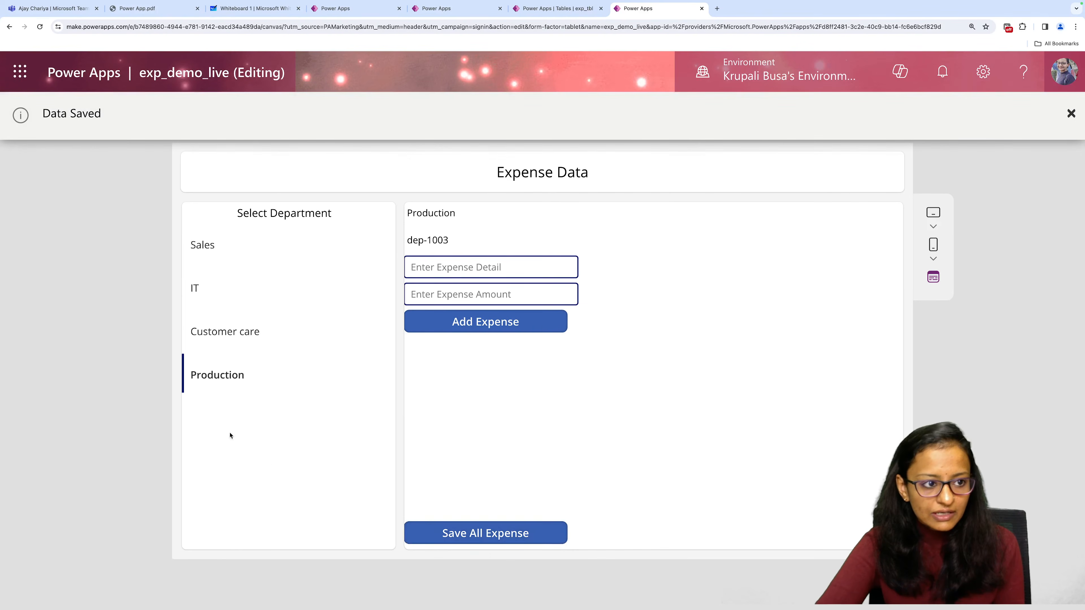
{"action": "left_click", "coordinate": [1068, 113]}
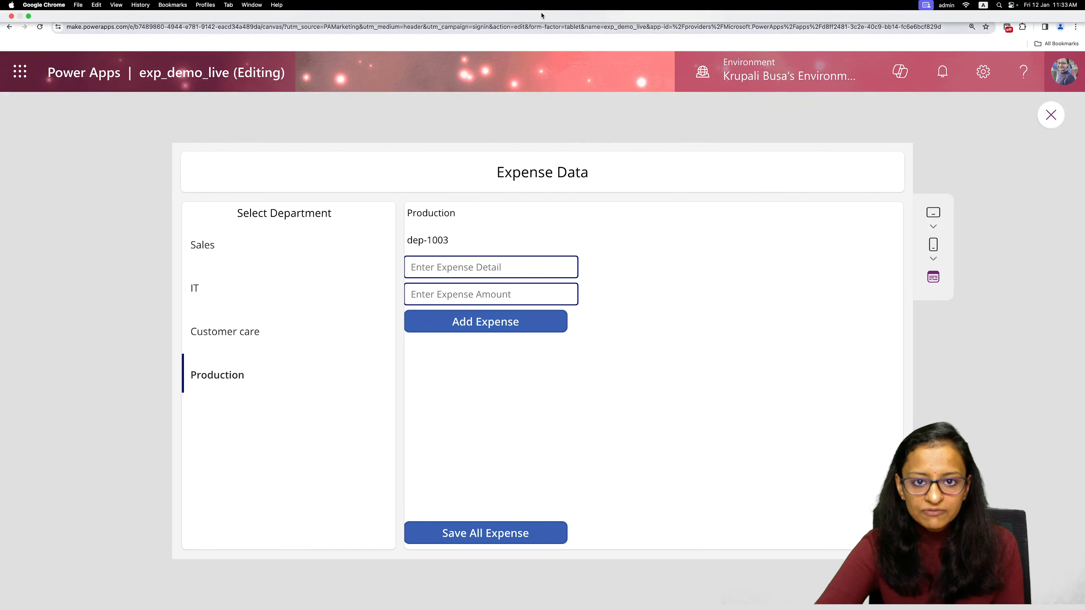
Reload the exp_tbl table page to check its saved expense rows, and return to exp_demo_live to close the preview.
{"action": "left_click", "coordinate": [543, 10]}
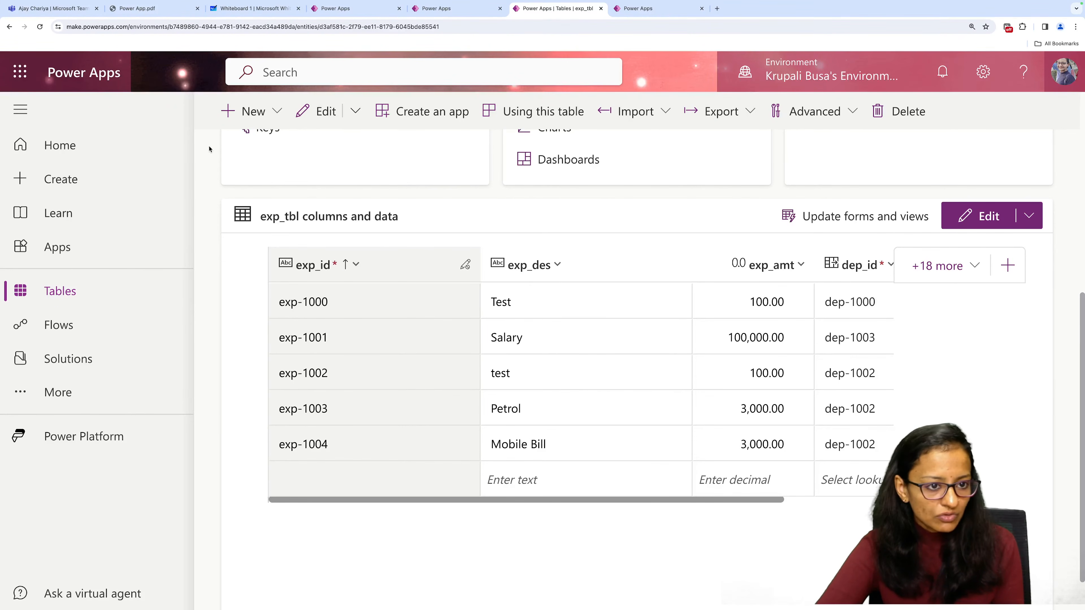
{"action": "left_click", "coordinate": [41, 27]}
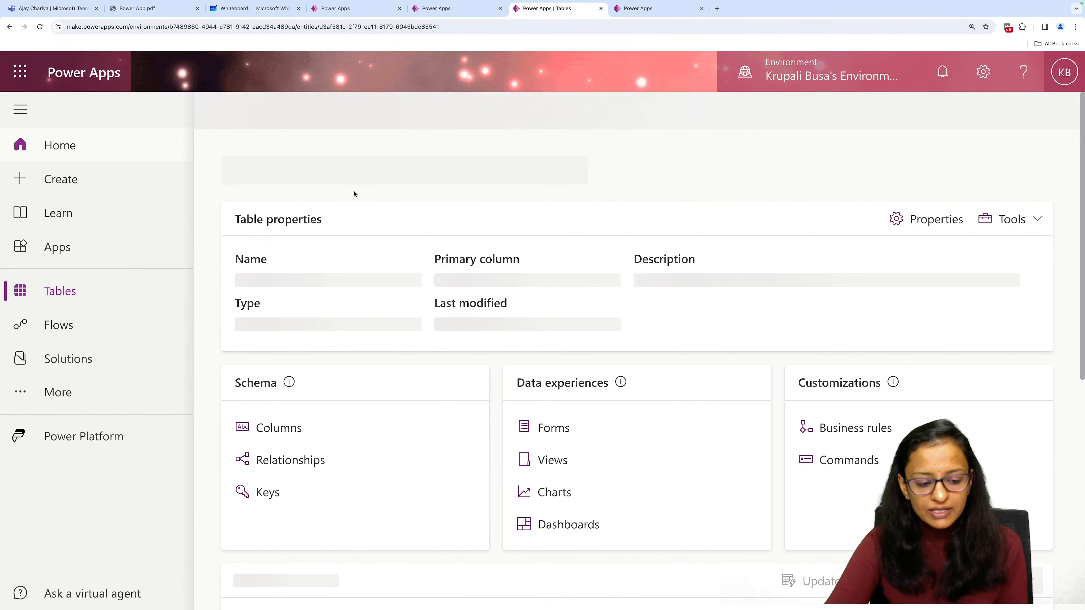
{"action": "scroll", "coordinate": [481, 316], "scroll_direction": "down", "scroll_amount": 5}
{"action": "scroll", "coordinate": [480, 317], "scroll_direction": "down", "scroll_amount": 3}
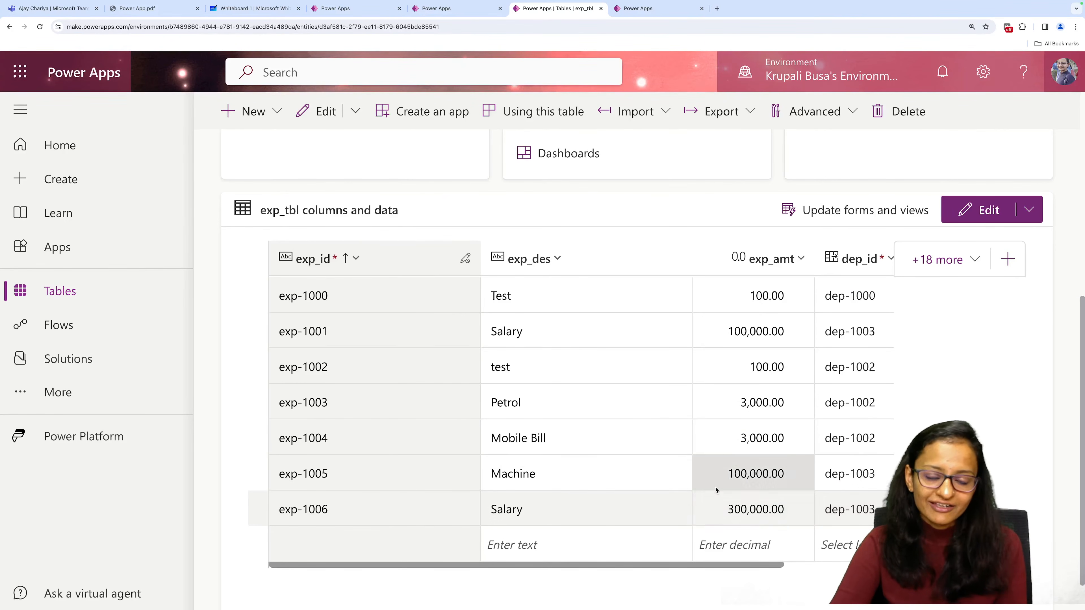
{"action": "left_click", "coordinate": [632, 8]}
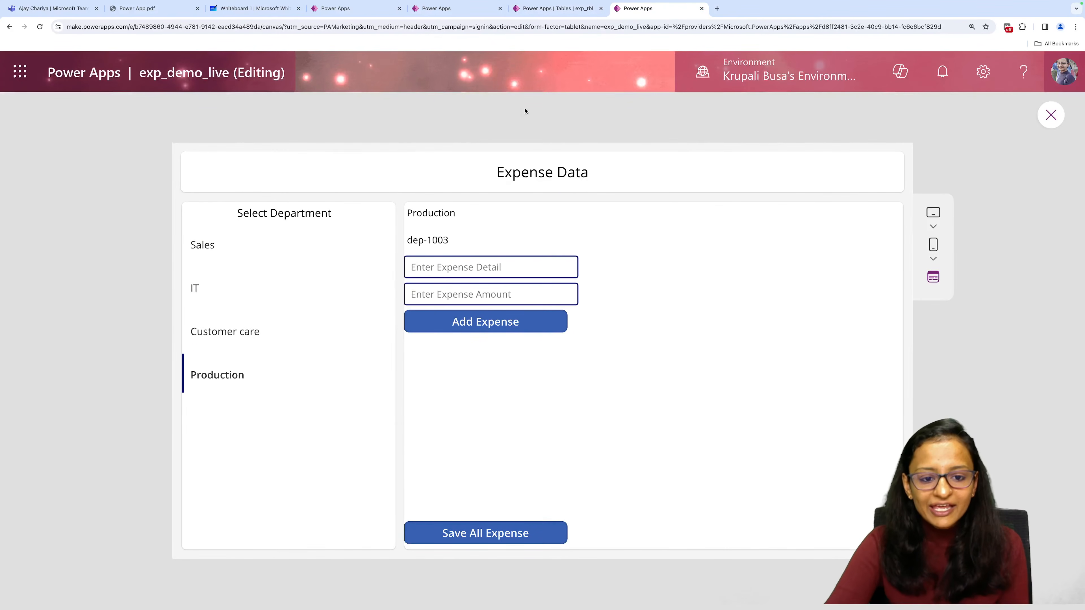
{"action": "left_click", "coordinate": [1051, 115]}
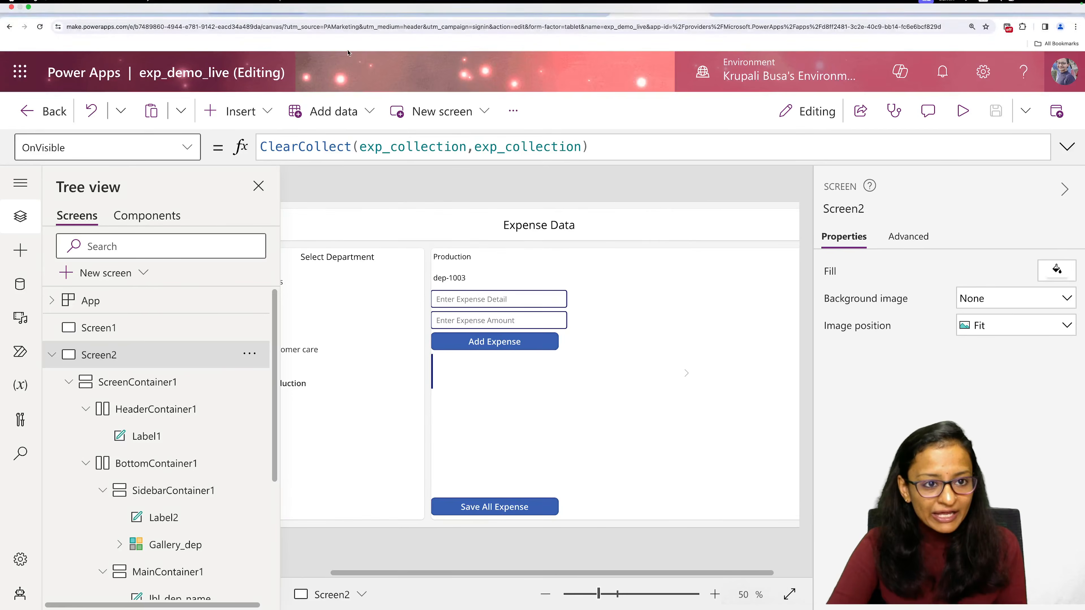
Switch to the Live Demo app and preview its View Expense screen for the SALES and PRODUCTION departments.
{"action": "left_click", "coordinate": [356, 9]}
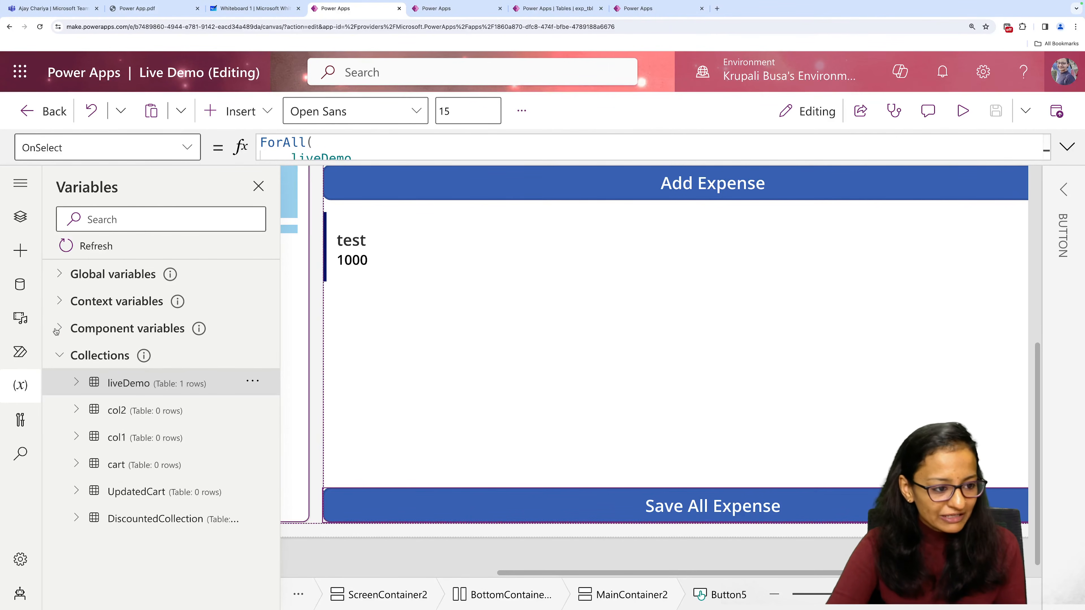
{"action": "left_click", "coordinate": [20, 218]}
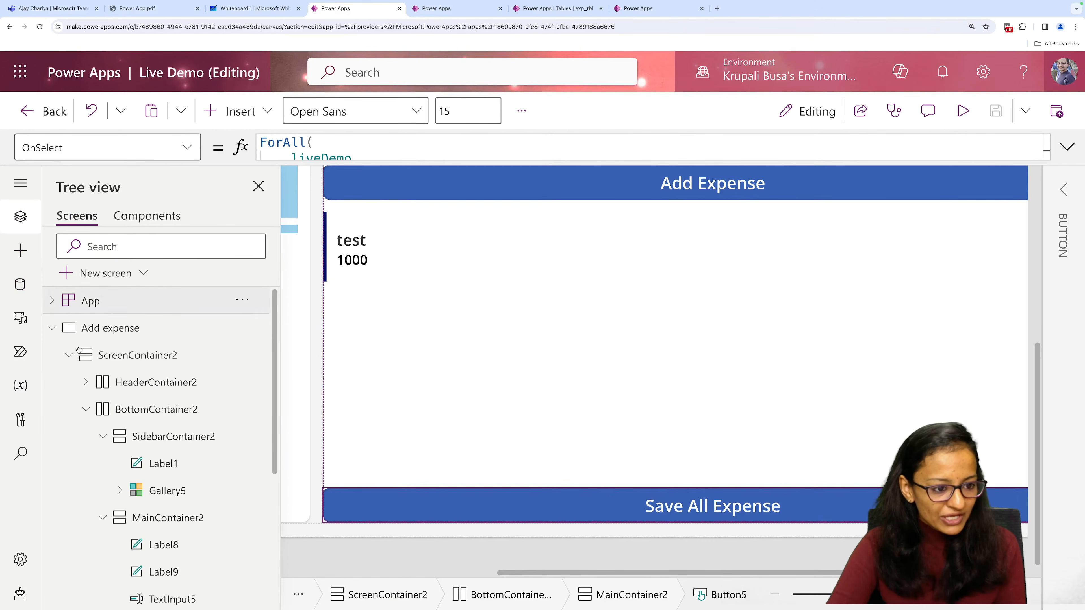
{"action": "left_click", "coordinate": [52, 329]}
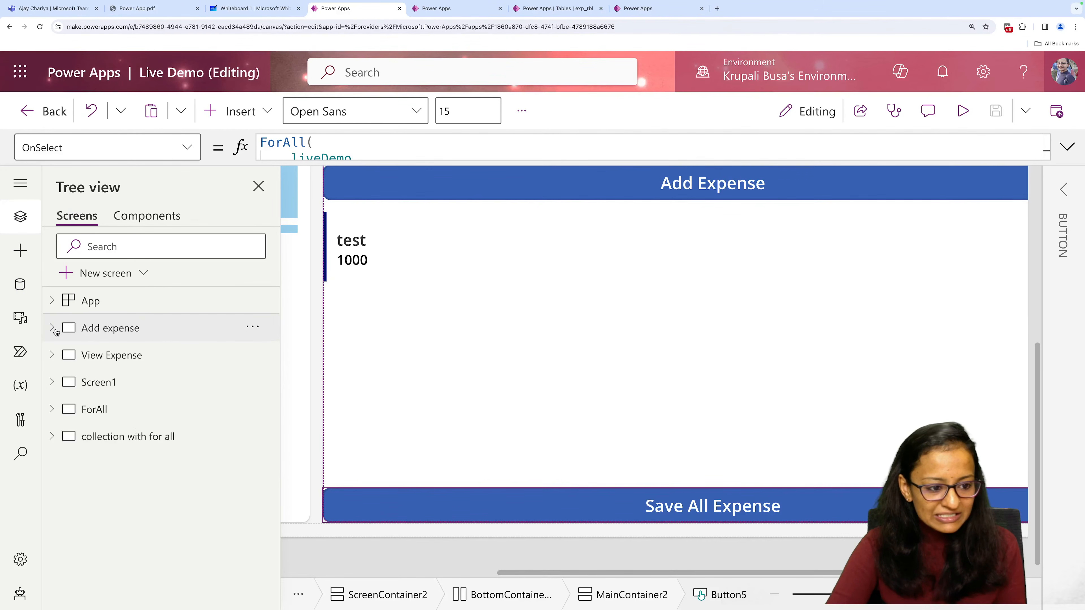
{"action": "left_click", "coordinate": [95, 361]}
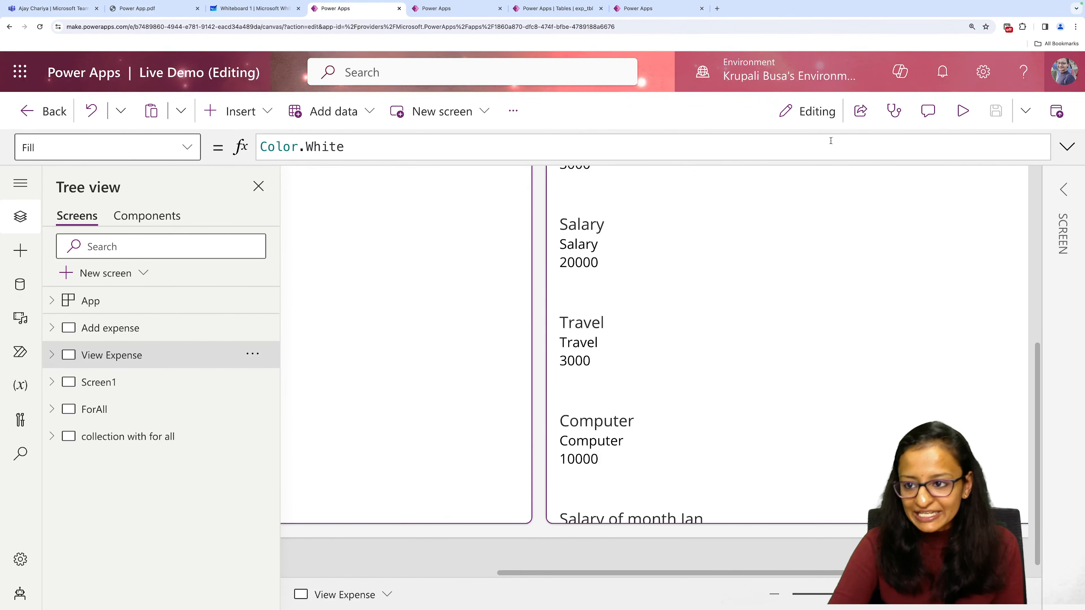
{"action": "left_click", "coordinate": [958, 114]}
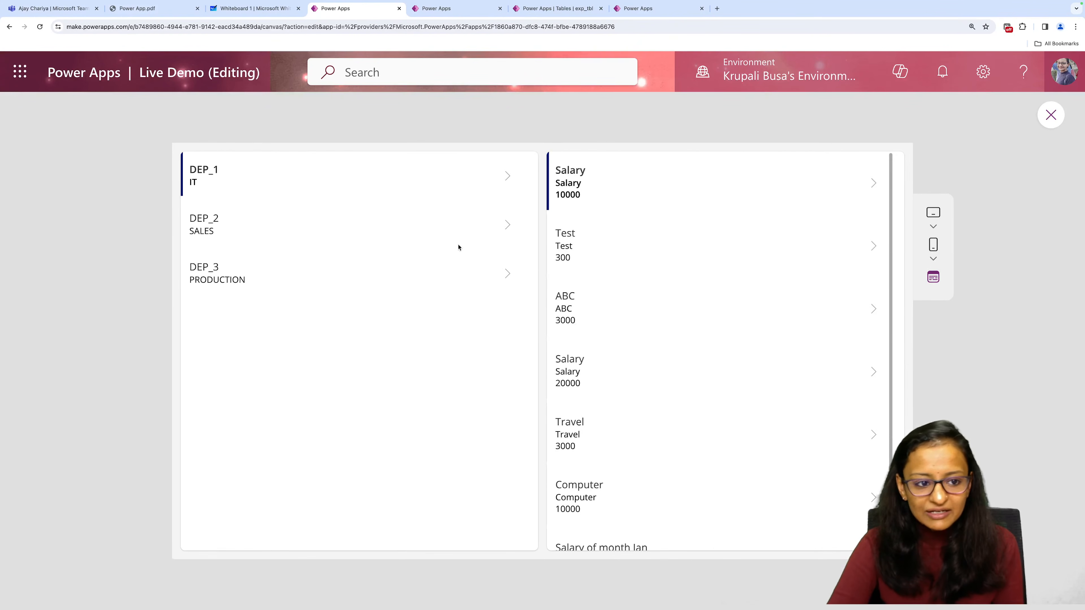
{"action": "left_click", "coordinate": [223, 231]}
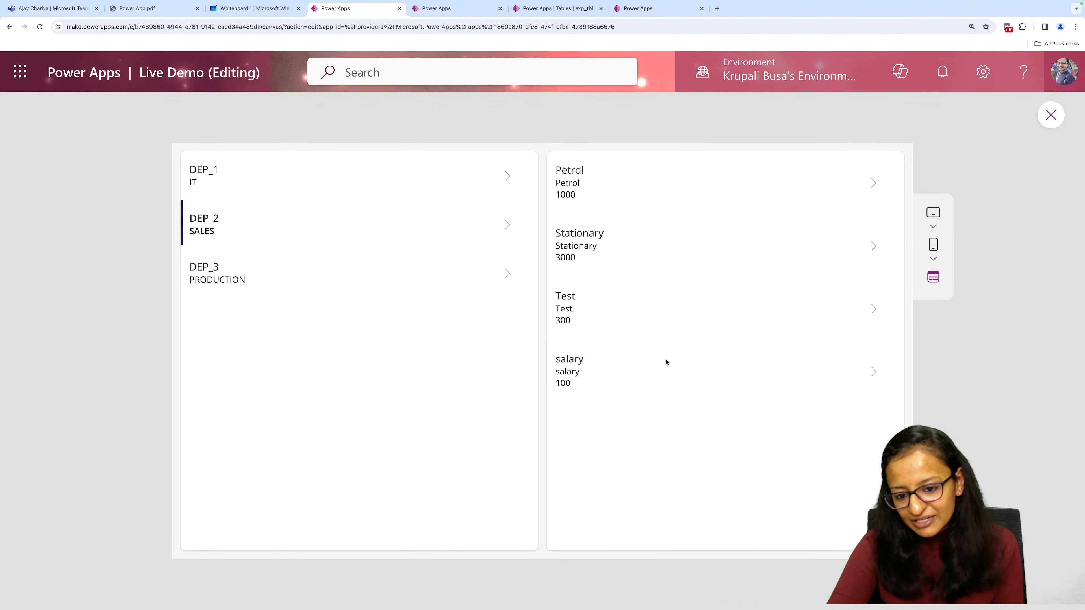
{"action": "left_click", "coordinate": [253, 281]}
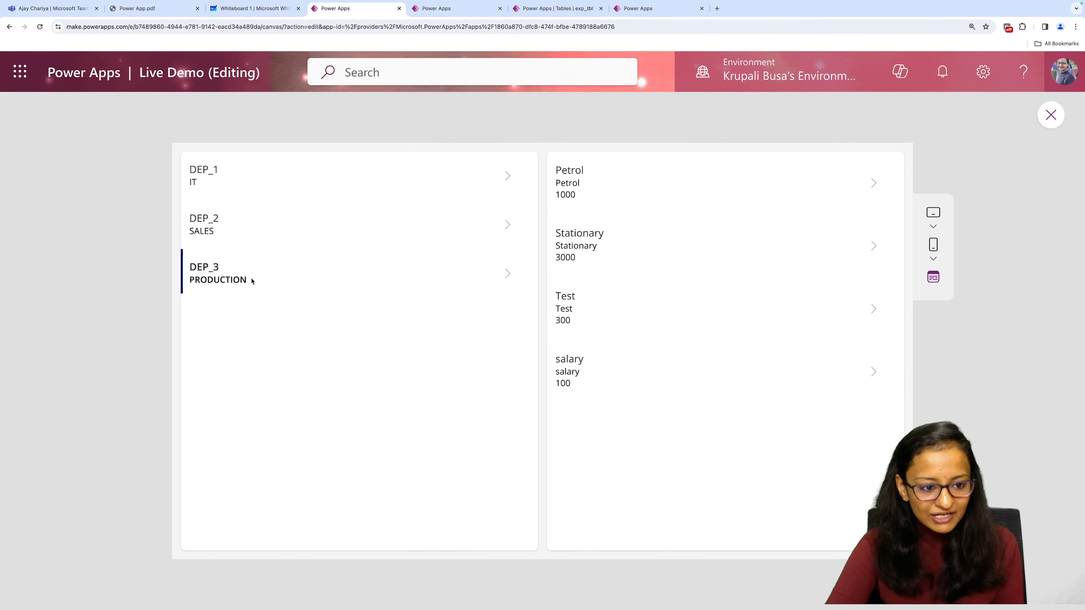
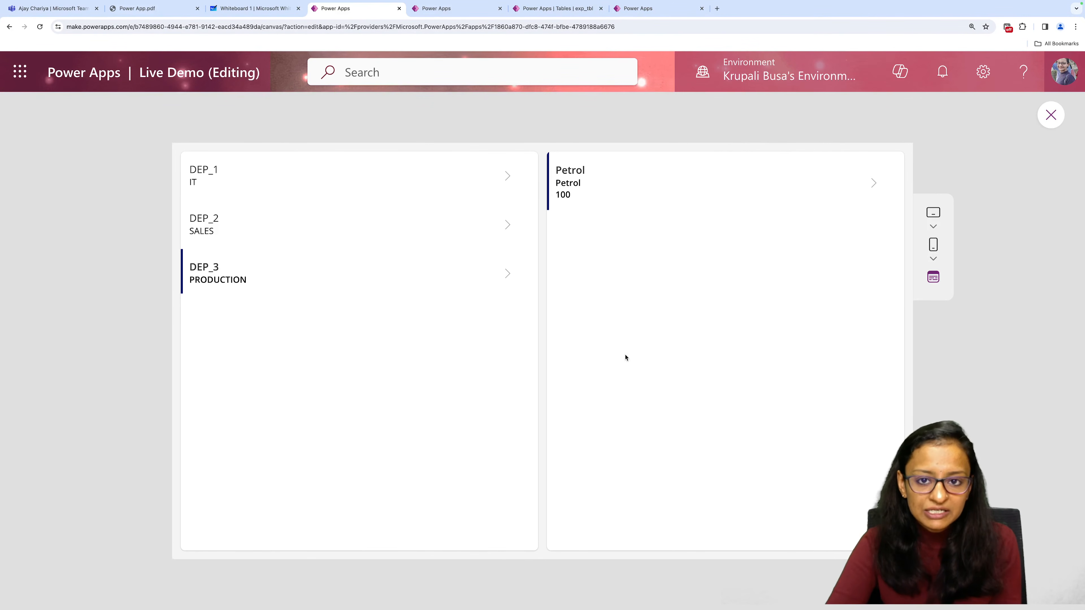
Check in the running app which expenses are listed for the IT and SALES departments, and exit the preview.
{"action": "left_click", "coordinate": [219, 174]}
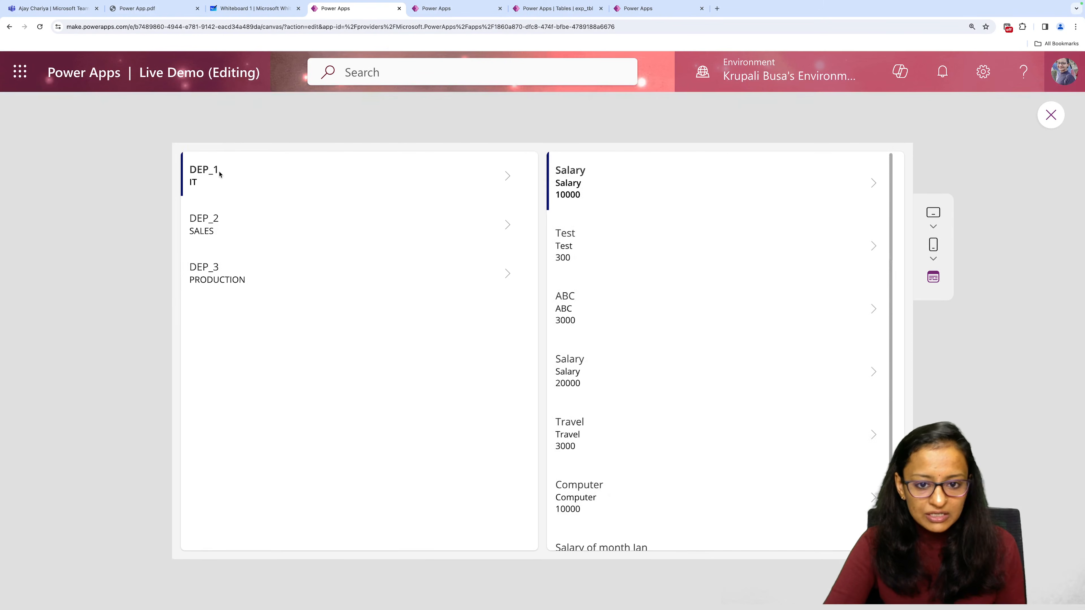
{"action": "scroll", "coordinate": [639, 361], "scroll_direction": "down", "scroll_amount": 1}
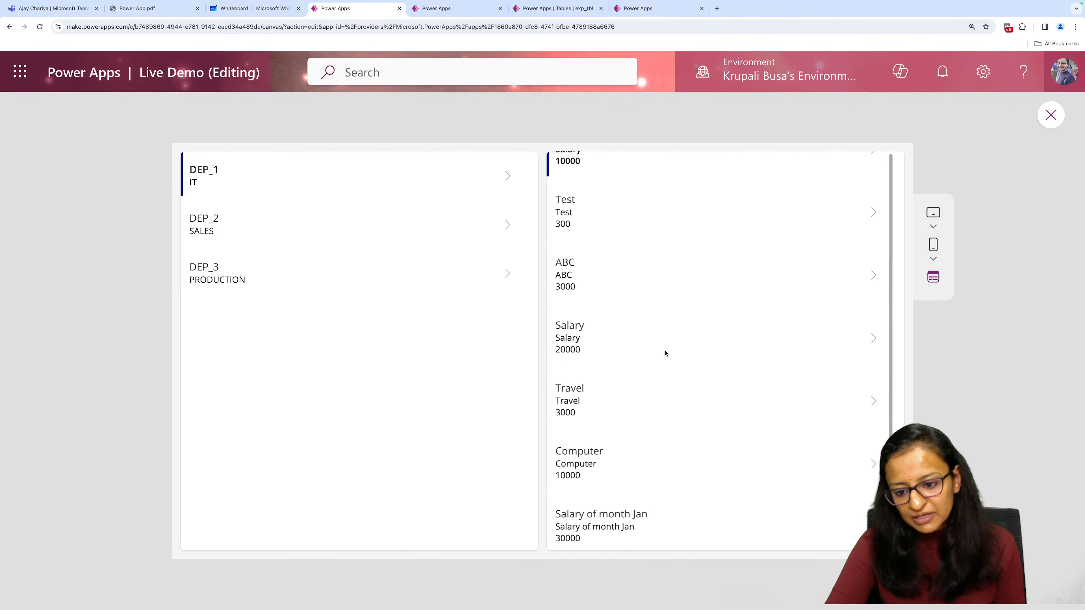
{"action": "left_click", "coordinate": [356, 238]}
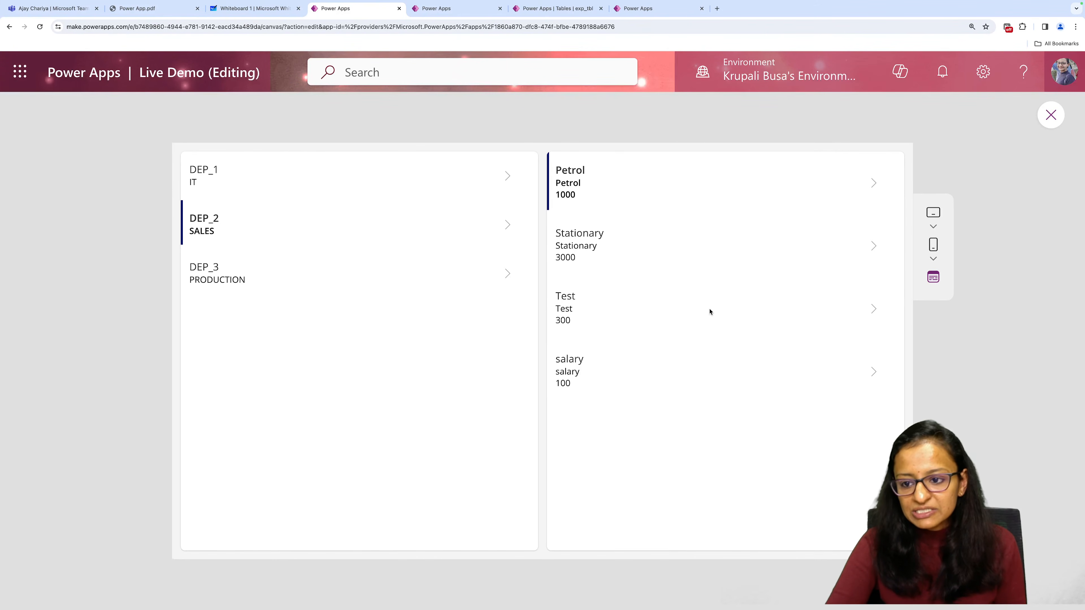
{"action": "left_click", "coordinate": [1050, 116]}
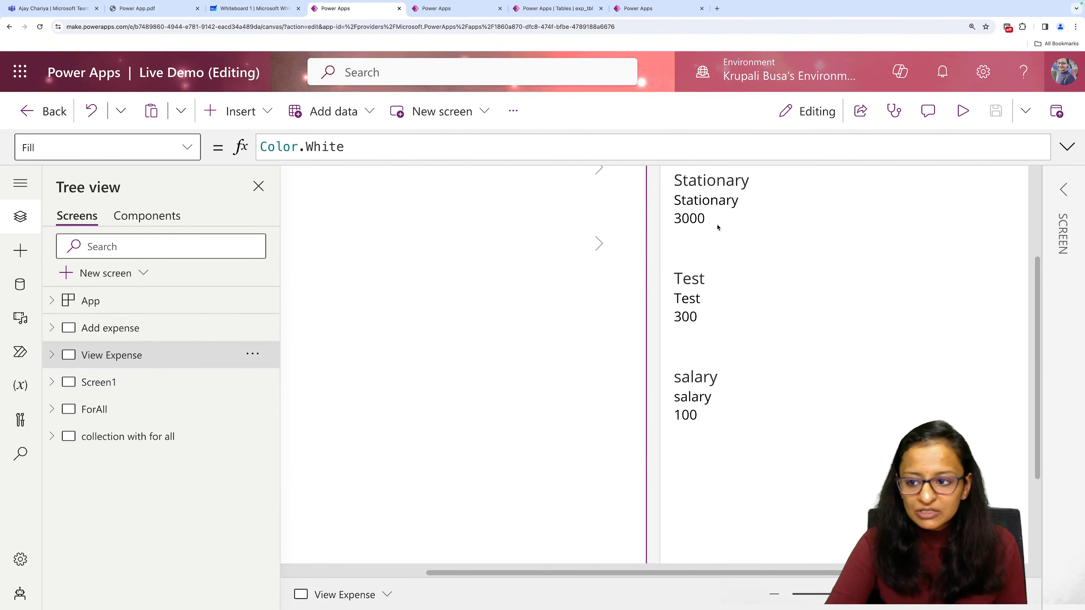
Examine the full Items formula of the expense gallery on the View Expense screen, from the IsBlank condition to the Filter expression.
{"action": "left_click", "coordinate": [773, 596]}
{"action": "left_click", "coordinate": [773, 599]}
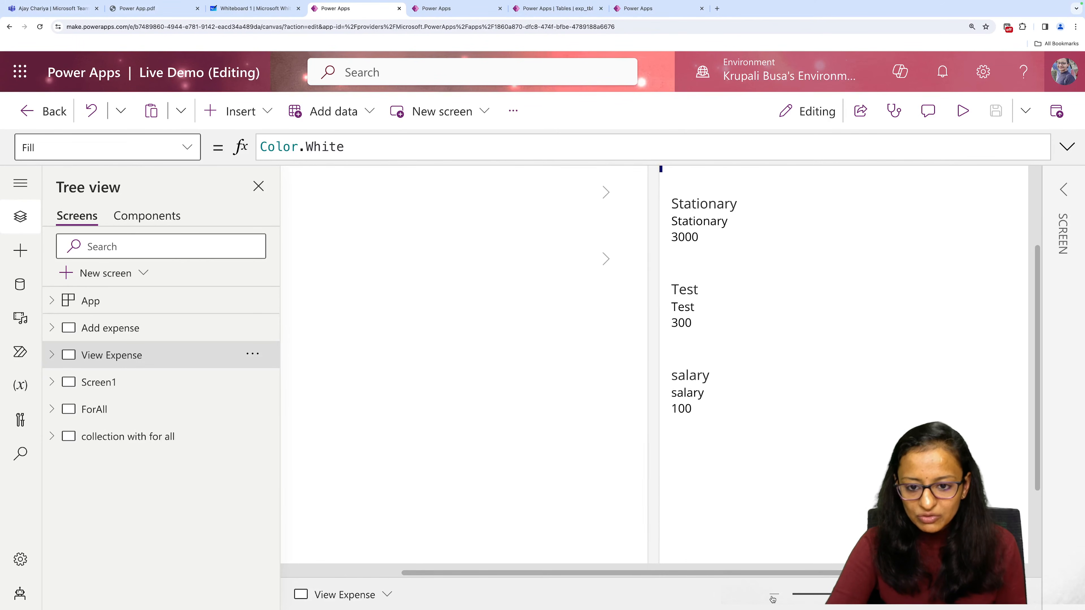
{"action": "left_click", "coordinate": [773, 598]}
{"action": "left_click", "coordinate": [772, 599]}
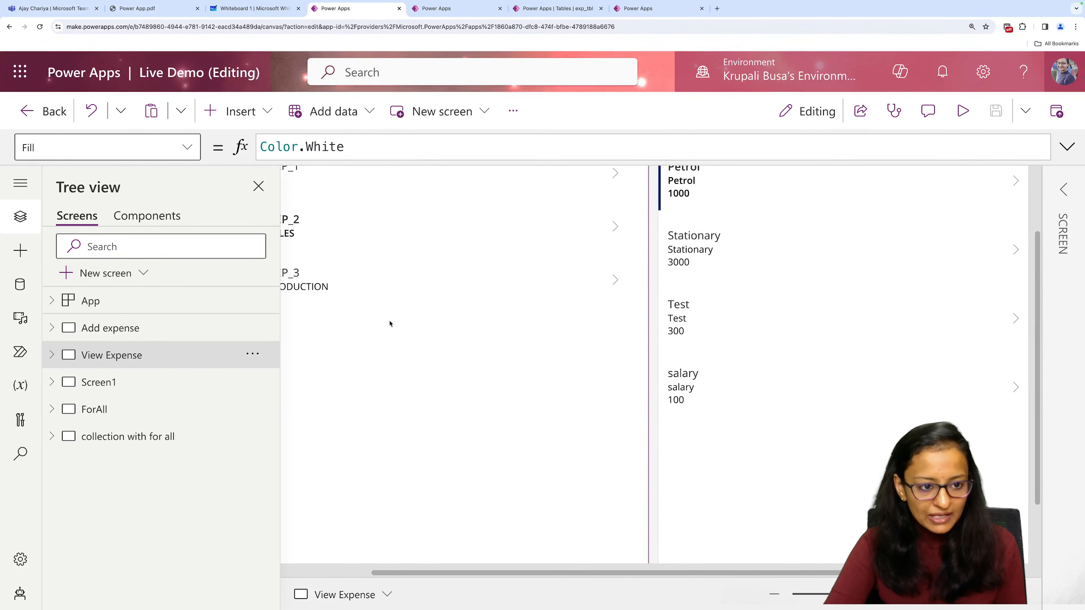
{"action": "left_click", "coordinate": [258, 186]}
{"action": "left_click", "coordinate": [383, 434]}
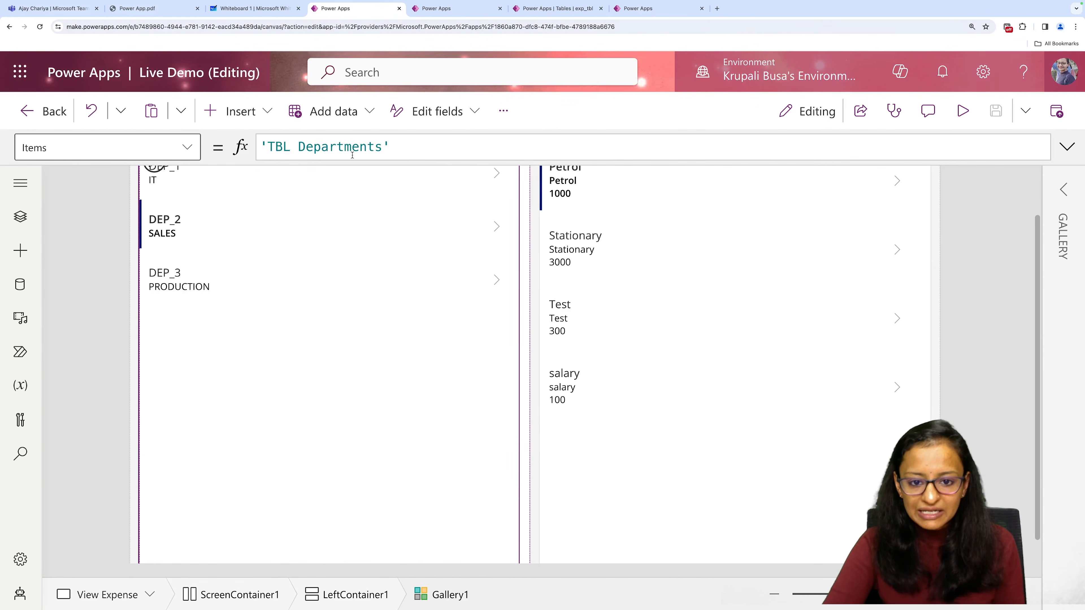
{"action": "left_click", "coordinate": [717, 403]}
{"action": "left_click", "coordinate": [1067, 147]}
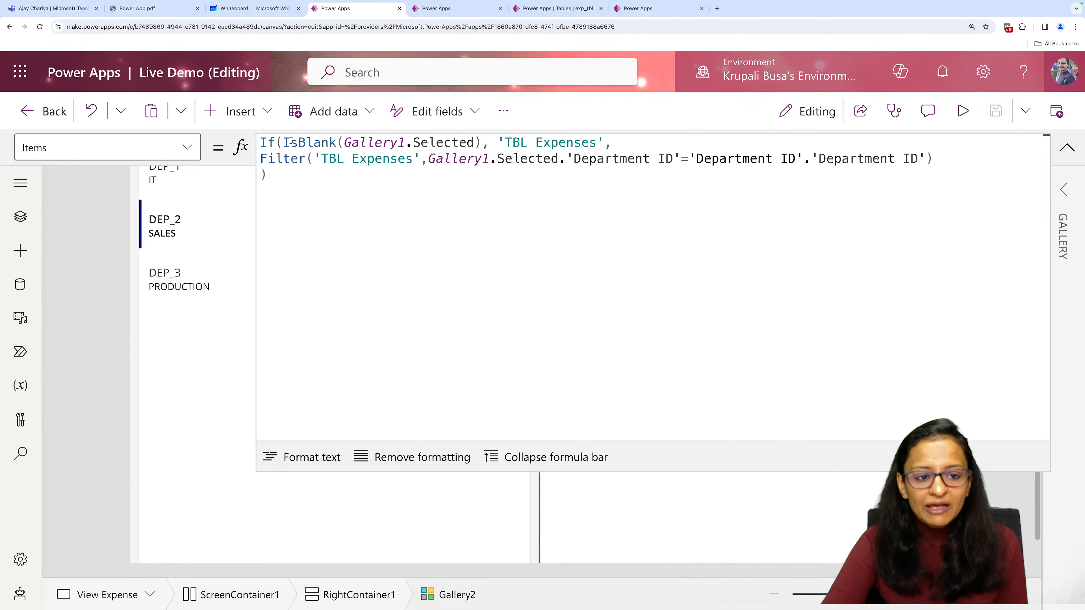
{"action": "left_click_drag", "start_coordinate": [283, 141], "coordinate": [504, 143]}
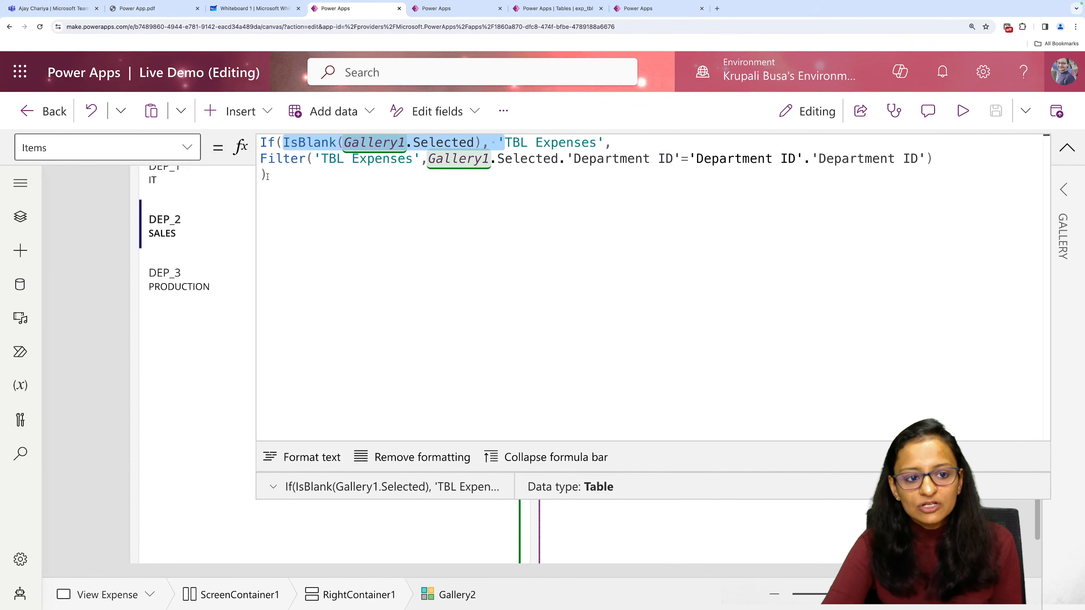
{"action": "left_click_drag", "start_coordinate": [267, 174], "coordinate": [262, 142]}
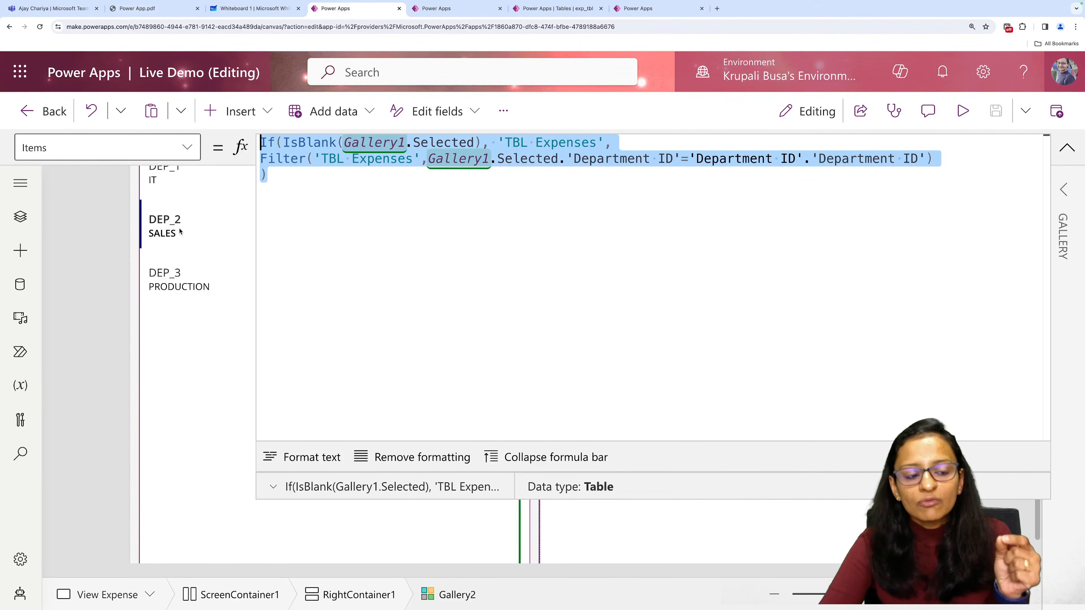
Preview the app with PRODUCTION, SALES and IT selected in turn, and return to the editor with the formula bar collapsed.
{"action": "left_click", "coordinate": [963, 111]}
{"action": "left_click", "coordinate": [258, 282]}
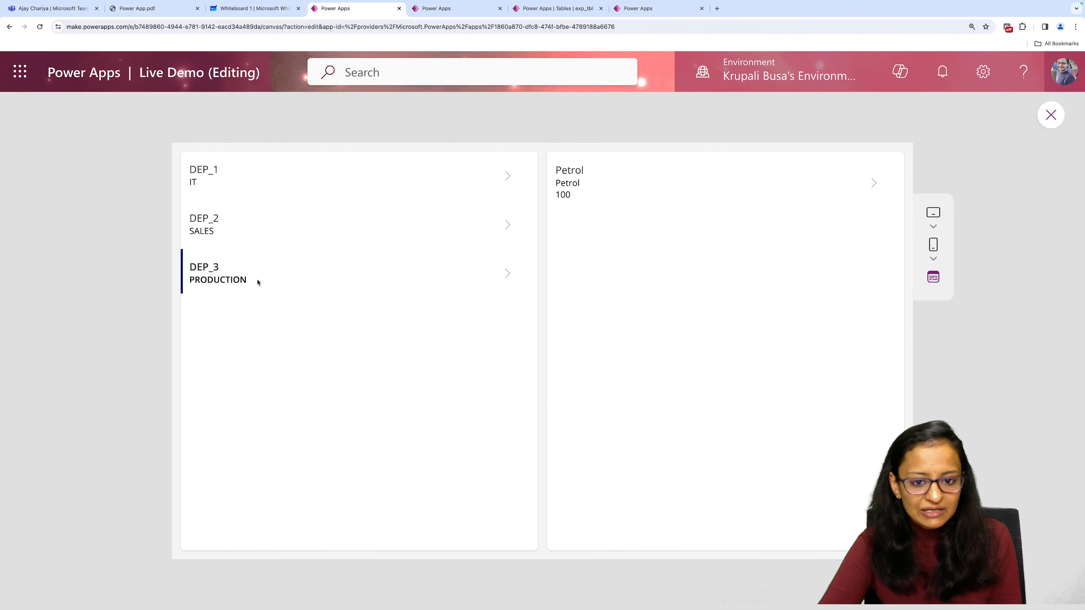
{"action": "left_click", "coordinate": [234, 238]}
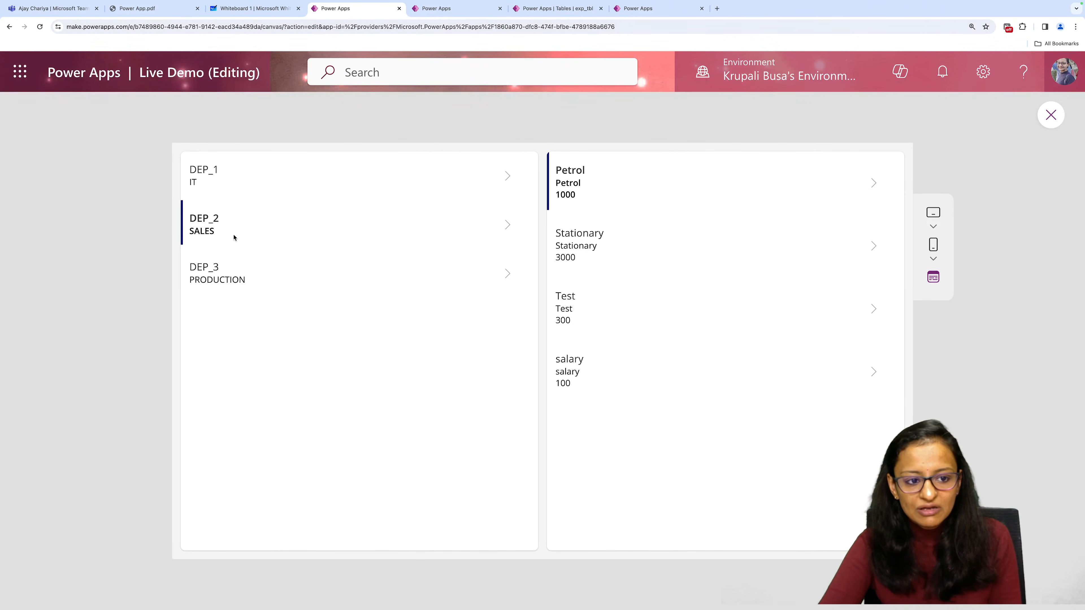
{"action": "left_click", "coordinate": [244, 180]}
{"action": "left_click", "coordinate": [1051, 116]}
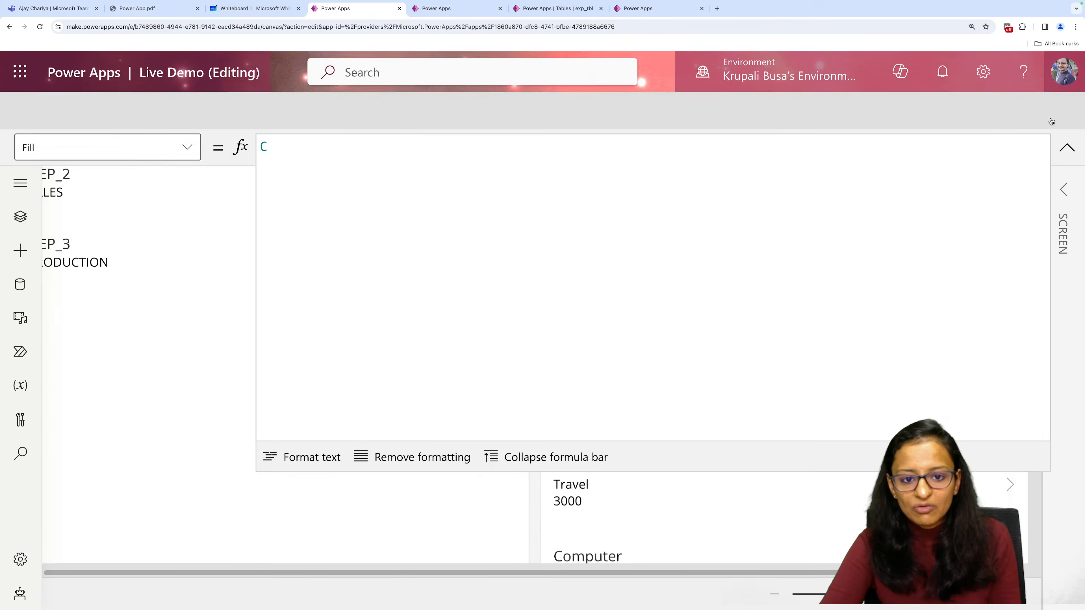
{"action": "left_click", "coordinate": [1067, 148]}
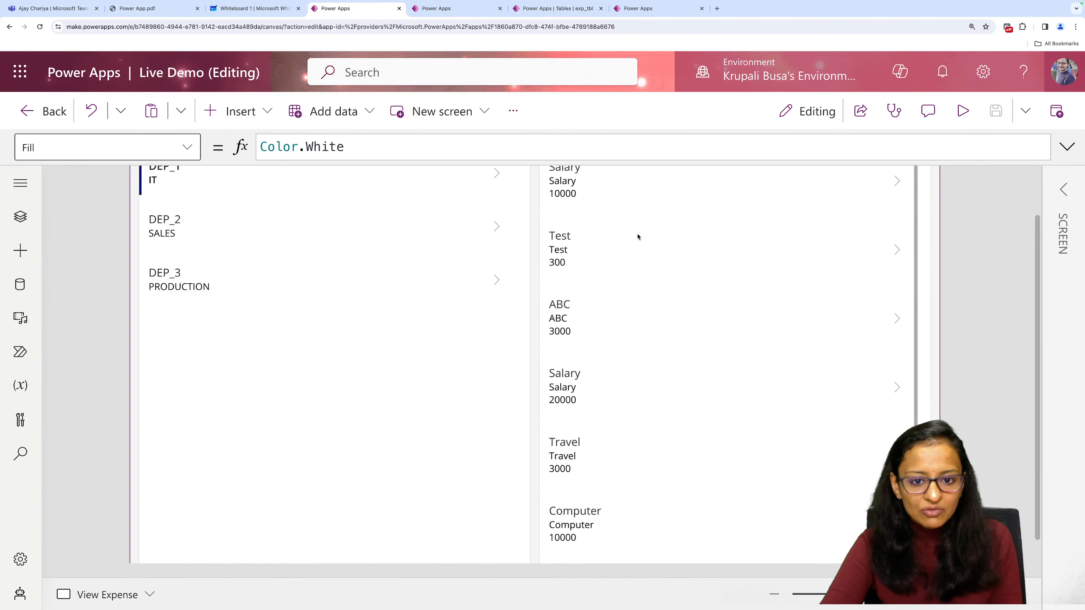
Review the expense gallery's complete If and Filter formula for its Items property once more, and collapse the formula bar.
{"action": "left_click", "coordinate": [703, 214]}
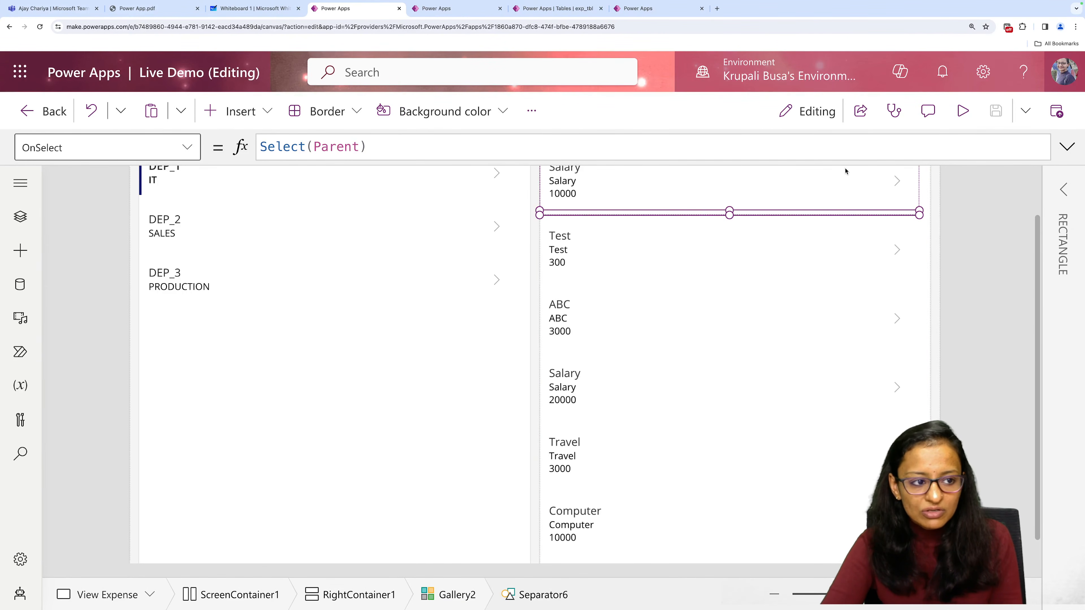
{"action": "left_click", "coordinate": [806, 307]}
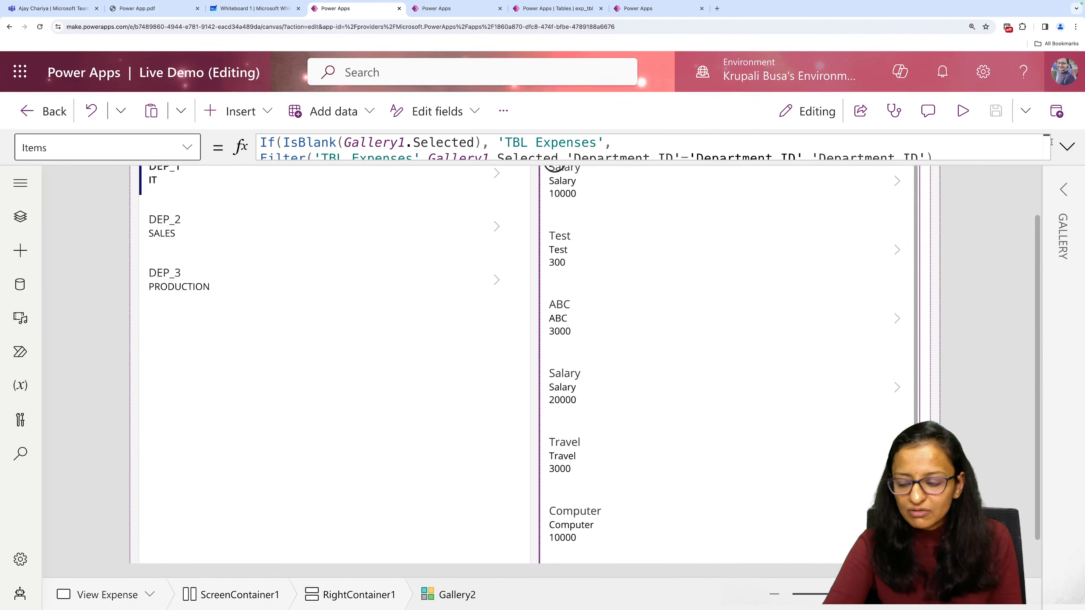
{"action": "left_click", "coordinate": [1067, 147]}
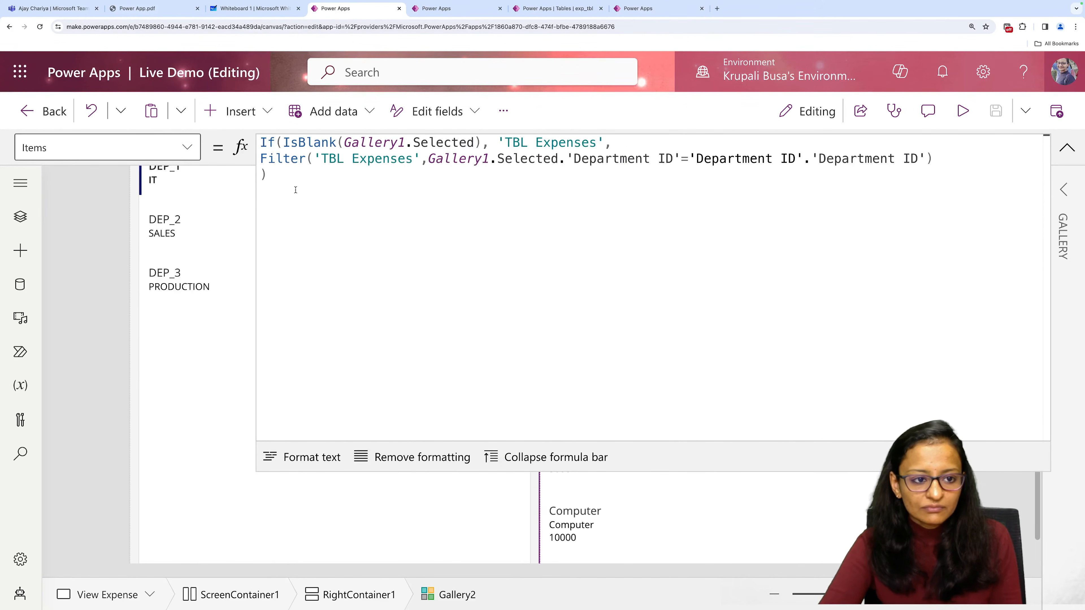
{"action": "left_click_drag", "start_coordinate": [296, 190], "coordinate": [227, 142]}
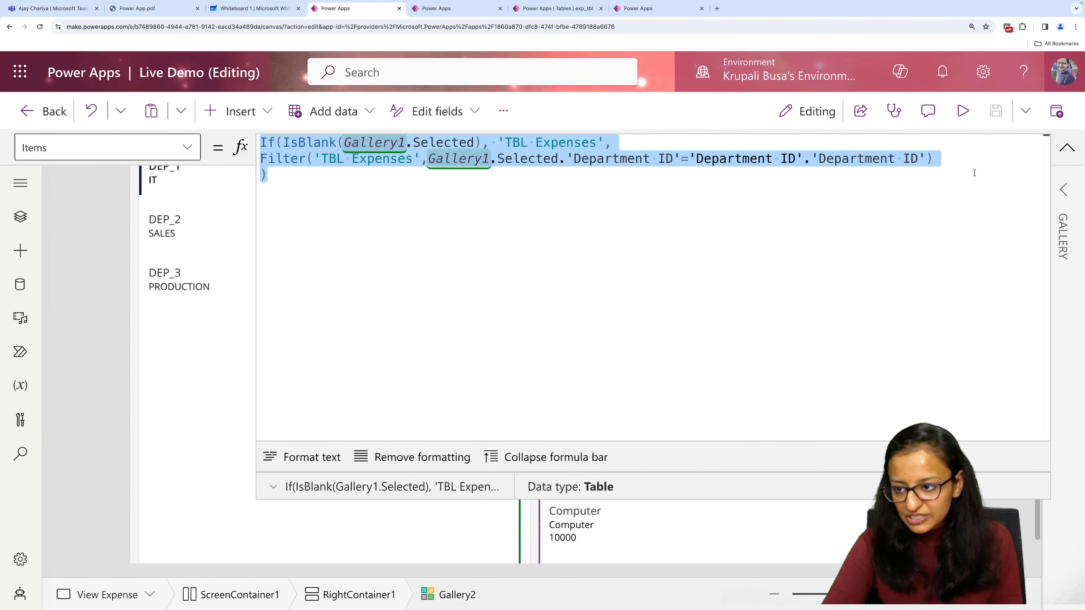
{"action": "left_click", "coordinate": [1079, 151]}
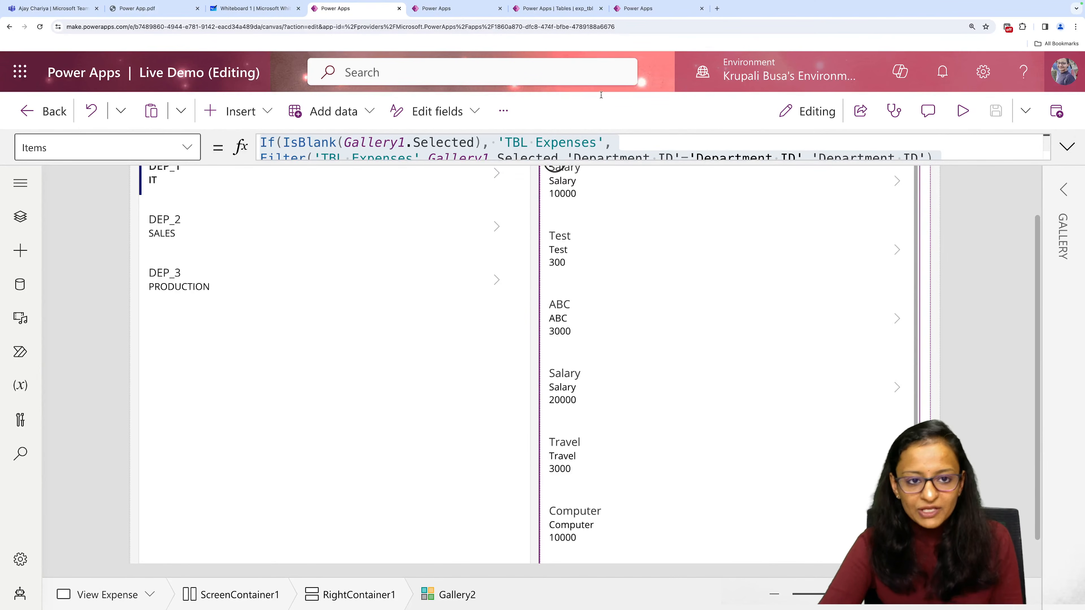
Check the app-building outline on Whiteboard 1 and return to the exp_demo_live app in Power Apps.
{"action": "left_click", "coordinate": [627, 13]}
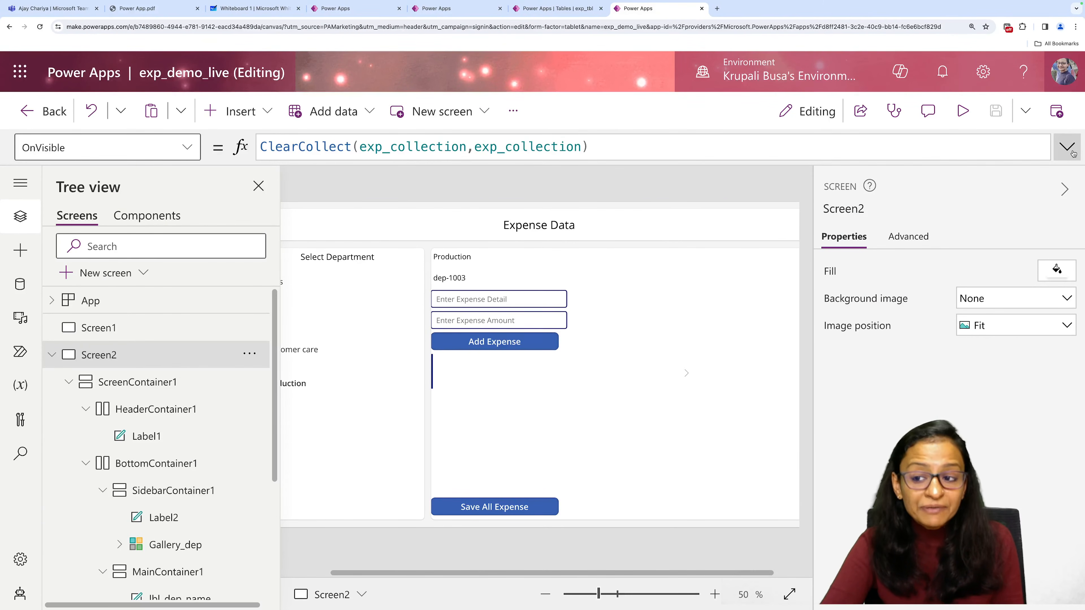
{"action": "left_click", "coordinate": [256, 10]}
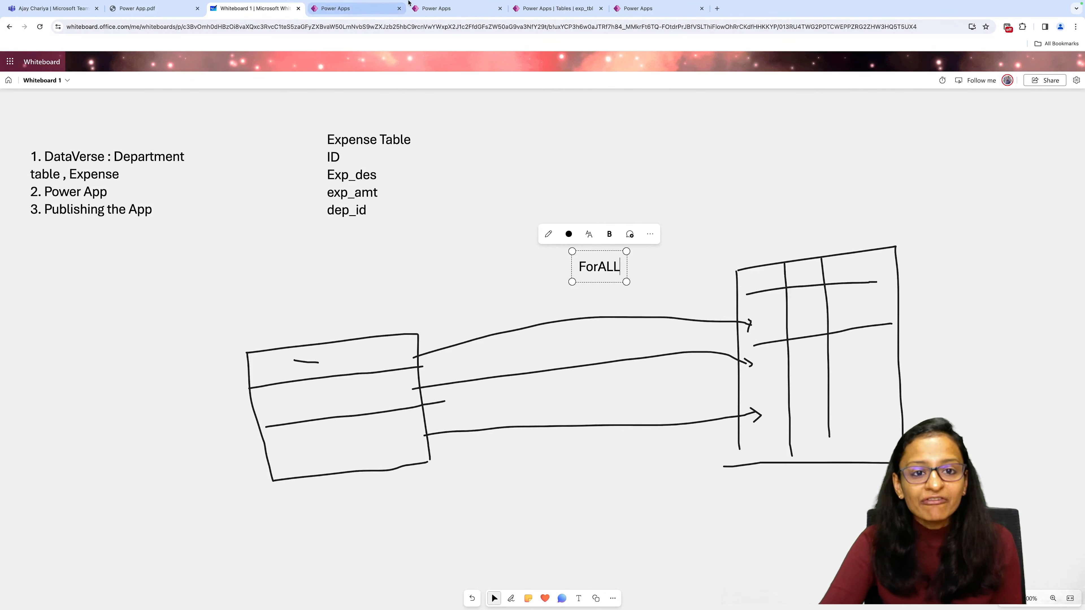
{"action": "left_click", "coordinate": [641, 8]}
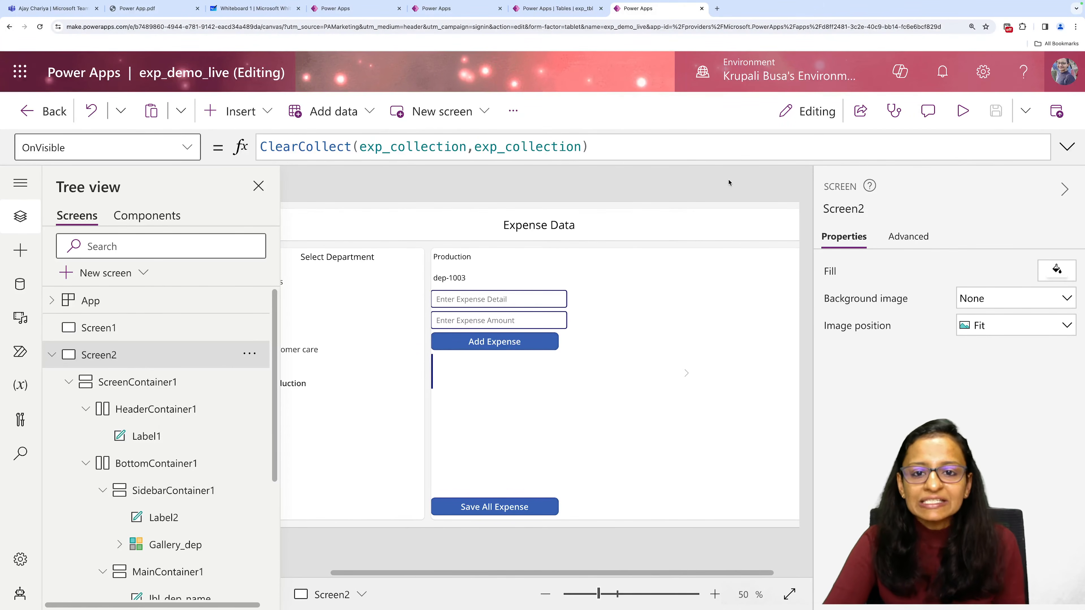
Collapse the Screen2 properties pane and the tree view to leave more room for the canvas.
{"action": "left_click", "coordinate": [1068, 147]}
{"action": "left_click", "coordinate": [1068, 148]}
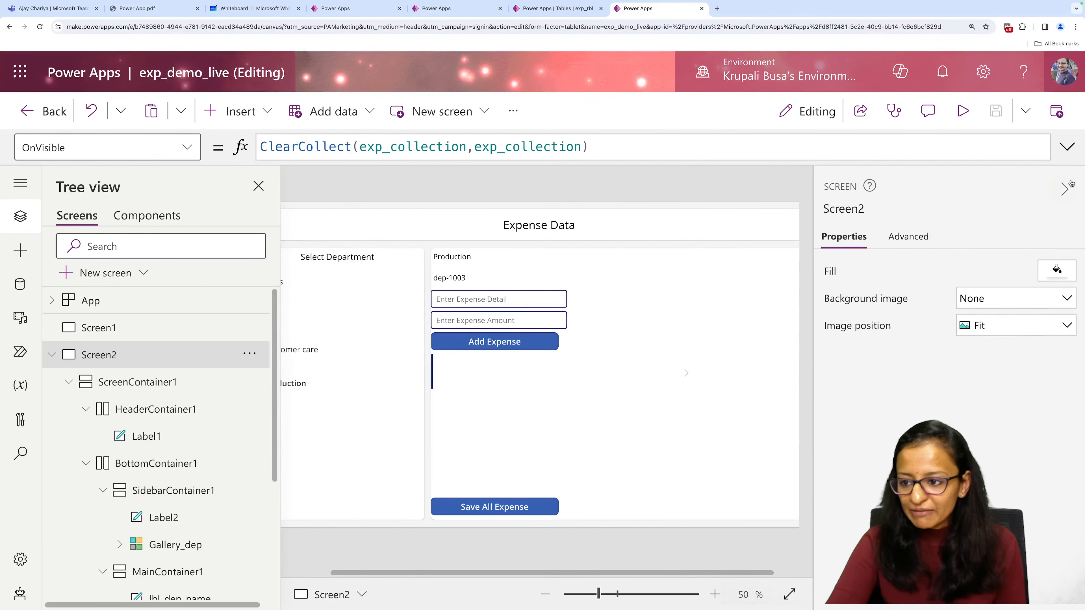
{"action": "left_click", "coordinate": [1067, 188]}
{"action": "left_click", "coordinate": [259, 185]}
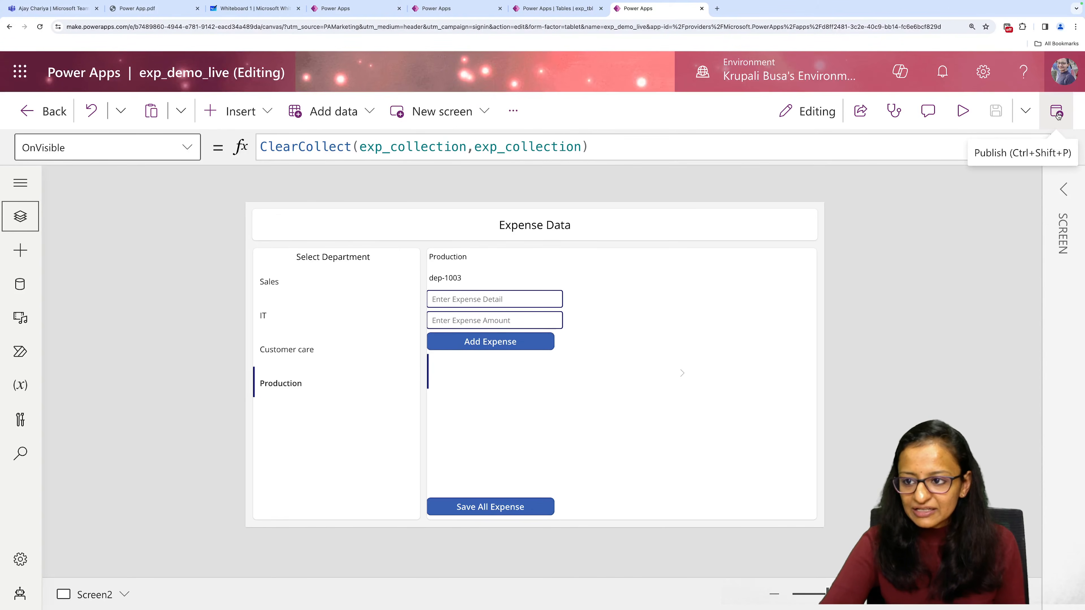
Enlarge the browser's page zoom by two levels for the exp_demo_live editor.
{"action": "left_click", "coordinate": [1075, 27]}
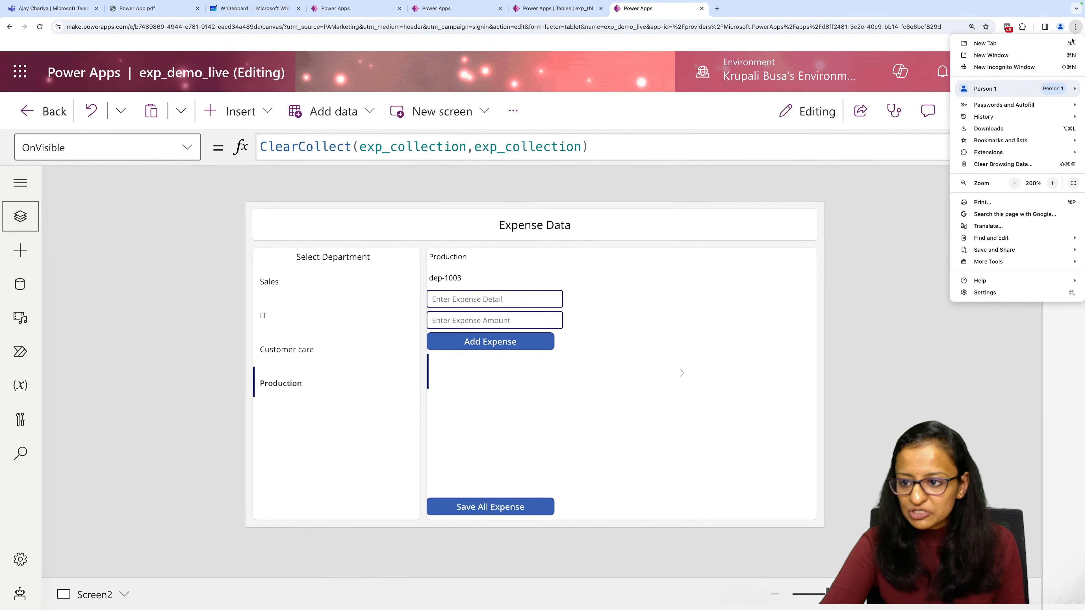
{"action": "left_click", "coordinate": [1052, 183]}
{"action": "left_click", "coordinate": [1053, 183]}
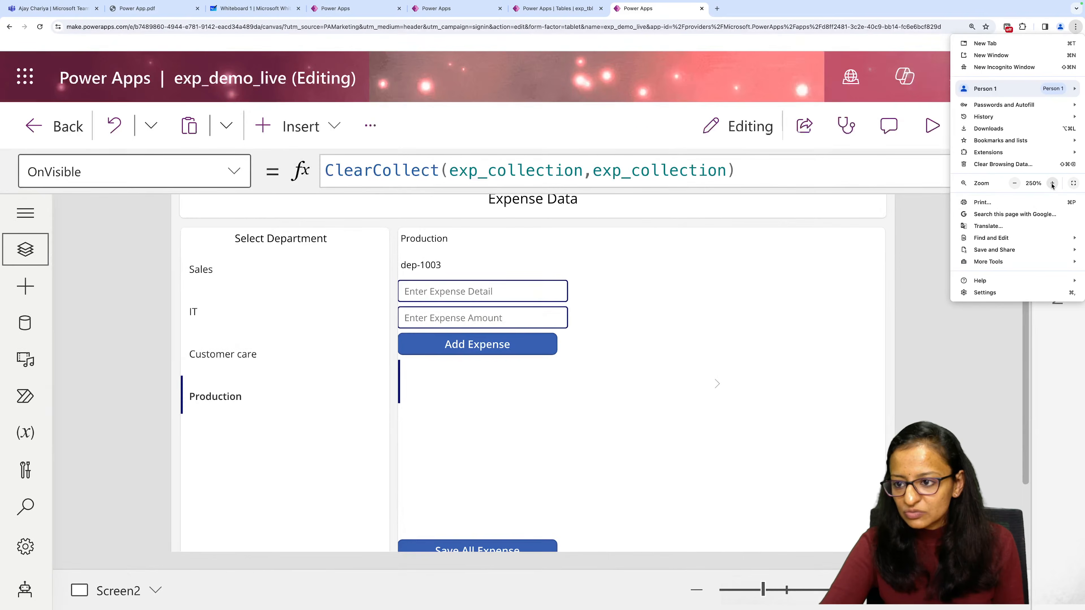
{"action": "left_click", "coordinate": [1076, 27]}
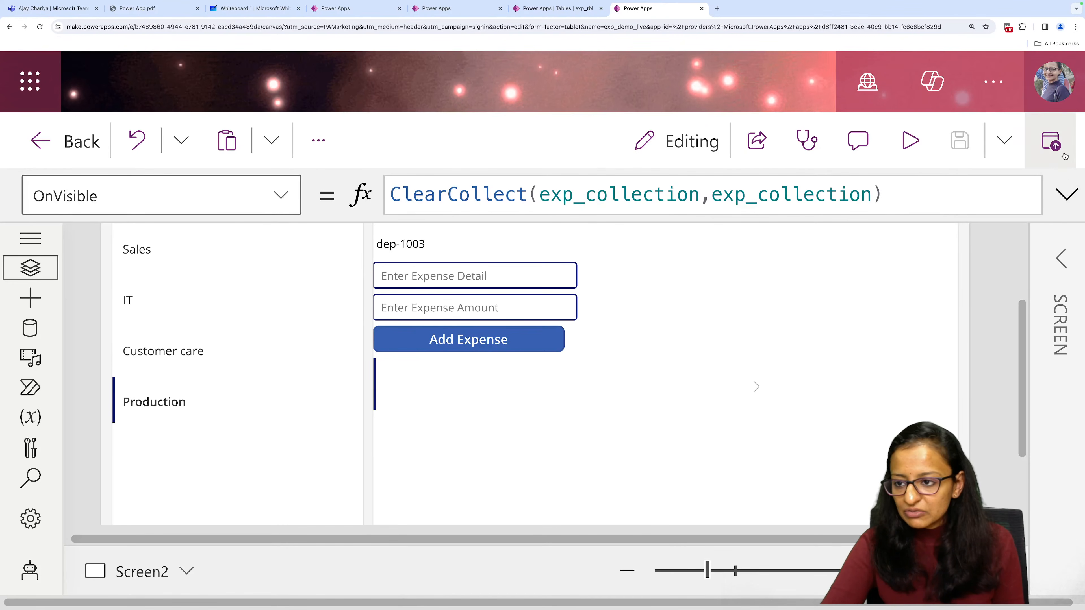
Review the publishing details for exp_demo_live, including its icon, name and description, and close them without publishing.
{"action": "left_click", "coordinate": [1051, 144]}
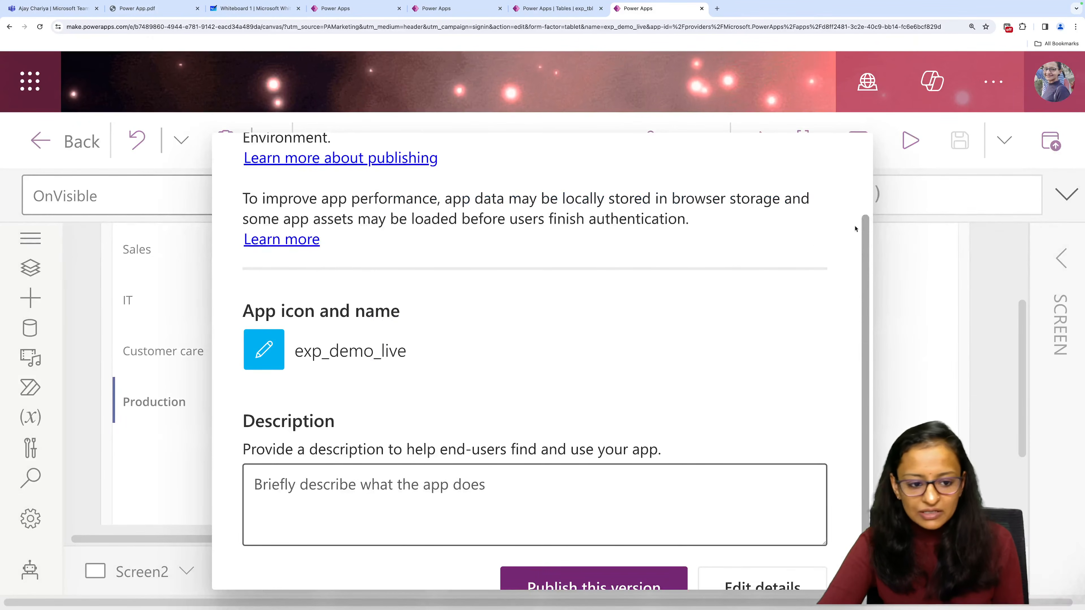
{"action": "scroll", "coordinate": [511, 351], "scroll_direction": "down", "scroll_amount": 2}
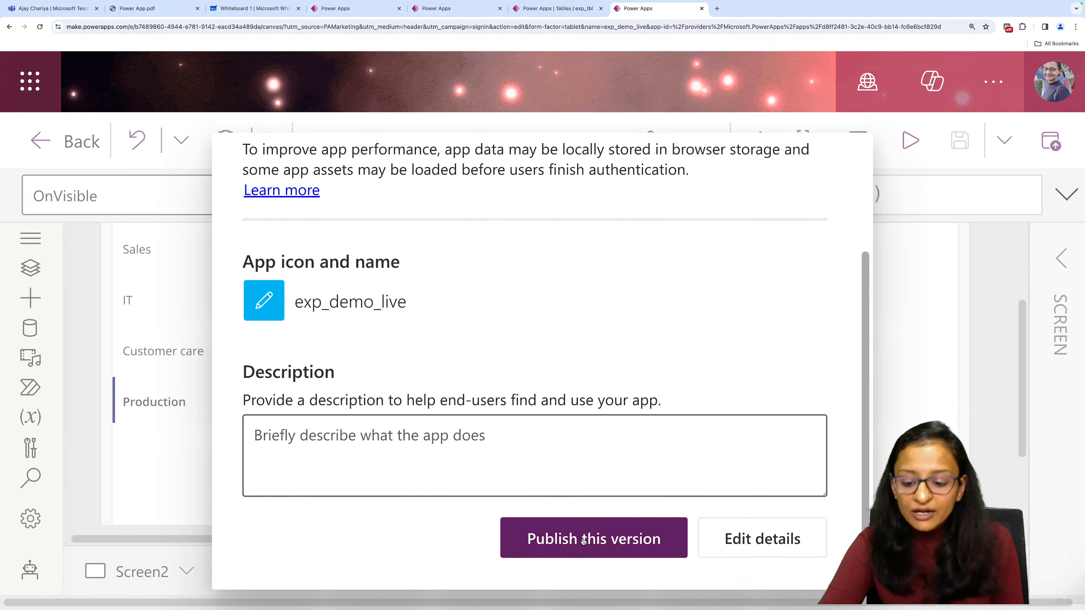
{"action": "scroll", "coordinate": [756, 363], "scroll_direction": "up", "scroll_amount": 5}
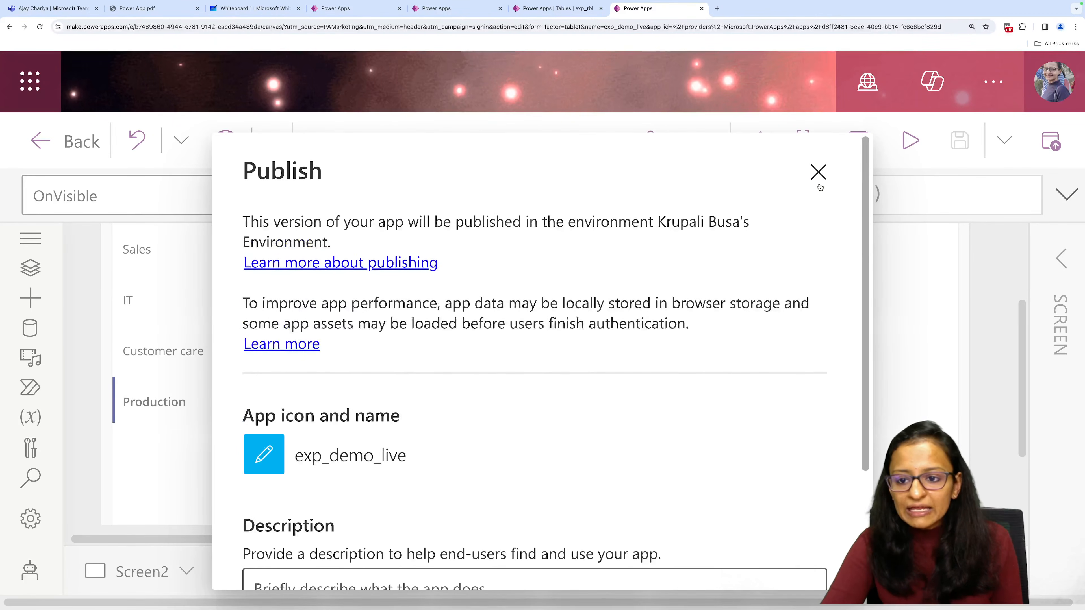
{"action": "left_click", "coordinate": [831, 184]}
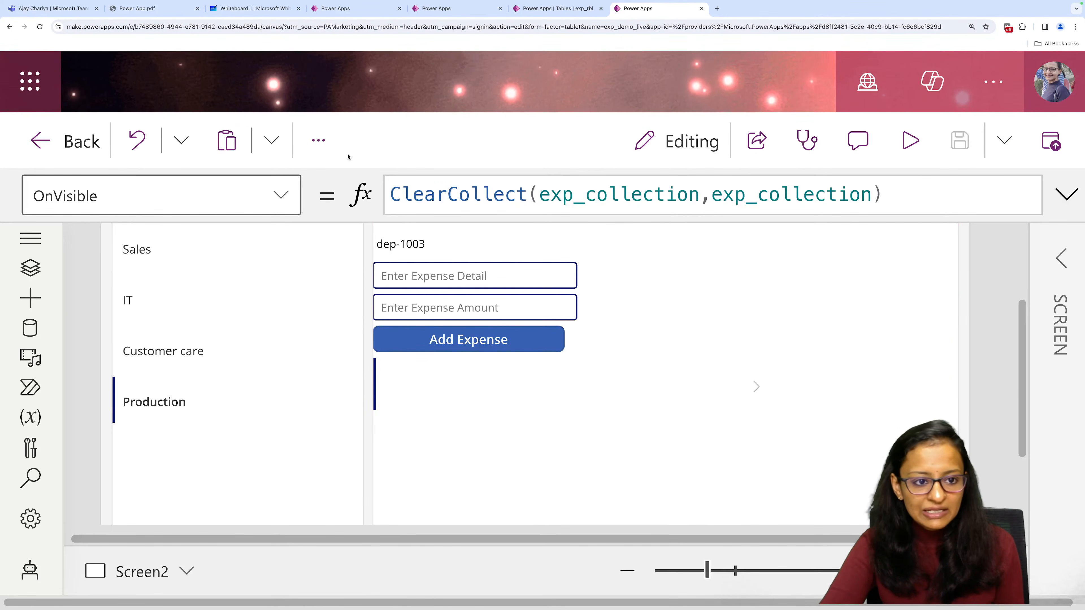
Look through the app's general settings for the description and icon options, and close the settings.
{"action": "left_click", "coordinate": [315, 146]}
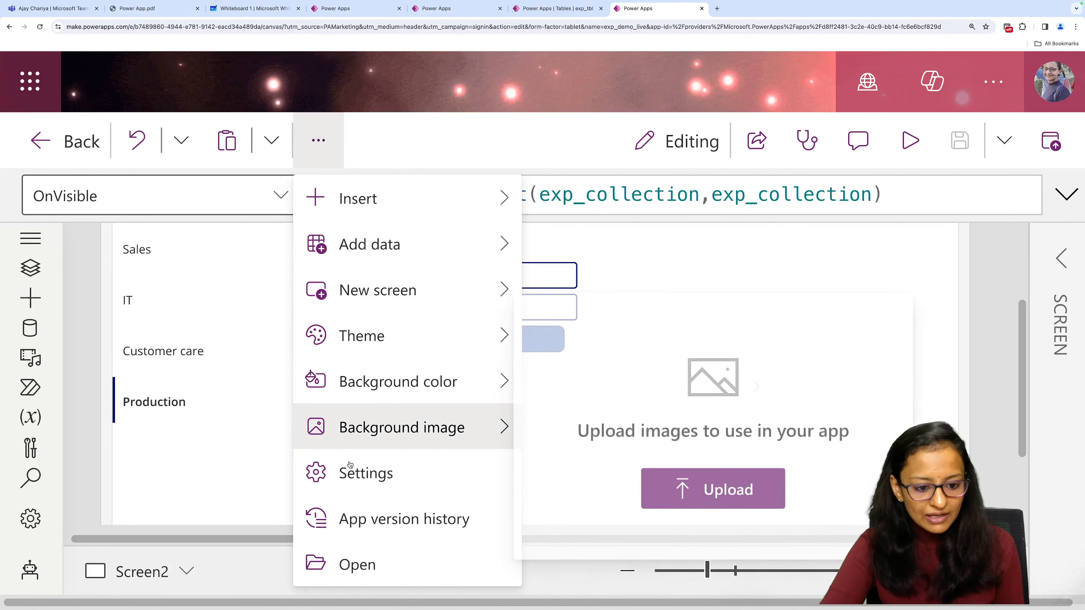
{"action": "left_click", "coordinate": [347, 470]}
{"action": "scroll", "coordinate": [268, 504], "scroll_direction": "down", "scroll_amount": 7}
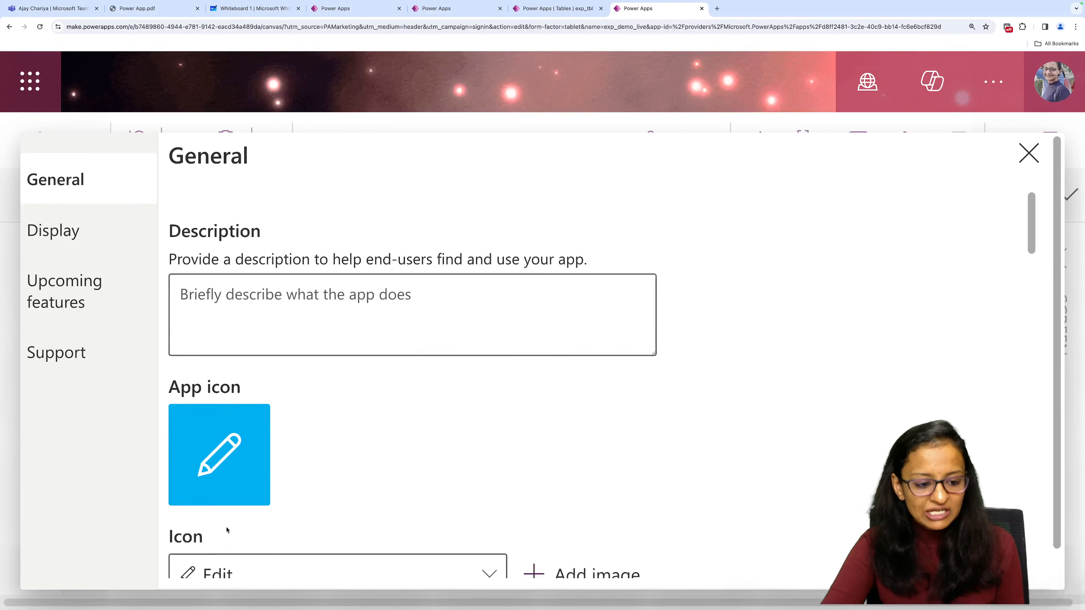
{"action": "scroll", "coordinate": [210, 258], "scroll_direction": "up", "scroll_amount": 2}
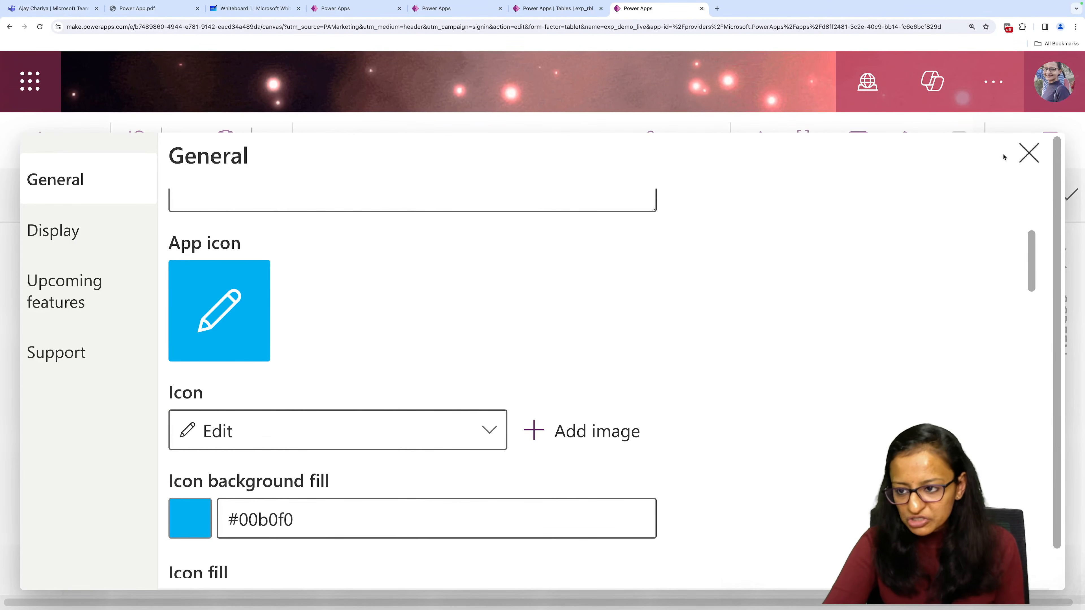
{"action": "left_click", "coordinate": [1026, 157]}
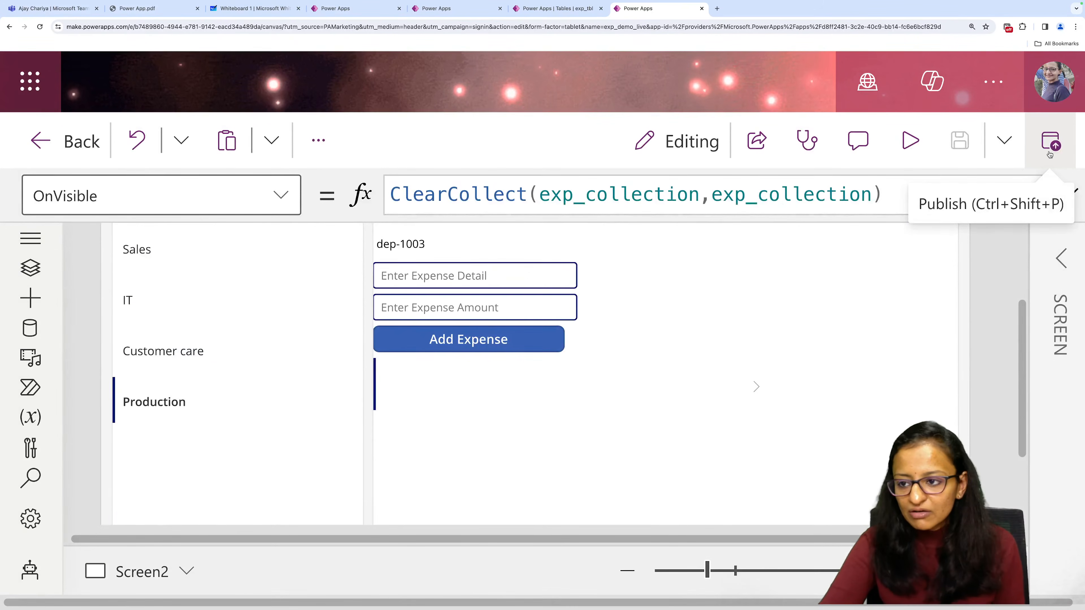
Publish the current version of exp_demo_live and reduce the browser's page zoom to 200%.
{"action": "left_click", "coordinate": [1051, 141]}
{"action": "left_click", "coordinate": [546, 534]}
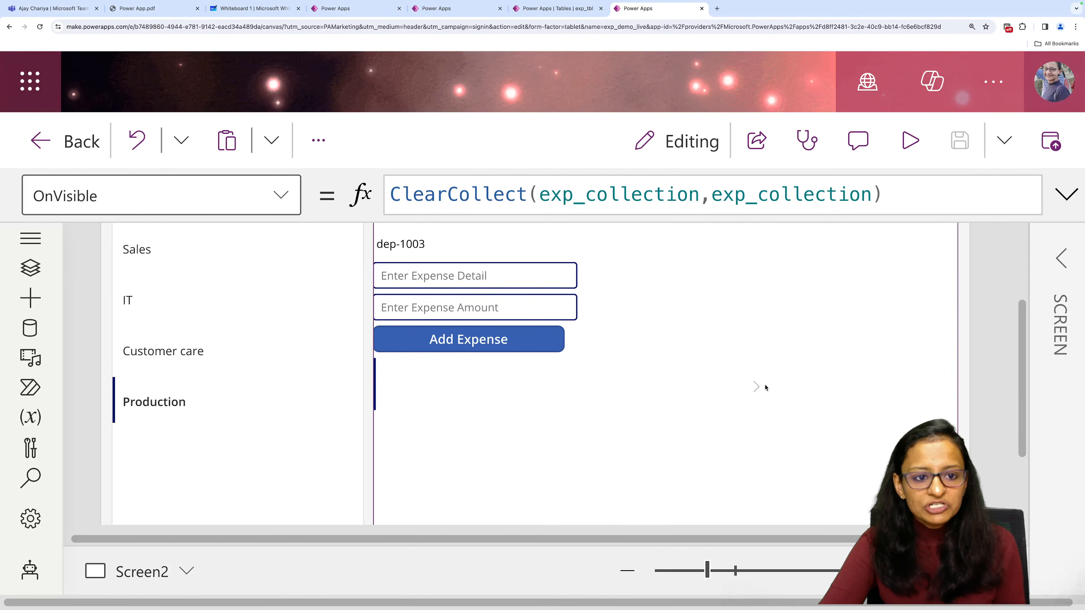
{"action": "left_click", "coordinate": [1076, 27]}
{"action": "left_click", "coordinate": [1016, 183]}
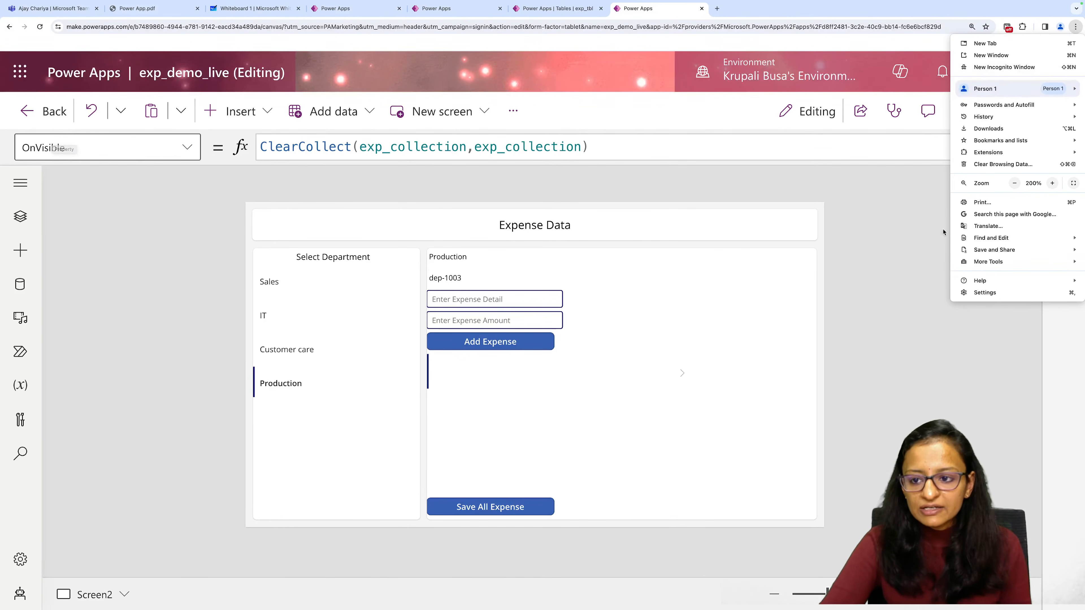
{"action": "left_click", "coordinate": [896, 247]}
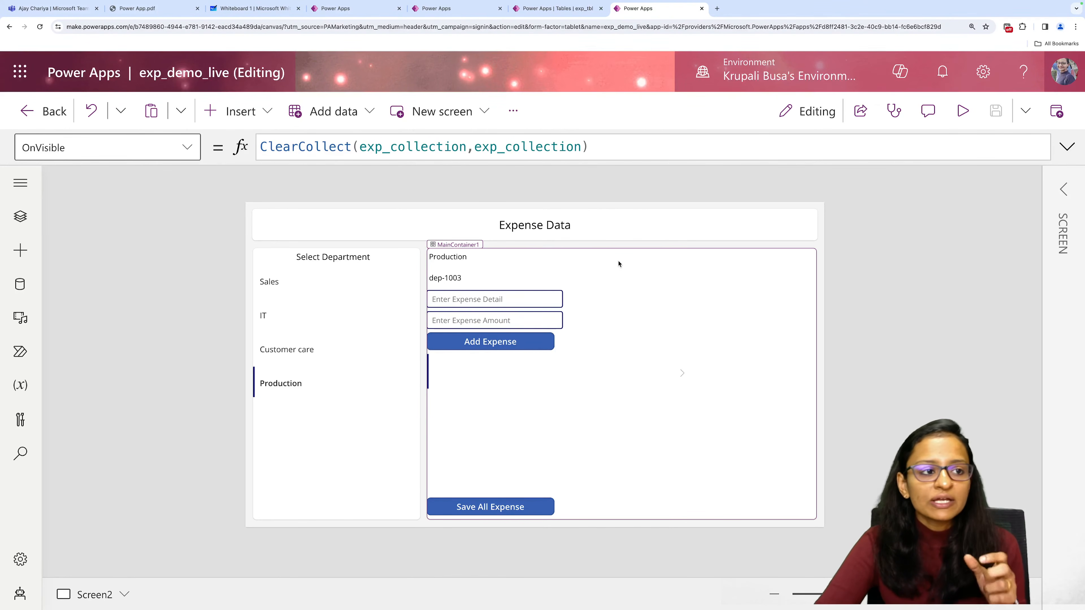
Switch to Microsoft Teams in the browser and open its app store.
{"action": "left_click", "coordinate": [56, 8]}
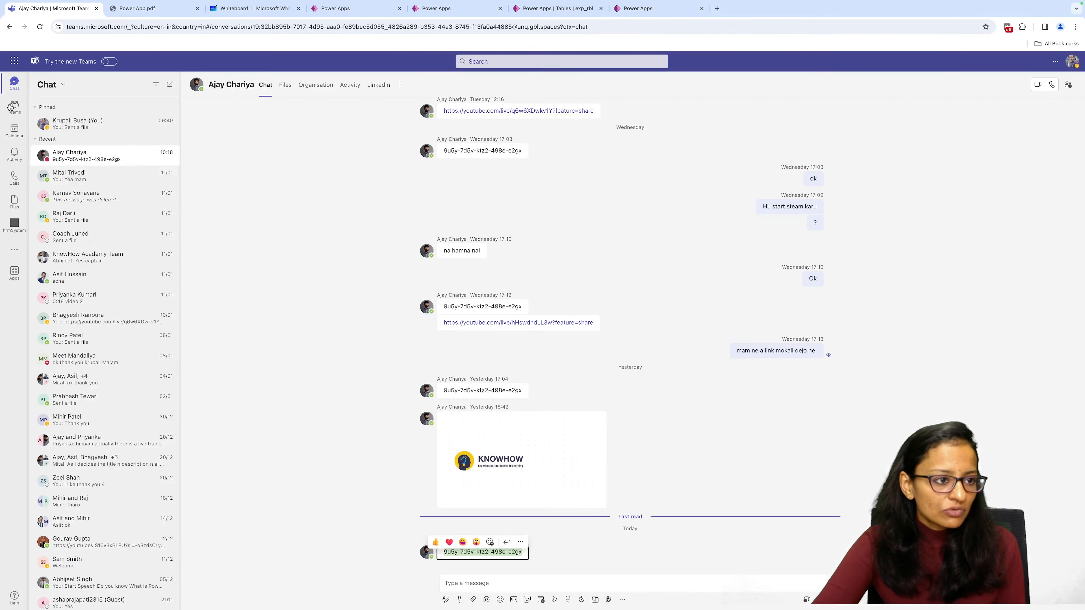
{"action": "left_click", "coordinate": [14, 115]}
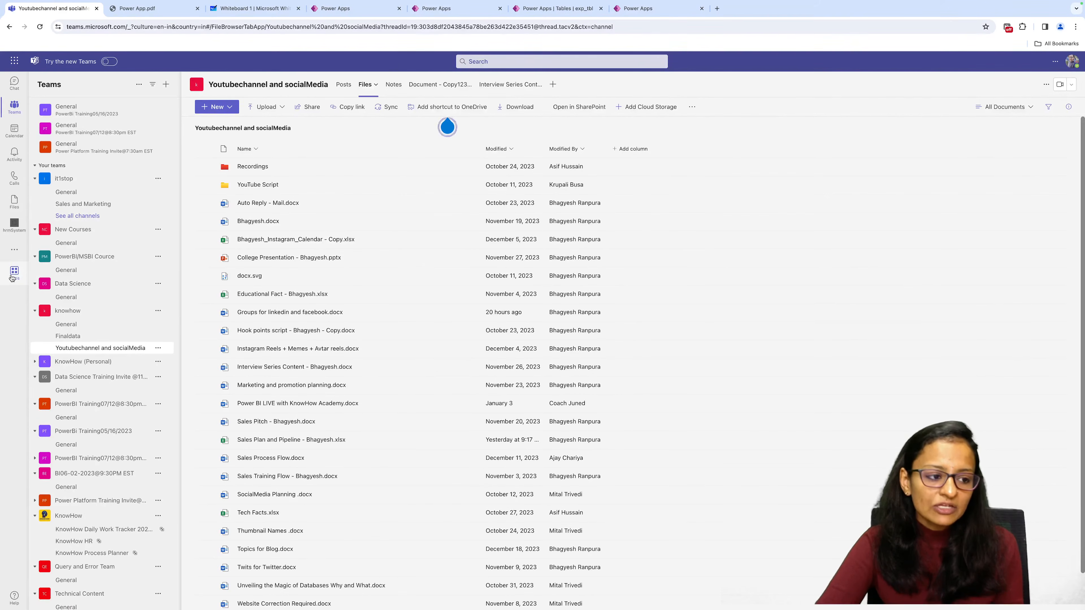
{"action": "left_click", "coordinate": [12, 278]}
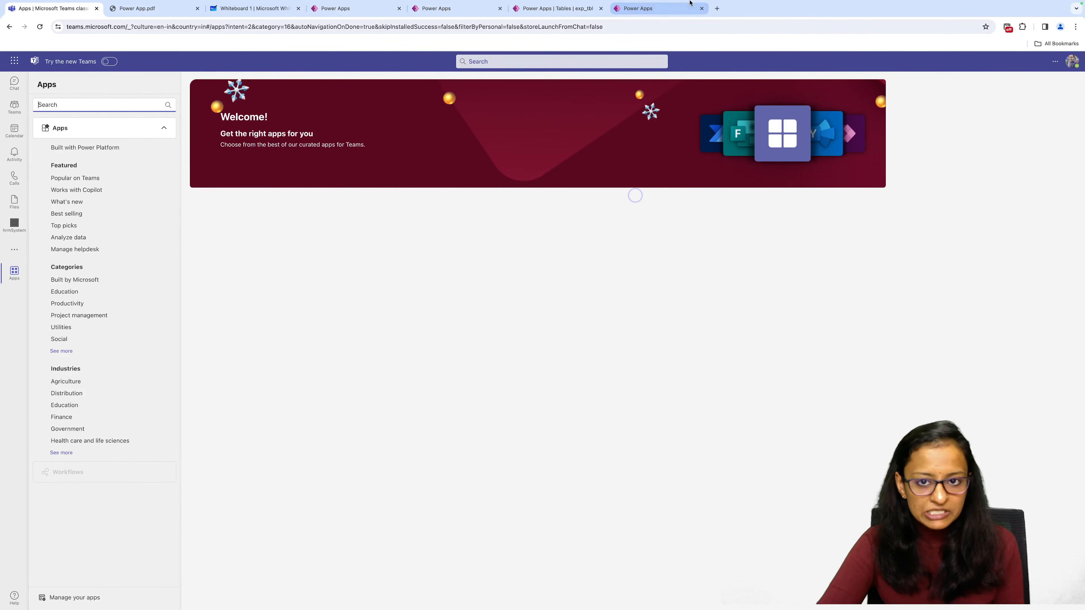
Check the app's name in the Power Apps editor and search the Teams app store for exp_demo_live.
{"action": "left_click", "coordinate": [663, 10]}
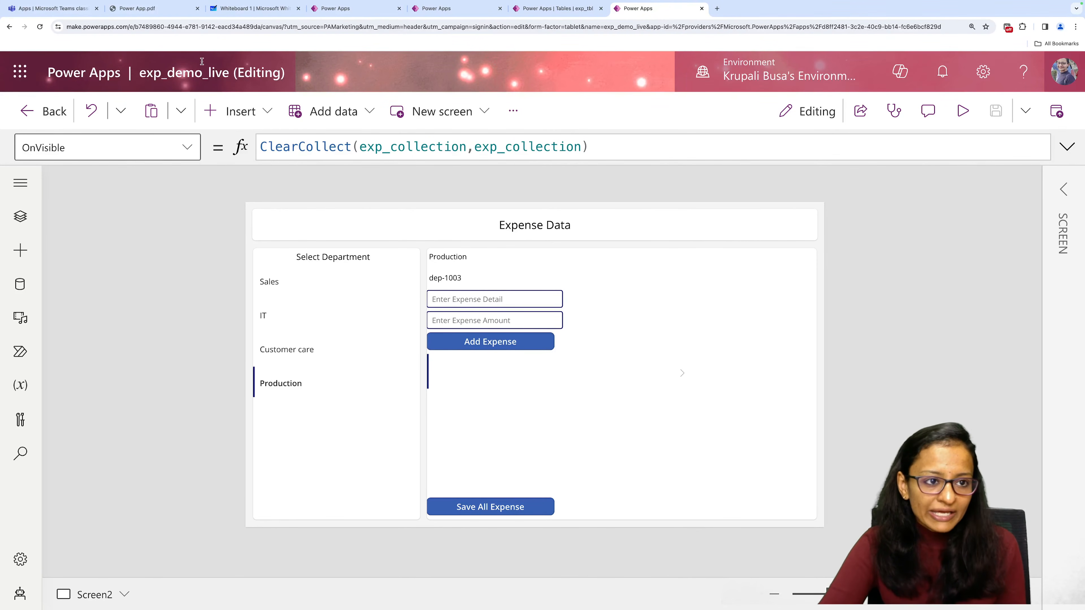
{"action": "key", "text": "ctrl+shift+Tab"}
{"action": "key", "text": "ctrl+shift+Tab"}
{"action": "key", "text": "ctrl+shift+Tab"}
{"action": "key", "text": "ctrl+shift+Tab"}
{"action": "key", "text": "ctrl+shift+Tab"}
{"action": "key", "text": "ctrl+shift+Tab"}
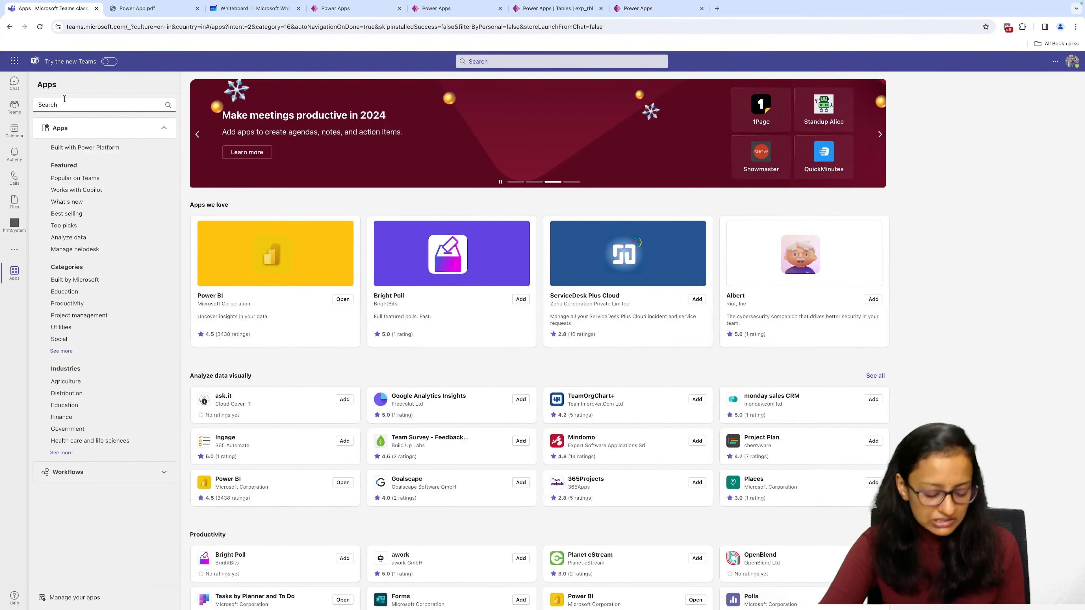
{"action": "type", "text": "exp"}
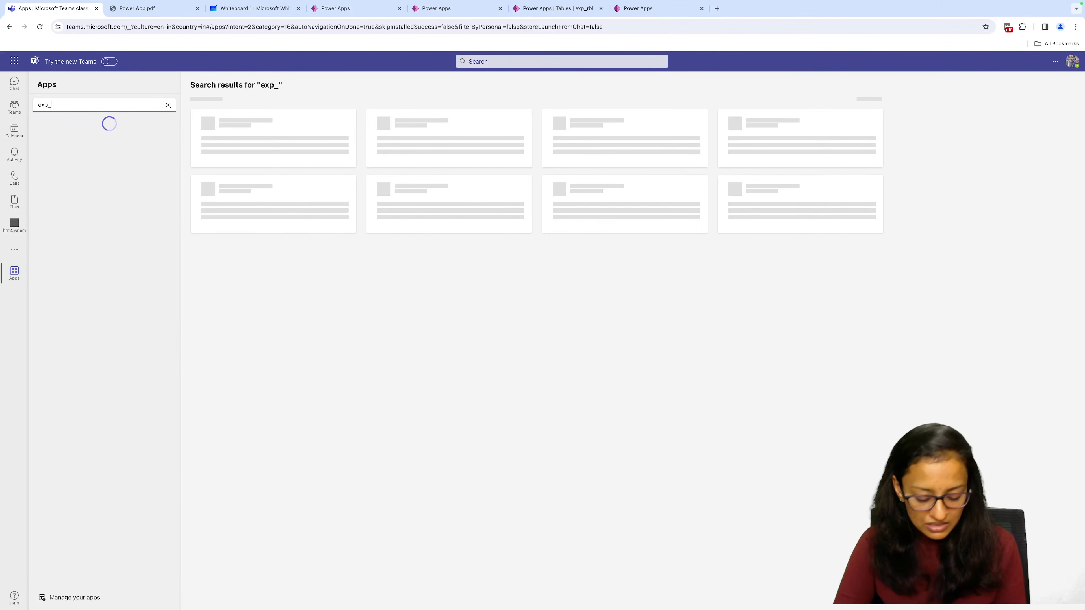
{"action": "type", "text": "_demo_loi"}
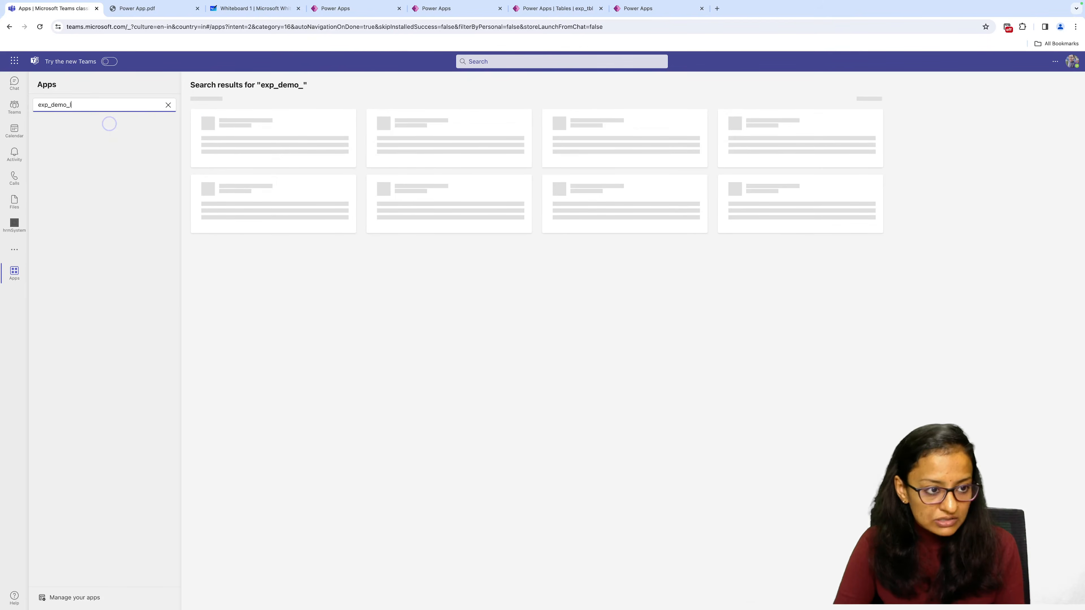
{"action": "key", "text": "BackSpace"}
{"action": "key", "text": "BackSpace"}
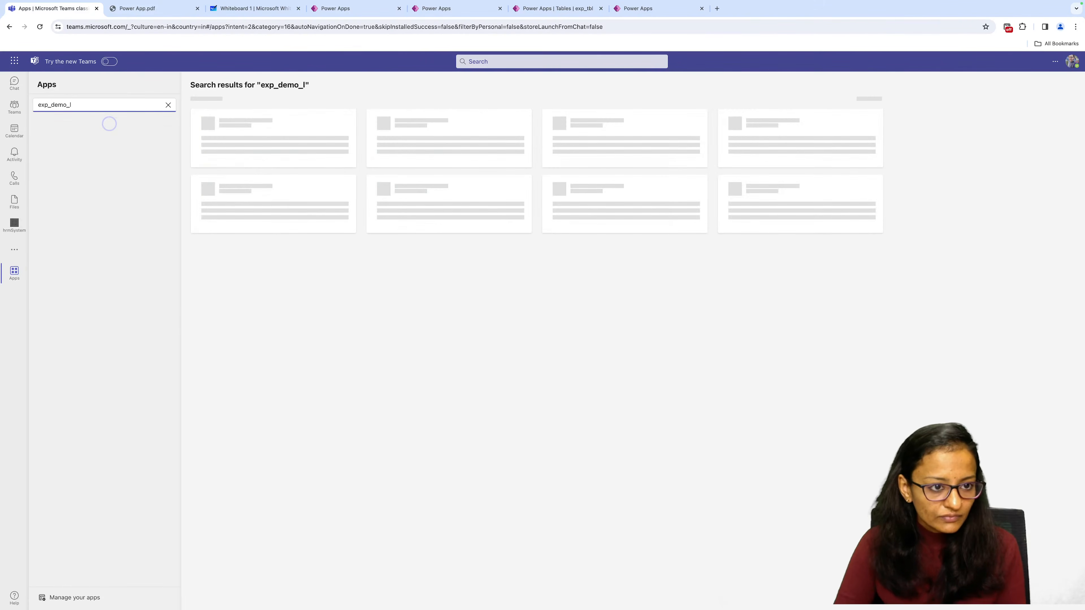
{"action": "type", "text": "ive"}
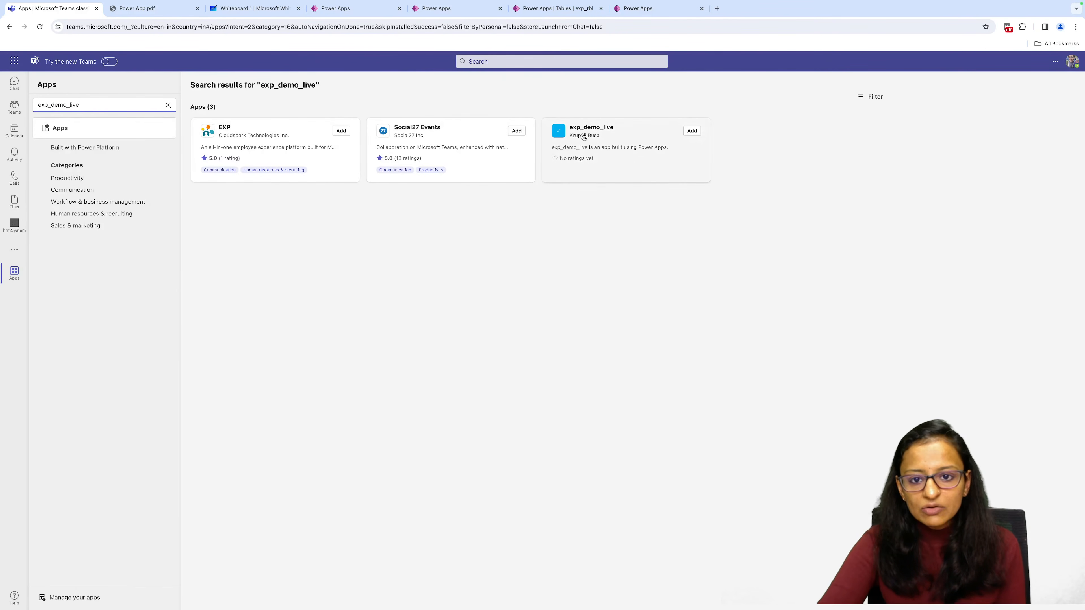
Add exp_demo_live to Teams and open it, dismiss the developer environment notice and reload the app.
{"action": "left_click", "coordinate": [695, 134]}
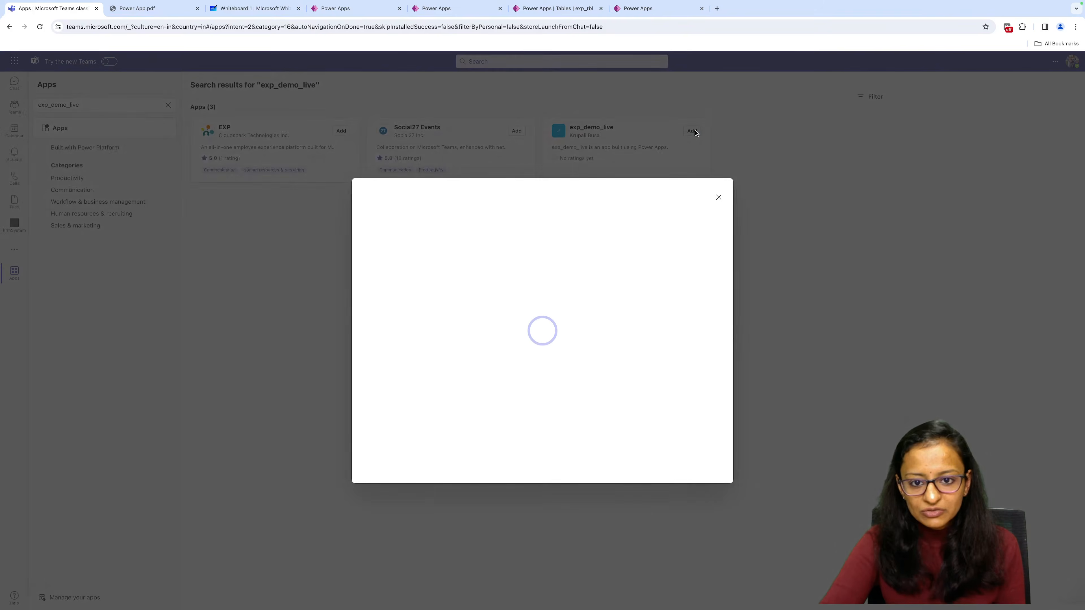
{"action": "left_click", "coordinate": [431, 225]}
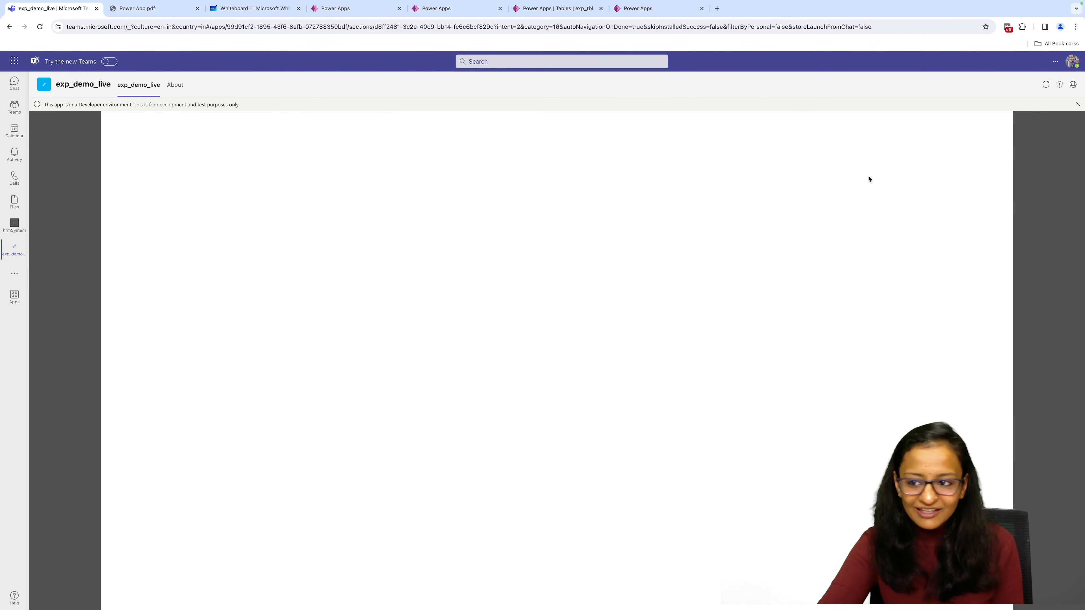
{"action": "left_click", "coordinate": [1078, 105]}
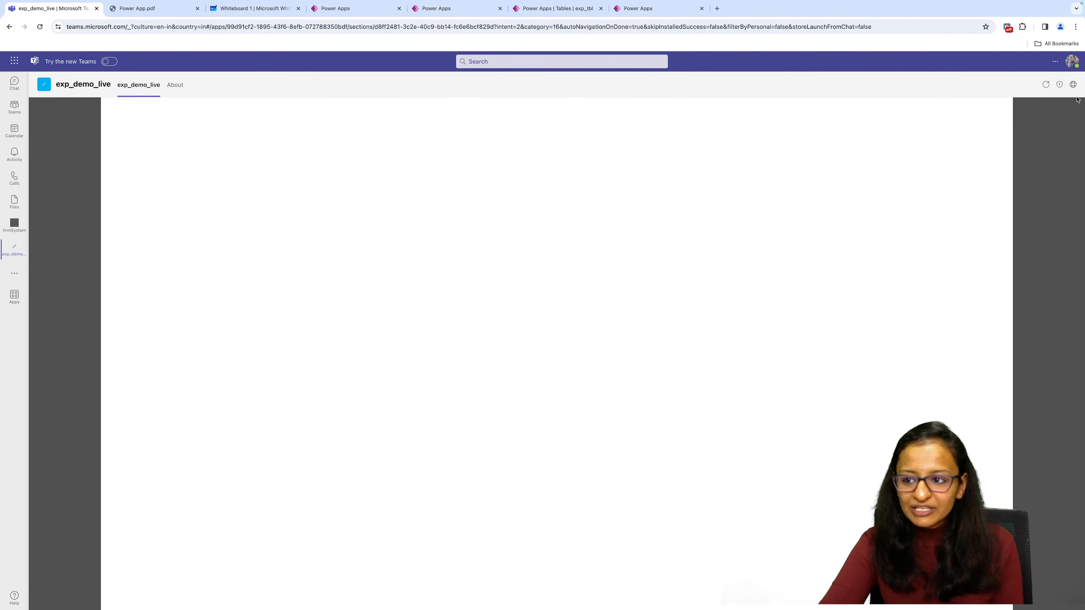
{"action": "left_click", "coordinate": [1044, 86]}
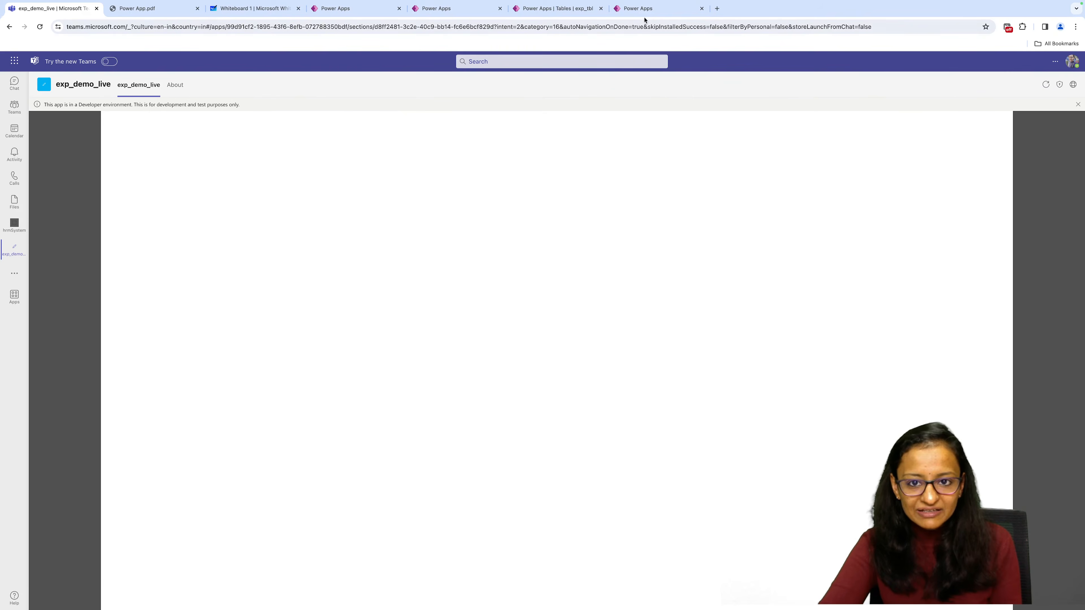
Return to the Power Apps editor and delete the blank Screen1 from exp_demo_live.
{"action": "left_click", "coordinate": [648, 9]}
{"action": "left_click", "coordinate": [22, 220]}
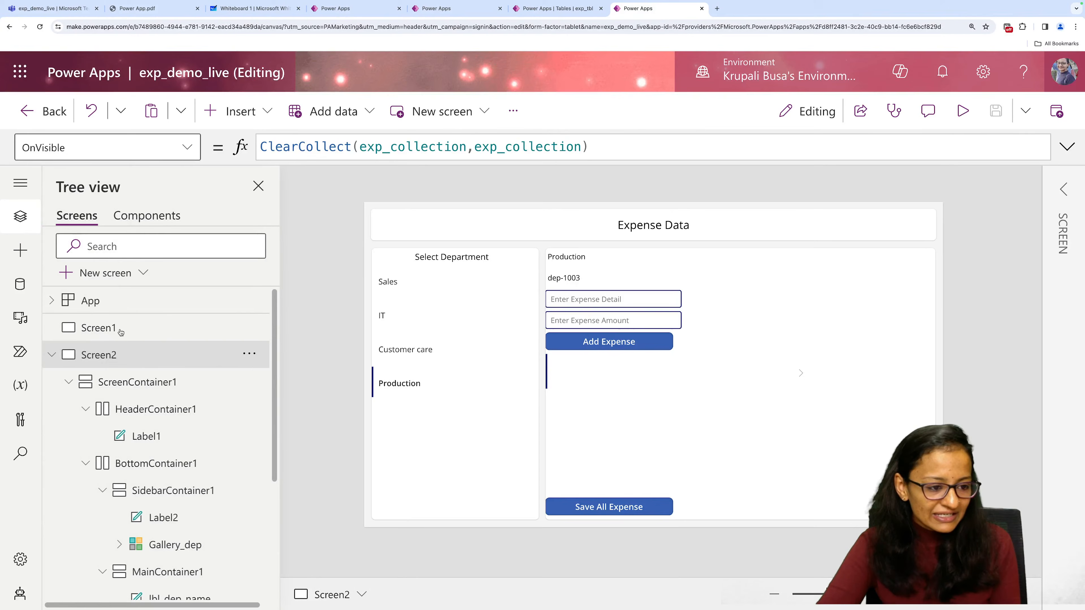
{"action": "left_click", "coordinate": [208, 328]}
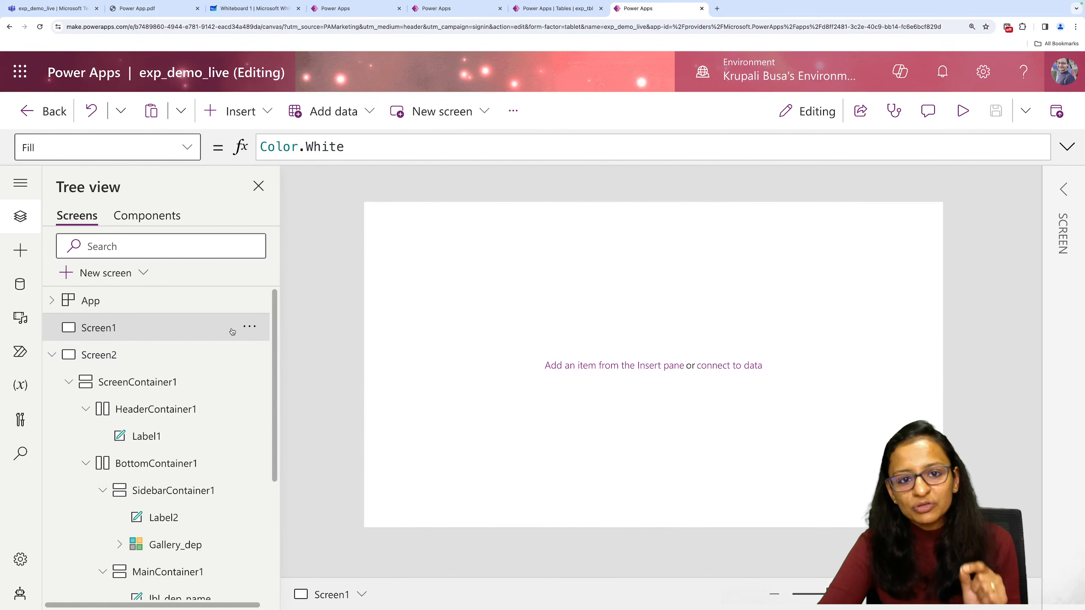
{"action": "left_click", "coordinate": [249, 327]}
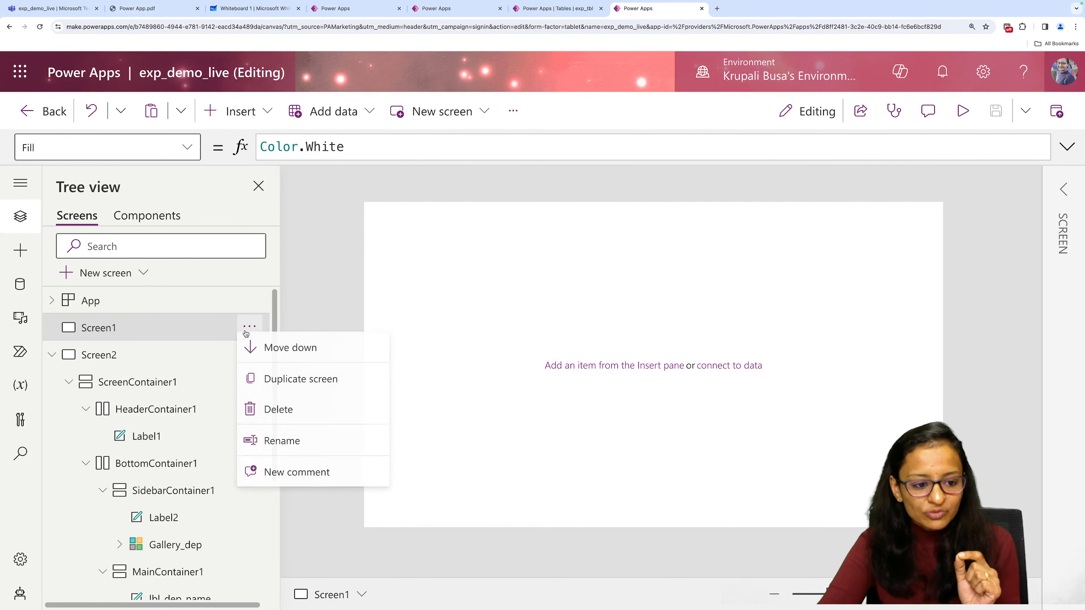
{"action": "left_click", "coordinate": [267, 428]}
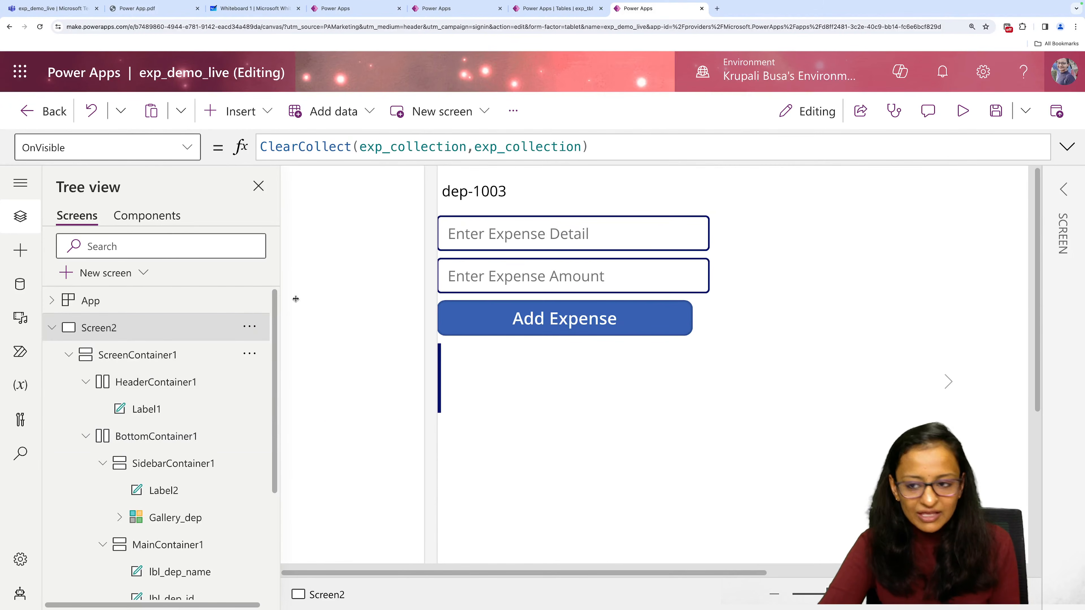
Save exp_demo_live without Screen1 and publish this version.
{"action": "left_click", "coordinate": [1000, 112]}
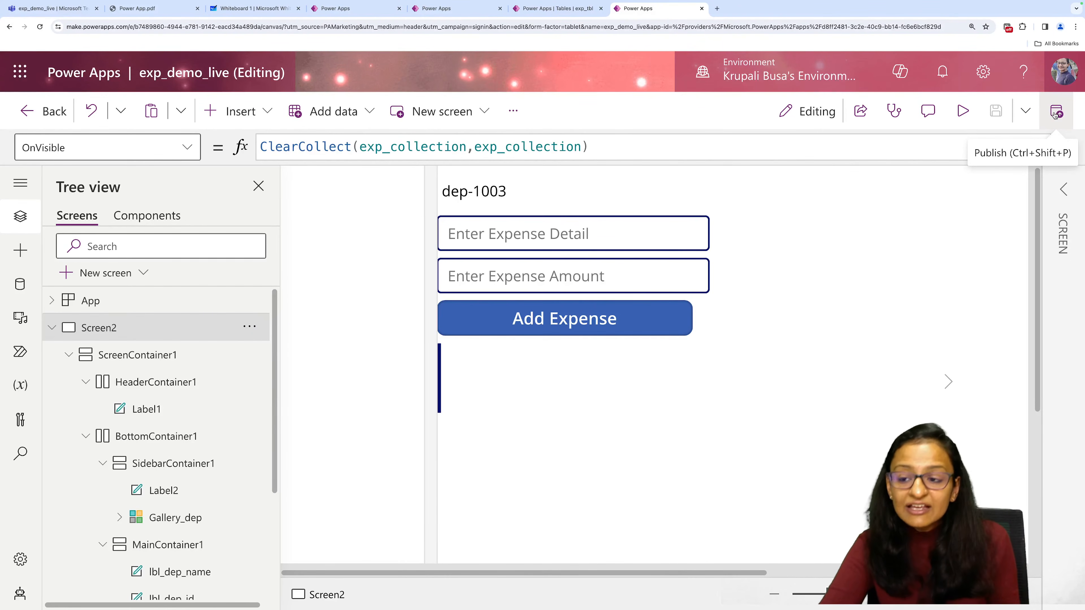
{"action": "left_click", "coordinate": [1056, 113]}
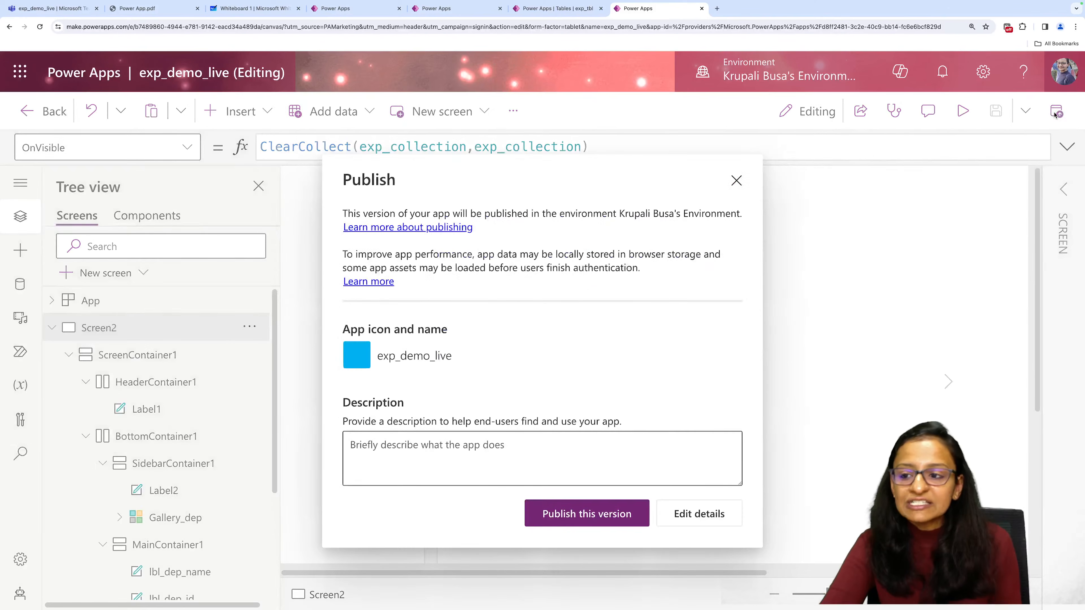
{"action": "left_click", "coordinate": [616, 514]}
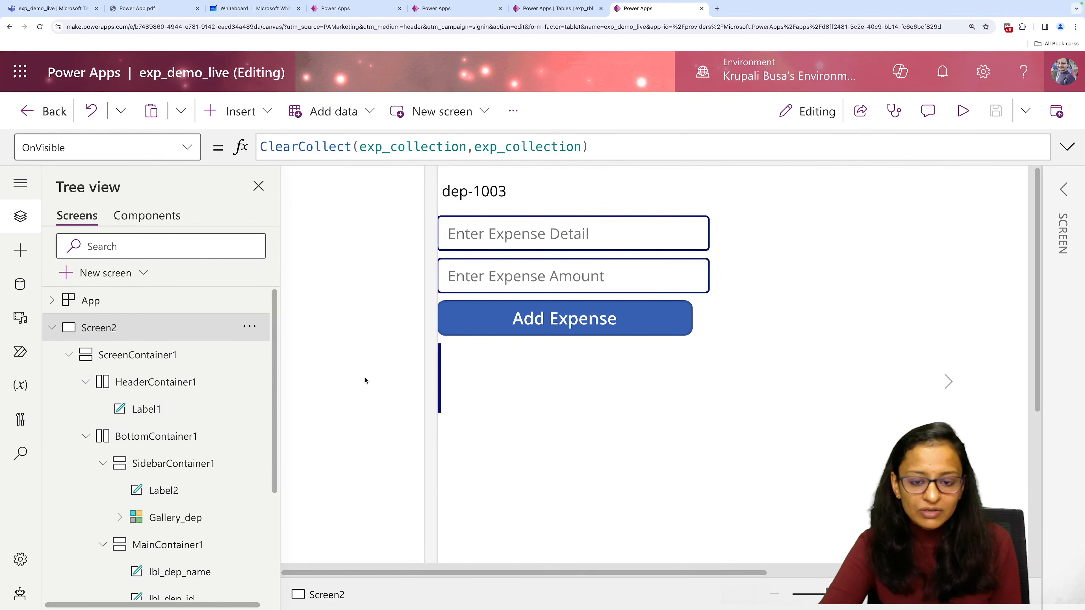
Switch to Teams, refresh exp_demo_live to its latest version and dismiss the developer environment notice.
{"action": "left_click", "coordinate": [37, 14]}
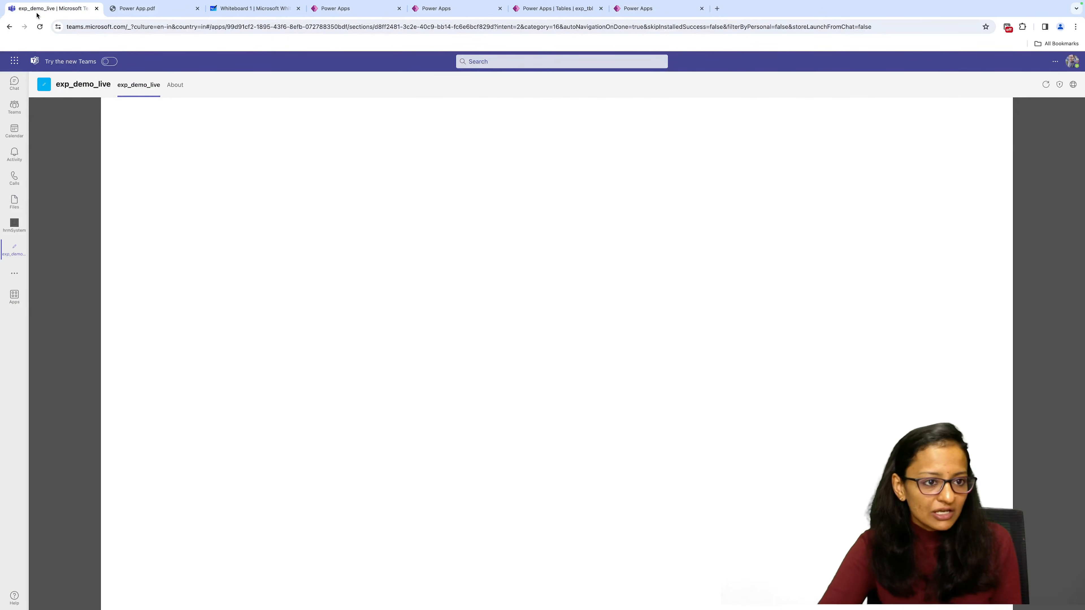
{"action": "left_click", "coordinate": [1046, 85]}
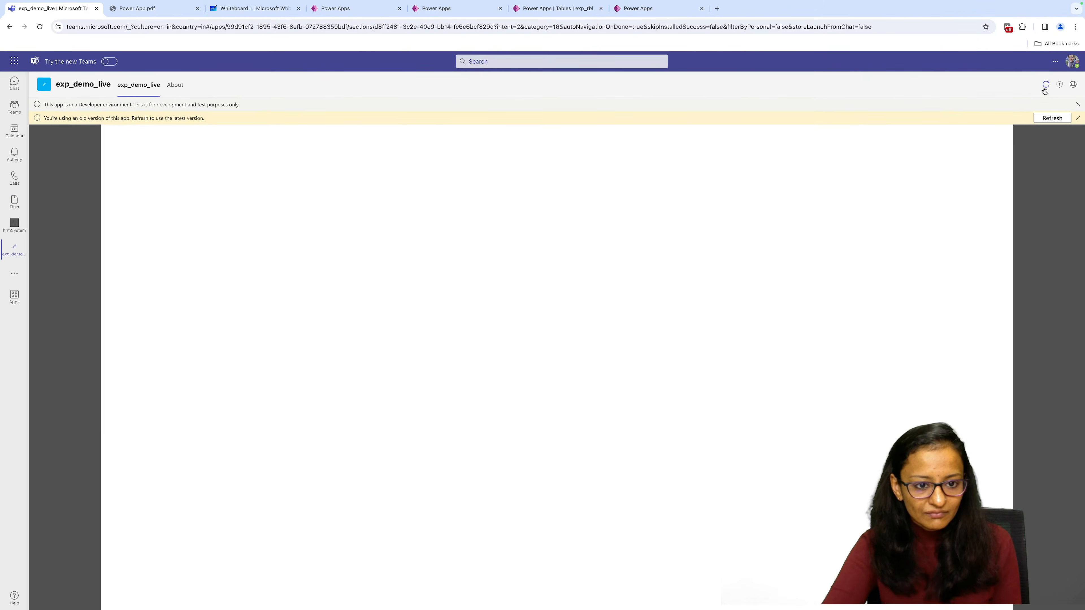
{"action": "left_click", "coordinate": [1063, 118]}
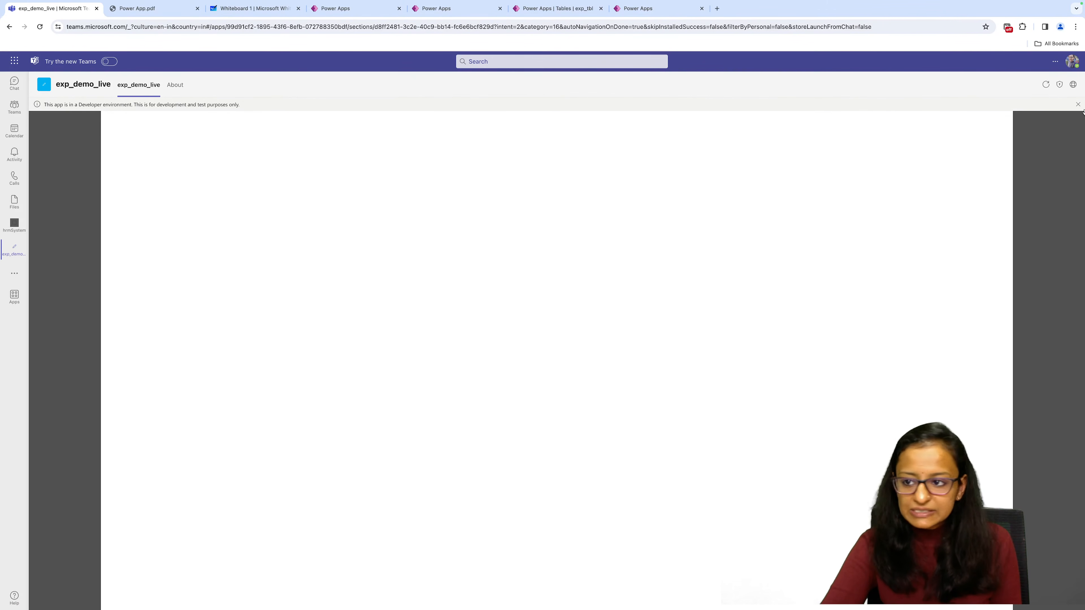
{"action": "left_click", "coordinate": [1078, 104]}
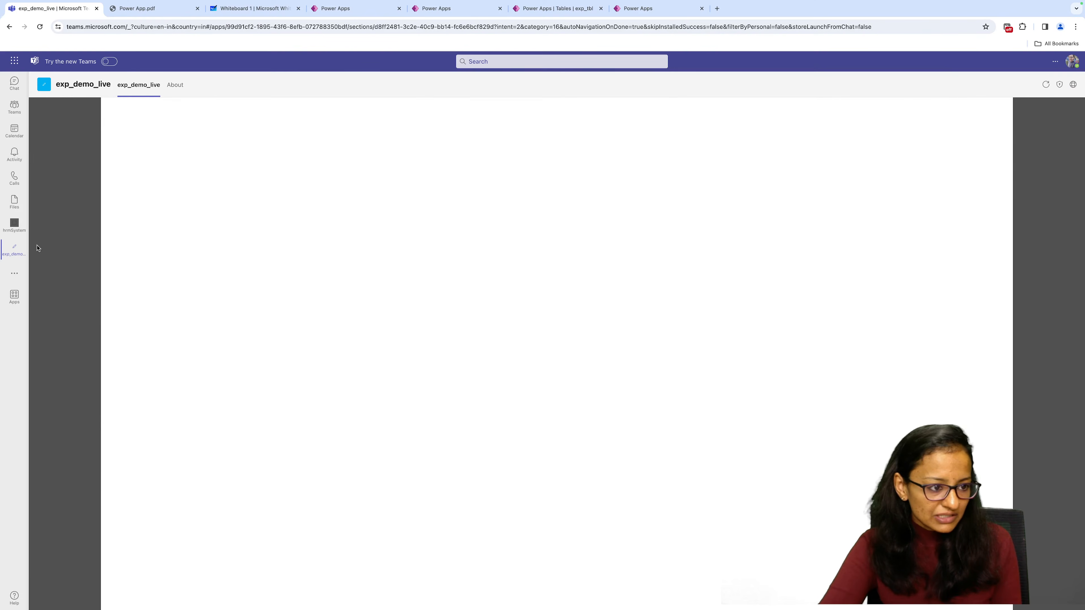
Open the already added Live Demo app in Teams to show its Expense Data screen.
{"action": "left_click", "coordinate": [14, 273]}
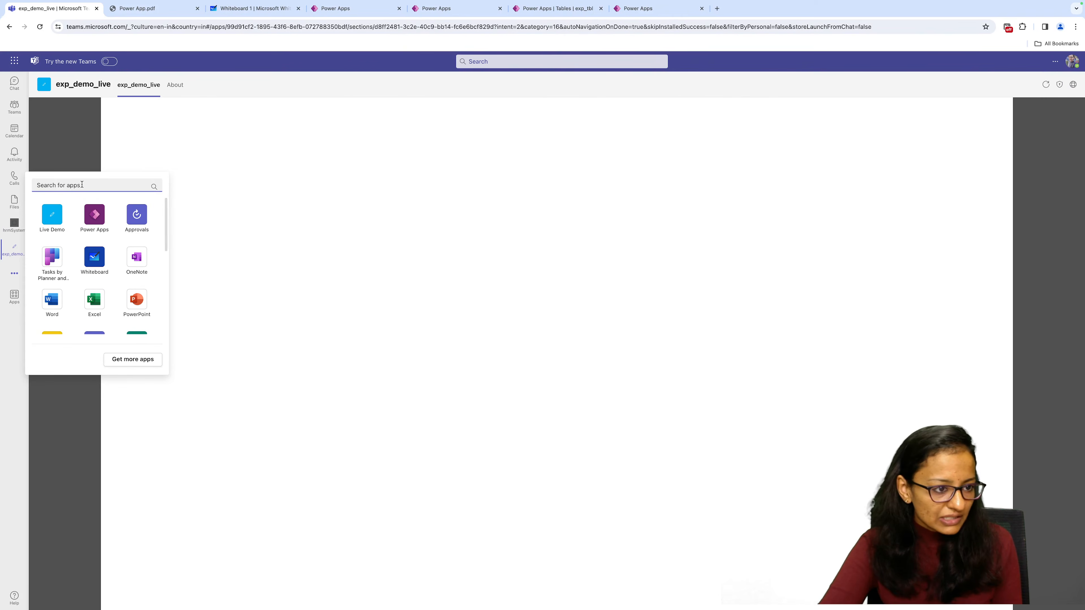
{"action": "left_click", "coordinate": [47, 219]}
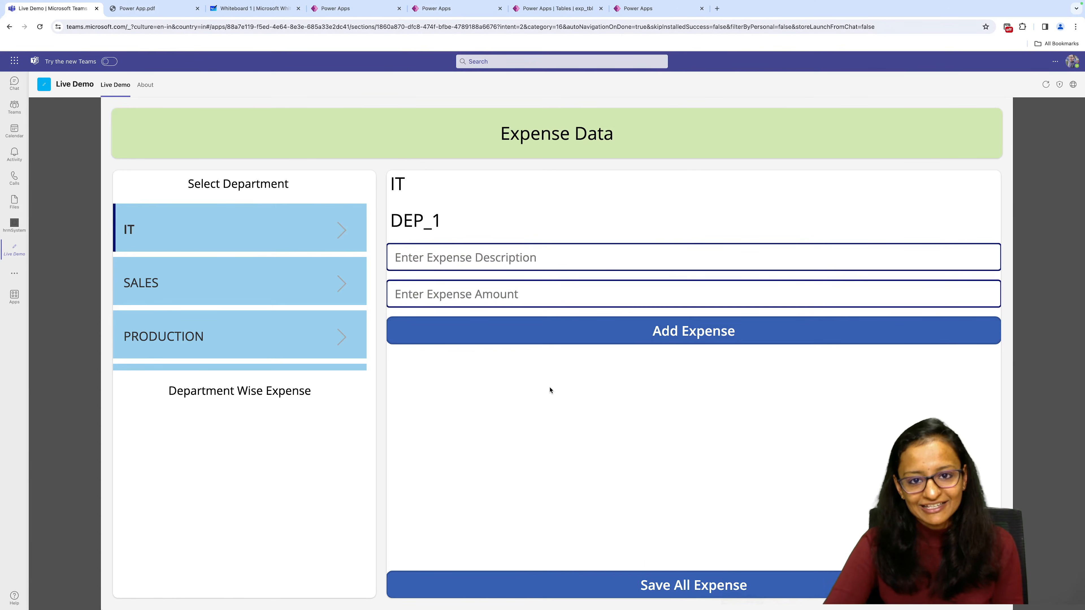
{"action": "key", "text": "super+Tab"}
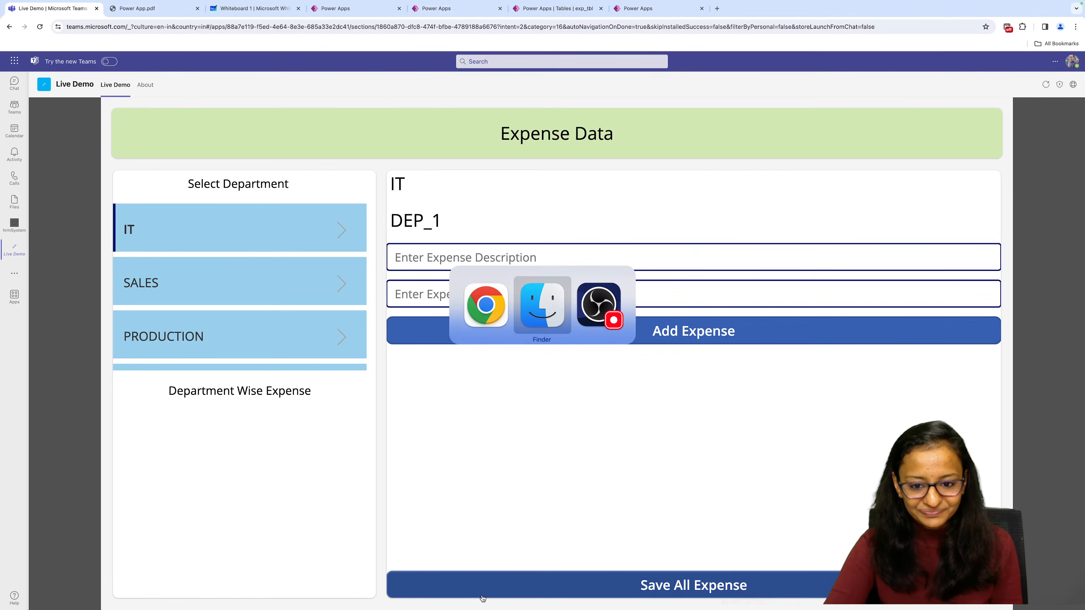